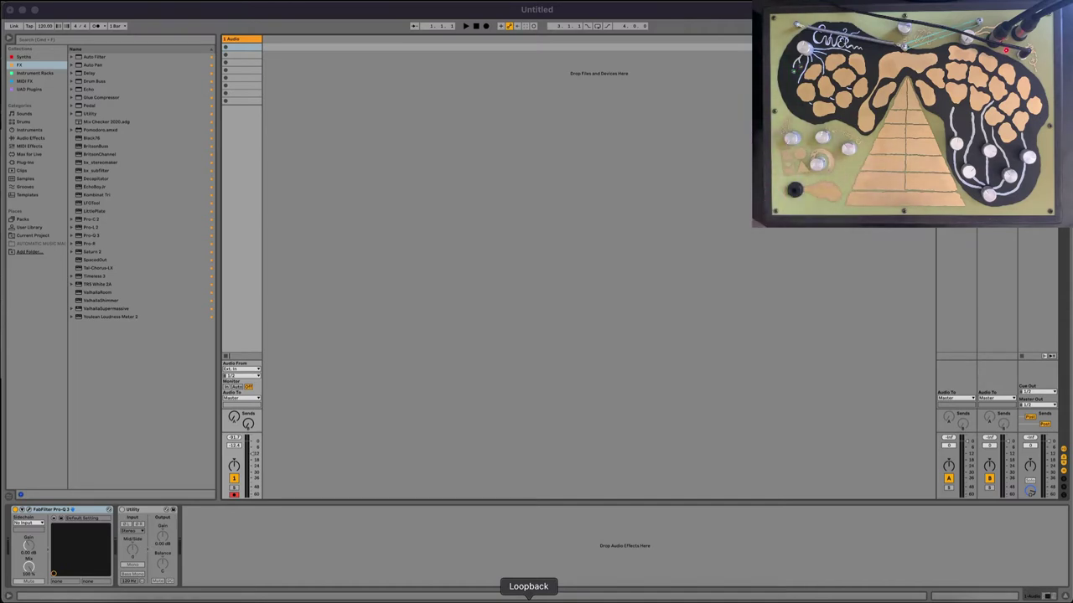
Set the audio track's monitoring to Auto and its input channel to 1
click(238, 386)
click(237, 386)
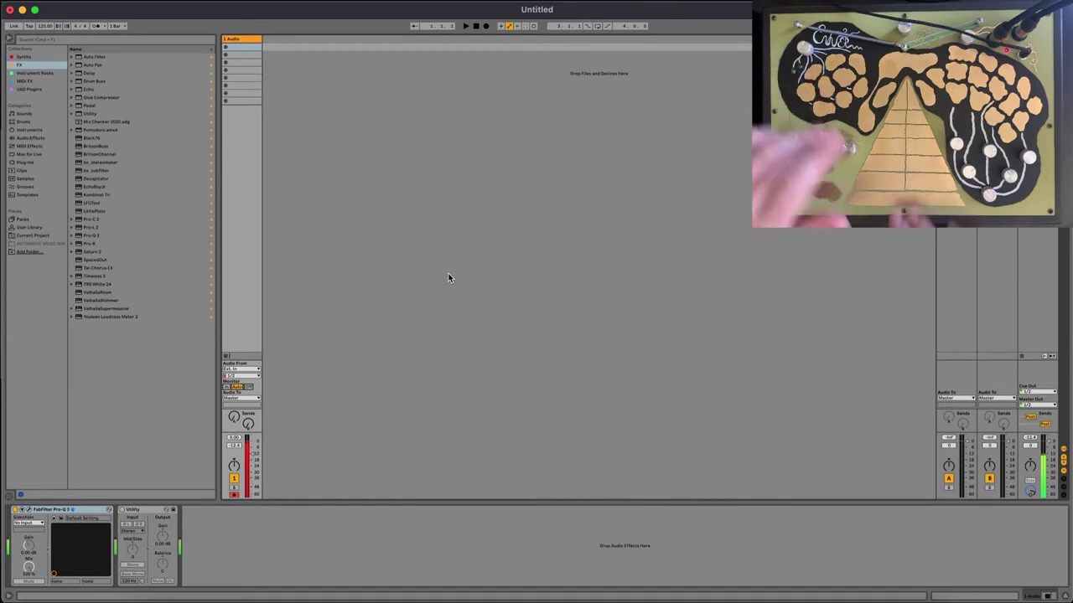
click(240, 376)
click(236, 394)
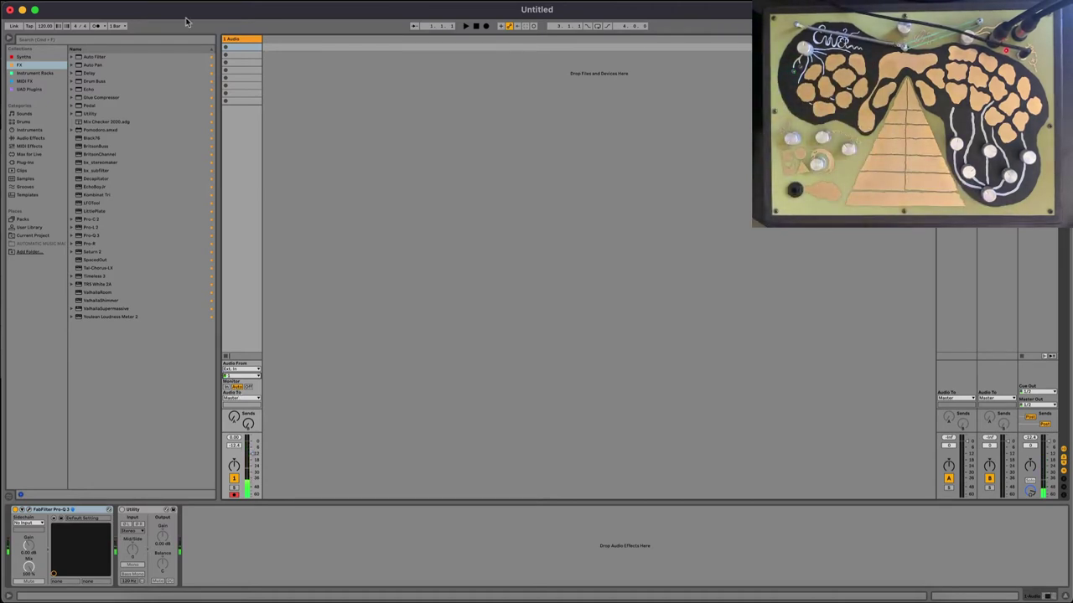
Record a short audio clip of the synth into the audio track's first slot and end the recording
click(226, 49)
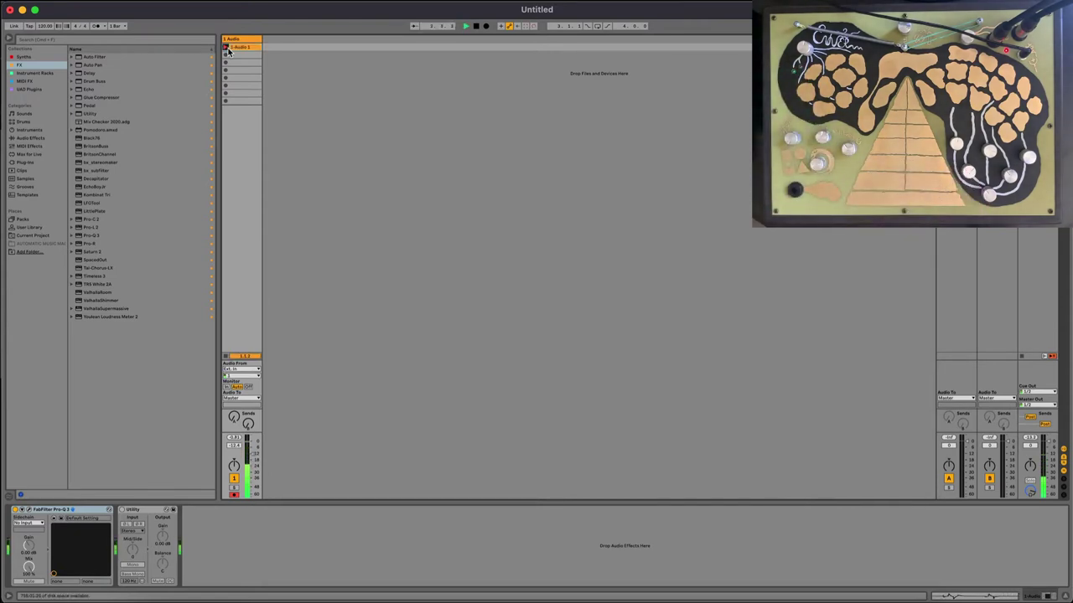
click(226, 48)
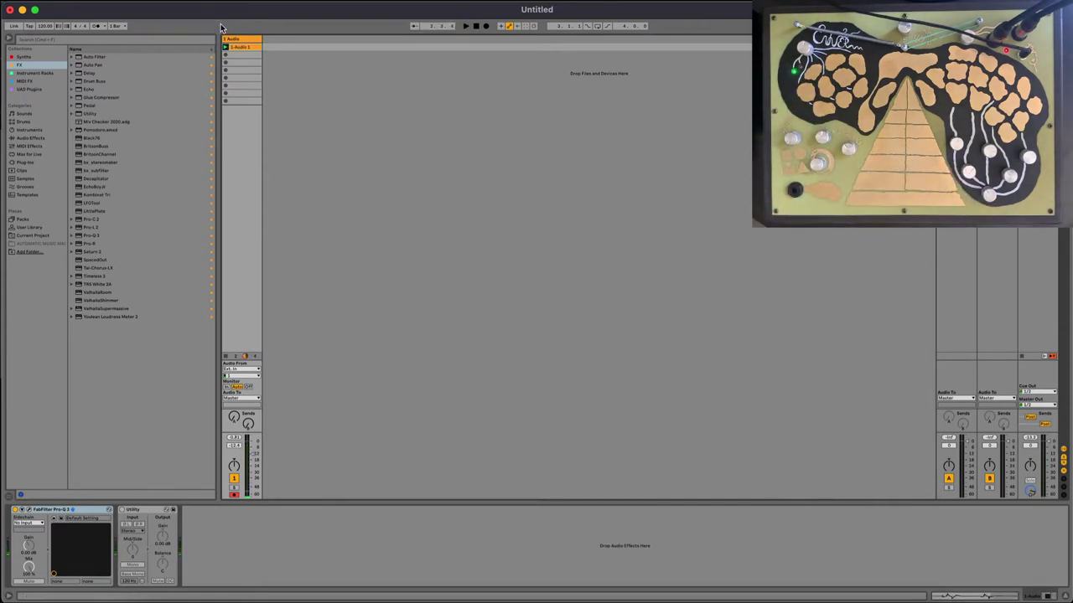
Insert a MIDI track, load the recorded audio clip onto it as a sampler instrument, and create an empty MIDI clip in its first slot
key(super+shift+t)
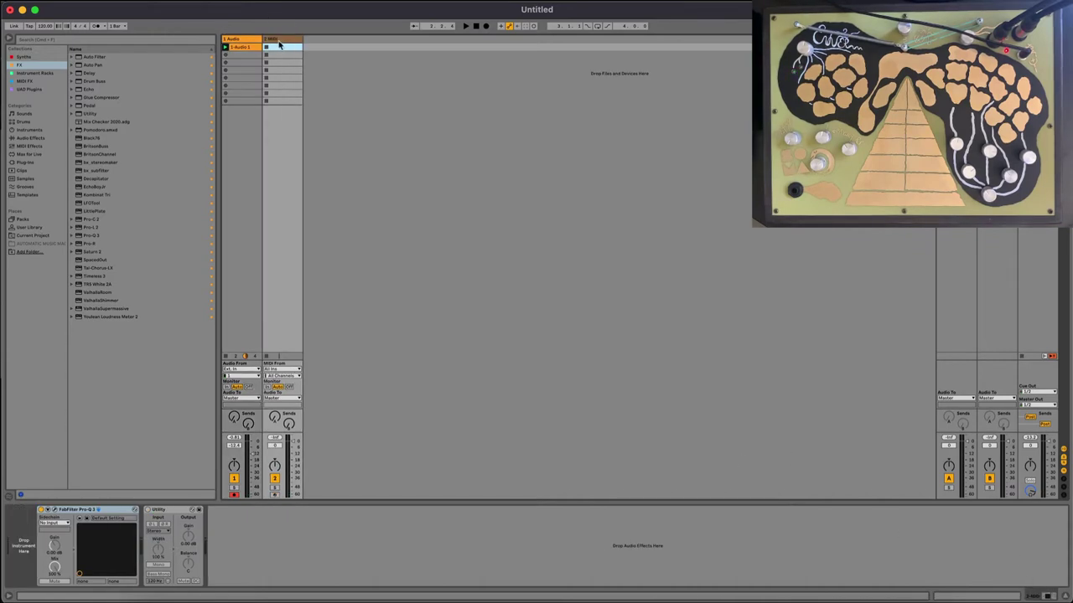
click(240, 48)
drag(189, 224, 23, 546)
drag(141, 317, 283, 48)
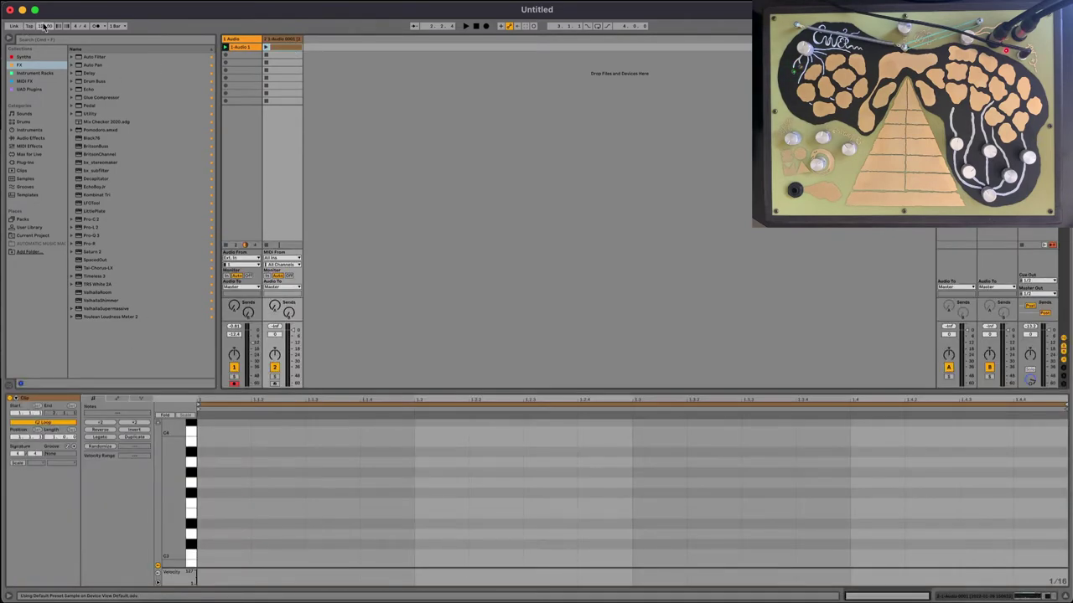
Set the tempo to 138 BPM and program a sixteenth-length C3 note on each of the clip's four beats
drag(45, 26, 45, 1)
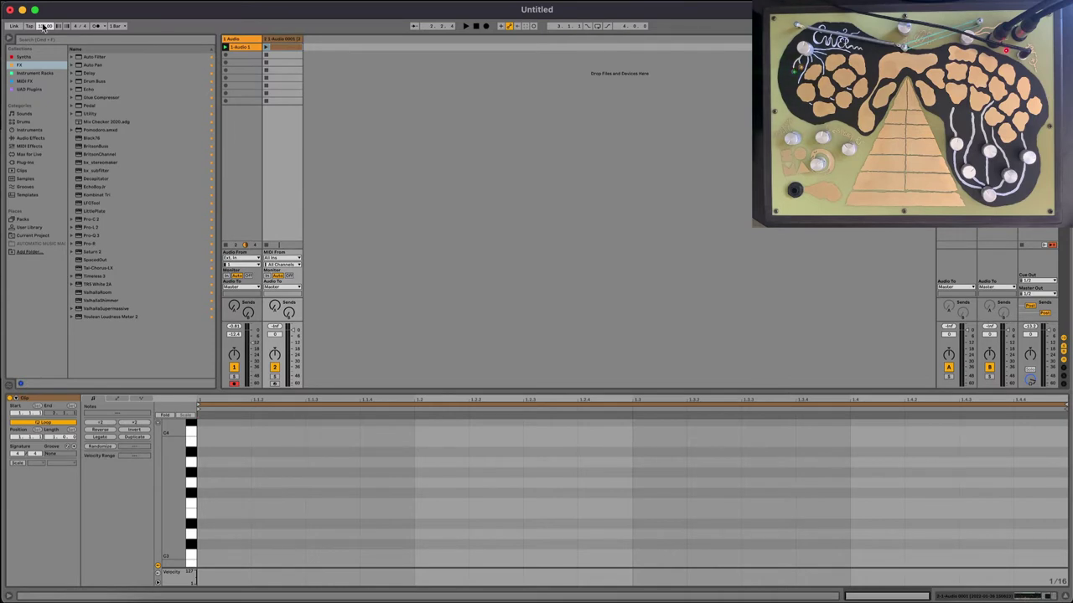
double_click(232, 556)
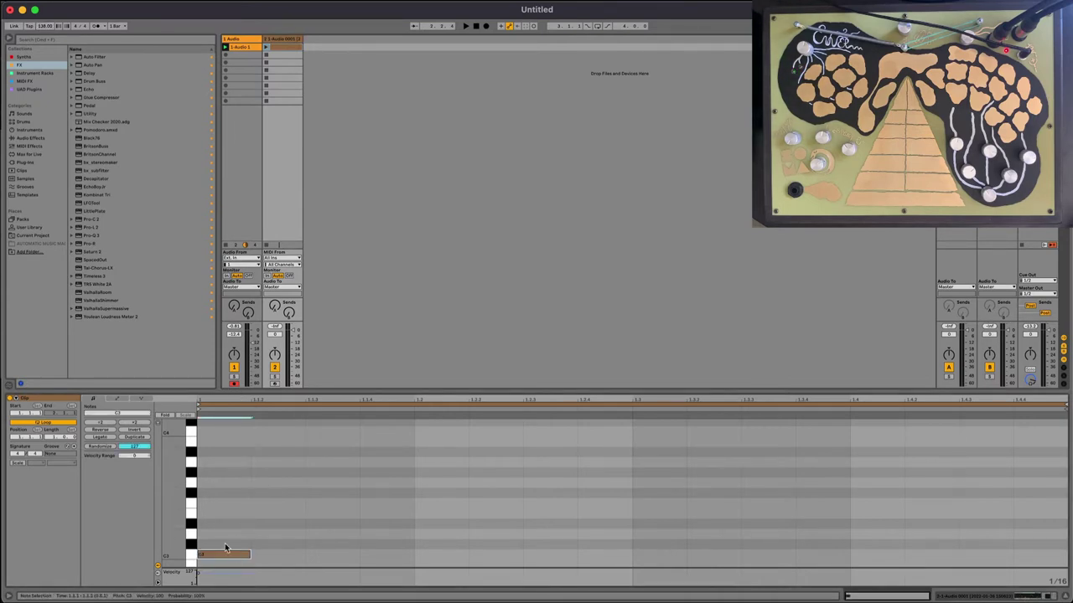
drag(374, 569, 413, 590)
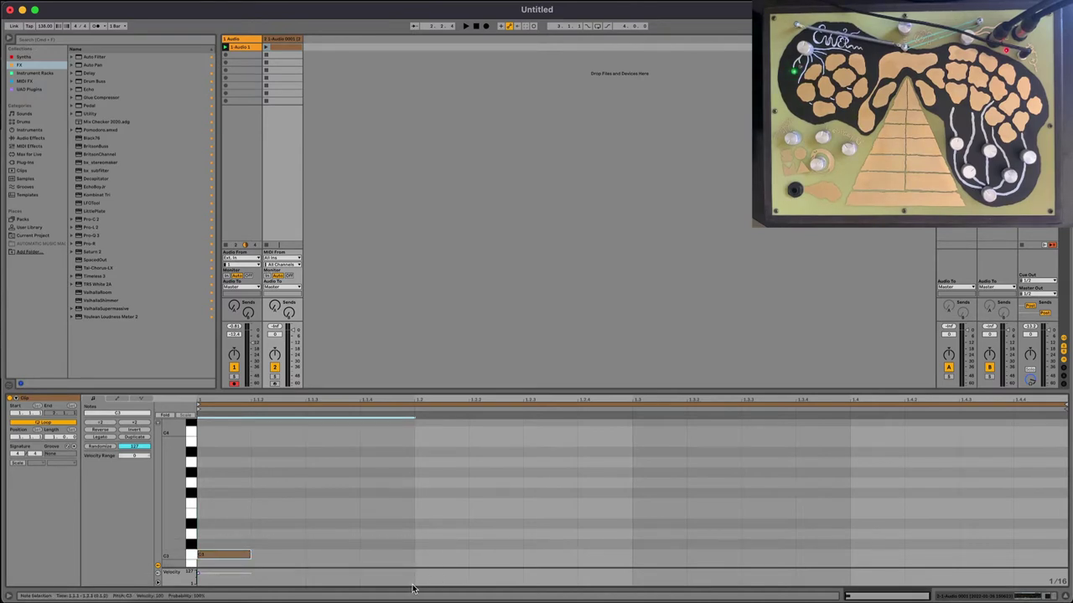
key(super+d)
key(super+d)
key(super+d)
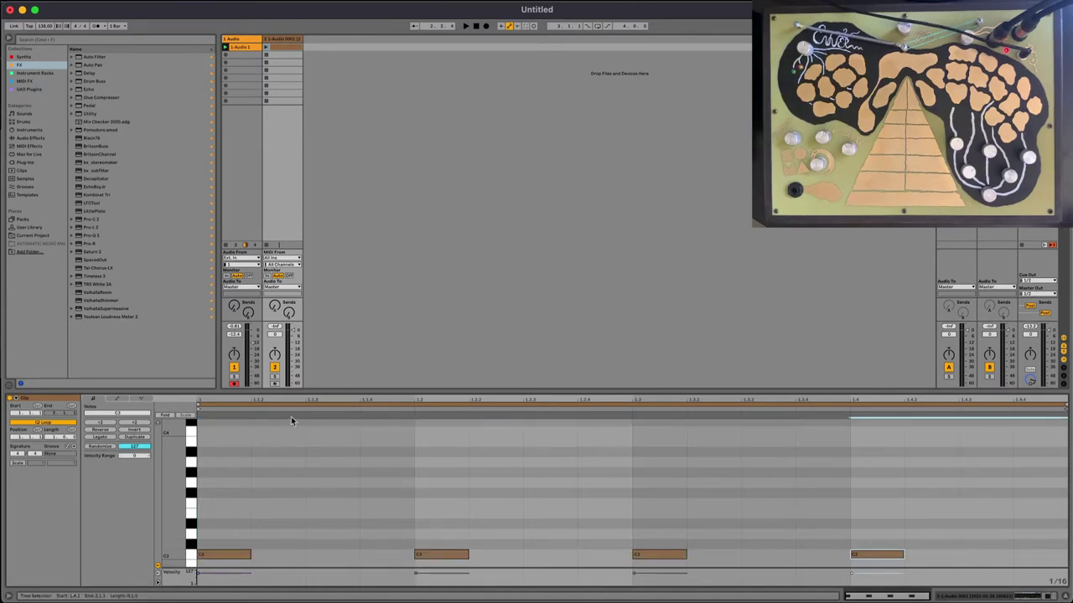
Mute the audio track and launch the MIDI clip on the sampler track
click(234, 368)
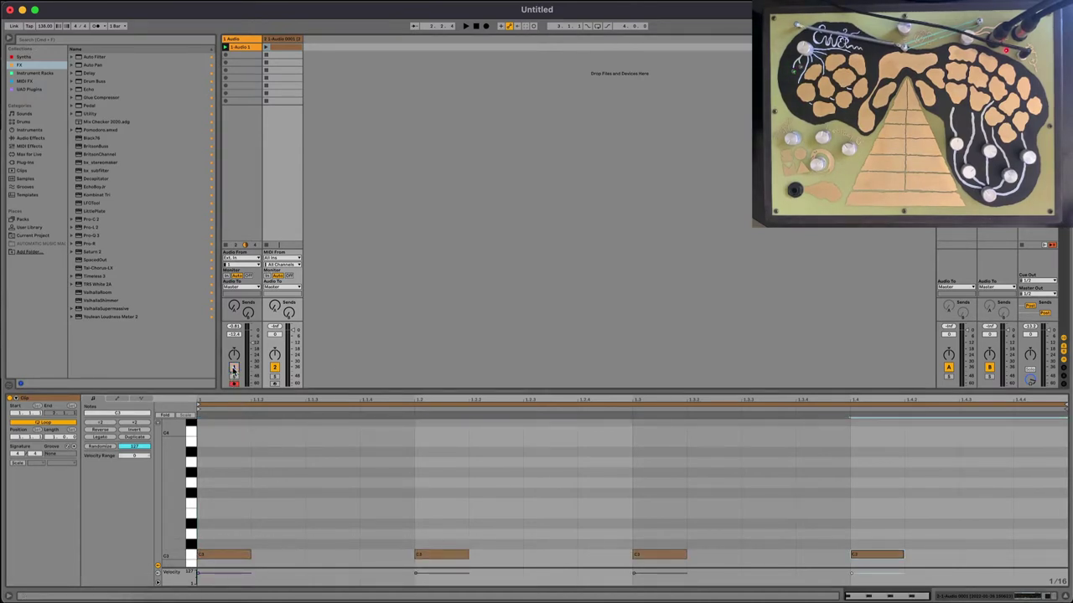
click(267, 49)
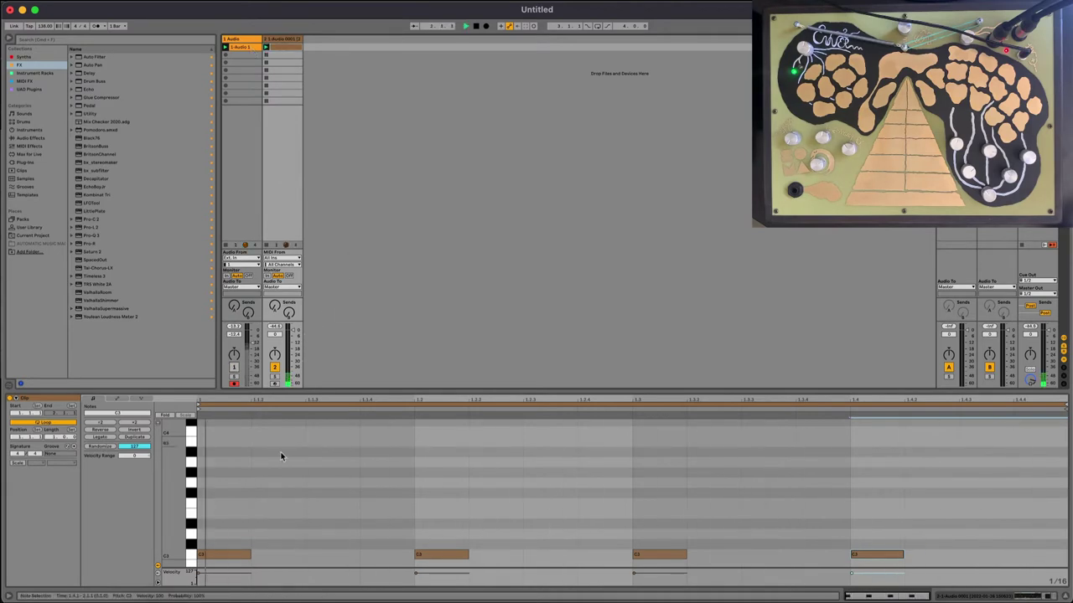
Trim the sampler's start and end so only the decaying tail after the first transient of the recording plays
click(1027, 598)
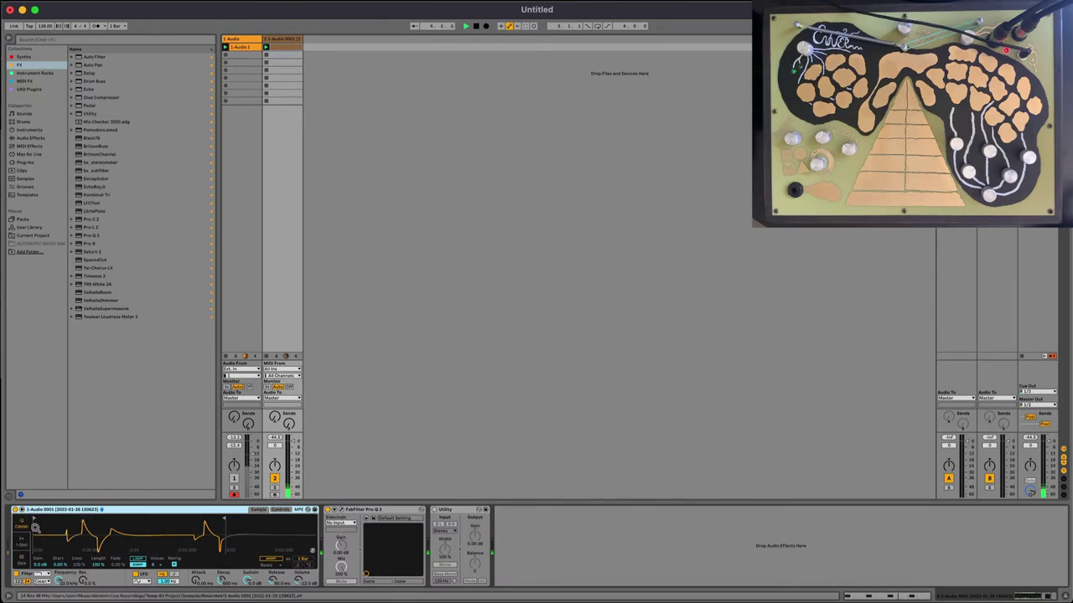
drag(35, 524, 68, 518)
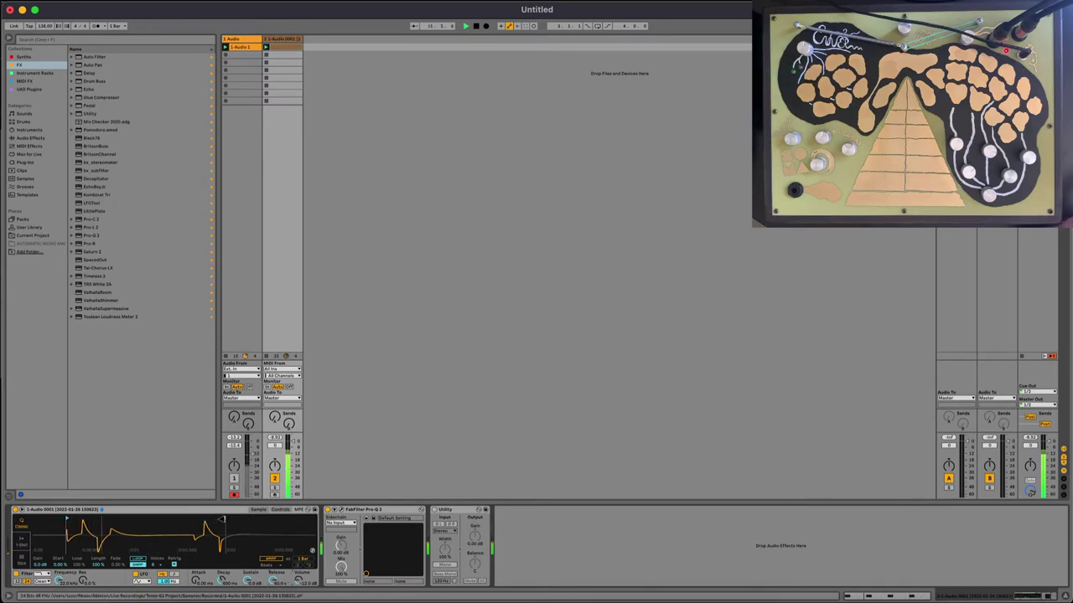
drag(222, 520, 159, 520)
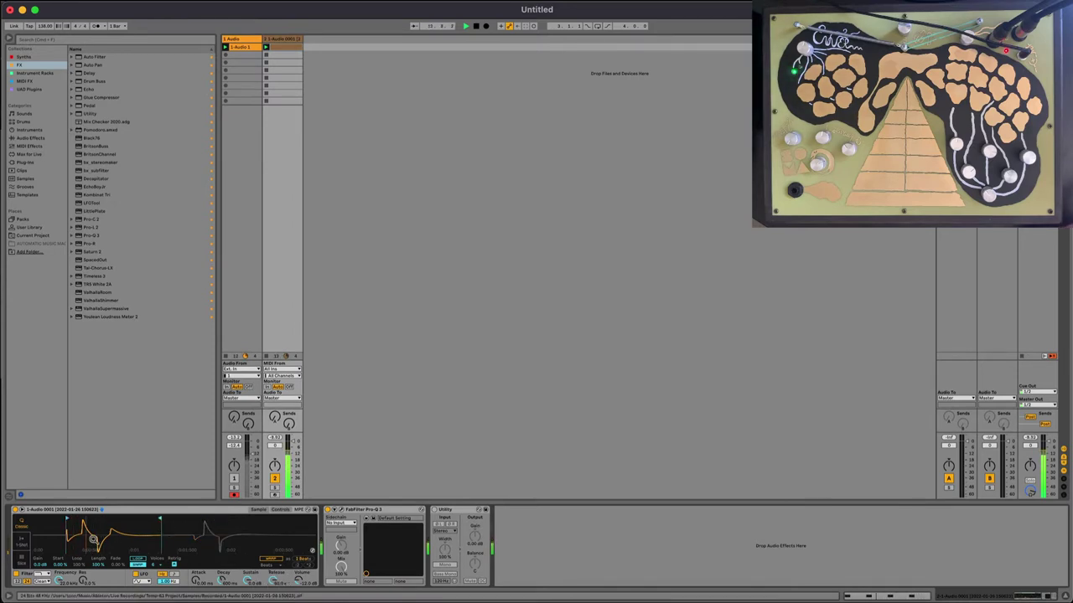
drag(67, 519, 112, 517)
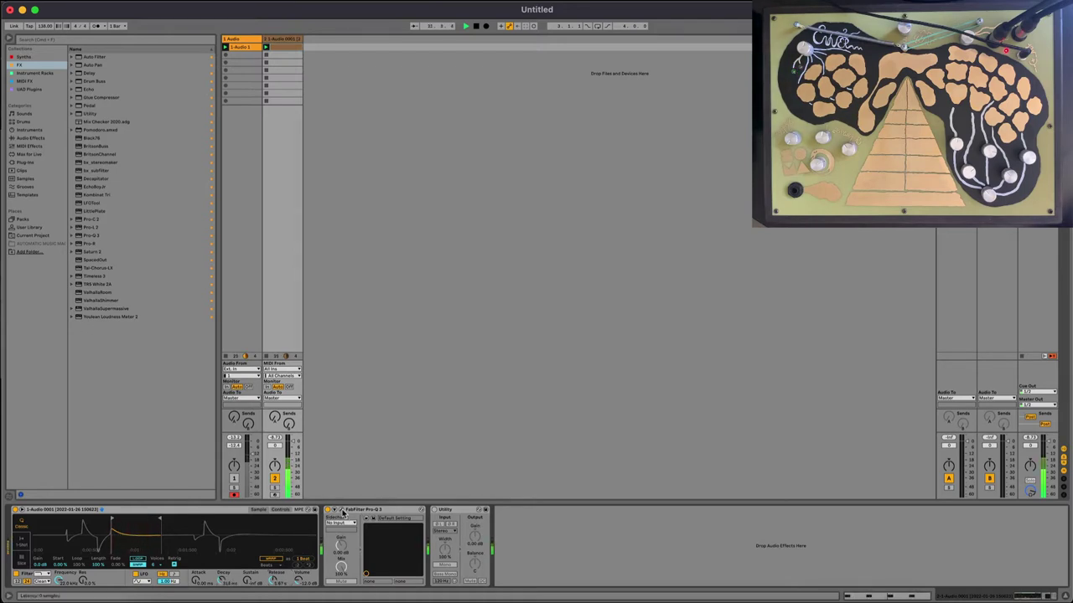
Open the sampler track's Pro-Q 3 spectrum display and show the sampler's filter and envelope controls
click(341, 512)
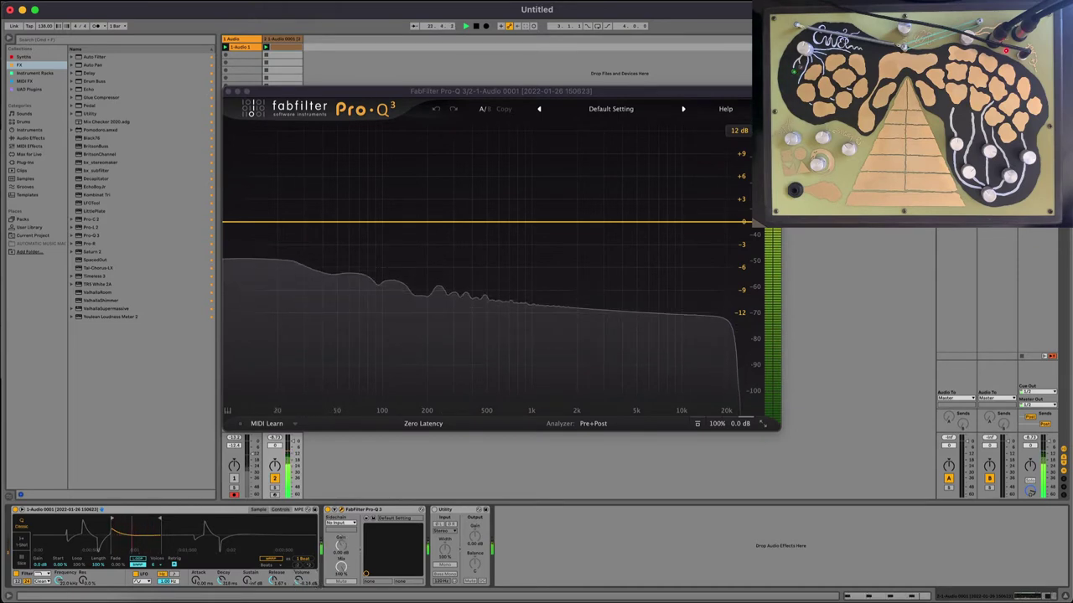
click(280, 510)
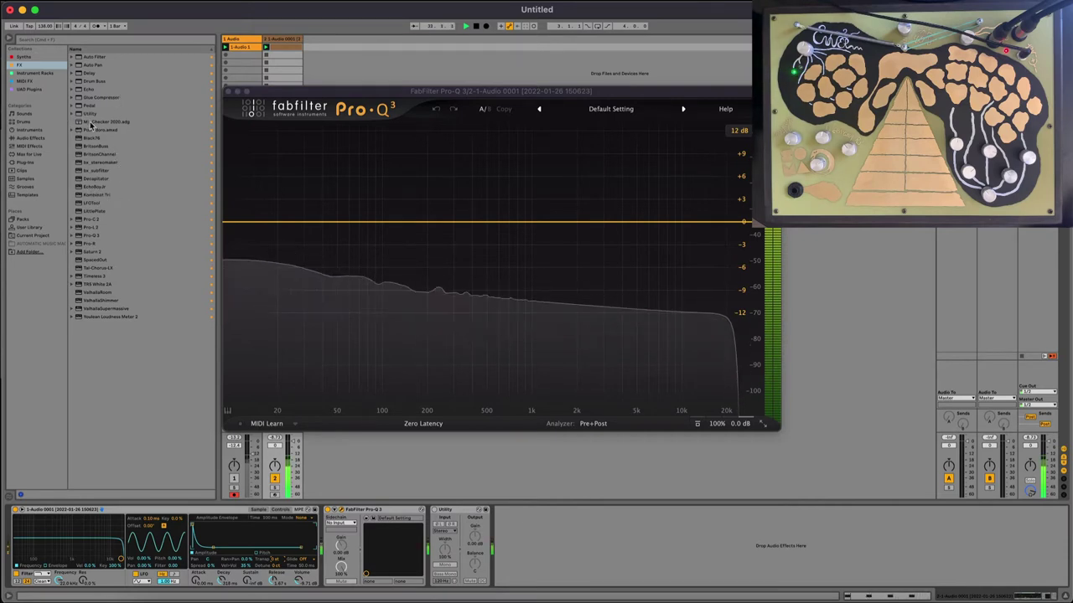
Insert bx_subfilter between the sampler and Pro-Q 3, arrange both plugin windows side by side, and set Tight Punch to 49 Hz
drag(95, 174, 352, 555)
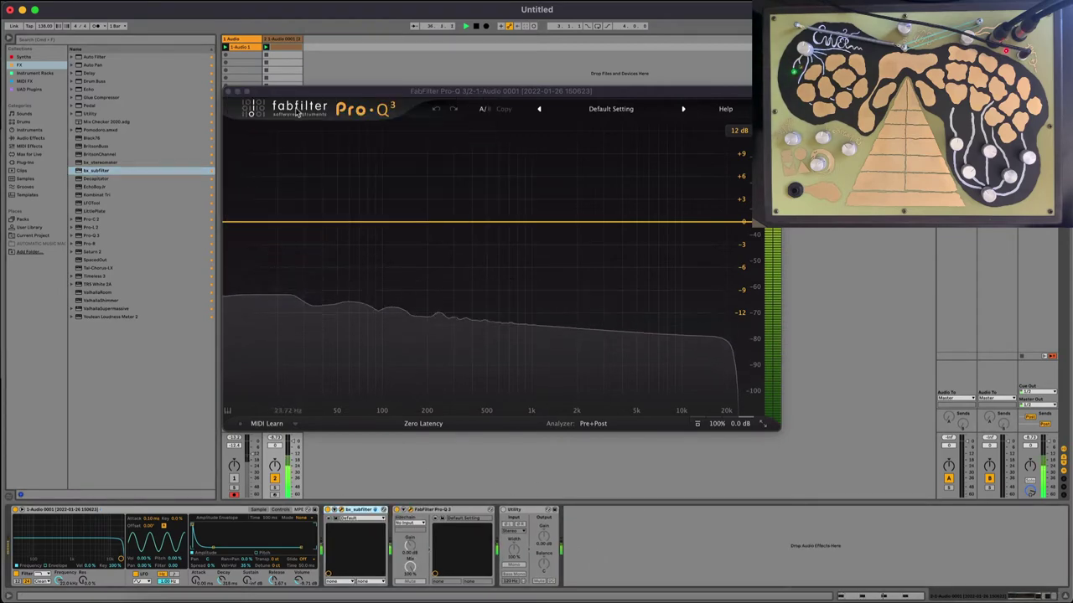
drag(317, 100, 520, 123)
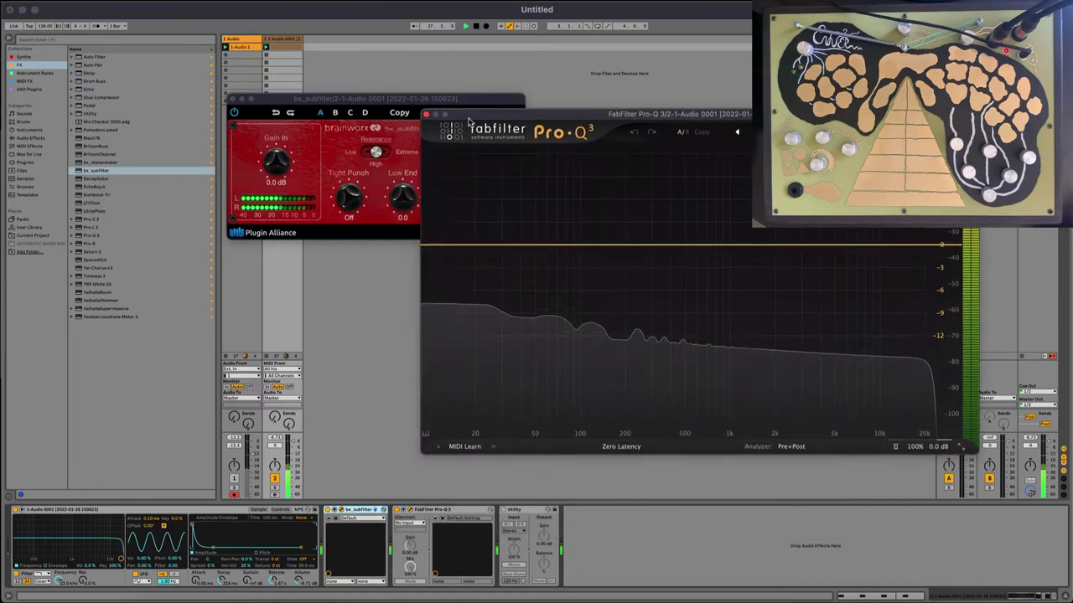
drag(348, 208, 346, 155)
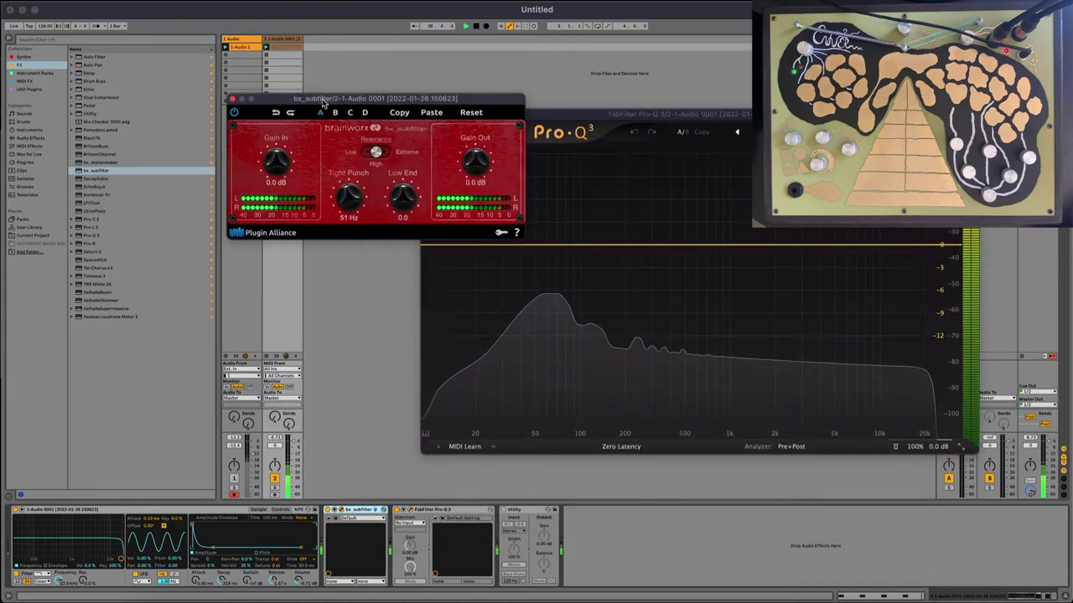
drag(318, 99, 194, 98)
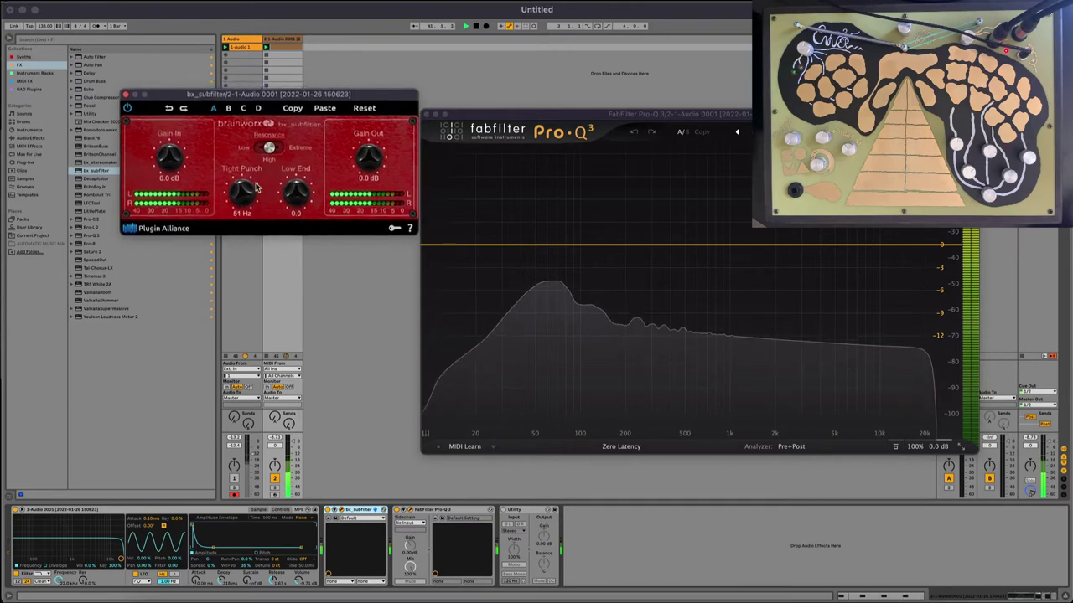
drag(256, 189, 248, 212)
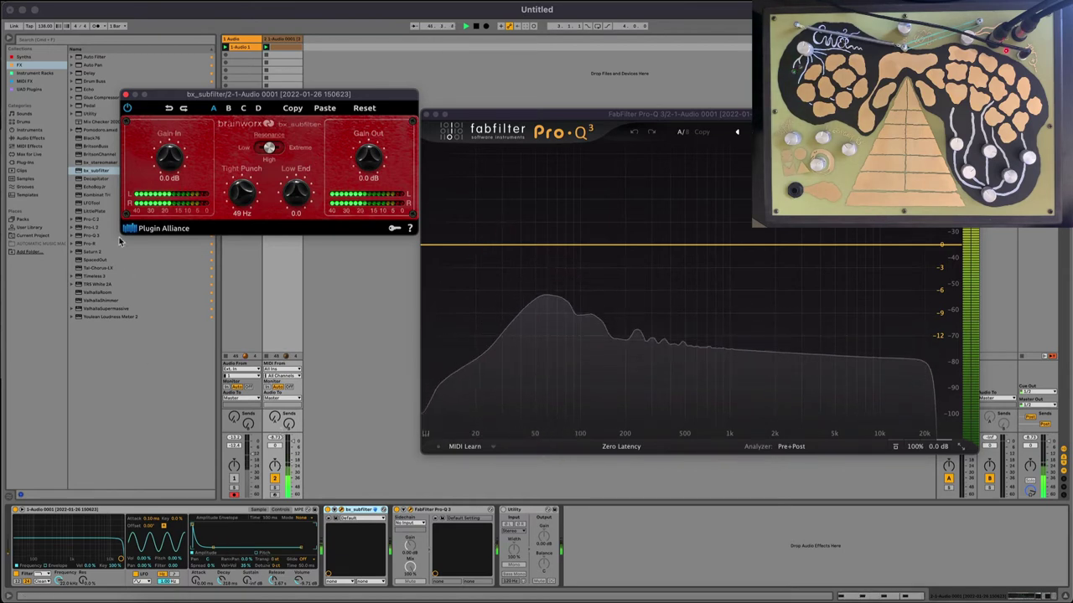
Add Decapitator at the end of the sampler track's effect chain and raise its Drive
click(95, 179)
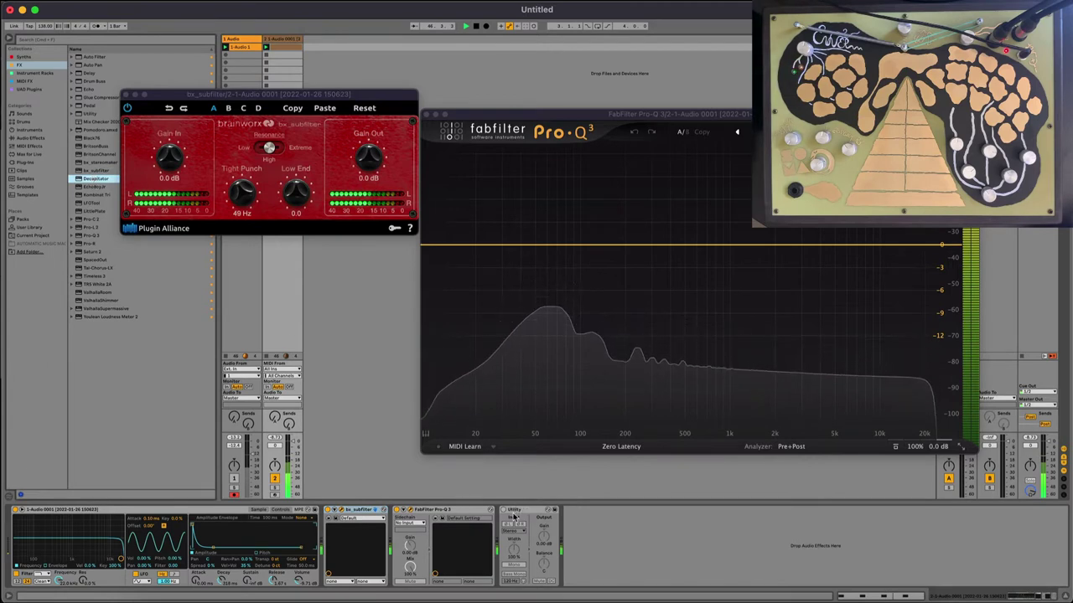
key(Return)
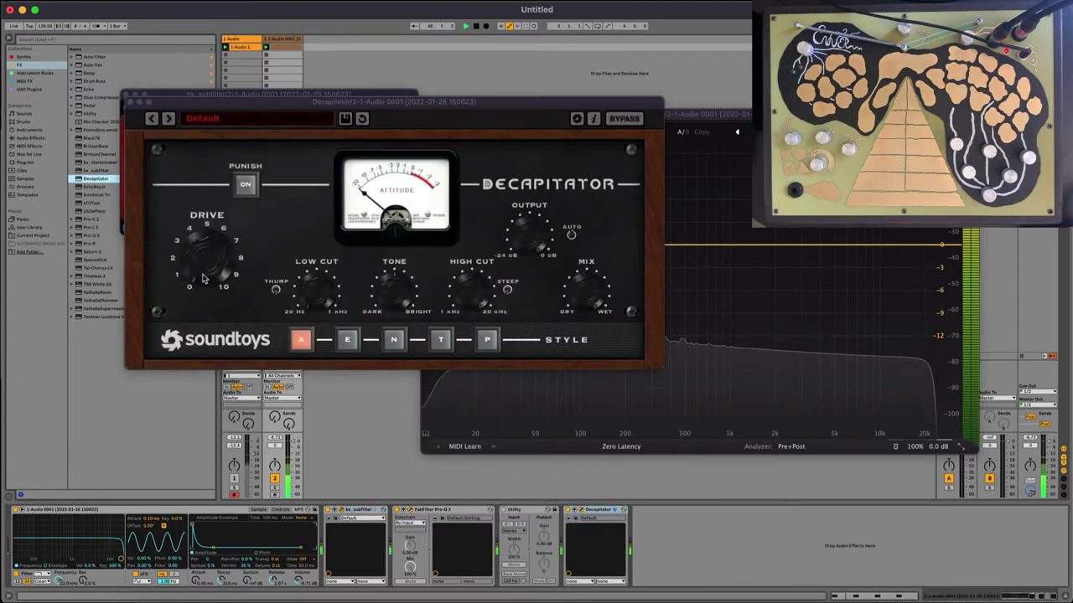
drag(203, 279, 203, 223)
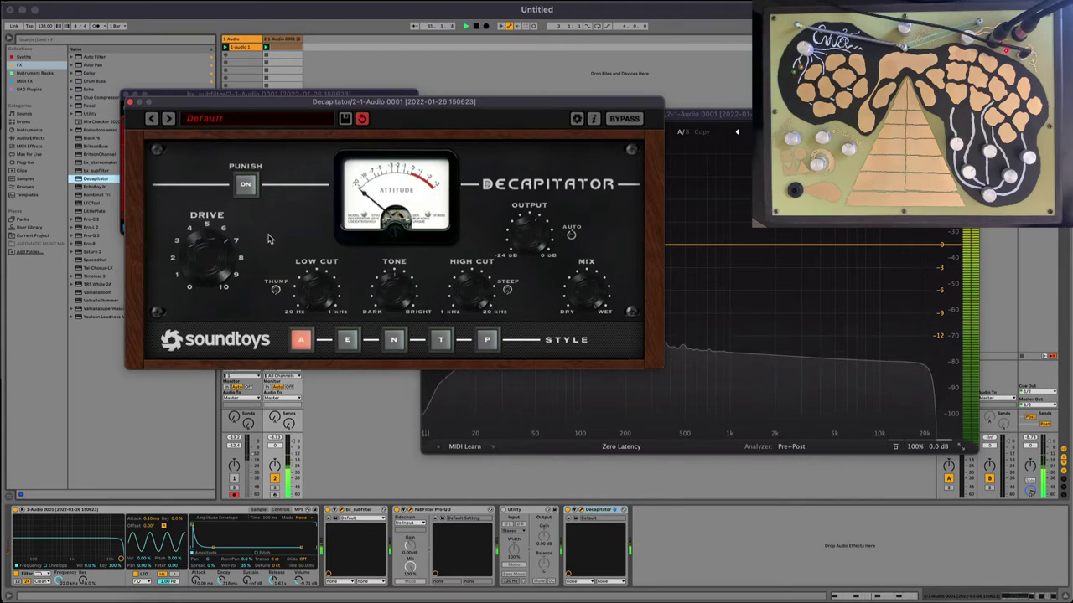
Audition Decapitator's E, N, T and P saturation styles, returning to style A
click(347, 339)
click(394, 339)
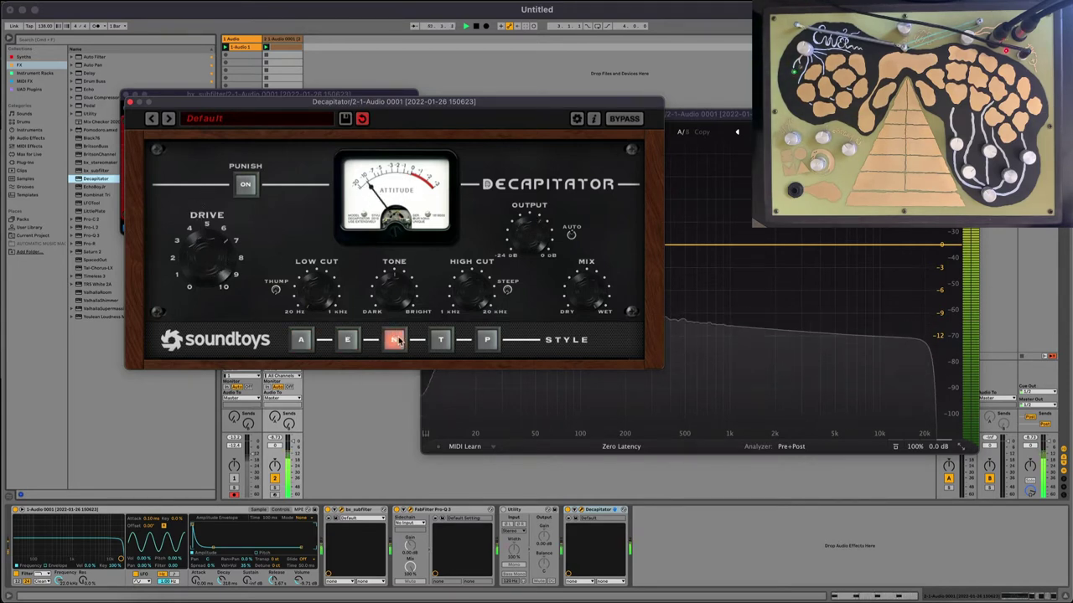
click(442, 340)
click(488, 340)
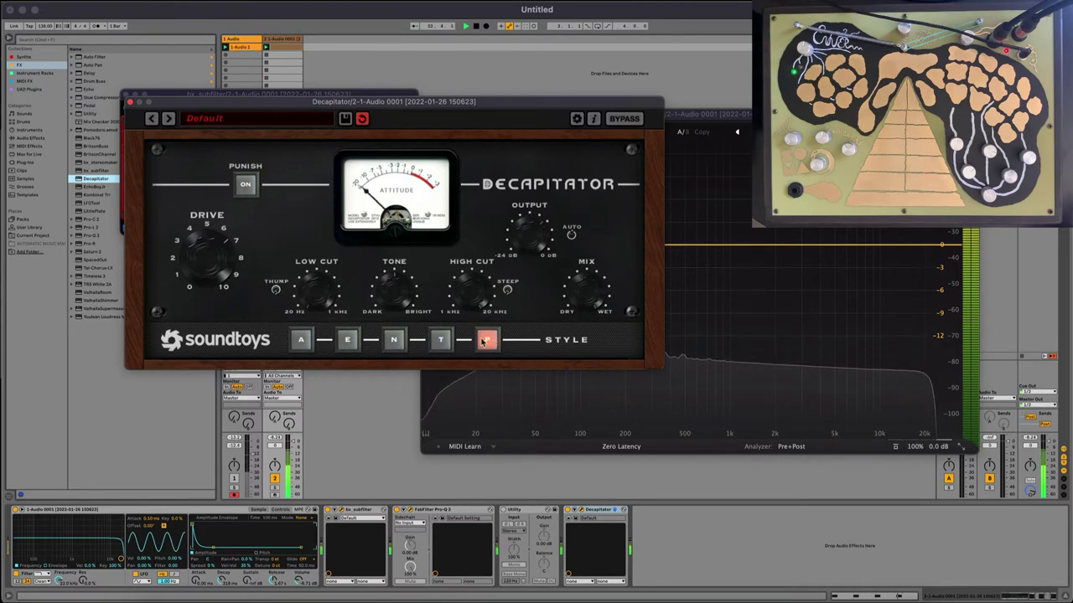
click(299, 342)
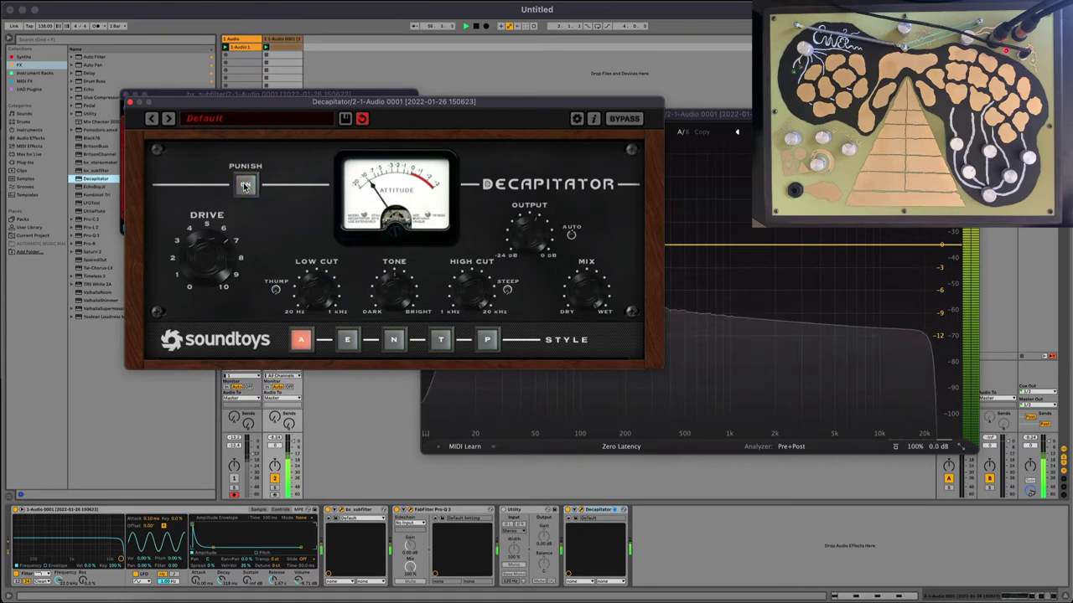
Close the Decapitator, bx_subfilter and Pro-Q 3 plugin windows
click(129, 101)
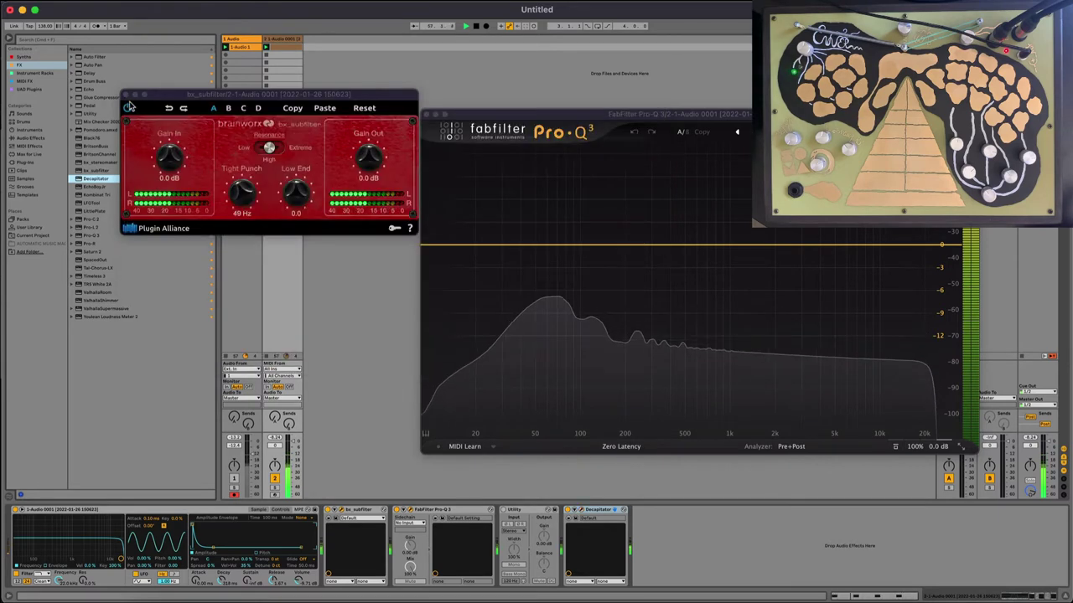
click(125, 96)
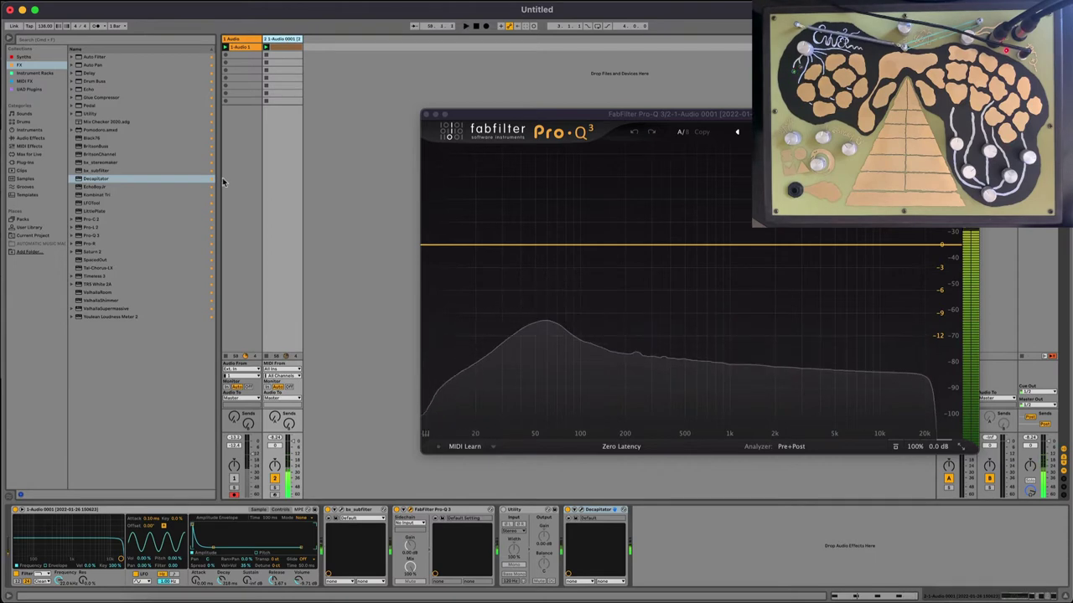
click(426, 116)
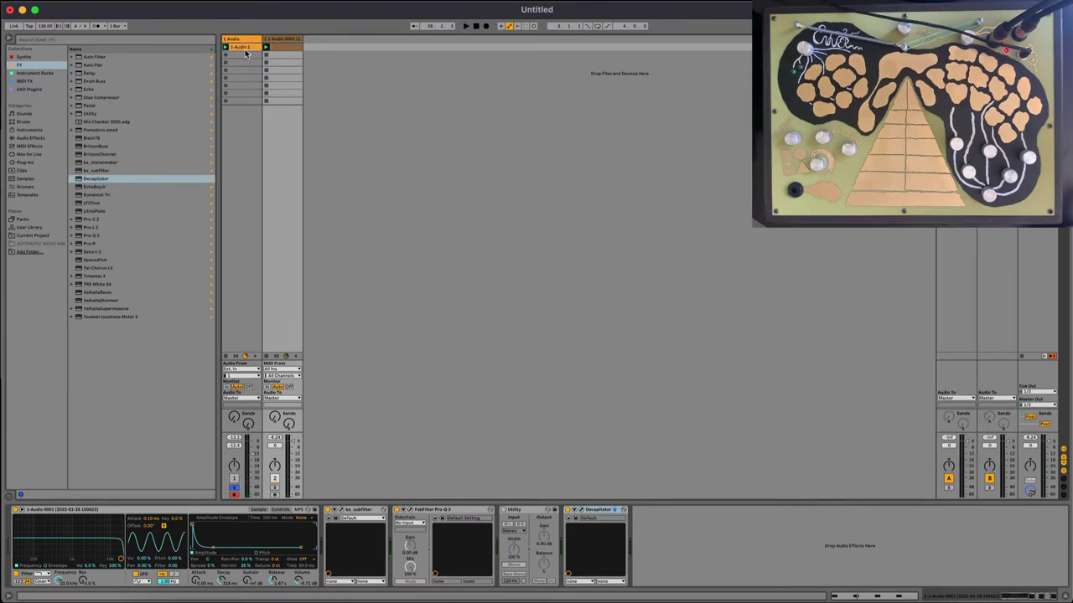
Delete the recorded clip from the audio track's first slot and open that track's Pro-Q 3 spectrum display
click(245, 54)
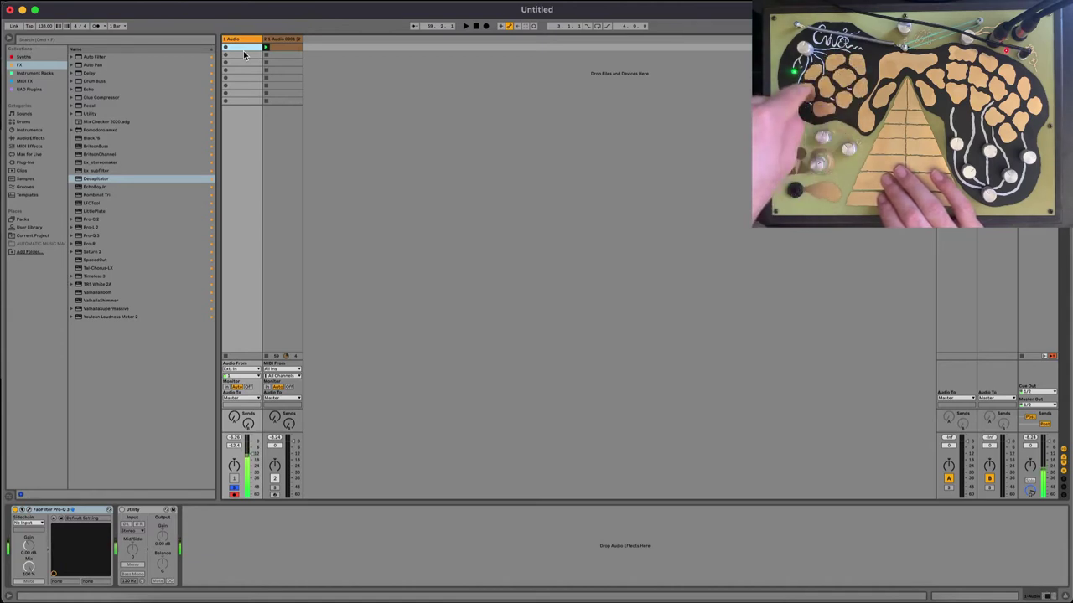
click(243, 49)
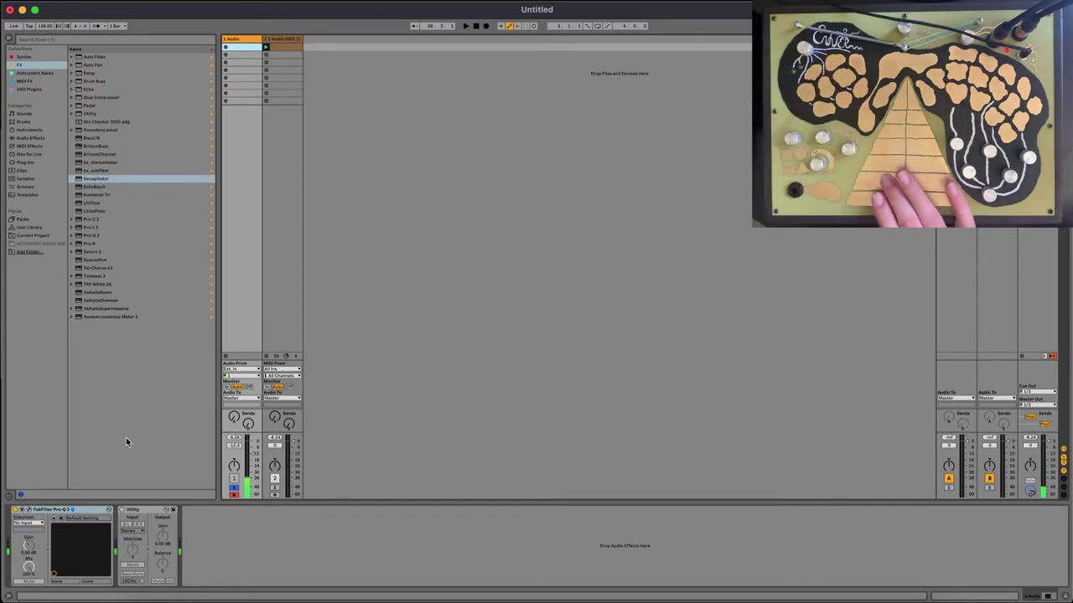
click(29, 510)
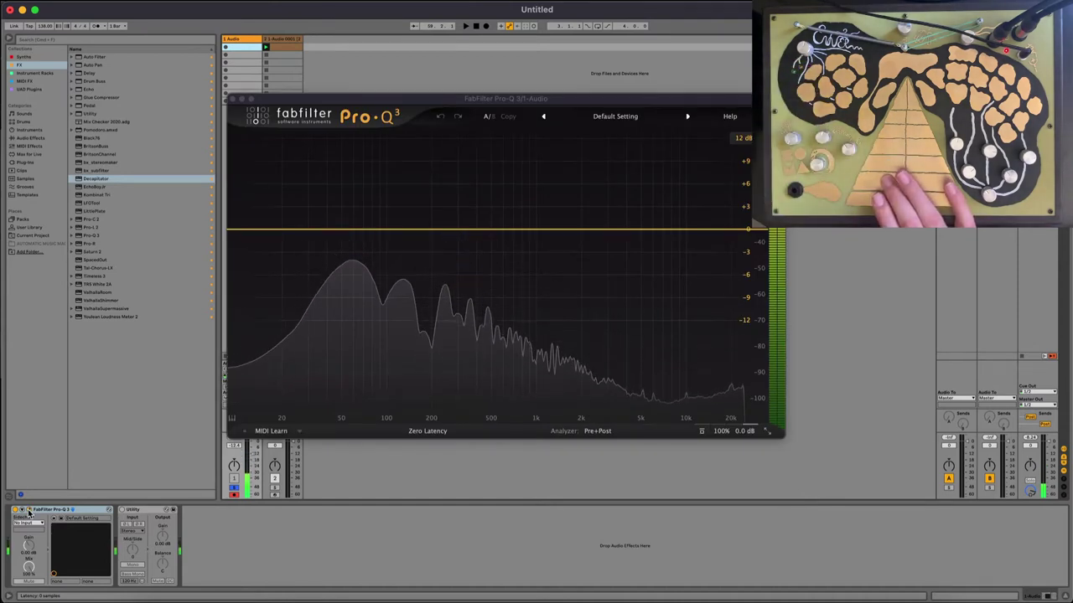
Record the synth into the audio track's first slot and add a MIDI track with an empty clip in its first slot
click(225, 48)
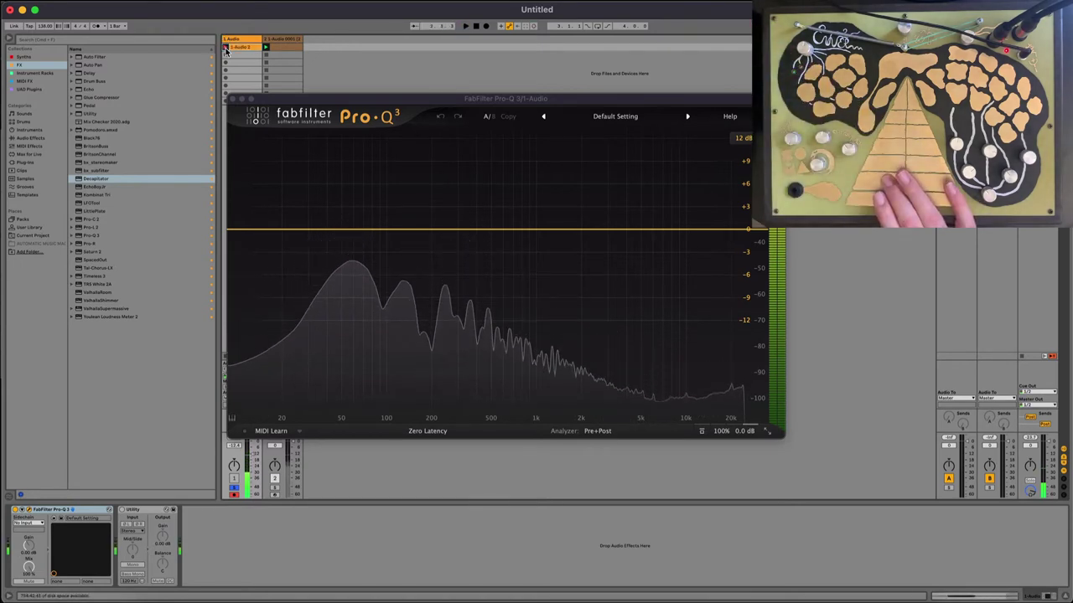
key(super+shift+t)
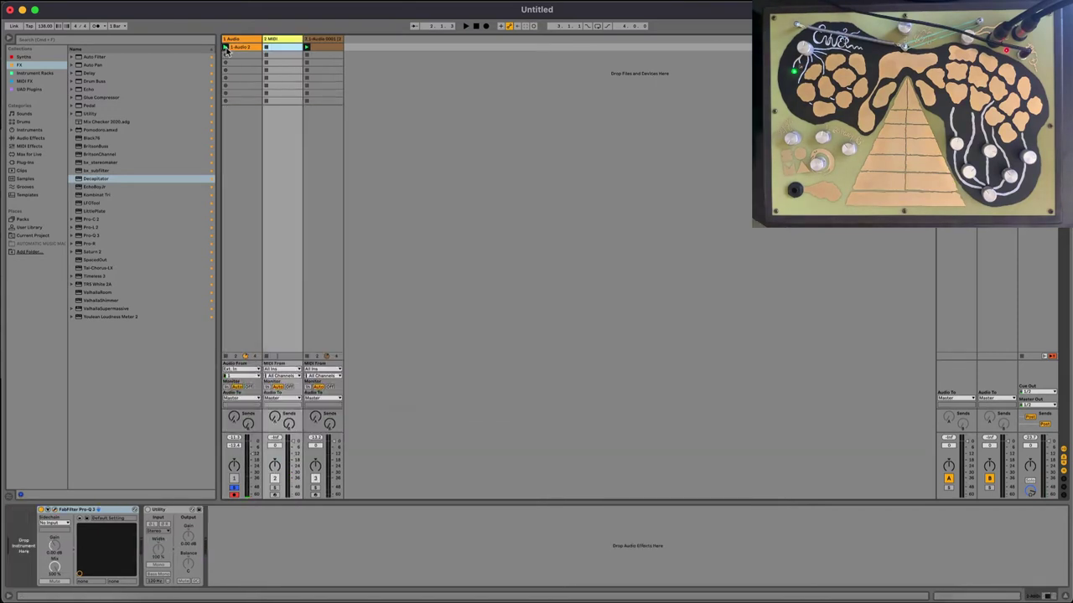
double_click(283, 47)
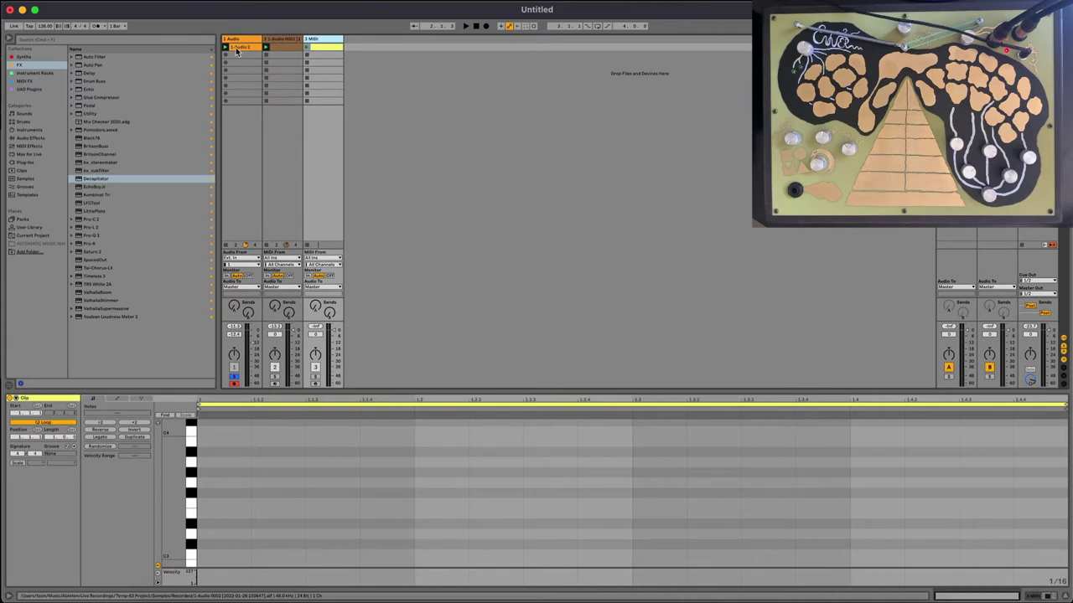
Load the newly recorded audio clip into a Simpler on the new MIDI track and unsolo the audio track
click(1026, 594)
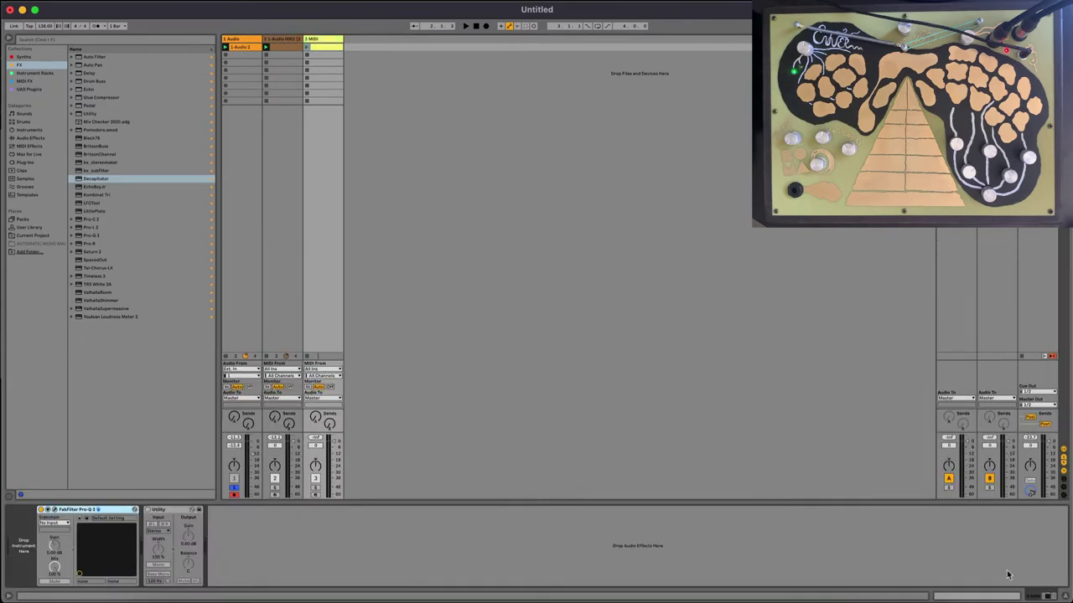
drag(237, 51, 90, 535)
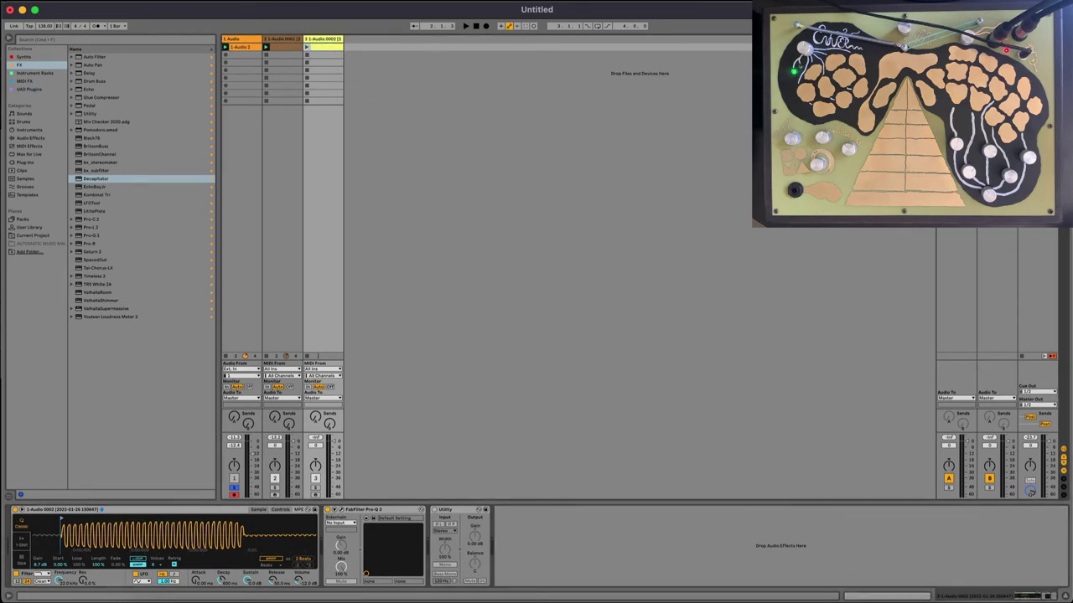
click(885, 596)
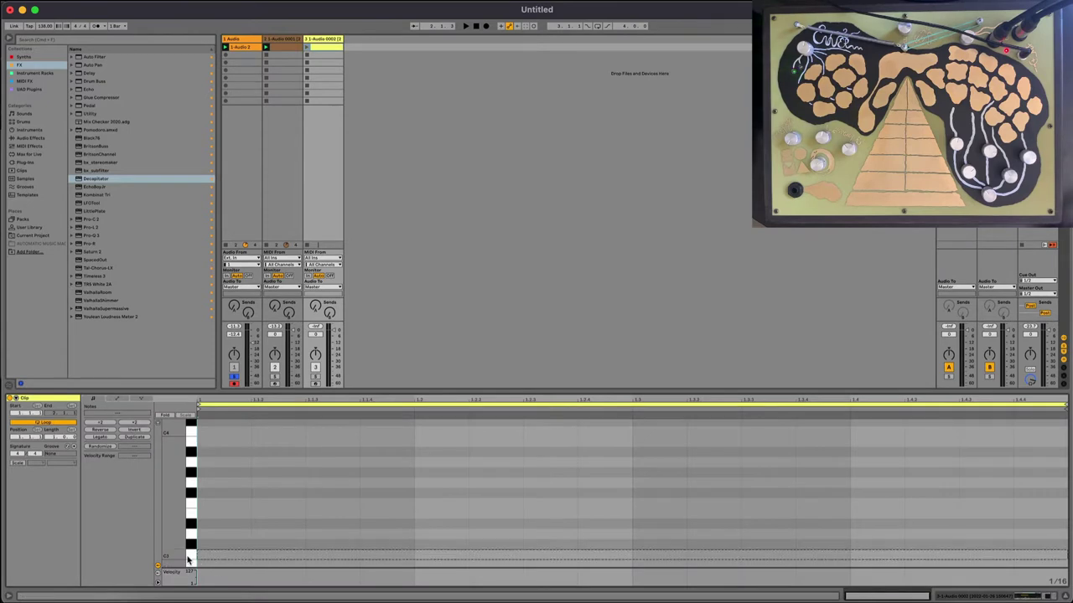
click(235, 376)
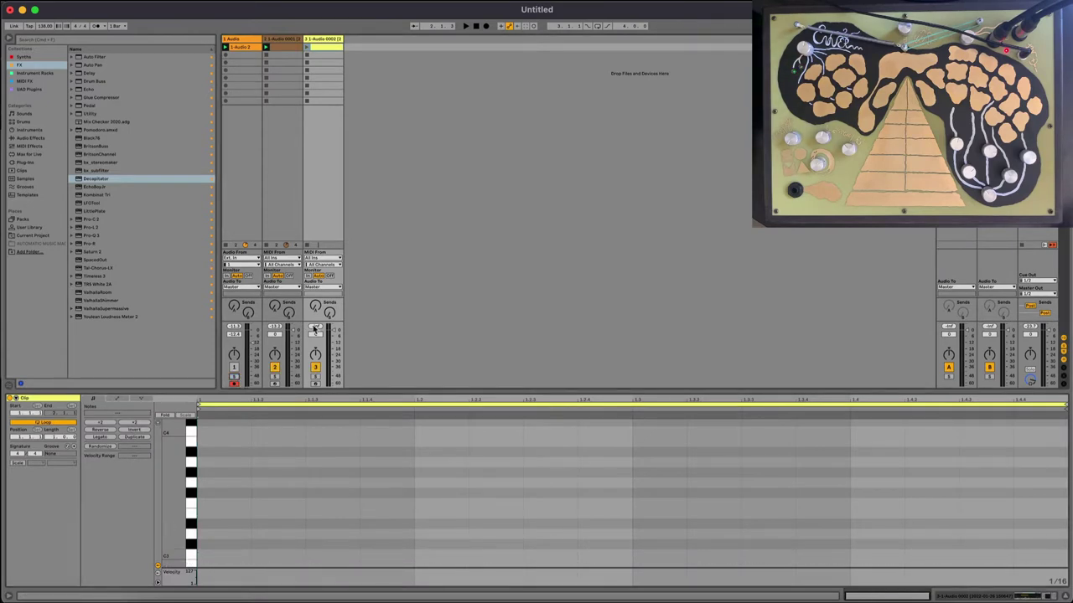
key(space)
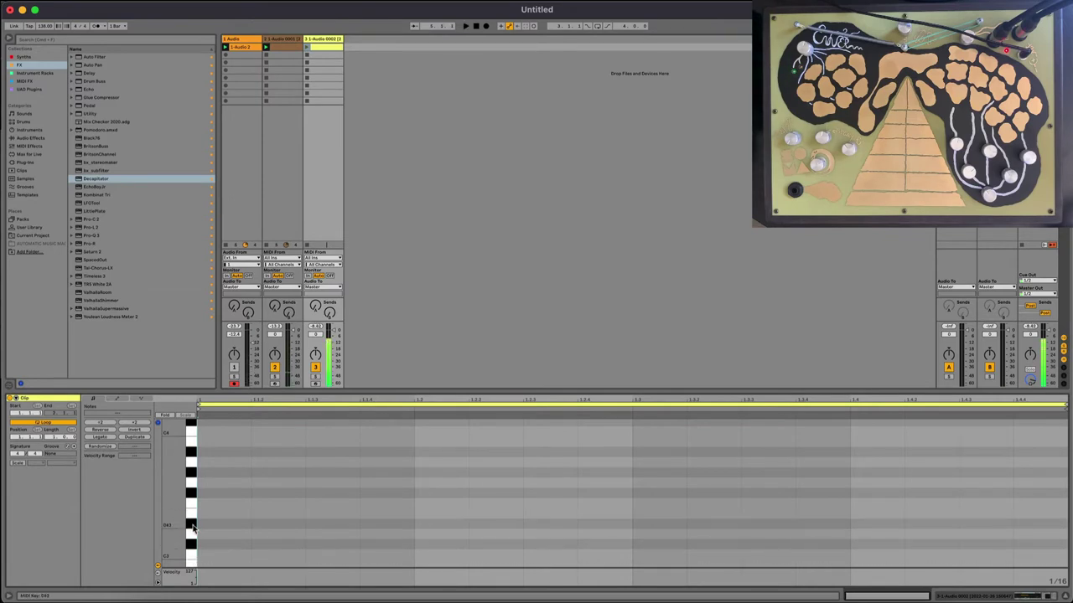
Draw one eighth note followed by two sixteenth notes on D#3 in the first beat of the new MIDI clip
double_click(214, 523)
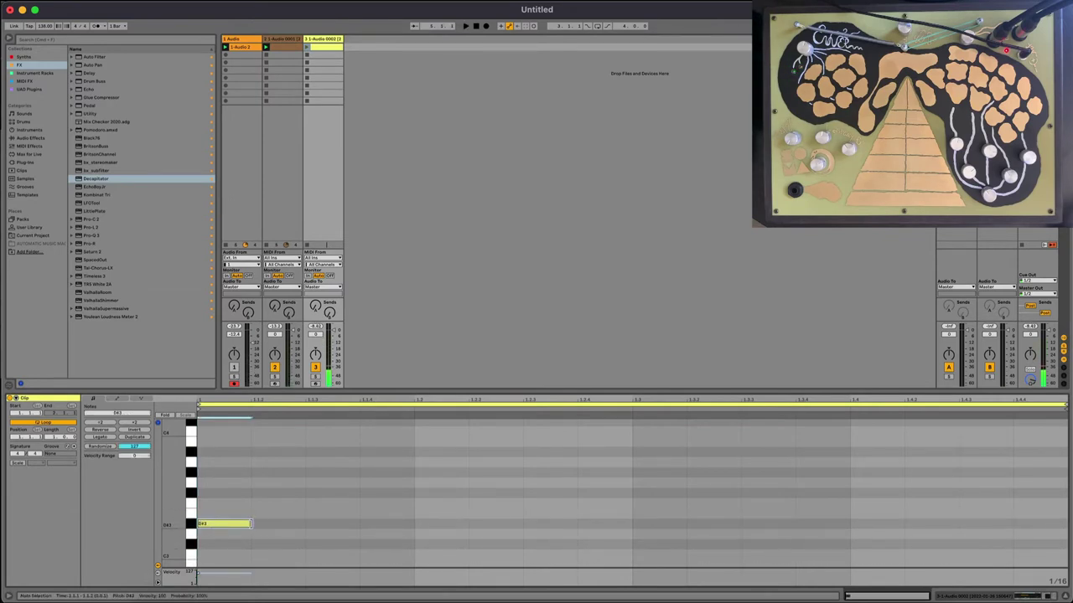
drag(250, 524, 306, 524)
double_click(314, 524)
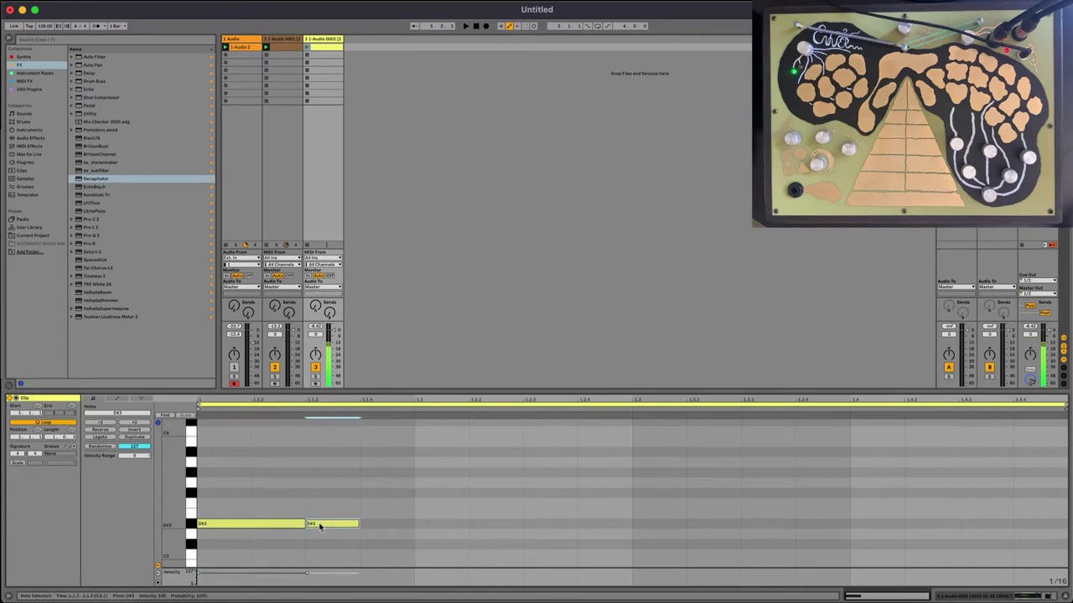
double_click(387, 524)
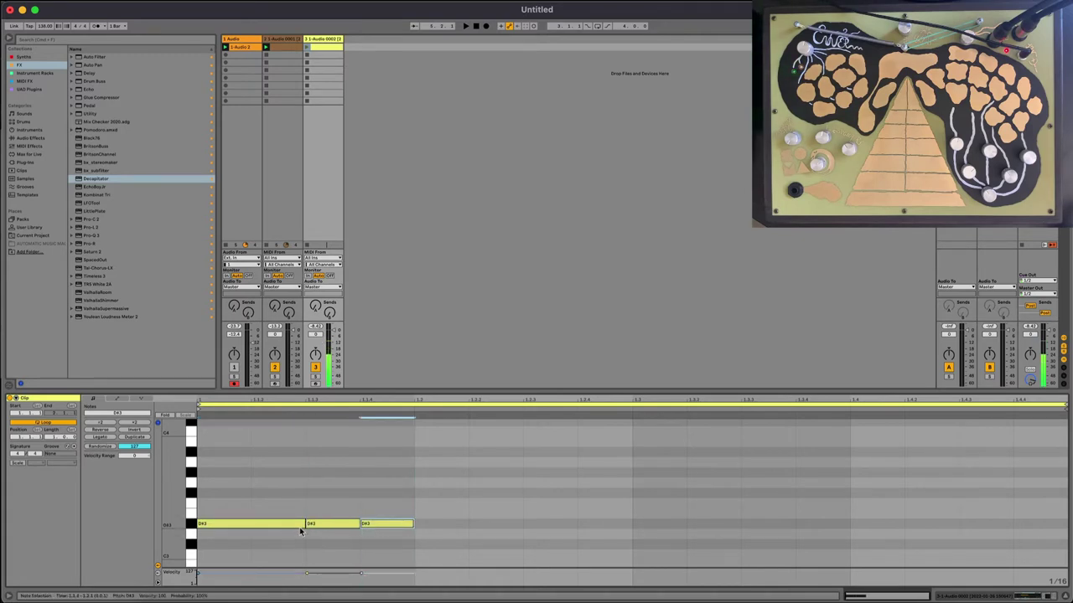
drag(306, 523, 295, 524)
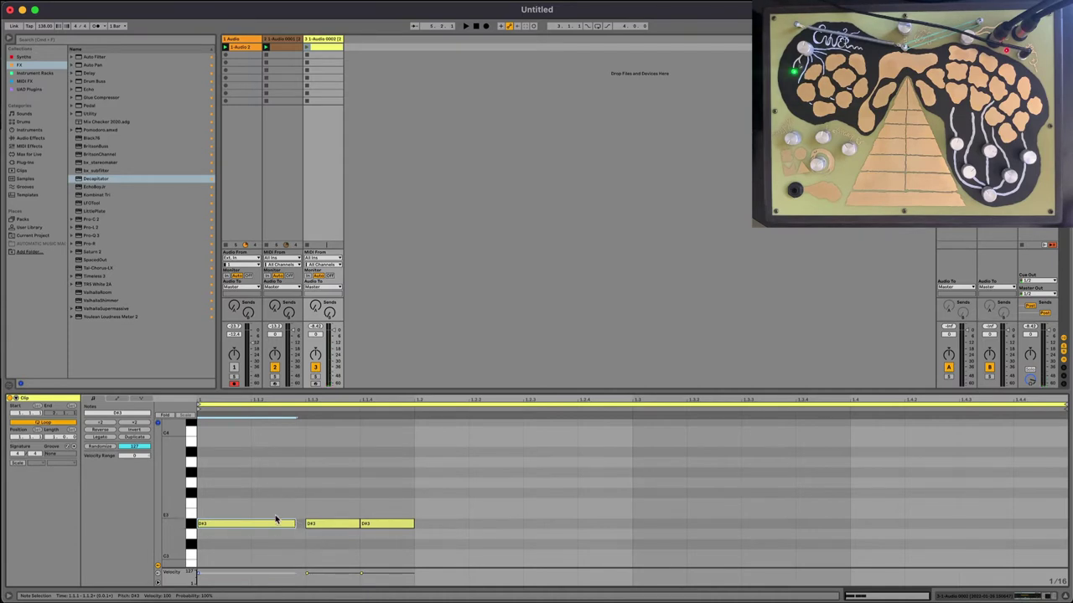
click(274, 513)
key(super+z)
Duplicate the three-note D#3 pattern three times to fill the one-bar clip
drag(267, 503, 420, 560)
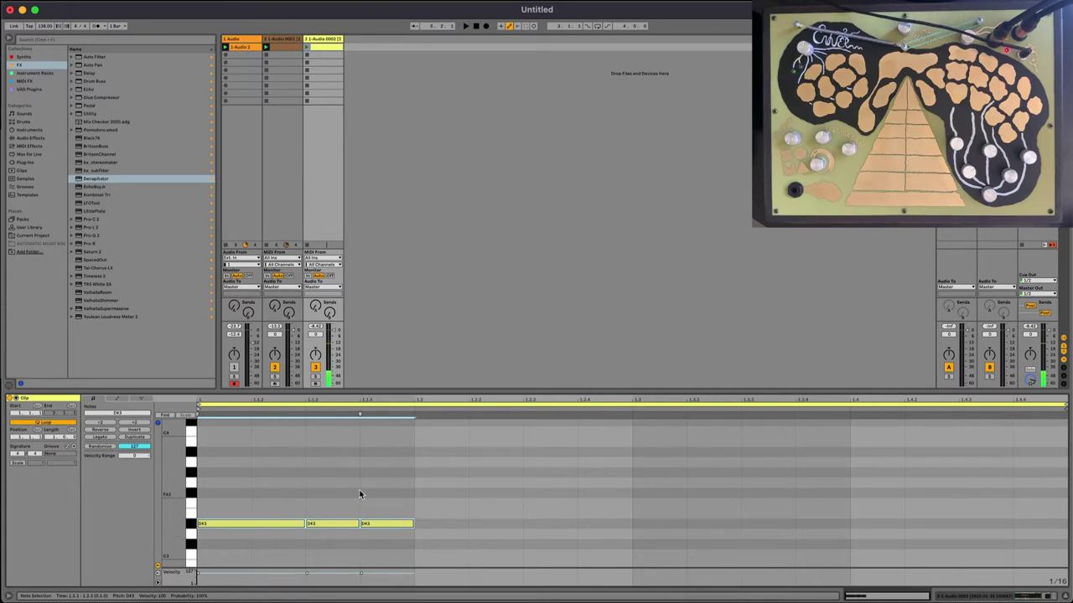
key(super+d)
key(super+d)
key(super+d)
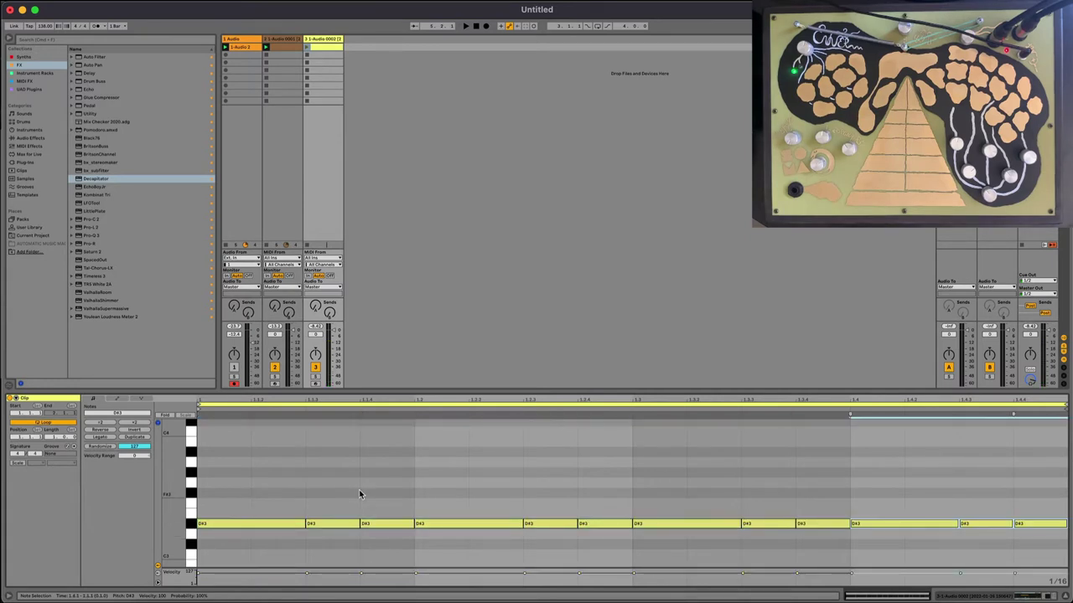
Shorten all the D#3 notes together to leave gaps between them and launch the clip
click(352, 497)
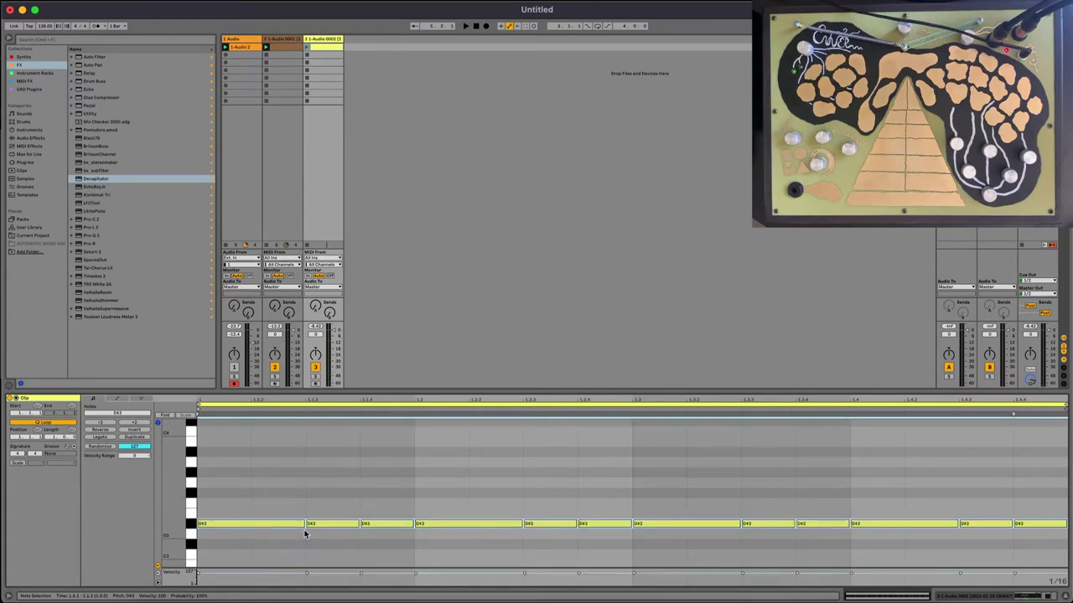
drag(304, 525, 286, 527)
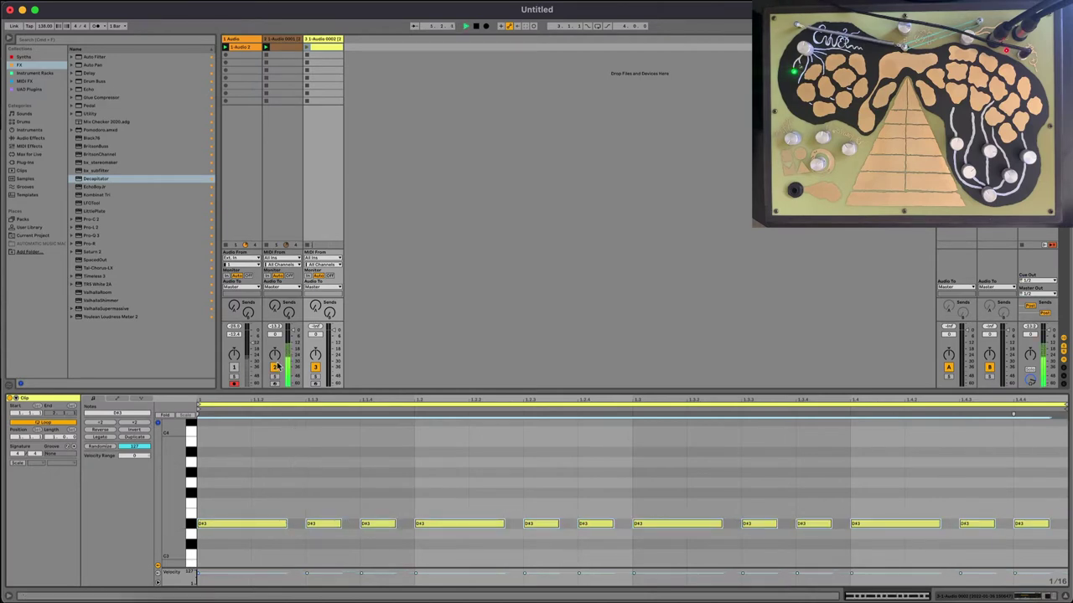
click(305, 48)
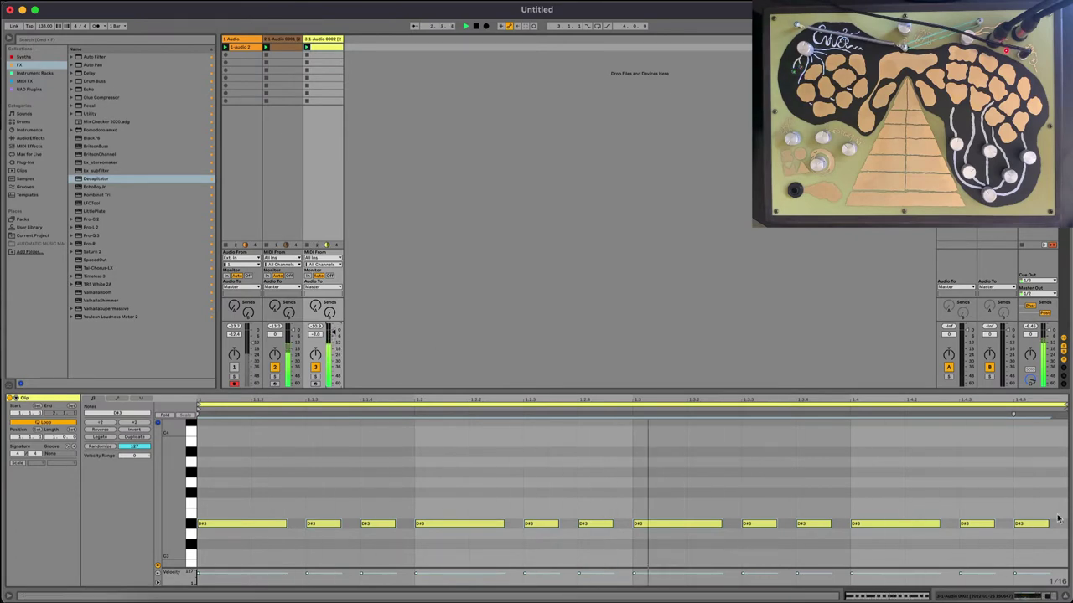
Add a 12 dB/oct High Cut band at about 129 Hz in the third track's Pro-Q 3 and play the clip
click(1043, 598)
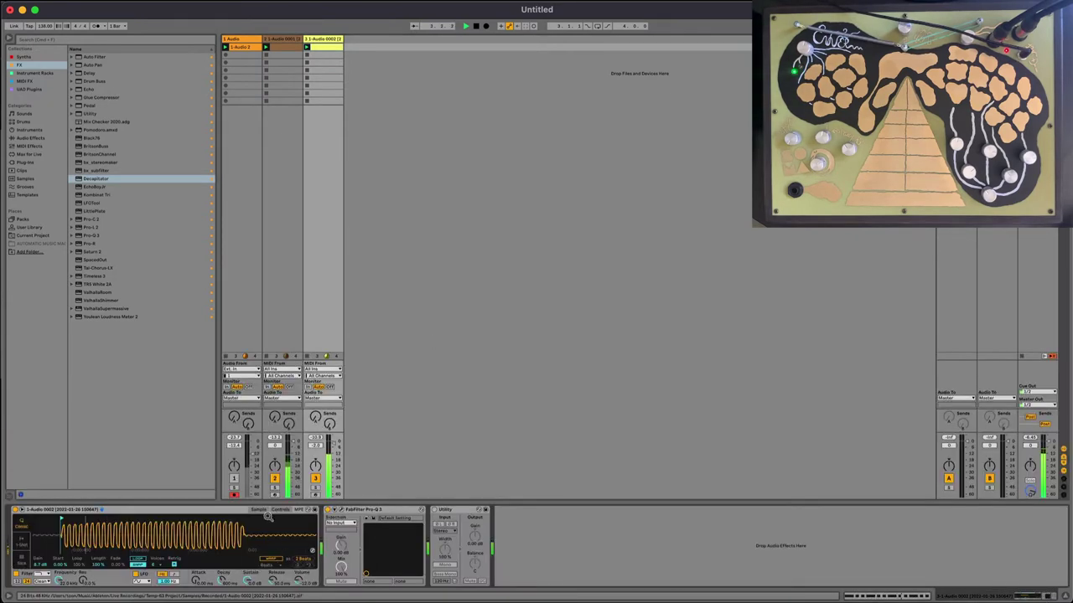
click(340, 512)
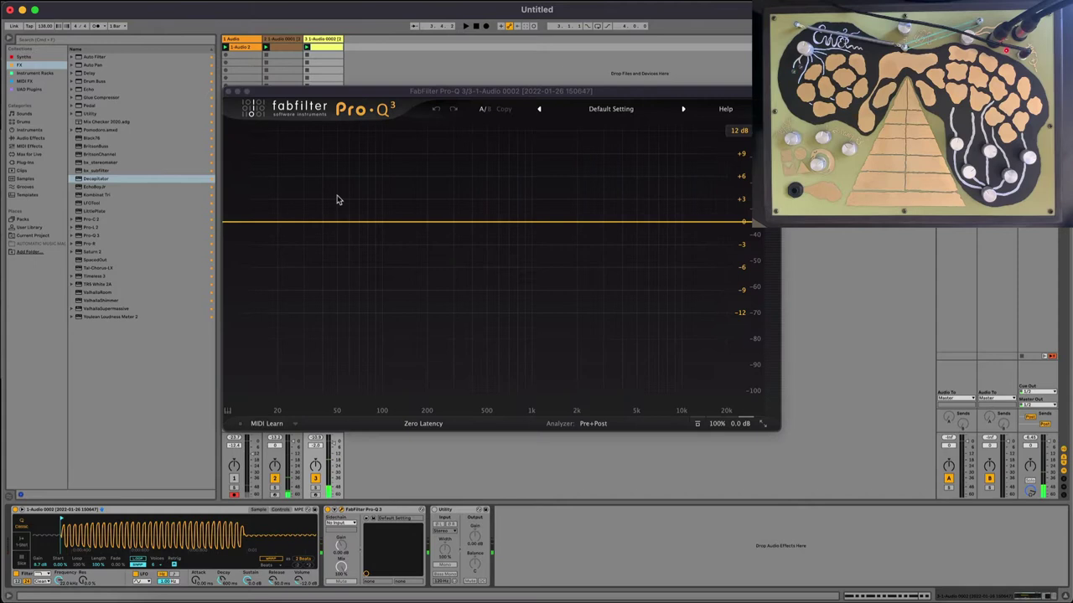
click(398, 221)
click(423, 217)
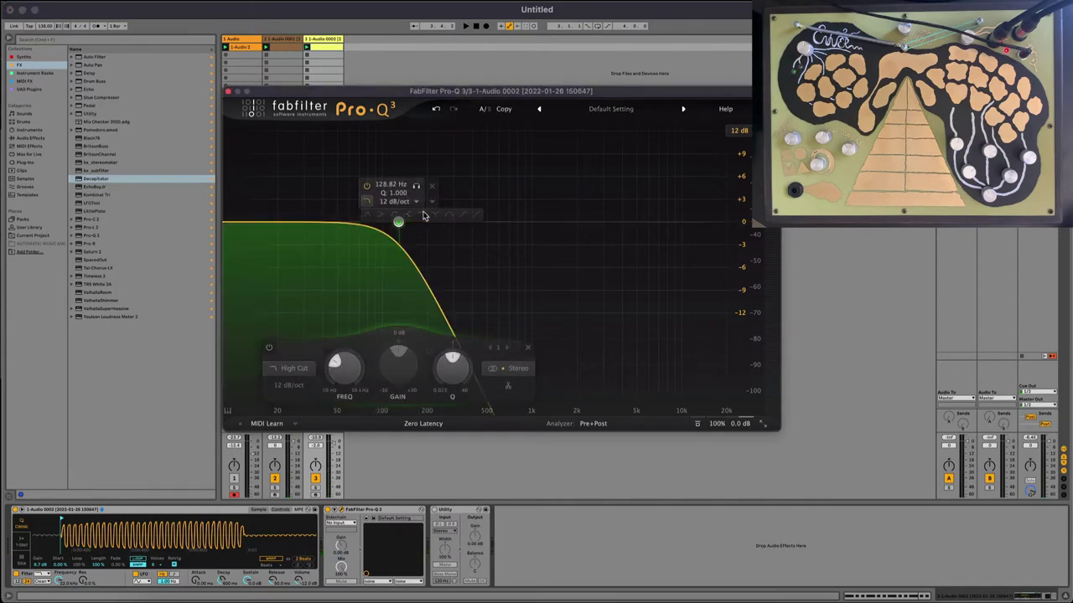
key(space)
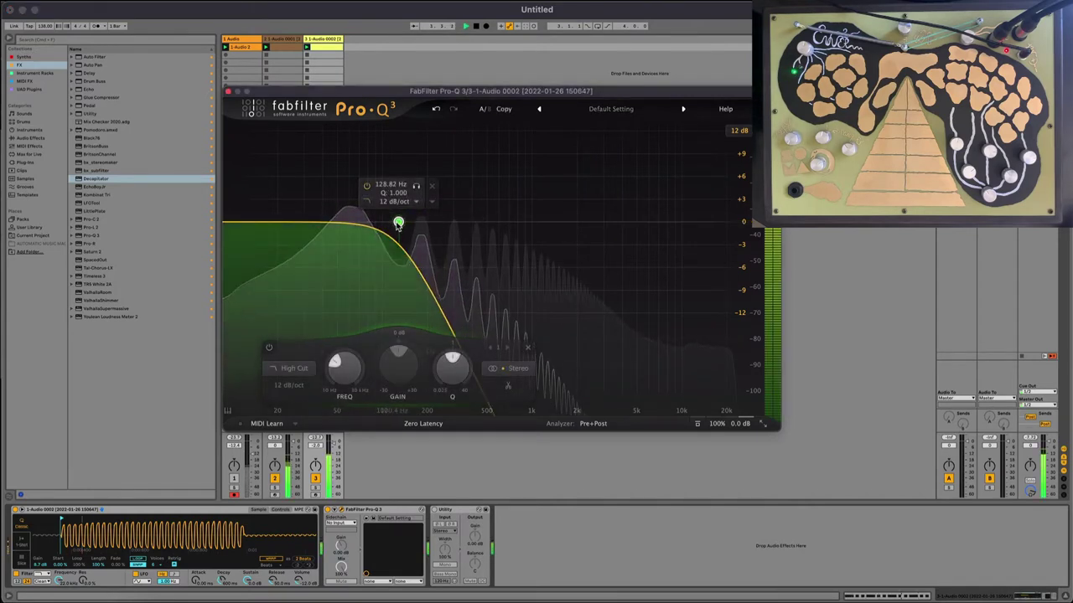
Lower the High Cut to about 101 Hz, steepen its slope to 24 dB/oct and close Pro-Q 3
drag(398, 223, 383, 218)
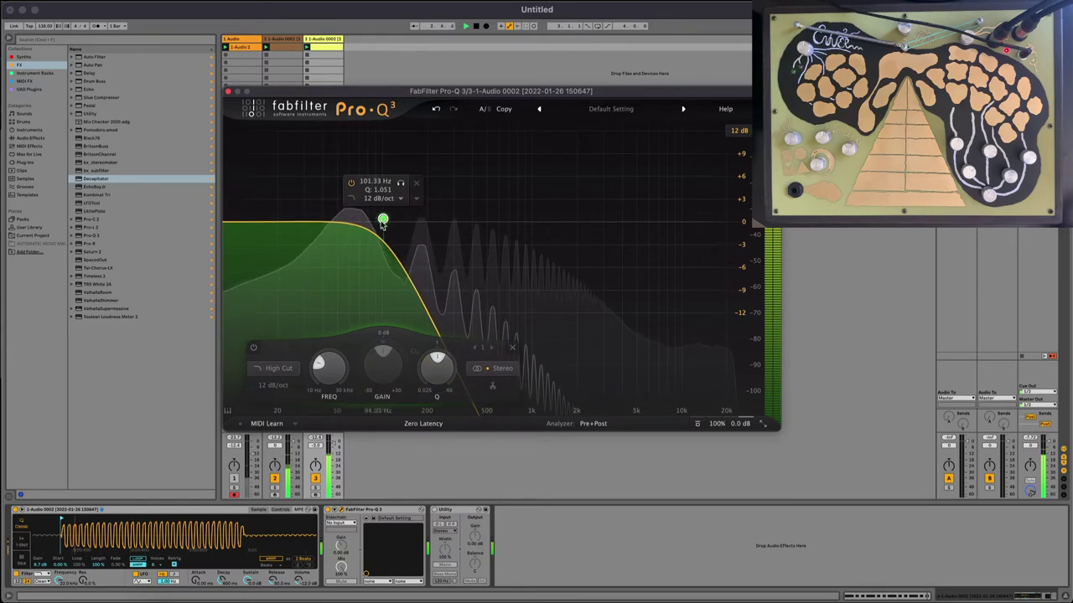
scroll(383, 221, up, 2)
scroll(385, 219, down, 1)
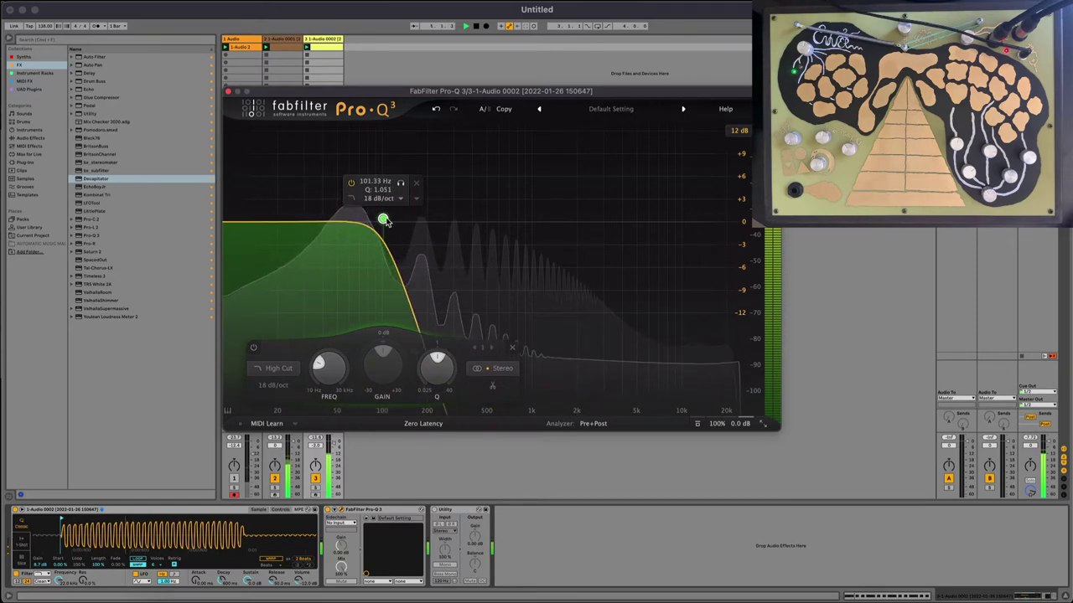
scroll(383, 219, up, 1)
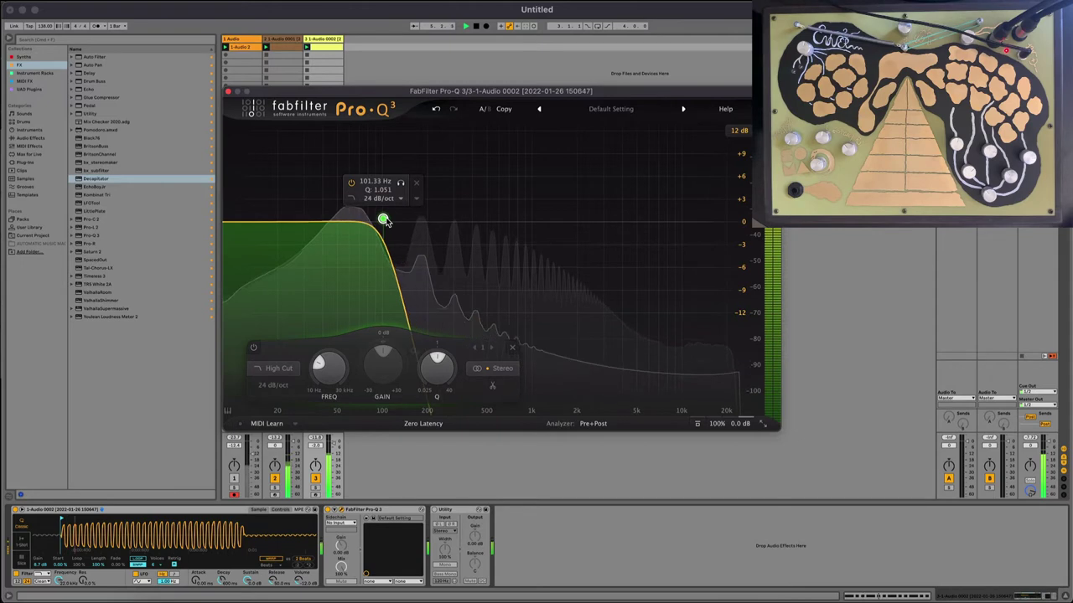
click(229, 91)
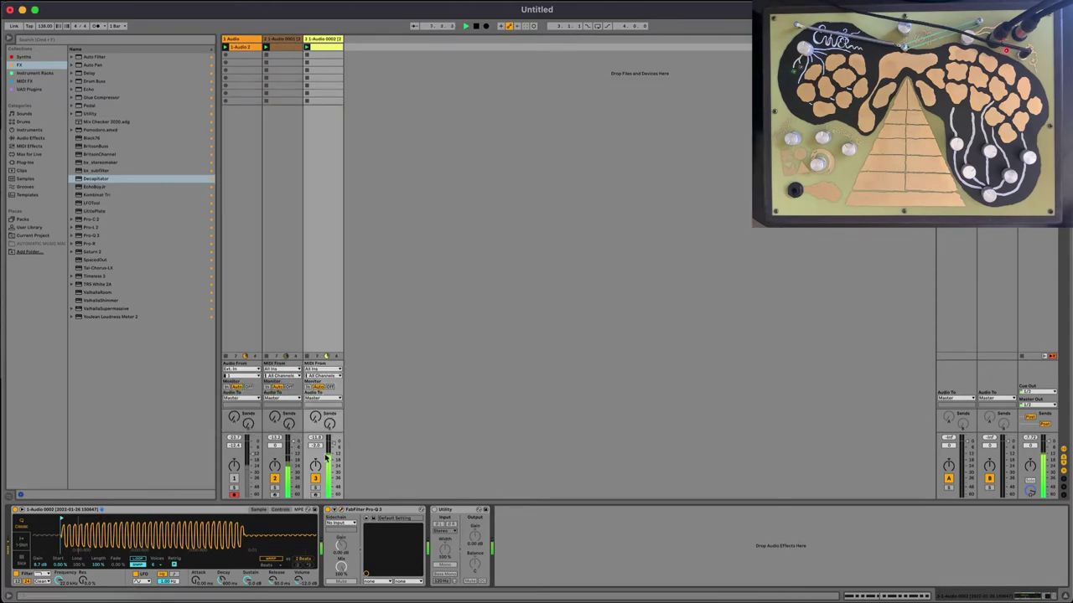
Lower the third track's volume slightly and convert its Simpler to a Sampler
drag(316, 448, 317, 457)
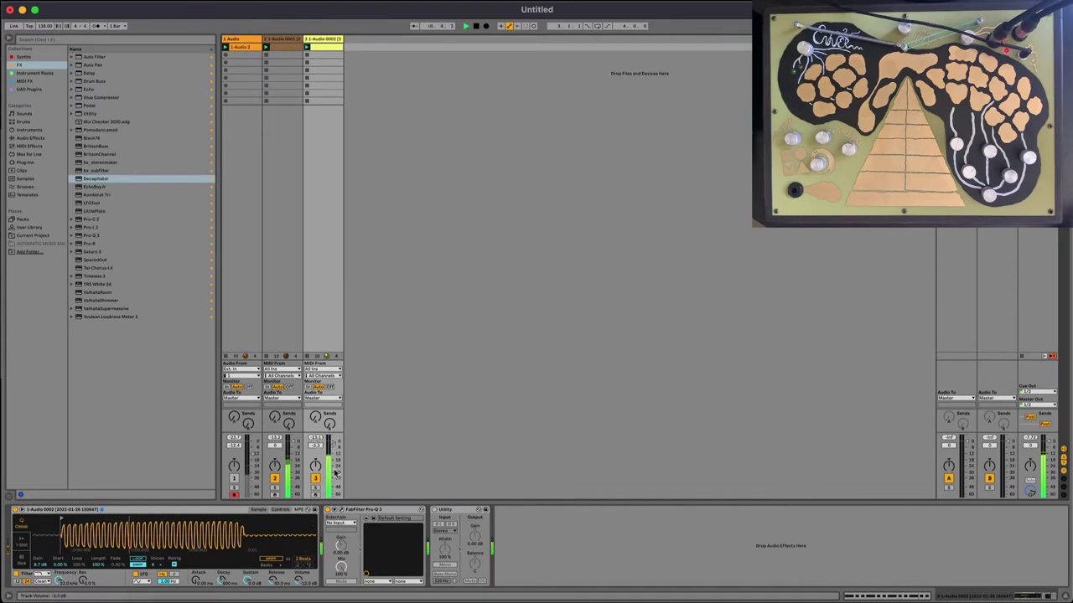
click(275, 511)
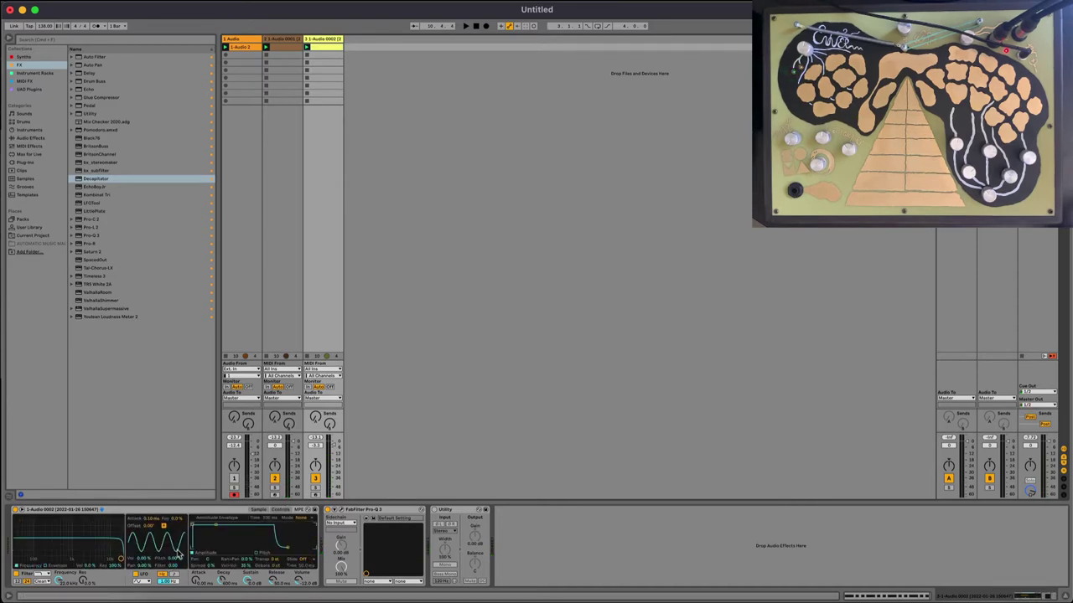
click(259, 510)
click(279, 510)
right_click(188, 509)
click(208, 501)
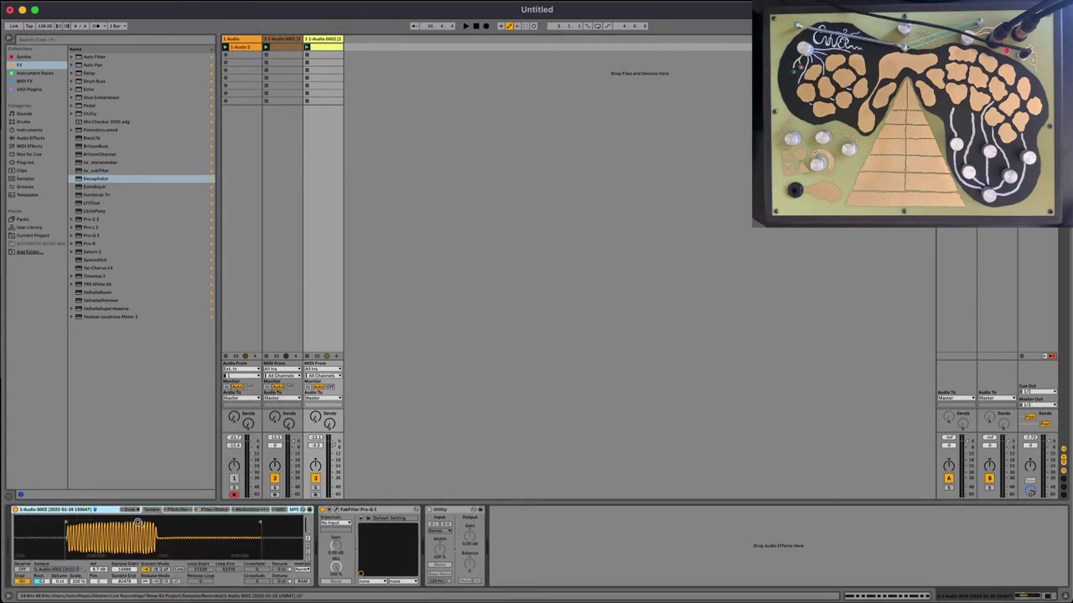
Set a pitch envelope amount in the third track's Sampler and shorten the envelope's decay
click(176, 510)
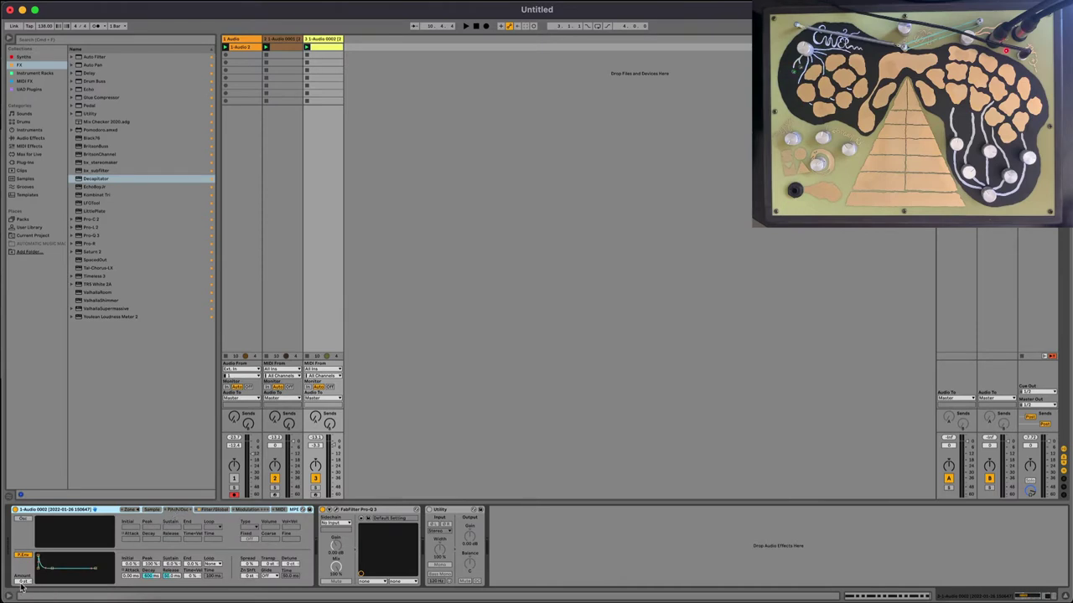
drag(22, 583, 23, 592)
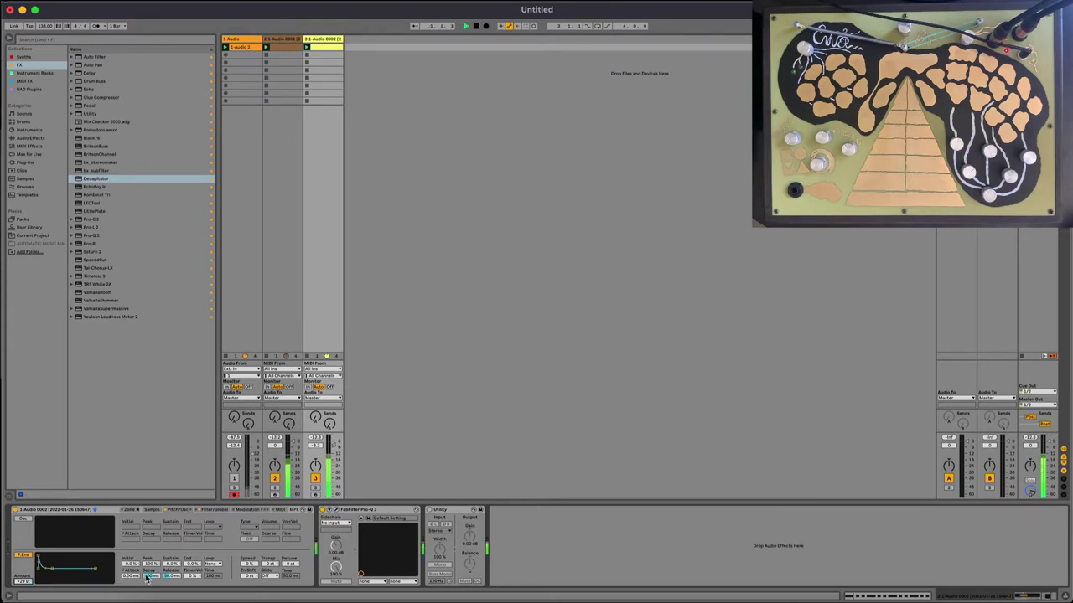
drag(151, 576, 151, 591)
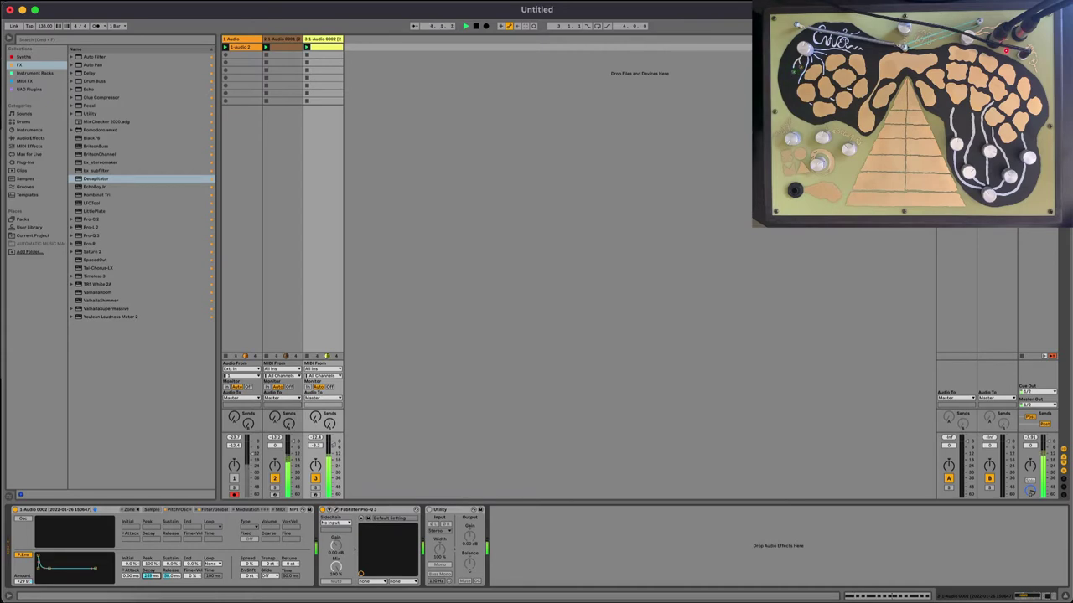
Shorten the D#3 notes a little more and adjust the attack of Sampler's volume envelope
click(214, 510)
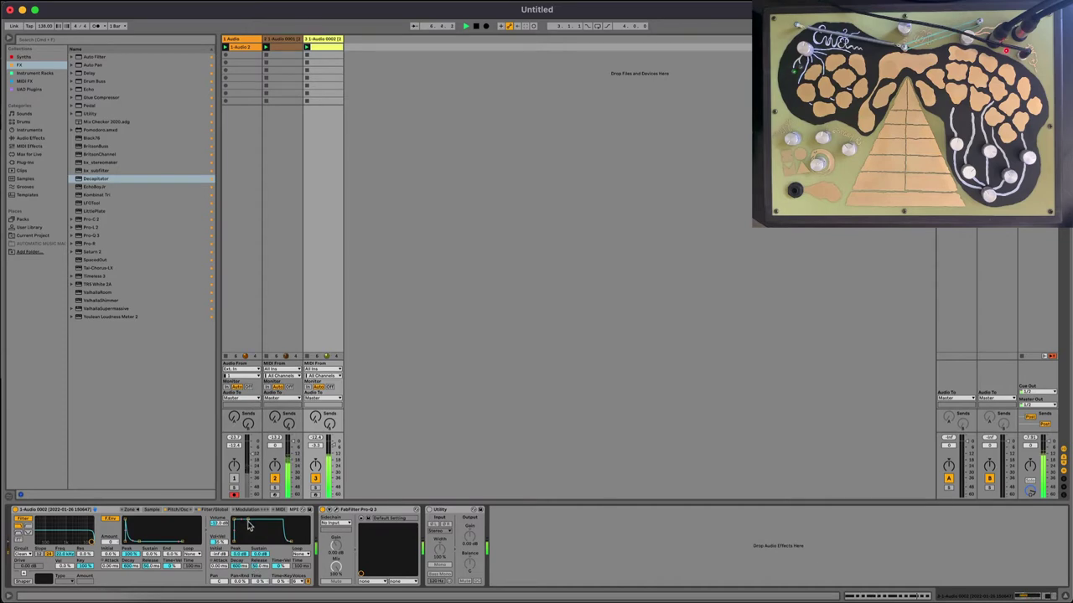
key(shift+Tab)
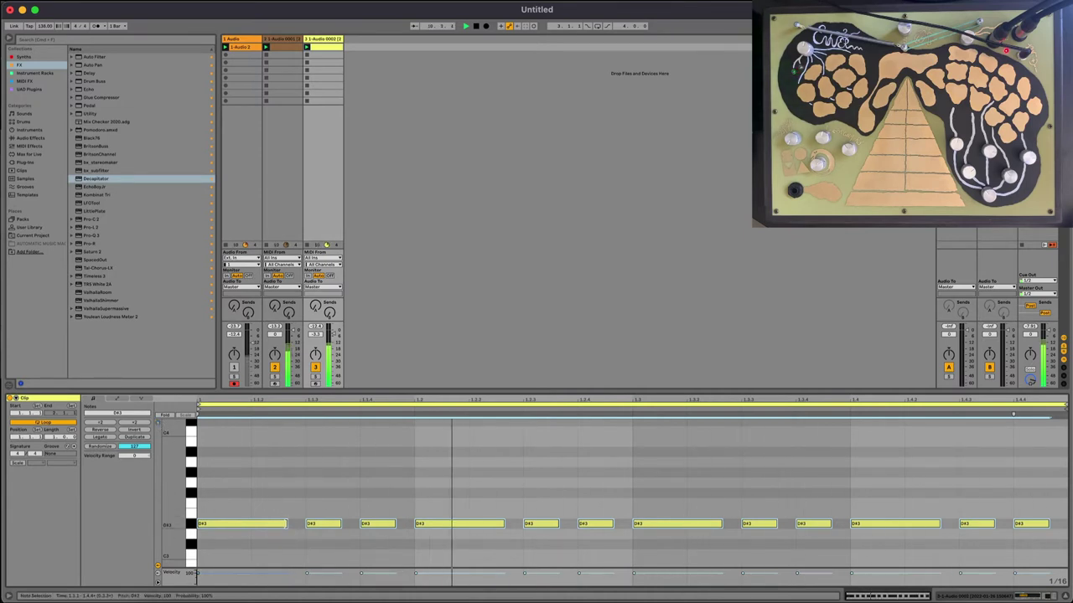
drag(287, 524, 274, 524)
key(shift+Tab)
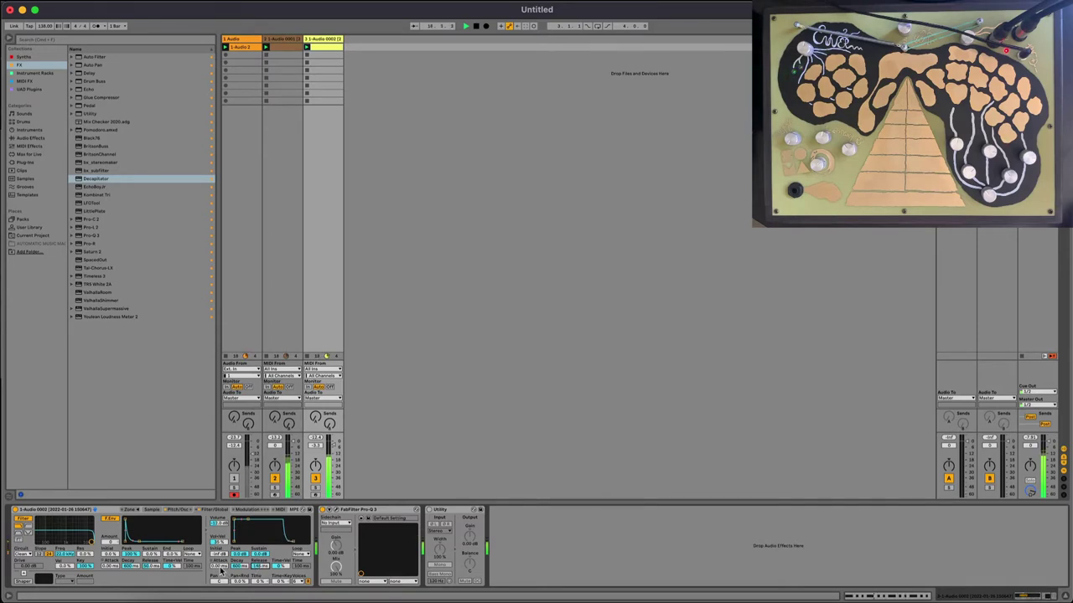
drag(220, 568, 221, 557)
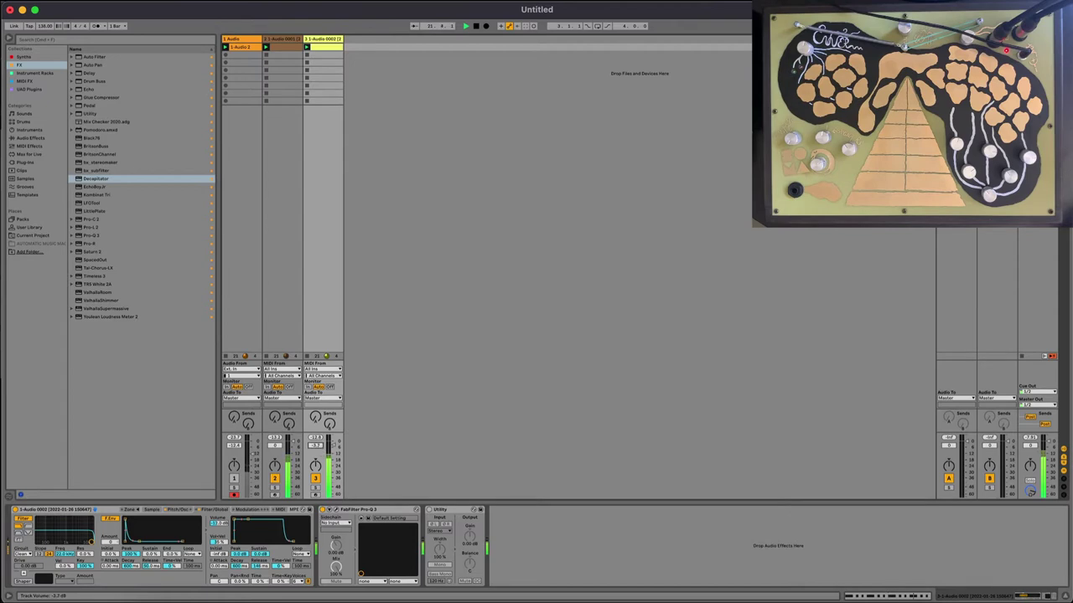
Try raising the third track's Pro-Q 3 High Cut to about 300 Hz at 12 dB/oct, and bypass the band
click(336, 510)
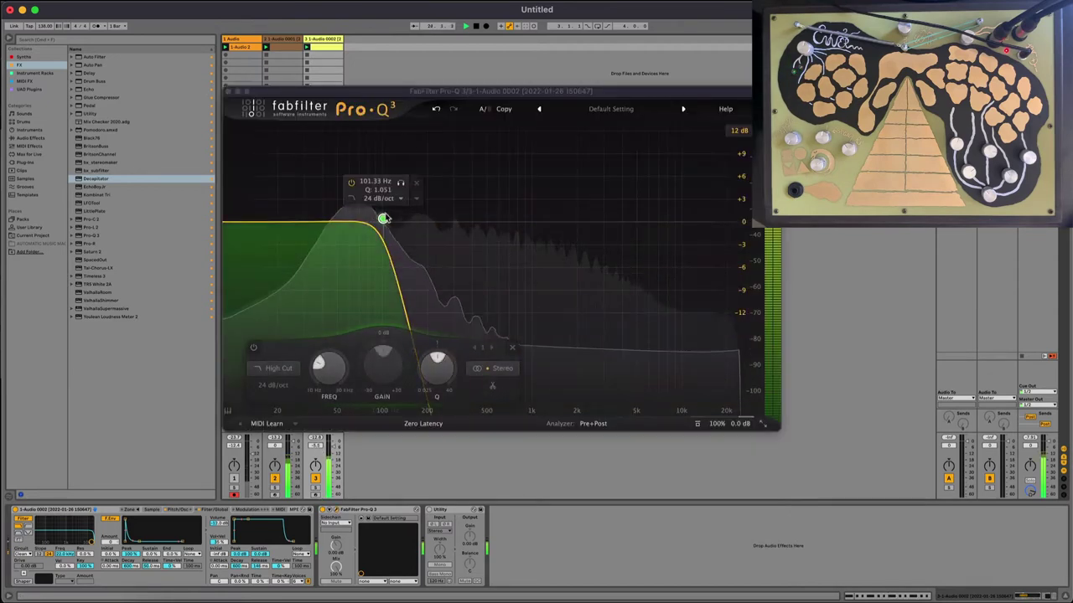
drag(384, 220, 454, 269)
scroll(468, 249, down, 1)
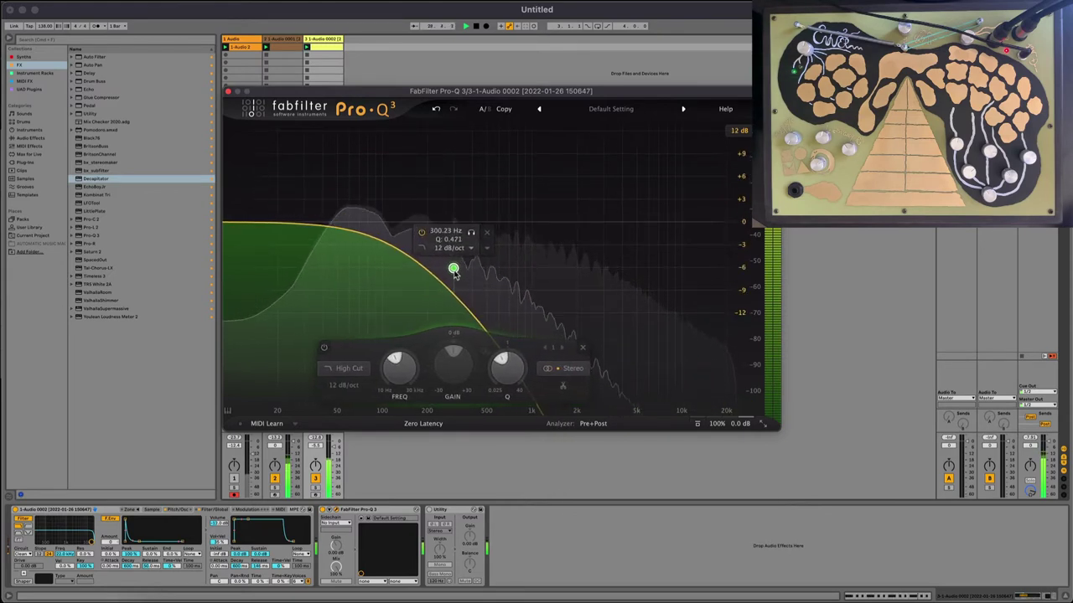
click(422, 232)
key(space)
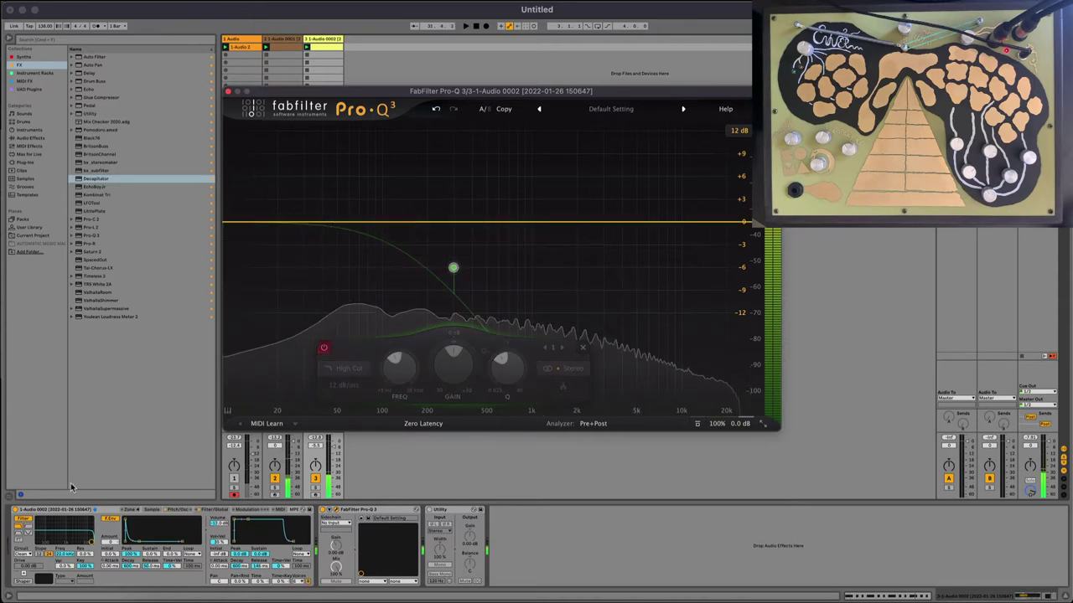
Lower the third track's Sampler filter frequency to 30 Hz and lengthen the filter envelope's decay
drag(92, 542, 51, 541)
key(space)
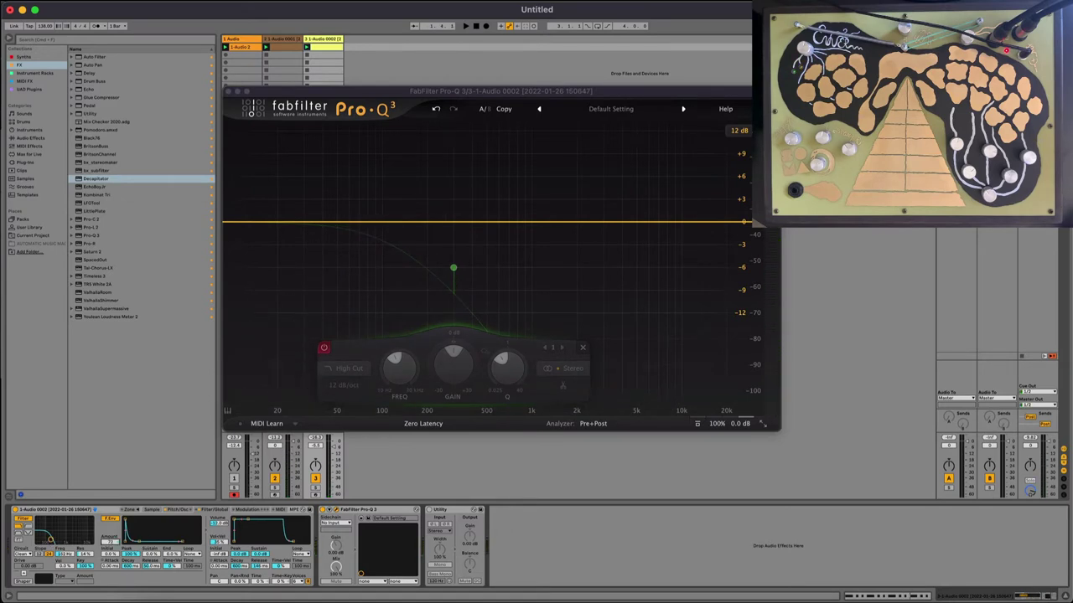
key(space)
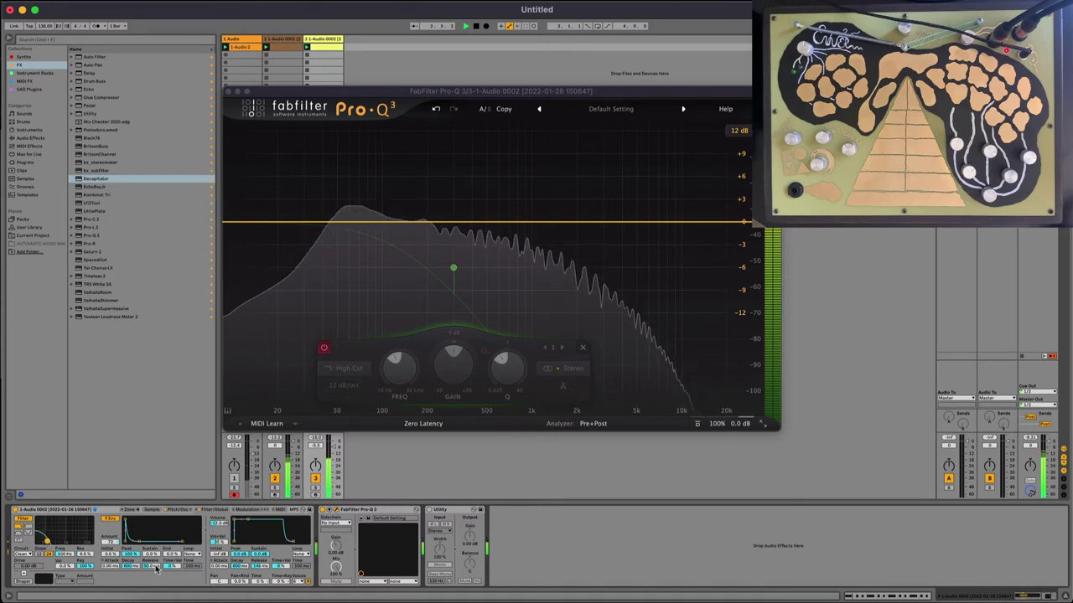
drag(130, 566, 130, 541)
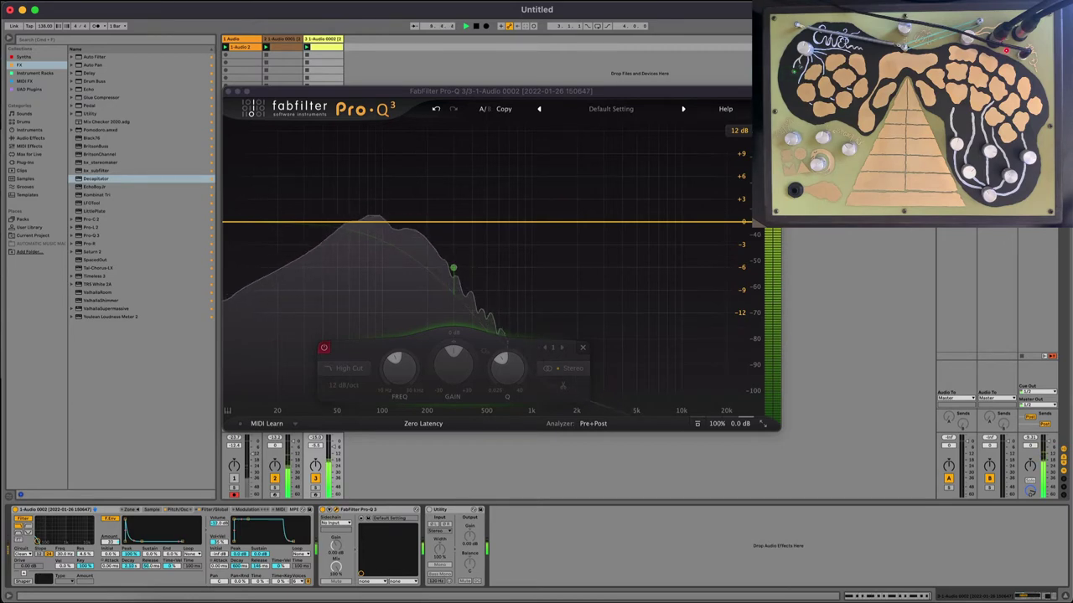
Delete the bypassed High Cut band from the third track's Pro-Q 3 and close the plug-in window
click(584, 350)
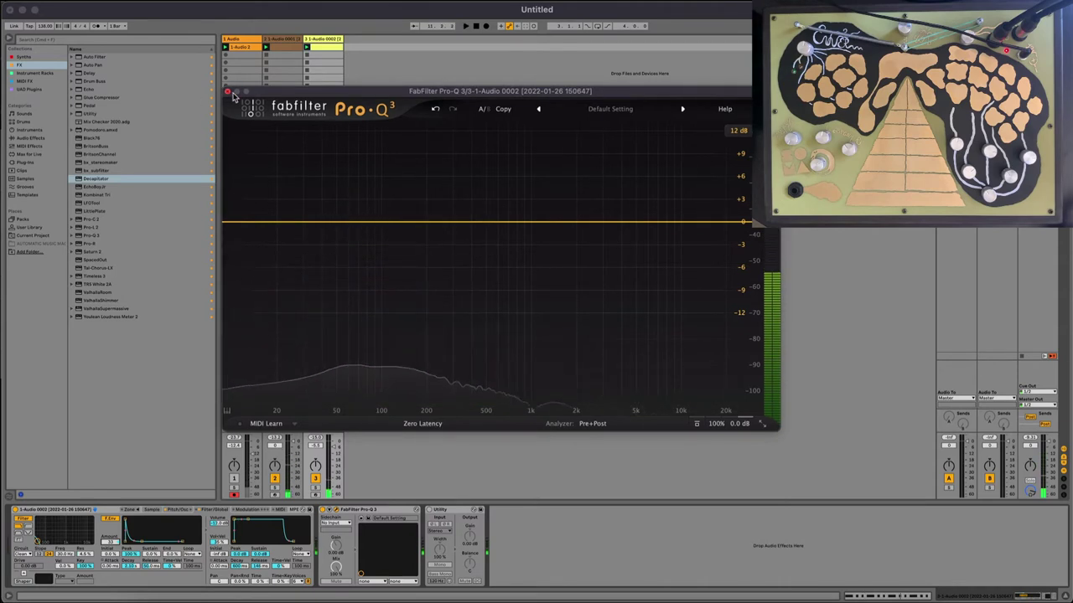
click(226, 91)
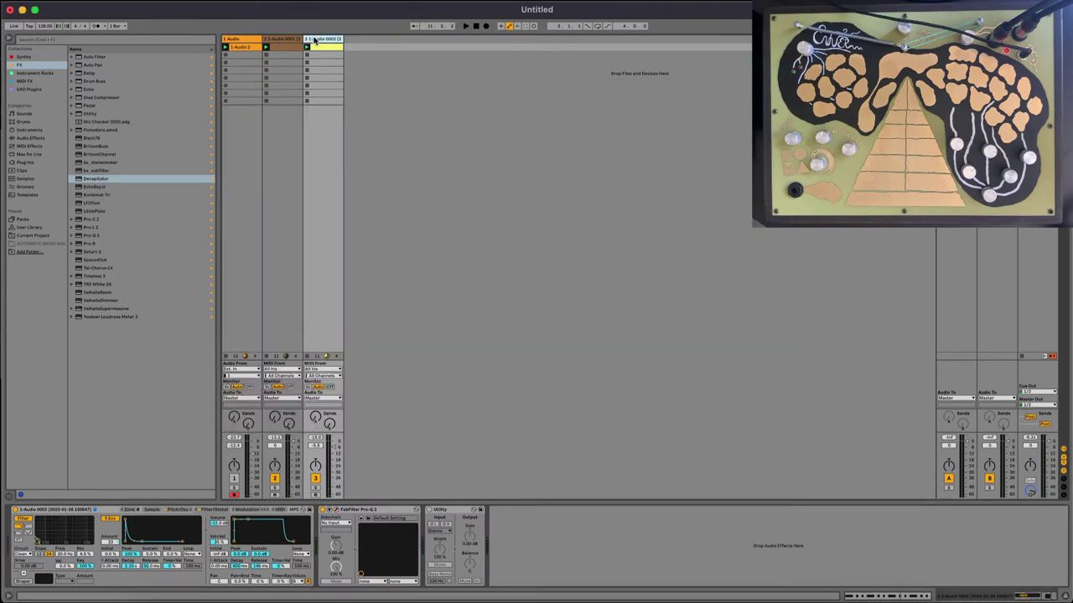
Add a fourth track for MIDI, delete the recorded clip from the first track and close its Pro-Q 3 window
key(super+shift+t)
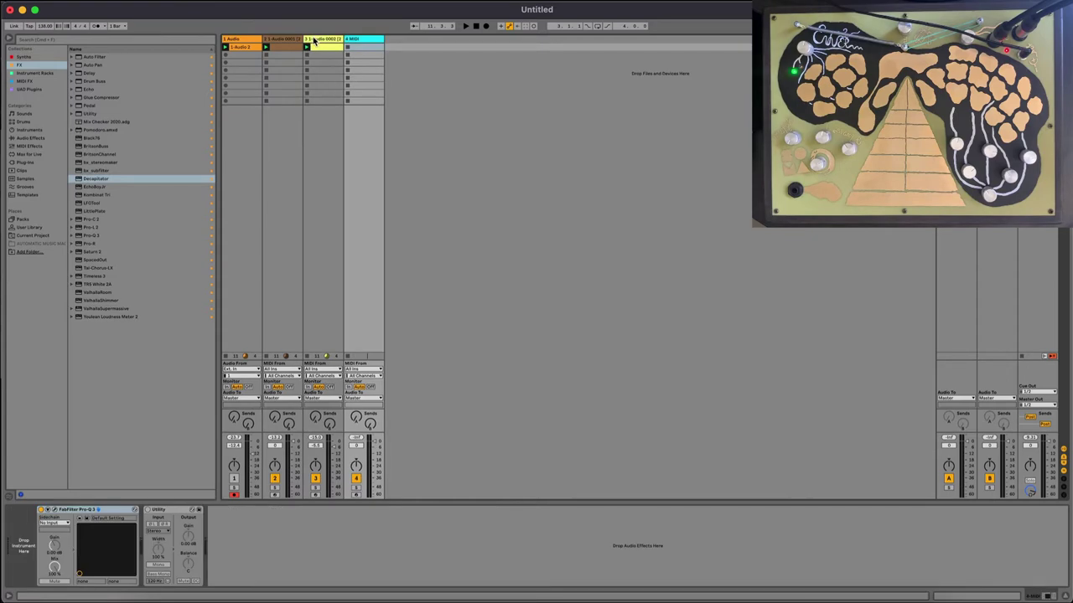
click(248, 50)
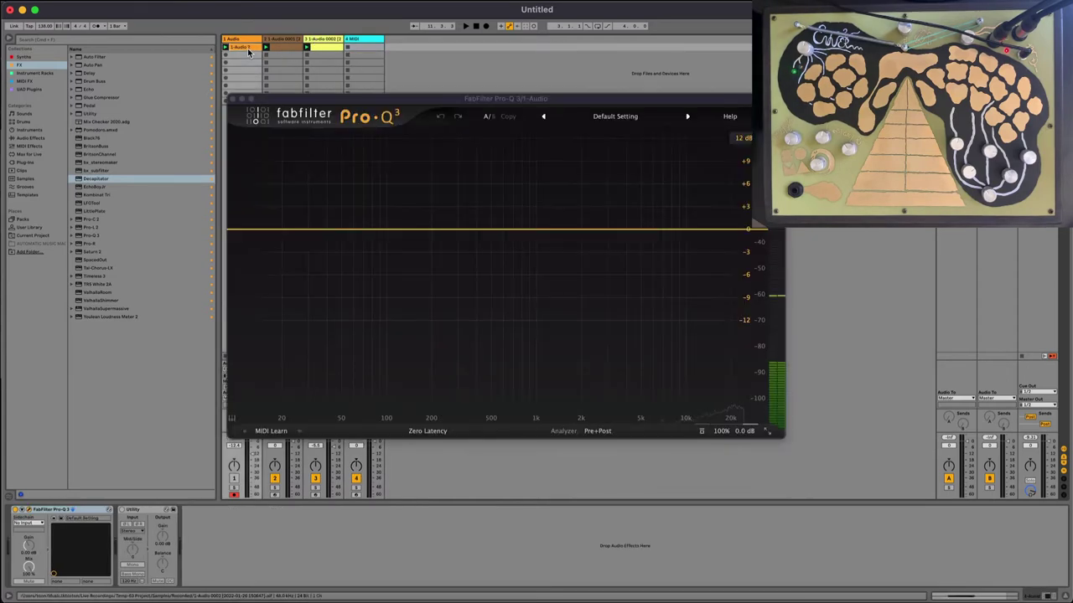
key(Delete)
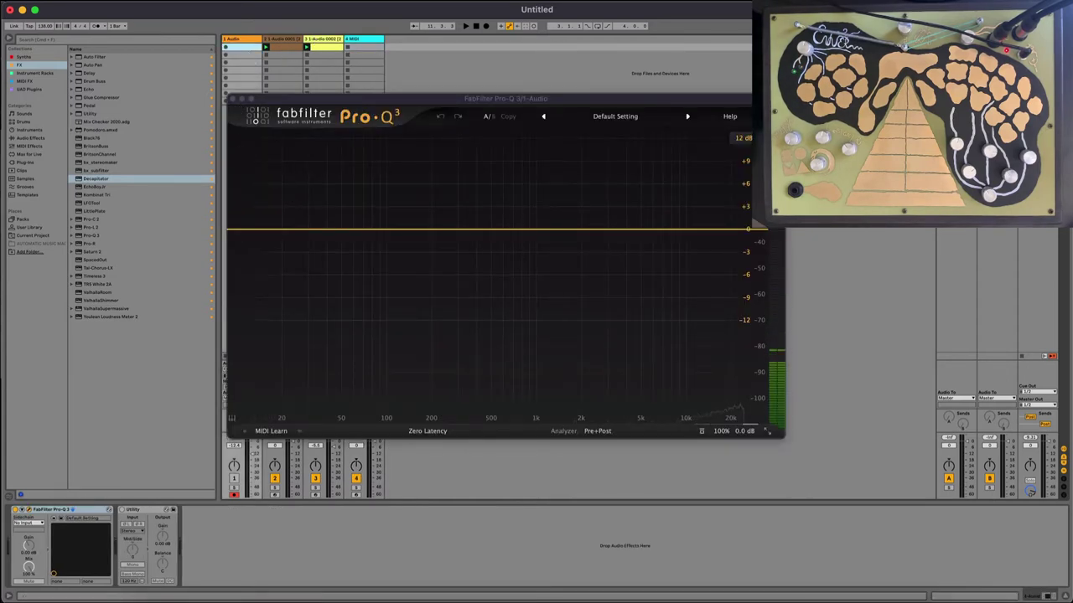
click(240, 40)
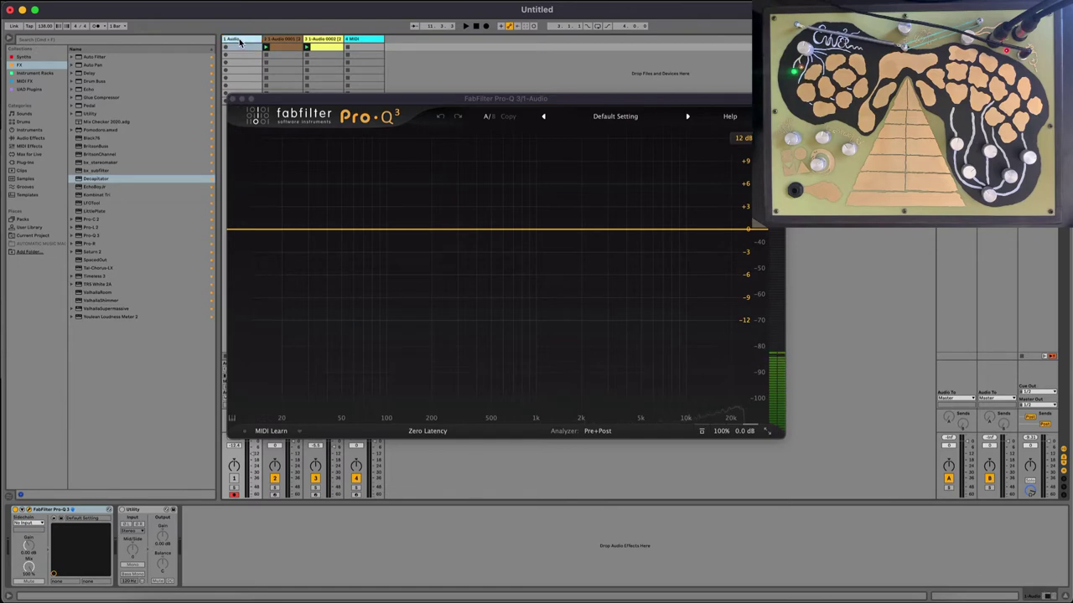
click(234, 99)
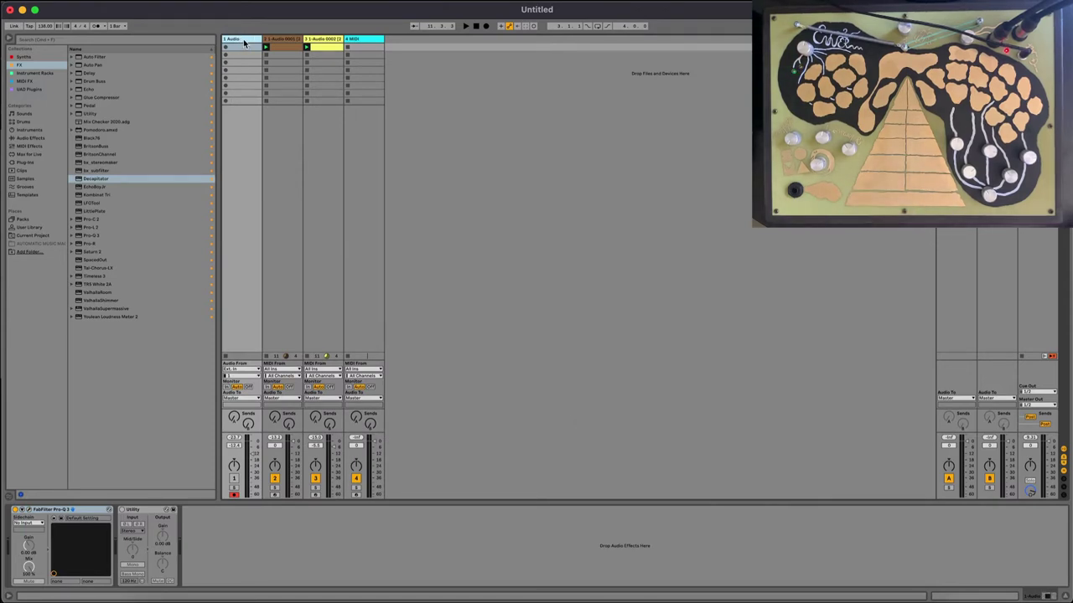
Set the first track's audio input to 1/2 and solo the track to audition the synth
click(244, 378)
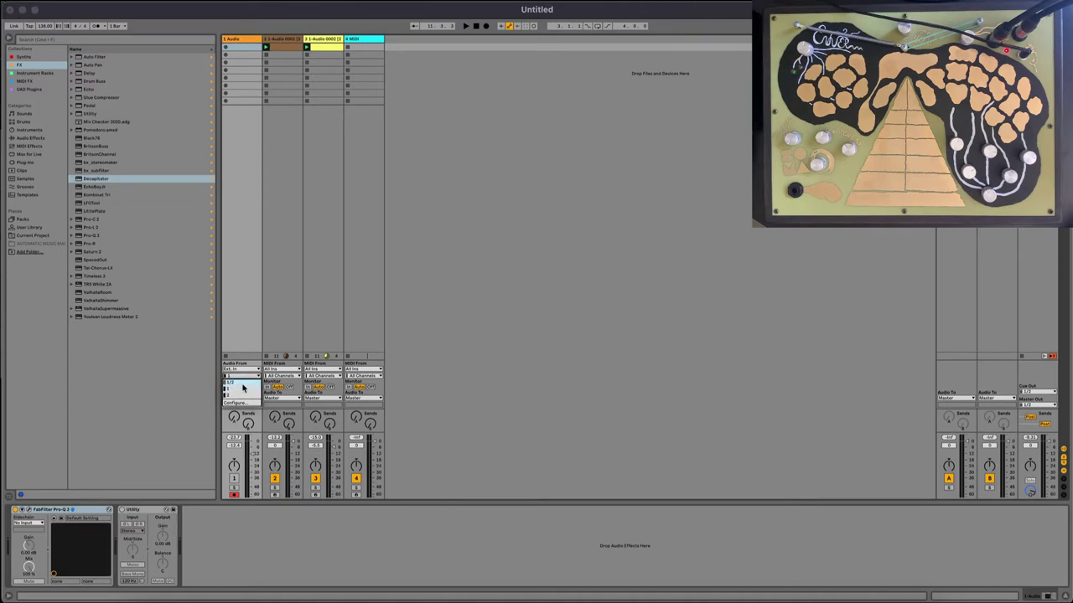
click(242, 386)
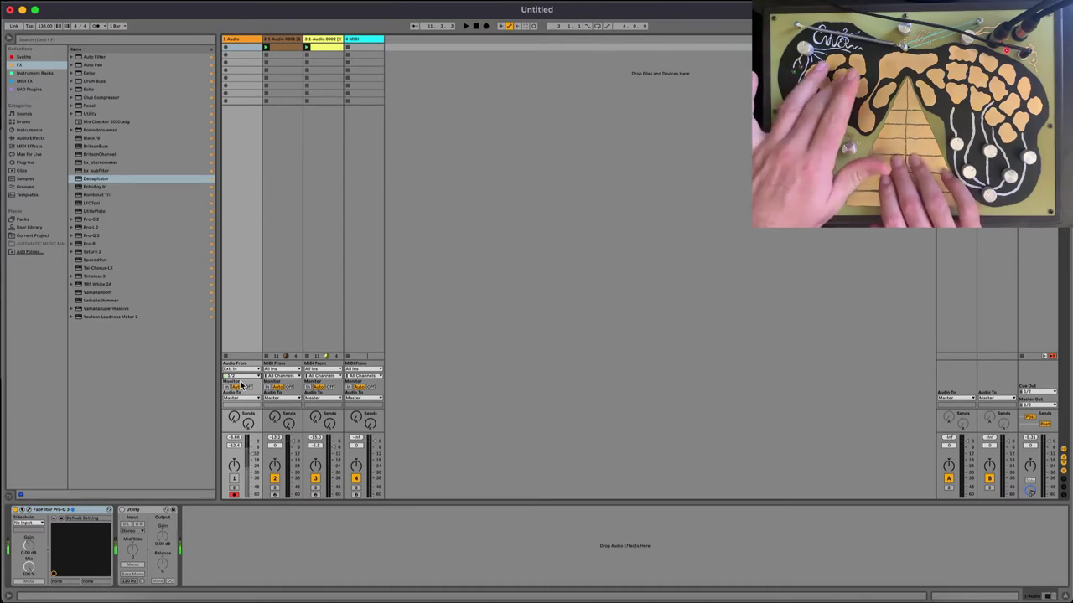
click(235, 488)
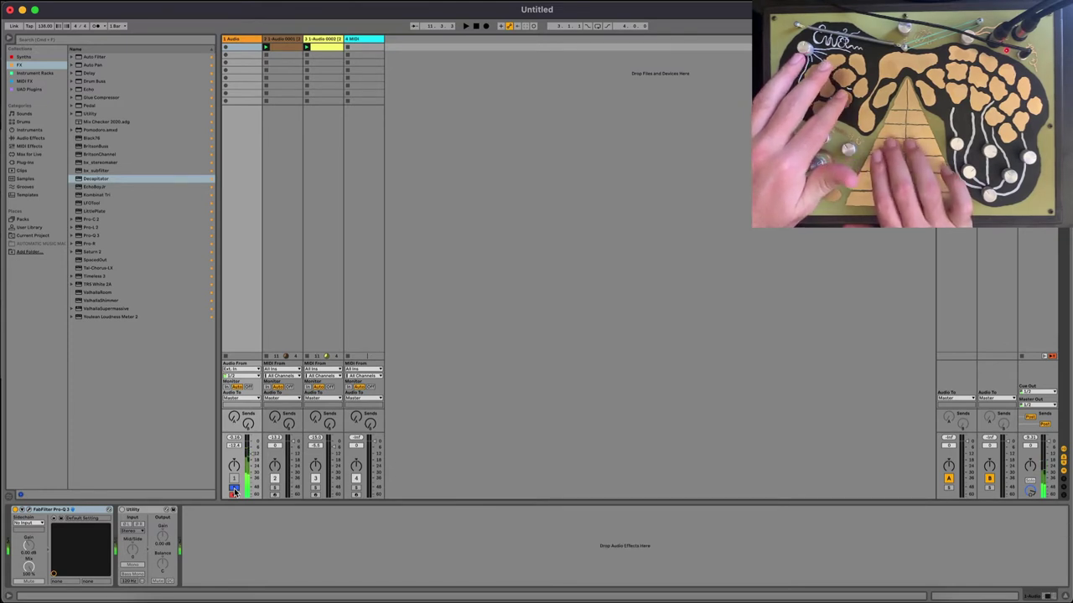
Start playback, unsolo and activate the first track, and record the synth into its first clip slot
key(space)
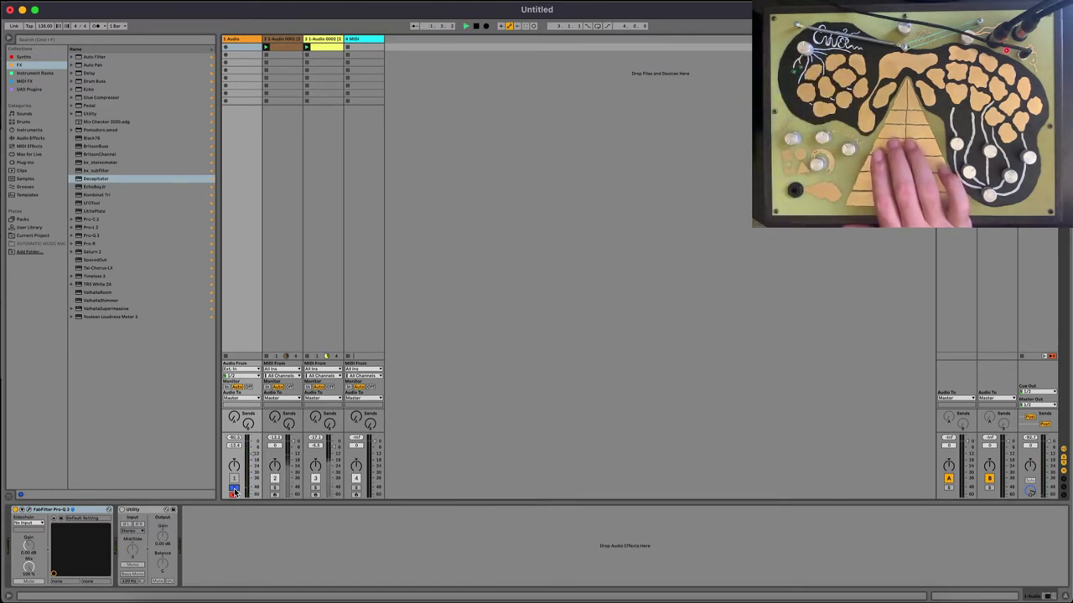
click(234, 488)
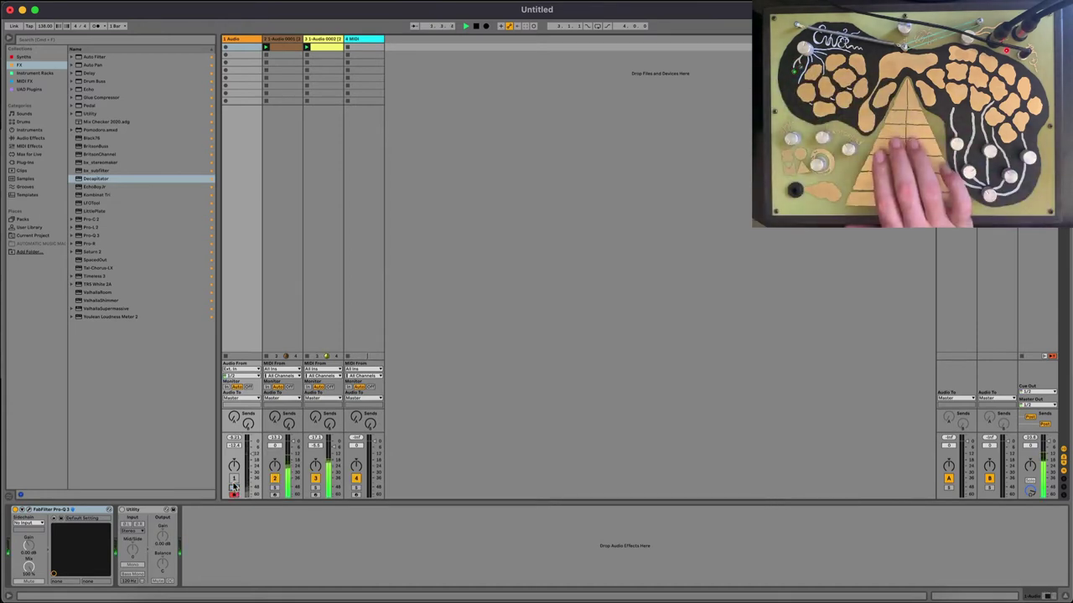
click(234, 481)
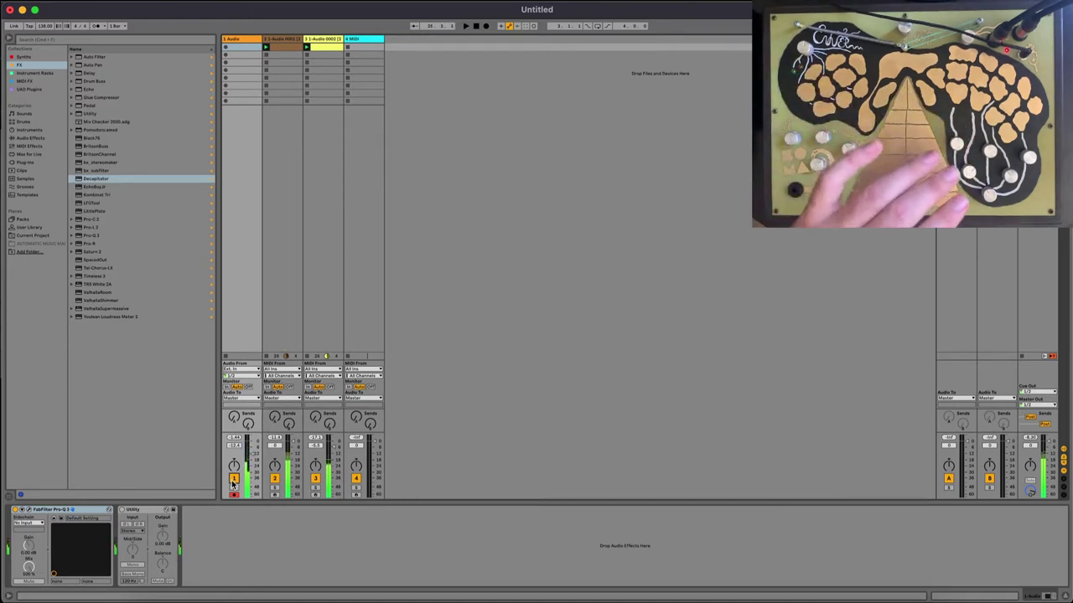
click(225, 48)
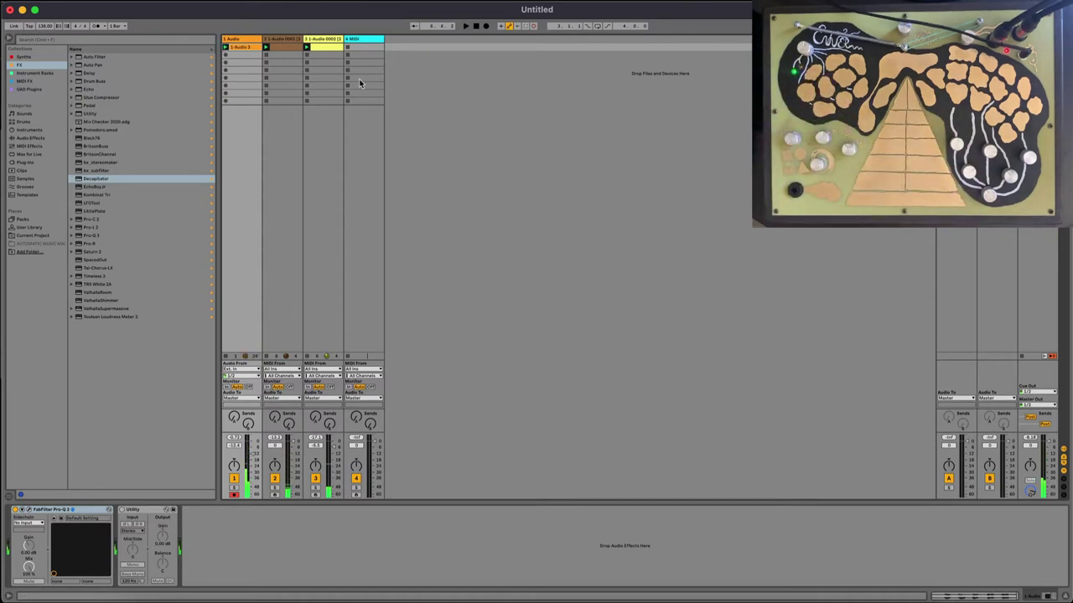
Create an empty clip on the fourth track and load the new recording into Simpler there, starting at its fourth burst
double_click(364, 47)
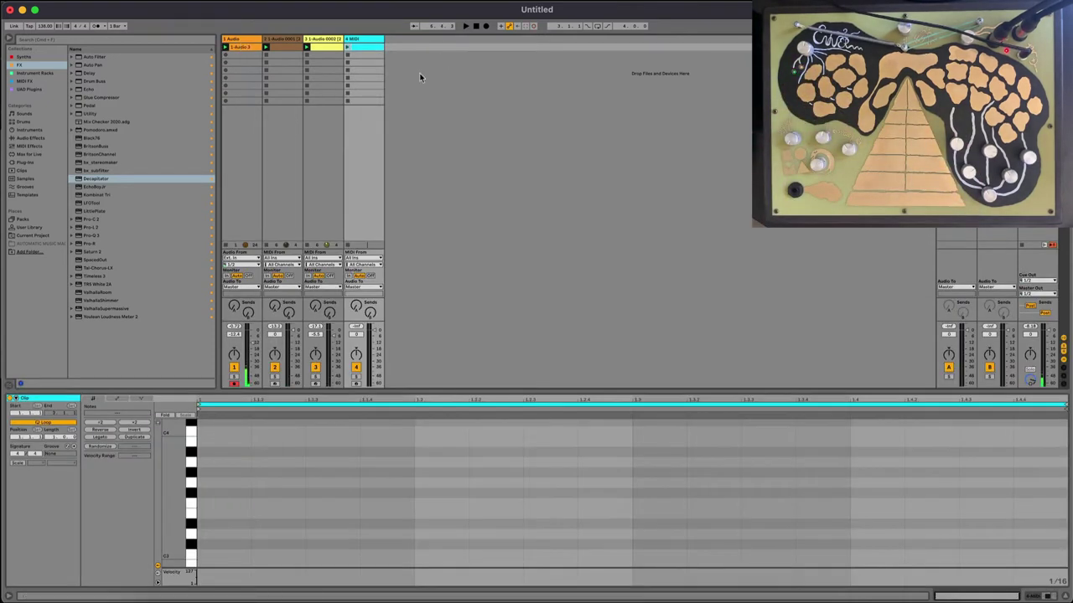
click(1038, 599)
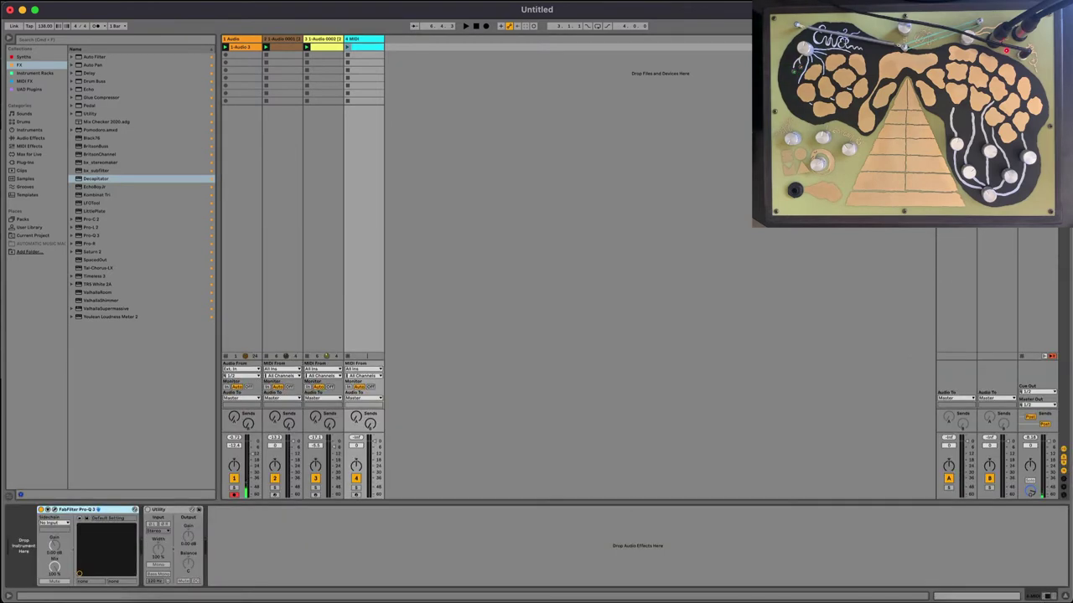
drag(246, 47, 31, 522)
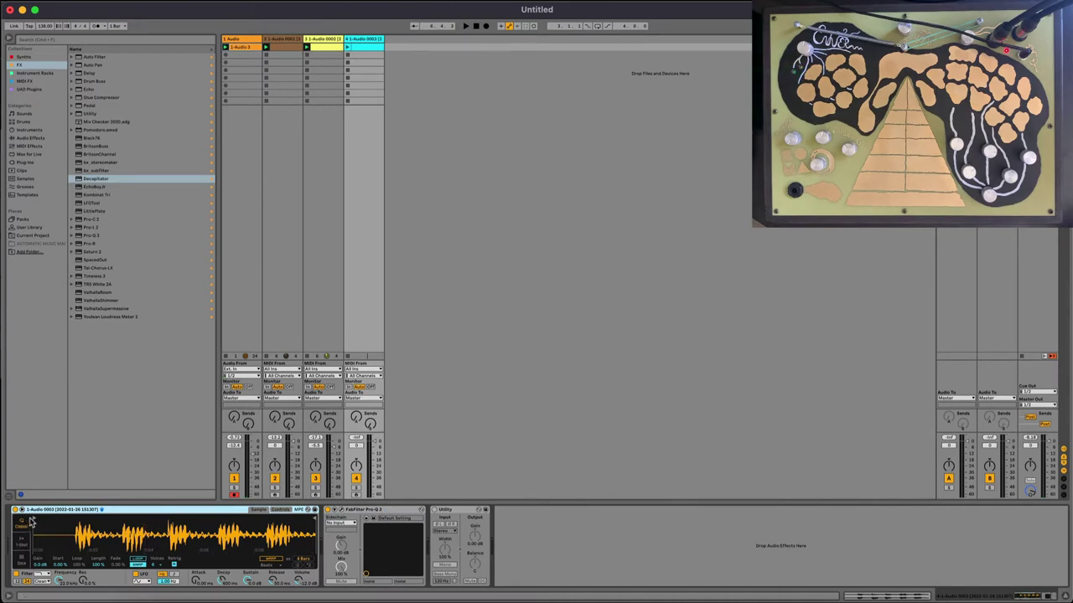
drag(34, 515, 221, 514)
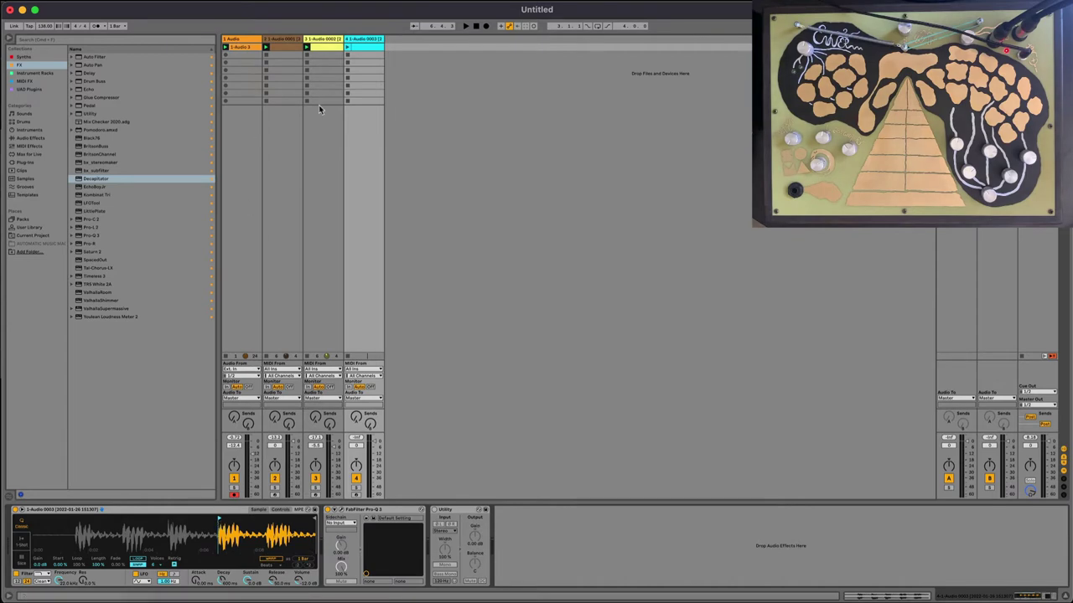
Play the fourth track's clip with the first track muted, and draw a C3 note from 1.2.3 to 1.4.4
click(348, 47)
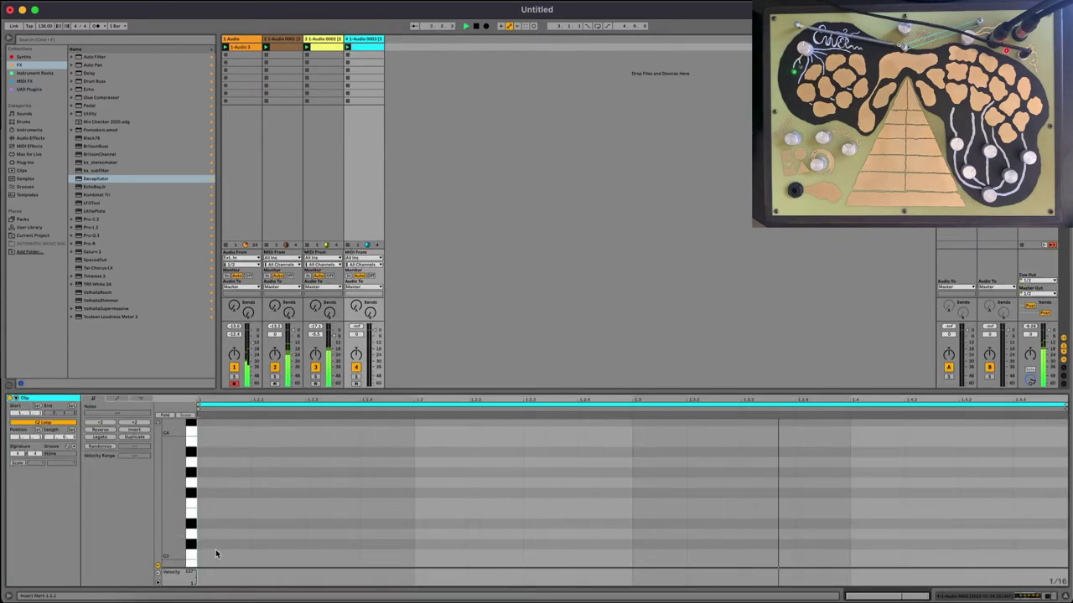
click(234, 367)
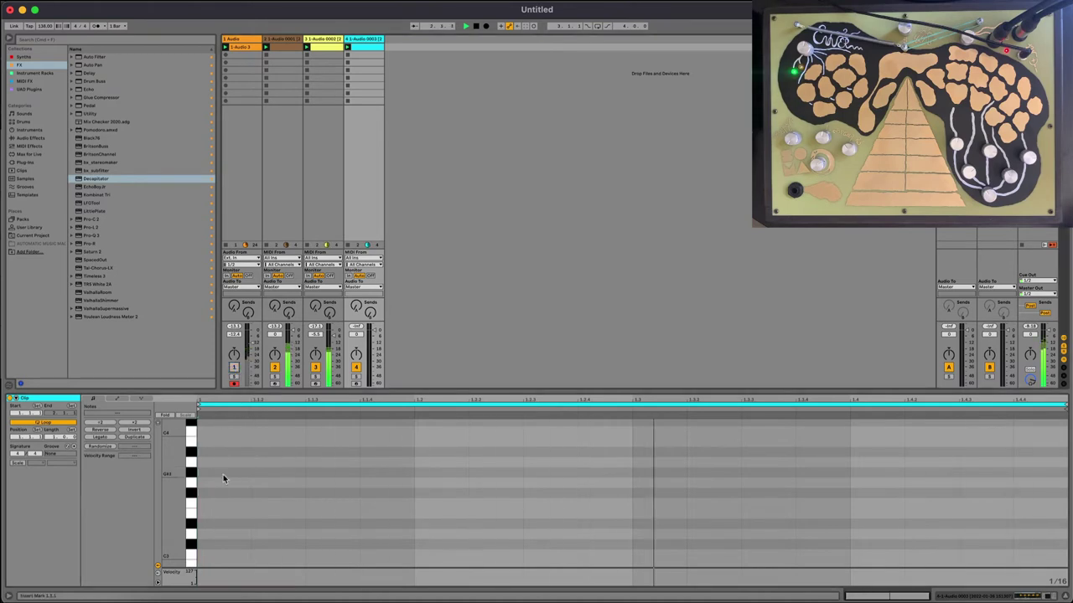
double_click(217, 555)
drag(249, 555, 848, 555)
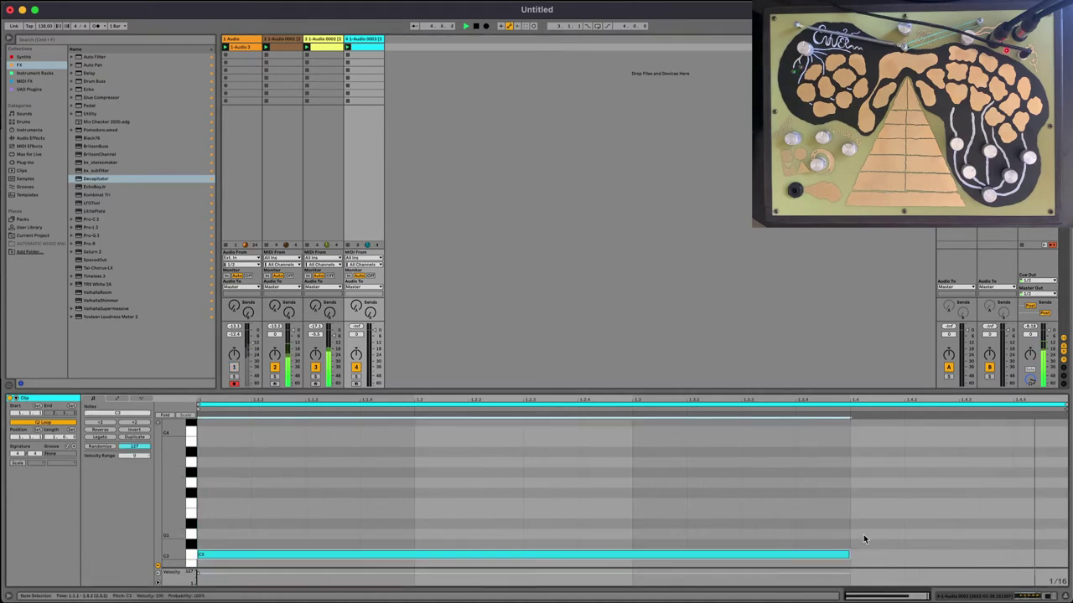
drag(761, 558, 846, 574)
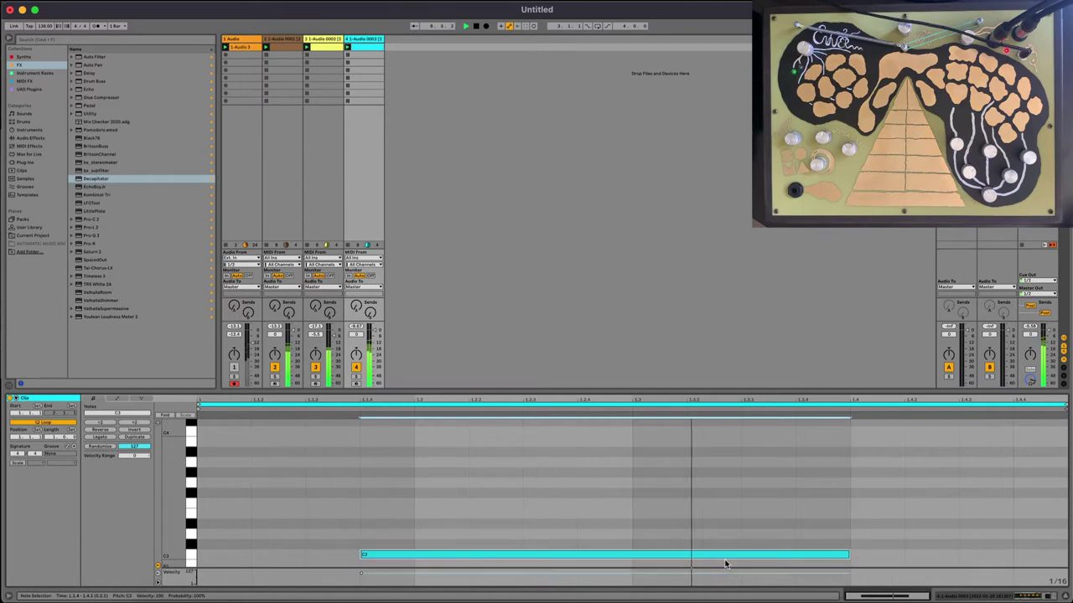
drag(788, 557, 880, 559)
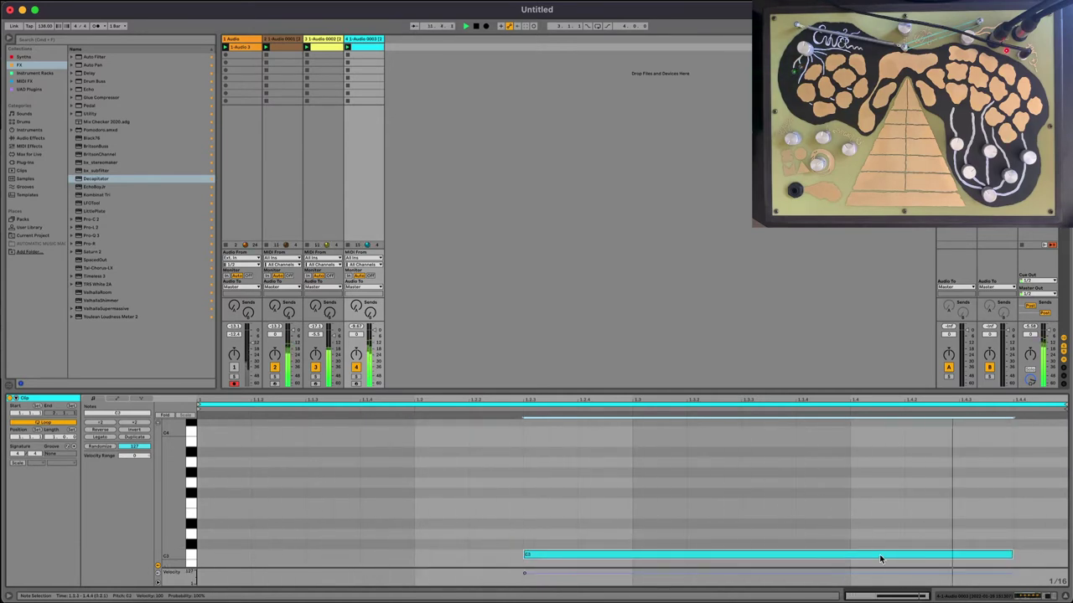
Trim the end of the fourth track's Simpler sample to a single burst, lengthen its release and refine the sample start
click(1020, 596)
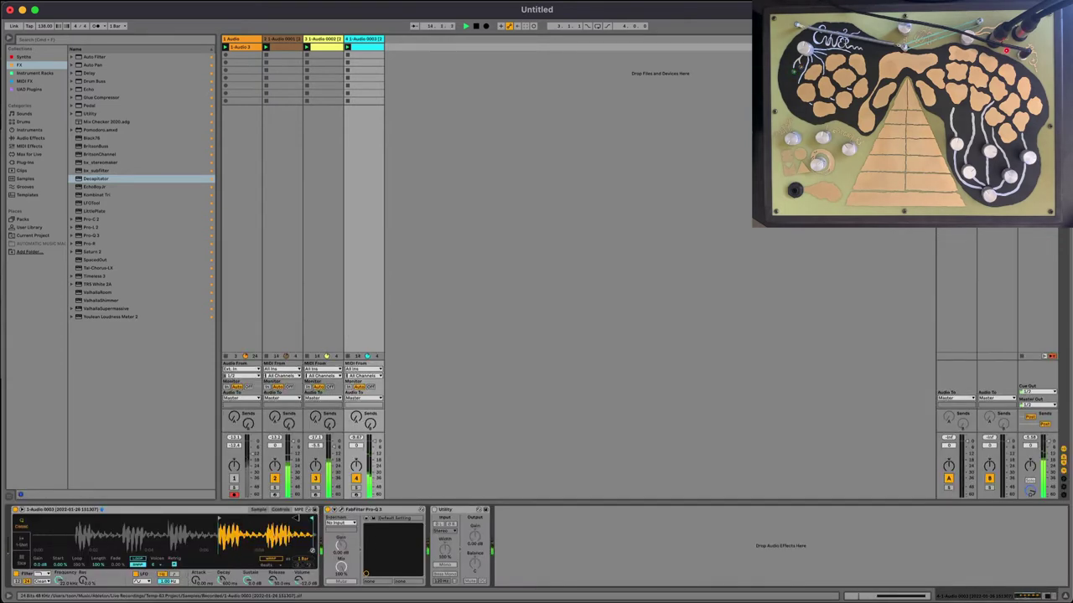
drag(295, 517, 267, 517)
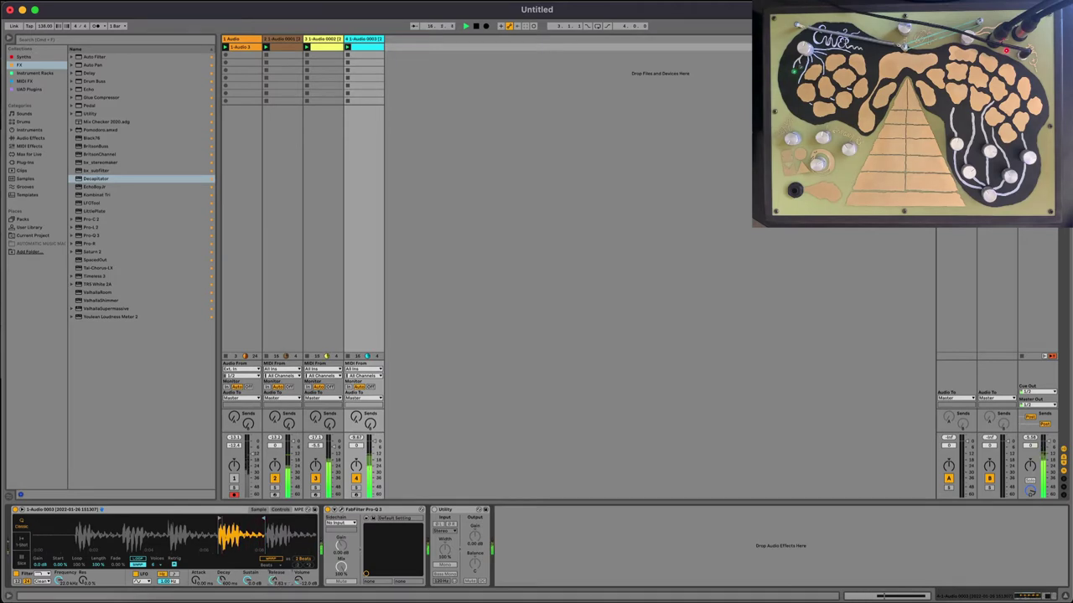
drag(218, 539, 79, 530)
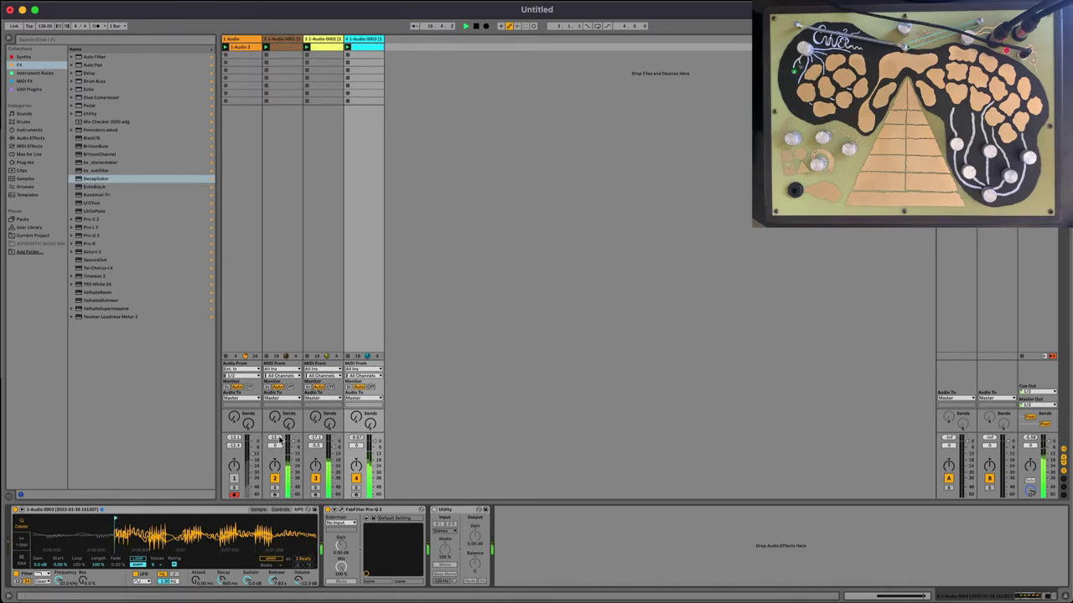
Solo the second track, switch the solo to the third track and open the third track's D#3 note clip
click(275, 488)
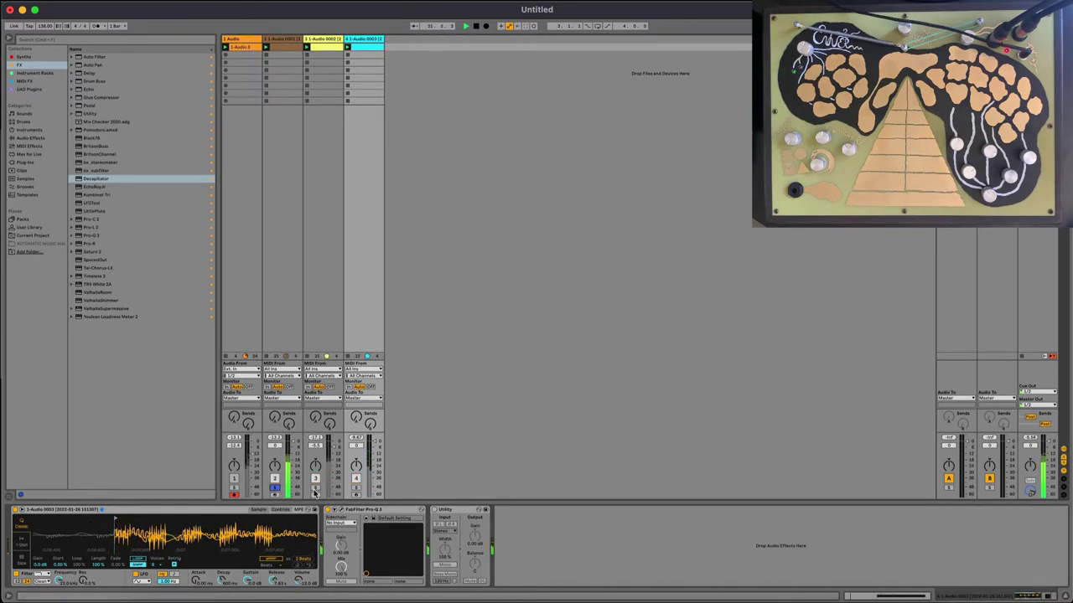
click(316, 488)
click(319, 257)
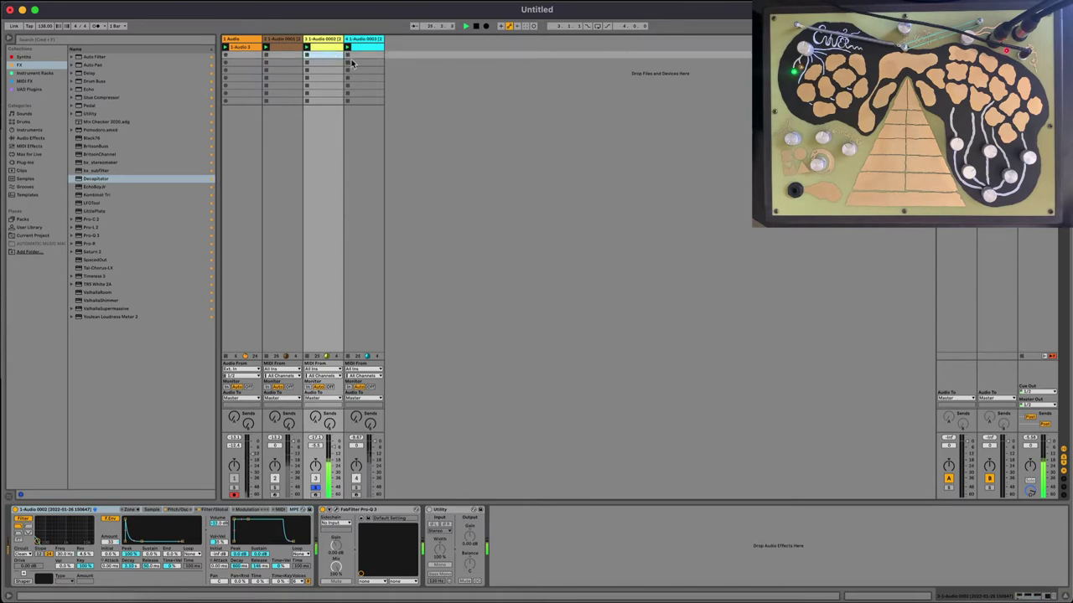
click(892, 594)
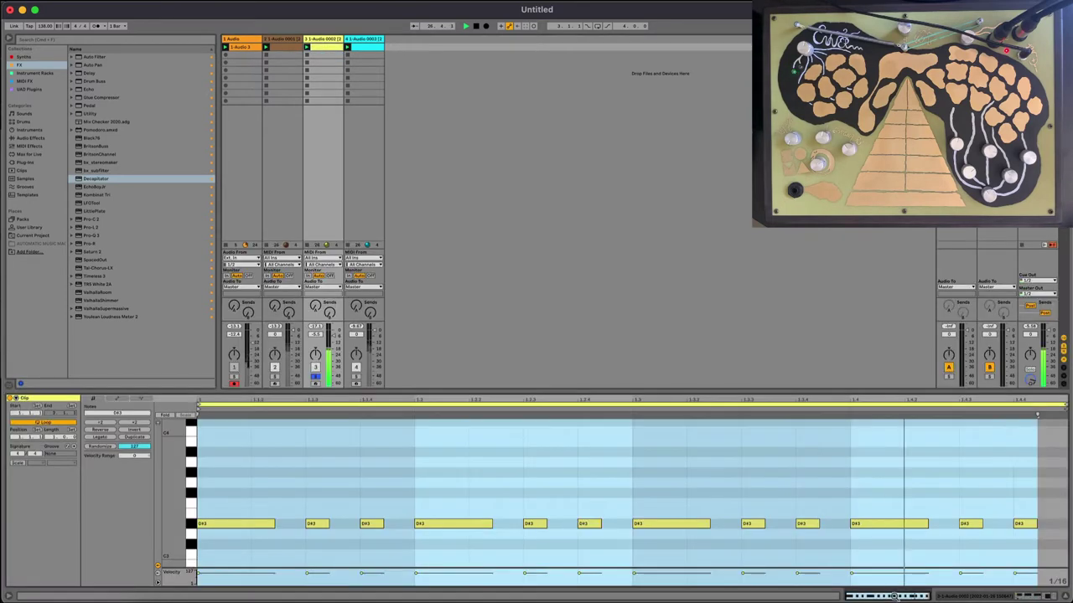
Transpose all D#3 notes in the third track's clip down to C3 and add the fourth track to the solo
click(190, 525)
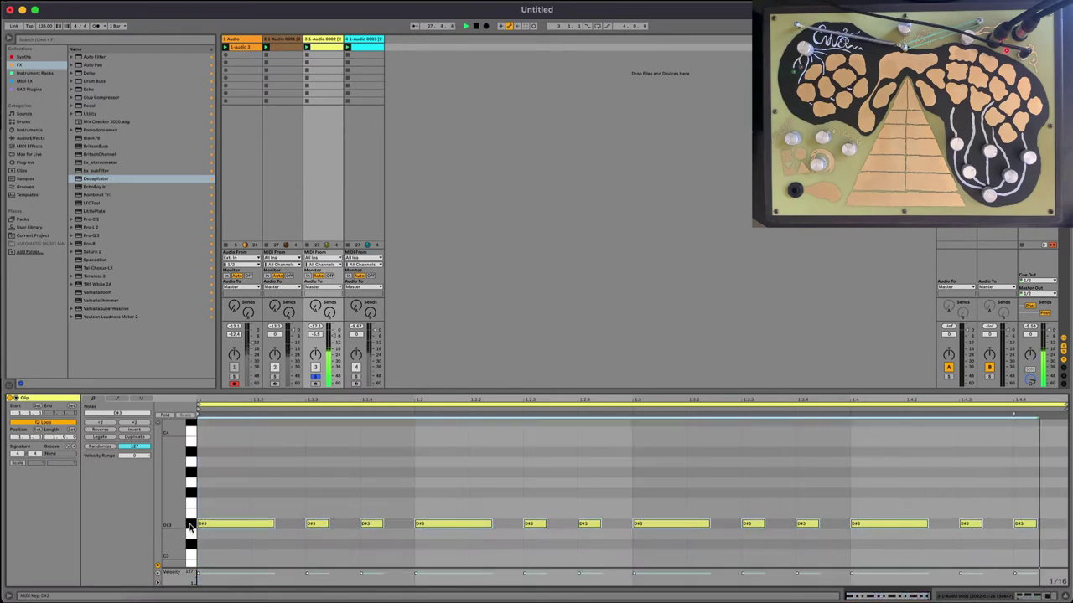
key(Down)
key(Down)
key(Down)
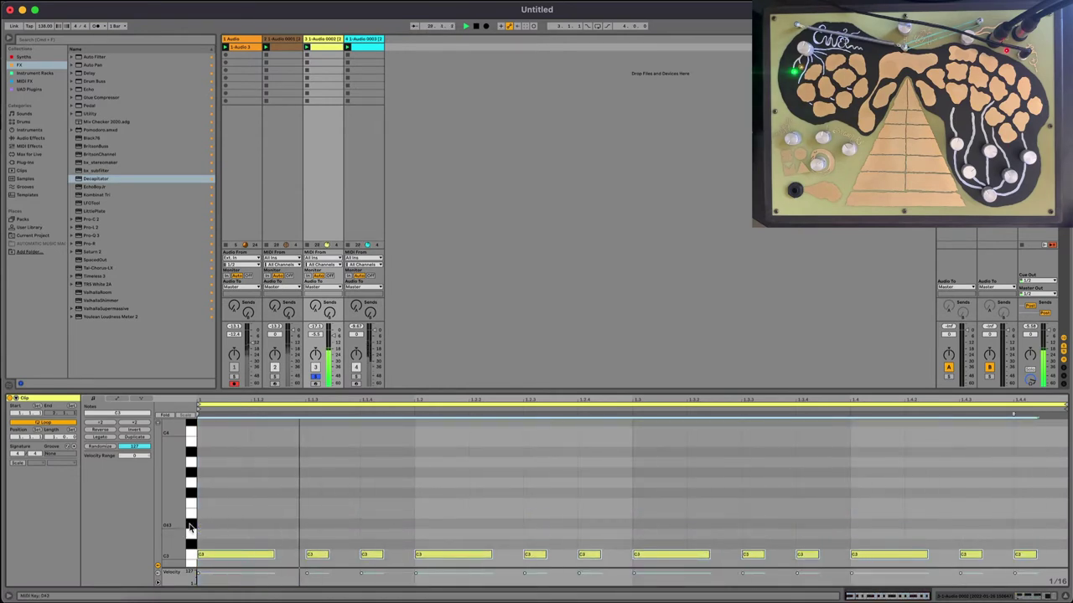
super+click(357, 377)
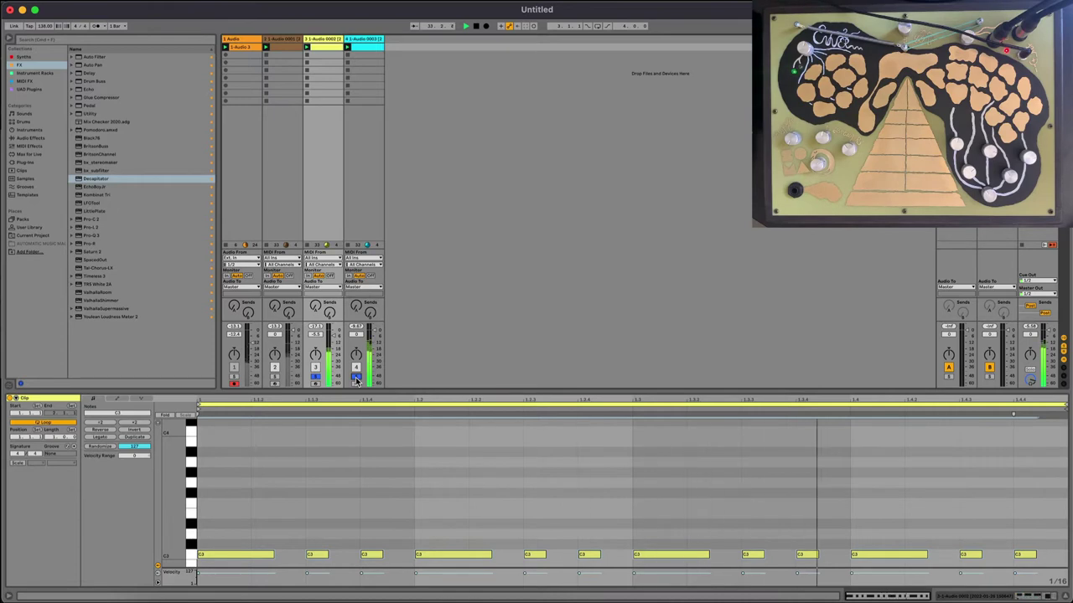
Solo the second track, shorten the decay and release of its Simpler, and turn the solo off
click(357, 377)
click(275, 378)
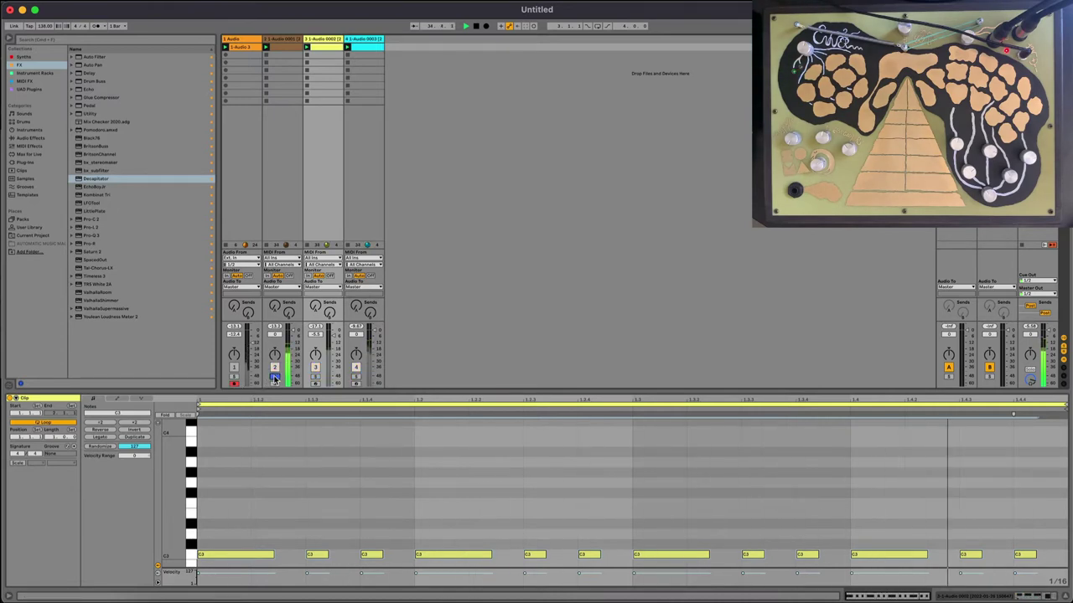
click(277, 47)
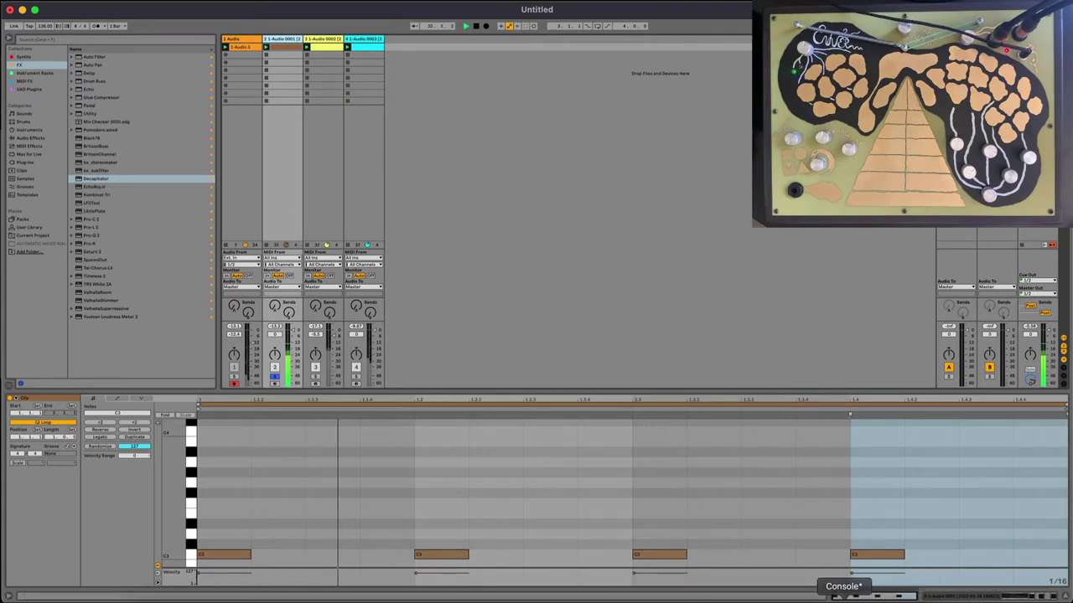
key(shift+Tab)
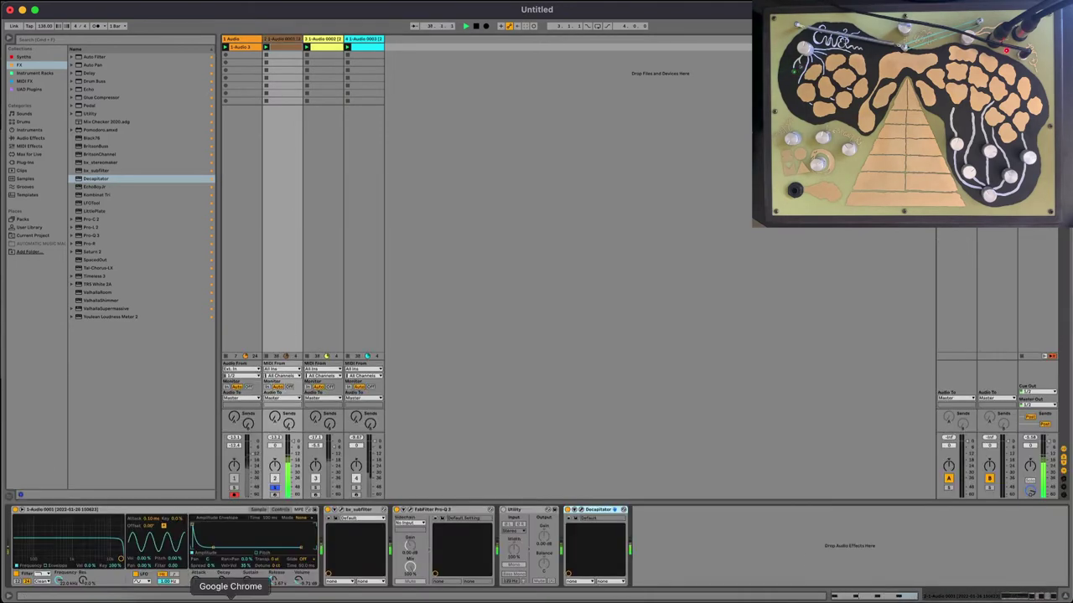
click(257, 509)
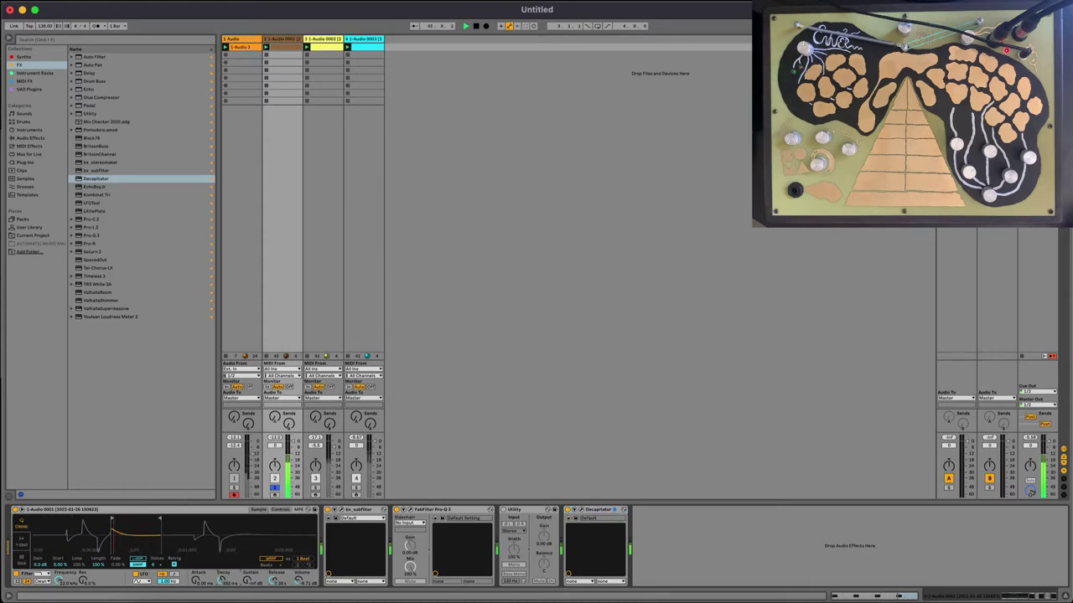
click(281, 512)
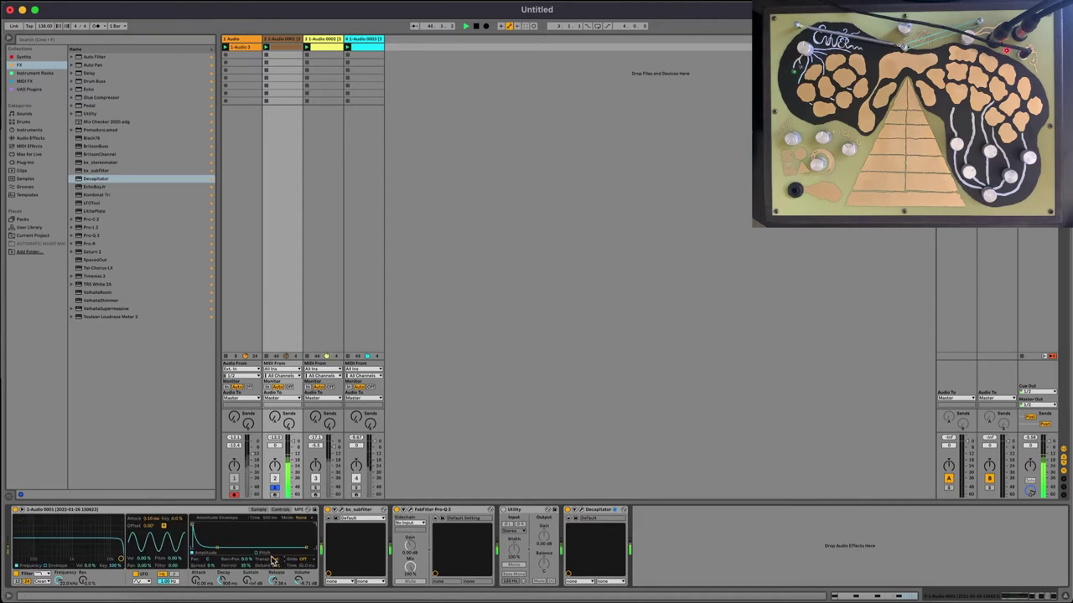
click(258, 510)
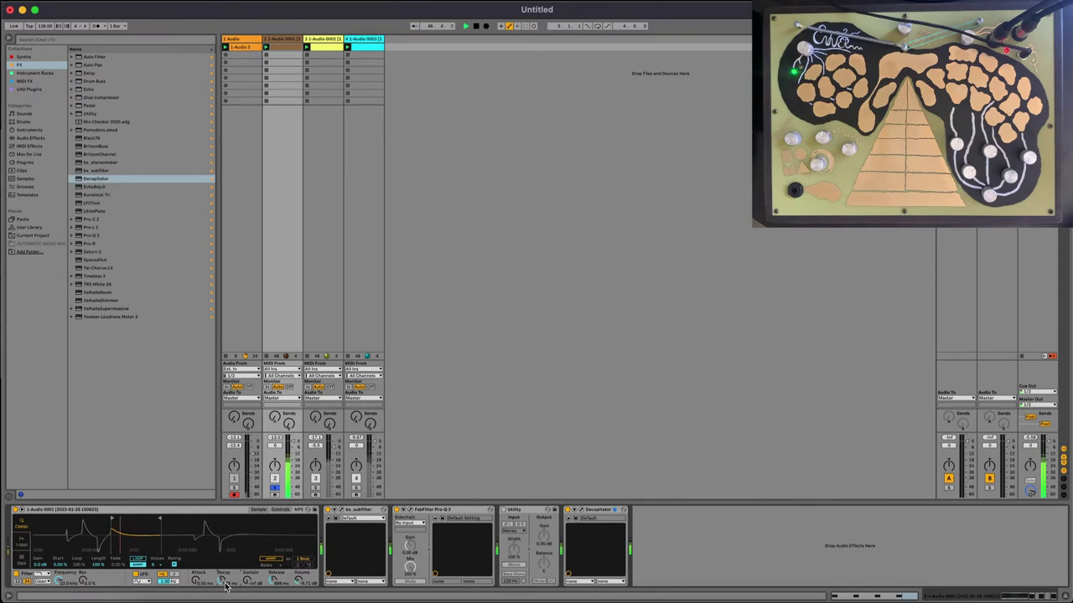
click(274, 488)
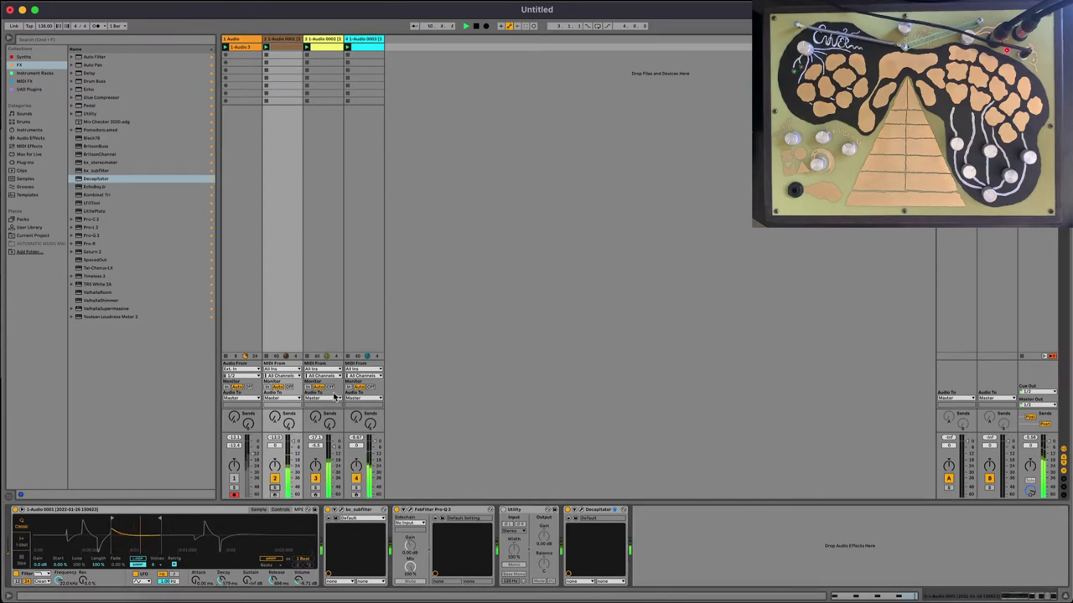
Add a 12 dB/oct low-cut band at about 136 Hz in the fourth track's Pro-Q 3
click(366, 299)
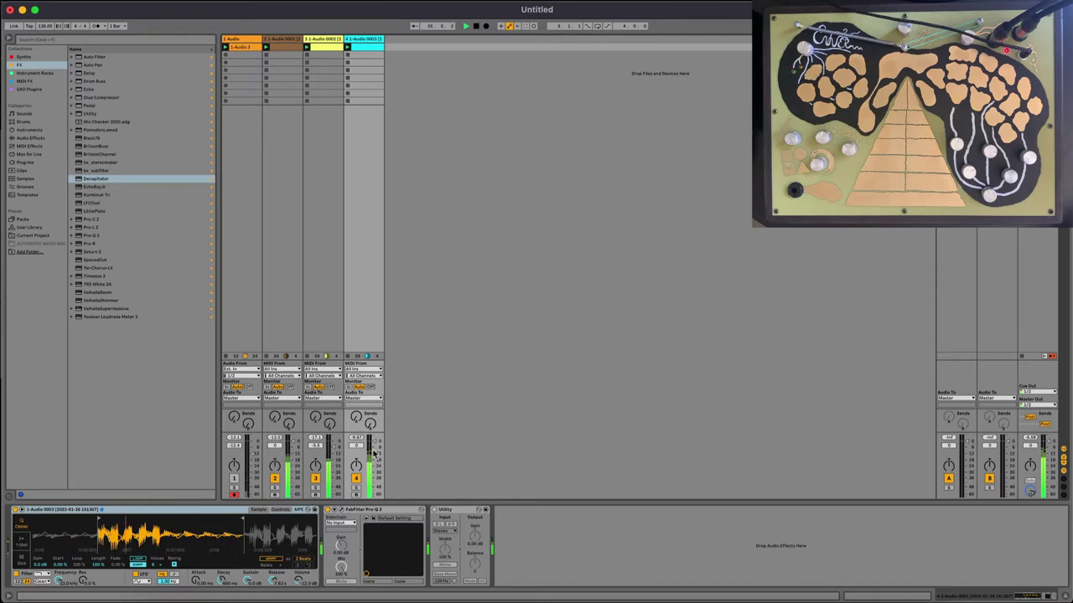
click(341, 510)
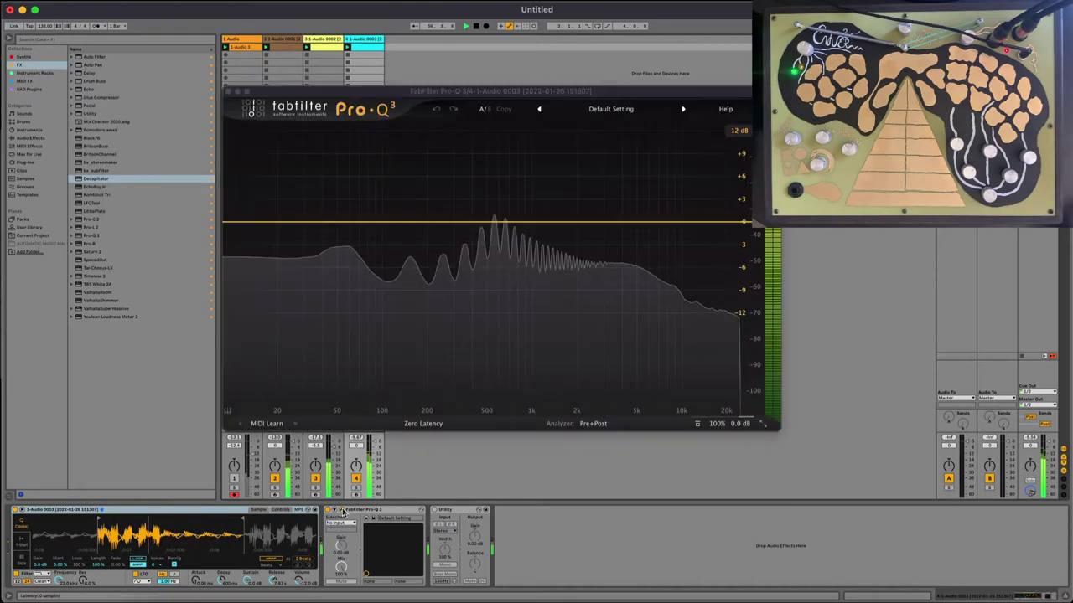
click(441, 222)
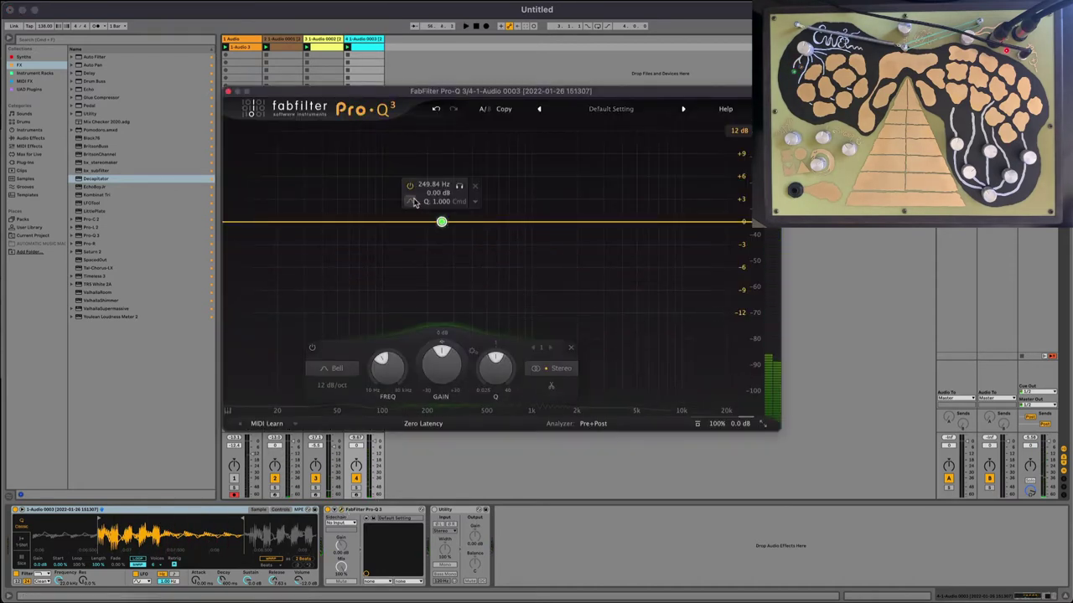
click(444, 216)
key(space)
drag(441, 223, 402, 226)
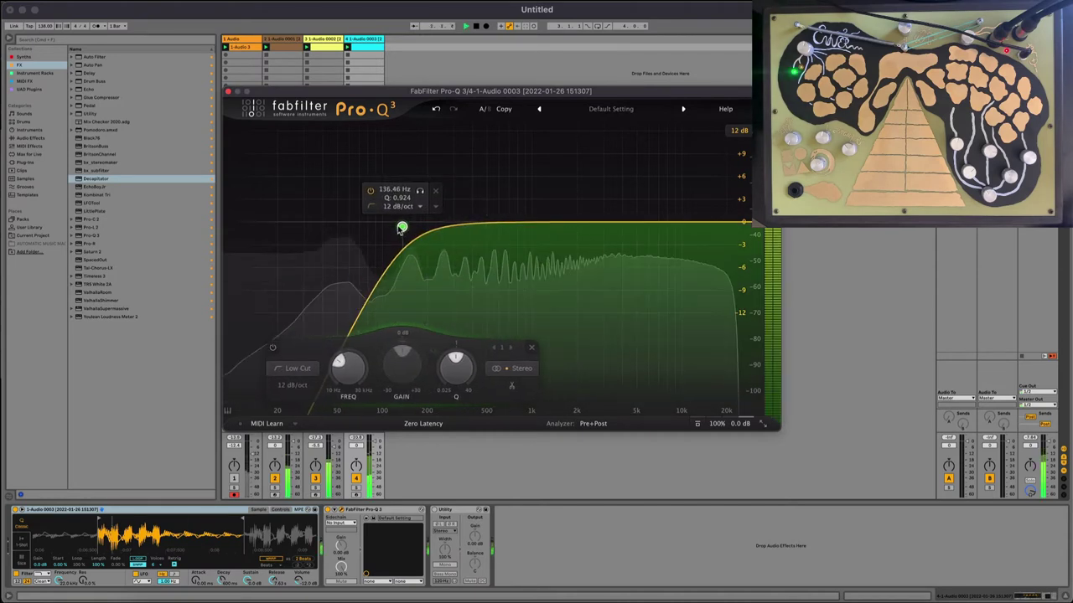
key(space)
click(228, 91)
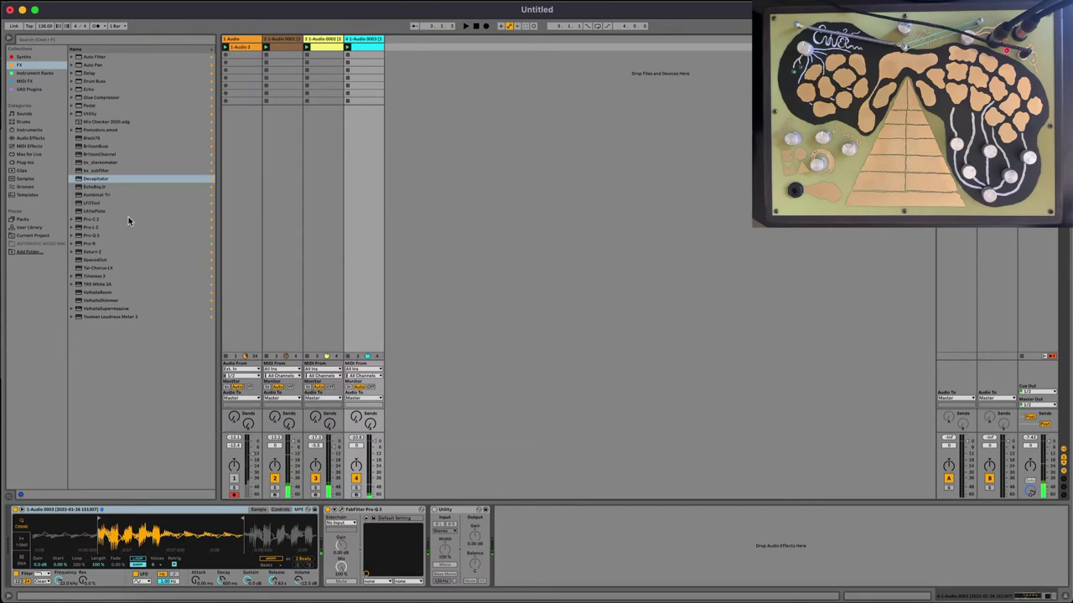
Replace the Reverb on return track A with ValhallaRoom
key(Right)
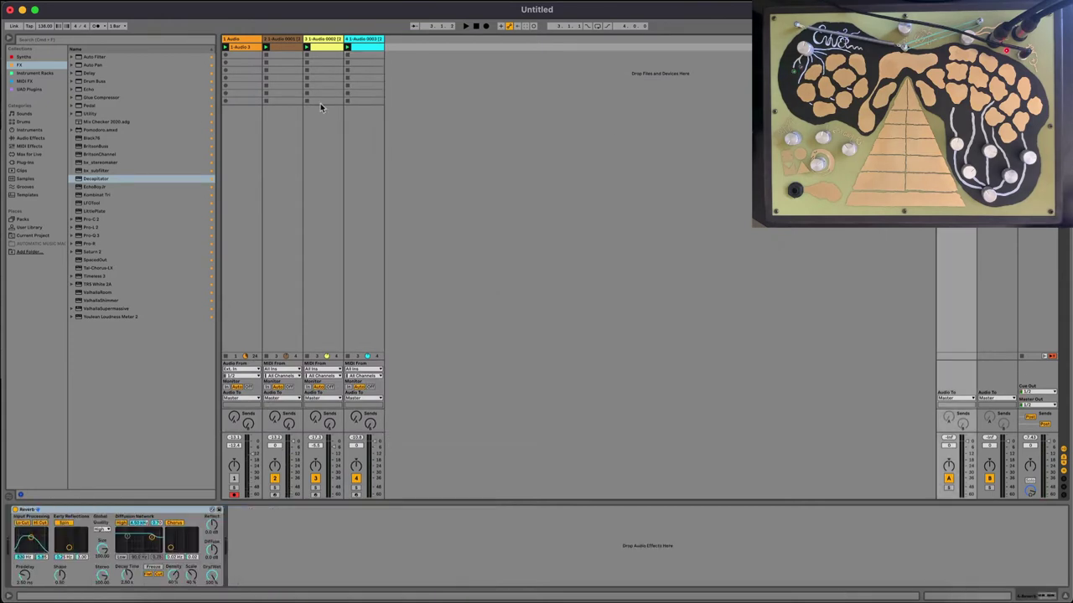
click(369, 41)
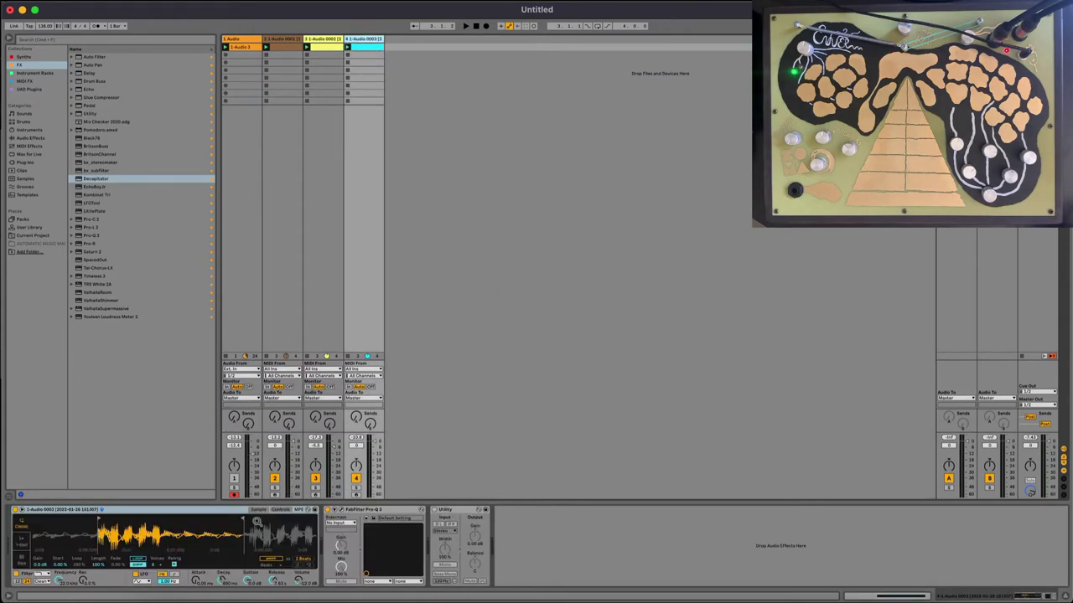
click(943, 252)
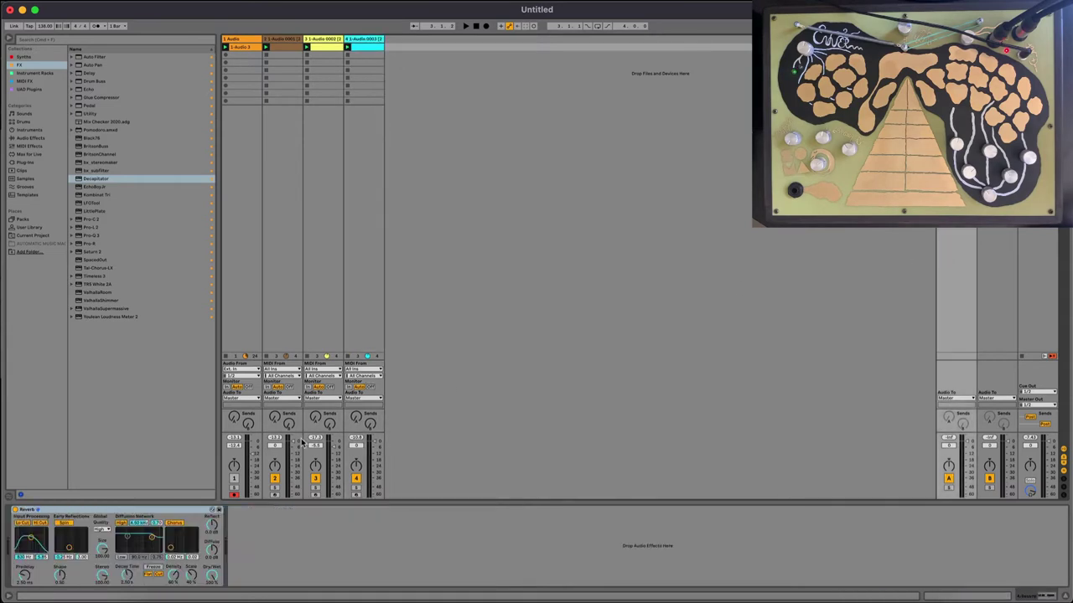
click(157, 514)
key(Delete)
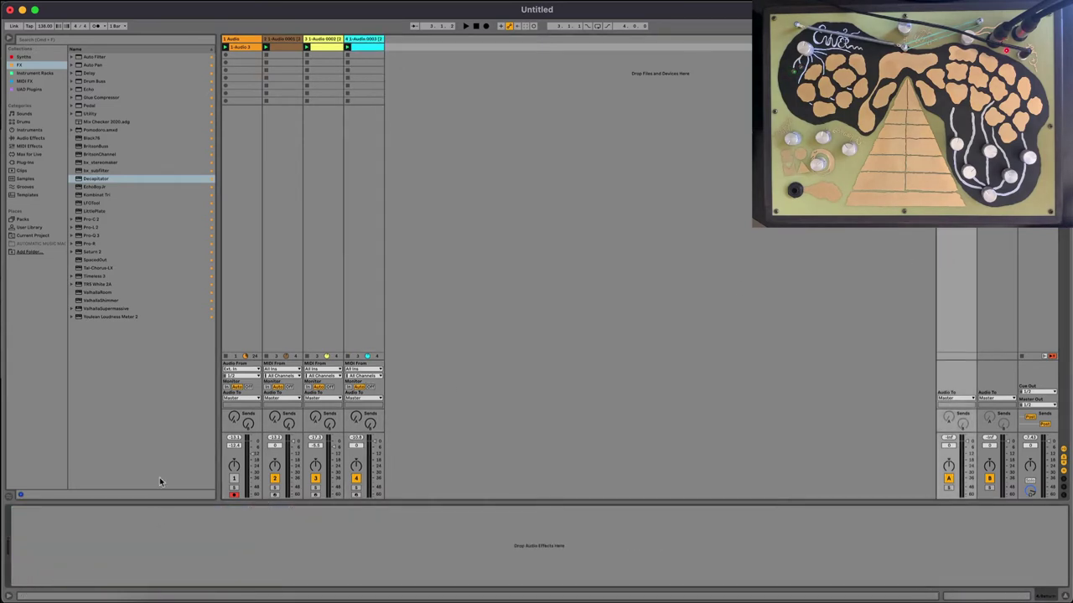
double_click(103, 293)
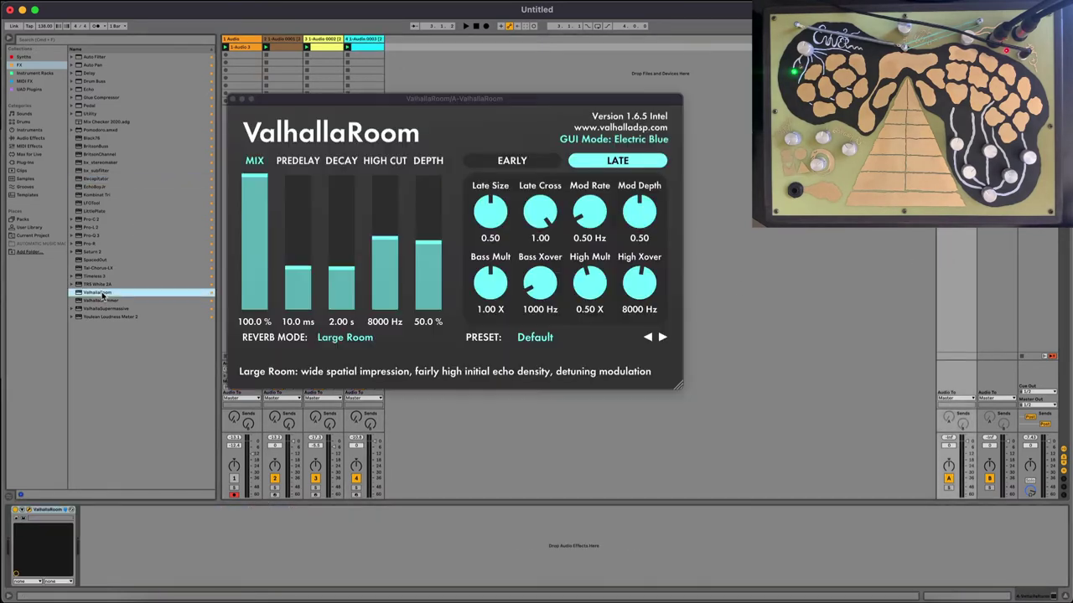
click(232, 99)
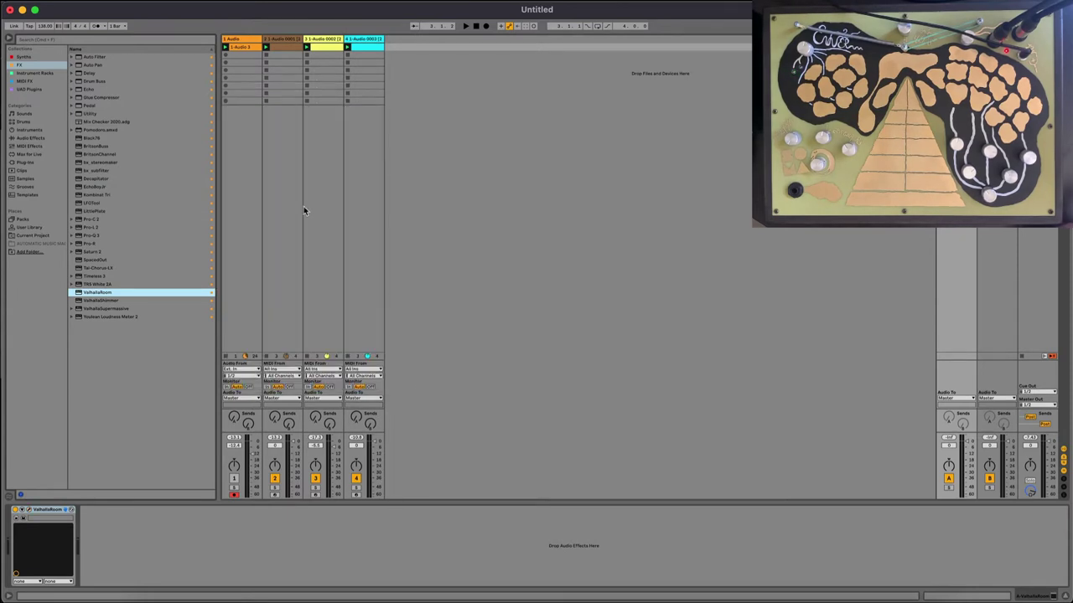
Raise the fourth track's send to return A and set the ValhallaRoom decay to about 2.18 s during playback
drag(356, 418, 355, 402)
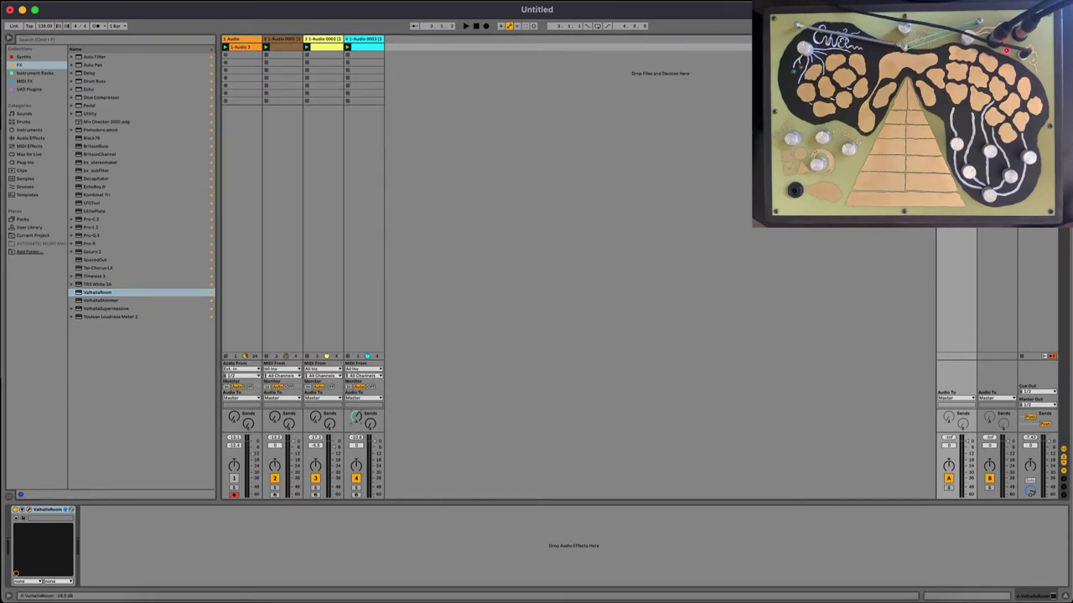
key(space)
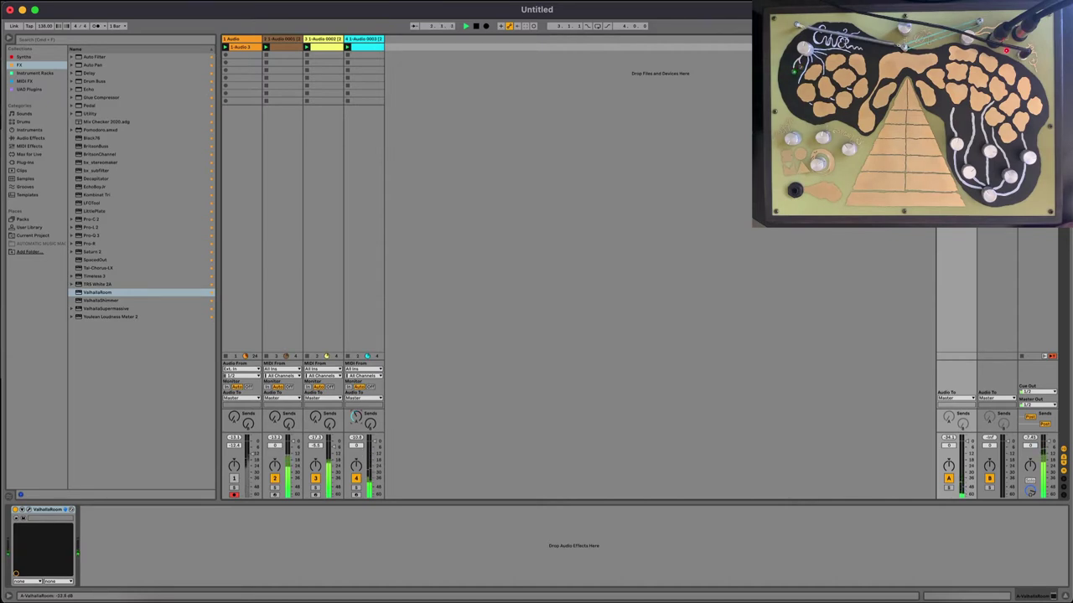
click(28, 510)
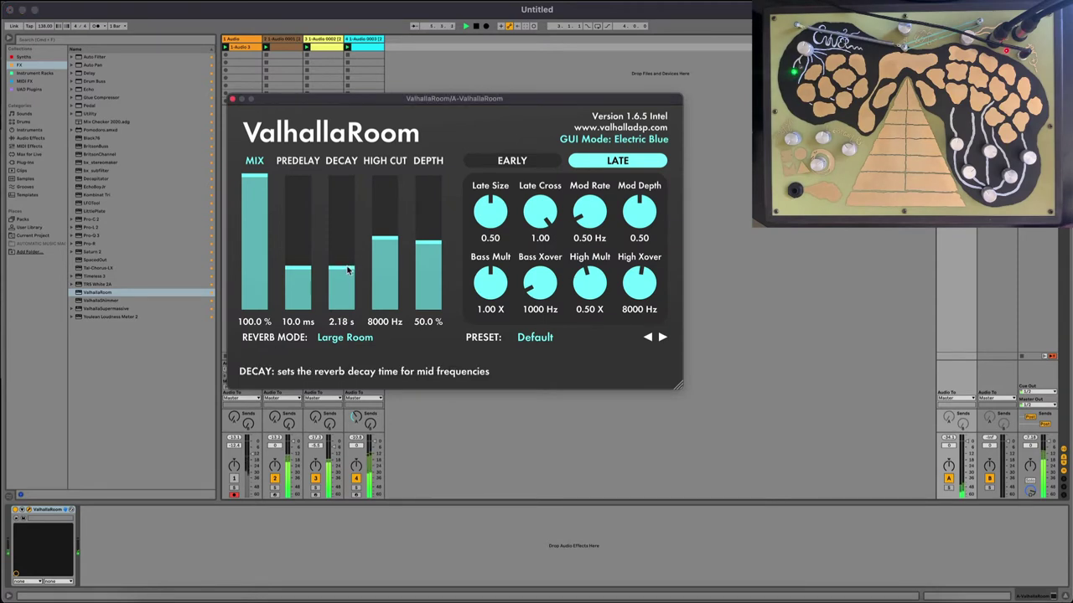
click(233, 99)
Raise the low-cut frequency in the fourth track's Pro-Q 3 to about 212 Hz
click(353, 46)
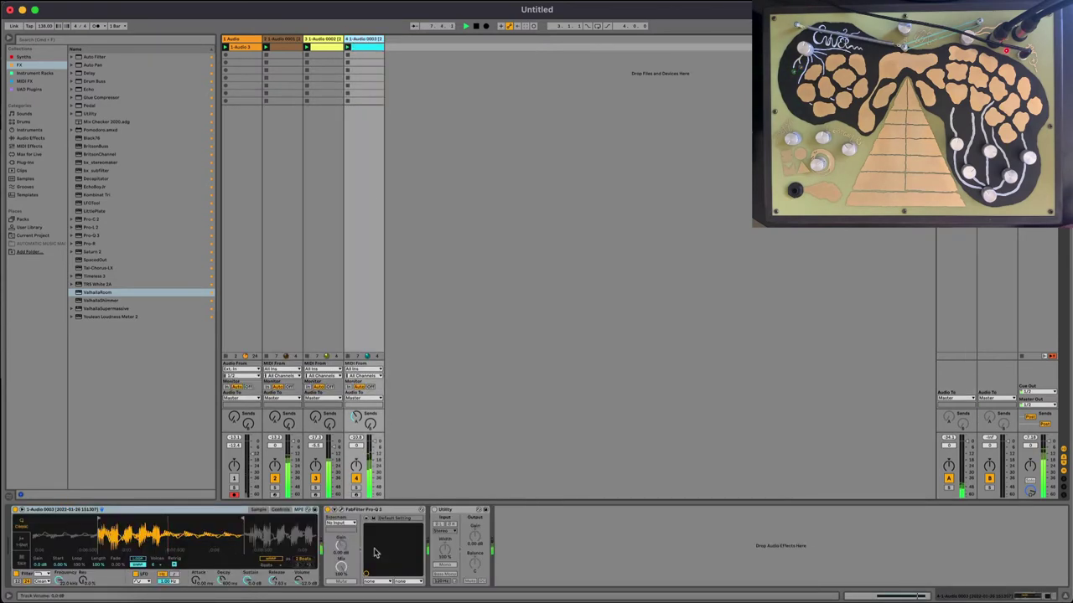
click(341, 511)
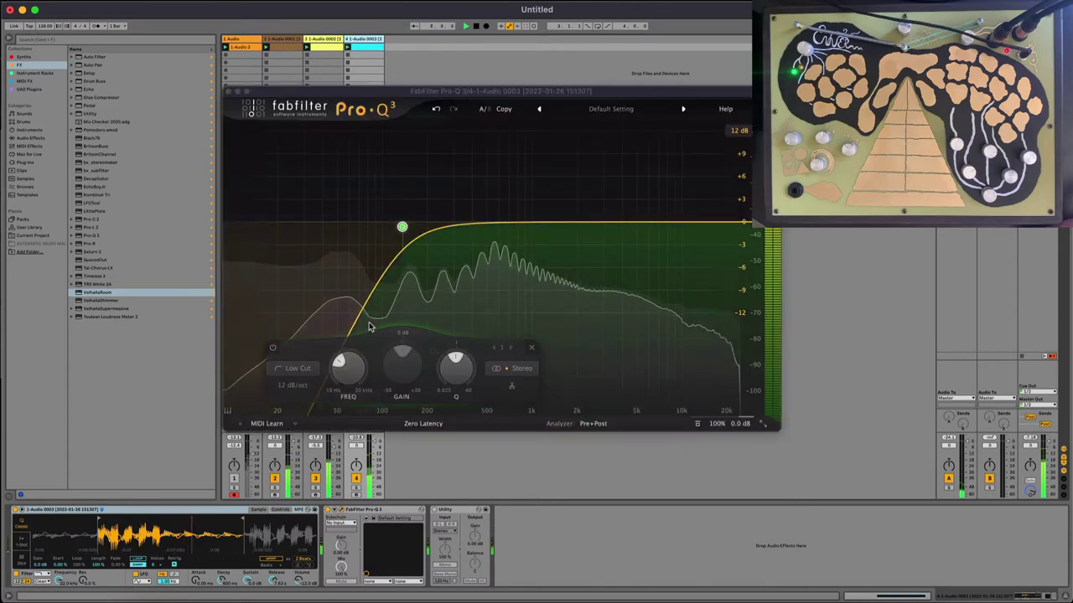
mouse_move(402, 232)
drag(402, 235, 430, 237)
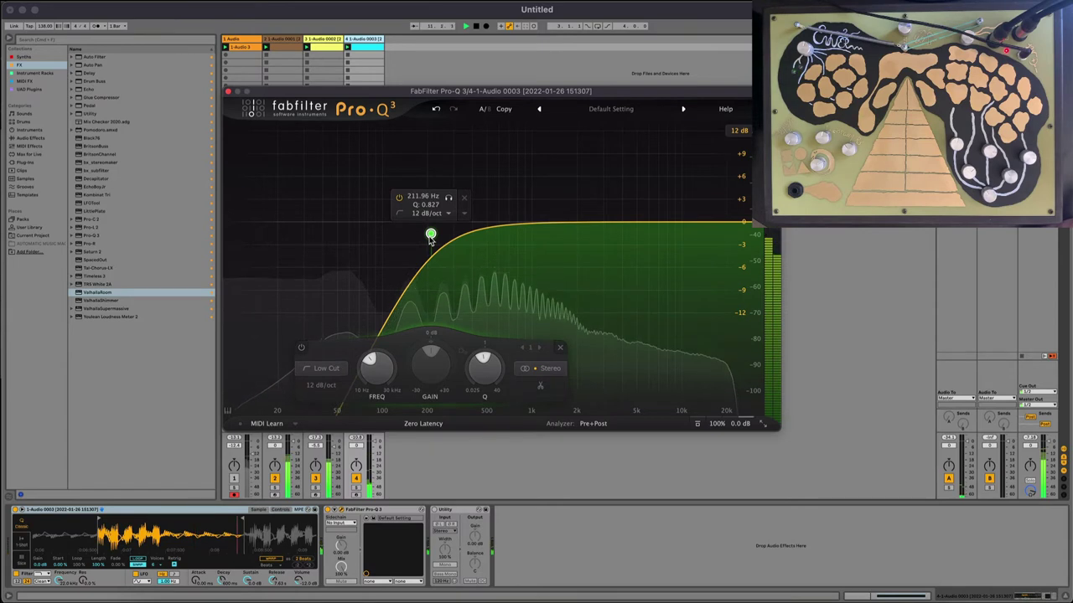
click(229, 91)
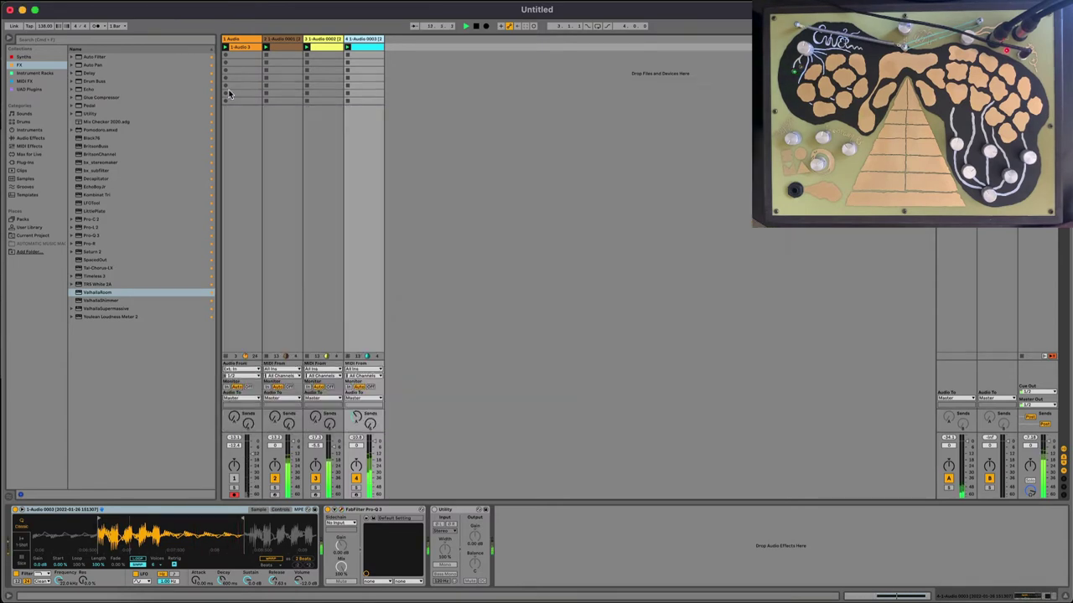
Delete the old recording from the first track and audition its live synth input in solo, then unsoloed
click(240, 52)
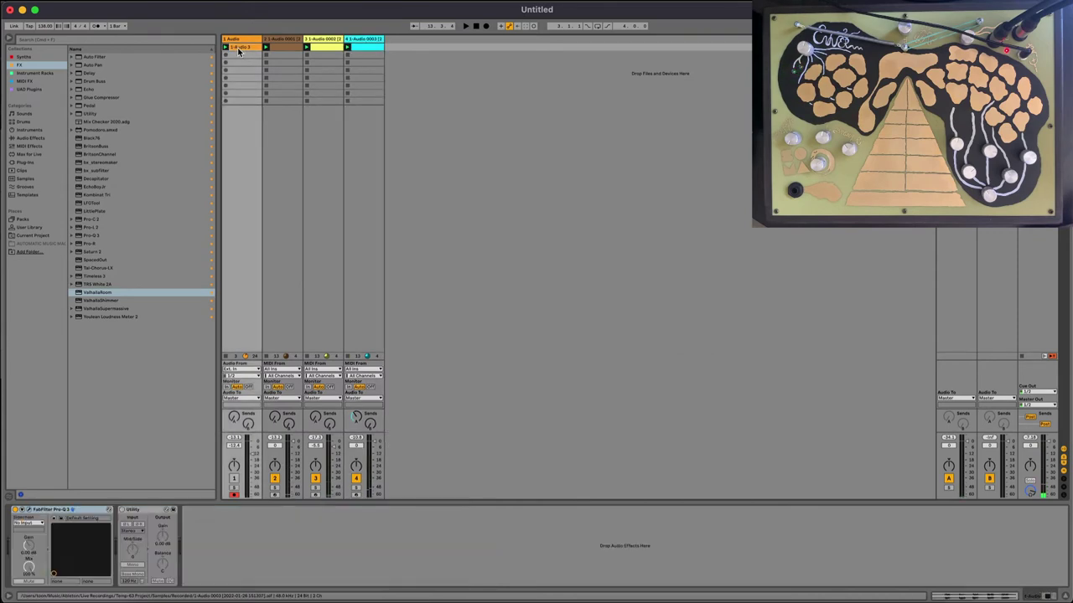
key(Delete)
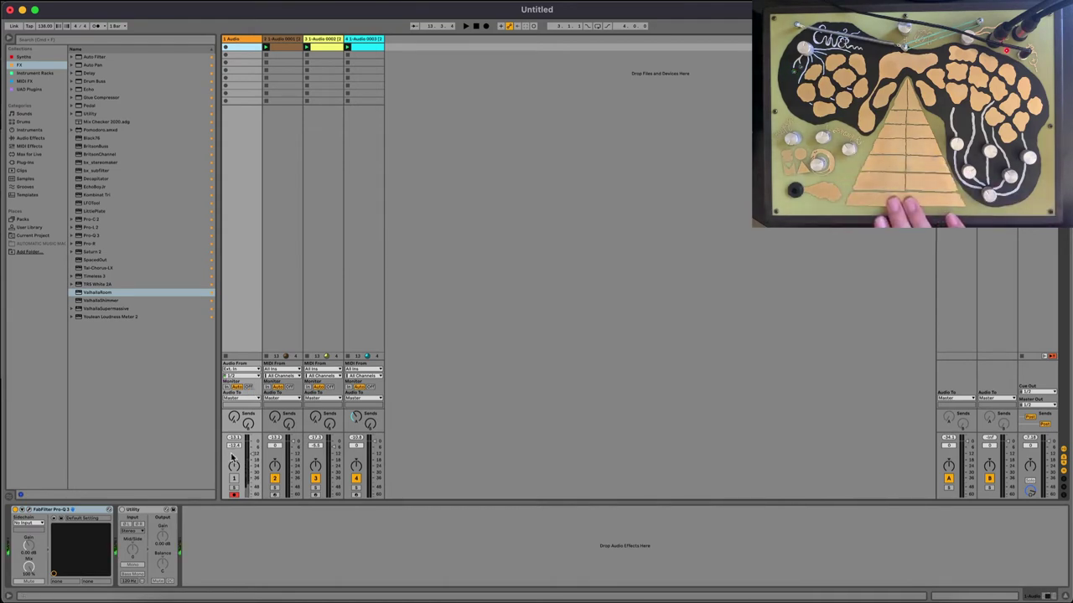
click(233, 492)
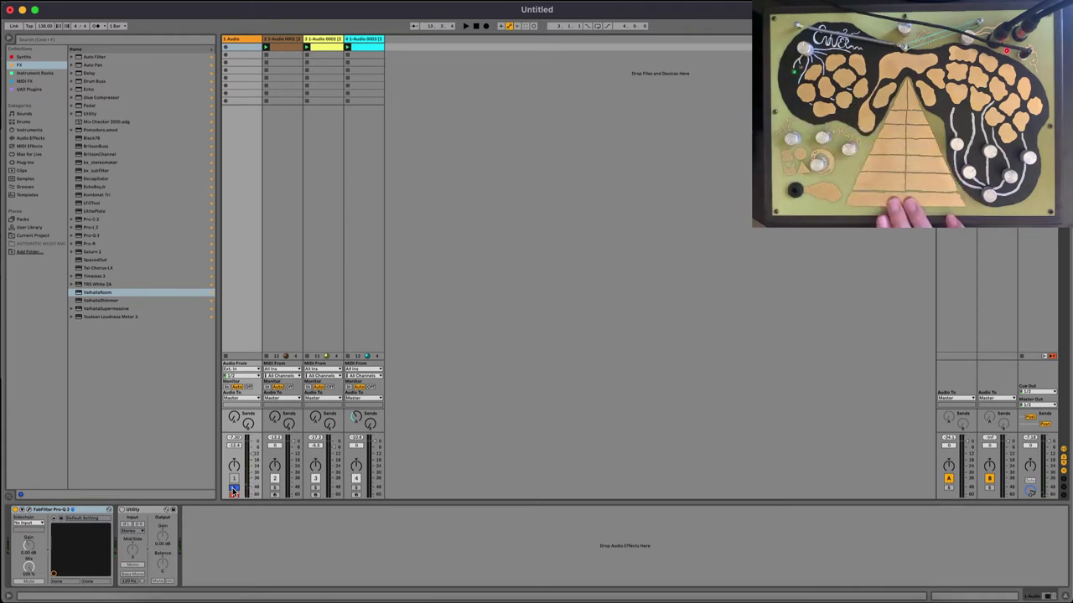
click(232, 487)
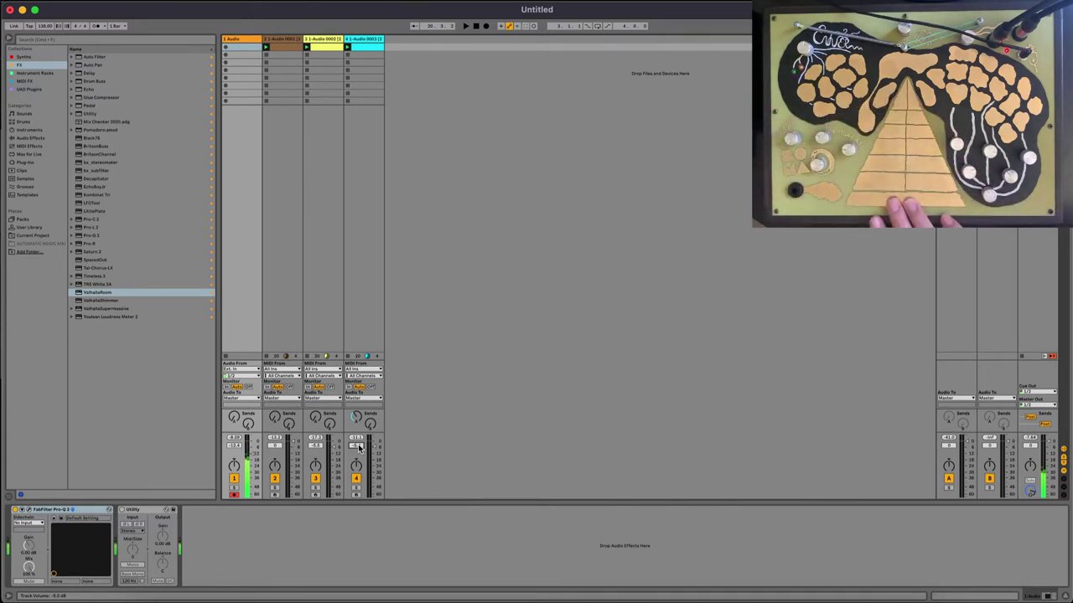
Record a new synth take into the first track's top slot, stop playback and show the fourth track's devices
click(226, 49)
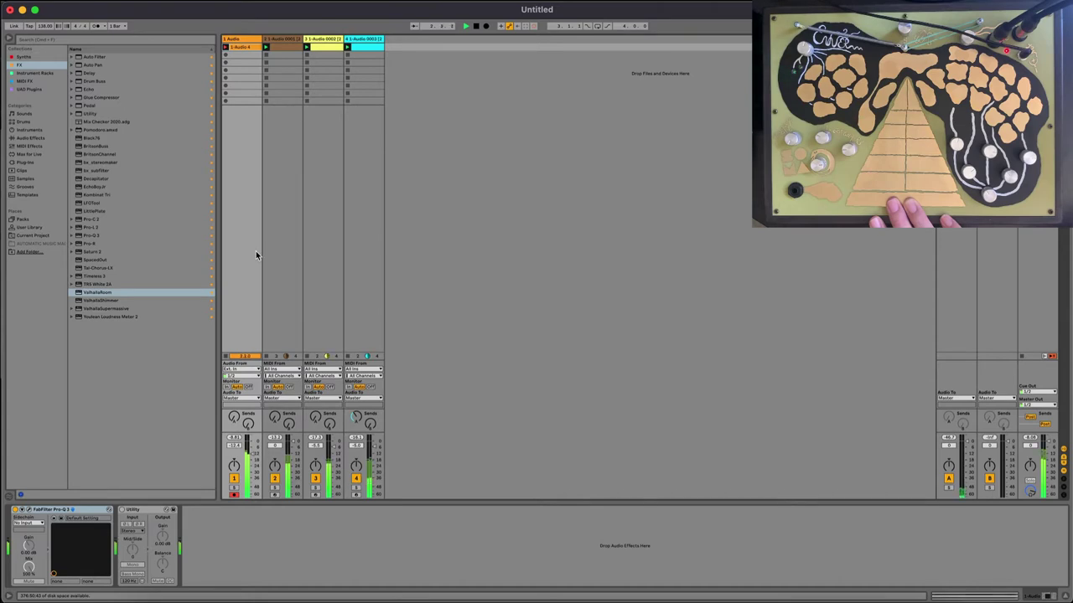
key(space)
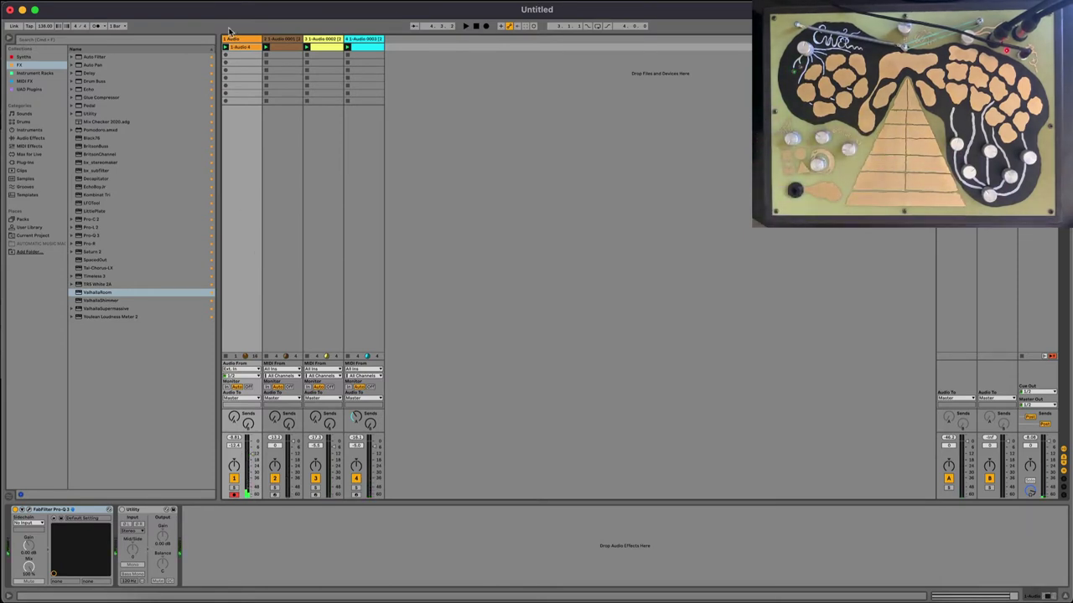
click(367, 46)
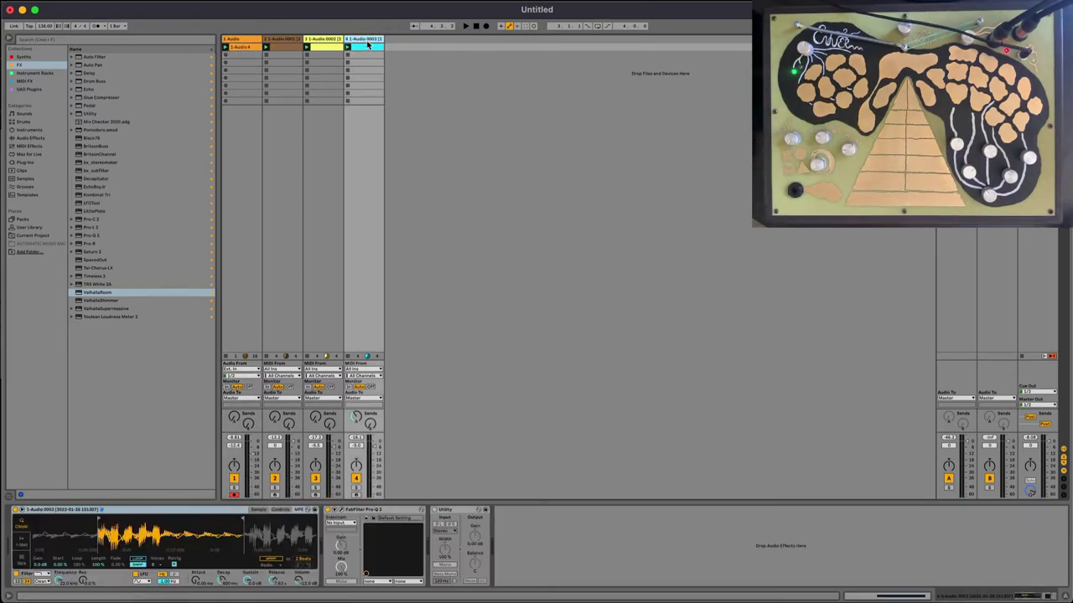
Insert a fifth MIDI track and load the first track's new recording into it as a Simpler sample
key(super+shift+t)
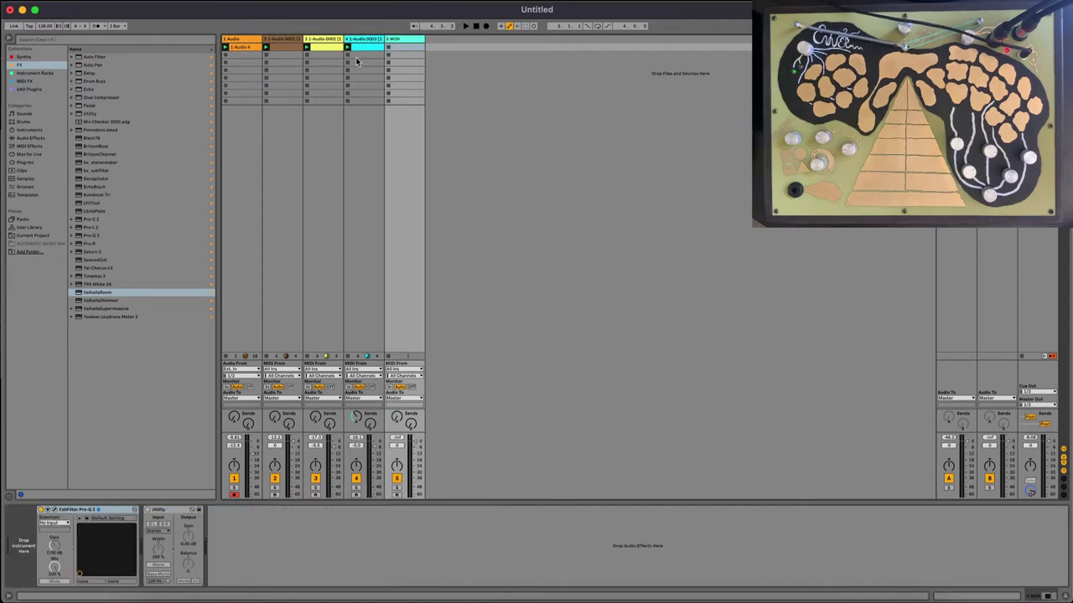
drag(240, 45, 53, 545)
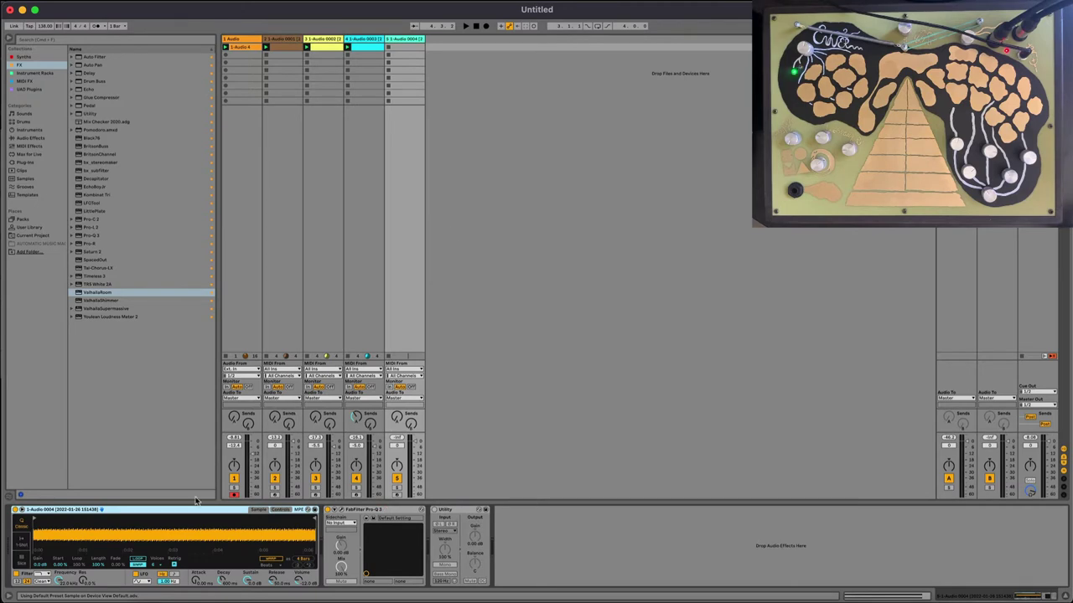
Create a clip in the fifth track's top slot with a C4 note filling the whole bar
double_click(404, 48)
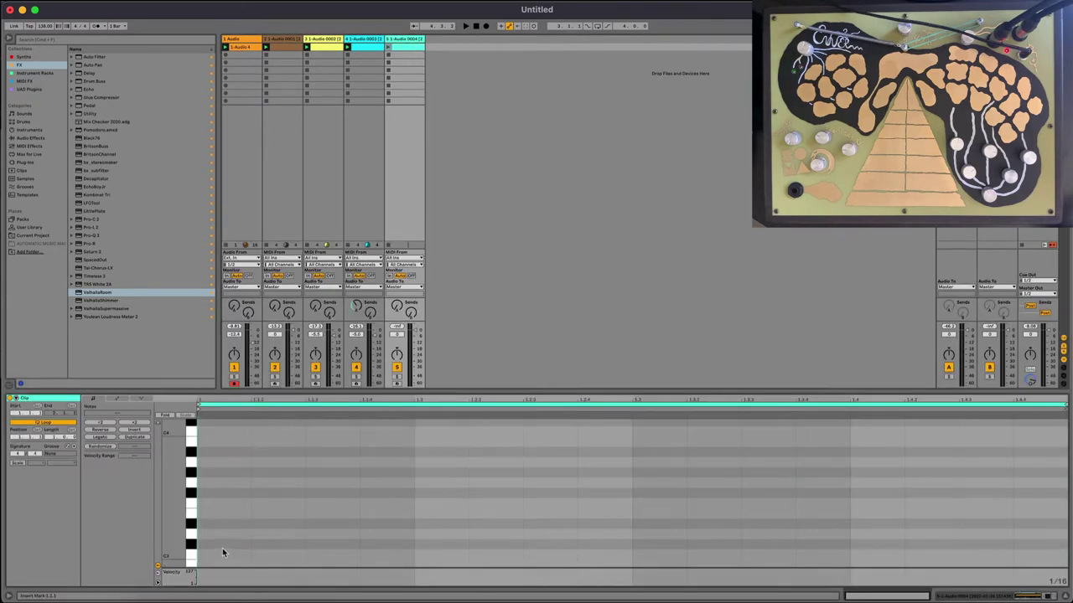
scroll(207, 445, up, 3)
double_click(221, 488)
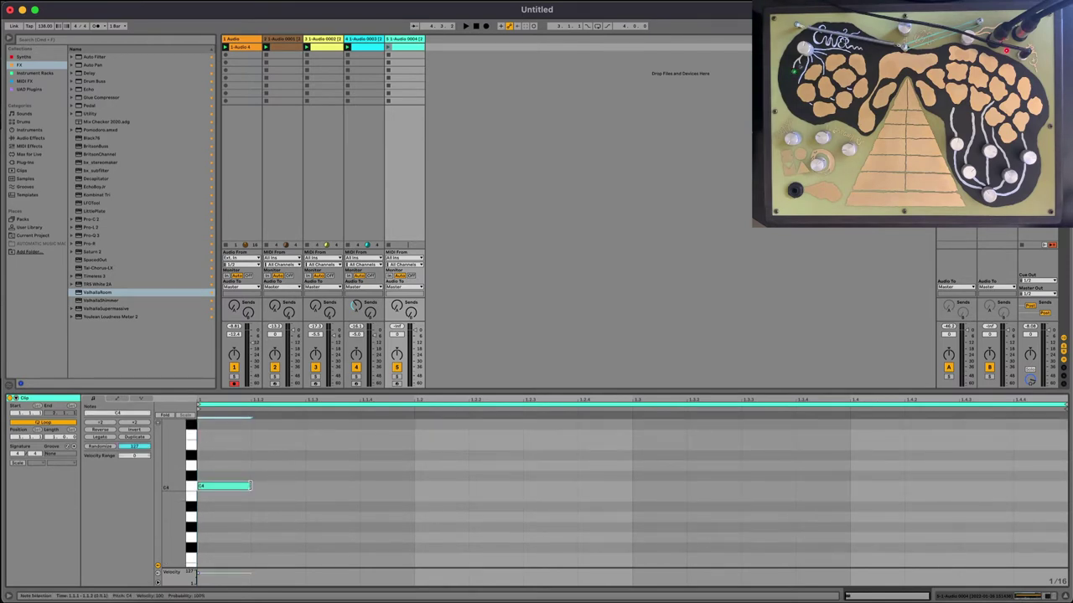
drag(249, 486, 951, 428)
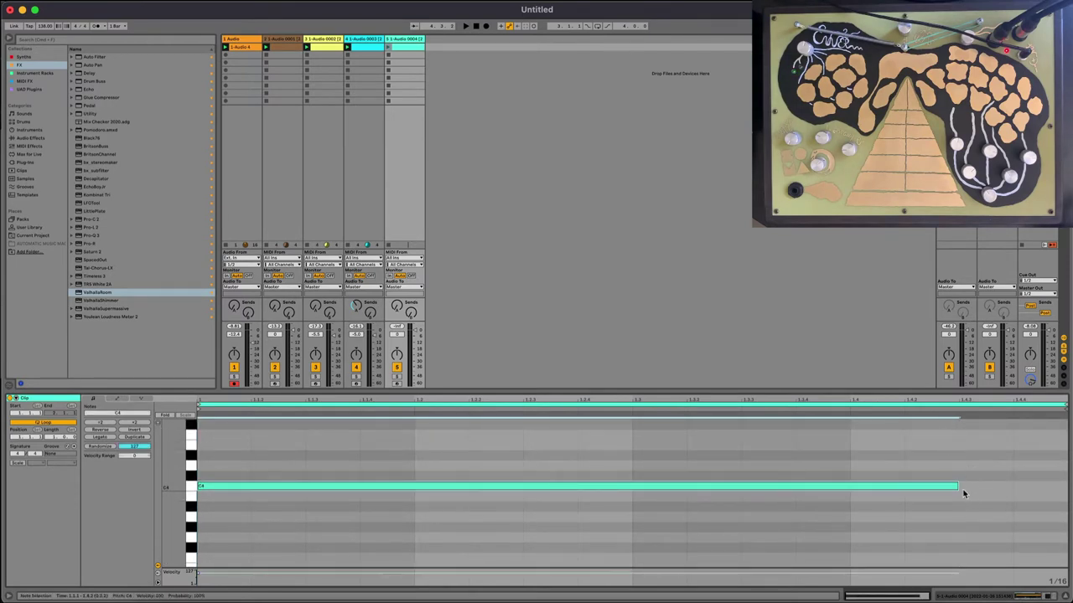
drag(964, 493, 1068, 491)
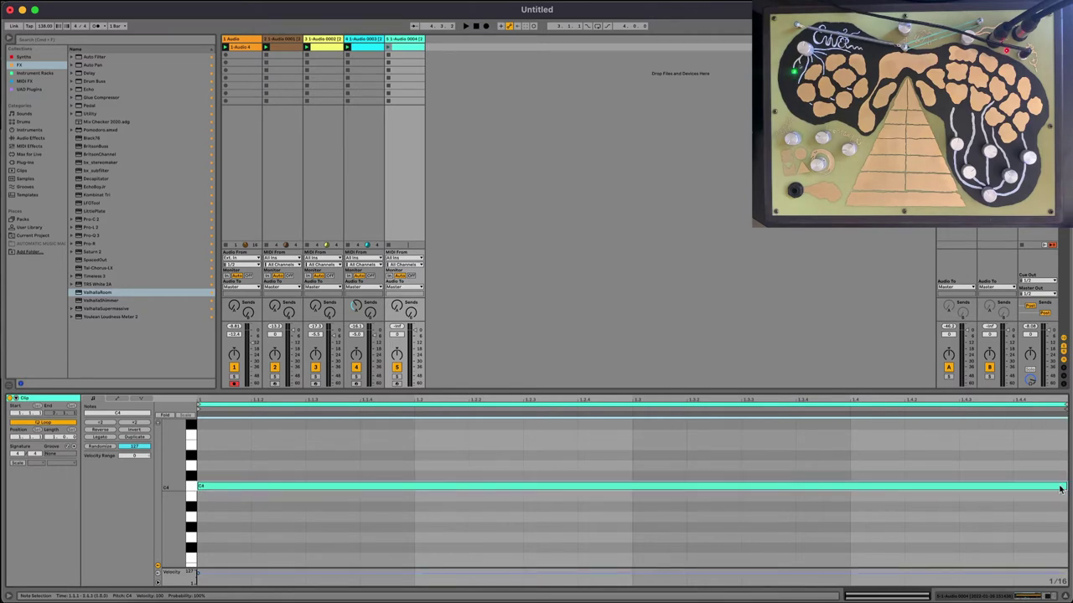
Audition the fifth track in solo and transpose its held note by octaves down to C1
key(space)
click(396, 377)
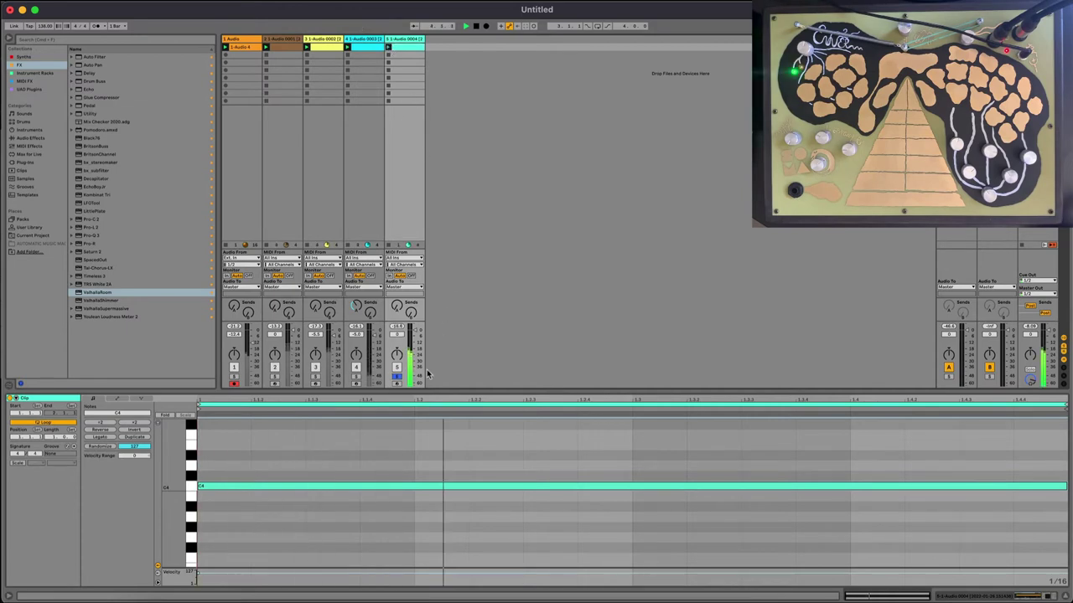
key(space)
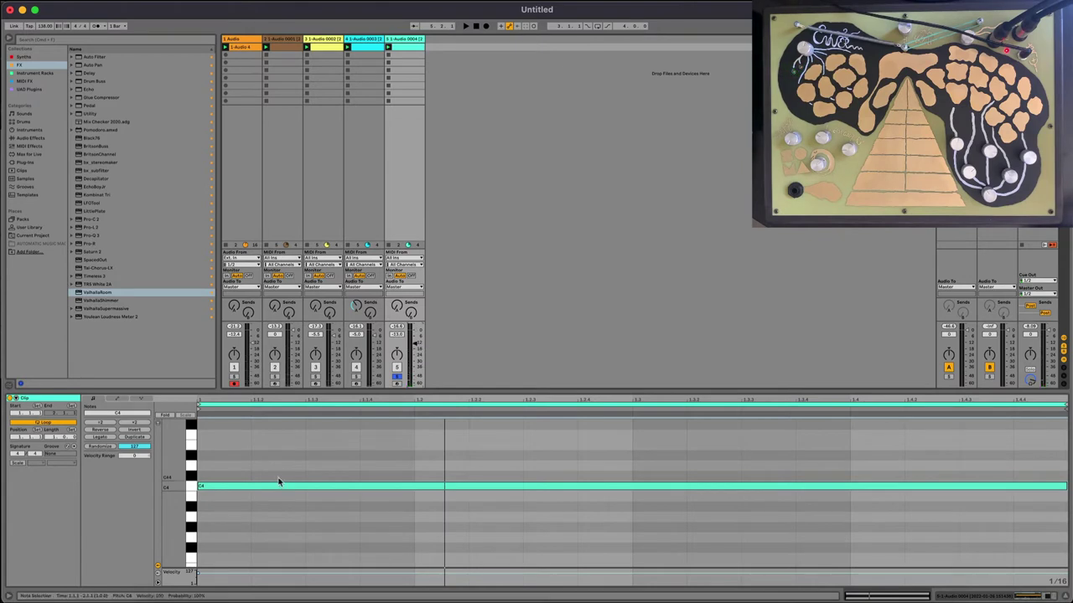
key(shift+Up)
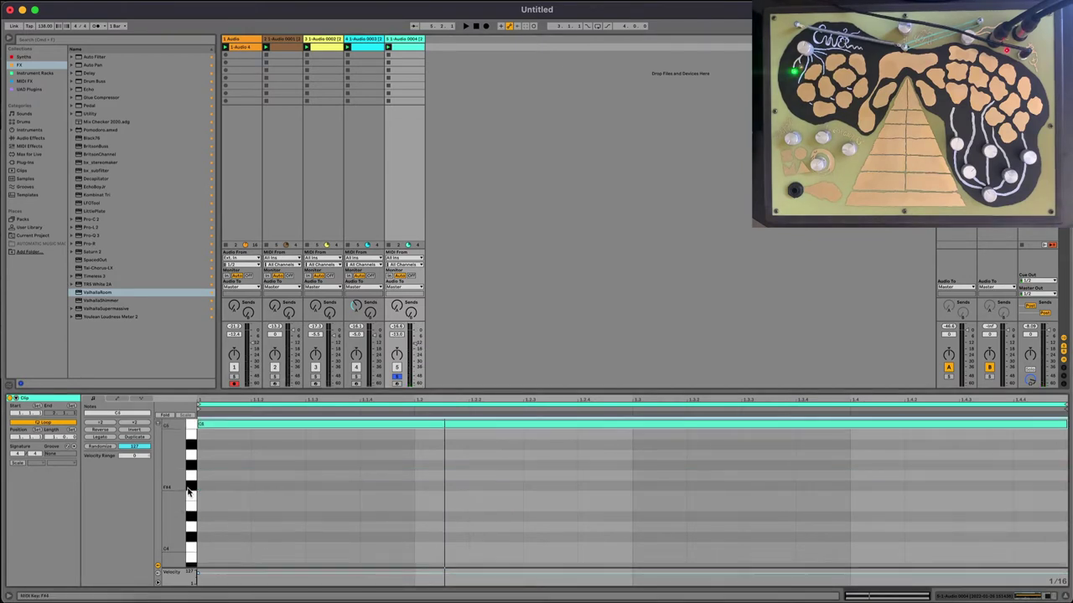
key(space)
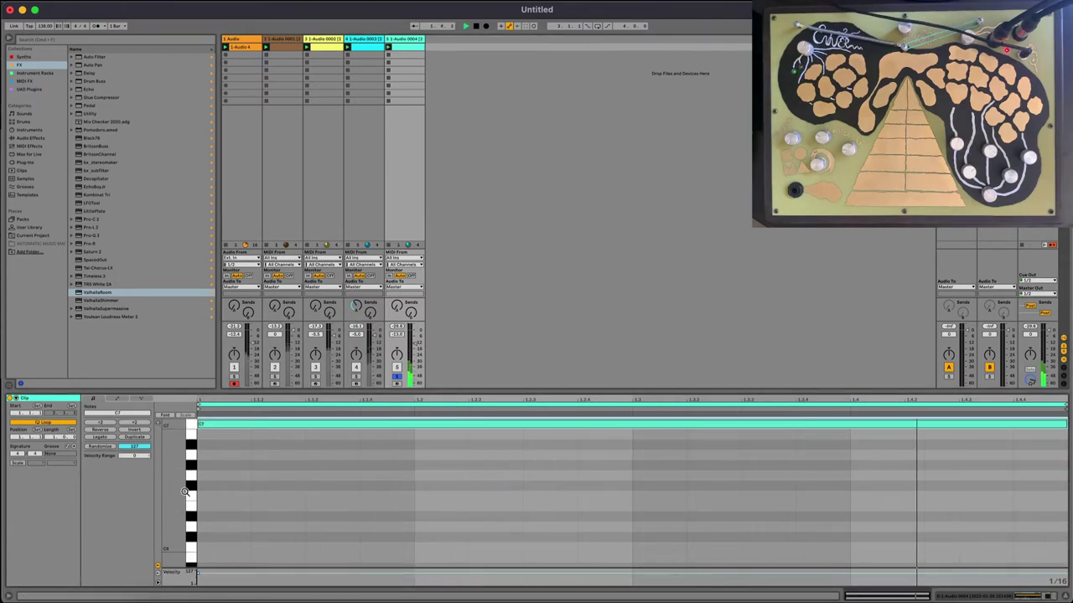
key(shift+Down)
key(shift+Down)
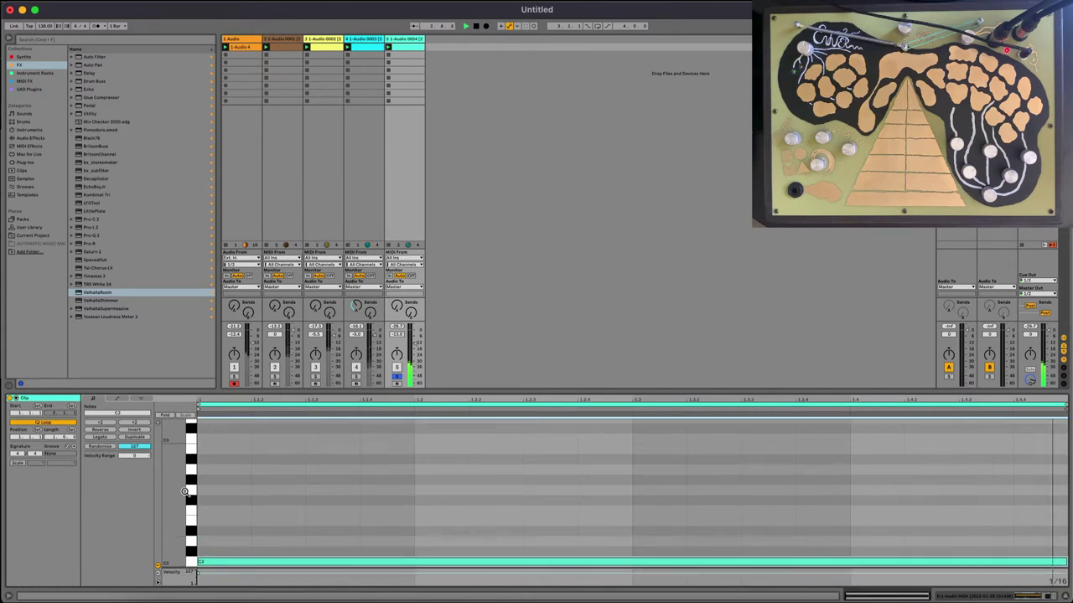
key(shift+Down)
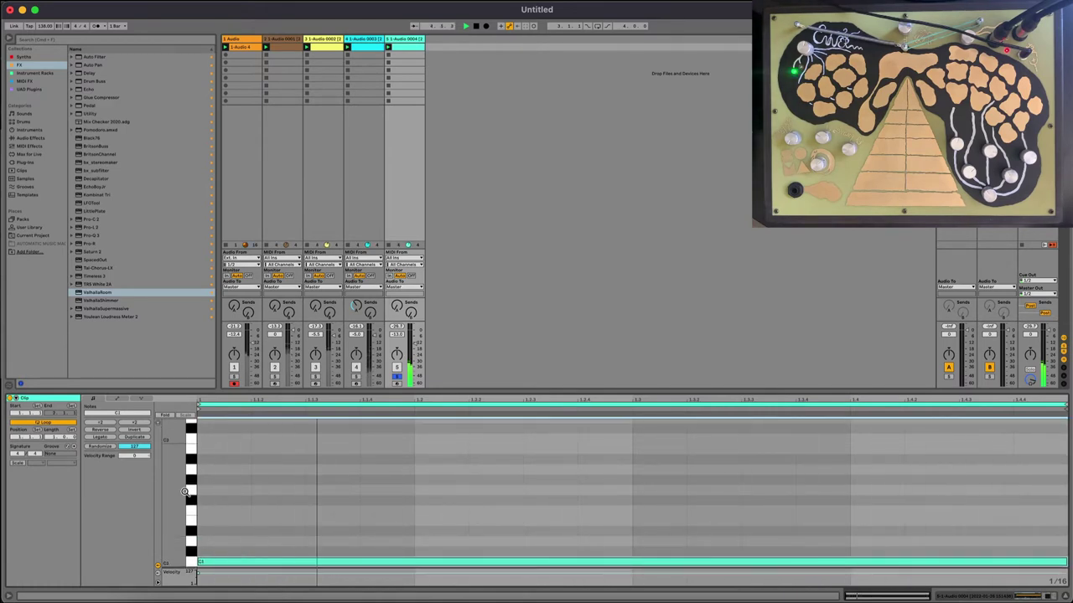
scroll(426, 477, down, 2)
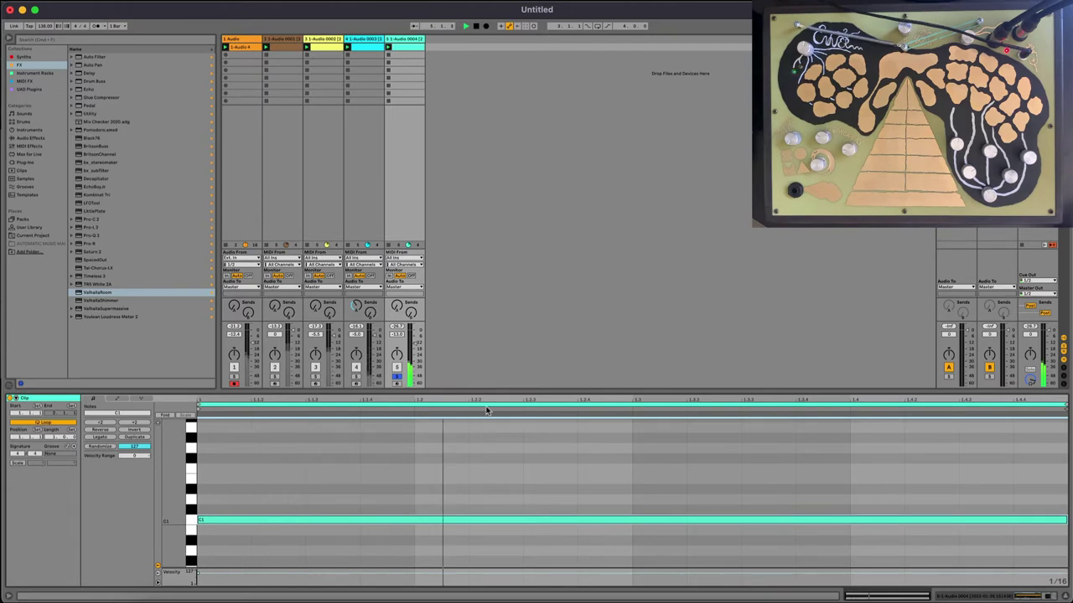
Set the fifth track's Simpler attack to about 2.27 ms and its release to about 123 ms
key(shift+Tab)
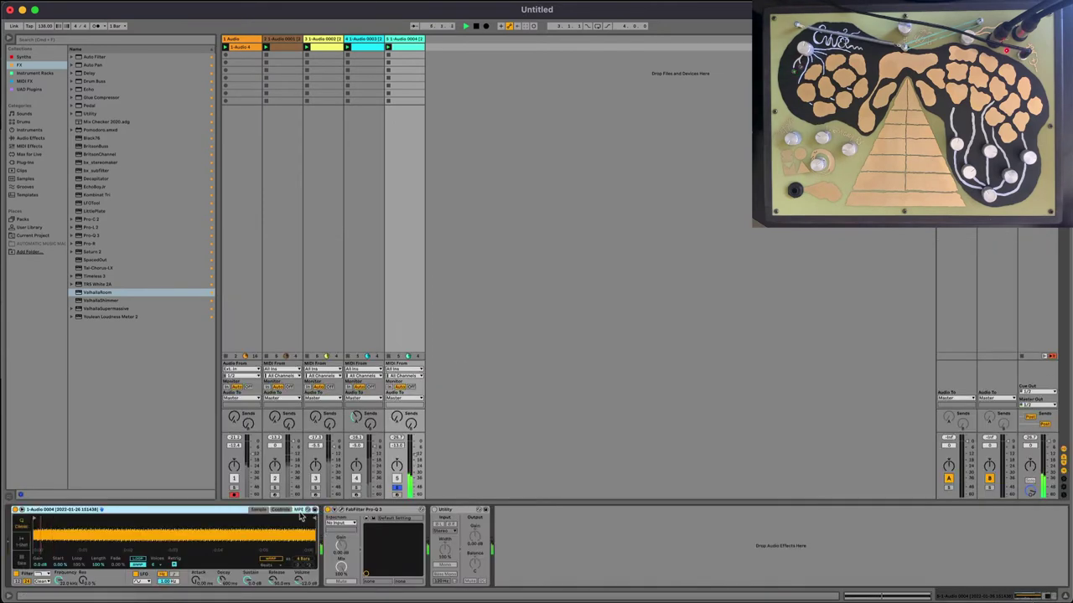
mouse_move(34, 518)
mouse_down()
mouse_move(300, 518)
mouse_move(89, 536)
mouse_move(4, 557)
mouse_up()
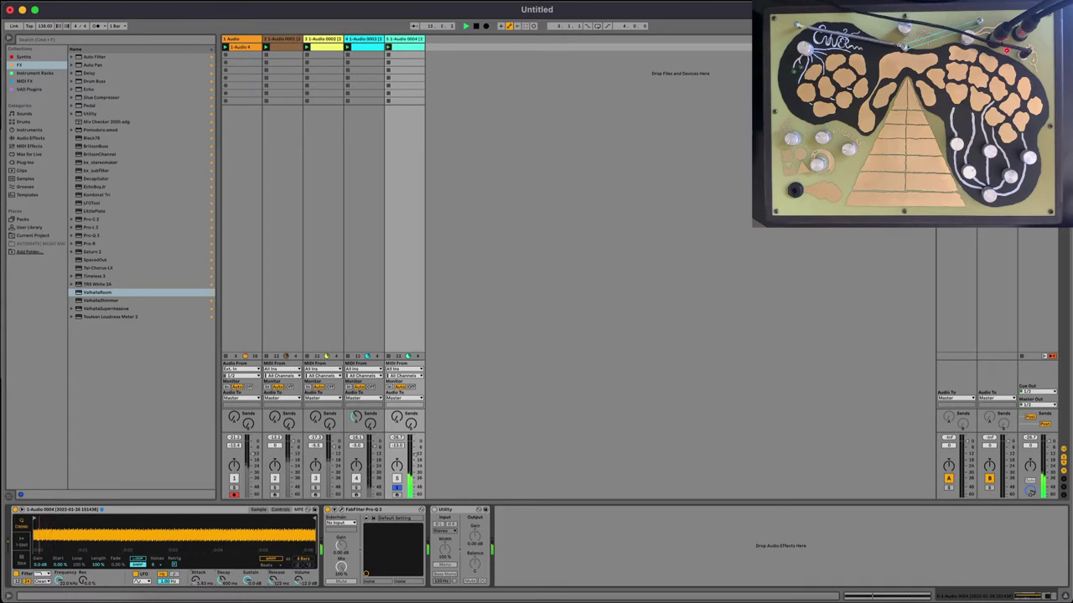
Add a 24 dB/oct low cut at about 254 Hz with Q about 0.91 in the fifth track's Pro-Q 3
click(339, 518)
click(422, 222)
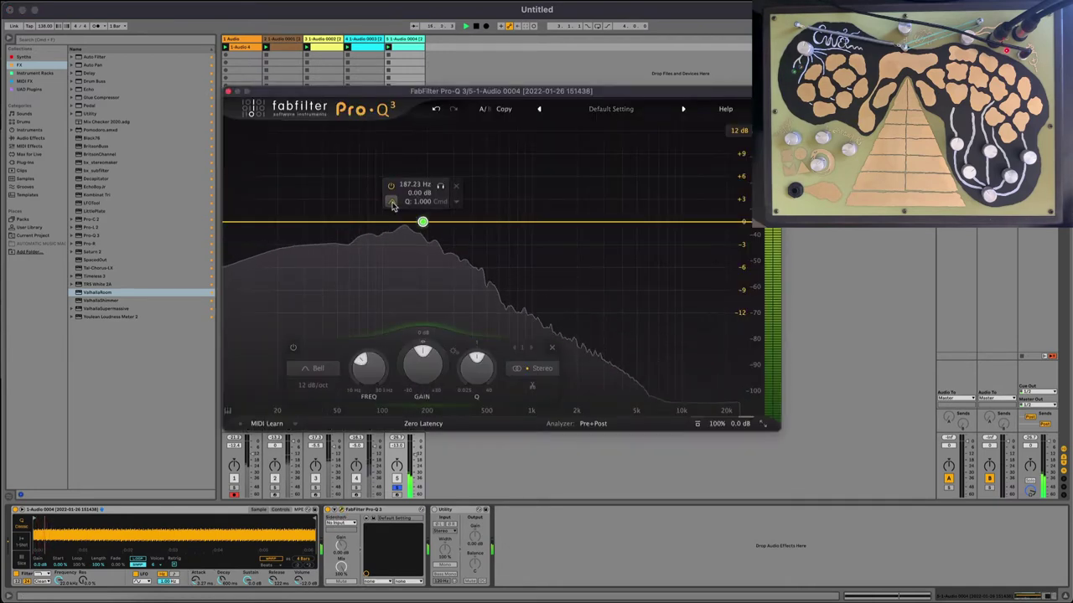
click(419, 215)
mouse_move(423, 222)
mouse_down()
mouse_move(456, 222)
mouse_move(432, 221)
mouse_move(442, 228)
mouse_up()
scroll(432, 221, down, 1)
scroll(431, 221, up, 2)
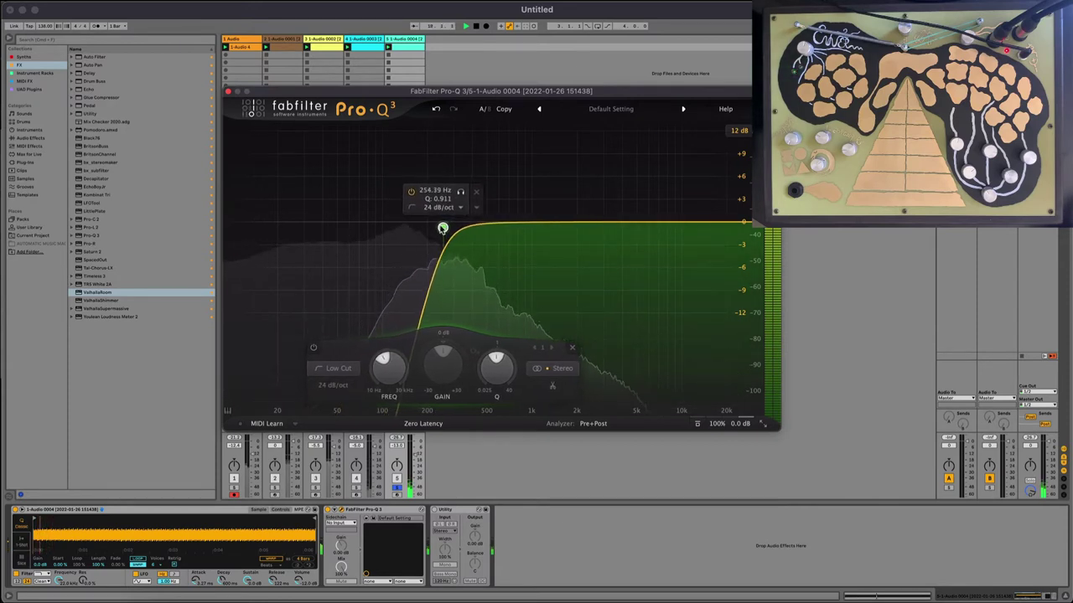
Add LFOTool to the fifth track, pull its curve's start and end down to the minimum and set the volume amount to about 36
click(86, 204)
double_click(87, 204)
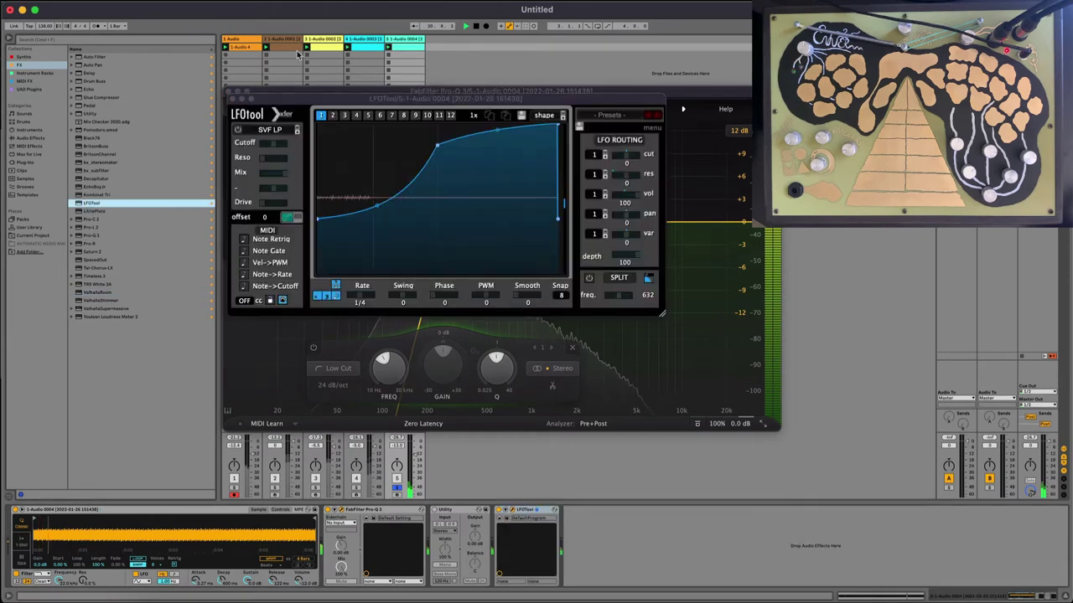
click(238, 91)
drag(237, 101, 510, 179)
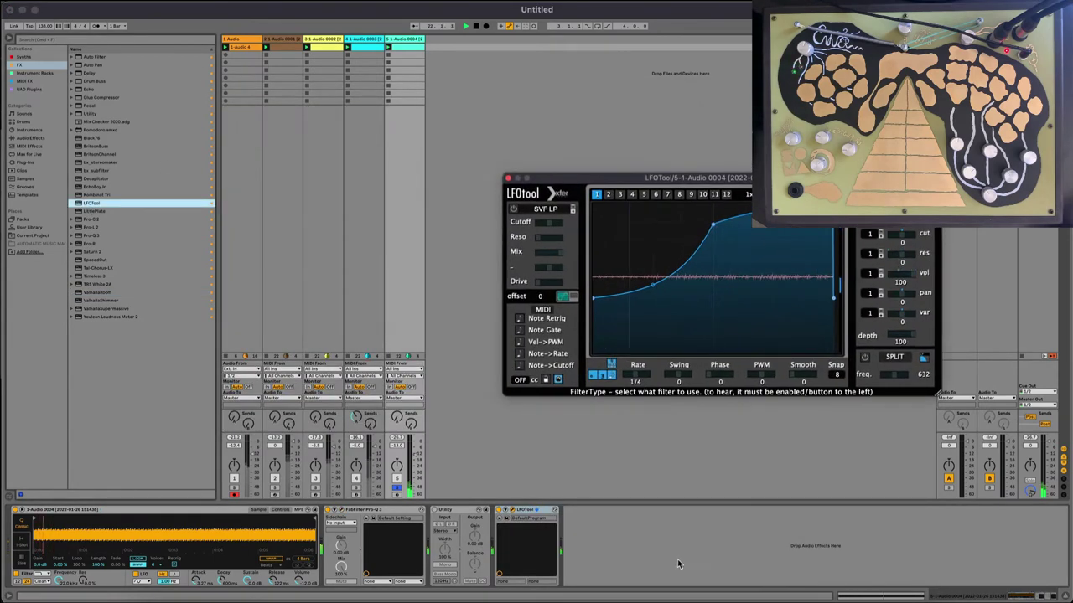
drag(832, 298, 833, 352)
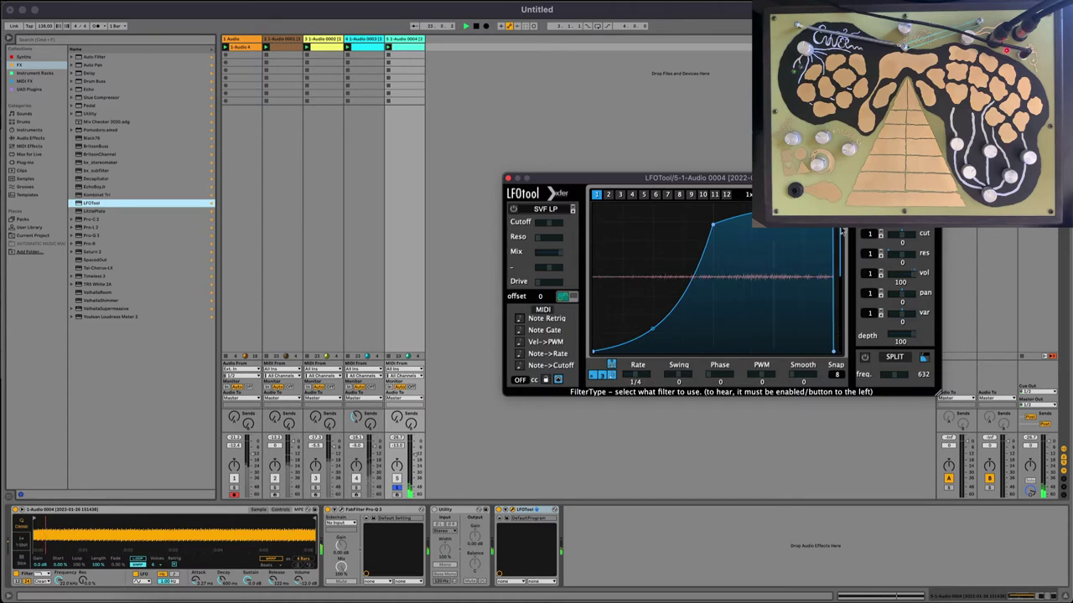
drag(880, 274, 880, 288)
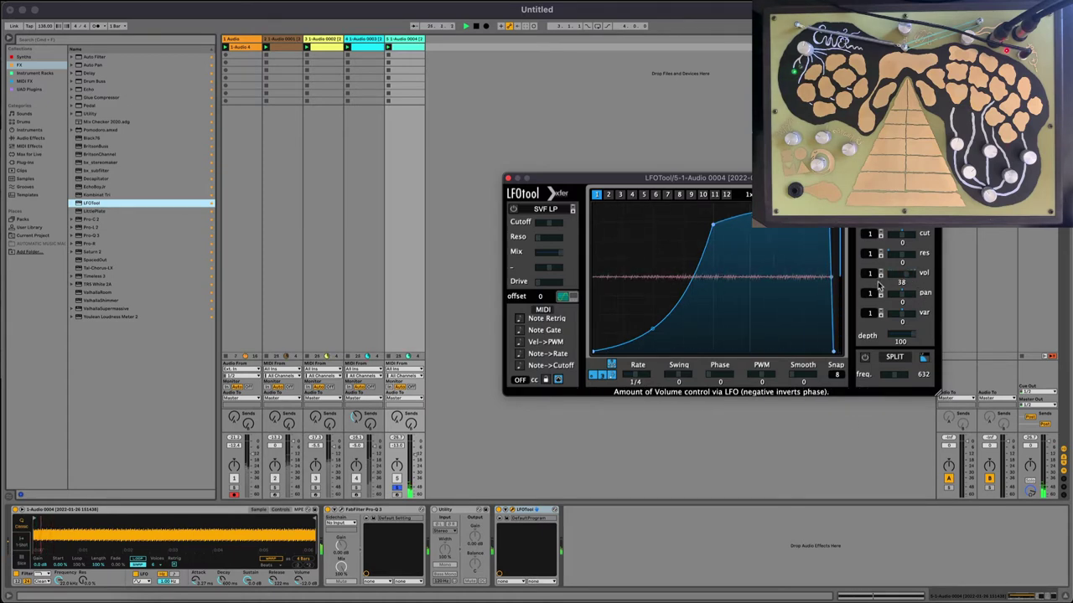
Move LFOTool ahead of Utility in the fifth track's chain and pan its Simpler slightly right
click(529, 513)
drag(529, 512, 432, 526)
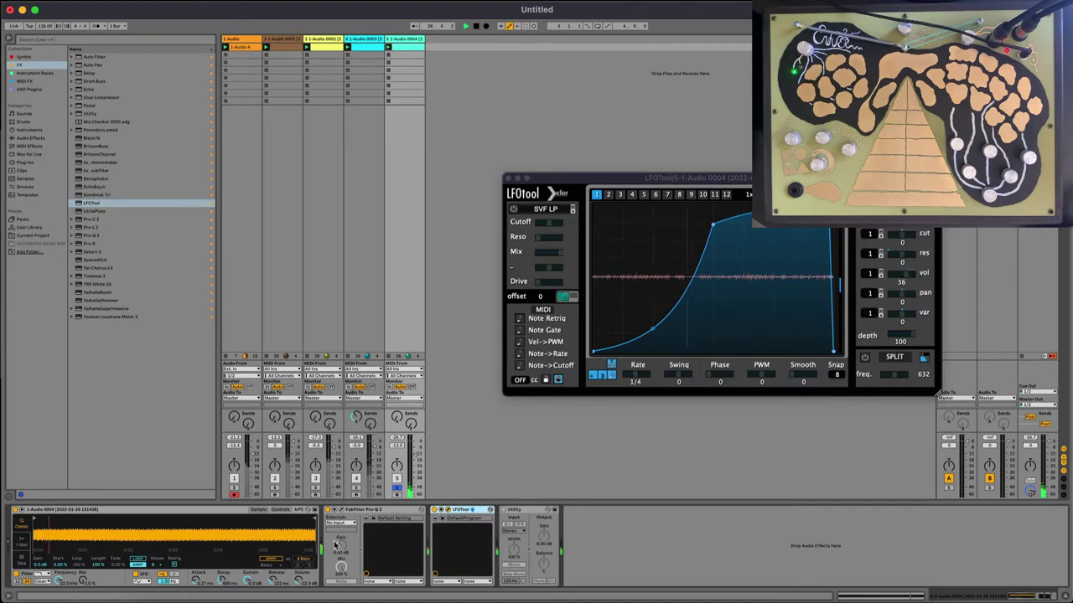
click(280, 509)
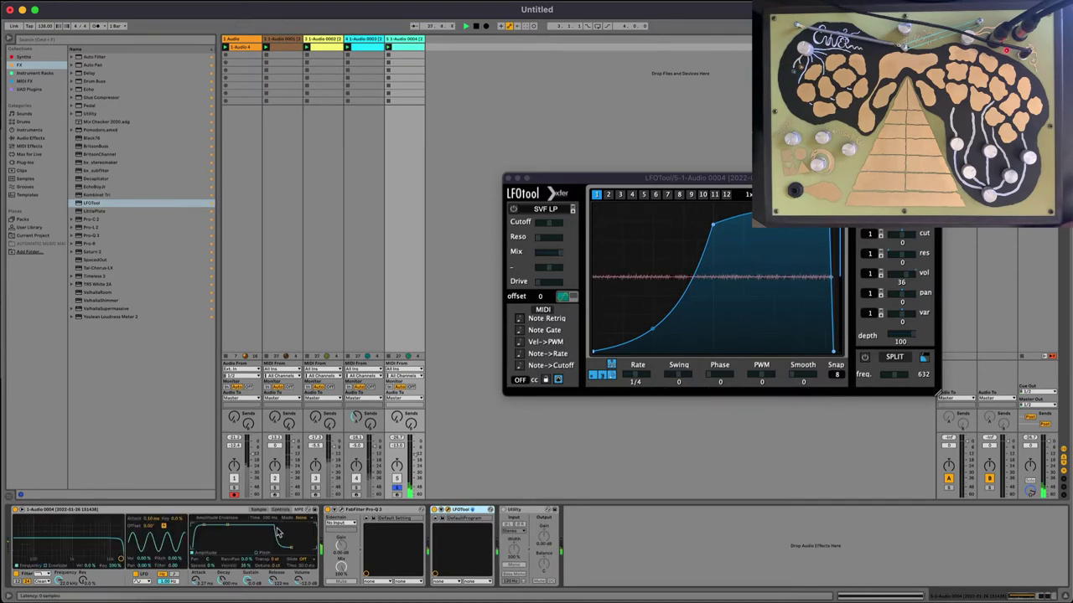
click(210, 561)
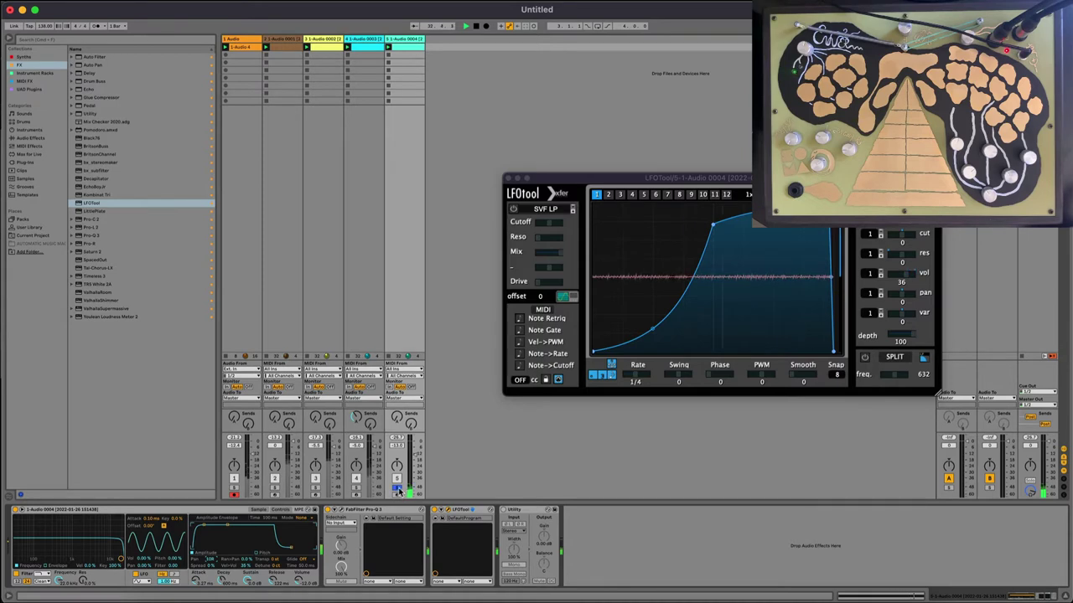
Mute the first track and balance the fifth in the full mix with its fader at about -9.1 dB and LFOTool volume amount at 50
click(233, 478)
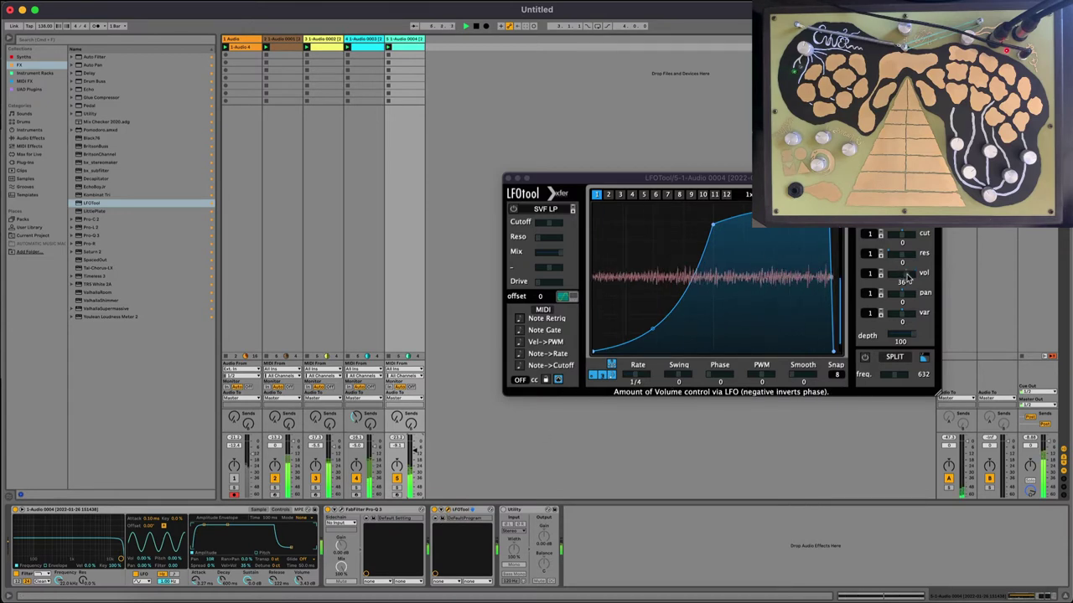
drag(903, 275, 916, 279)
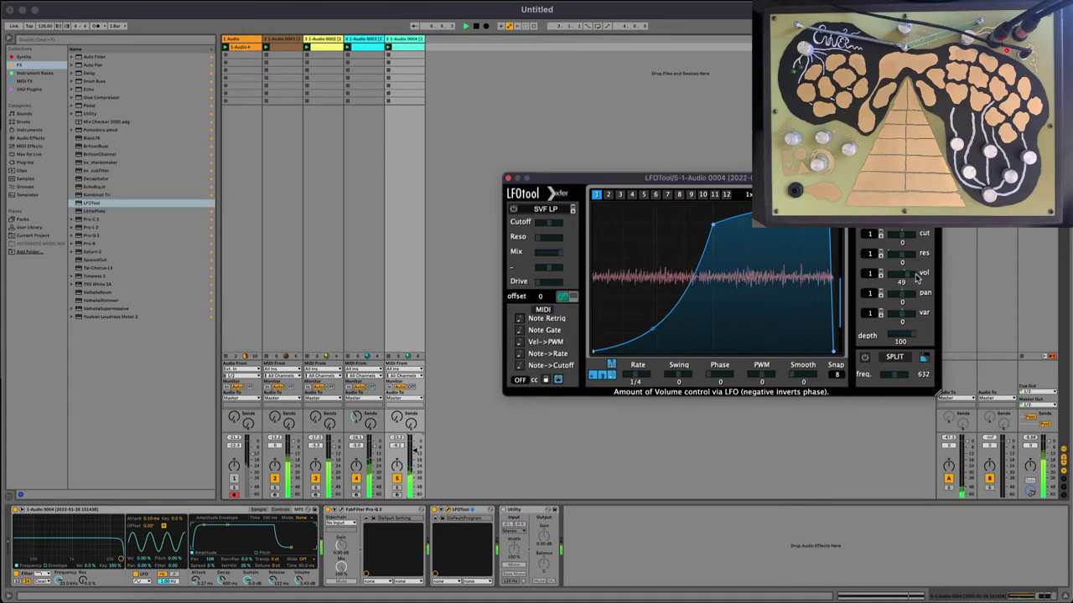
Solo the fifth track, move its Pro-Q 3 low cut to about 420 Hz with Q about 0.28, close the plugin windows and unsolo
click(396, 487)
click(342, 510)
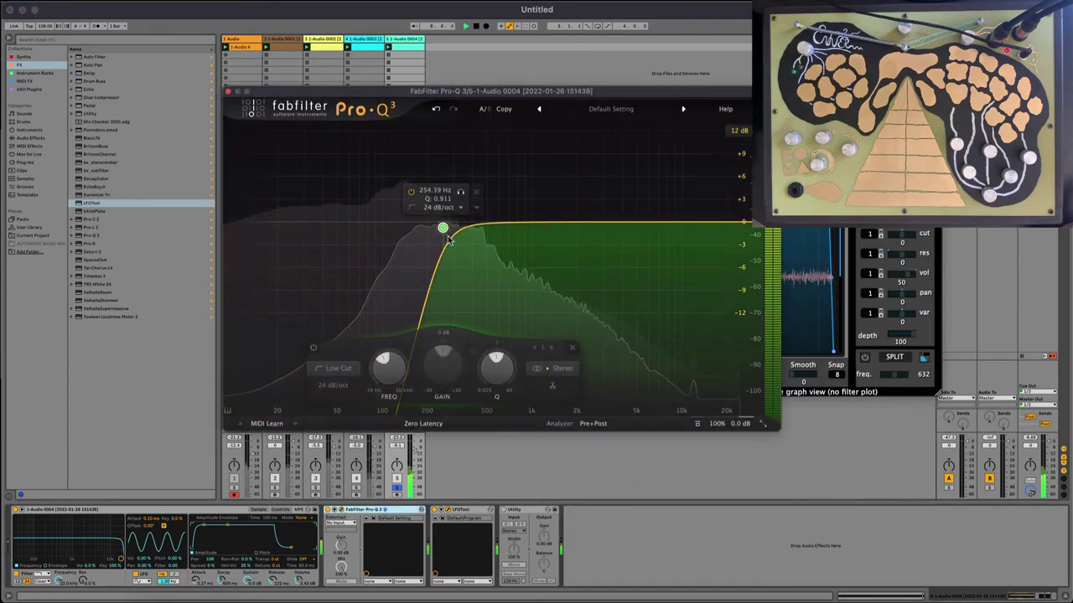
drag(443, 227, 475, 304)
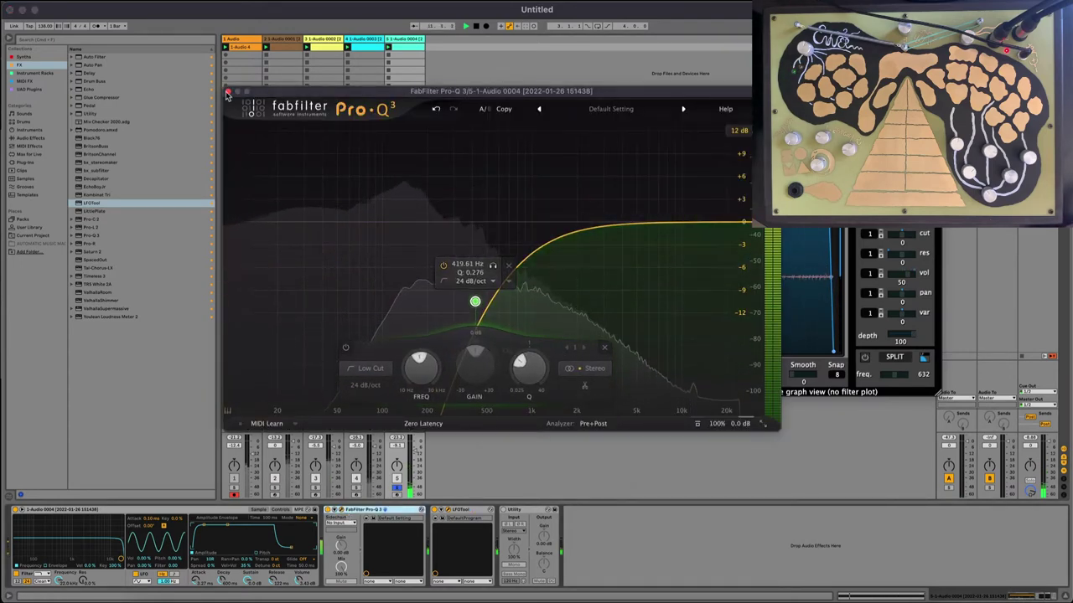
click(228, 91)
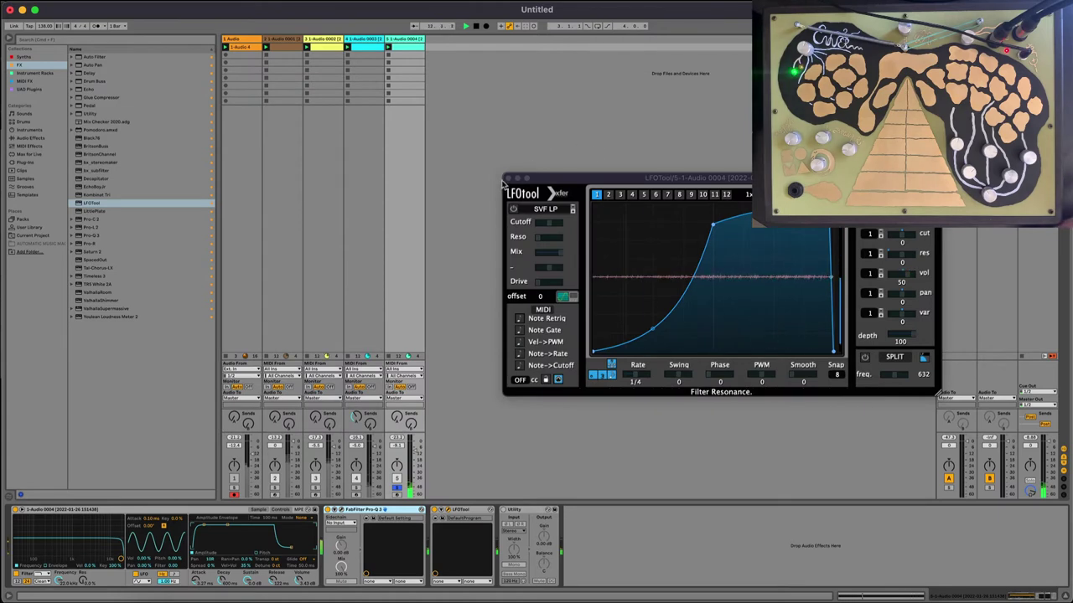
key(super+w)
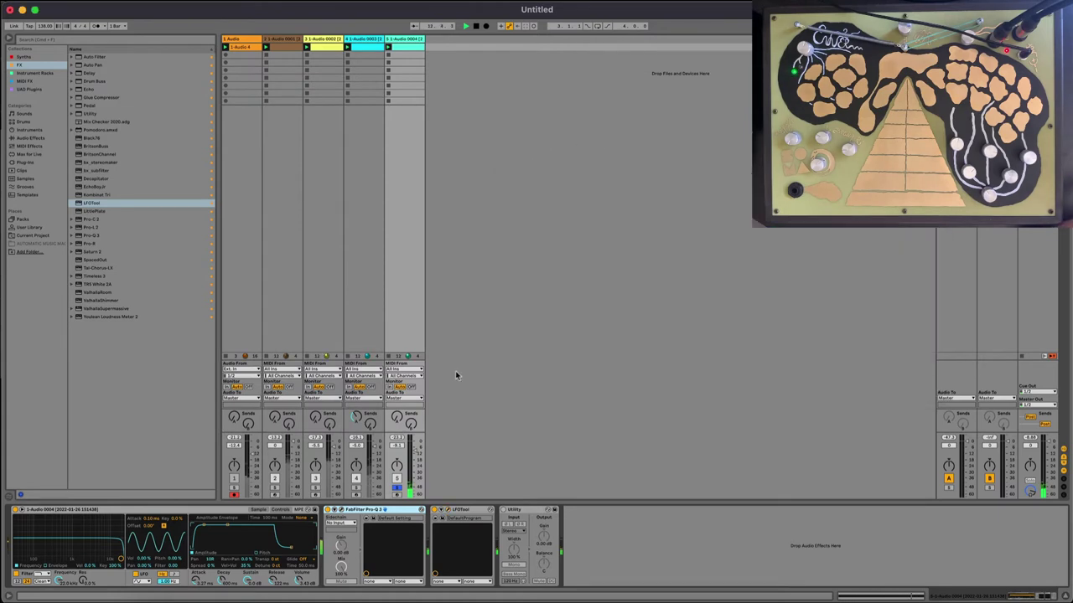
click(397, 490)
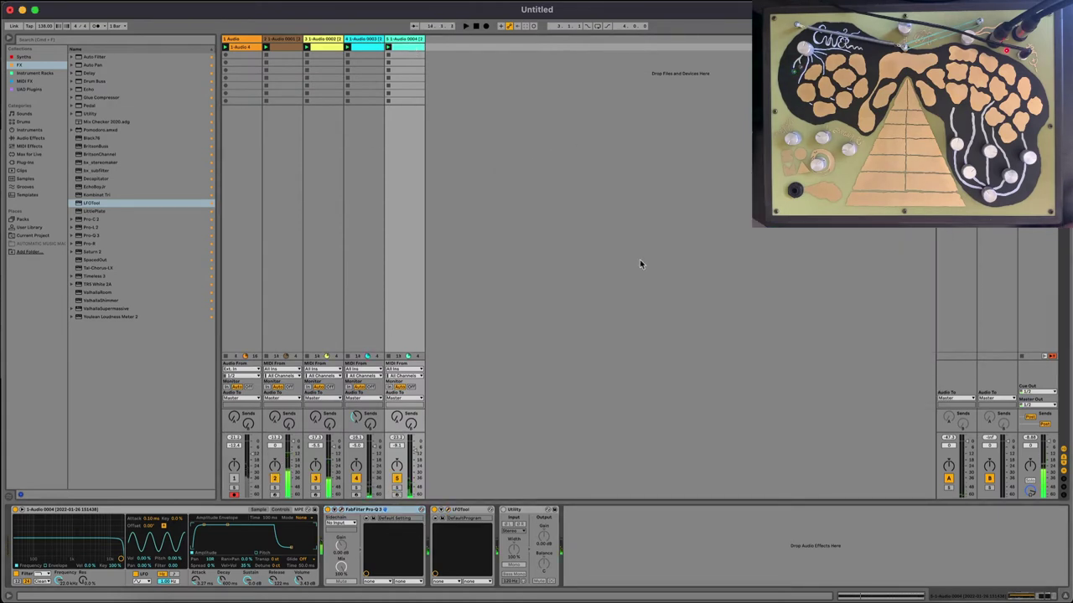
Lengthen the fifth track's clip loop to four bars, extend the C1 note across it and play the mix
click(867, 597)
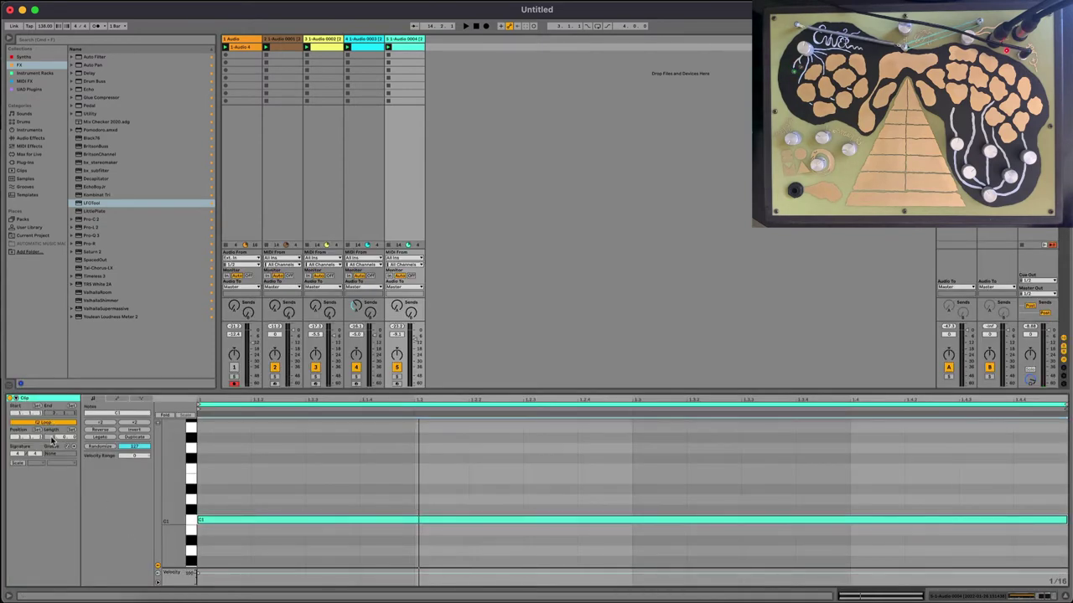
drag(52, 437, 52, 424)
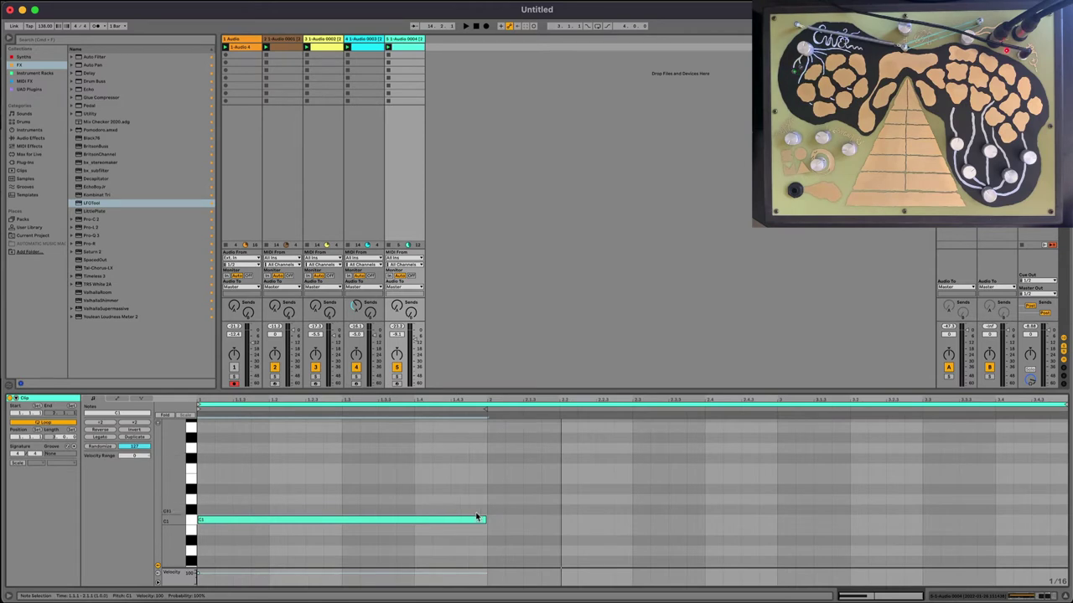
key(minus)
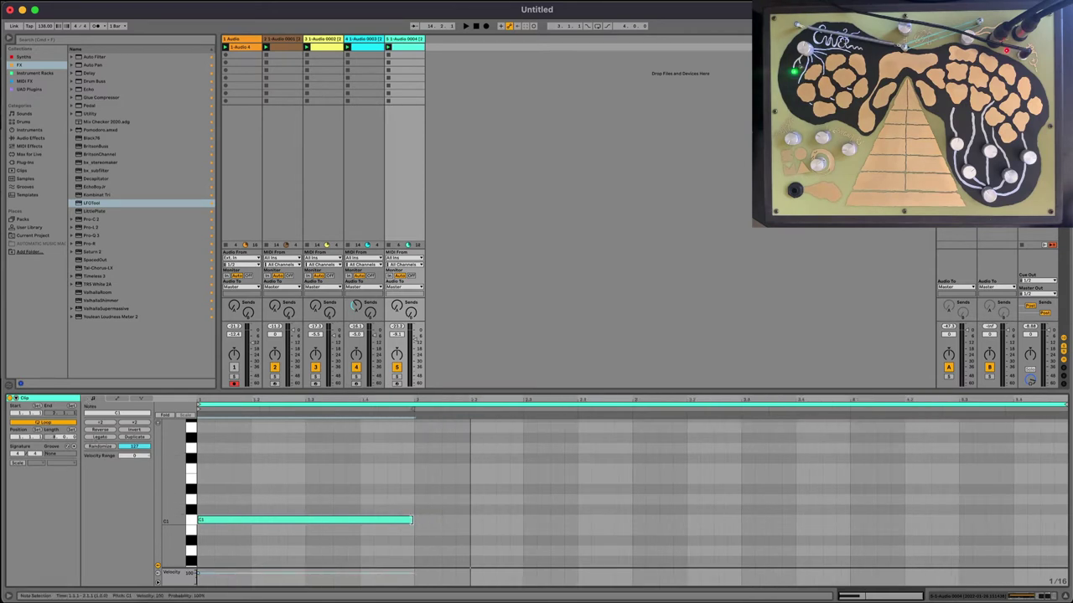
drag(413, 520, 1066, 521)
key(space)
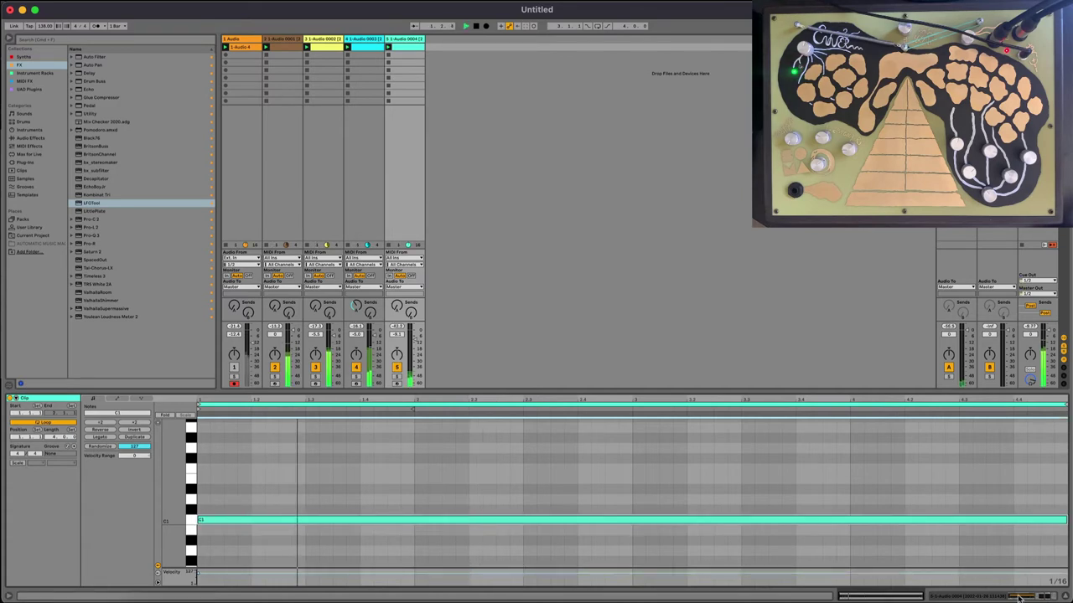
Reduce the third track's clip to three short C3 notes in the first beat, at 1.1.2, 1.1.3 and 1.1.4
key(shift+Tab)
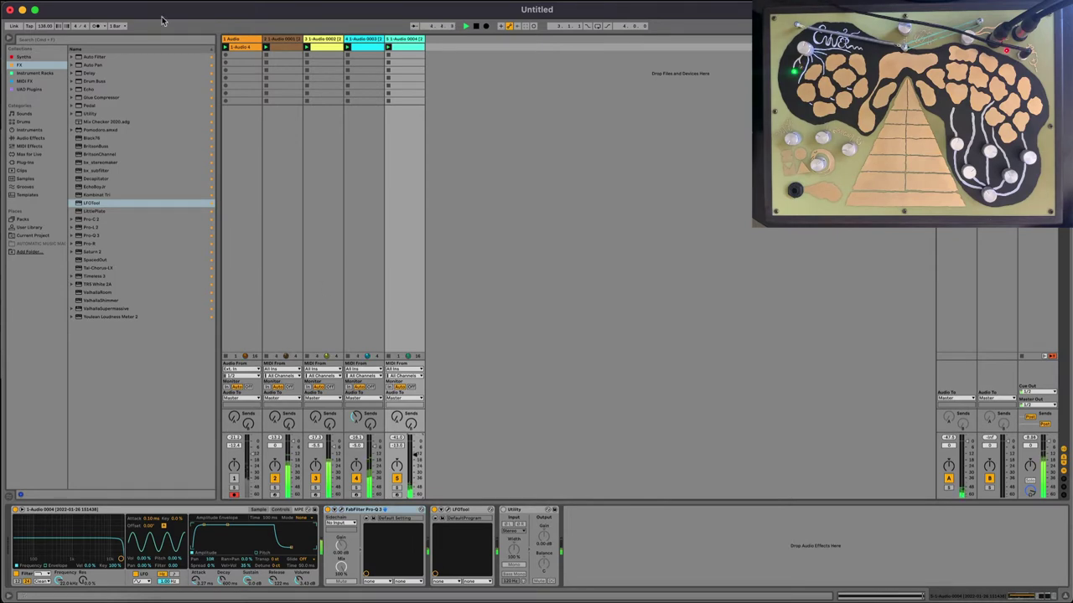
click(320, 48)
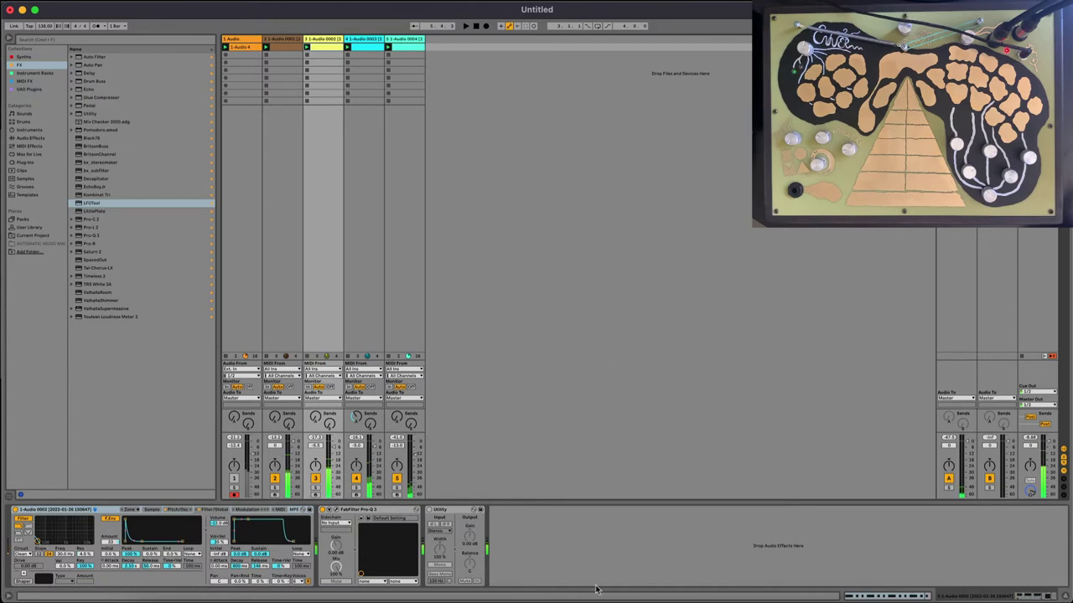
click(878, 595)
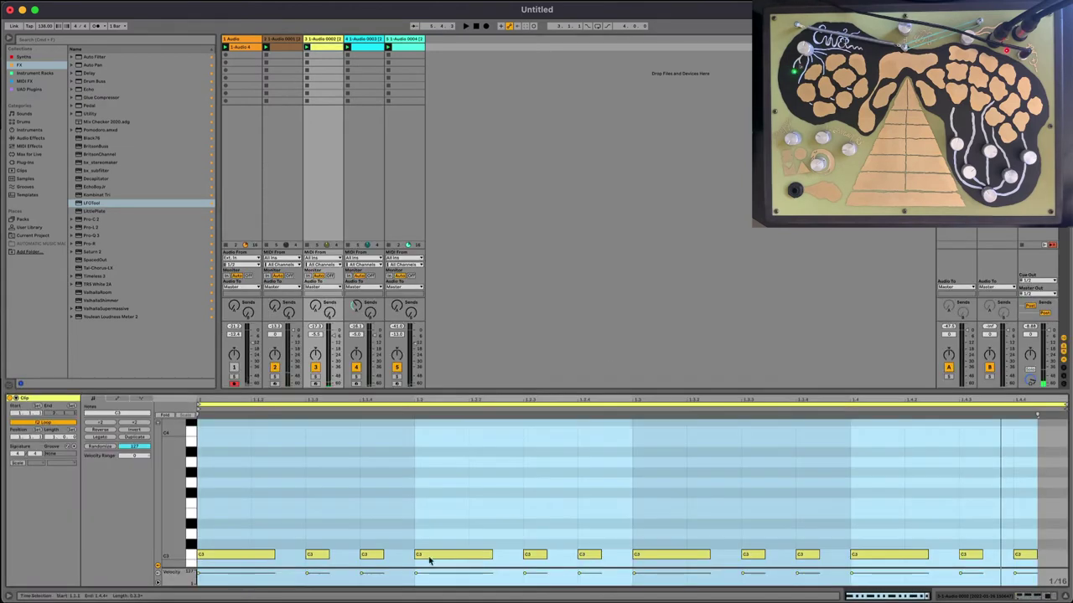
double_click(256, 558)
click(316, 560)
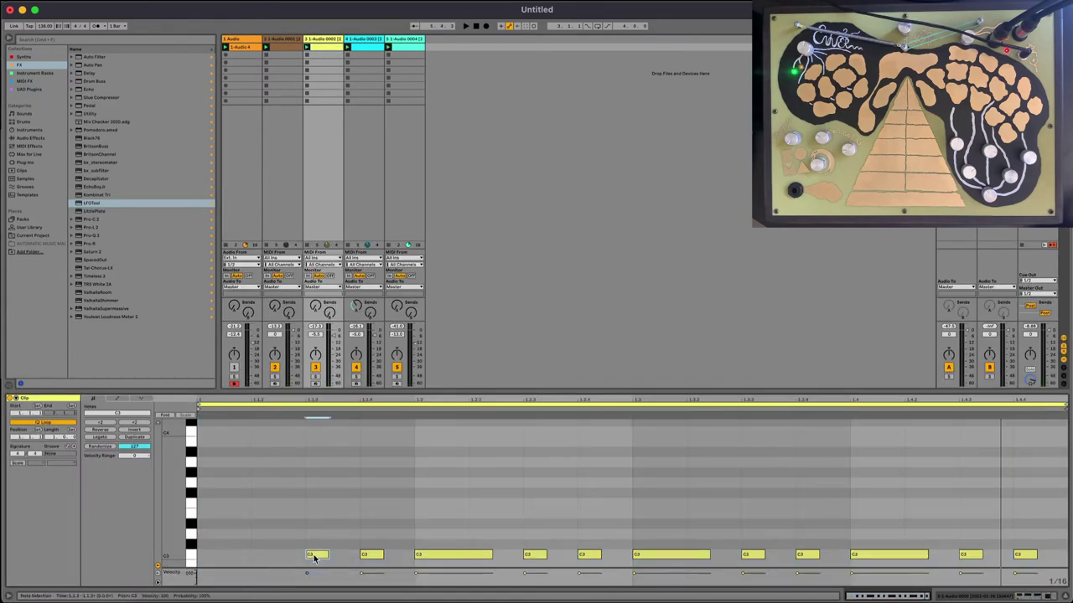
double_click(263, 556)
click(464, 556)
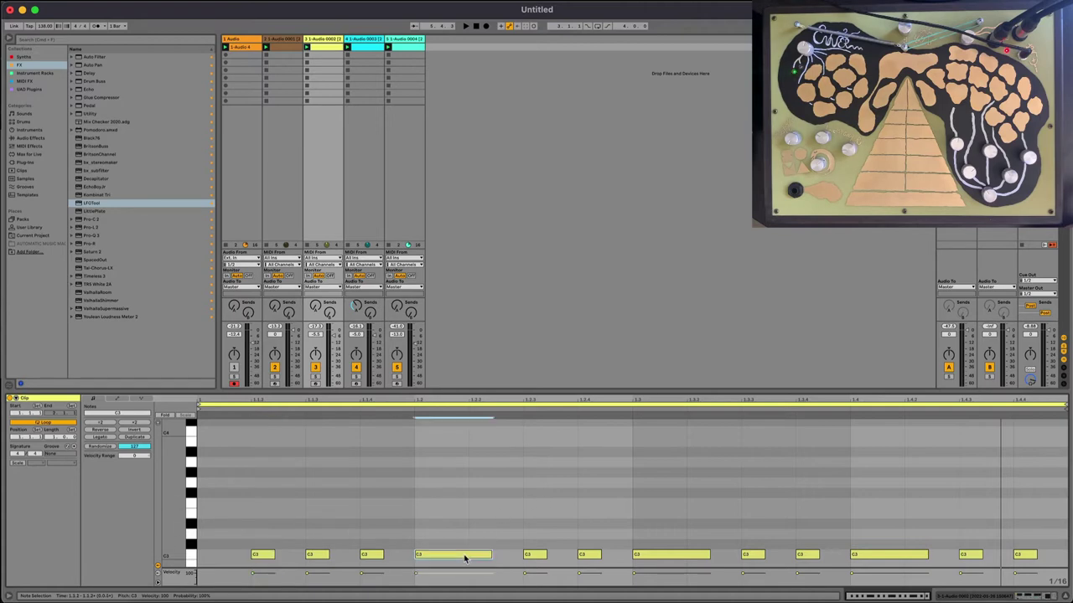
drag(450, 528, 1047, 570)
key(Delete)
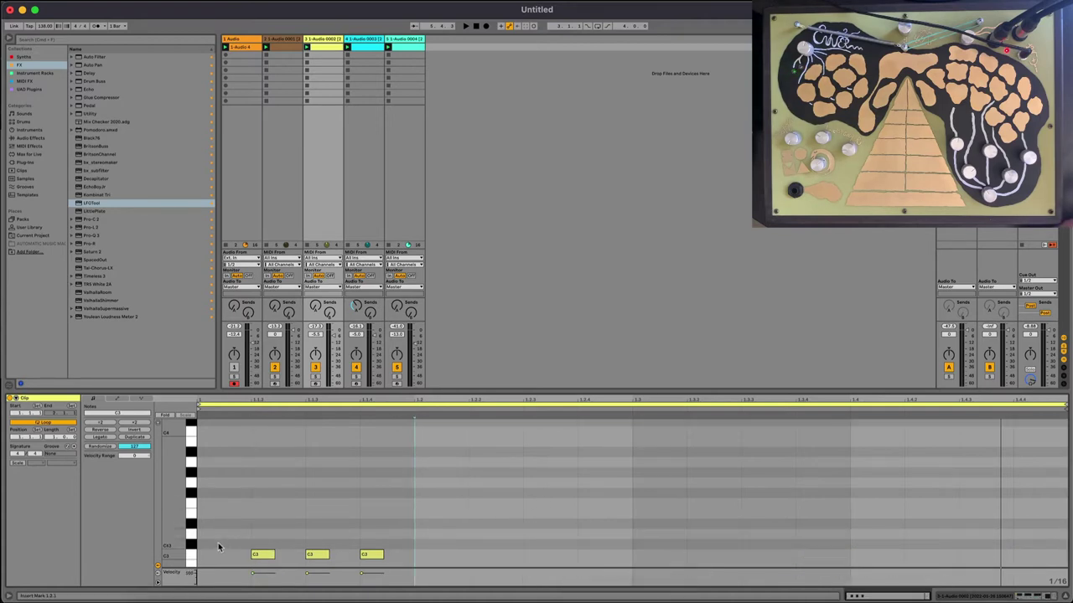
Duplicate the first beat of the third track's clip three times so the short C3 pattern fills the bar
drag(209, 546, 414, 597)
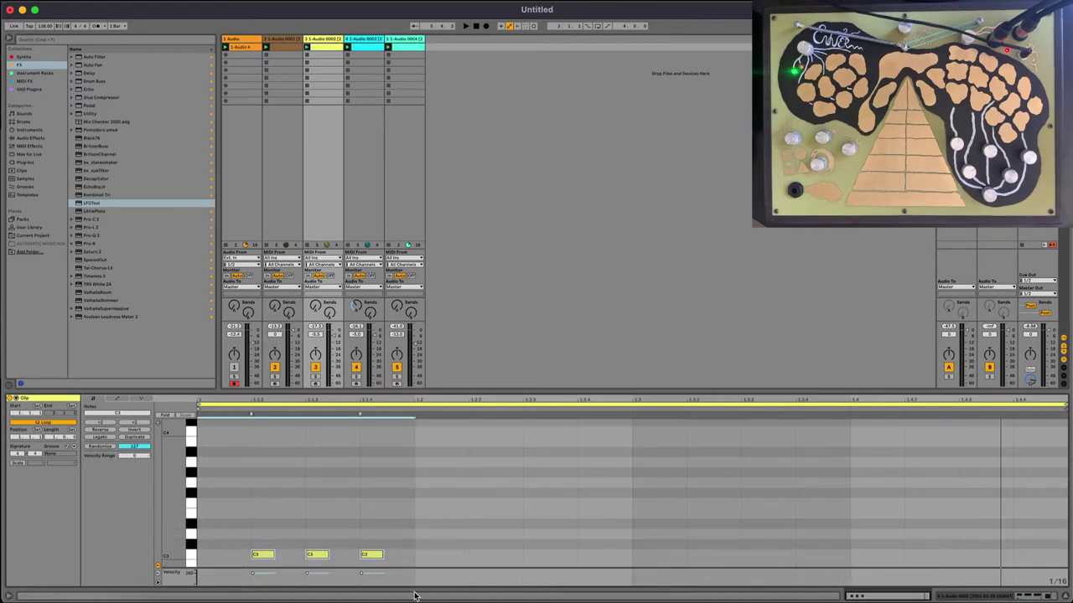
key(super+d)
key(super+d)
key(super+d)
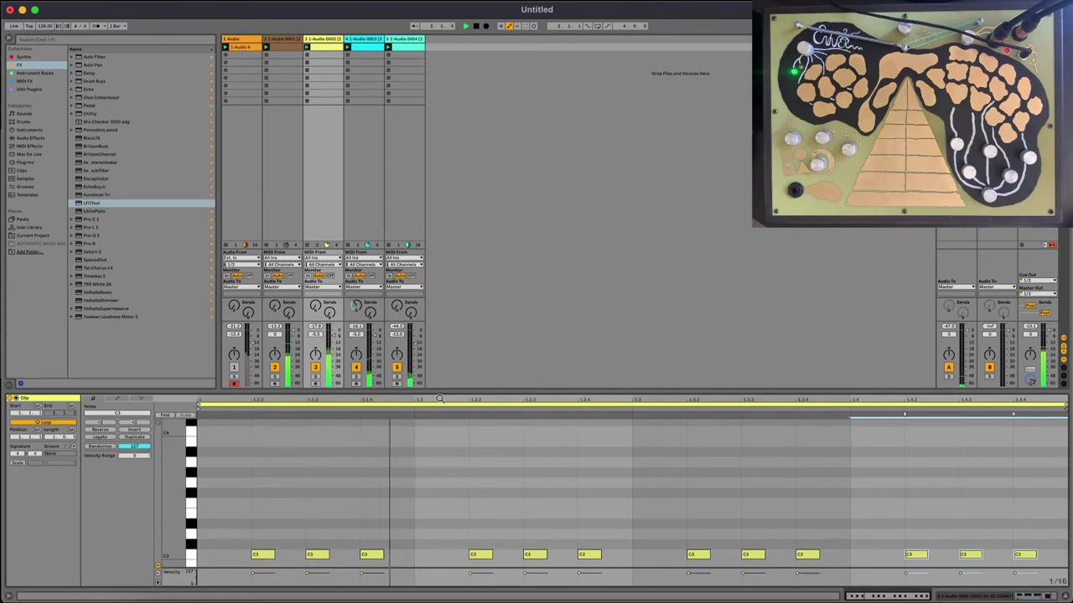
Fold the note editor to the used C3 row, lengthen all notes in the third track's clip slightly, and return to the device view
drag(440, 392, 445, 483)
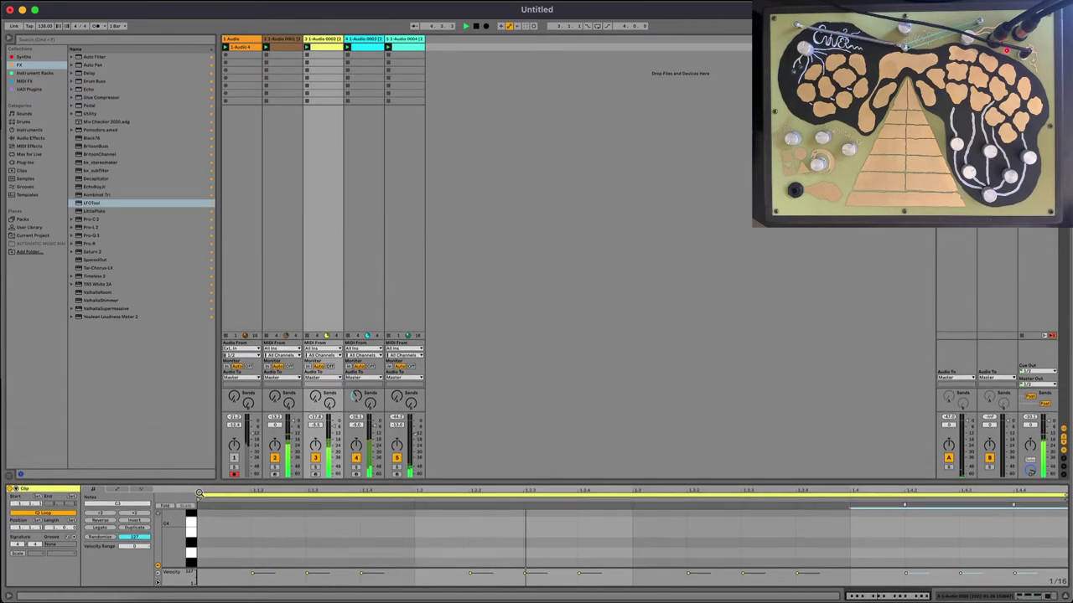
click(165, 505)
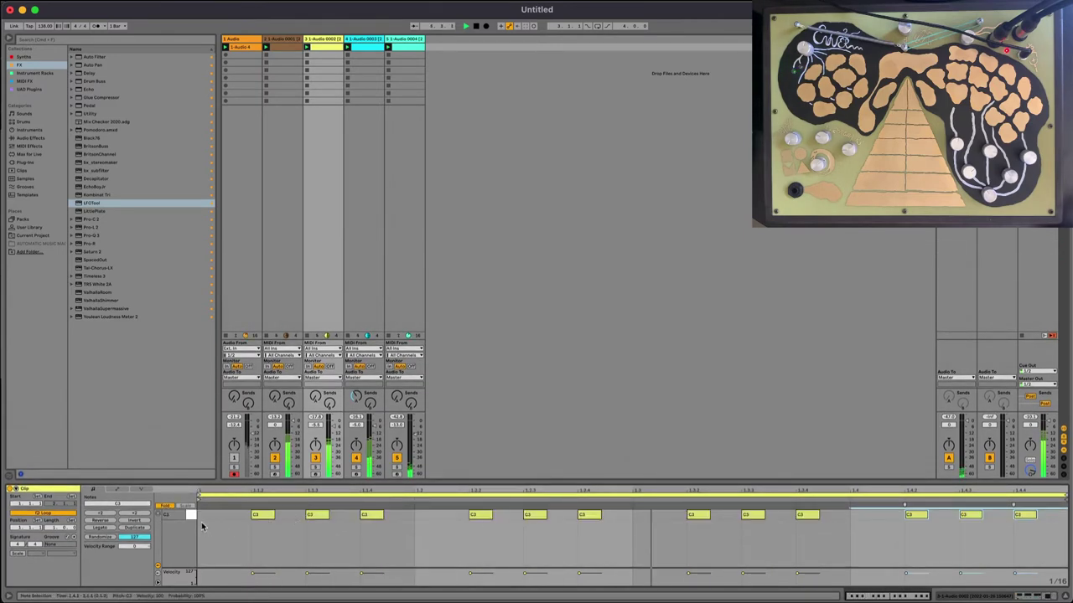
click(191, 513)
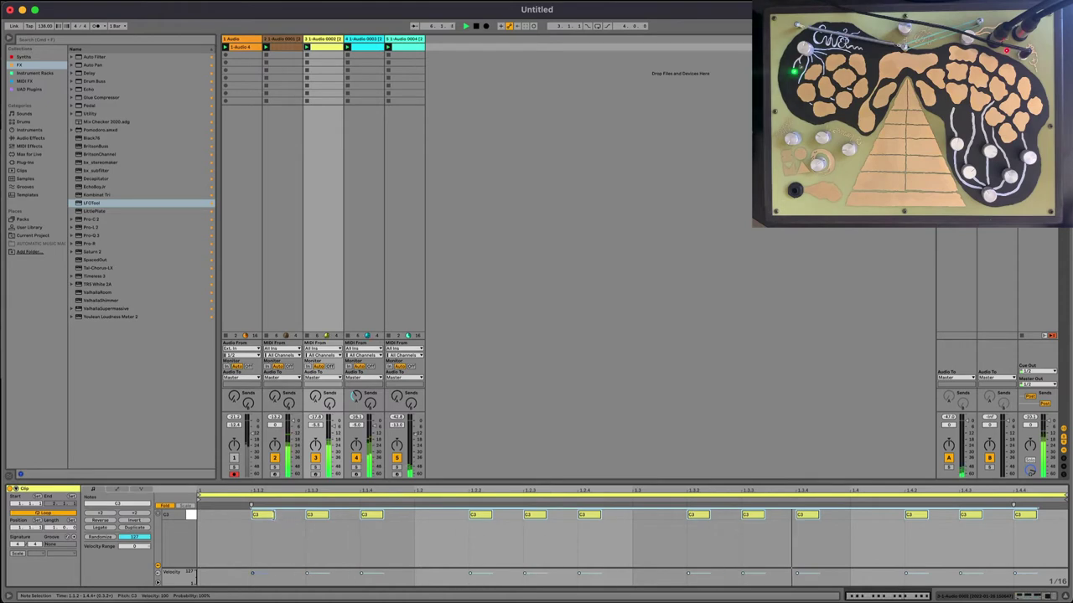
drag(274, 515, 285, 515)
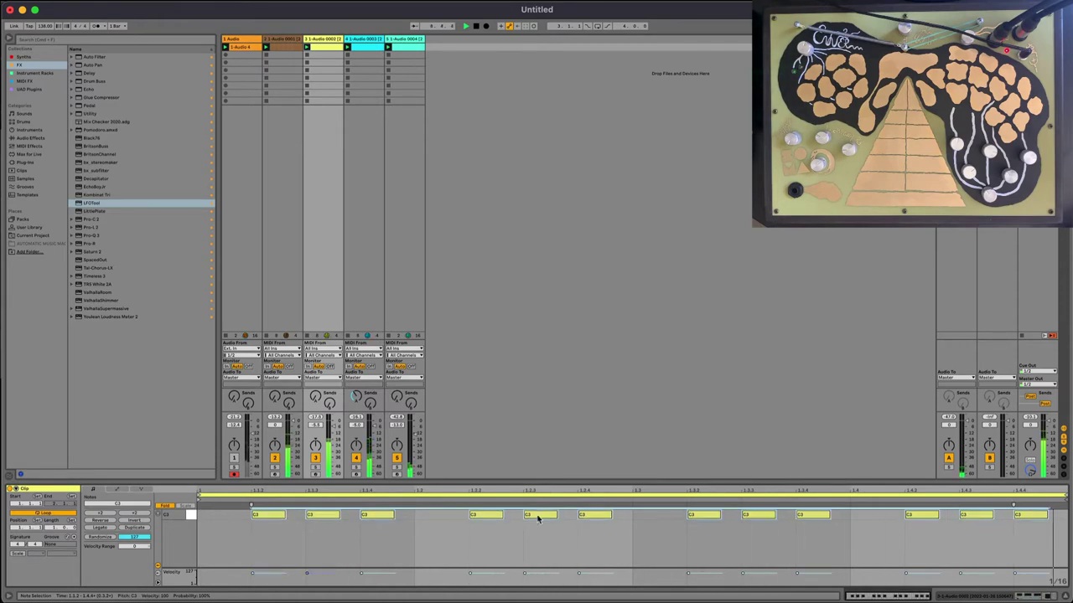
key(shift+Tab)
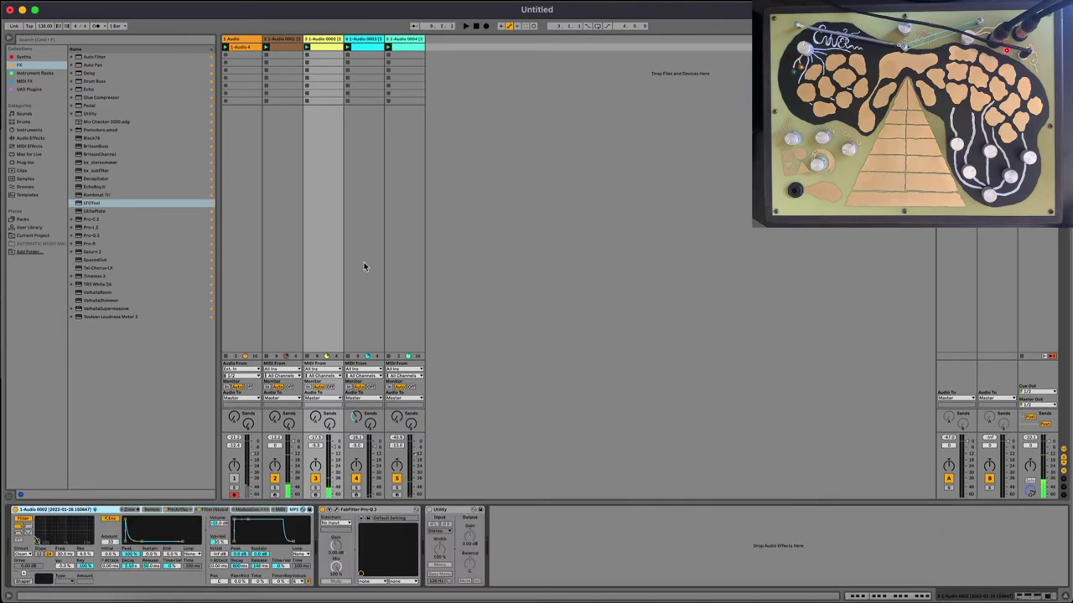
Delete the old recording from the first audio track and add a new MIDI track after the fifth track
click(344, 211)
click(242, 54)
click(242, 48)
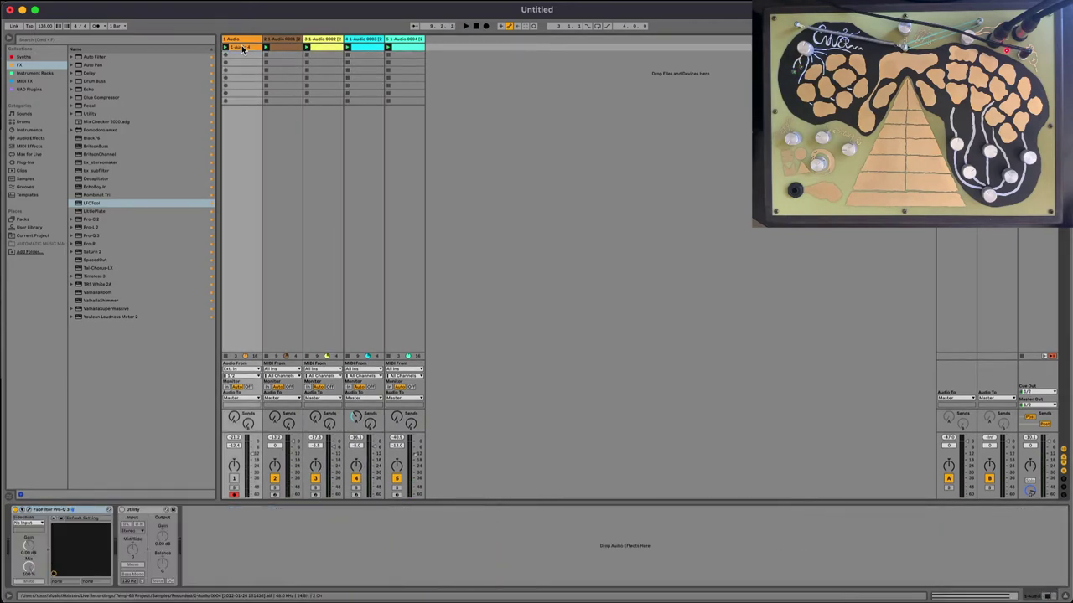
key(Delete)
click(403, 40)
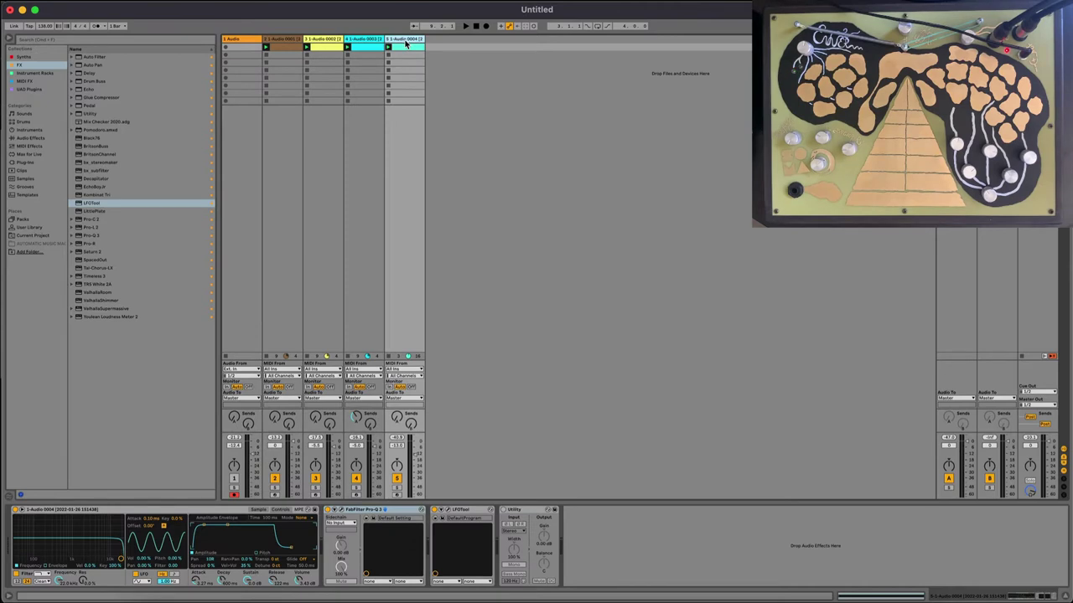
key(super+shift+t)
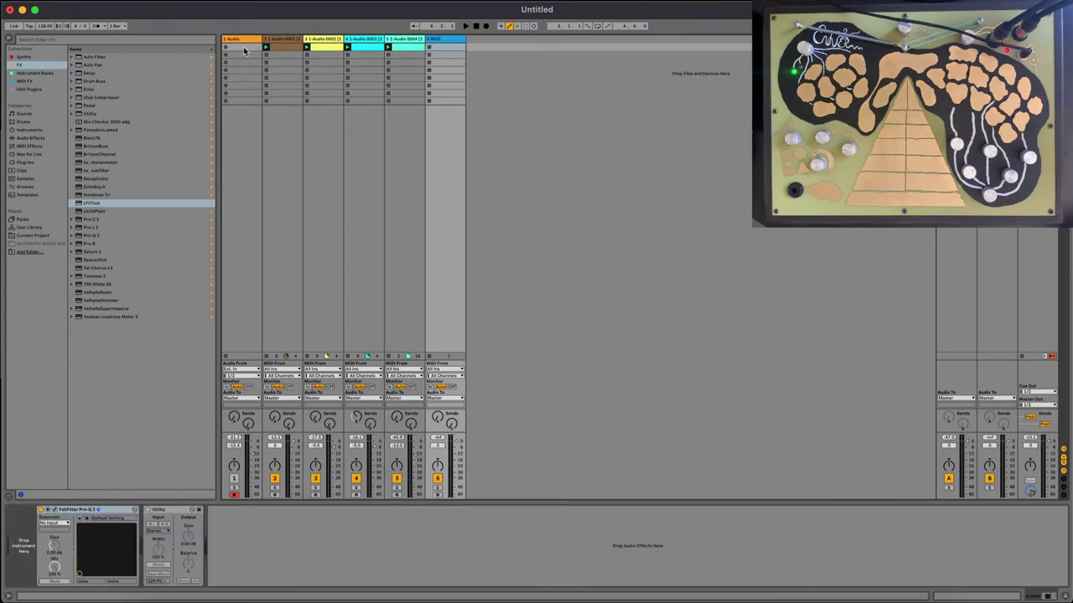
Audition the live synth input soloed, unmute the first track against the playing mix, and briefly solo the fourth track for comparison
click(235, 488)
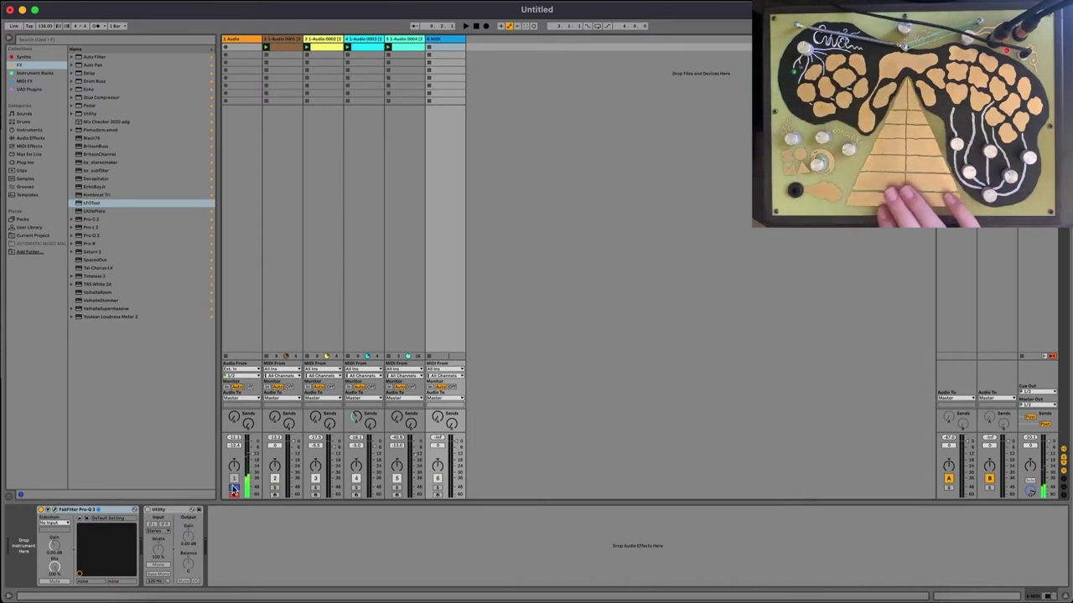
click(232, 485)
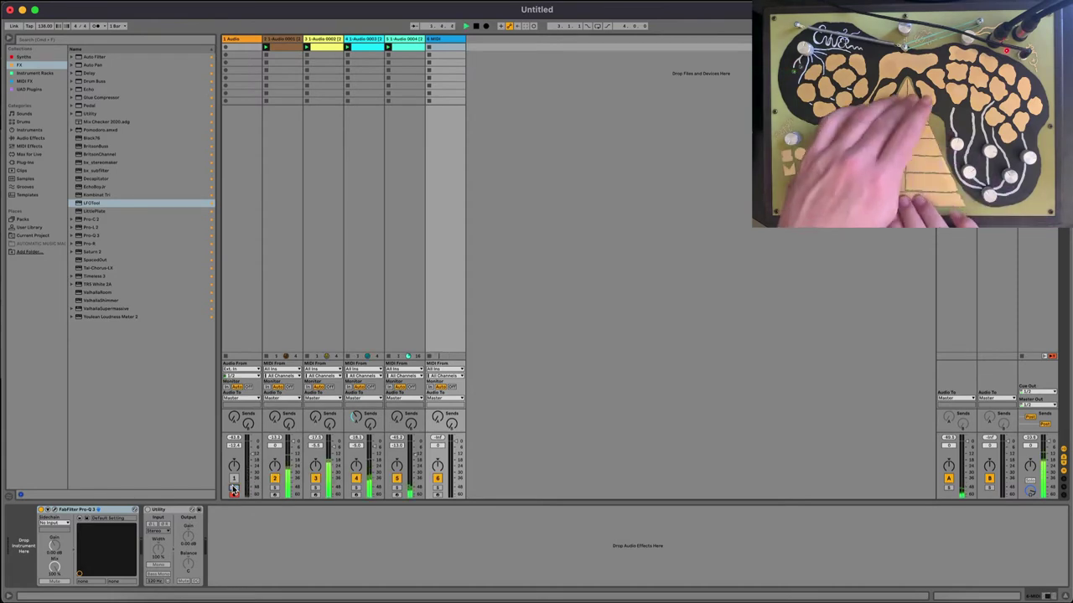
click(234, 479)
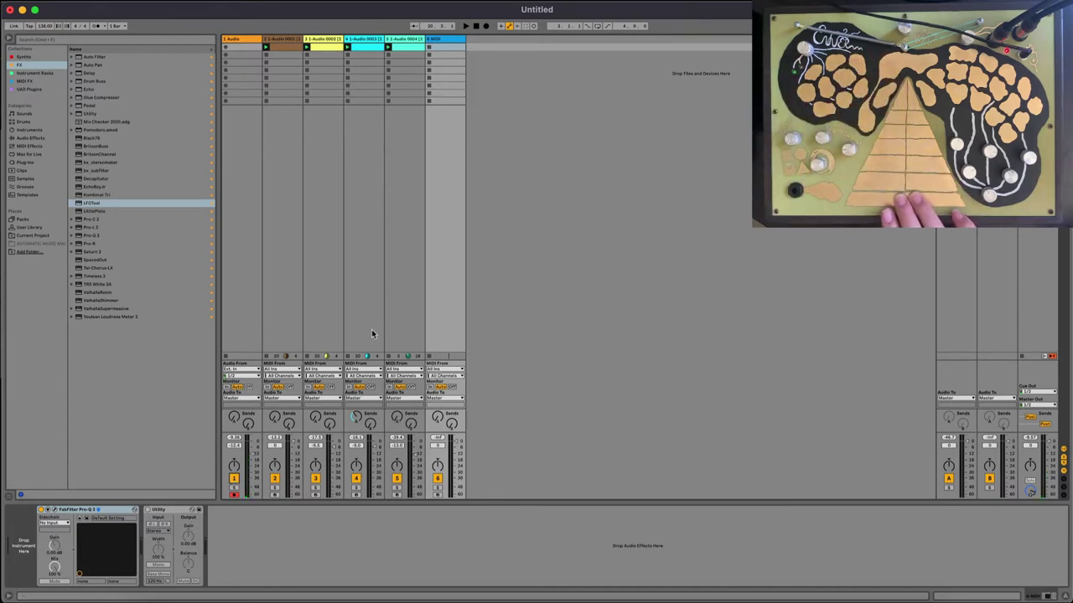
key(space)
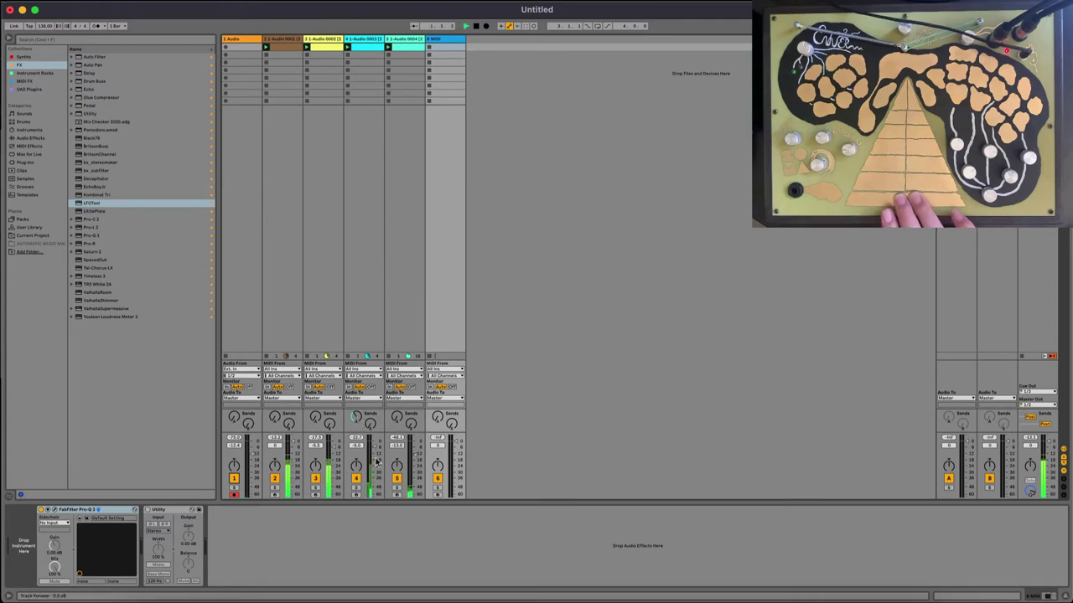
click(356, 488)
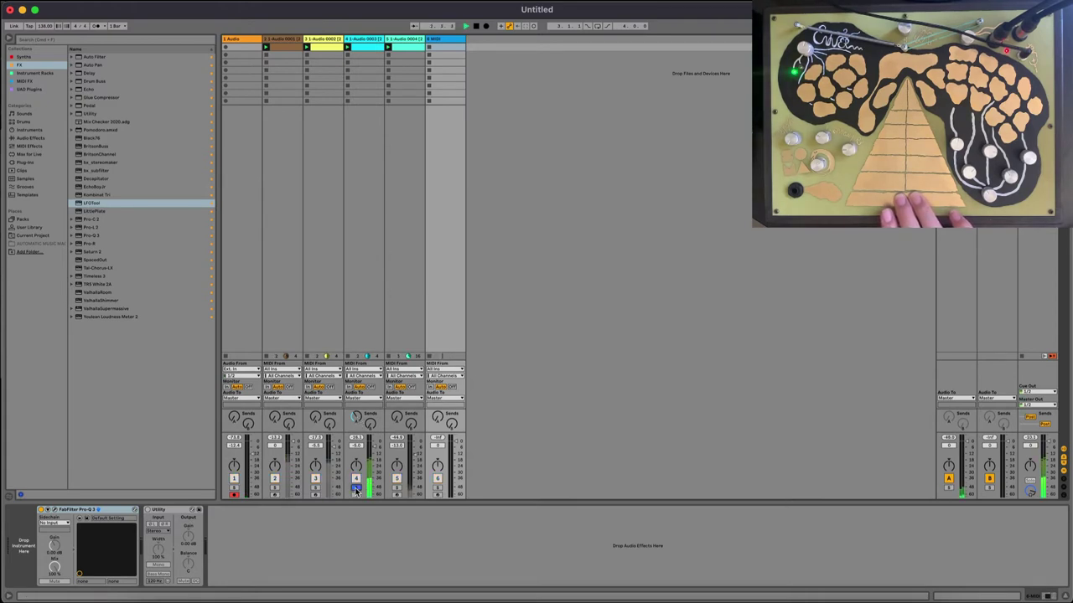
click(356, 488)
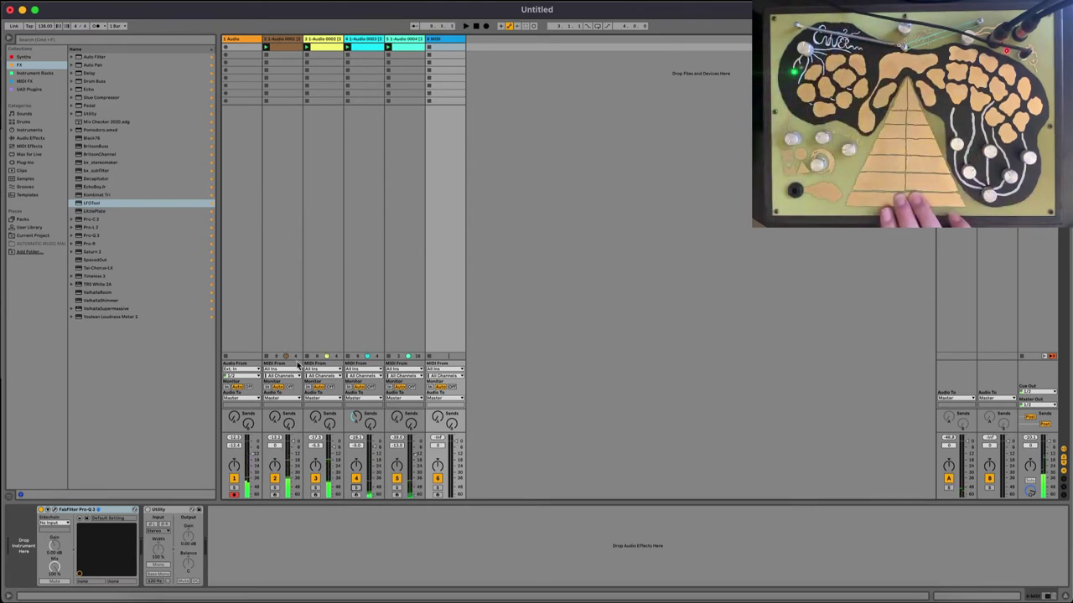
Record a four-bar synth take into the first slot of the audio track and open the clip's waveform
click(227, 49)
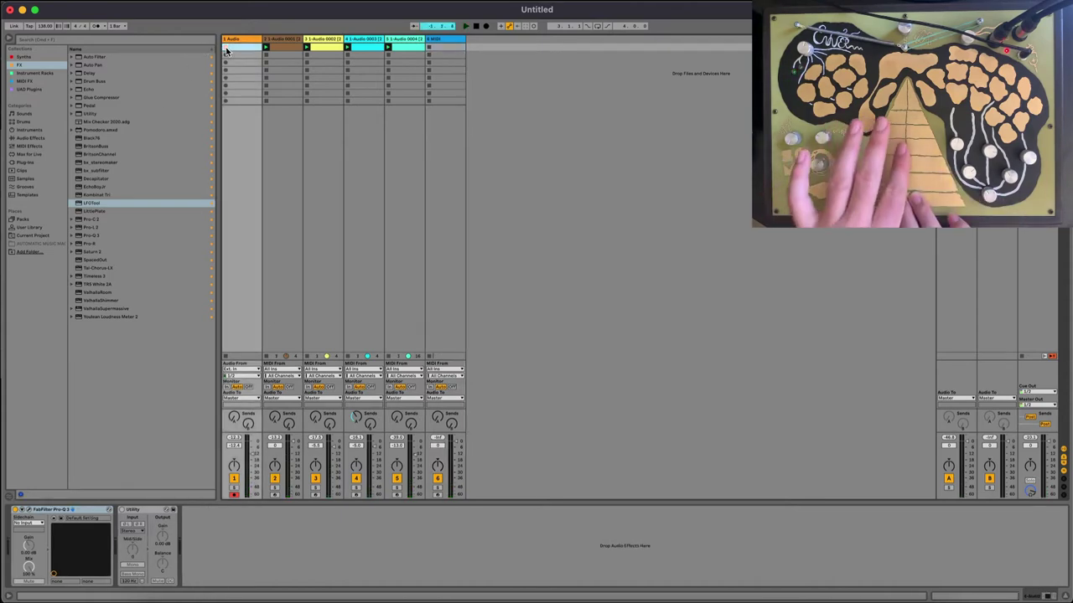
click(227, 49)
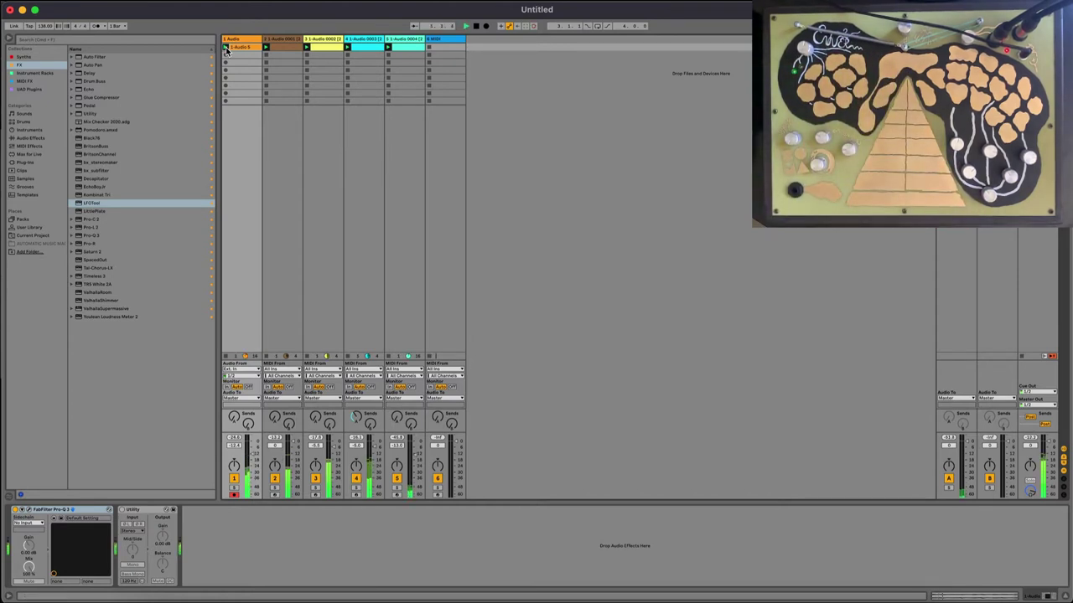
click(954, 596)
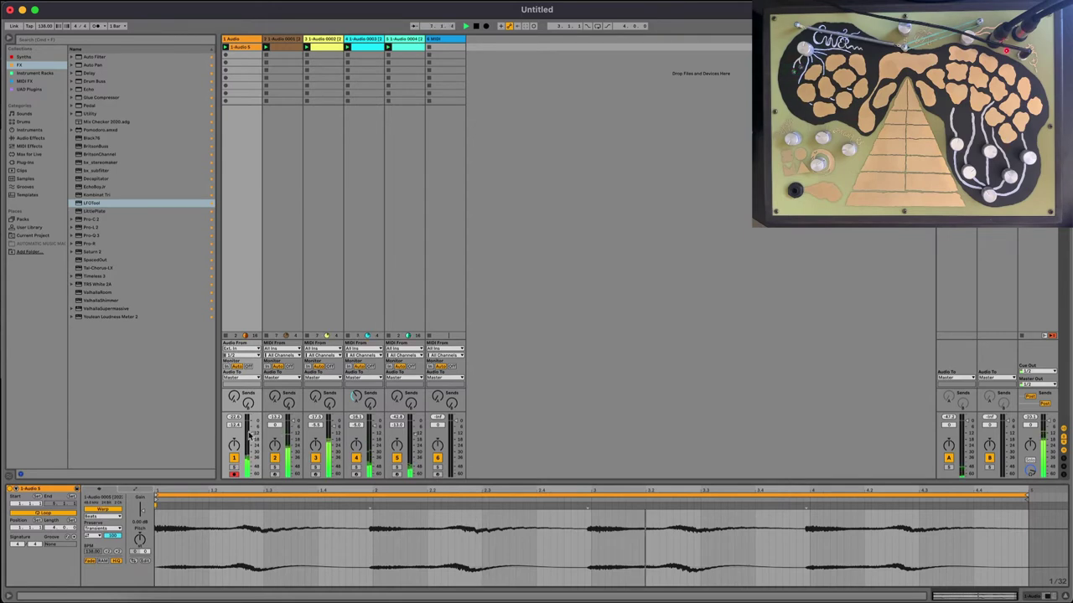
Move the recorded audio track to just before the empty MIDI track and unsolo it
click(1047, 595)
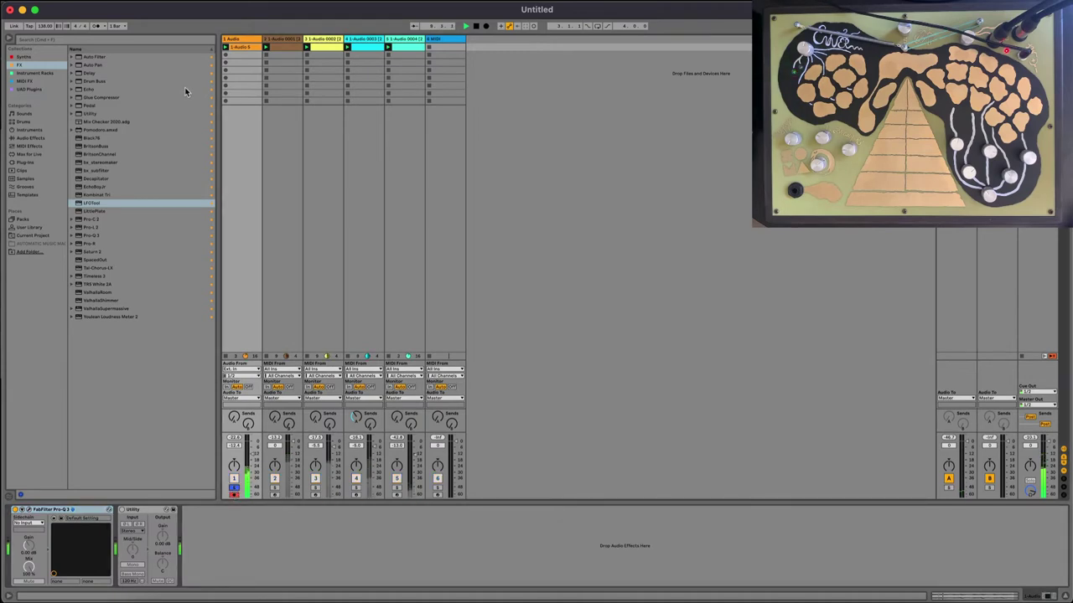
drag(238, 40, 424, 42)
click(398, 490)
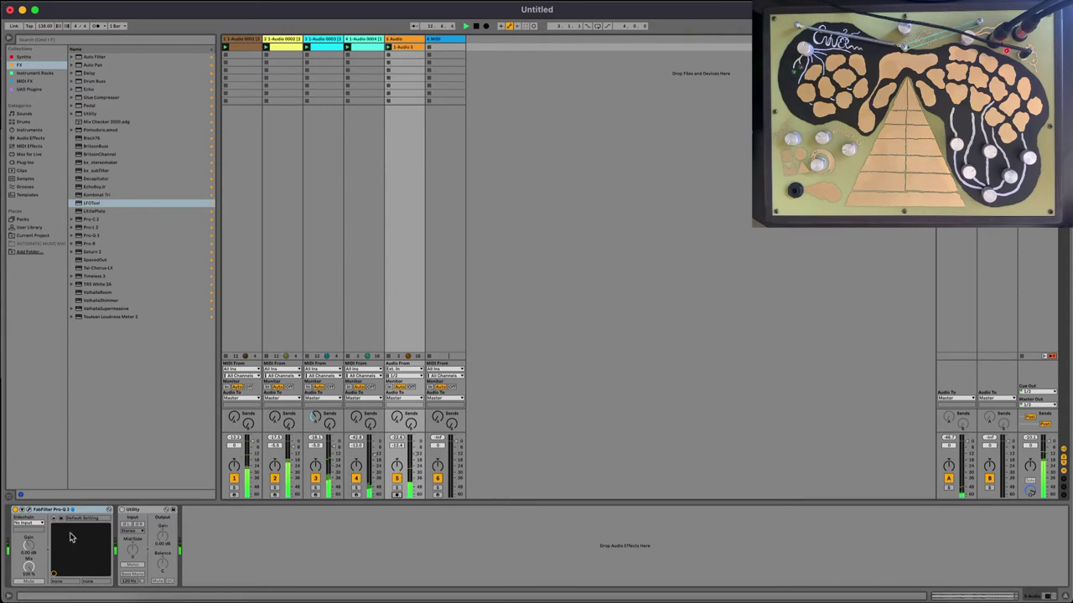
Add a 12 dB/oct low cut at about 895 Hz with Q about 1.03 in the audio track's Pro-Q 3, then solo the track
click(28, 509)
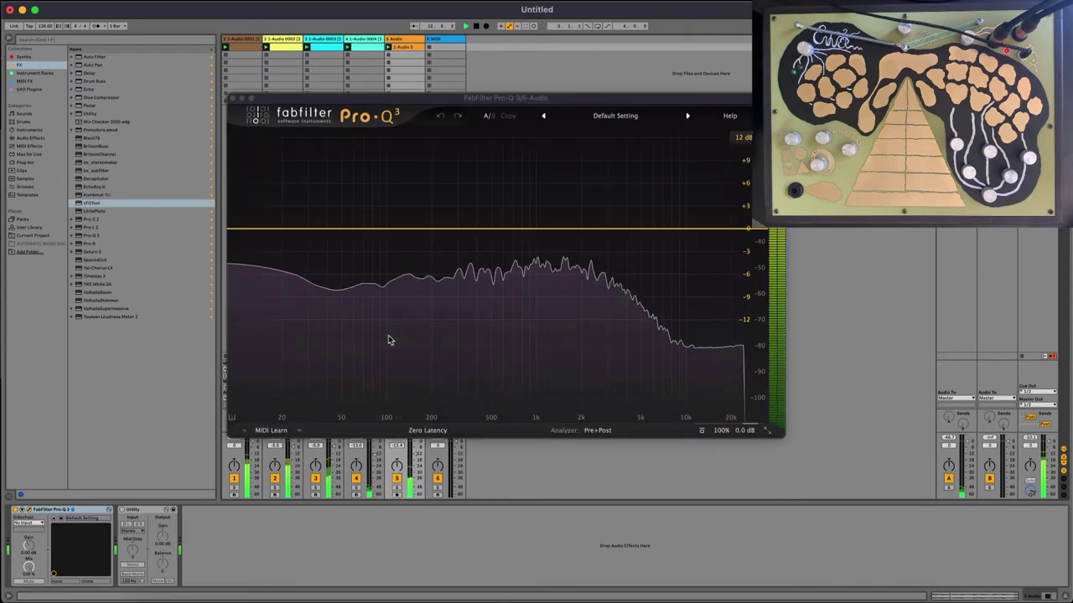
click(455, 229)
click(424, 210)
click(465, 221)
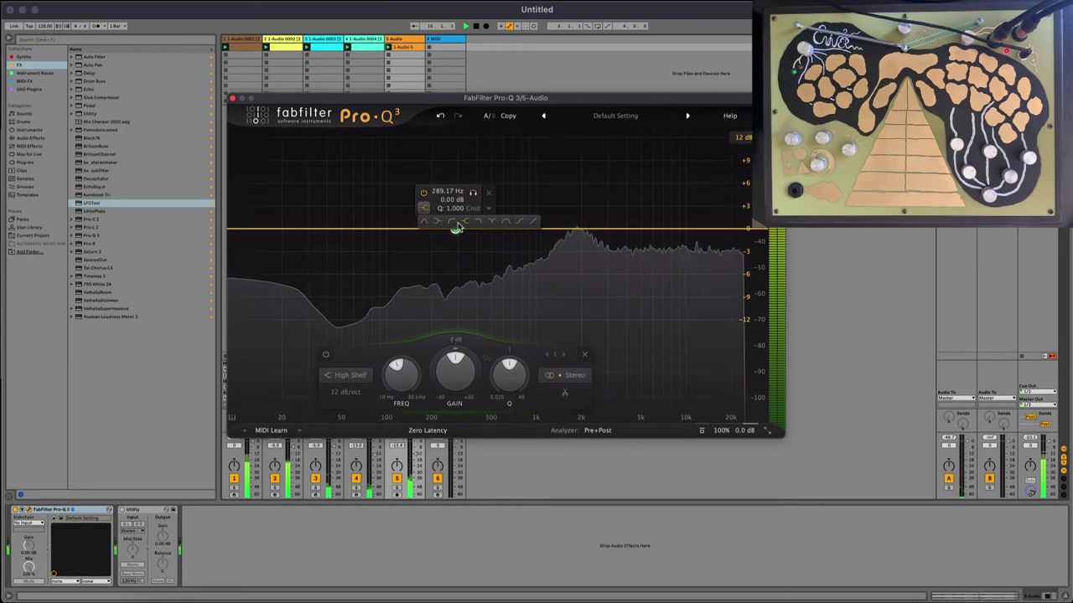
click(423, 207)
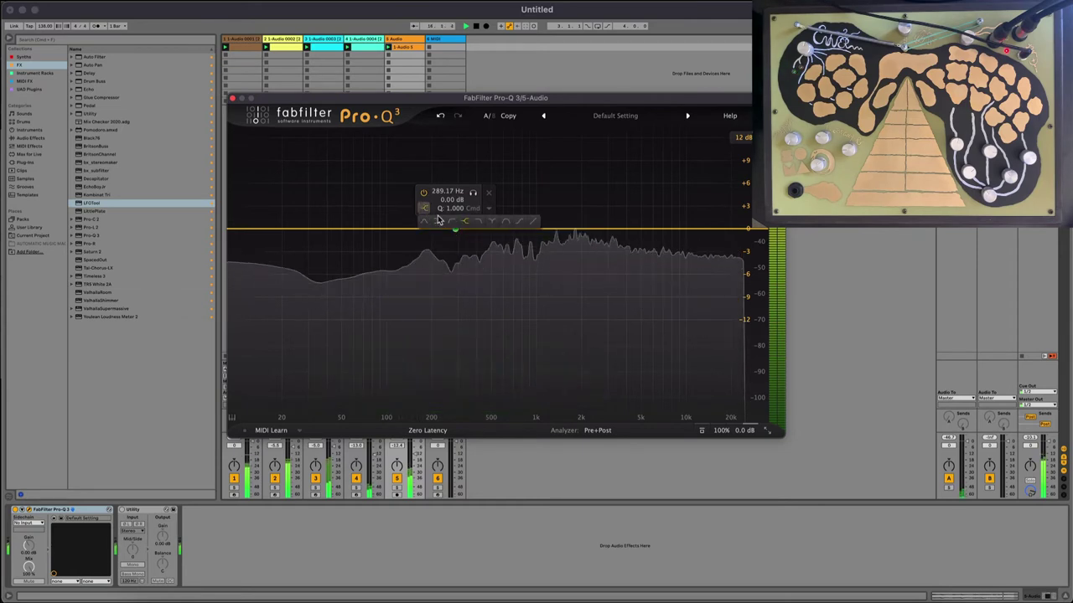
click(451, 221)
drag(455, 229, 529, 228)
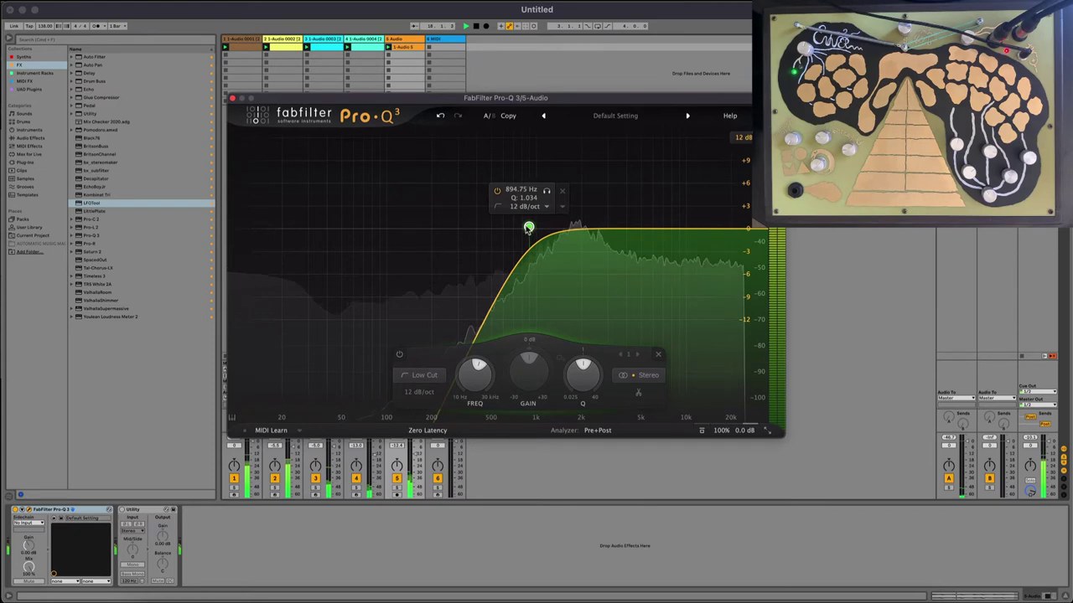
click(232, 98)
click(401, 486)
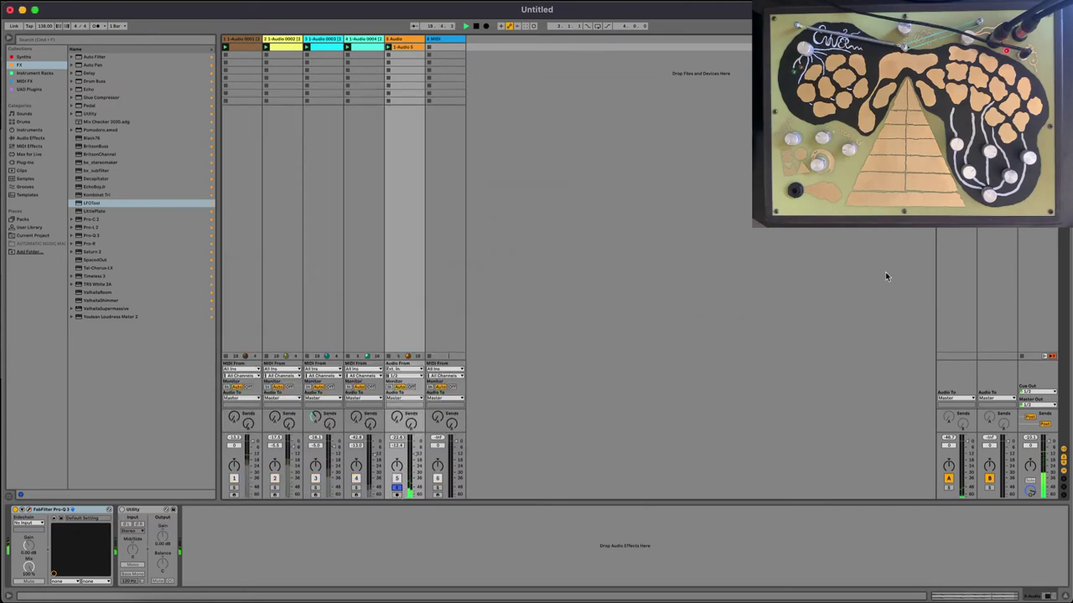
Clear the effect chain of return track B by removing its Delay
click(999, 461)
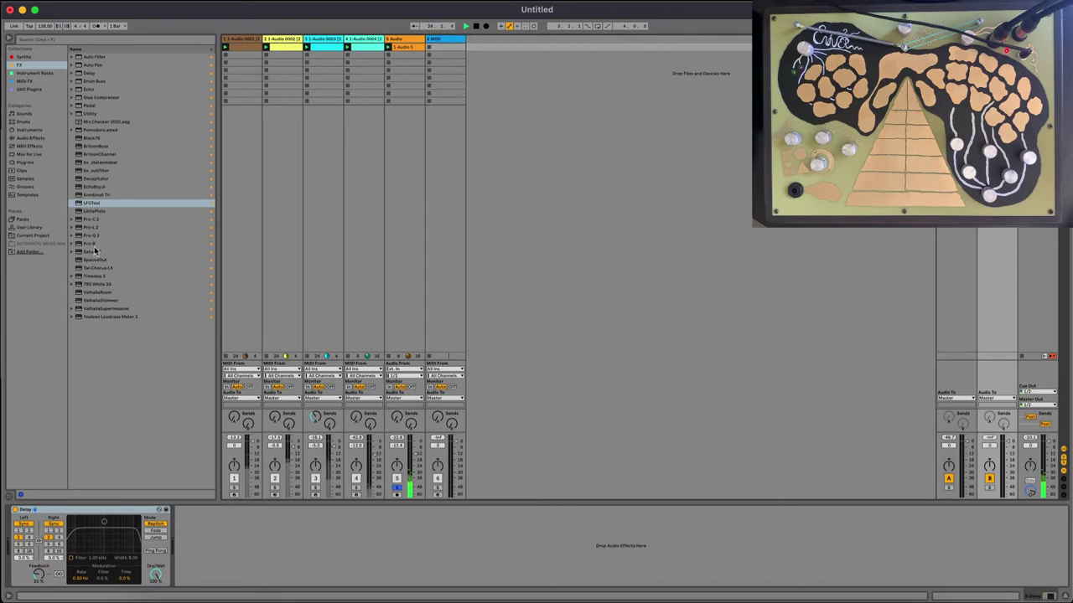
double_click(93, 98)
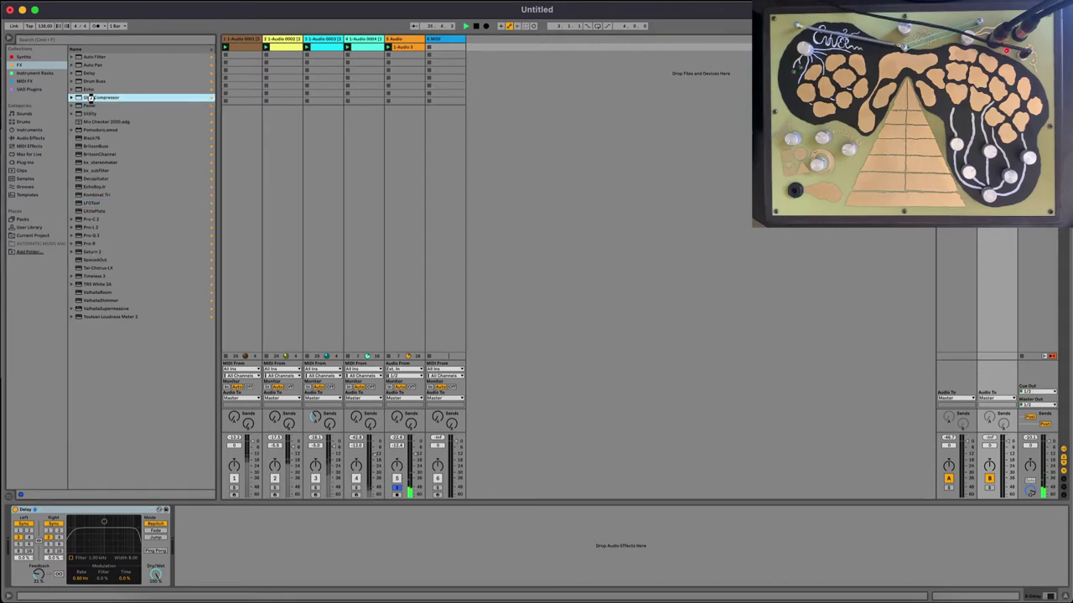
click(105, 519)
key(Delete)
key(Delete)
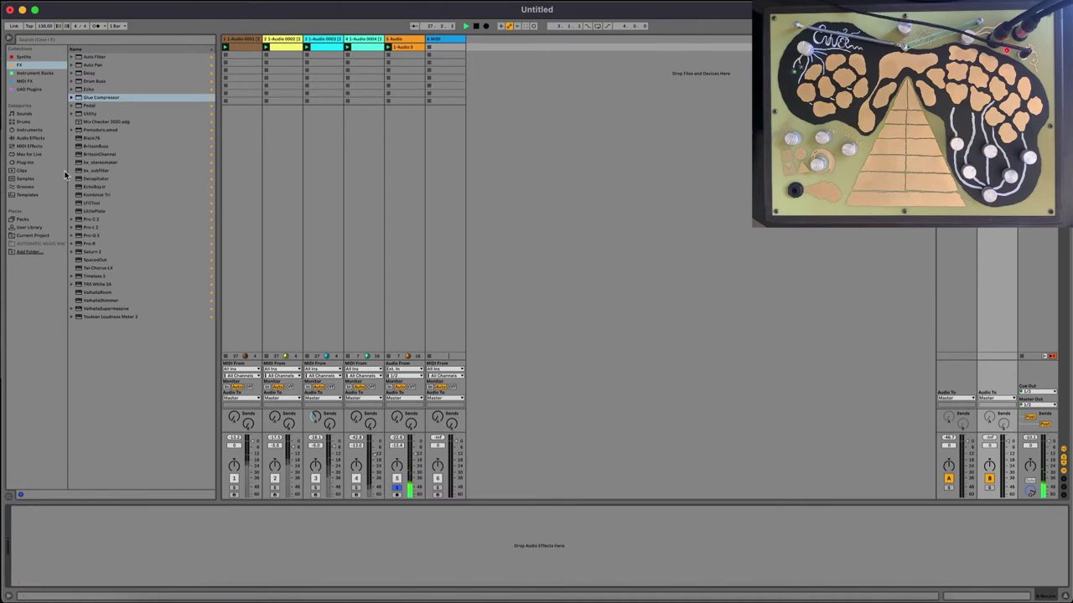
Load Echo on return track B at 100% dry/wet and raise the fifth track's send B
double_click(94, 88)
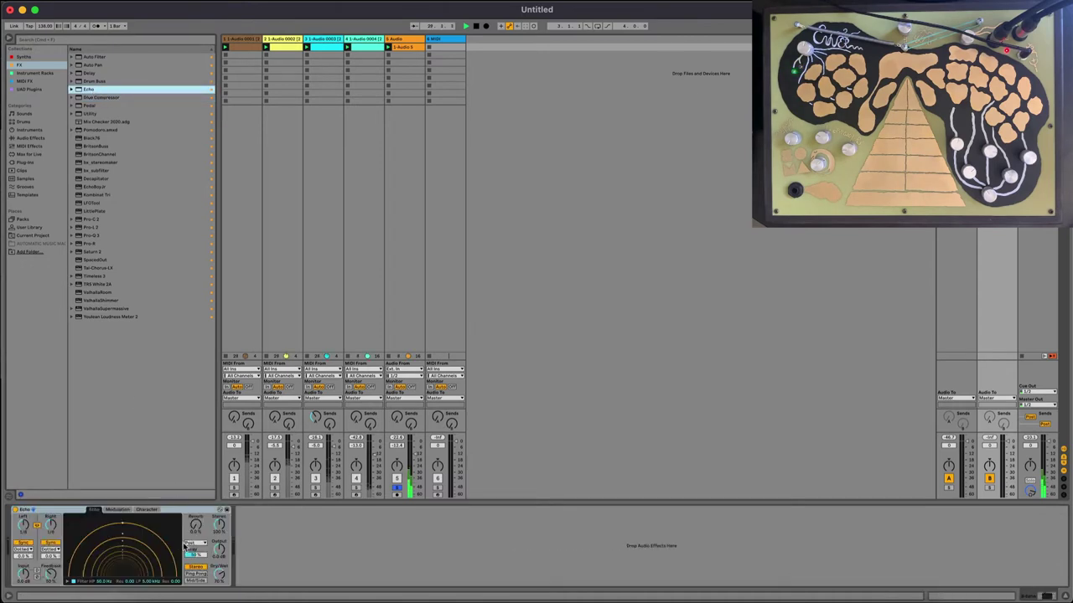
click(222, 578)
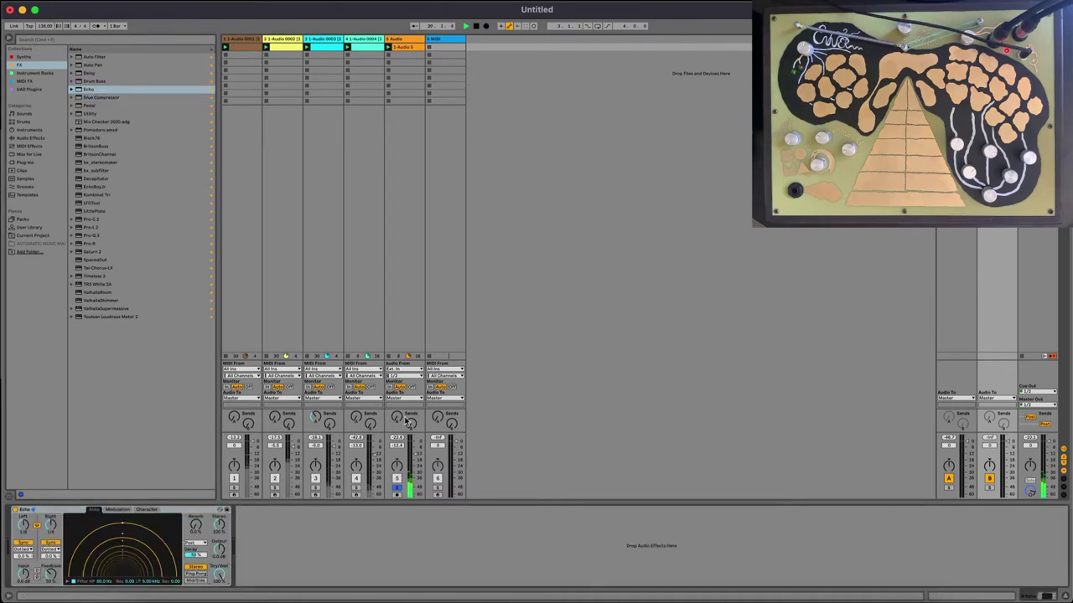
drag(411, 424, 411, 394)
right_click(198, 528)
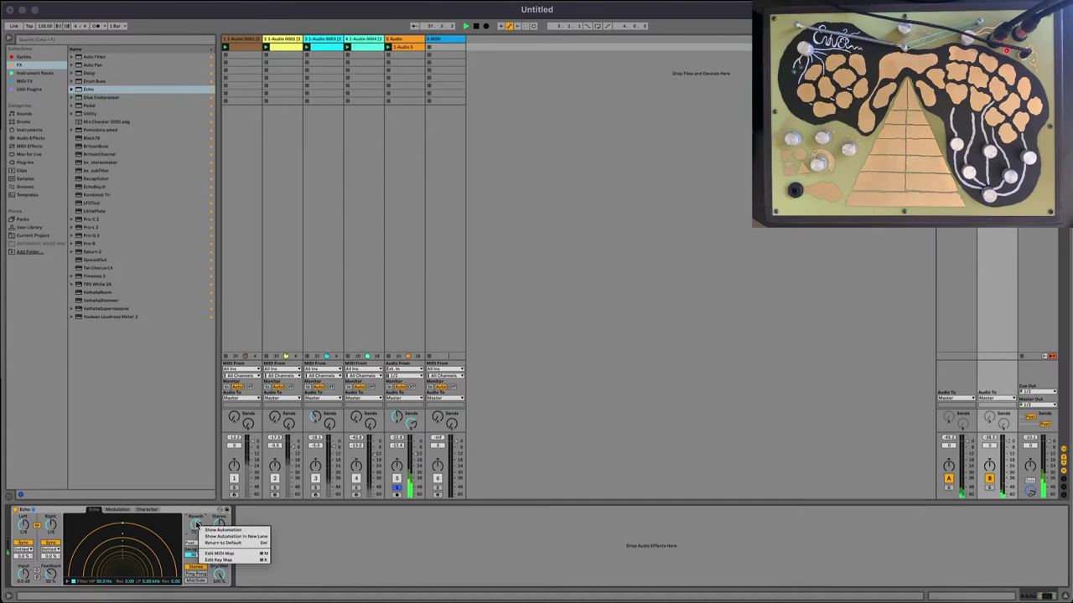
key(Escape)
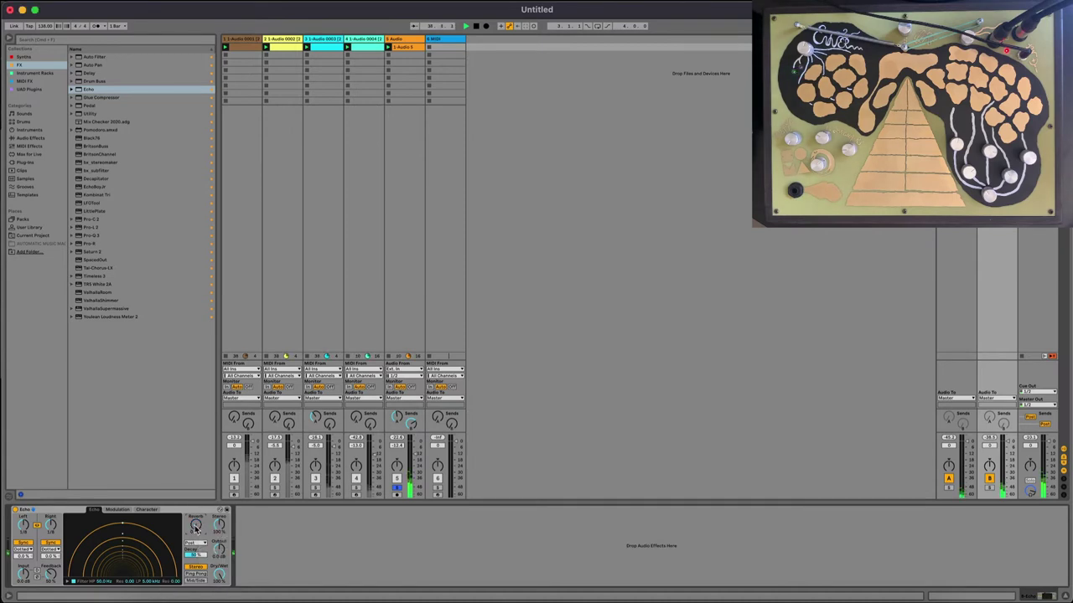
Filter Echo with high-pass at 181 Hz and low-pass at 11.3 kHz, switch it to Ping Pong and reduce its stereo width
click(68, 582)
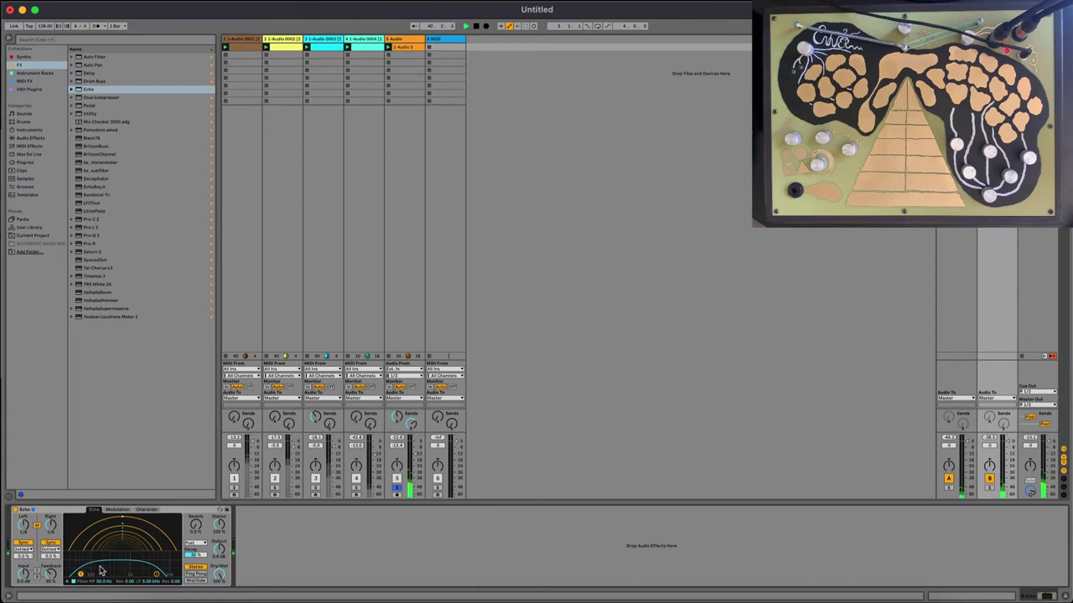
drag(81, 578, 99, 563)
mouse_move(156, 574)
mouse_down()
mouse_move(138, 567)
mouse_move(168, 568)
mouse_up()
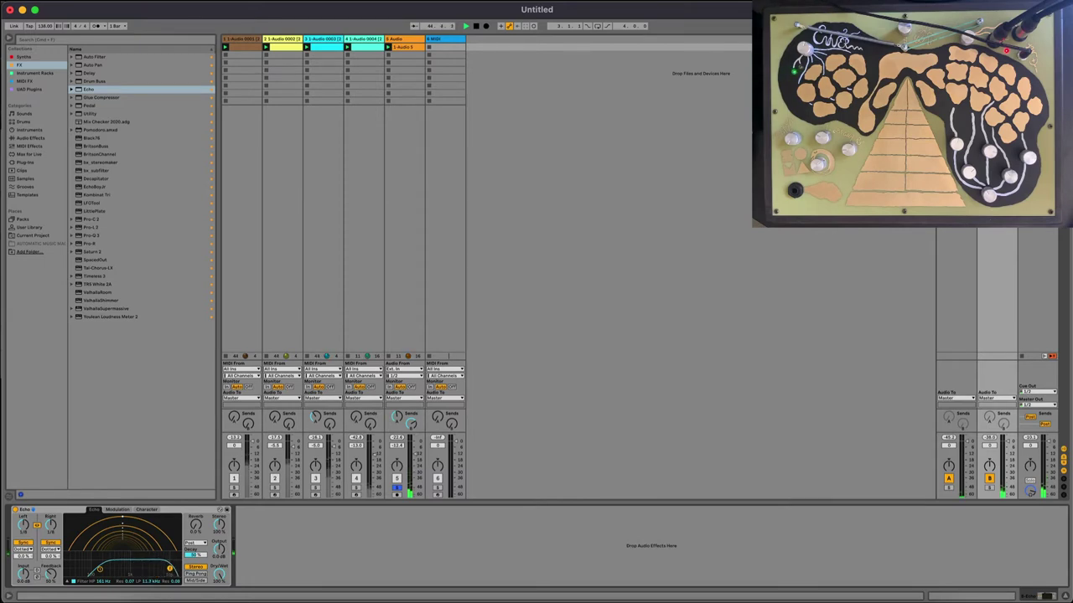
click(195, 574)
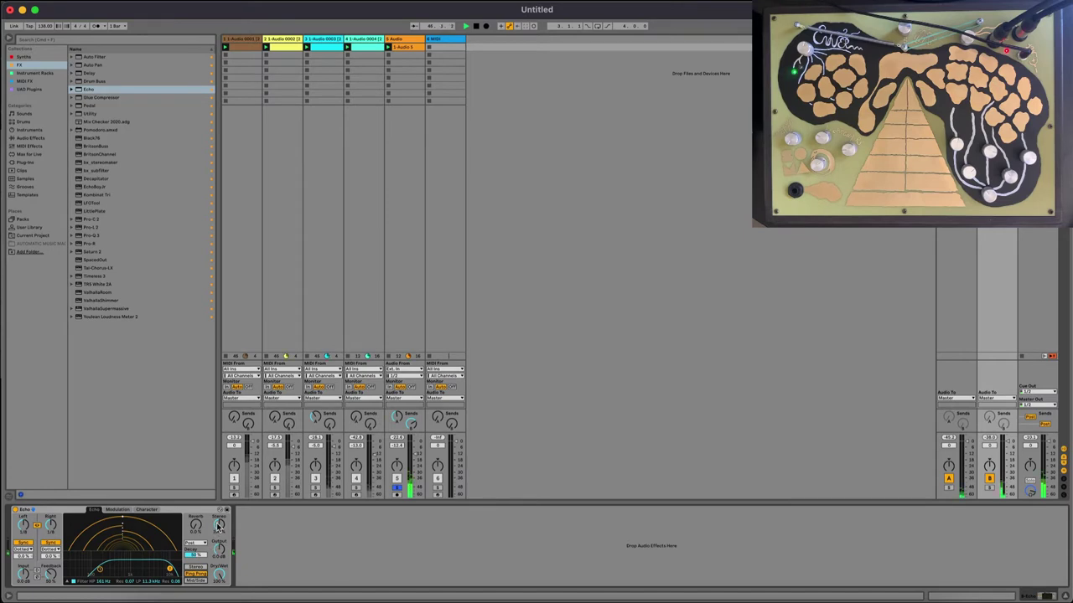
drag(218, 527, 218, 535)
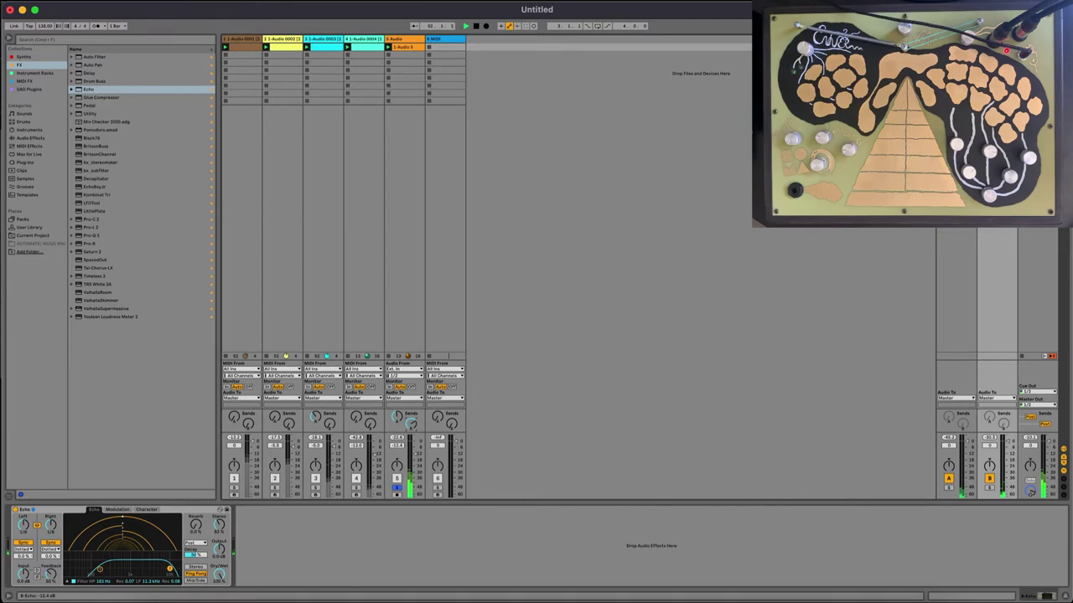
Unsolo the fifth track and steepen its Pro-Q 3 low cut to 24 dB/oct at about 860 Hz with Q about 0.87
click(396, 489)
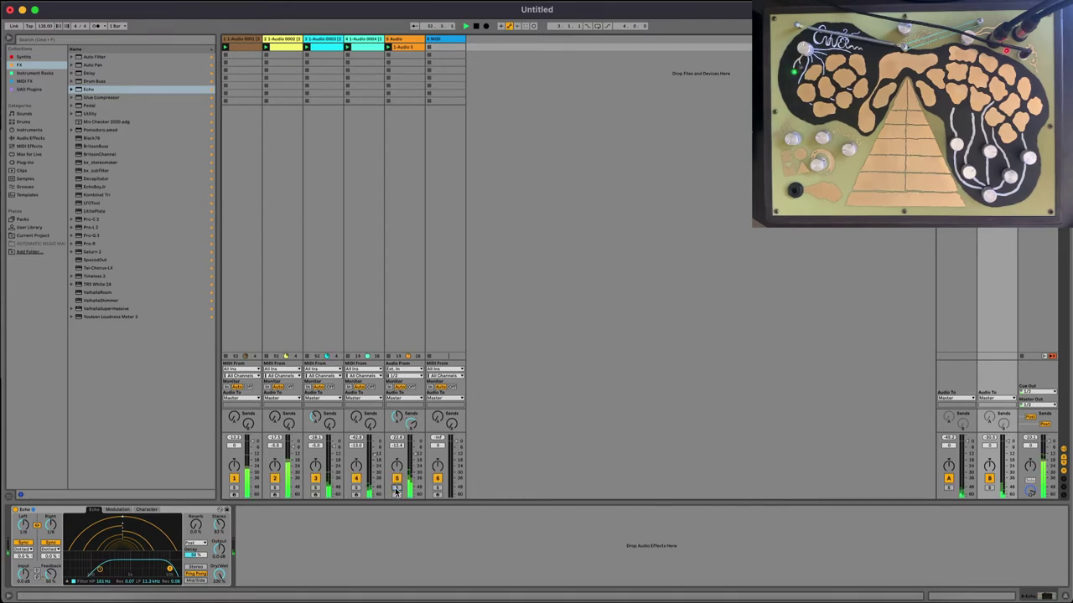
click(397, 337)
click(25, 510)
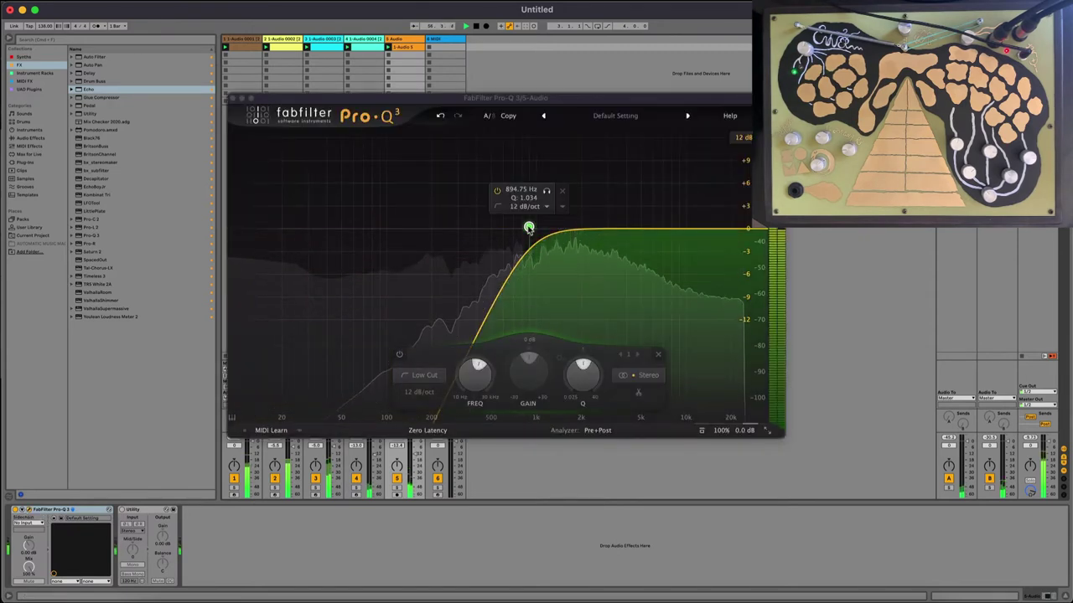
alt+shift+click(529, 228)
mouse_move(529, 228)
mouse_down()
mouse_move(572, 213)
mouse_move(569, 233)
mouse_move(515, 258)
mouse_move(526, 238)
mouse_up()
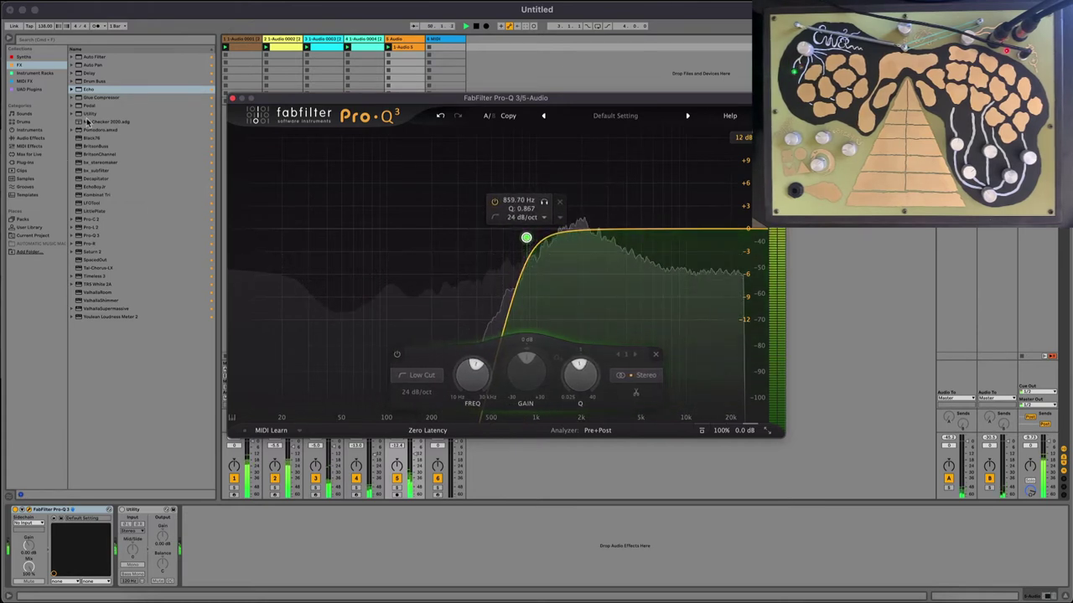
Add an Auto Filter between Pro-Q 3 and Utility on the fifth track, with LFO modulation and cutoff around 3 kHz
double_click(94, 56)
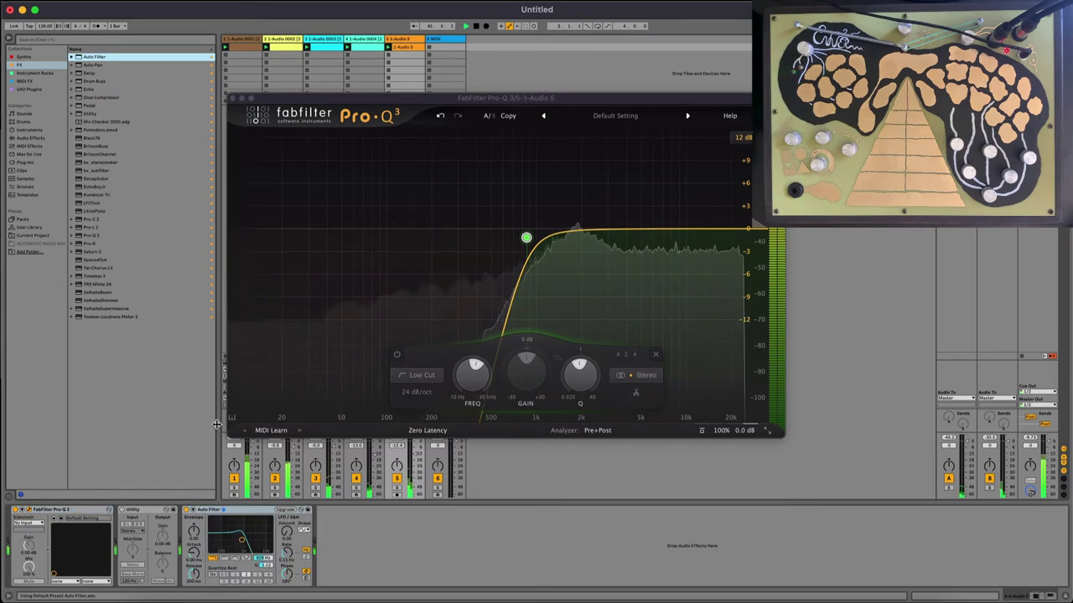
click(290, 510)
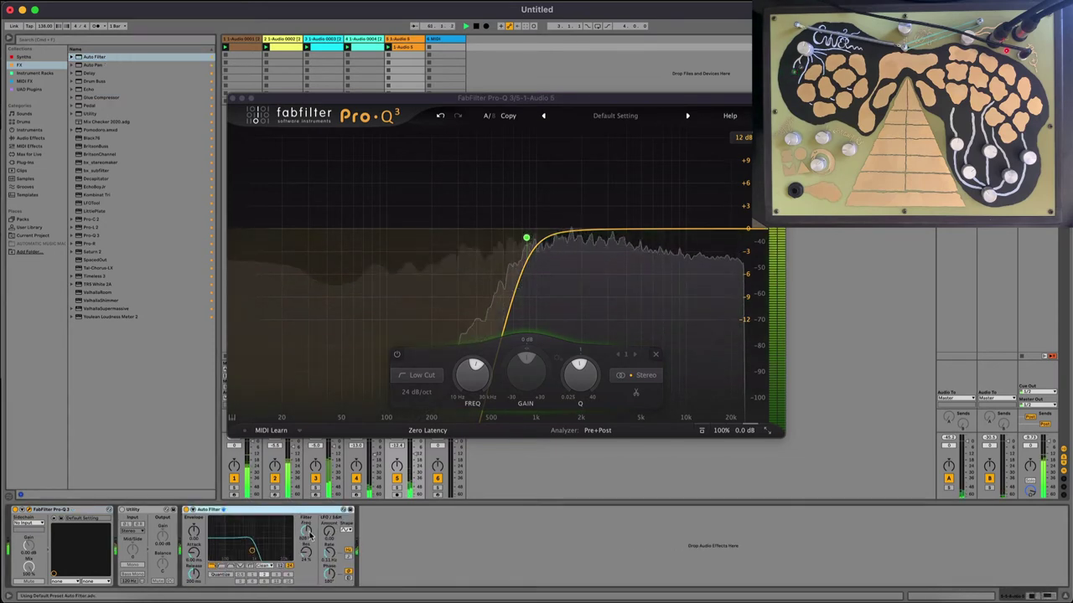
drag(309, 534, 310, 511)
drag(144, 509, 415, 544)
drag(241, 531, 241, 523)
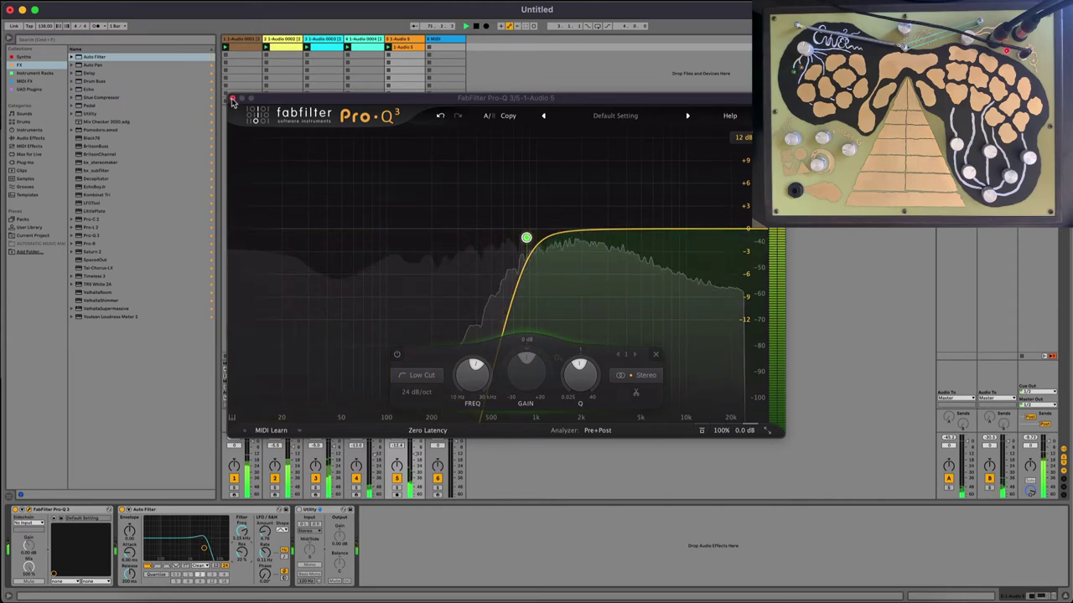
click(233, 99)
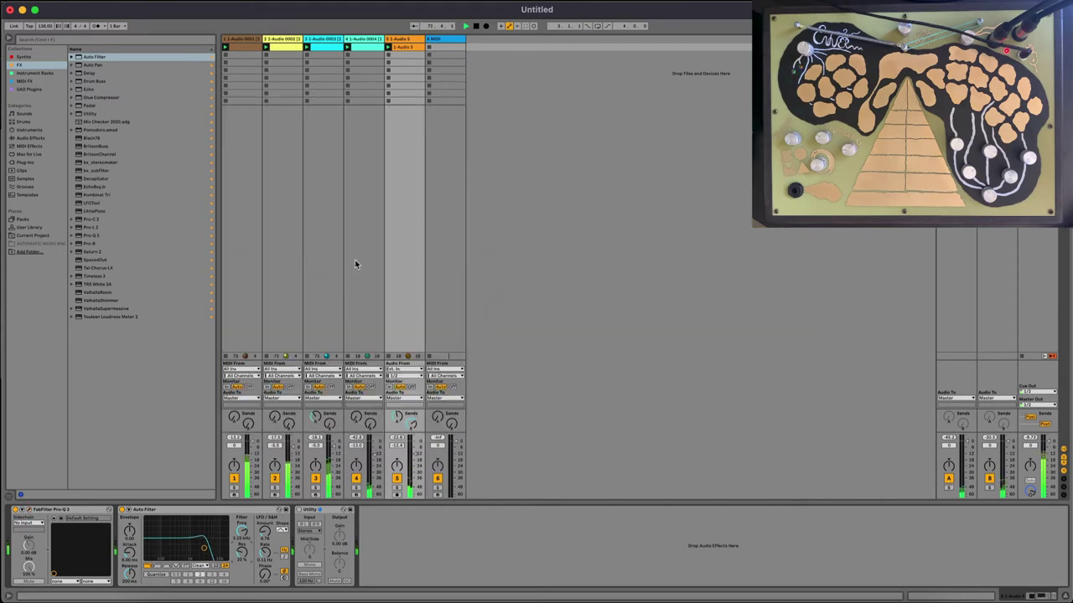
Raise the filter resonance on the fourth track's Simpler and set its filter frequency to 22.0 kHz
click(361, 284)
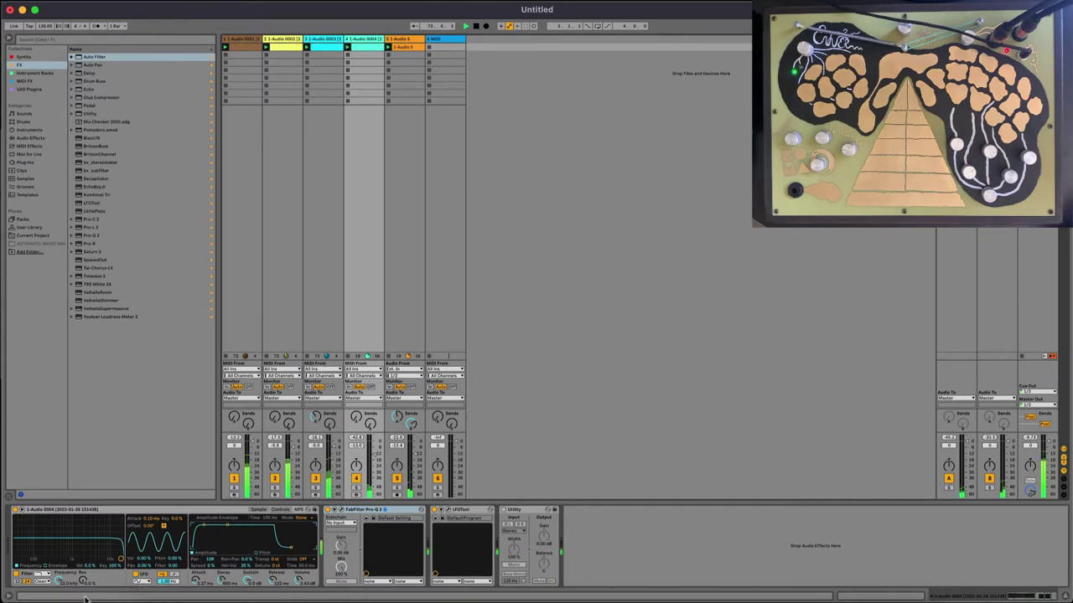
drag(81, 580, 82, 538)
drag(57, 579, 60, 533)
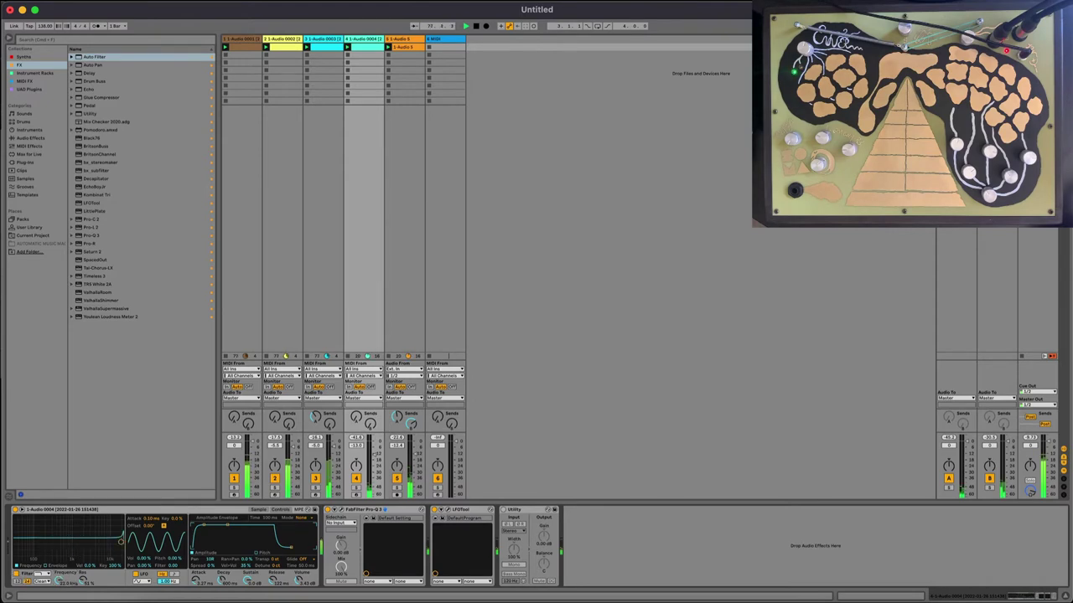
Lower the filter frequency on the third track's Simpler to about 6.3 kHz
click(318, 232)
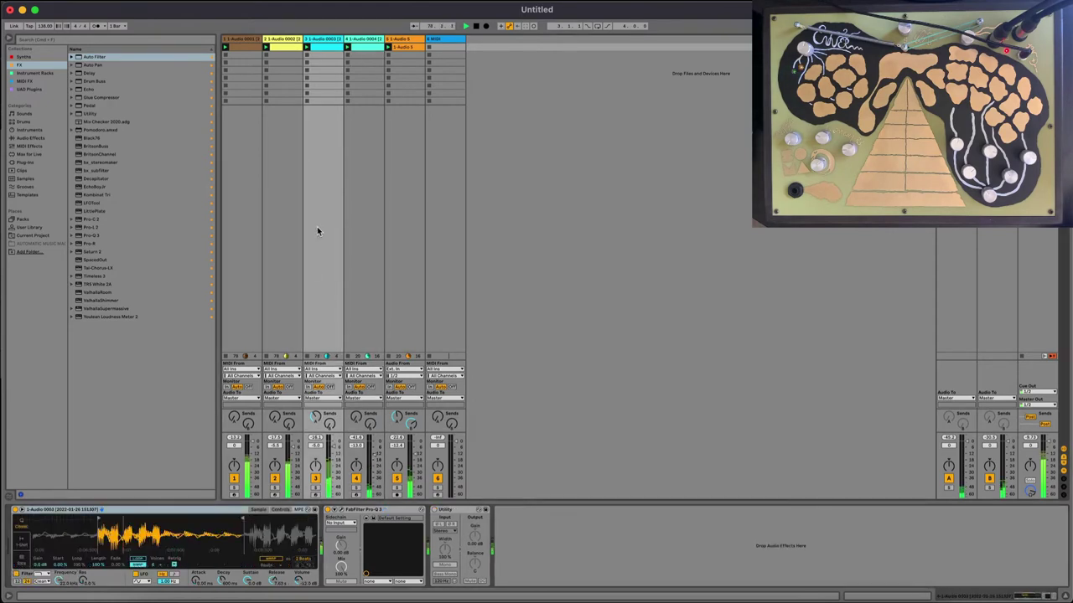
drag(59, 580, 59, 598)
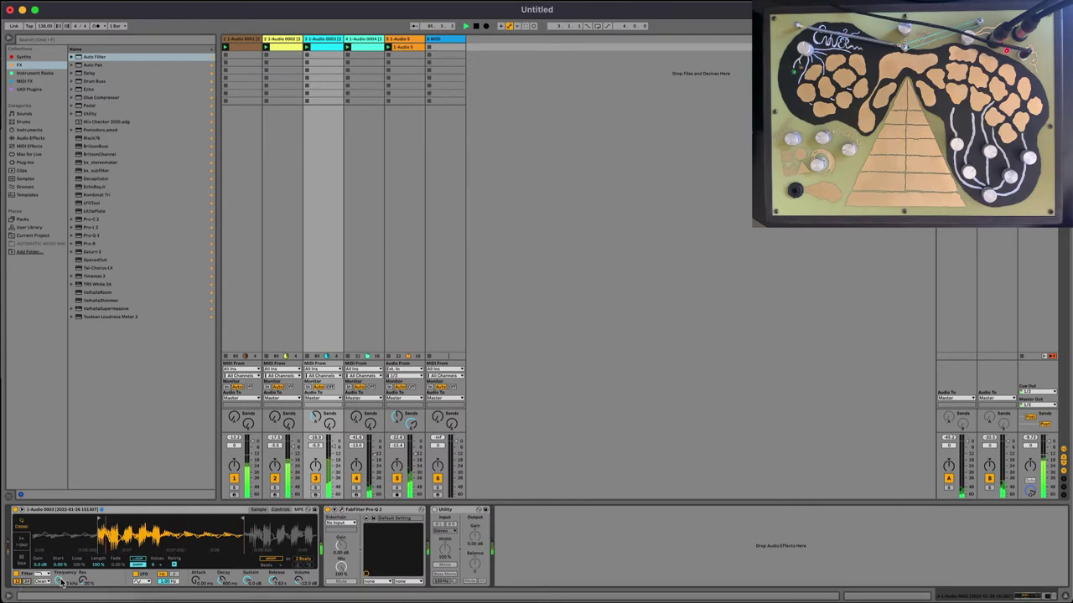
mouse_move(62, 583)
mouse_down()
mouse_move(62, 602)
mouse_move(58, 576)
mouse_up()
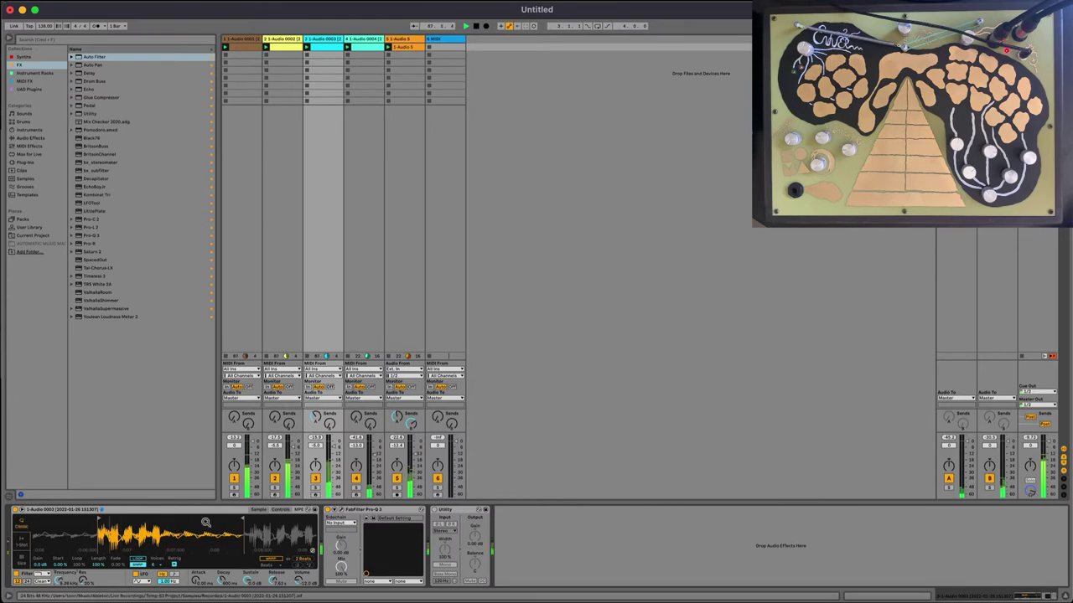
Modulate the filter of the third track's Simpler with a triangle-wave LFO
click(280, 510)
drag(177, 584, 152, 568)
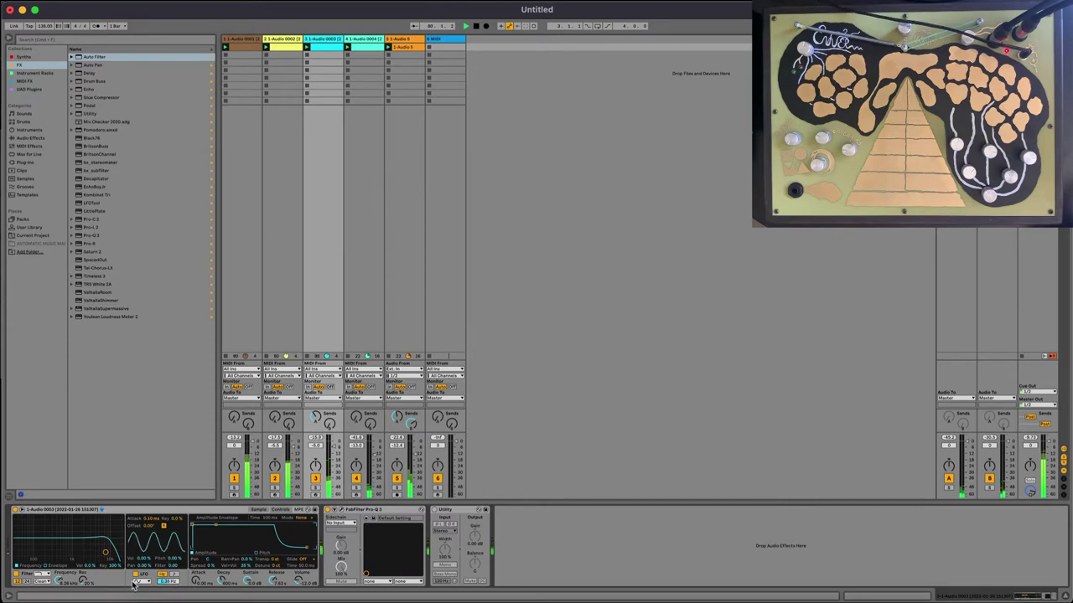
click(145, 584)
click(144, 560)
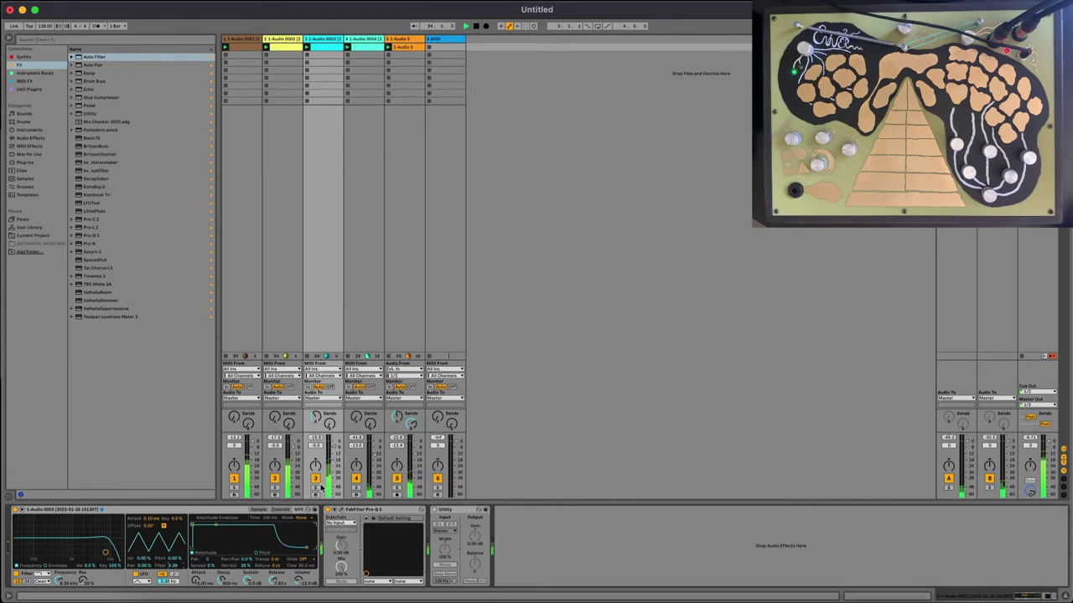
Stop playback and add an audio track after the MIDI track, armed with stereo input 1/2 and monitoring on Auto
click(442, 43)
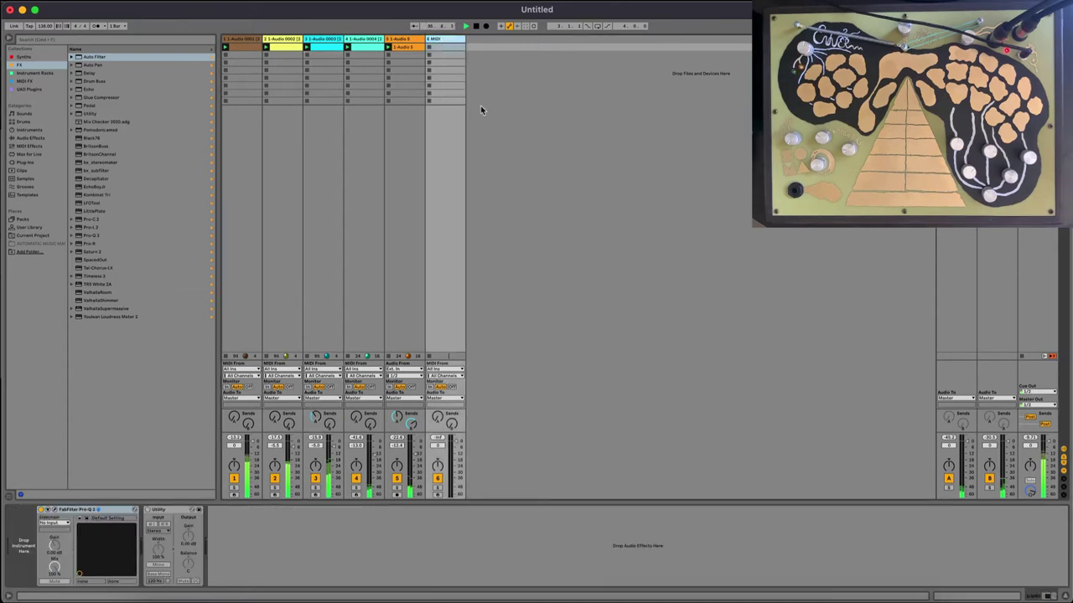
key(space)
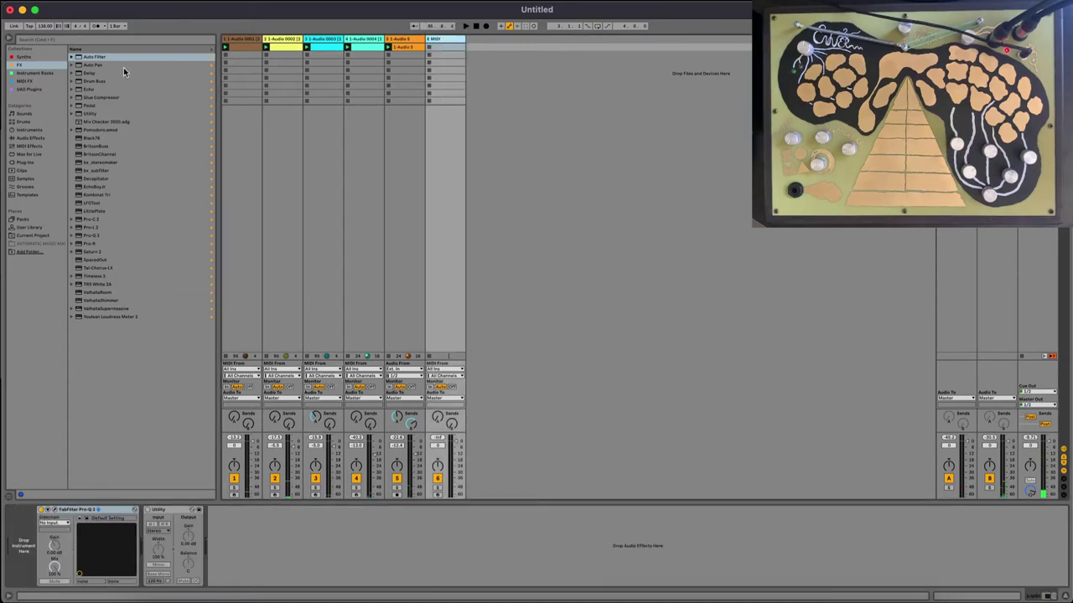
key(super+t)
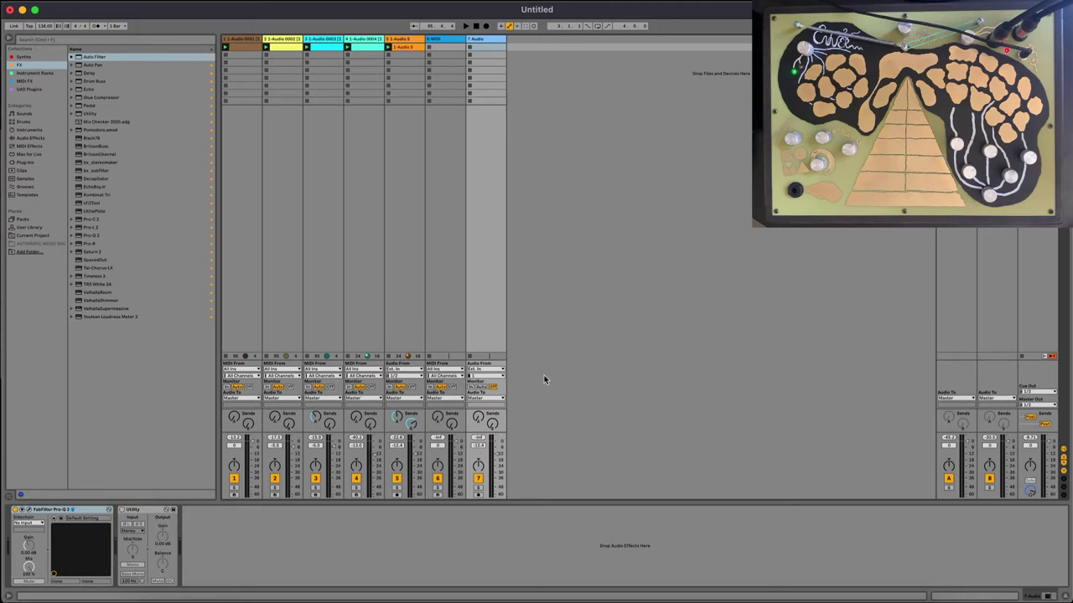
click(473, 376)
click(478, 388)
click(477, 377)
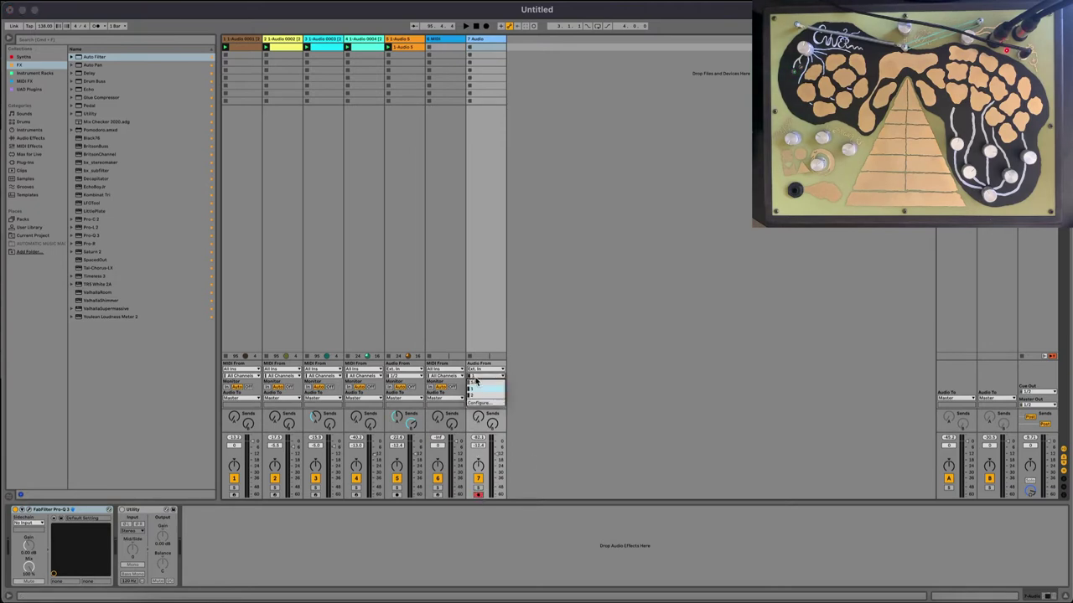
click(475, 387)
click(481, 387)
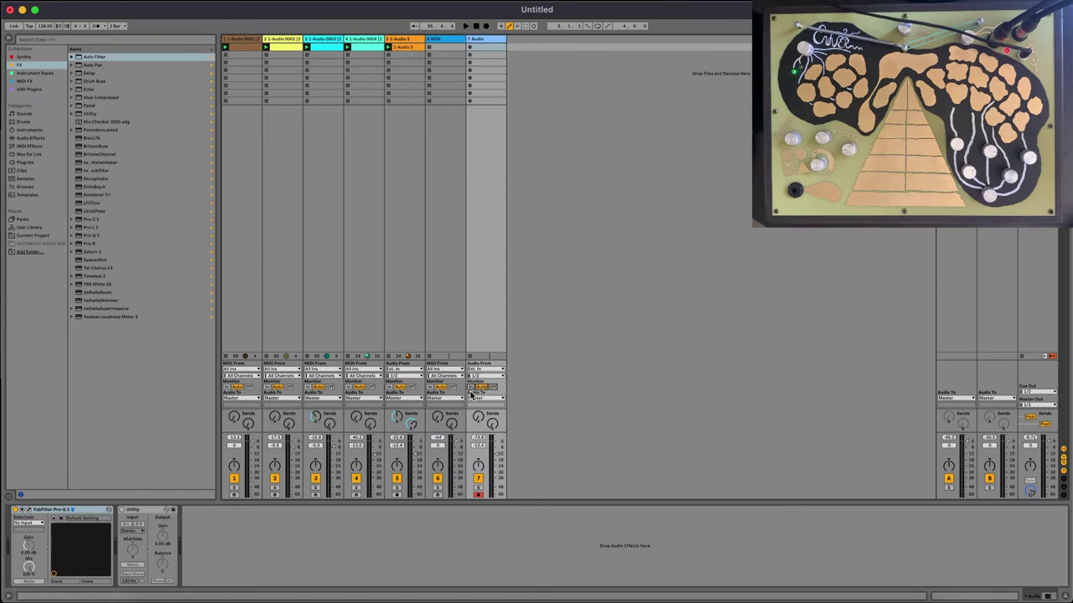
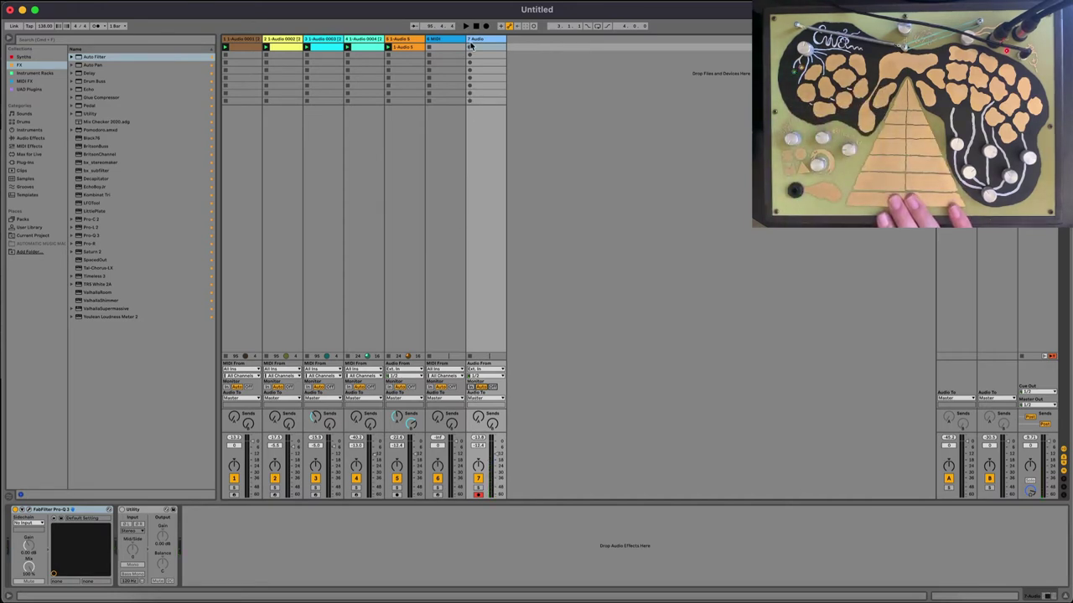
Record a four-bar synth take into the new audio track's first slot and load the clip into Simpler on the MIDI track
click(472, 50)
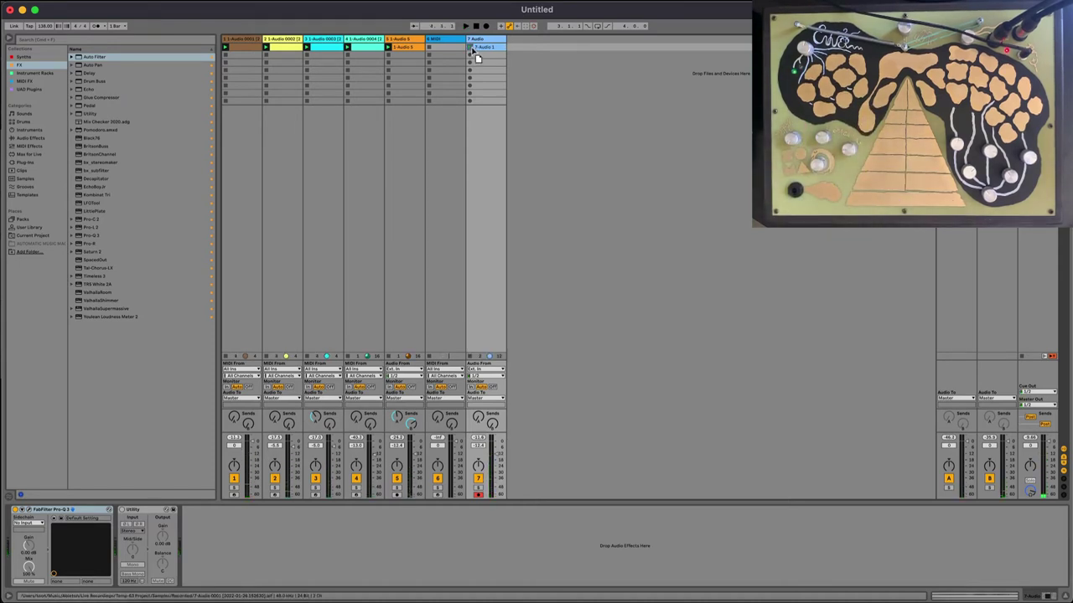
drag(471, 50, 25, 549)
click(451, 40)
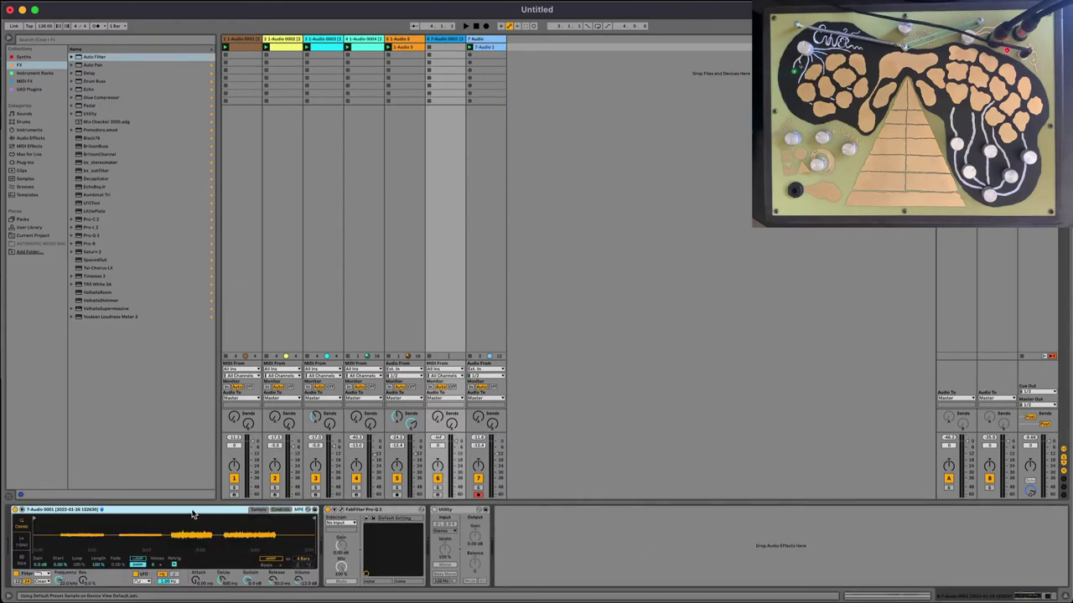
Group the new Simpler into an Instrument Rack with its chain list shown, and try duplicating the sample chain
key(super+g)
click(16, 533)
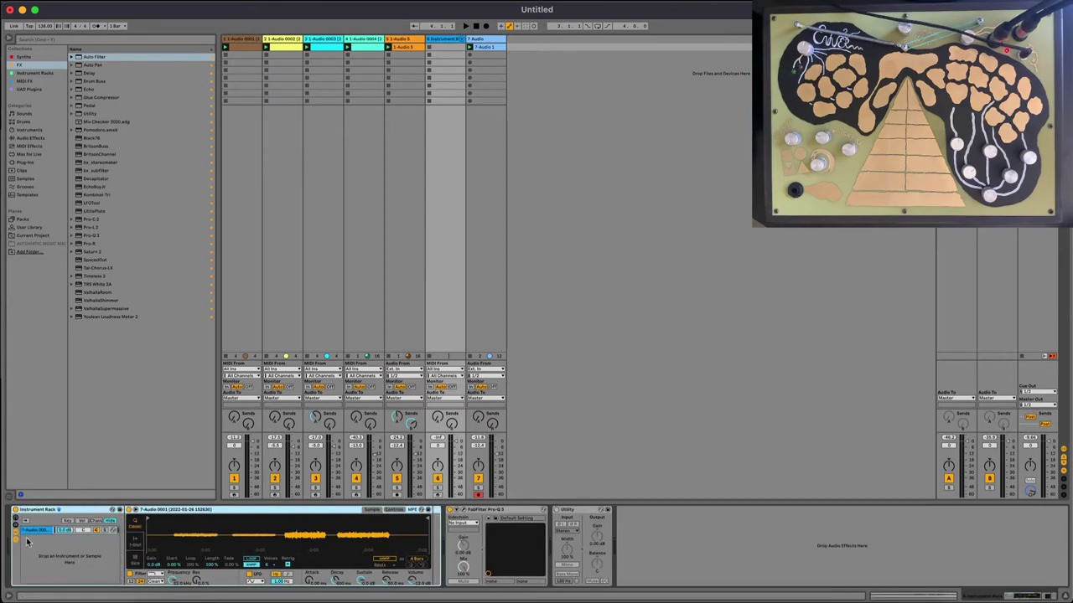
click(32, 532)
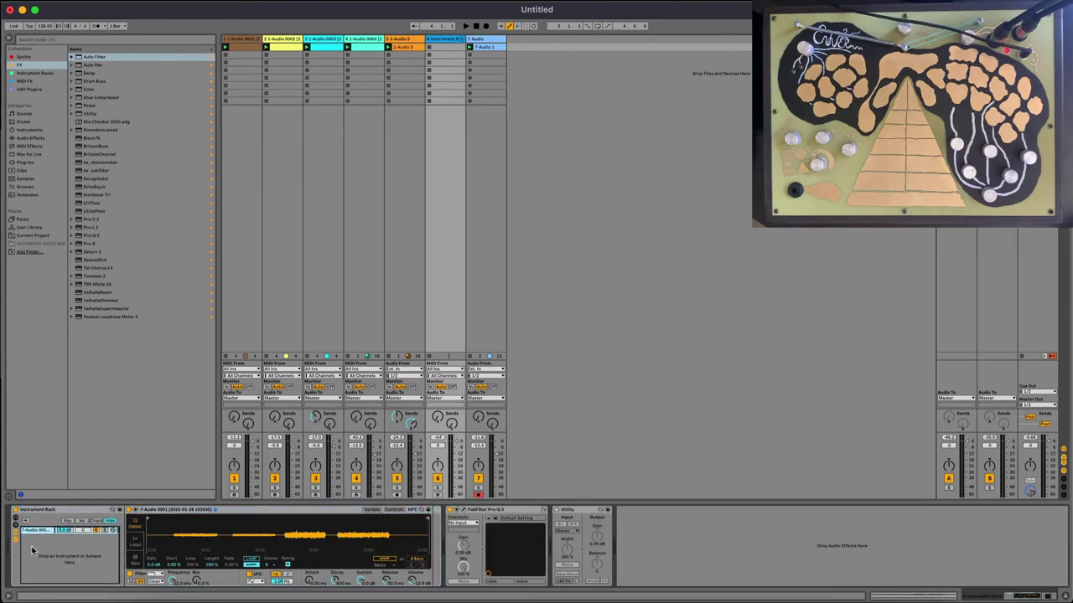
key(super+d)
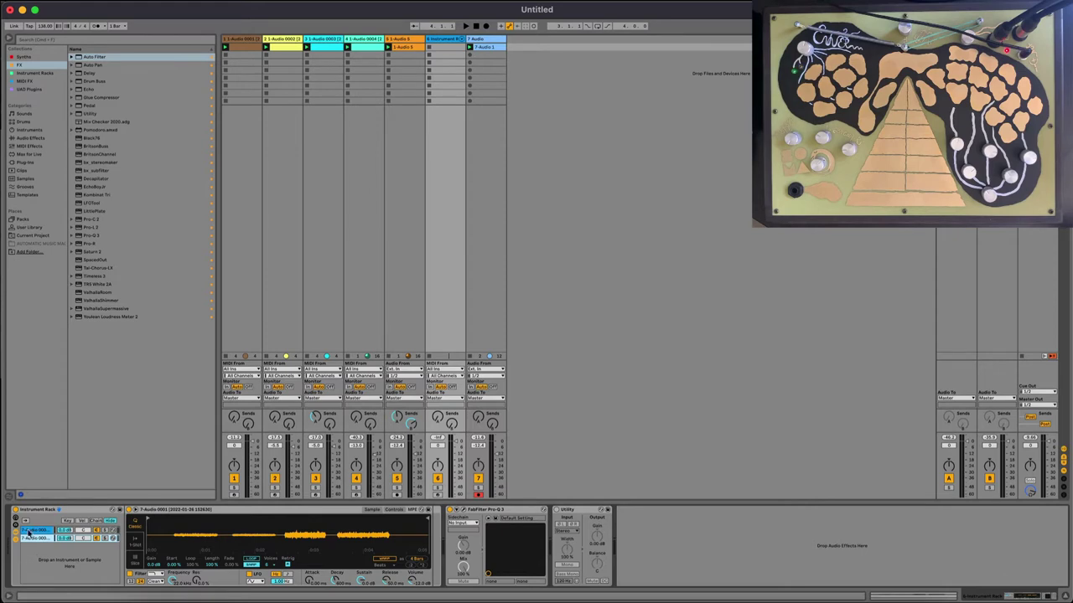
key(Delete)
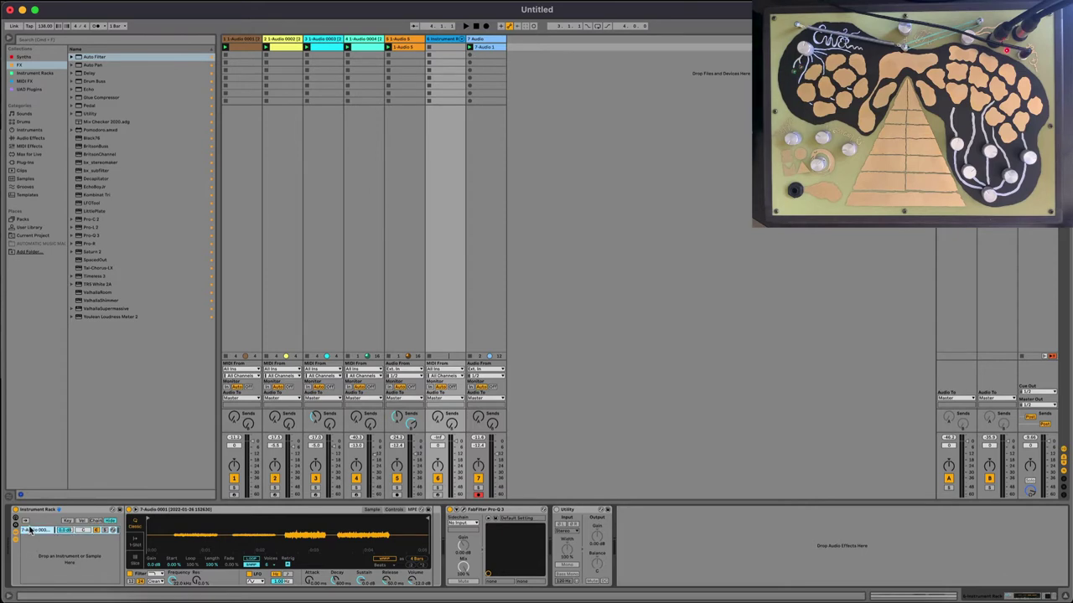
Raise the sample gain in the rack's Simpler to about 11 dB
drag(154, 570, 154, 540)
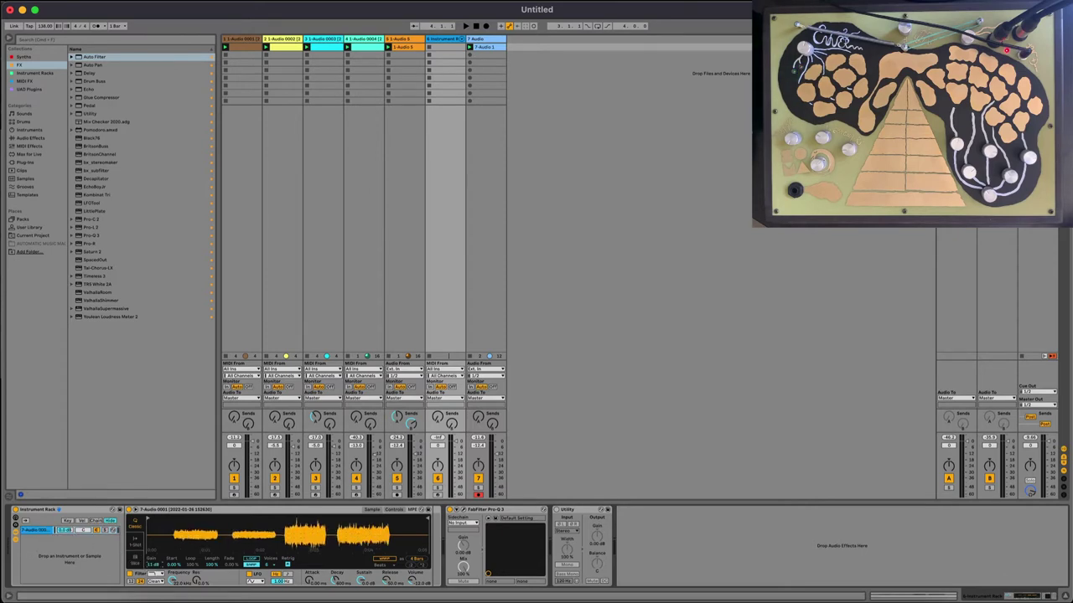
Duplicate the sample chain in the Instrument Rack and pan the two chains to opposite sides
click(29, 533)
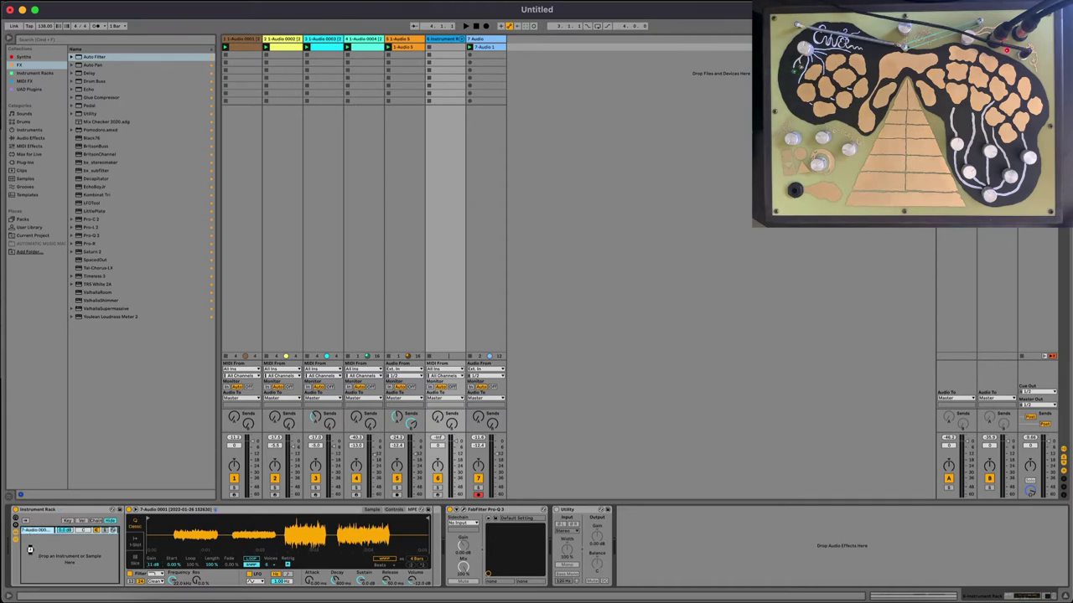
key(super+d)
mouse_move(81, 530)
mouse_down()
mouse_move(81, 558)
mouse_move(83, 514)
mouse_up()
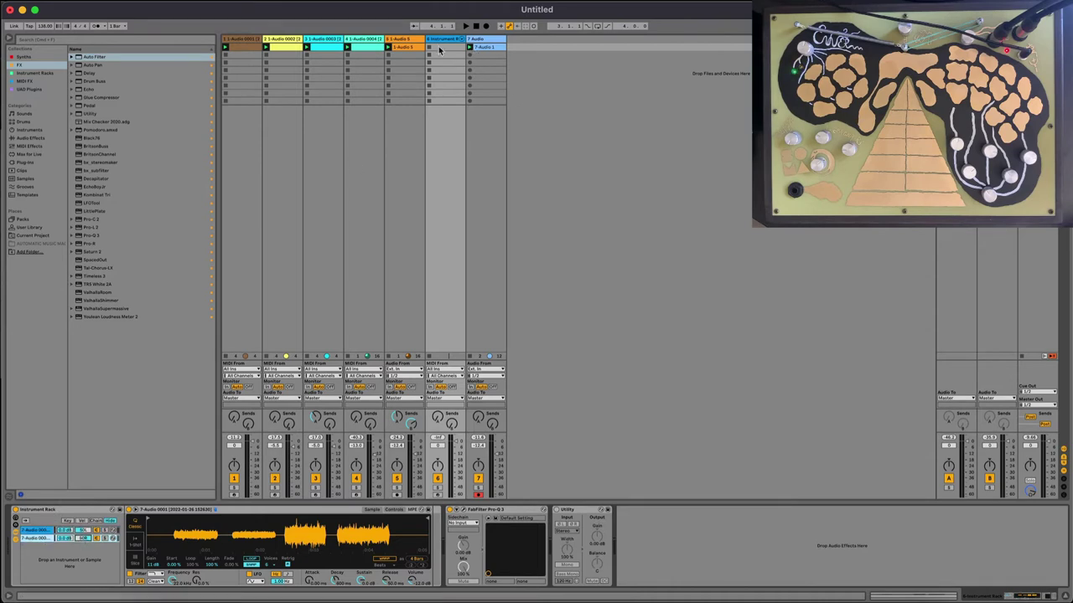
Create a one-bar MIDI clip in the rack track's first slot, filled with C3 sixteenth notes at randomized velocities
key(super+shift+m)
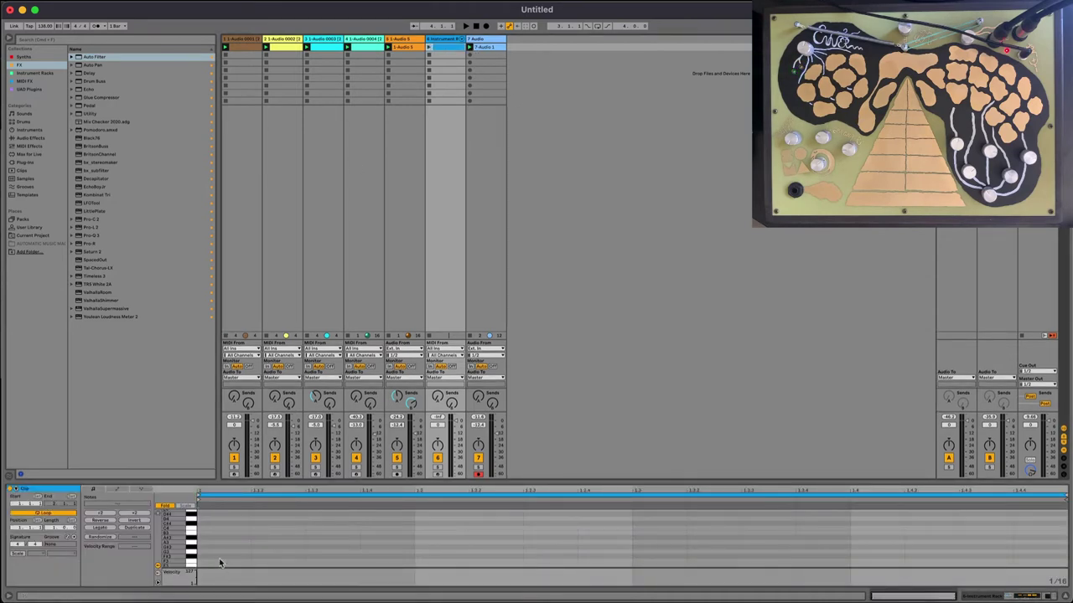
scroll(216, 541, down, 4)
scroll(216, 537, down, 2)
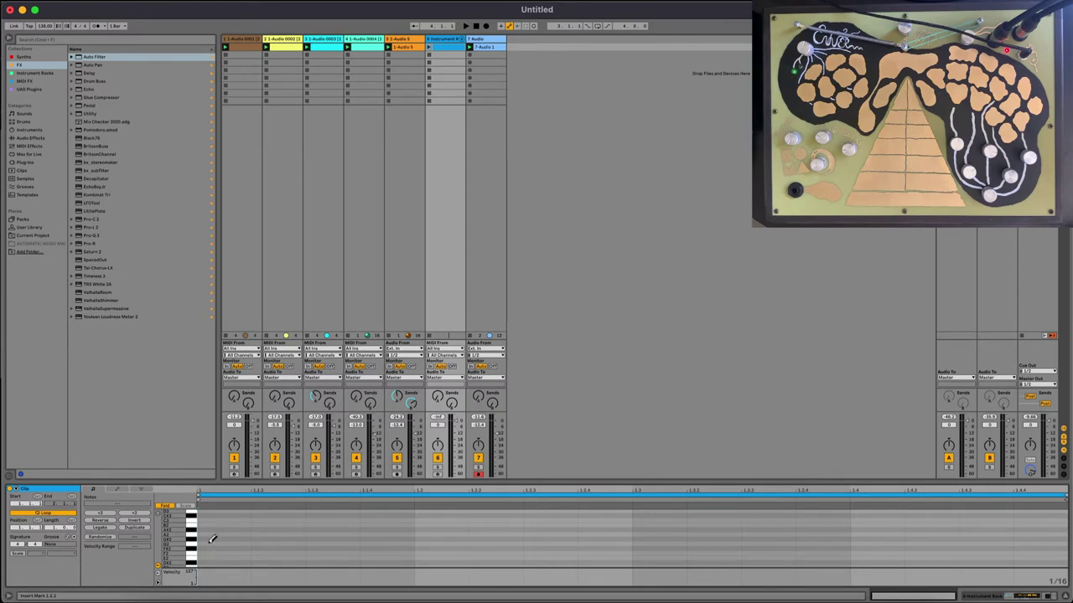
scroll(211, 538, down, 4)
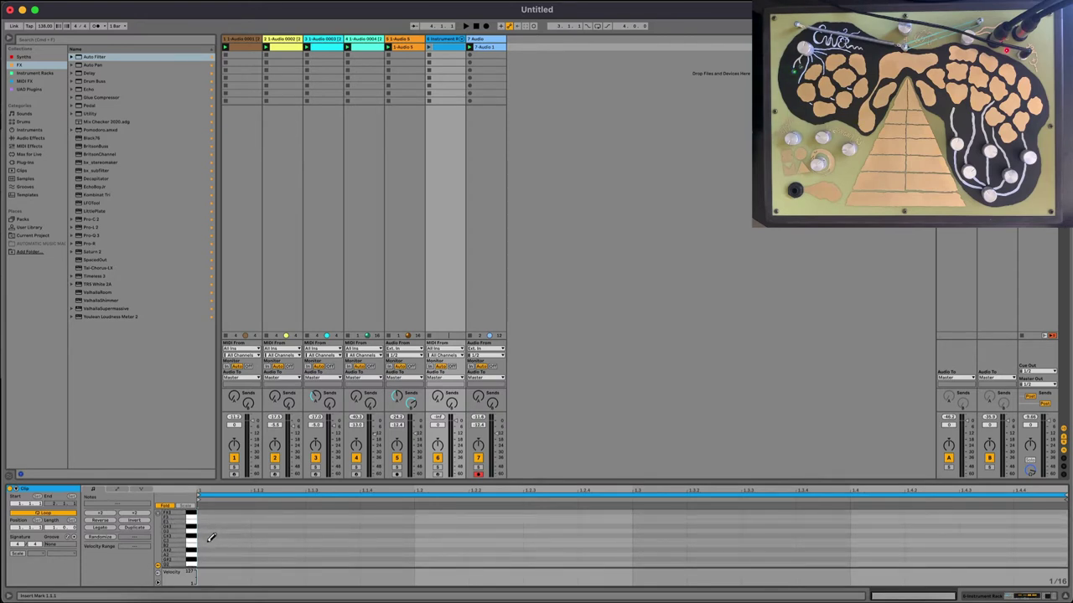
drag(211, 538, 412, 541)
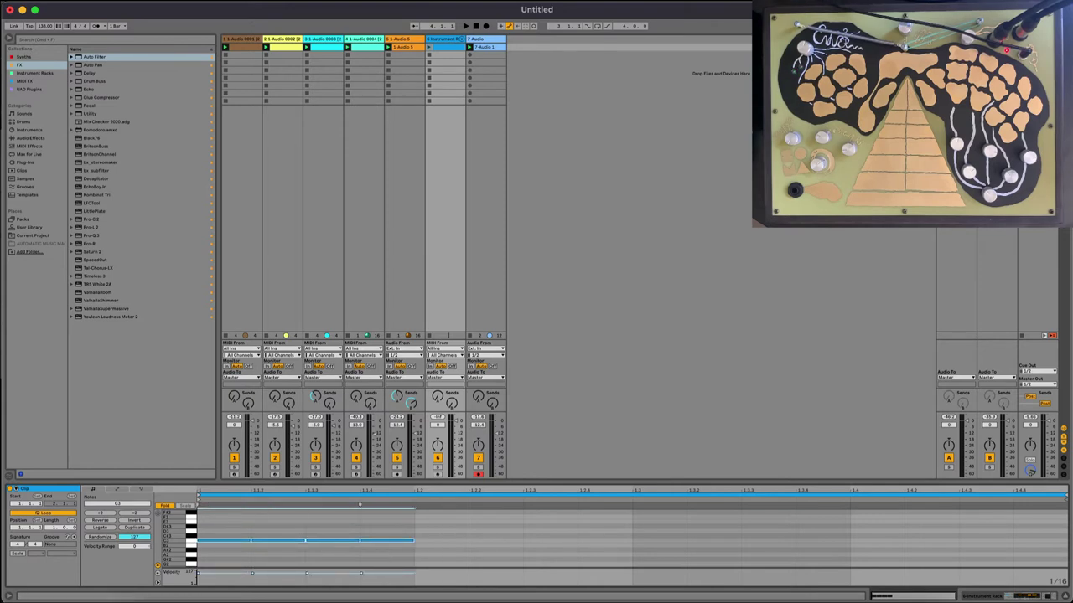
key(super+d)
key(super+d)
key(super+d)
key(super+a)
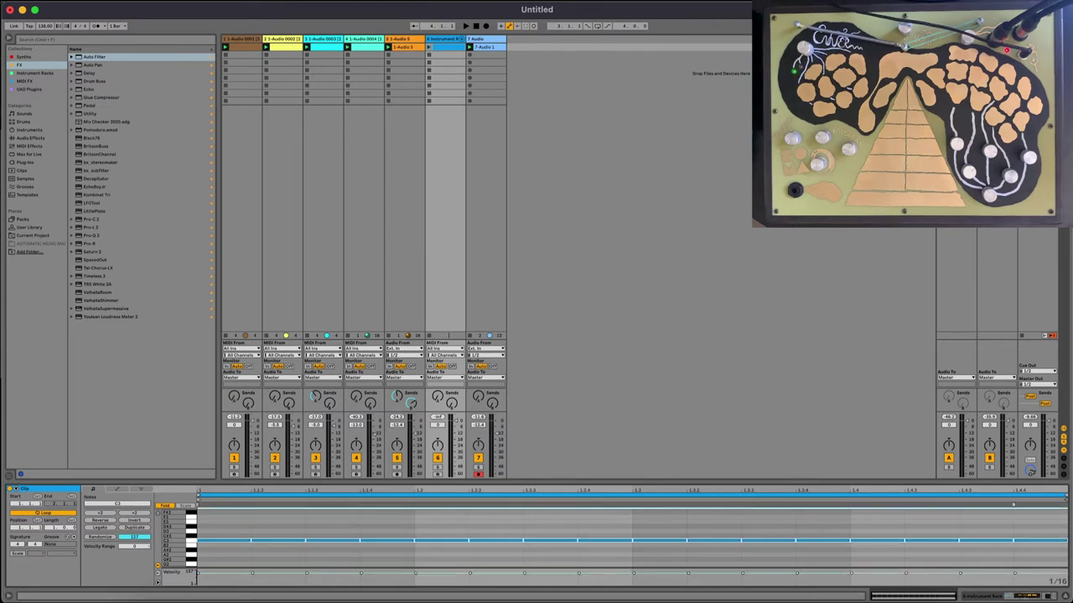
click(97, 537)
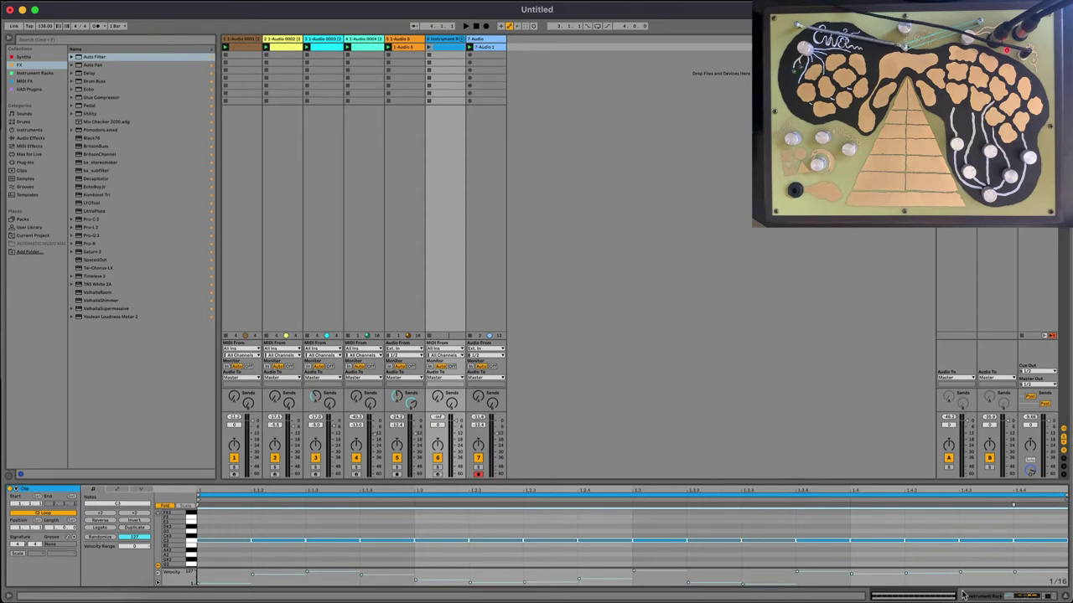
Raise the velocity-to-volume amount in the Simplers of both rack chains
click(1029, 597)
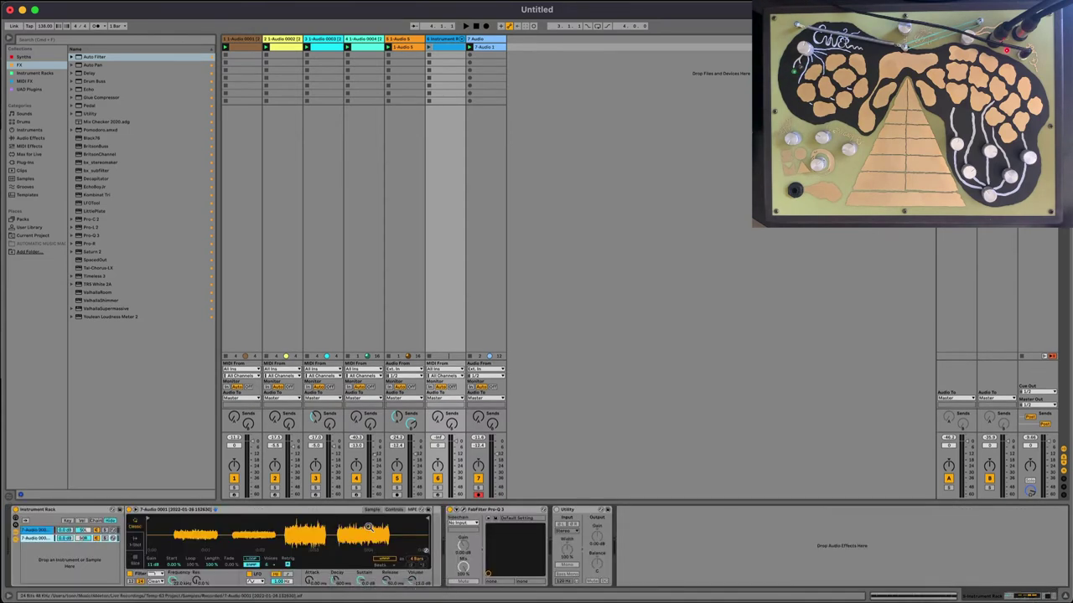
click(393, 510)
drag(358, 565, 358, 562)
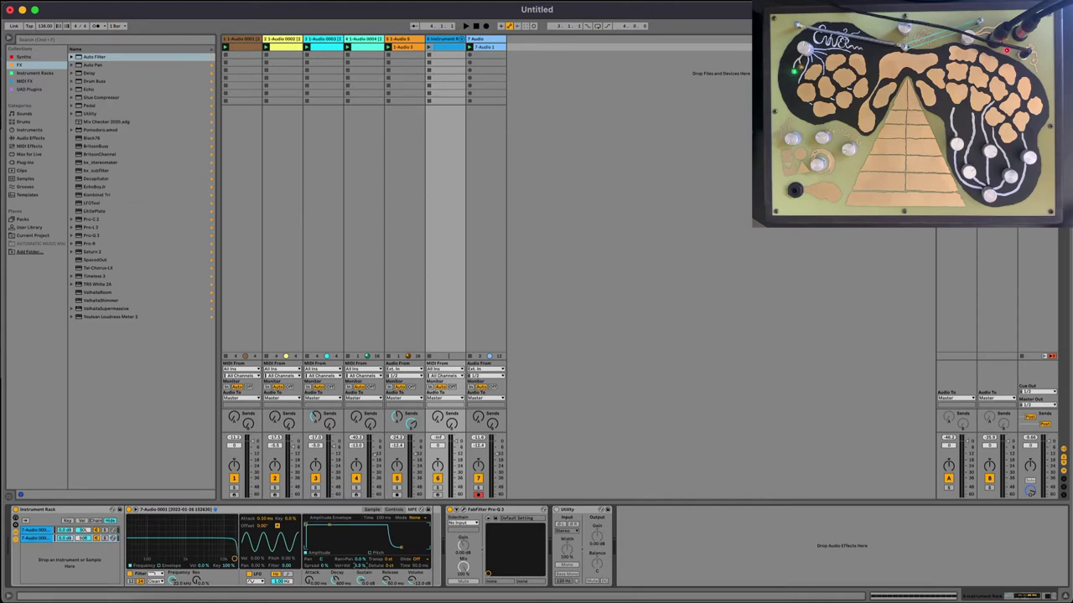
click(38, 539)
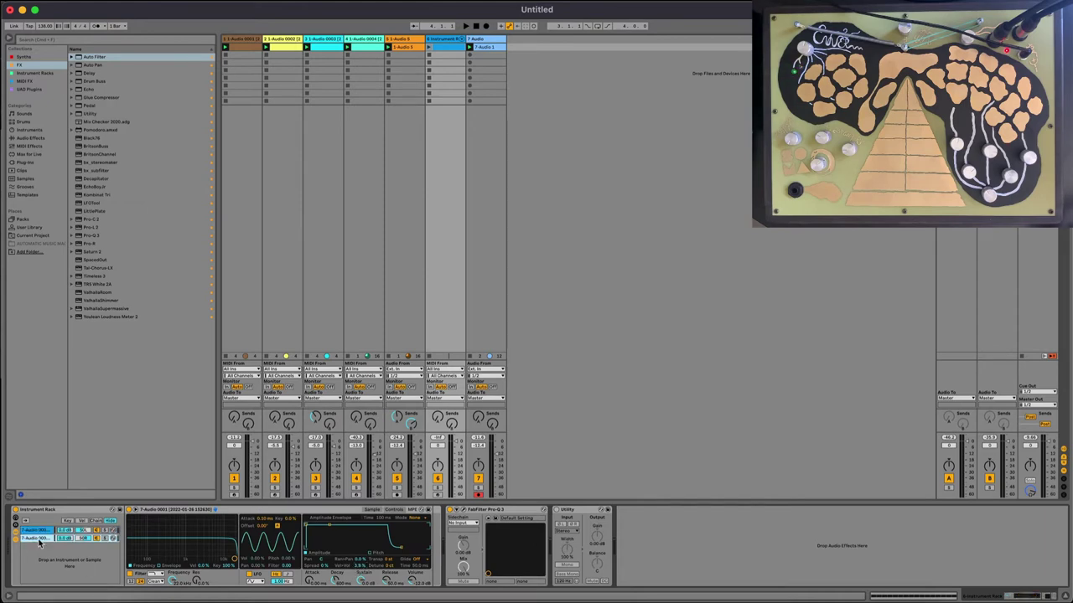
click(36, 531)
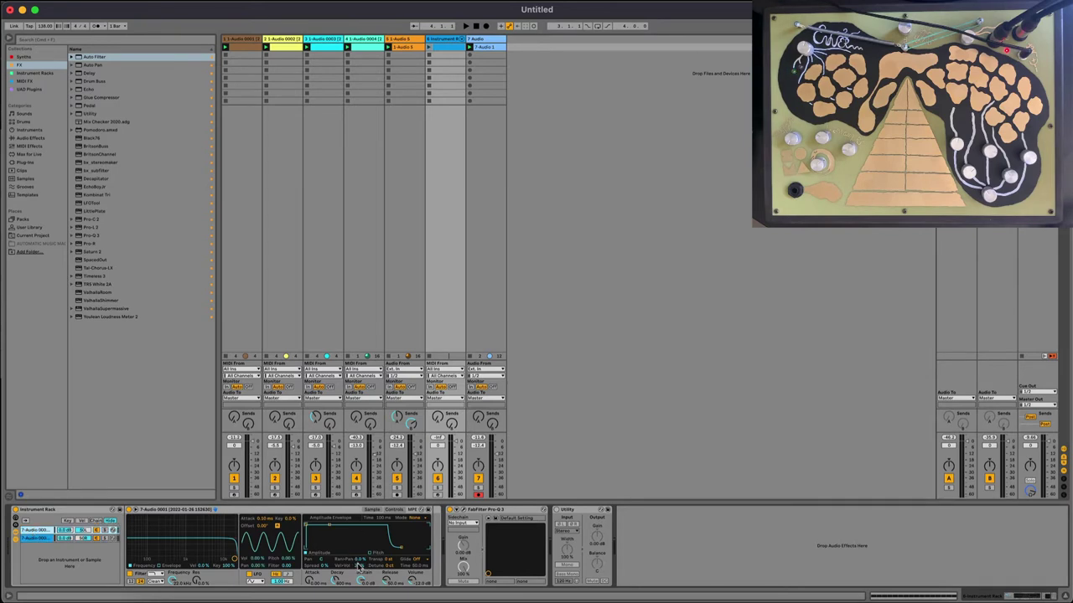
drag(358, 566, 359, 537)
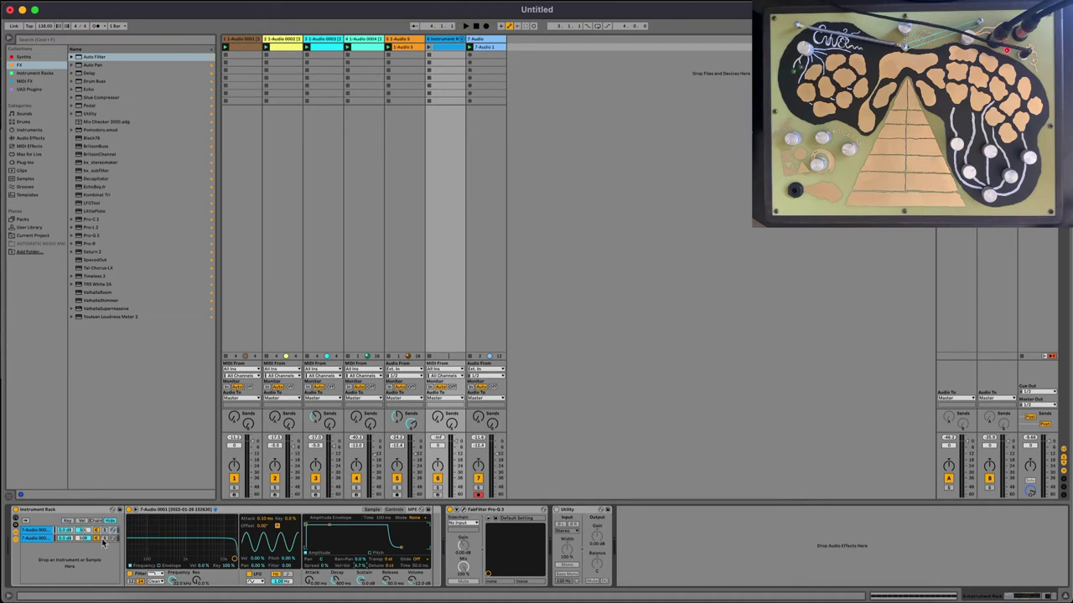
Offset the sample start slightly differently in each chain's Simpler and solo the rack track
click(371, 510)
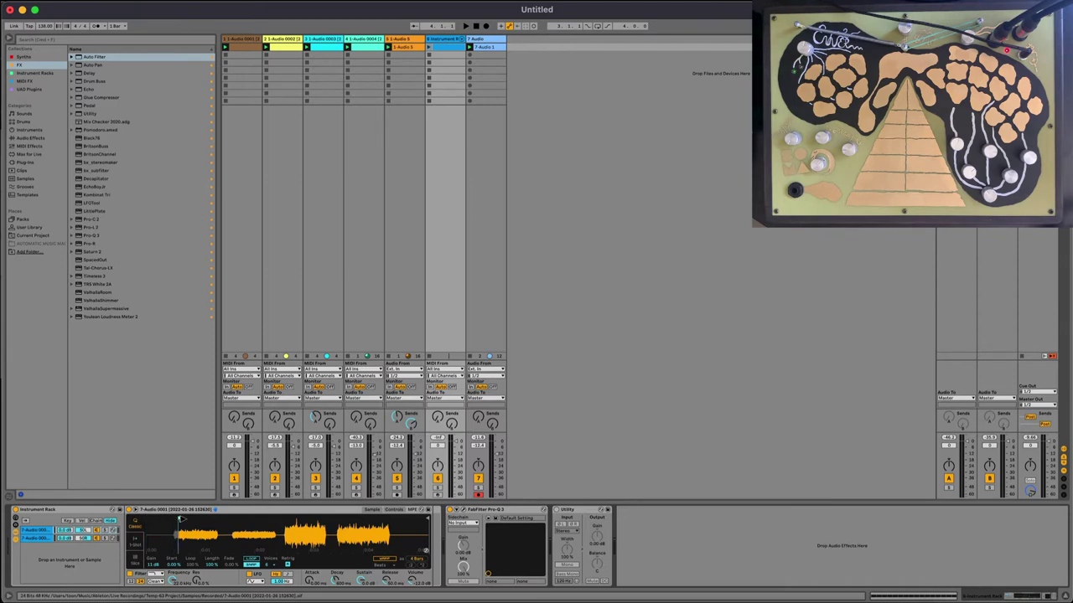
click(437, 487)
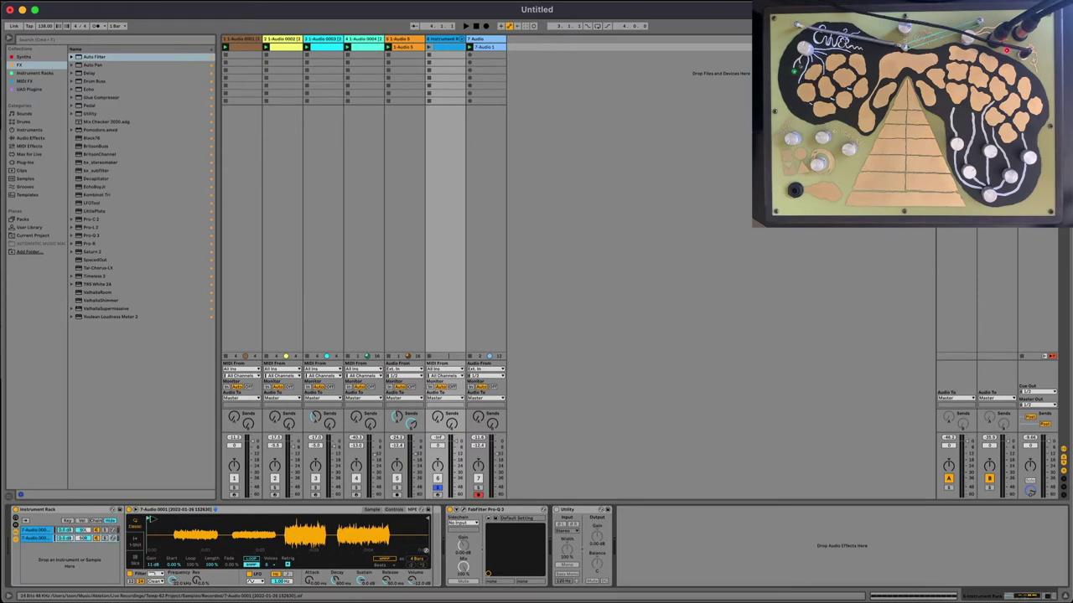
Map the second chain's Simpler Attack, Decay and Sustain to rack Macros 1, 2 and 3
right_click(315, 579)
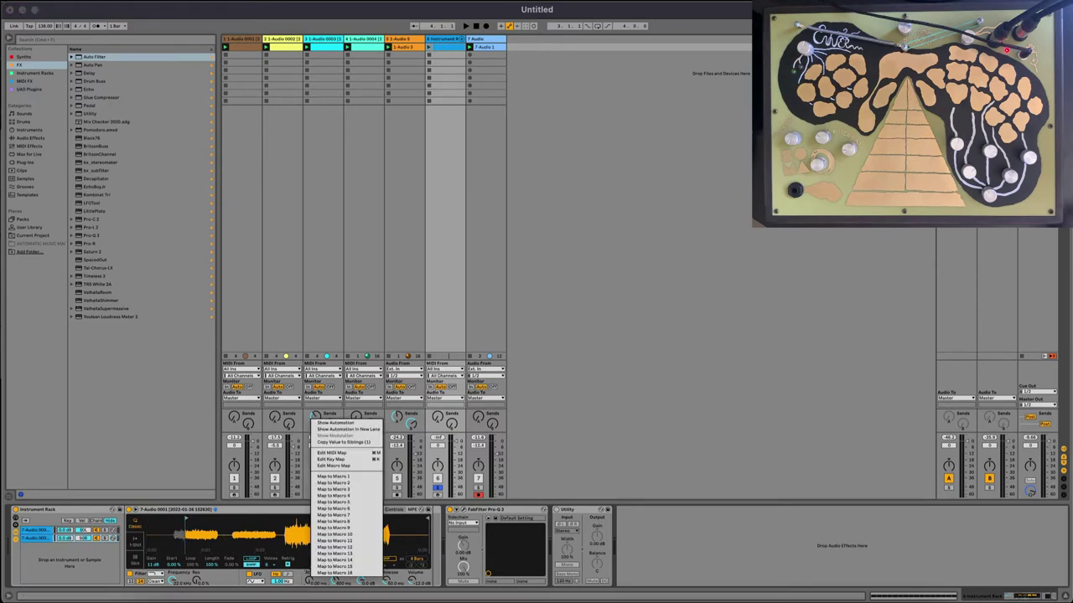
click(332, 478)
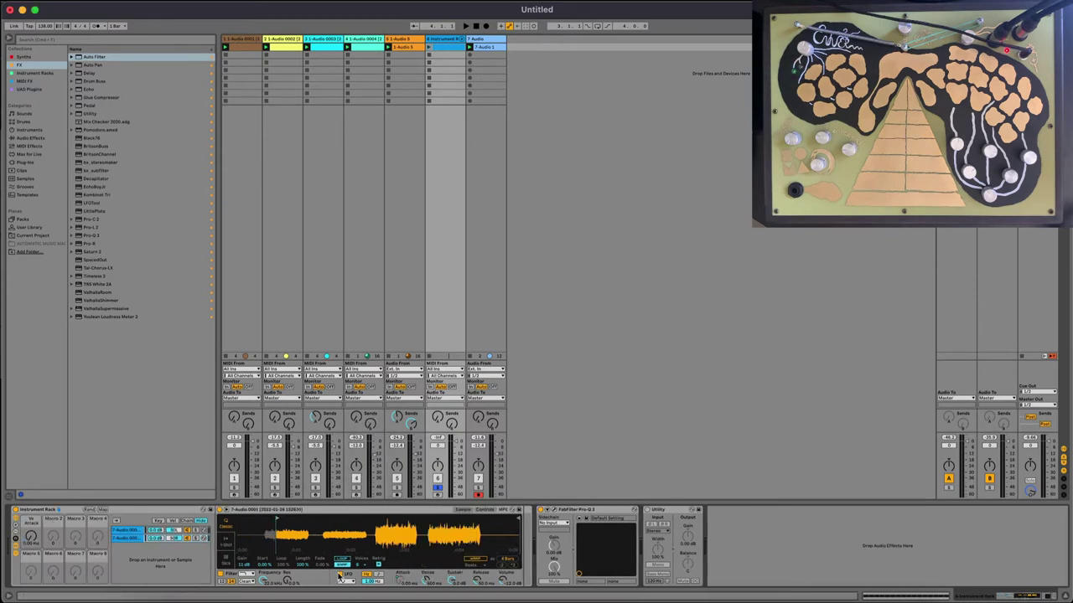
right_click(428, 582)
click(444, 488)
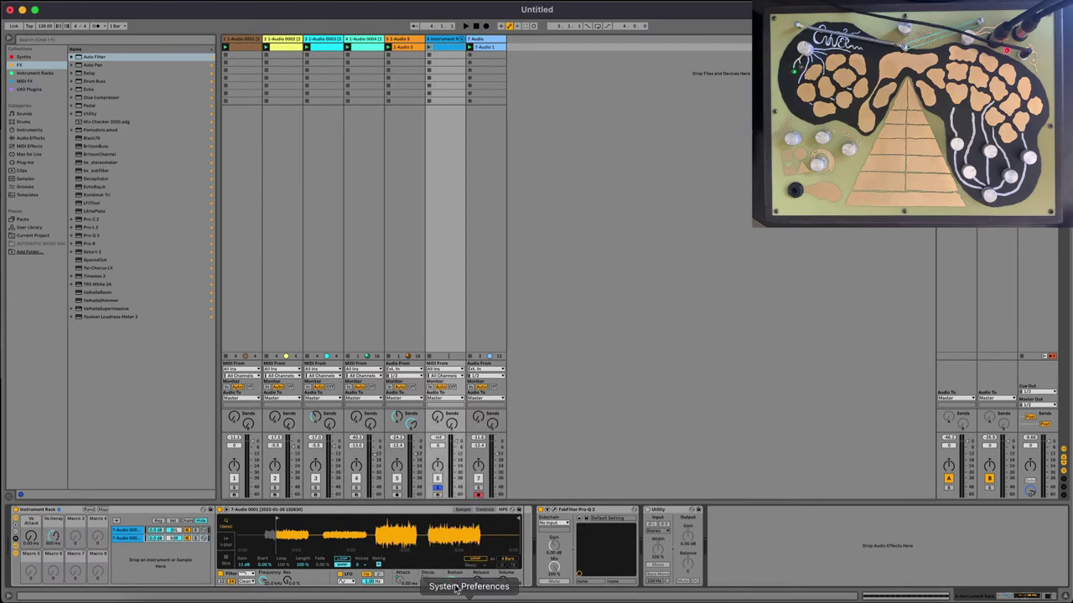
right_click(457, 580)
click(471, 491)
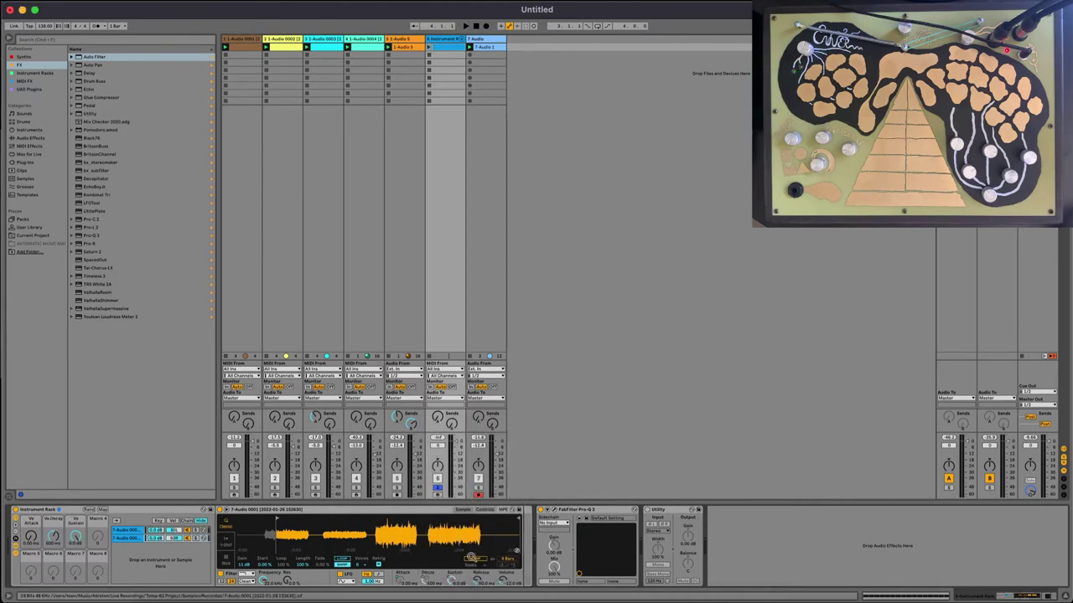
Map the second chain's Simpler Release to rack Macro 4
right_click(486, 580)
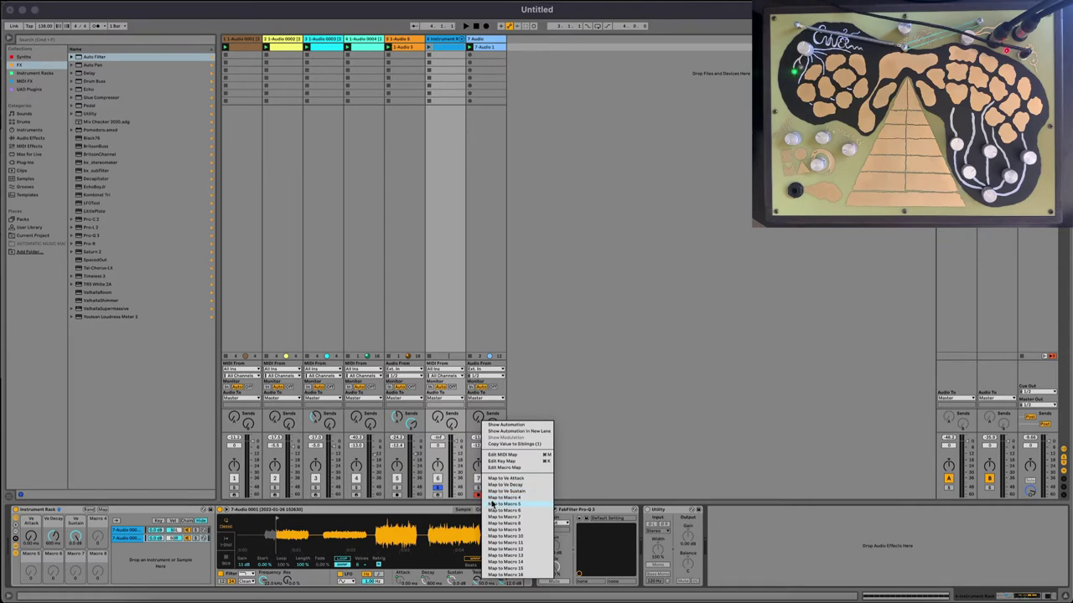
click(491, 503)
right_click(479, 579)
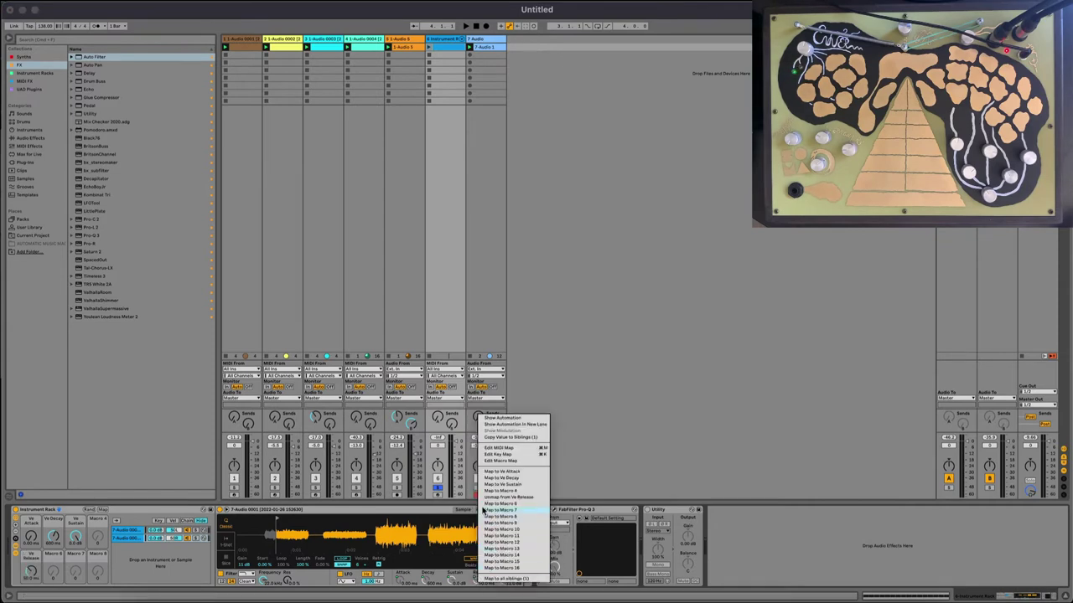
click(486, 491)
right_click(476, 578)
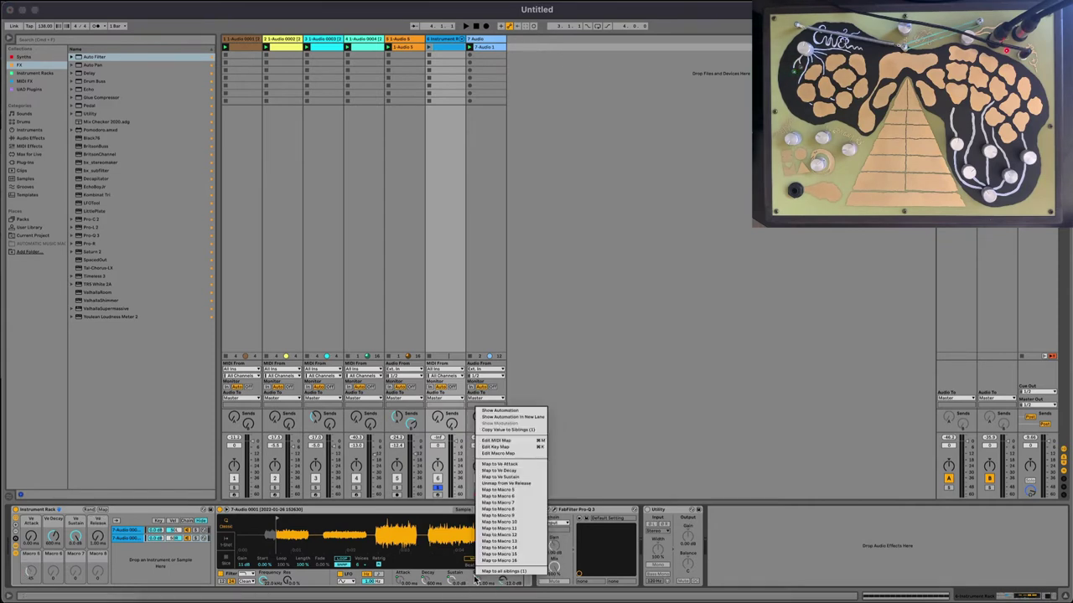
Map the first chain's Simpler Attack, Decay, Sustain and Release to the matching existing rack macros
click(132, 538)
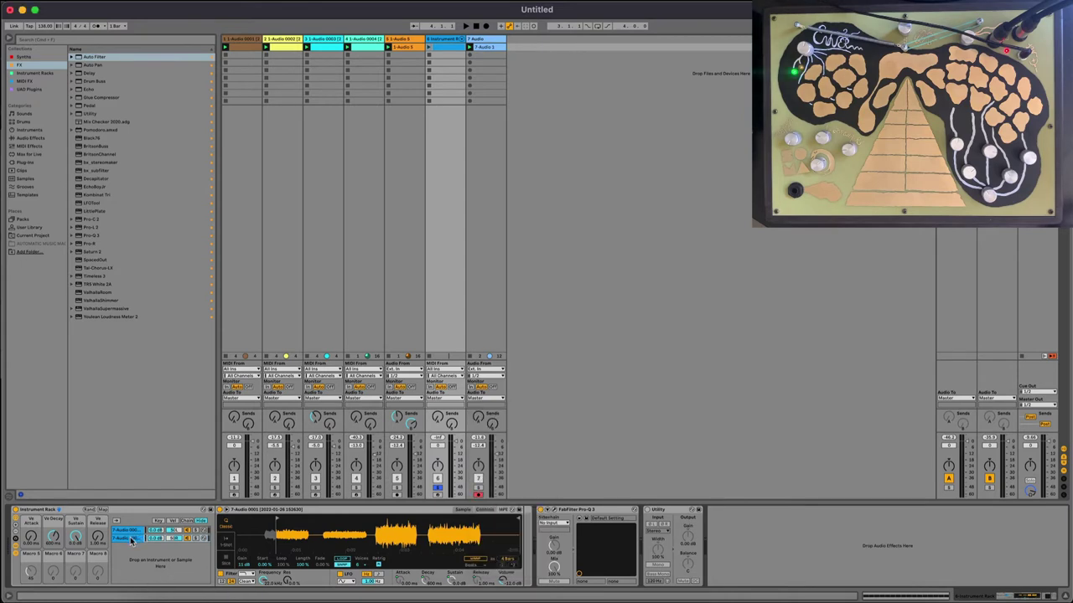
click(128, 531)
right_click(398, 580)
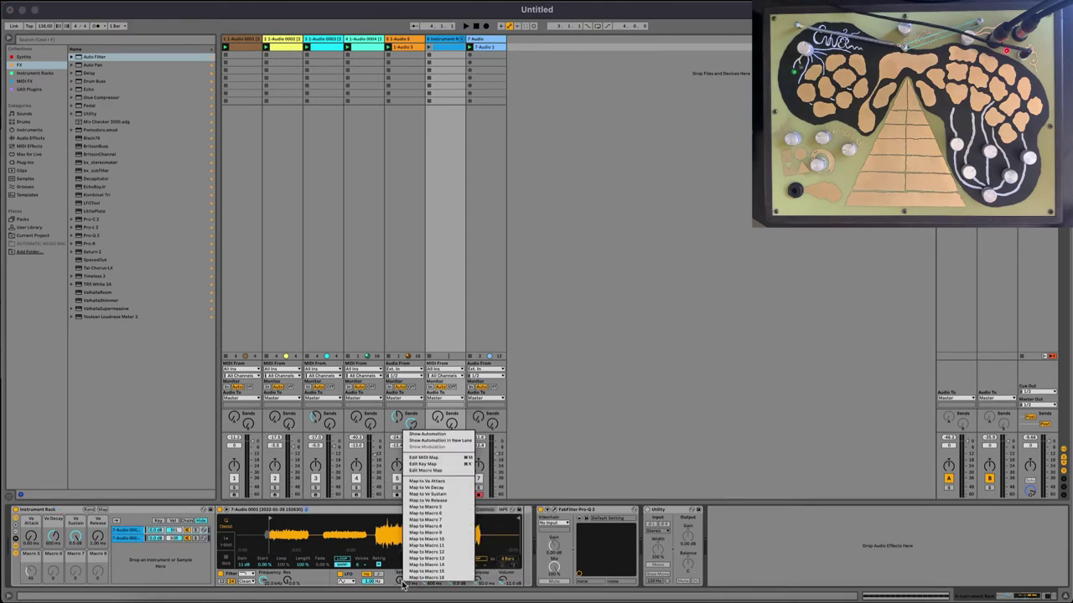
click(419, 483)
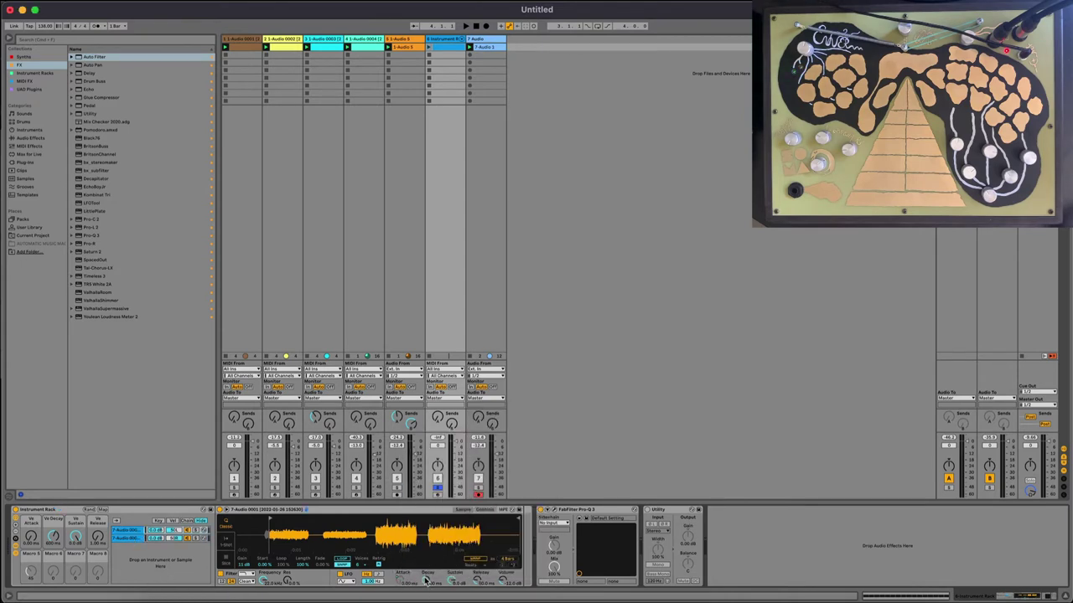
right_click(430, 581)
click(437, 482)
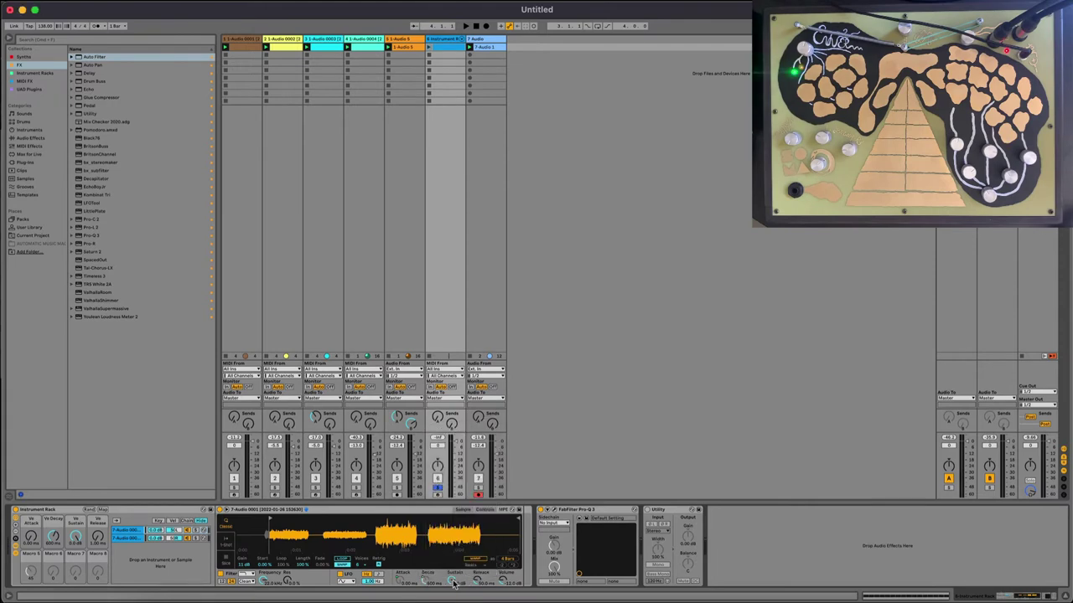
right_click(455, 582)
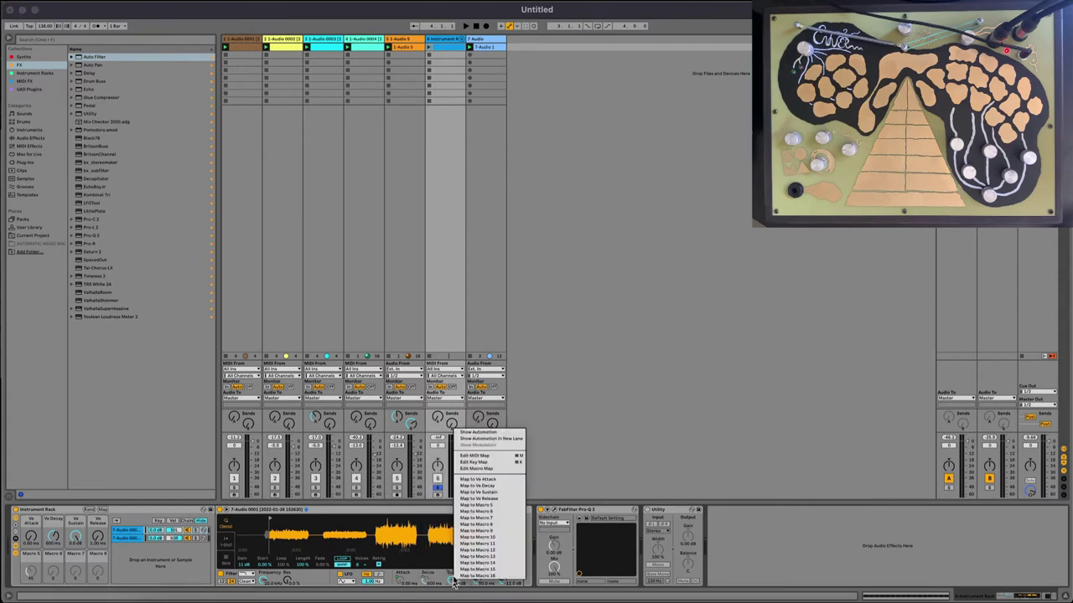
click(466, 492)
right_click(478, 581)
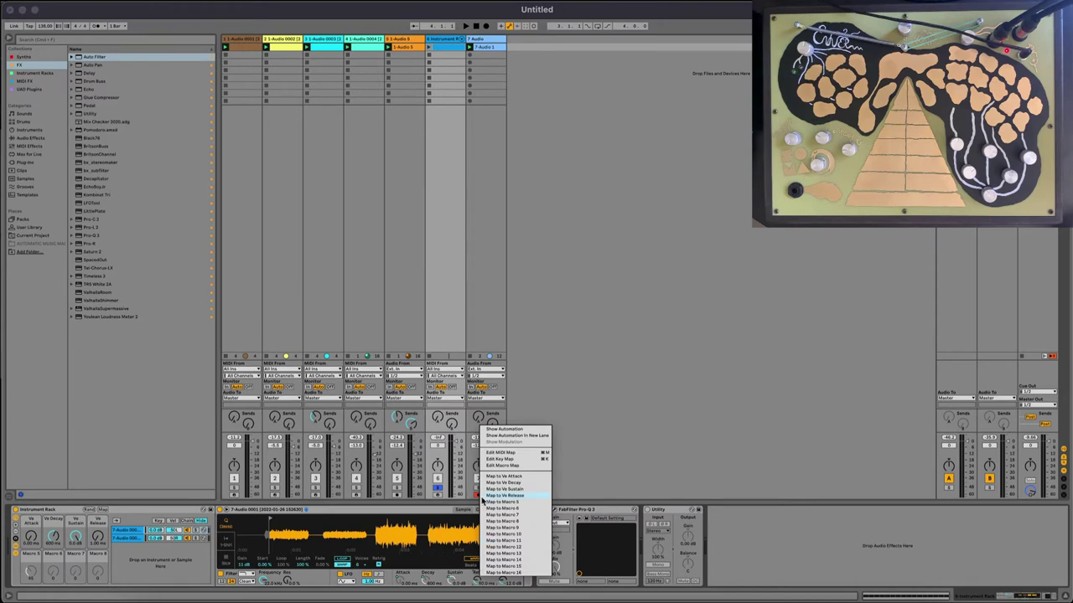
click(490, 495)
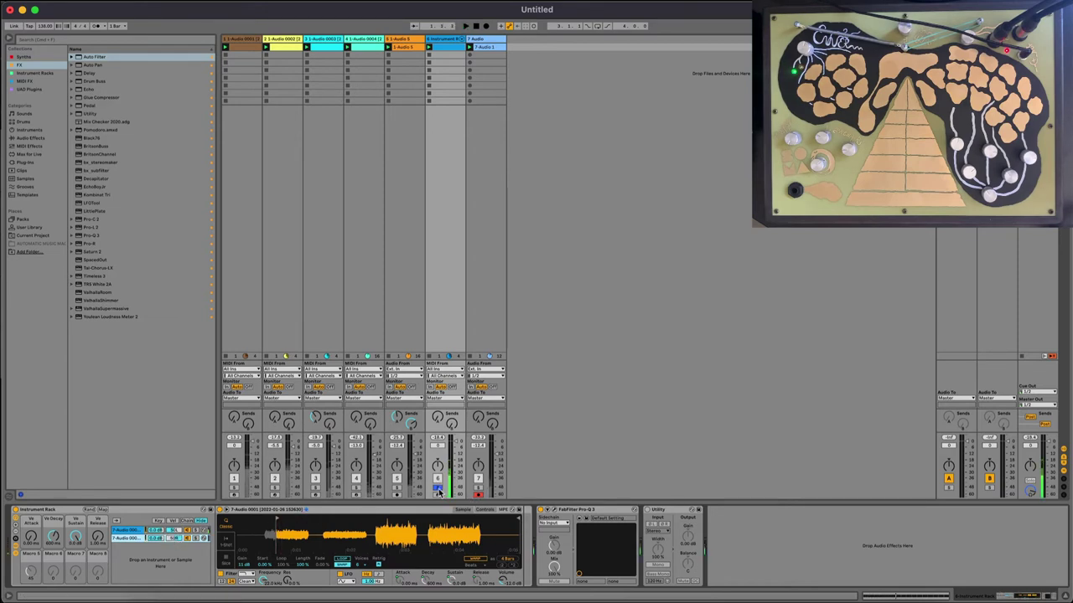
Set the rack's Sustain macro to -inf dB, Attack to 1.22 ms and Decay to about 23 ms
click(482, 42)
click(446, 42)
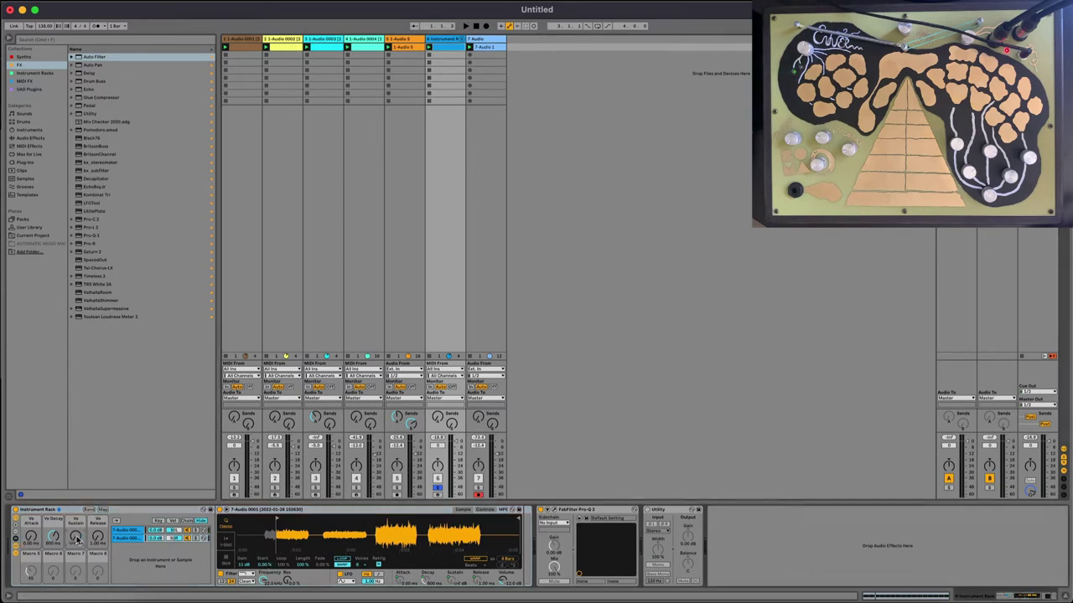
drag(30, 541, 30, 536)
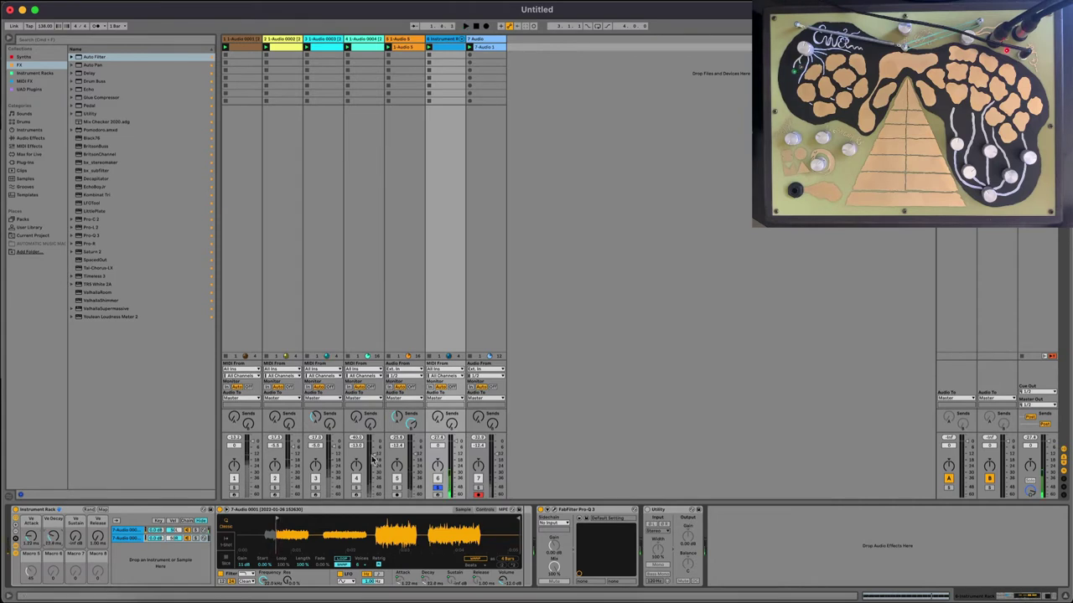
Compare the two chains' Simplers and audition the soloed rack part with the first chain shown
click(123, 531)
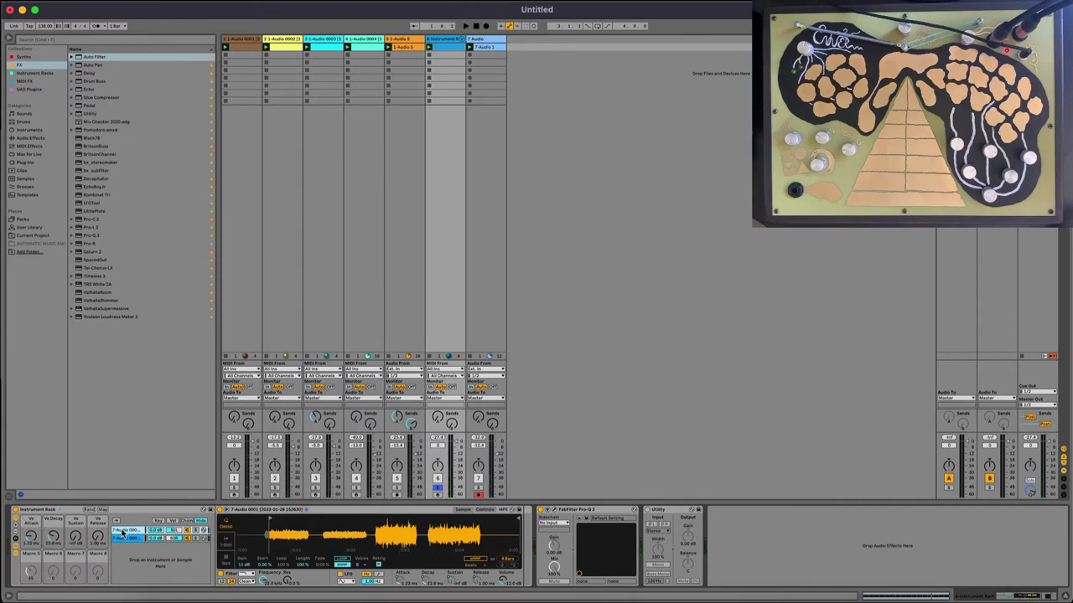
click(126, 539)
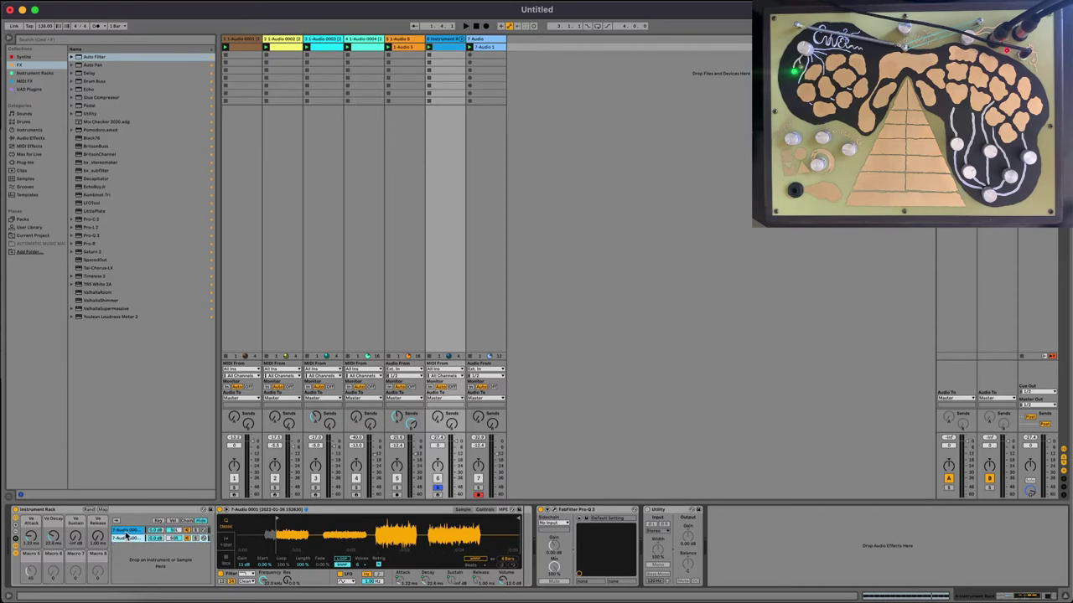
click(126, 533)
key(space)
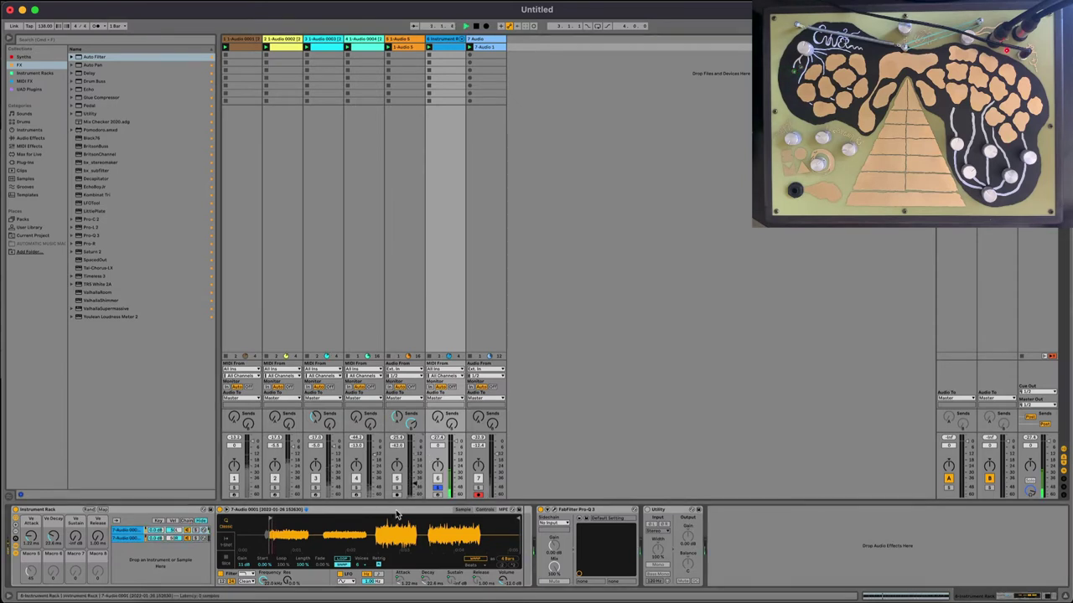
key(space)
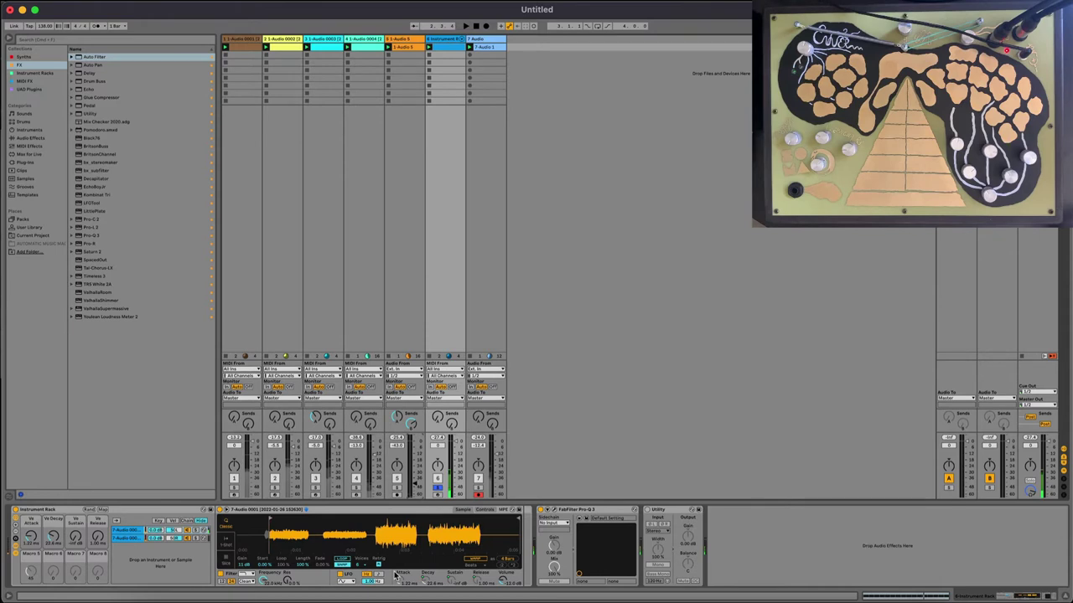
Audition the rack's two chains against each other by soloing each in turn during playback
click(120, 539)
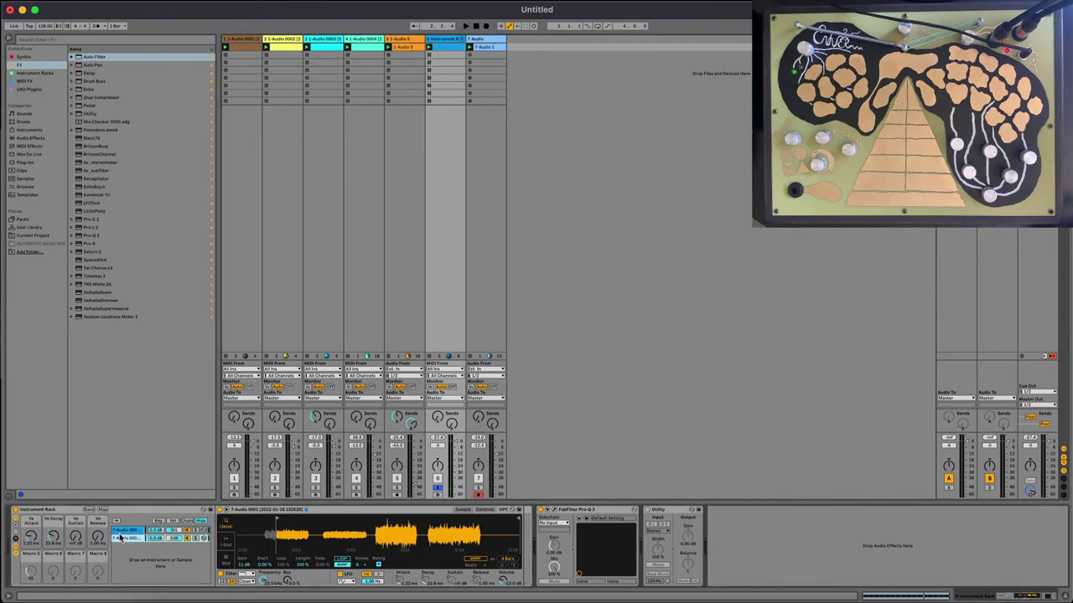
click(122, 531)
click(196, 538)
key(space)
click(195, 531)
click(196, 538)
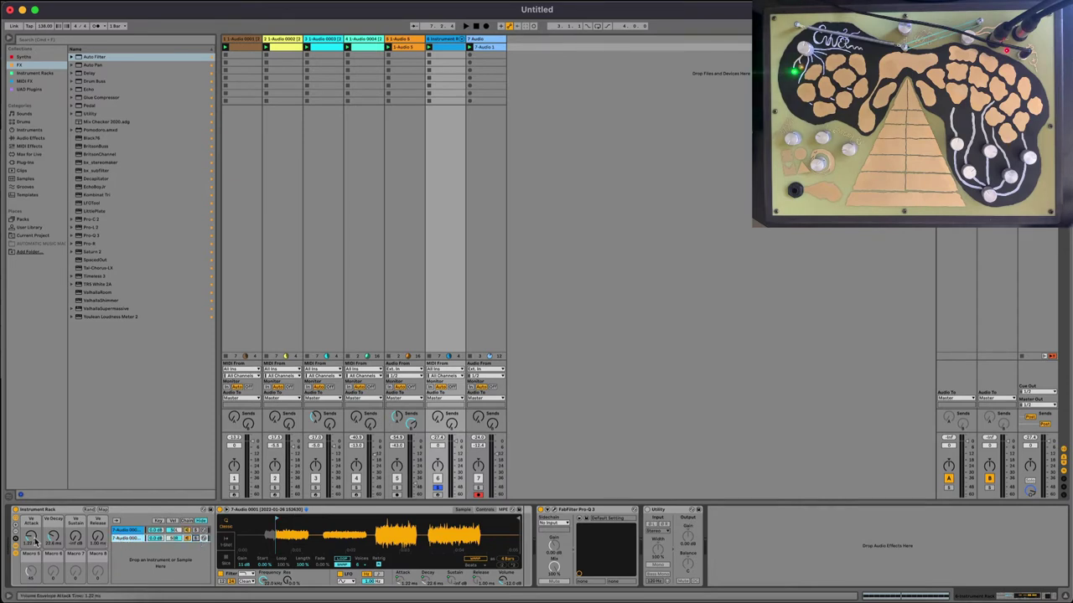
key(space)
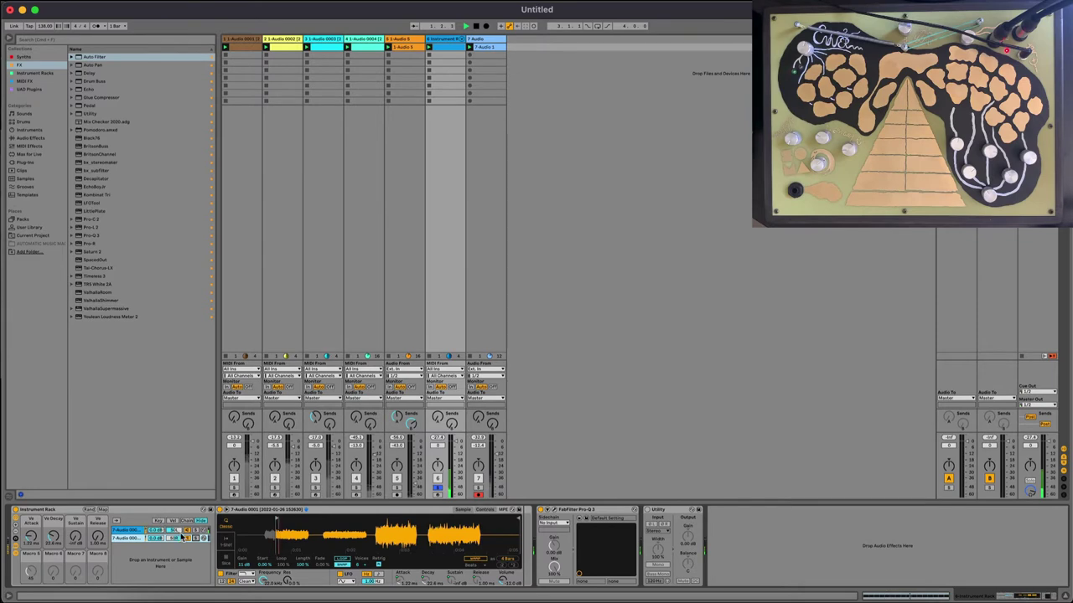
click(195, 530)
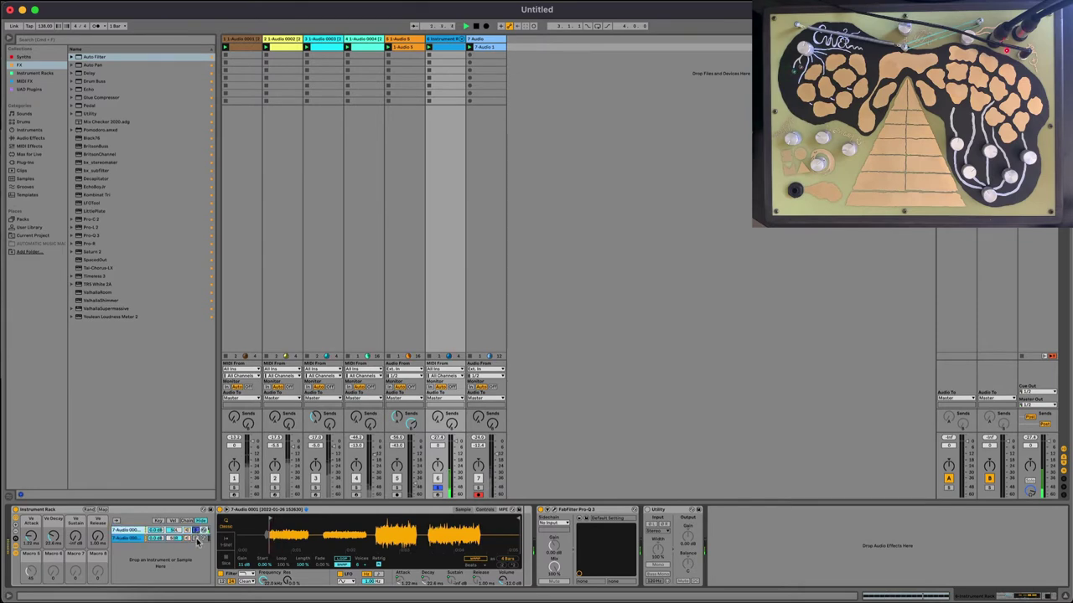
click(197, 538)
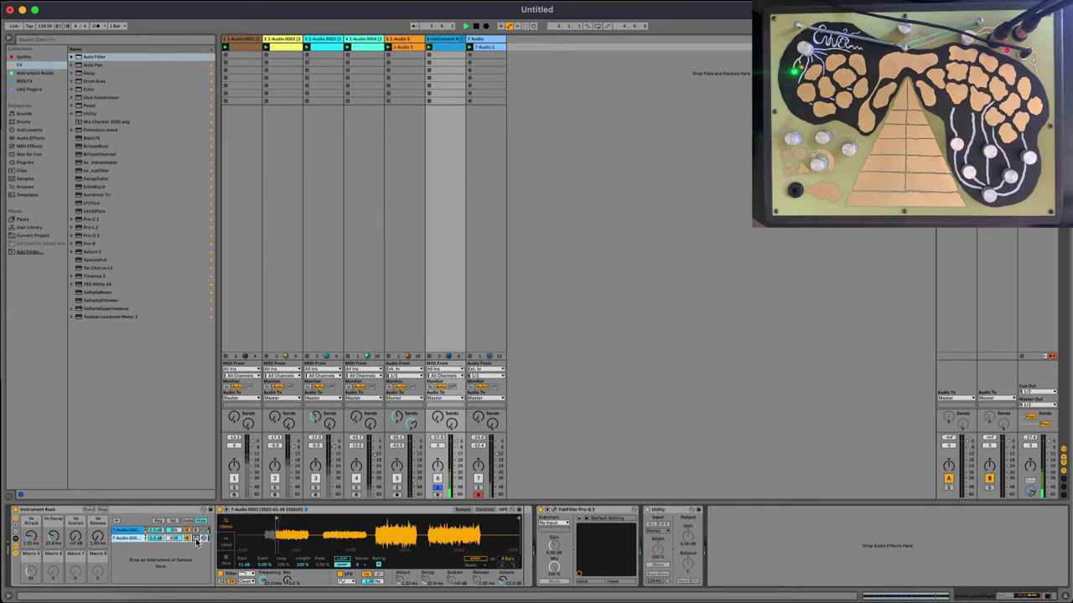
click(124, 532)
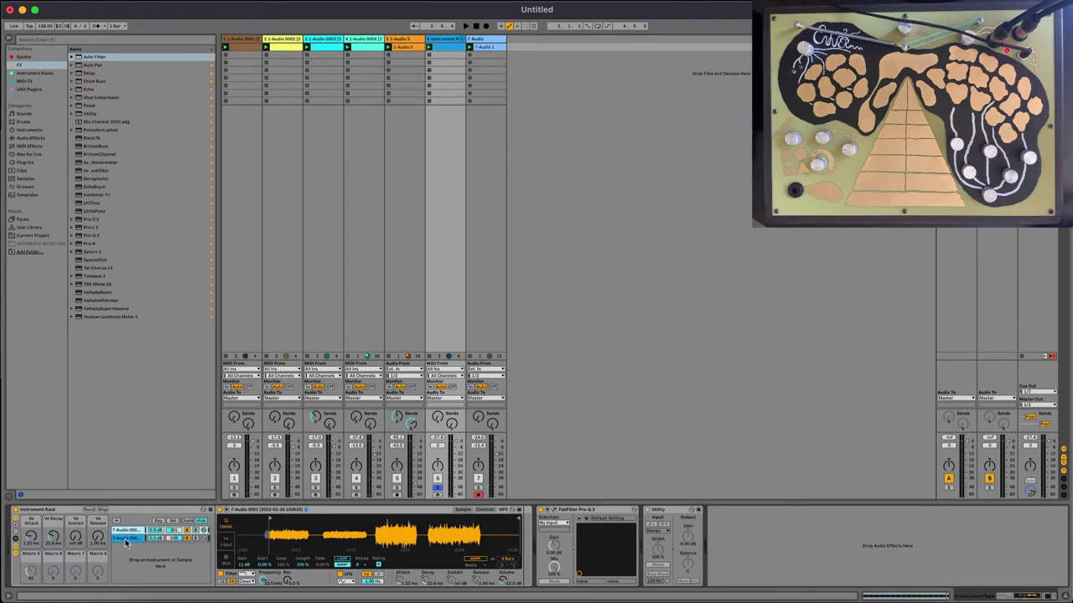
Turn off the Simpler filter in both rack chains and play the part back
click(125, 539)
click(124, 531)
click(124, 538)
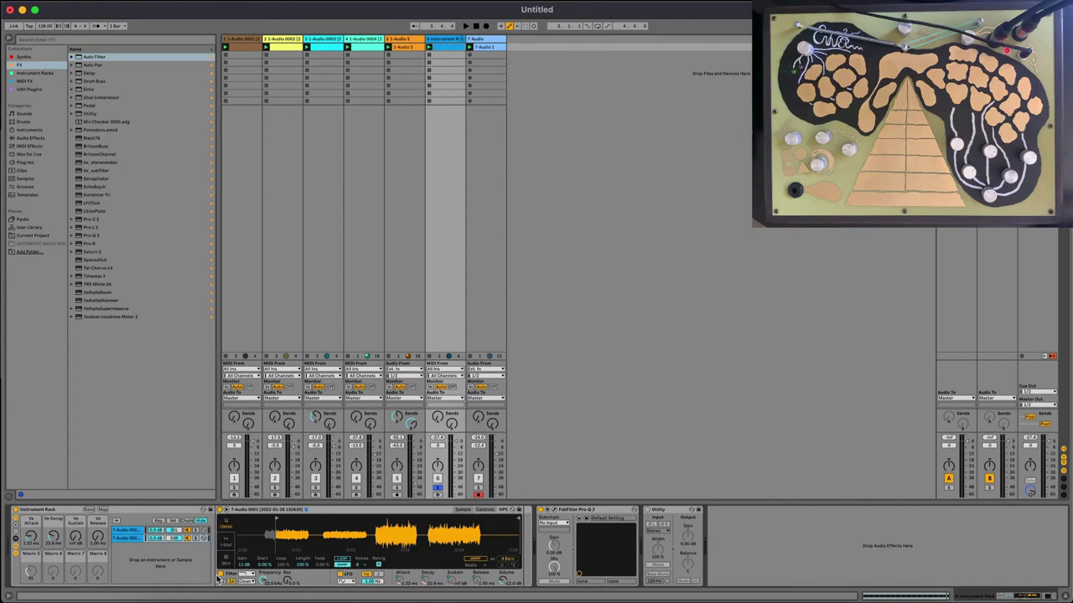
click(132, 538)
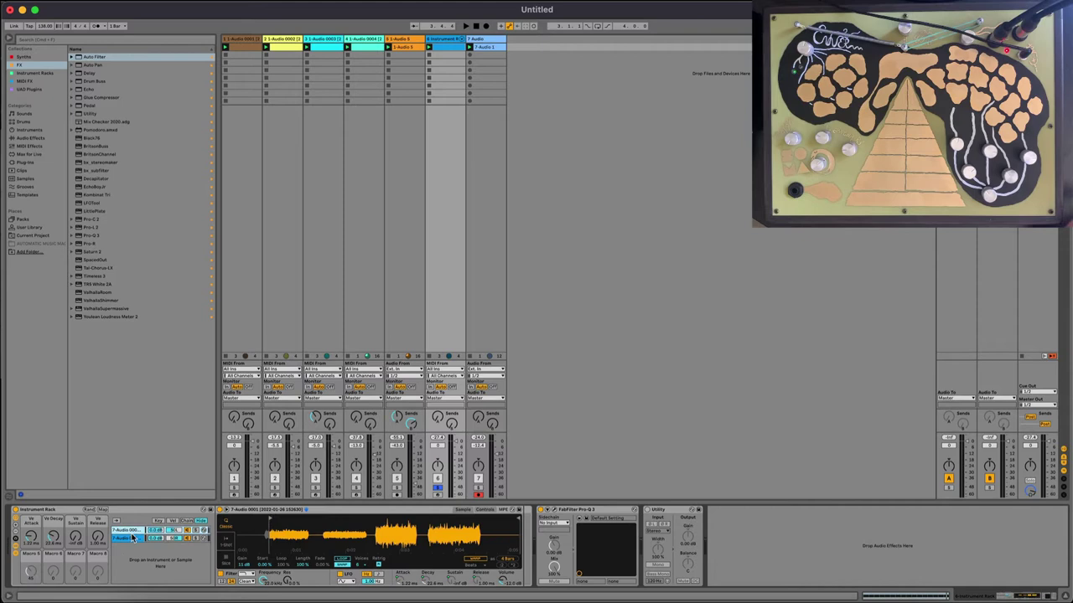
click(220, 574)
key(space)
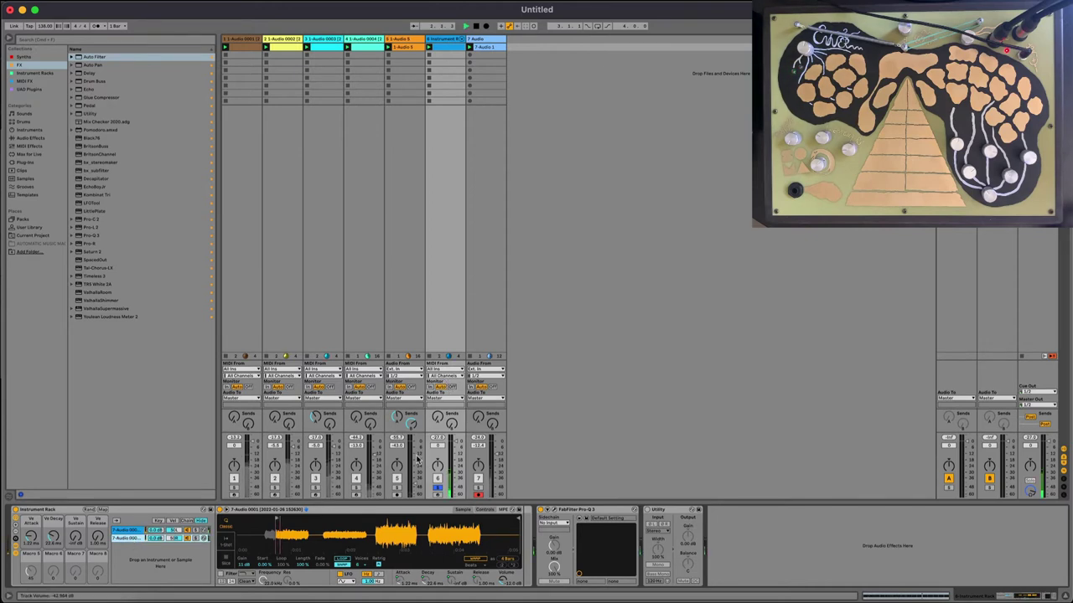
click(126, 530)
click(125, 539)
key(space)
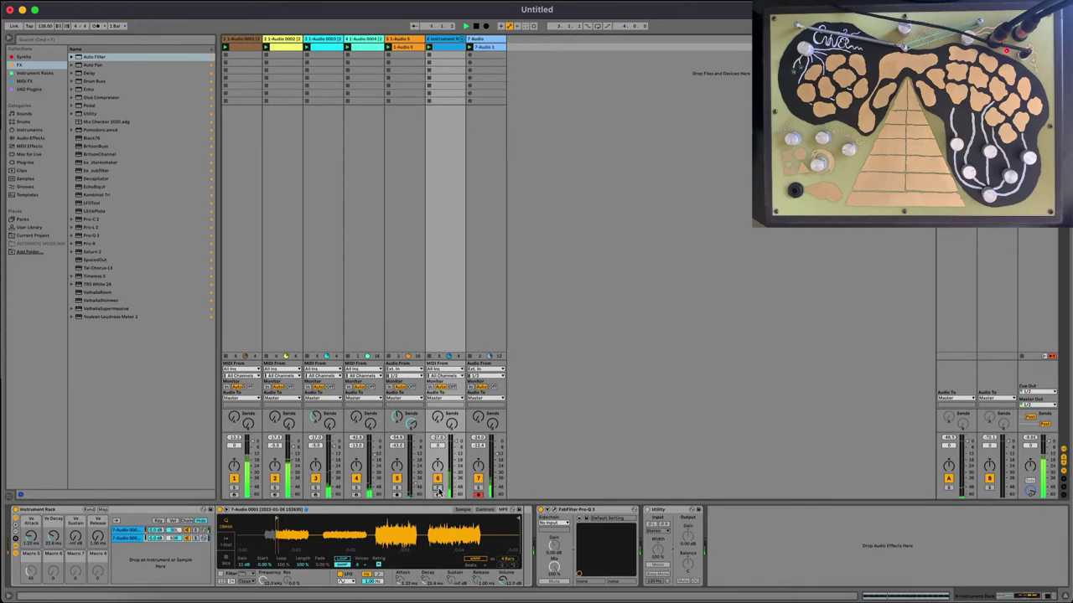
Deactivate track 7 and check the notes and velocities in the rack track's MIDI clip
click(476, 480)
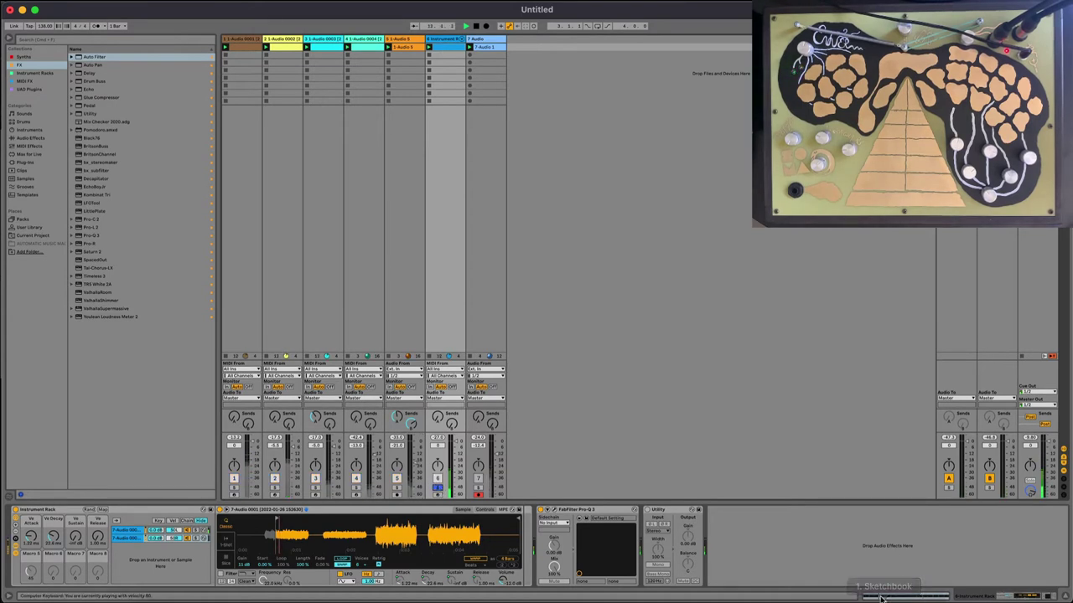
key(shift+Tab)
click(204, 541)
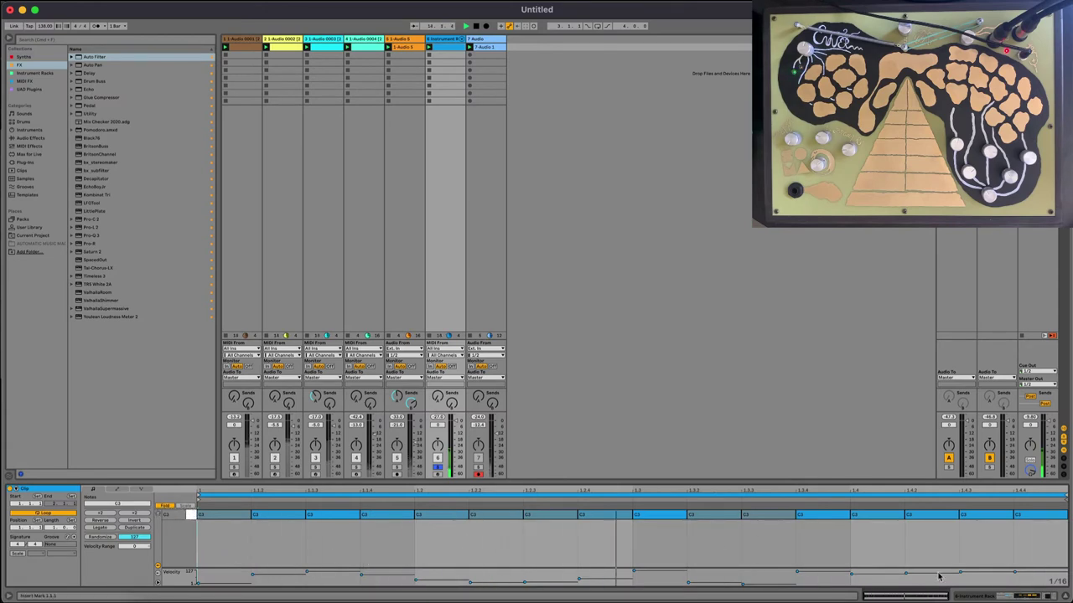
key(shift+Tab)
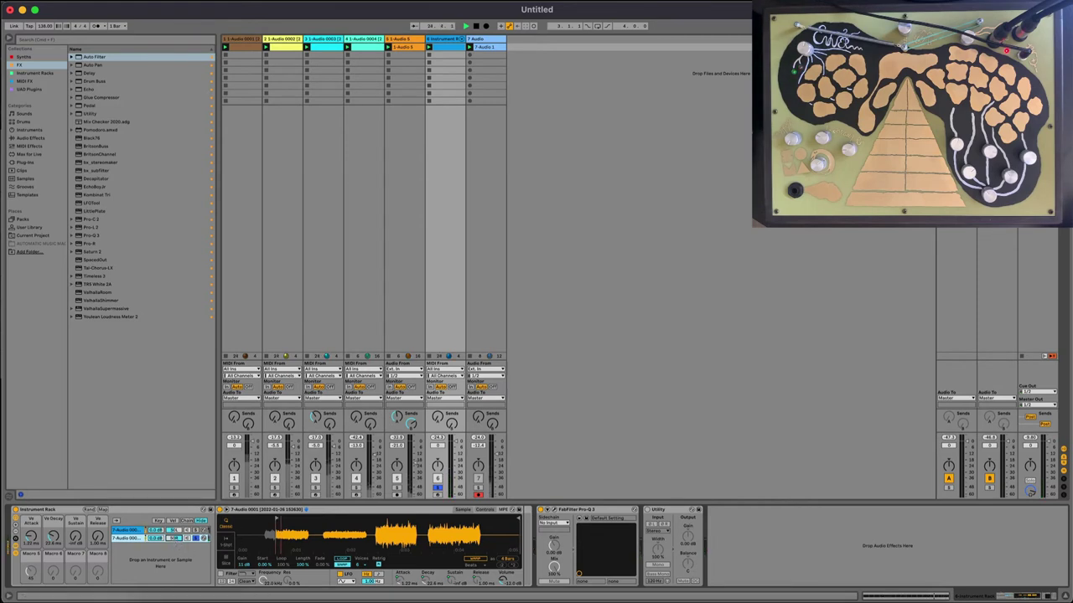
Reset the panning of both rack chains to center
click(172, 531)
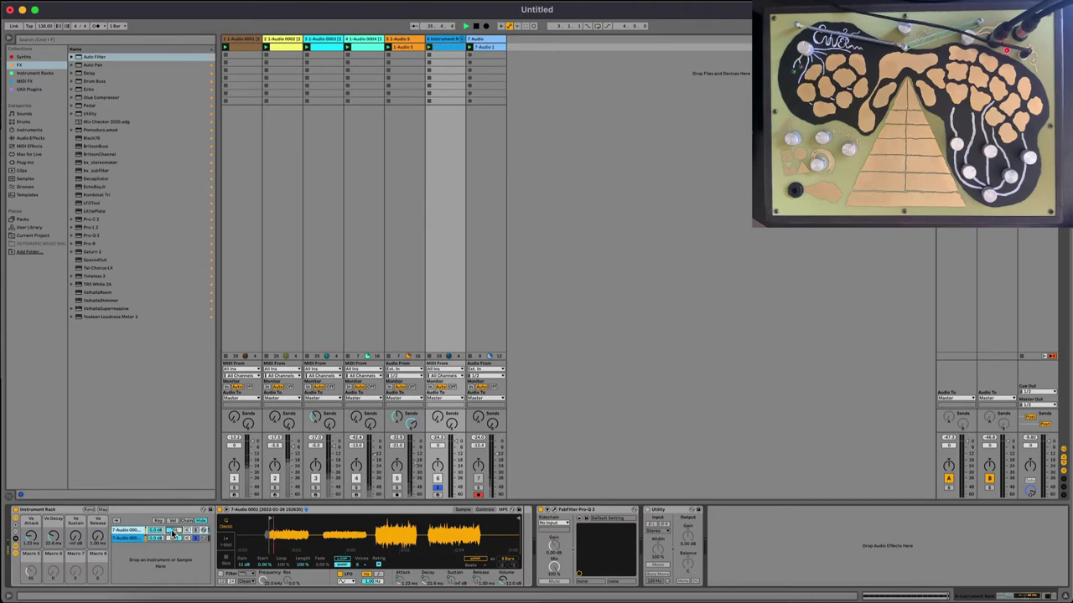
double_click(170, 538)
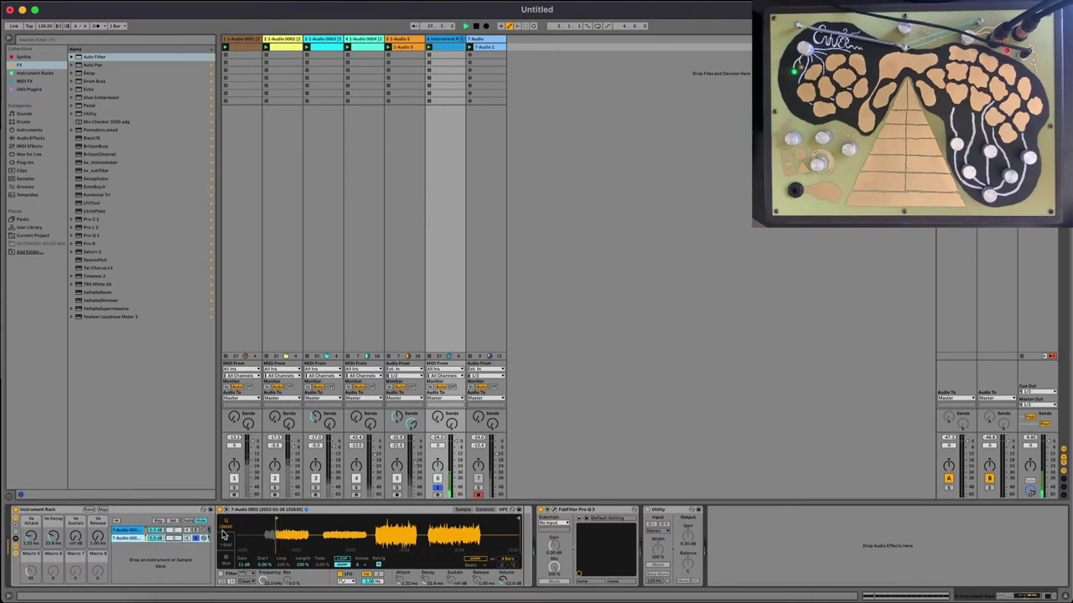
Move the Utility into the second rack chain after its Simpler and set its channel mode to Left
click(251, 513)
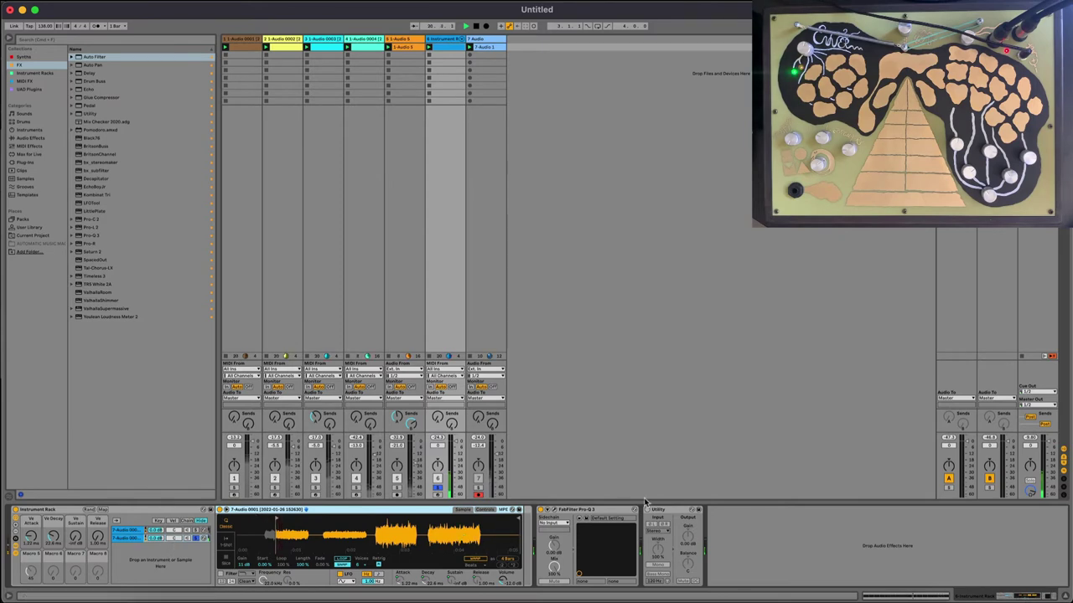
drag(668, 510, 528, 519)
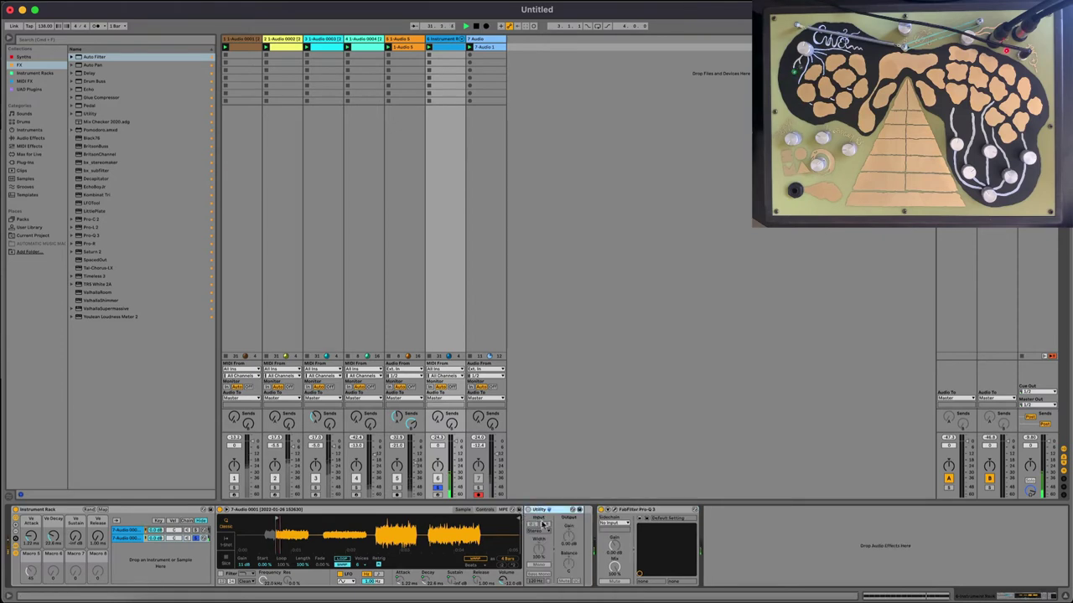
click(539, 531)
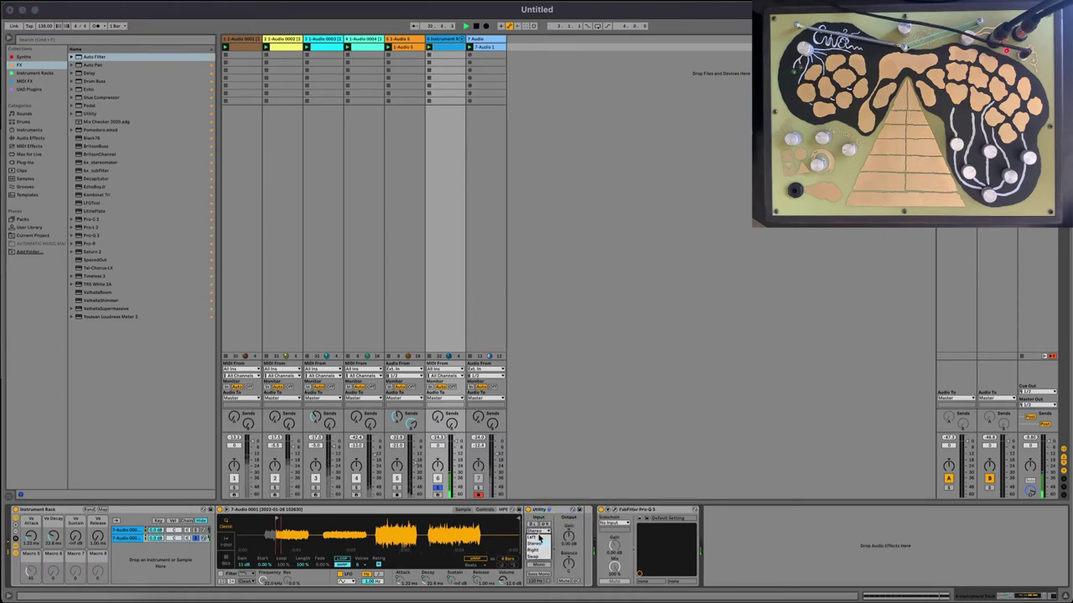
click(537, 536)
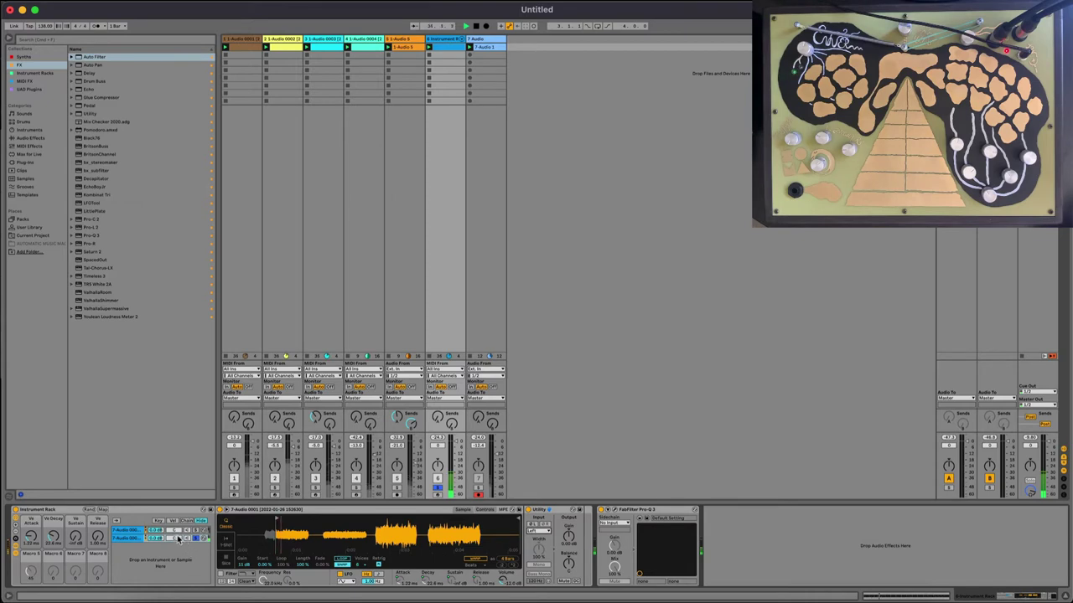
Copy the second chain's Utility into the first chain, directly after its Simpler
click(127, 538)
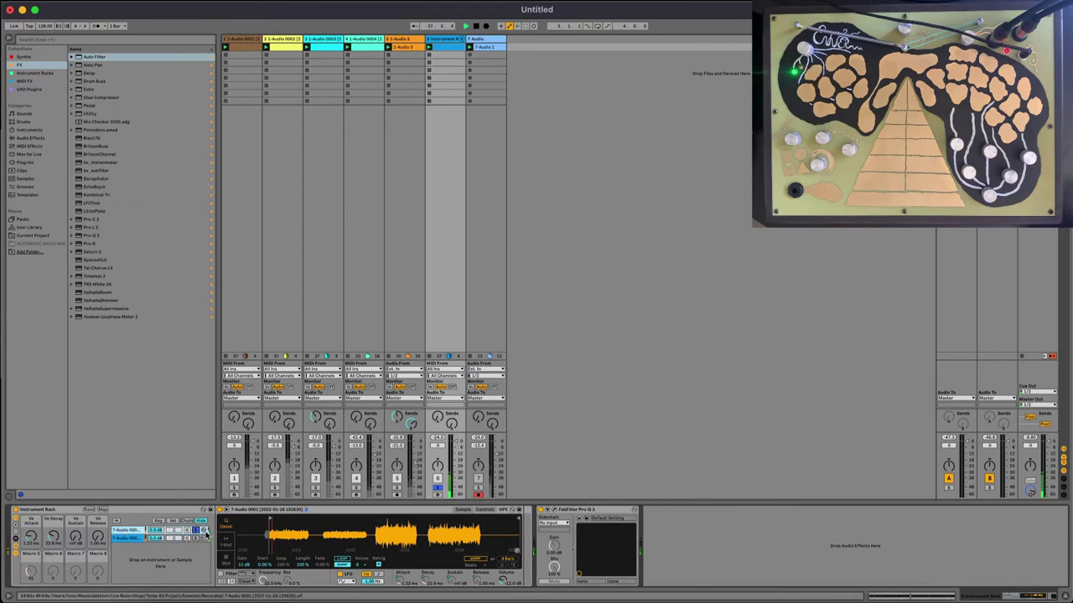
click(129, 530)
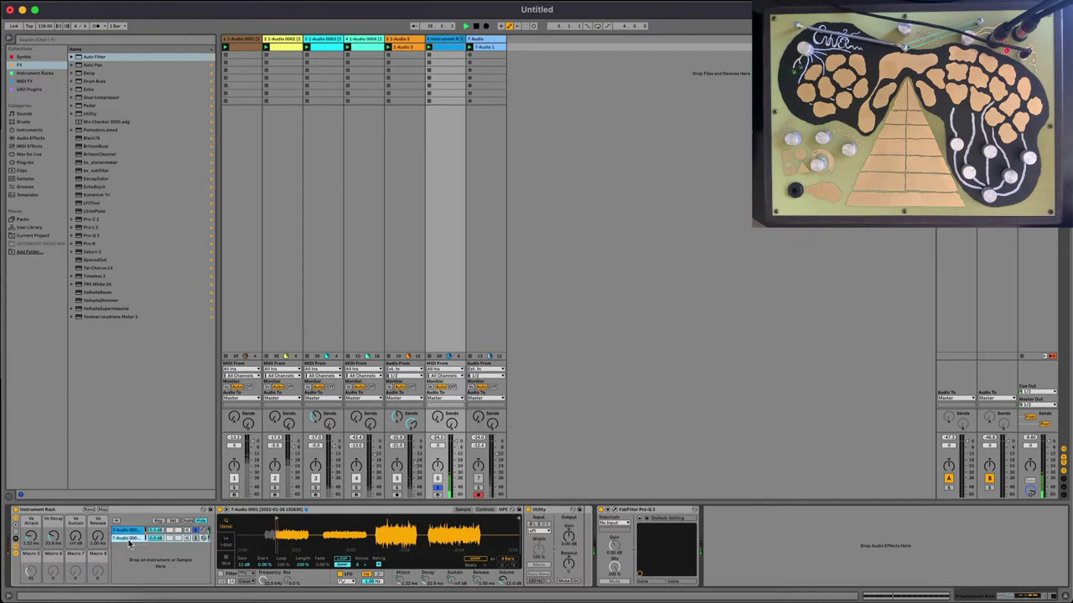
right_click(557, 513)
click(570, 521)
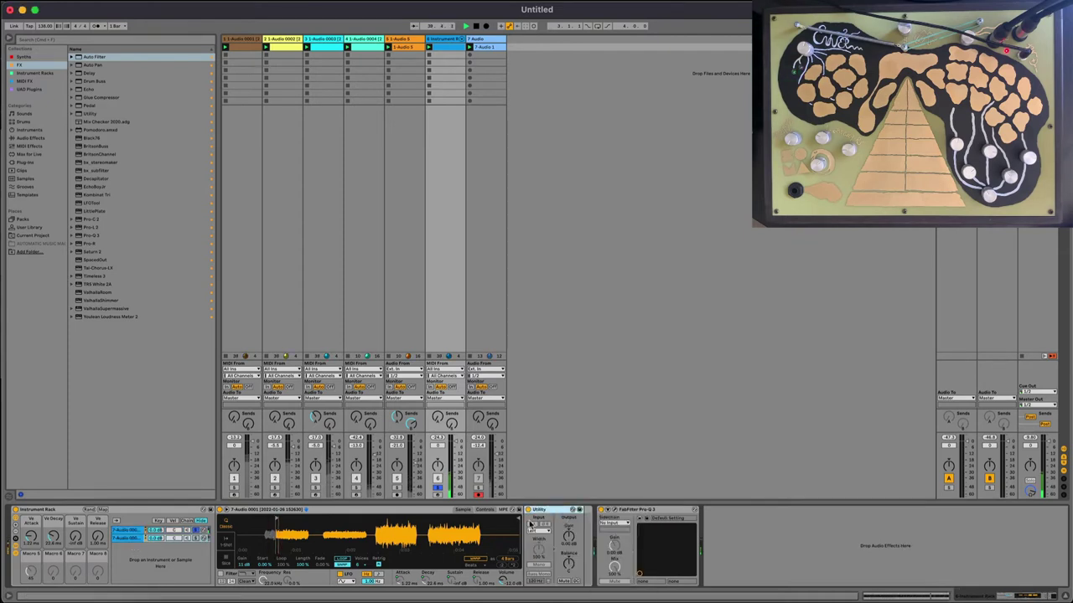
click(121, 534)
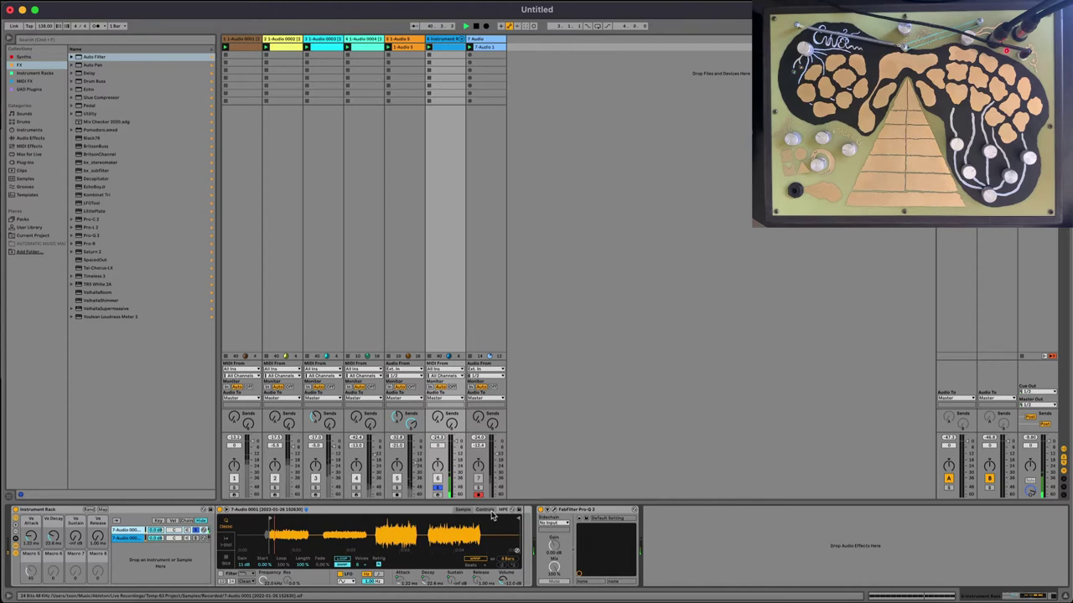
right_click(529, 544)
click(541, 544)
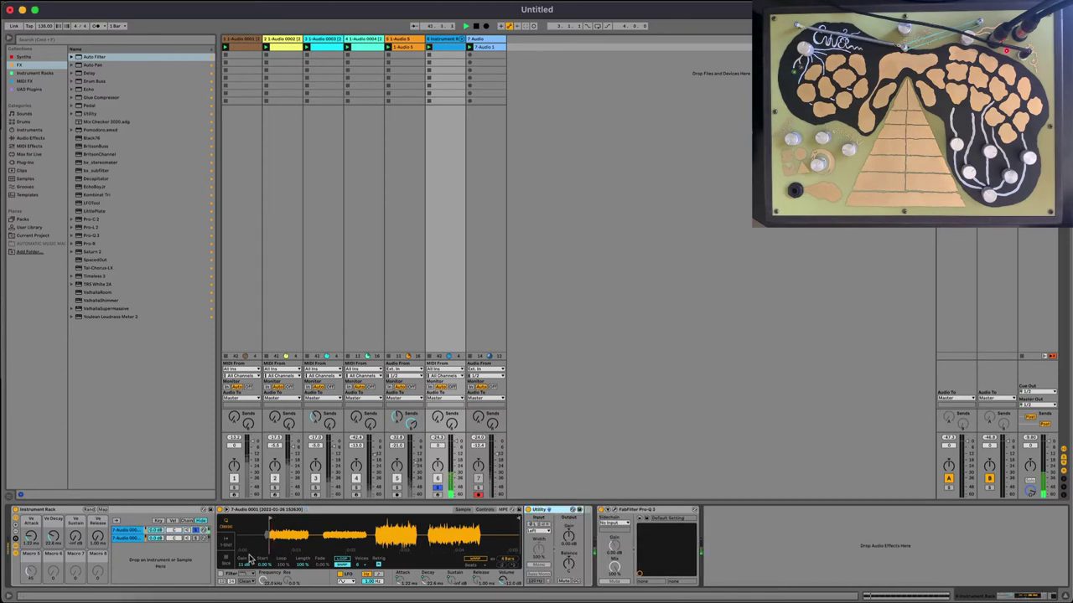
drag(171, 532, 171, 578)
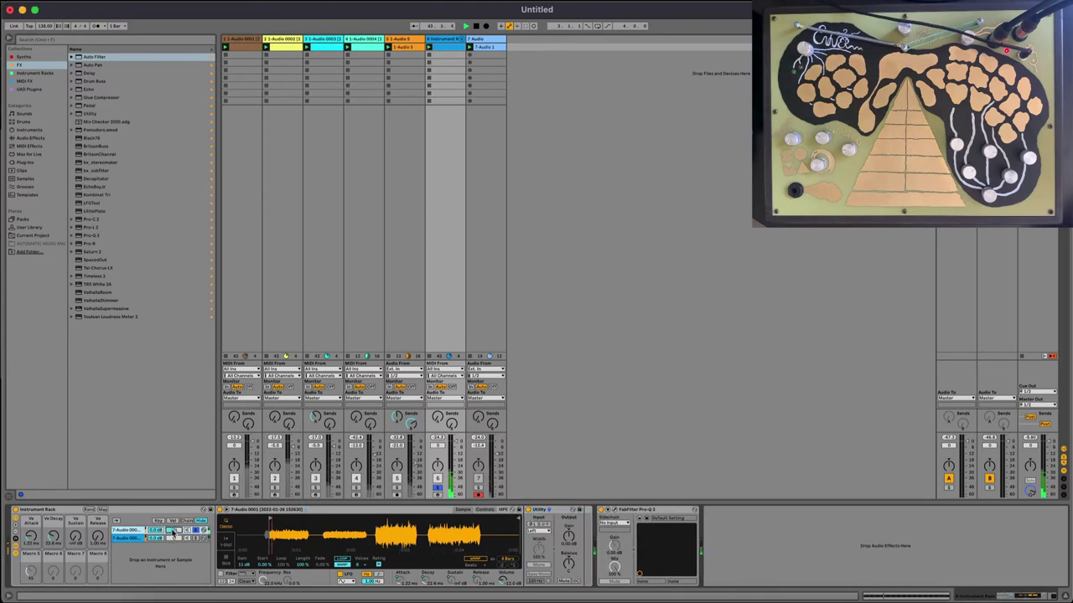
drag(175, 539, 176, 495)
double_click(176, 539)
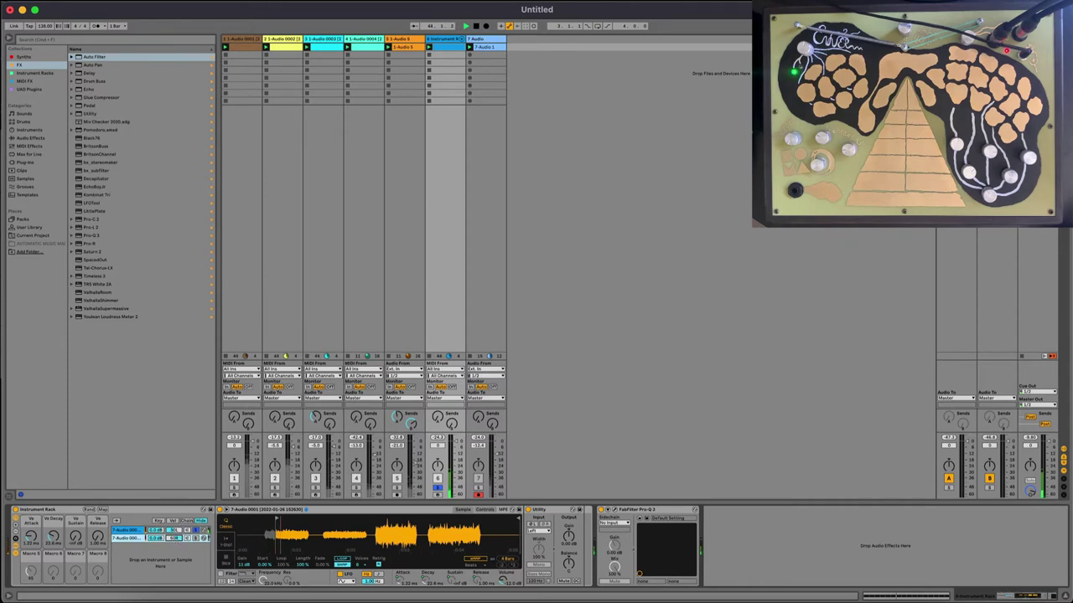
click(170, 529)
double_click(171, 530)
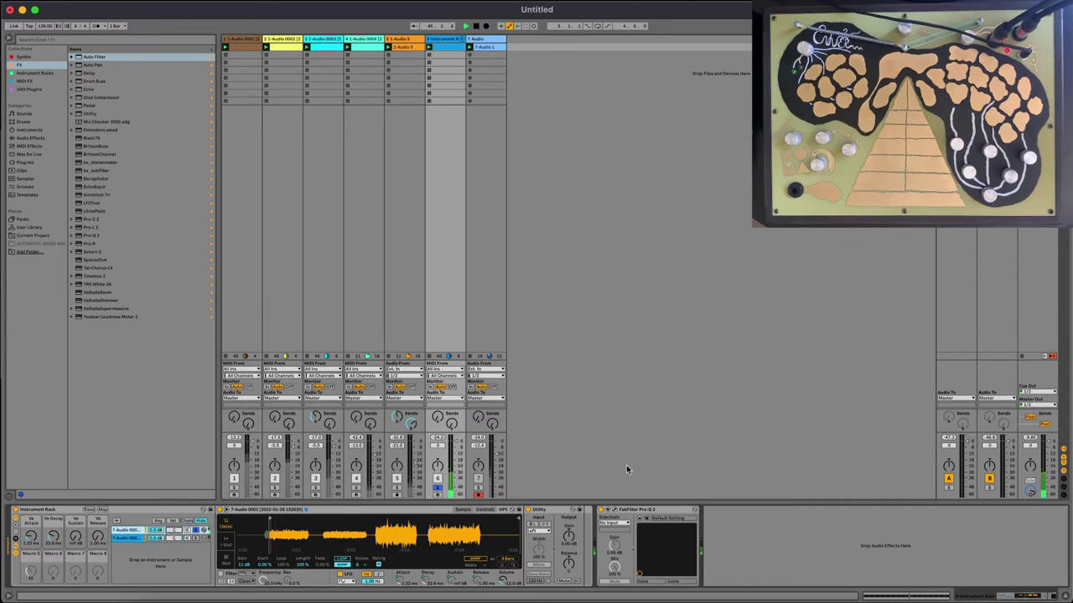
Offset the Utility Balance in the two rack chains to opposite sides
click(568, 561)
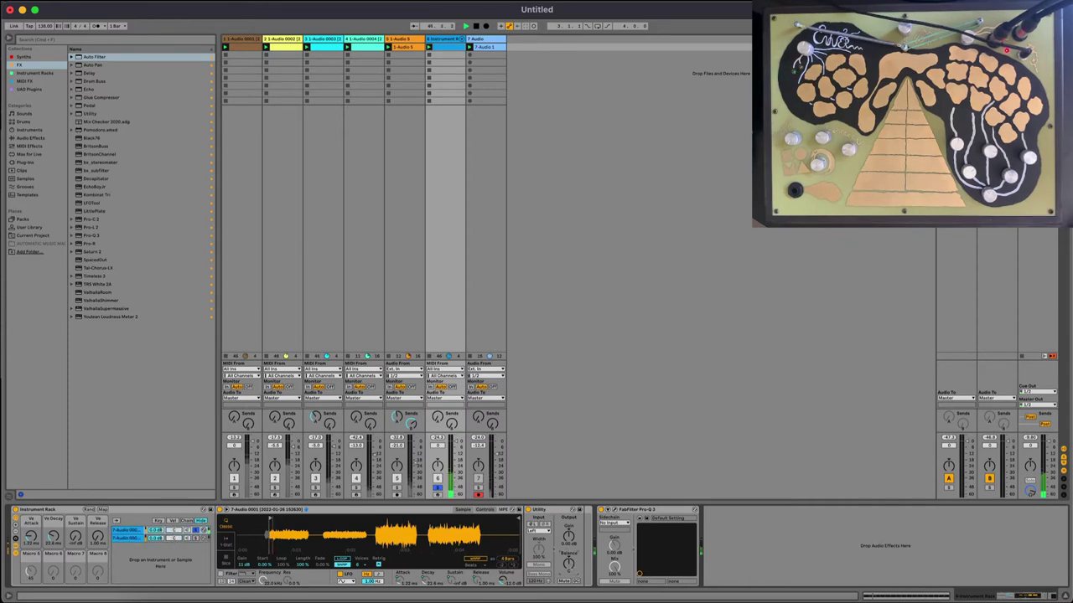
click(129, 530)
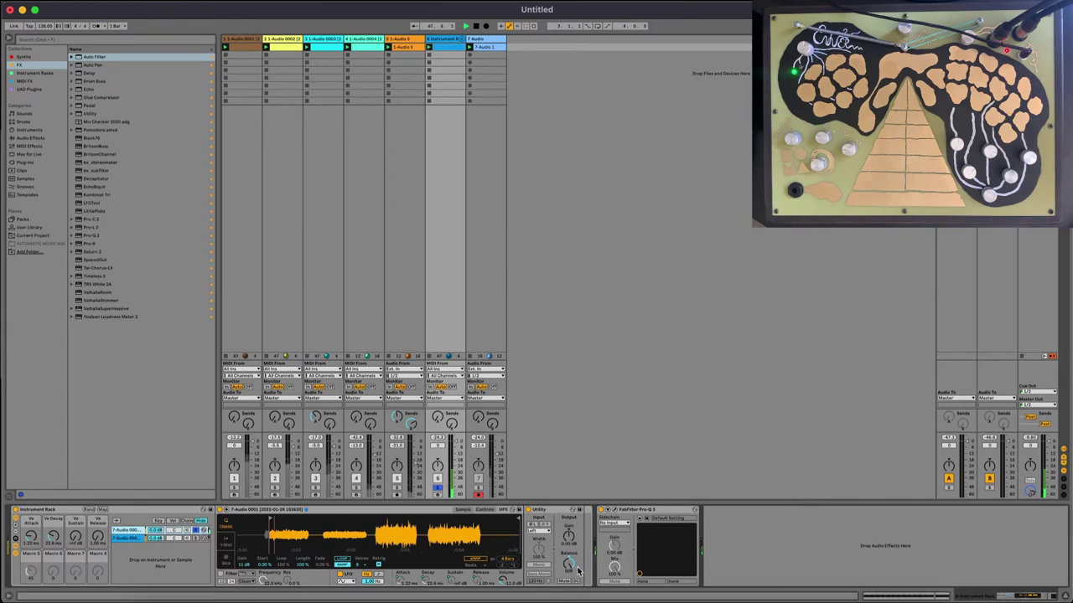
click(124, 537)
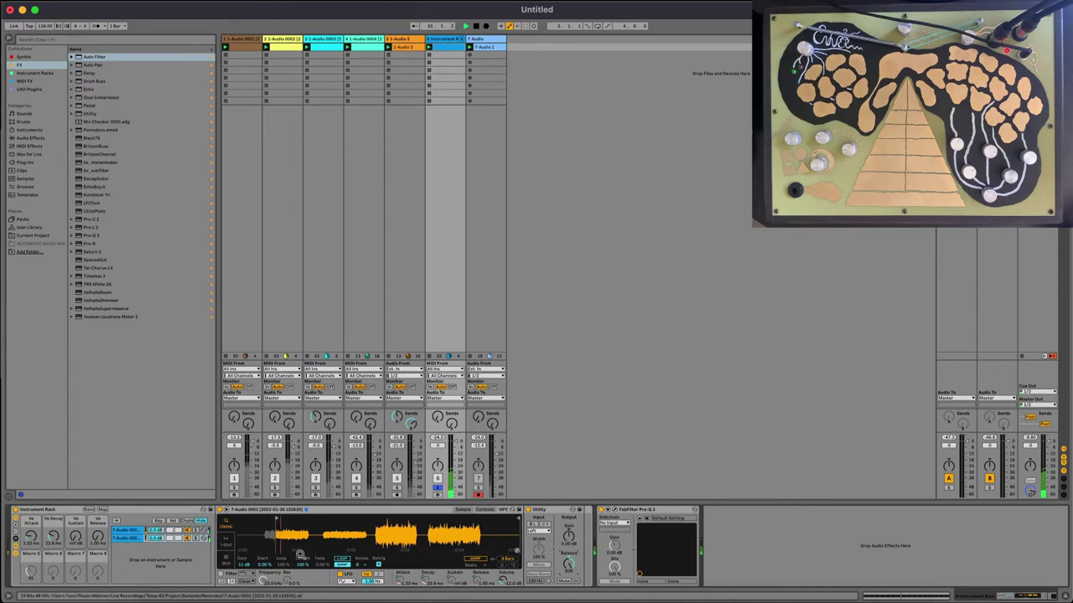
Move the displayed Simpler's sample start to the second burst, and set the rack macros Attack to about 15 ms and Decay to about 19 ms
drag(278, 520, 279, 523)
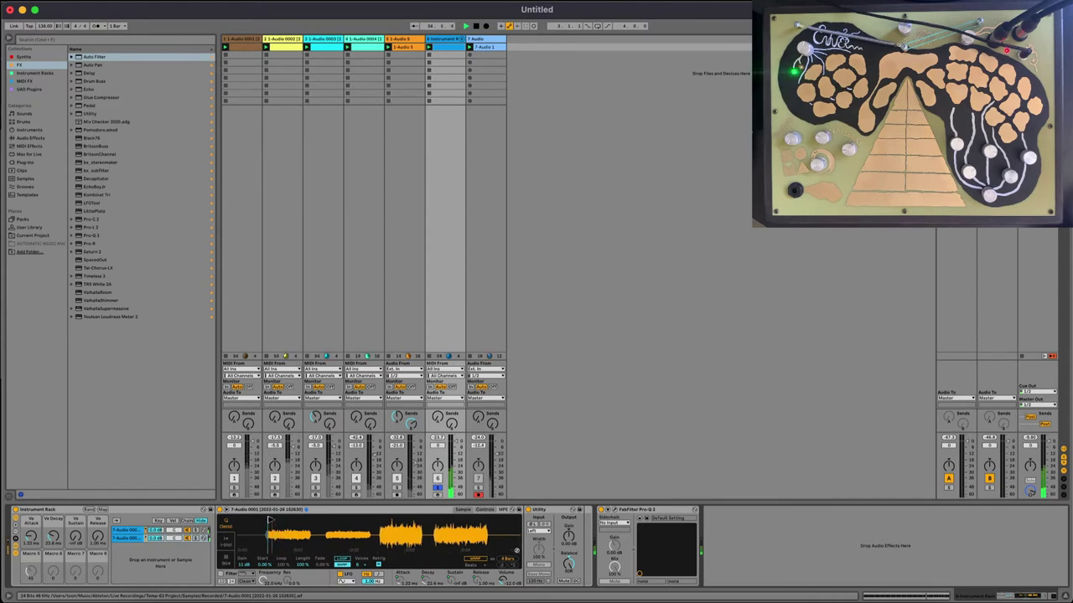
mouse_move(272, 522)
mouse_down()
mouse_move(455, 521)
mouse_move(256, 520)
mouse_move(332, 519)
mouse_up()
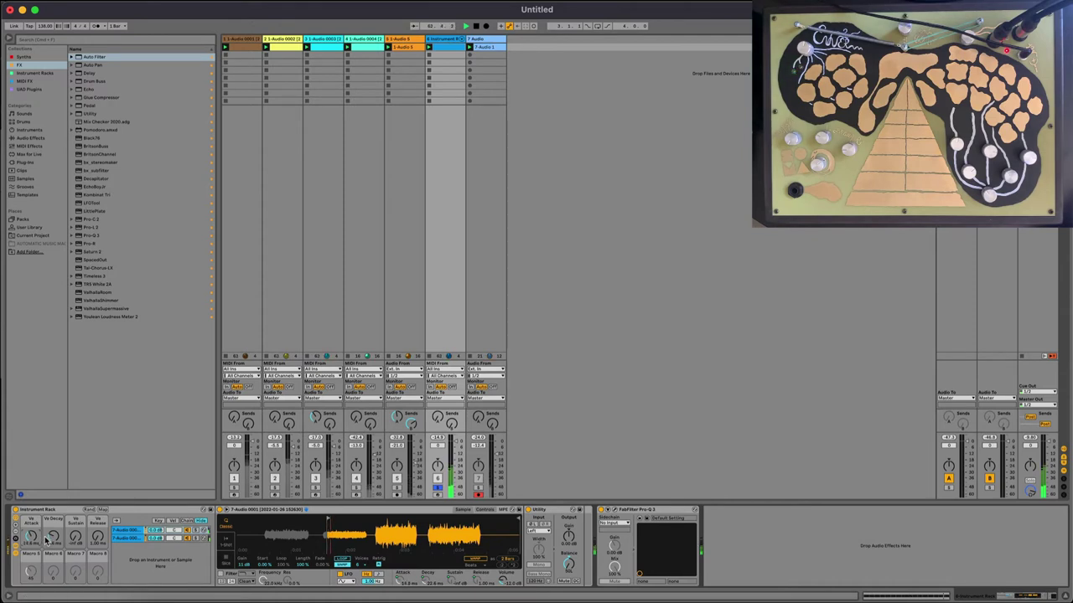
drag(53, 537, 53, 532)
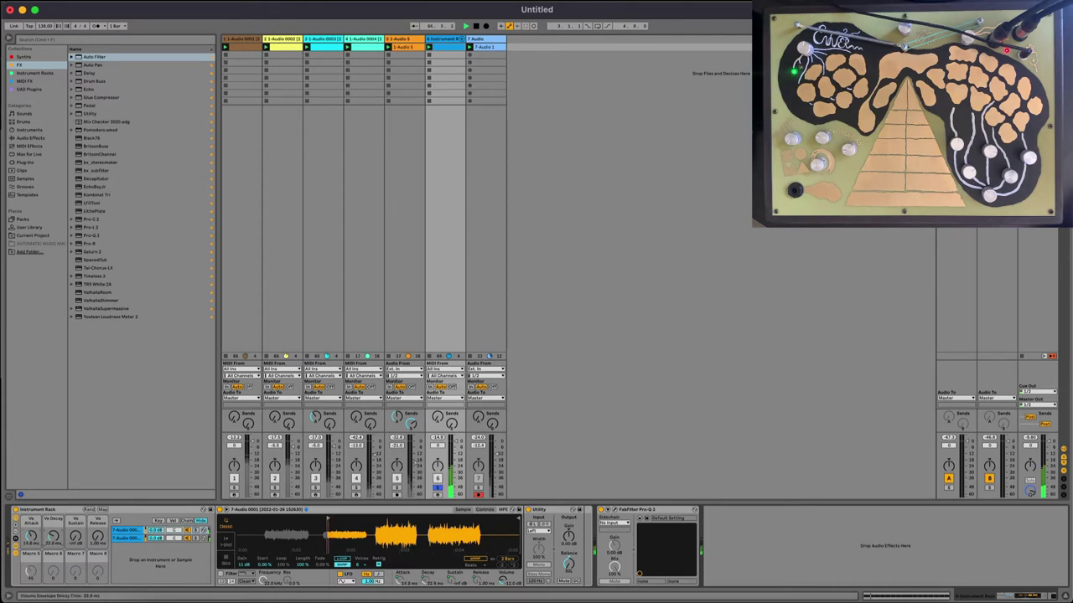
Add a 12 dB/oct low cut at about 4 kHz in the Pro-Q 3 following the rack on track 6
click(613, 513)
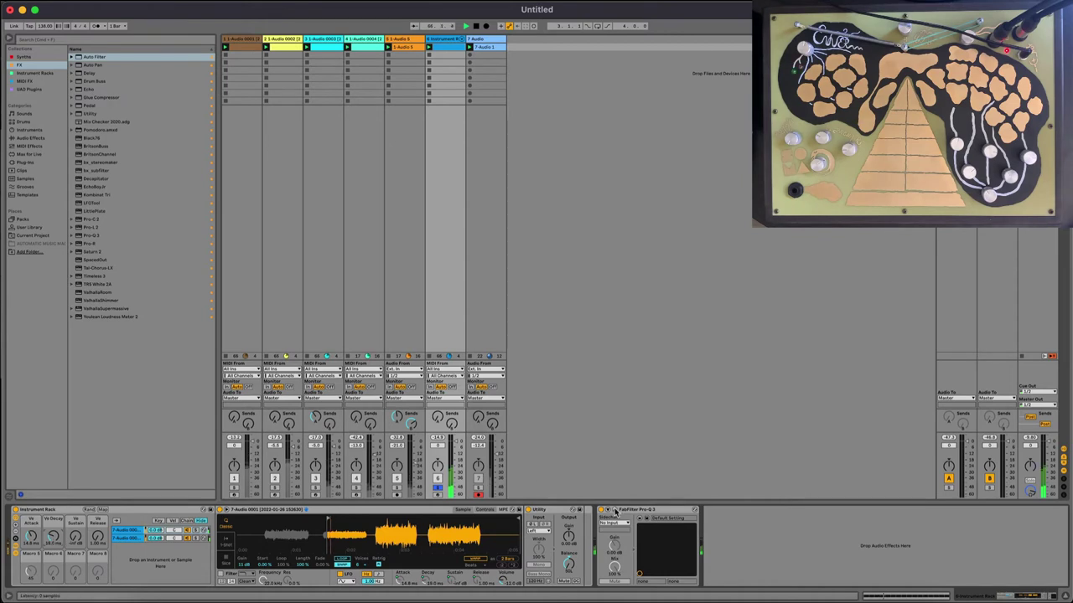
double_click(629, 224)
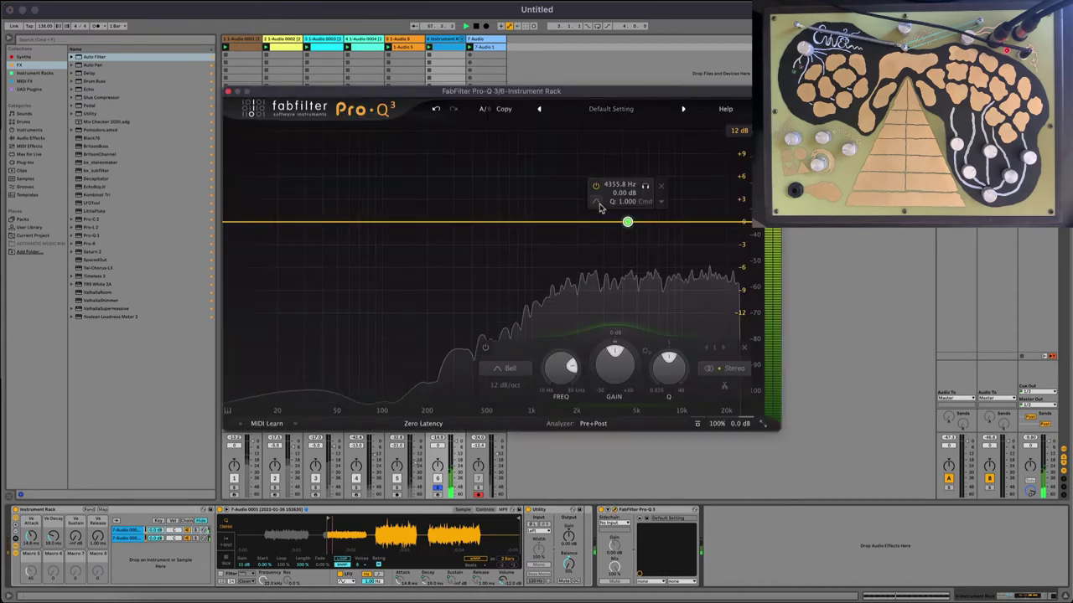
click(597, 201)
click(624, 219)
drag(628, 222, 622, 221)
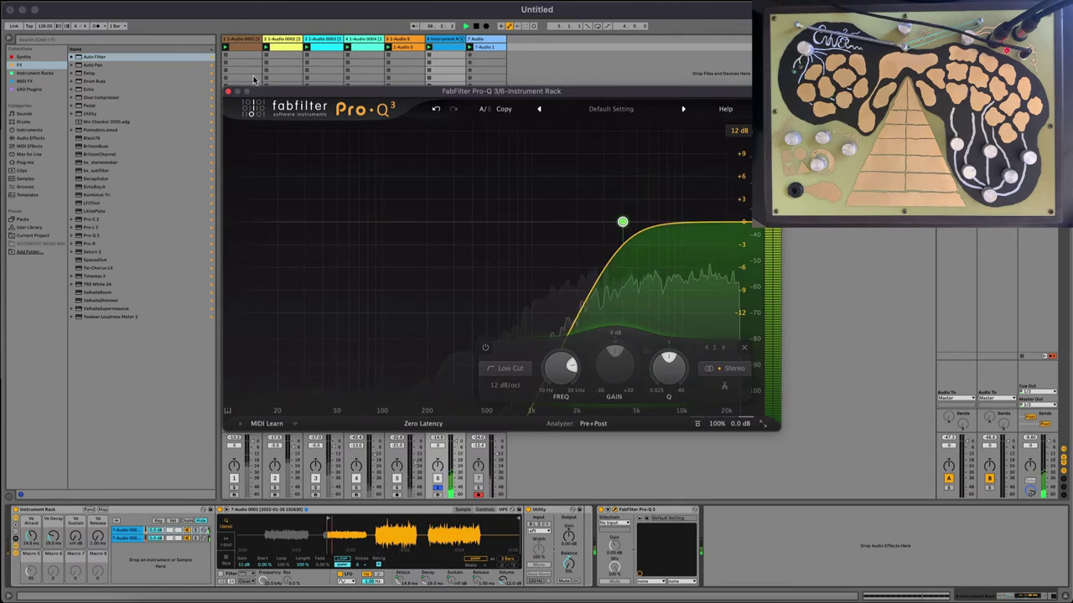
click(230, 91)
Add a Utility after Pro-Q 3 on track 6, audition the sound in mono, and deactivate the Utility
double_click(89, 113)
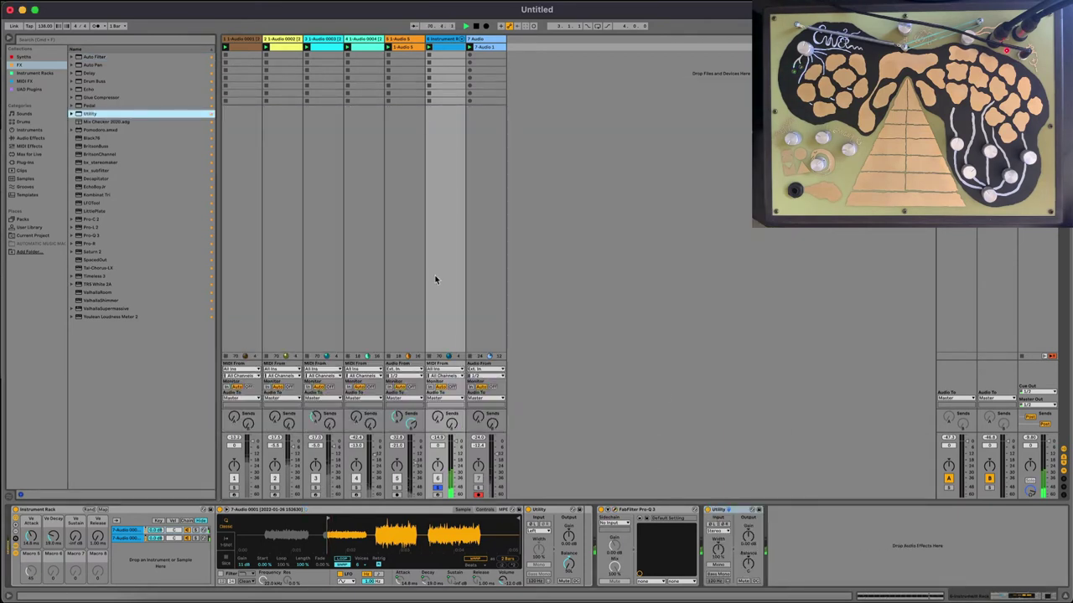
click(720, 567)
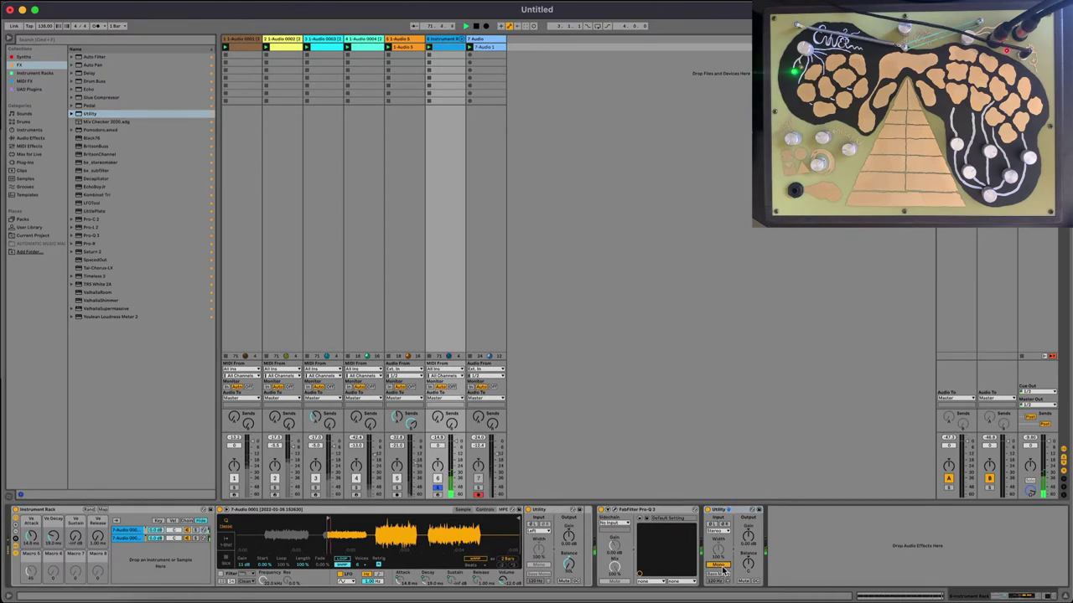
click(709, 510)
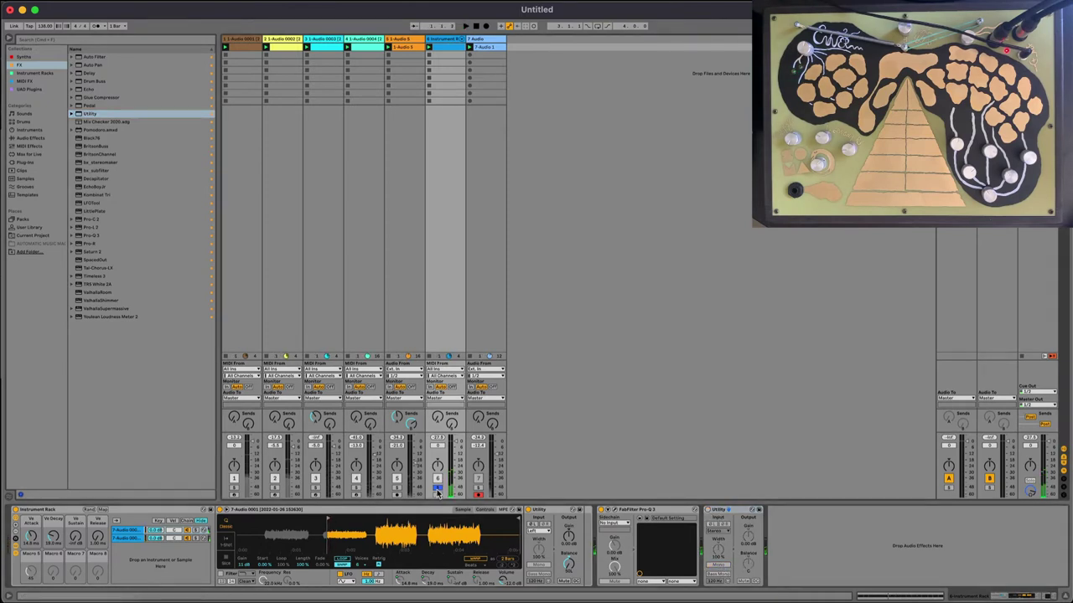
With track 6 unsoloed and the mix playing, raise track 3's Echo send and lower the Echo return's high-pass filter to about 118 Hz
click(438, 489)
key(space)
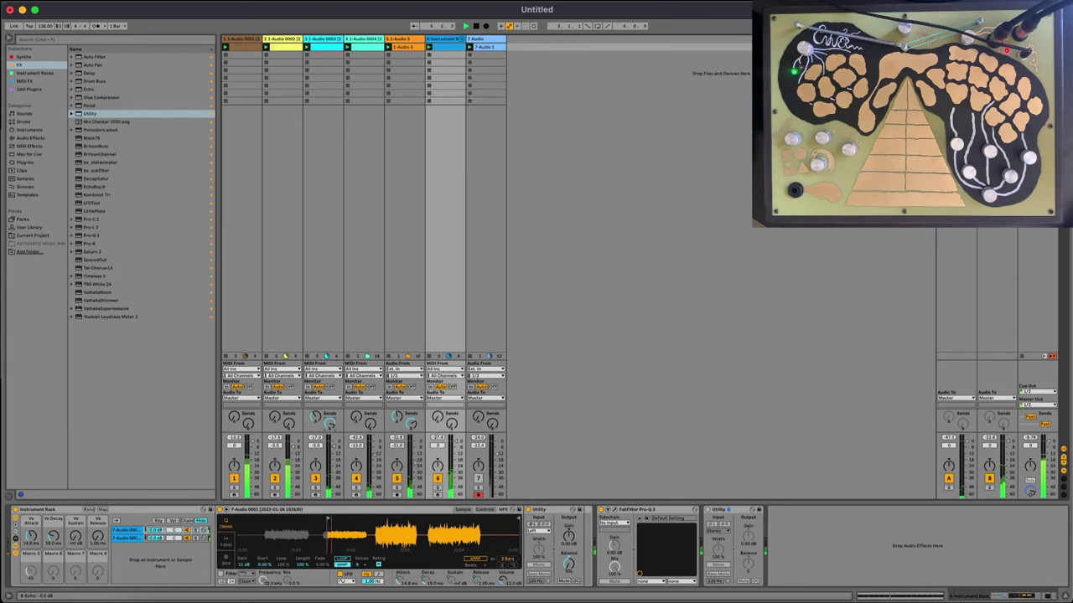
drag(331, 425, 330, 425)
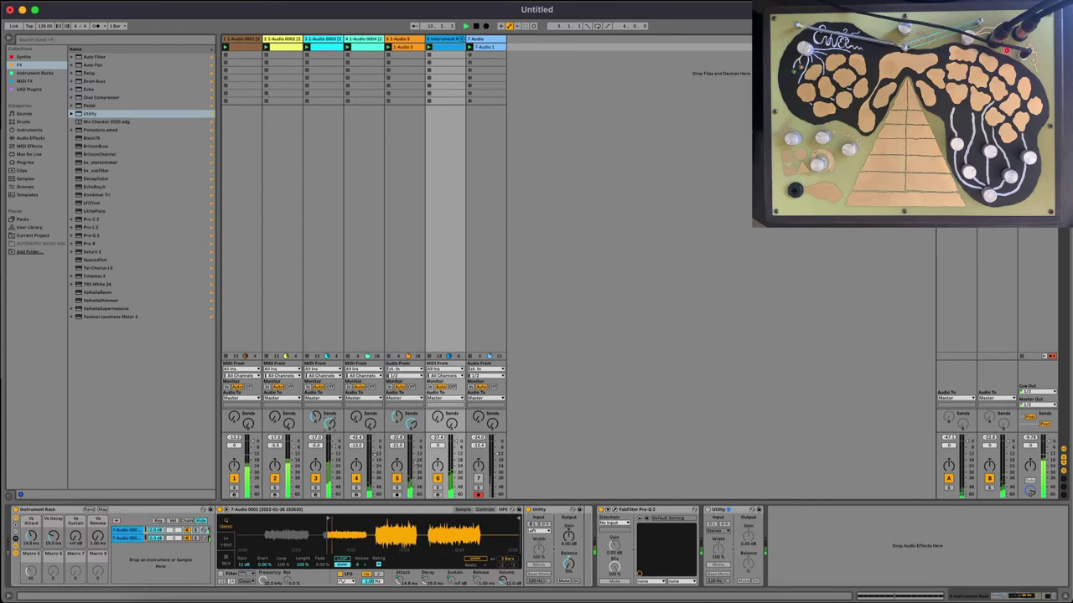
click(996, 39)
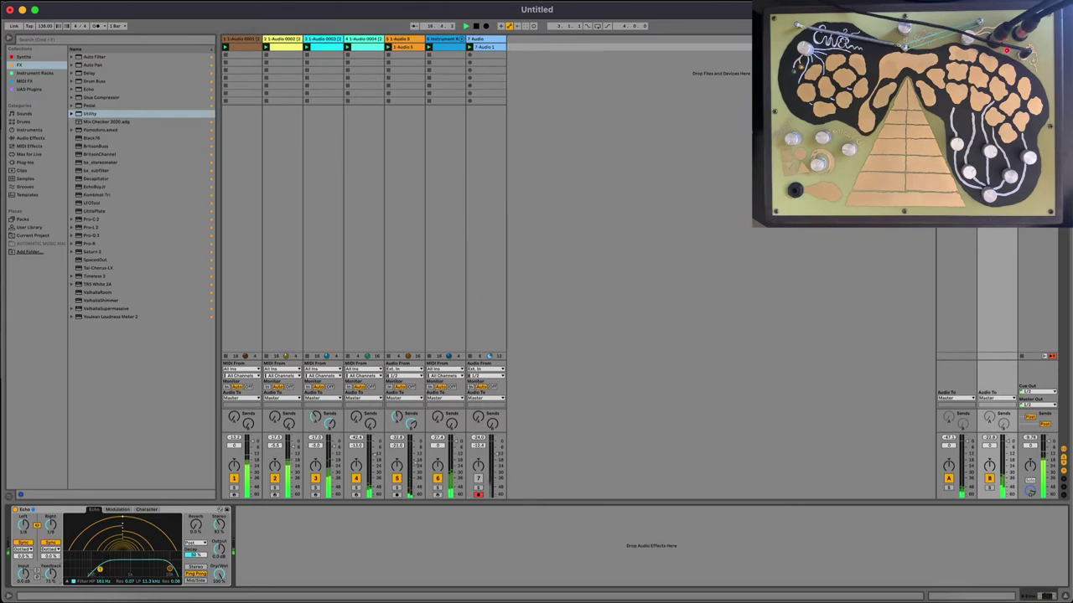
drag(99, 570, 95, 569)
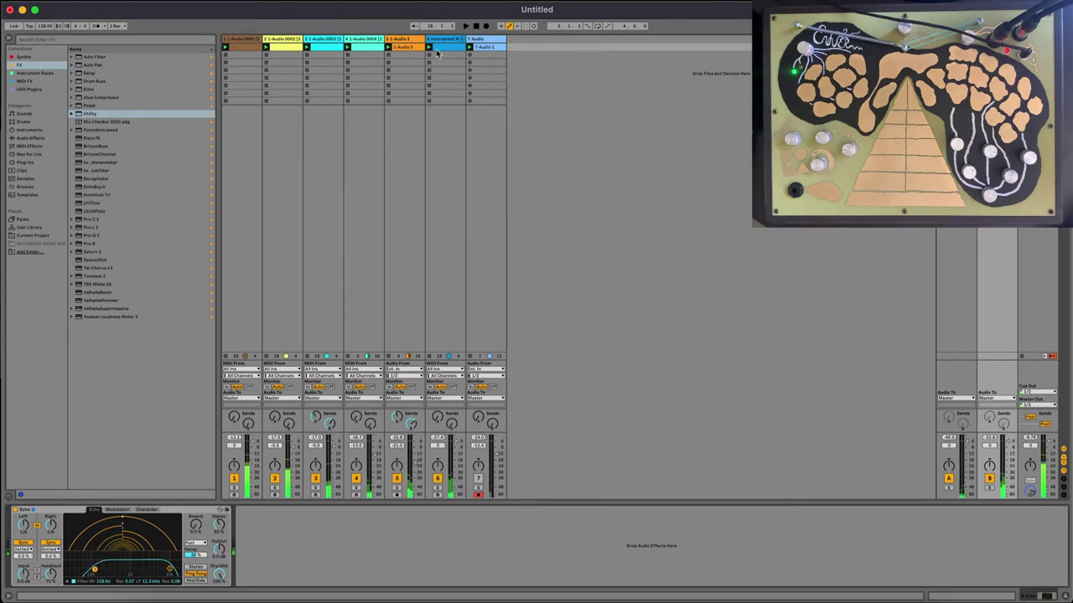
Insert a new MIDI track and place it directly before the audio recording track
click(470, 40)
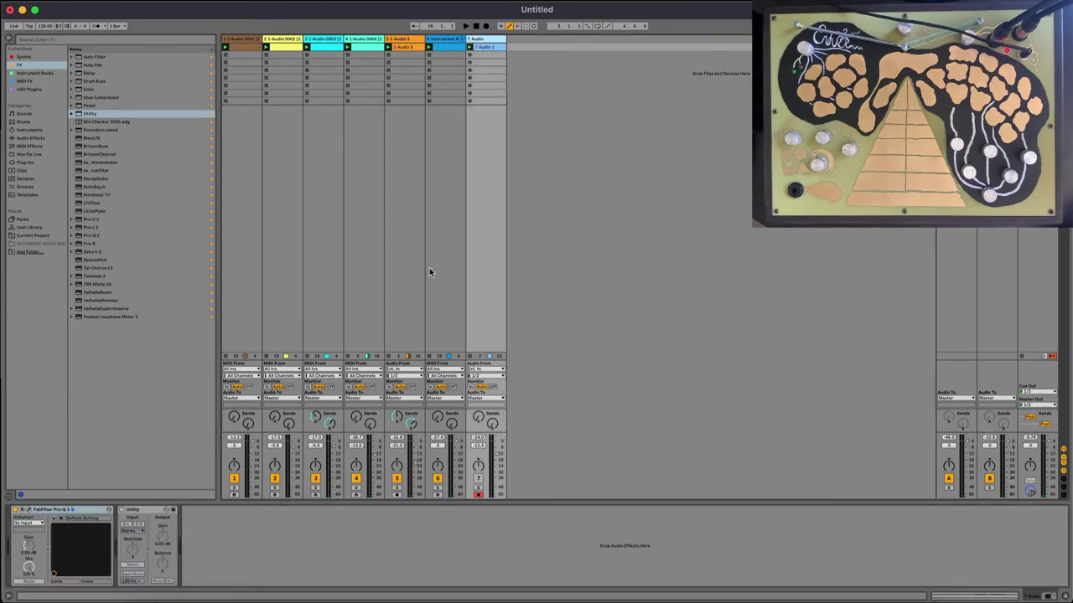
key(super+shift+t)
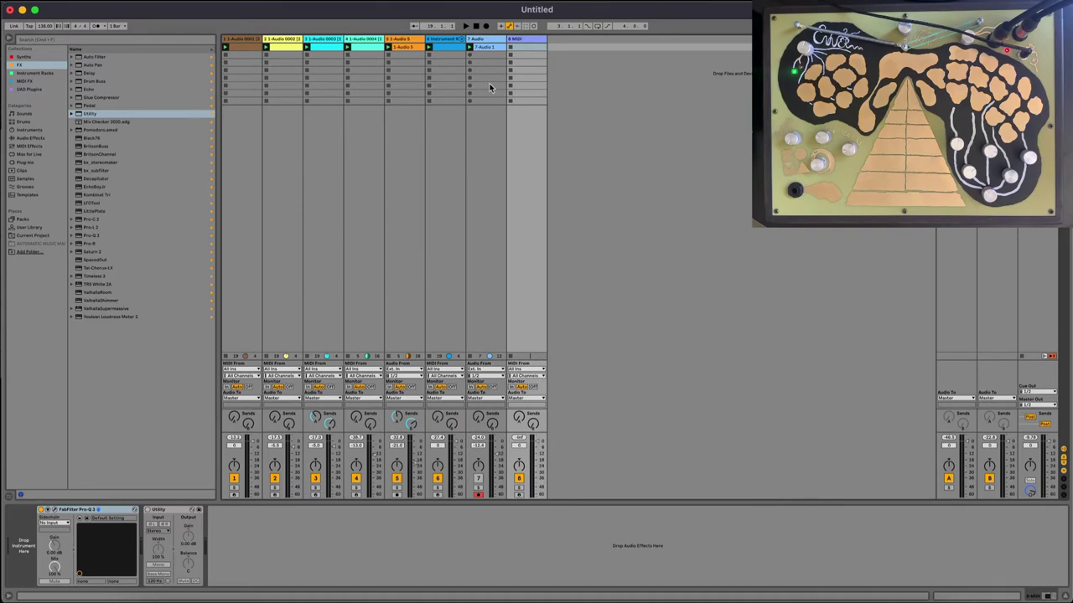
drag(513, 42, 476, 42)
Load the recorded 7-Audio 1 clip into the new MIDI track as a Simpler with its gain at 12 dB
click(528, 47)
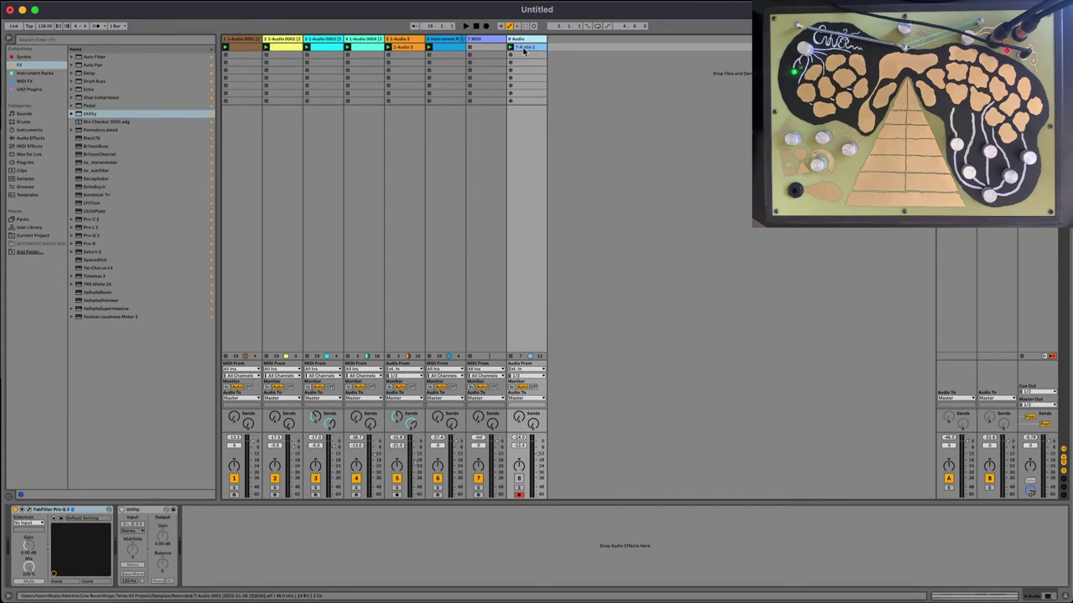
click(487, 37)
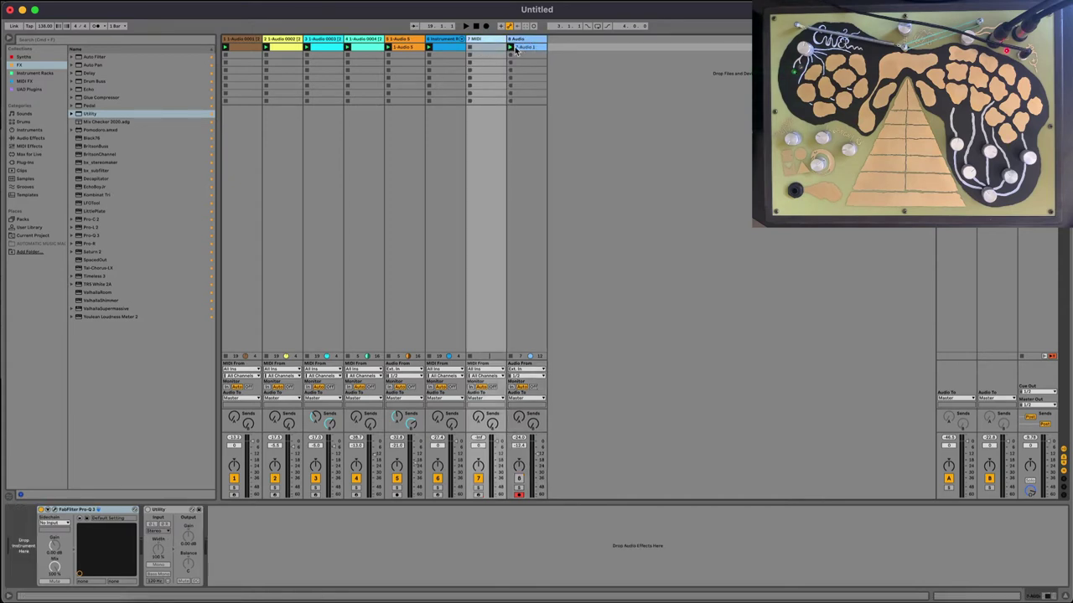
drag(113, 526, 38, 541)
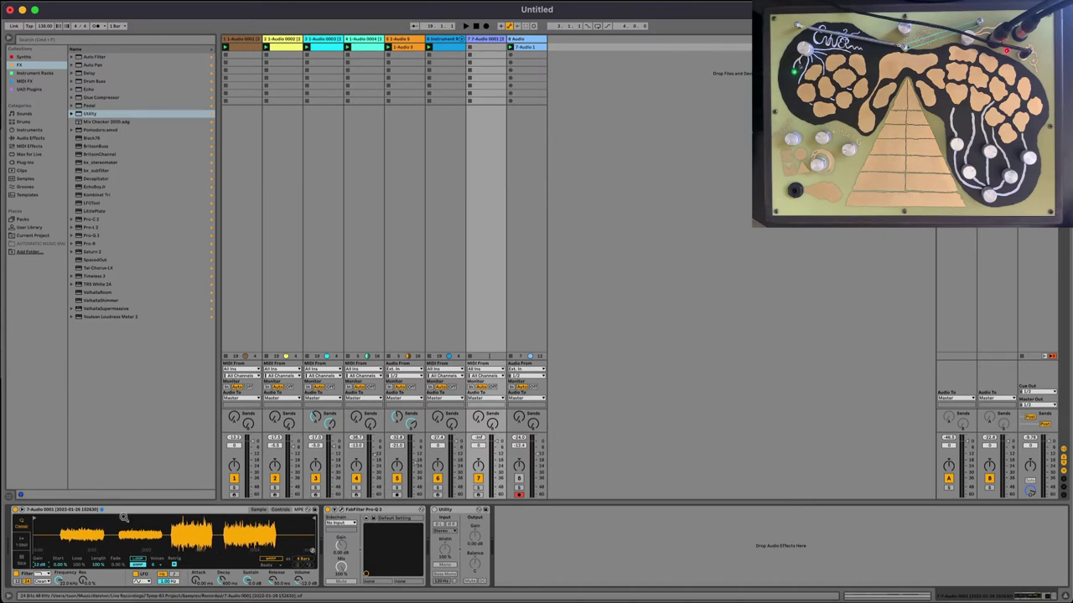
Delete the old clip on audio track 8 and record a new synth take into its first slot with the track soloed
click(524, 48)
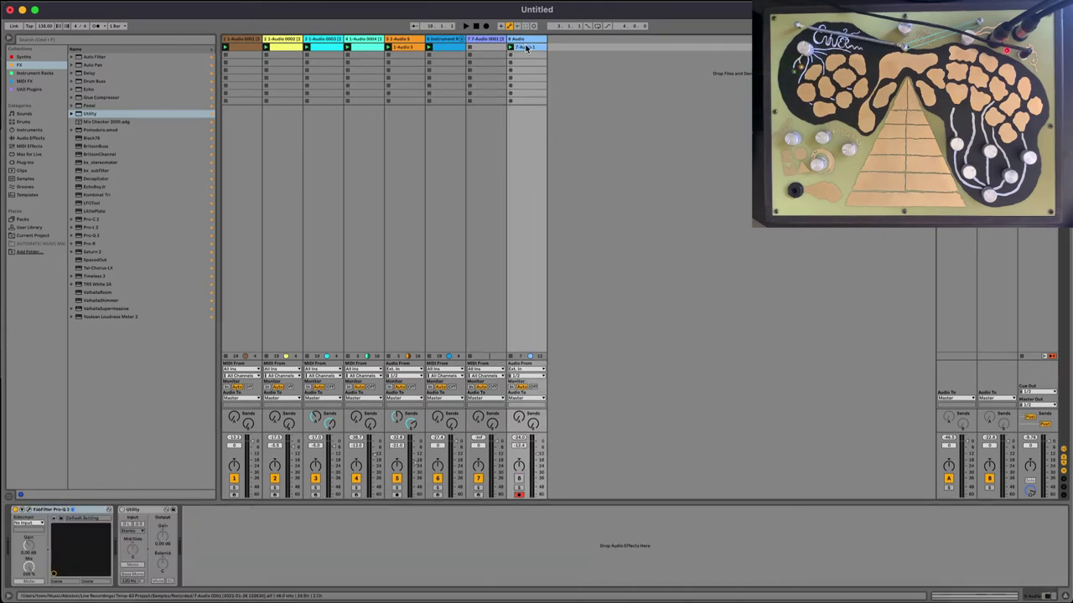
key(Delete)
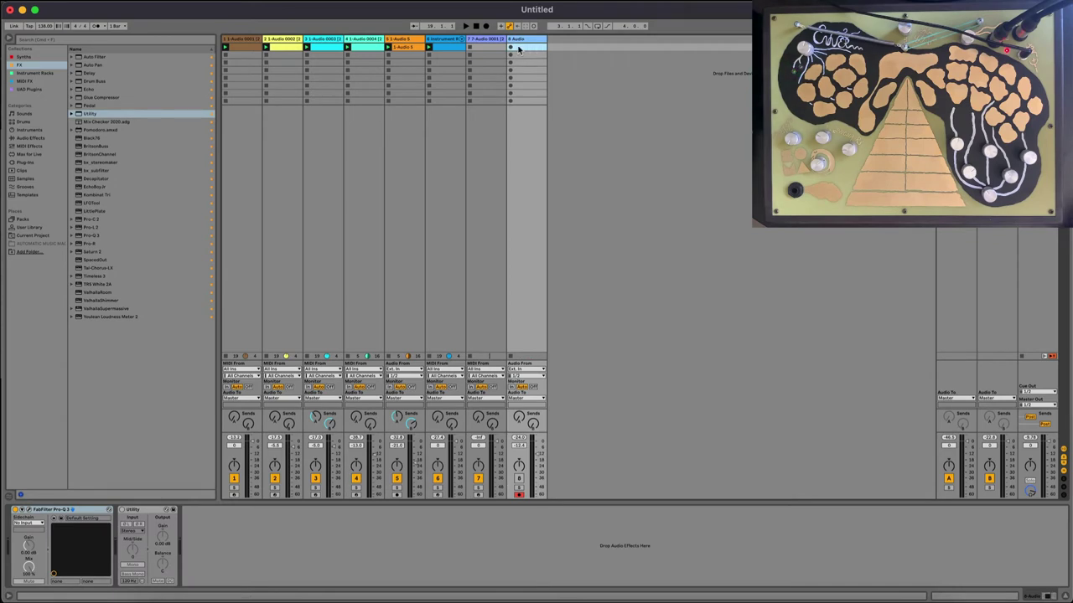
click(519, 488)
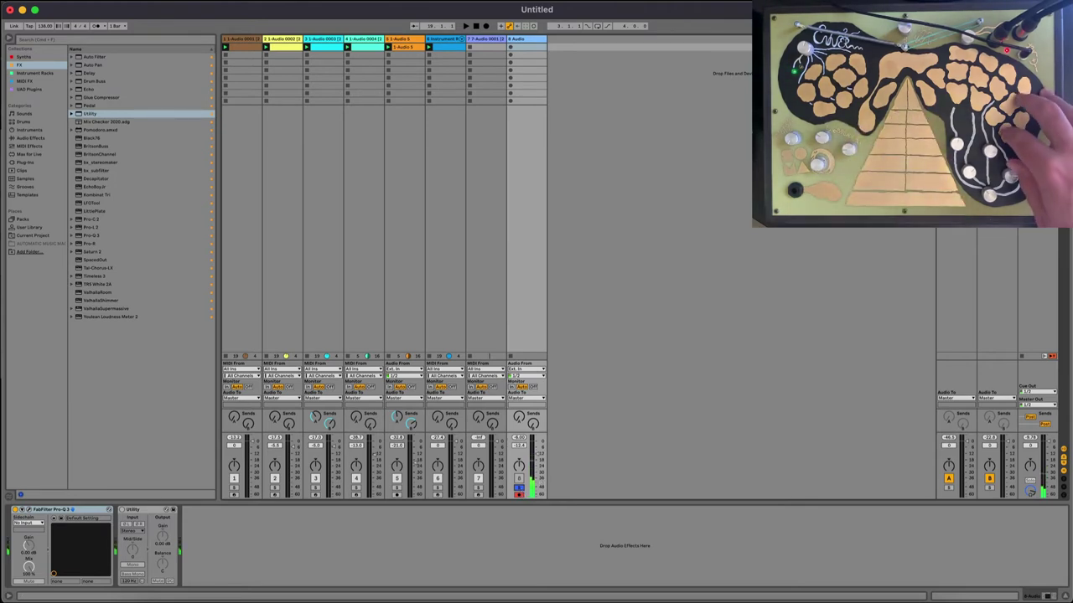
click(511, 49)
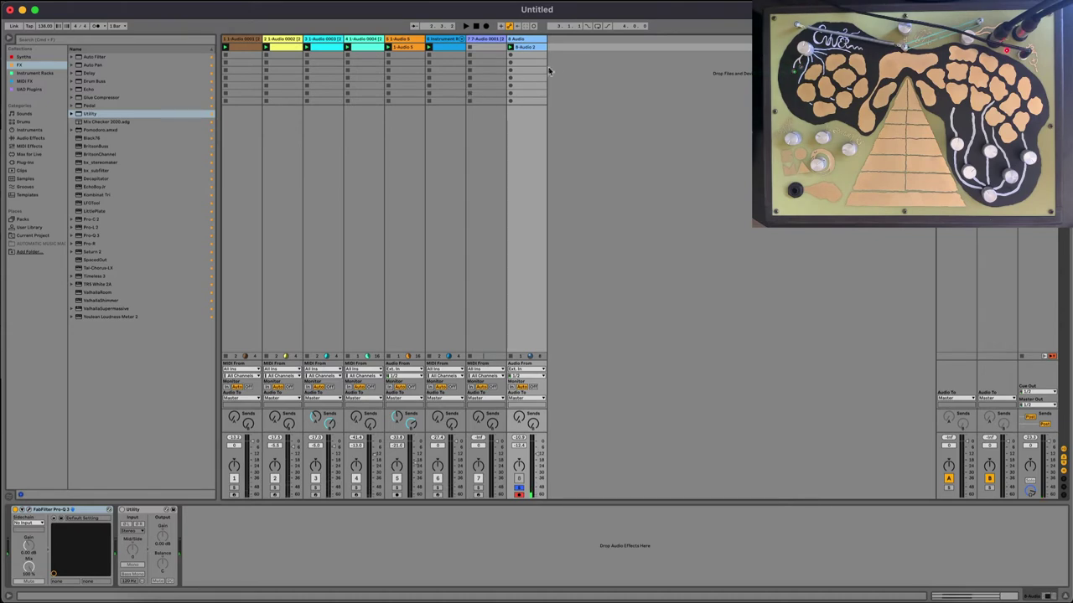
Group track 7's Simpler into an Instrument Rack and create a second empty chain in the rack
click(495, 39)
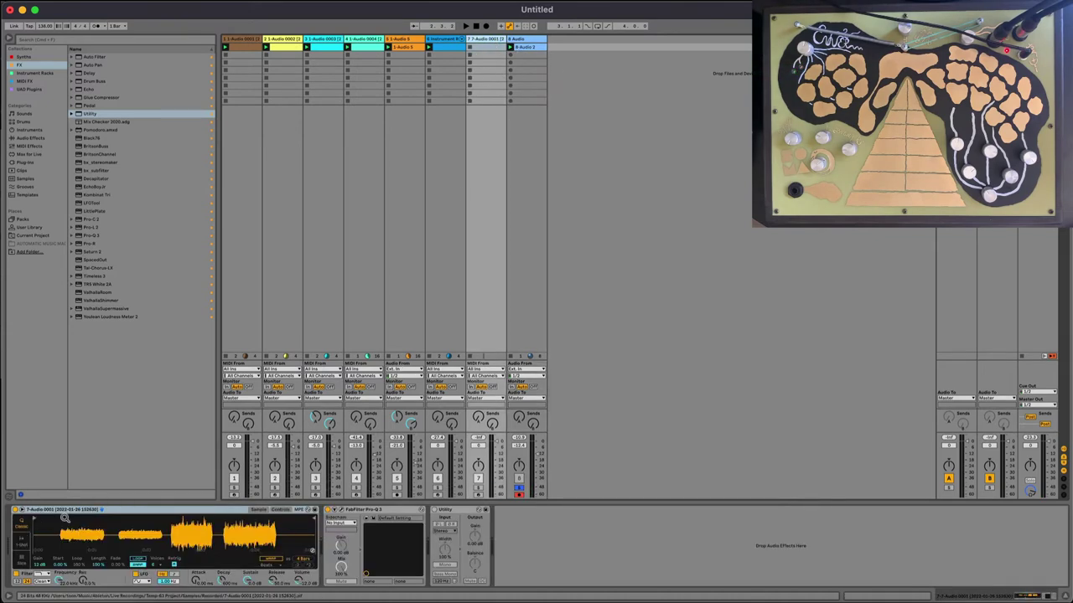
click(134, 513)
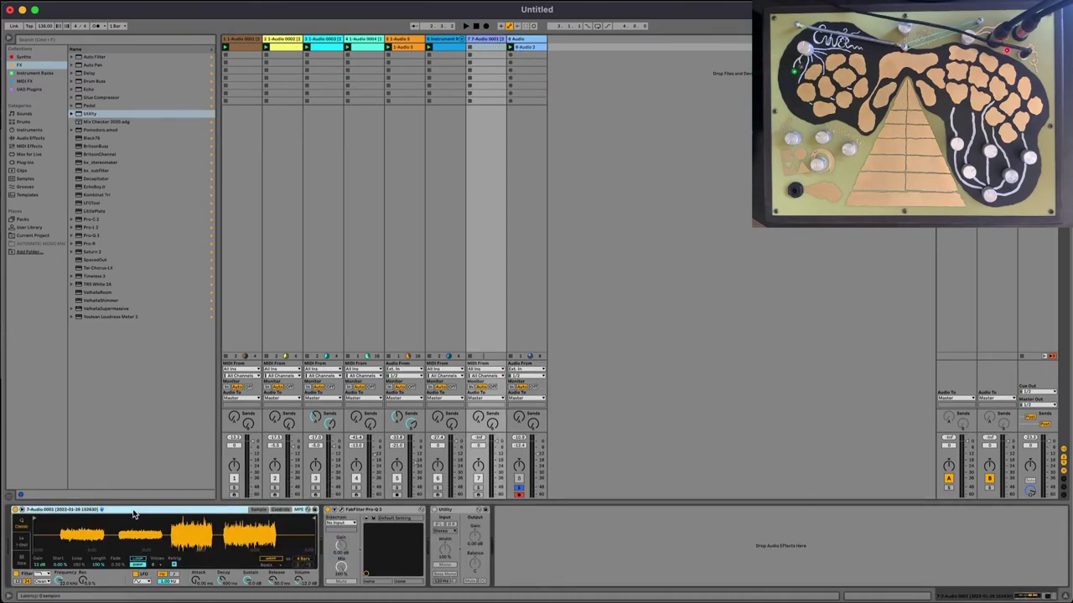
key(super+g)
click(17, 538)
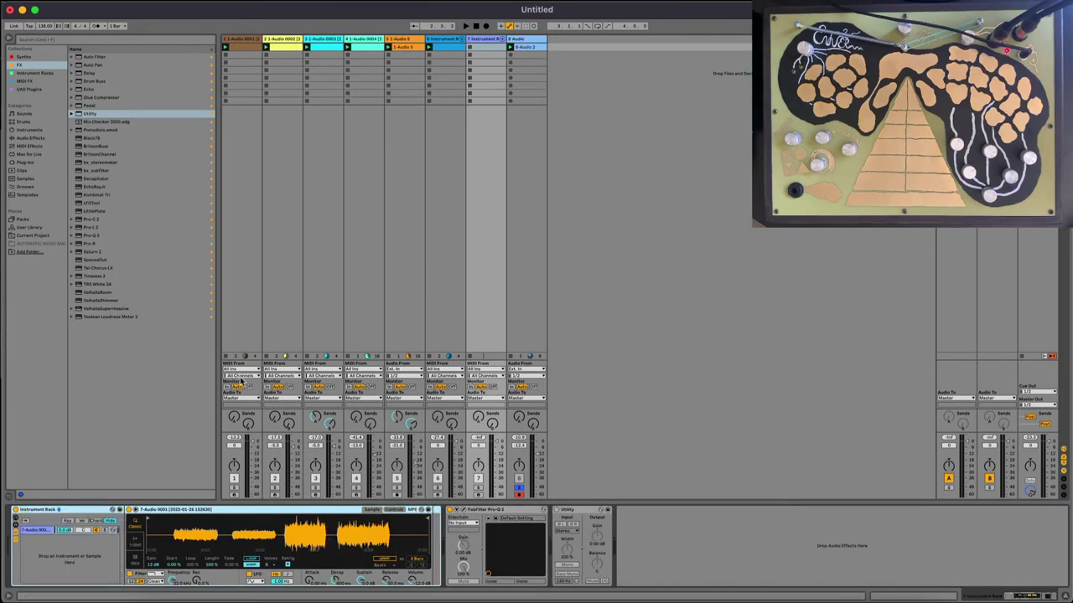
click(88, 555)
right_click(88, 556)
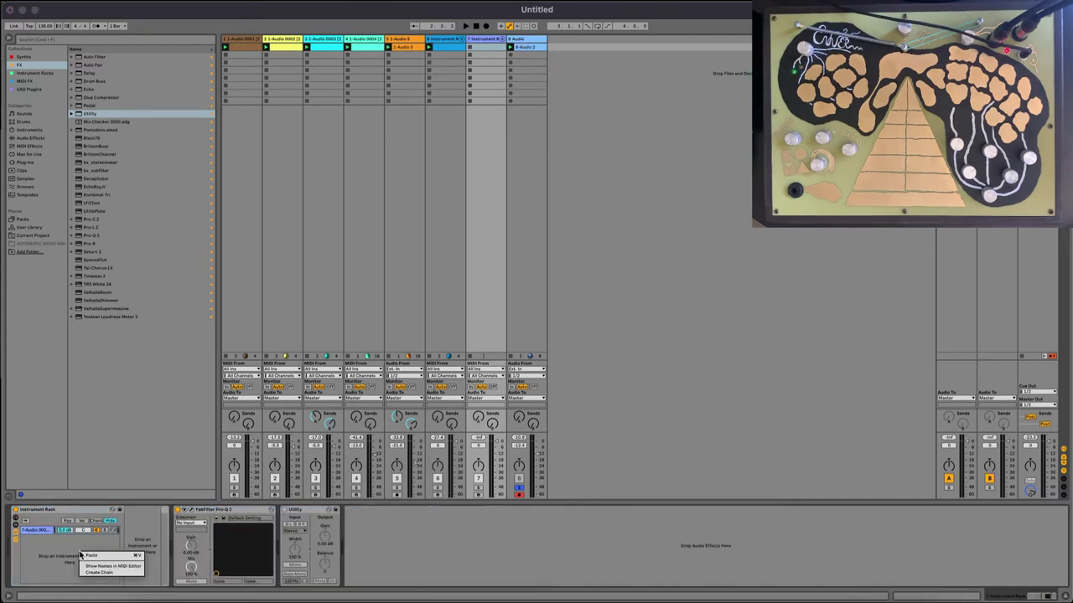
click(99, 572)
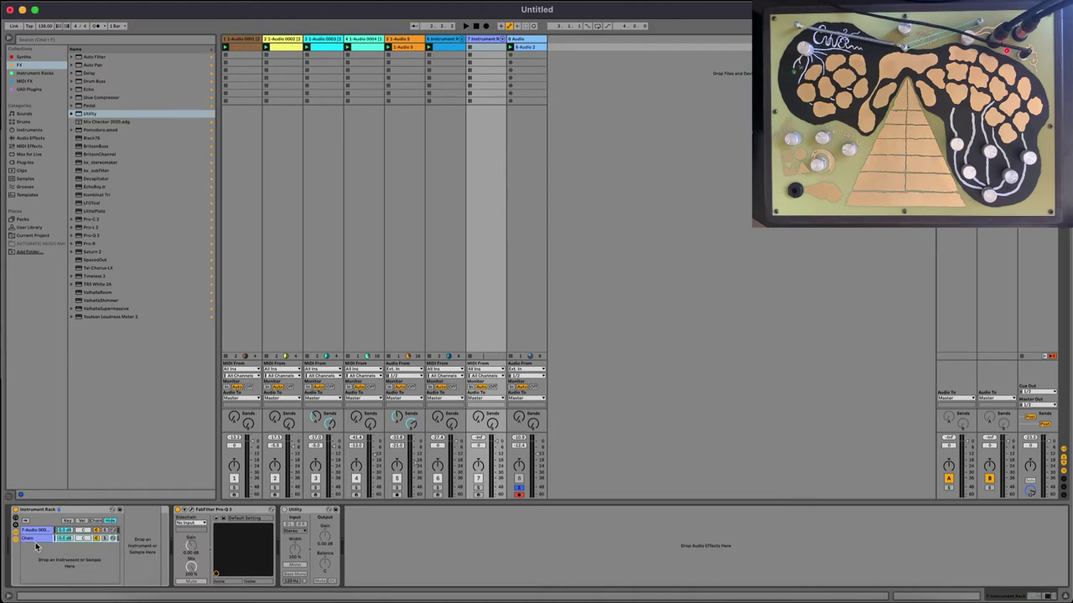
Add a Simpler to the rack's second chain, load the 8-Audio 2 recording into it, and raise its gain
click(23, 57)
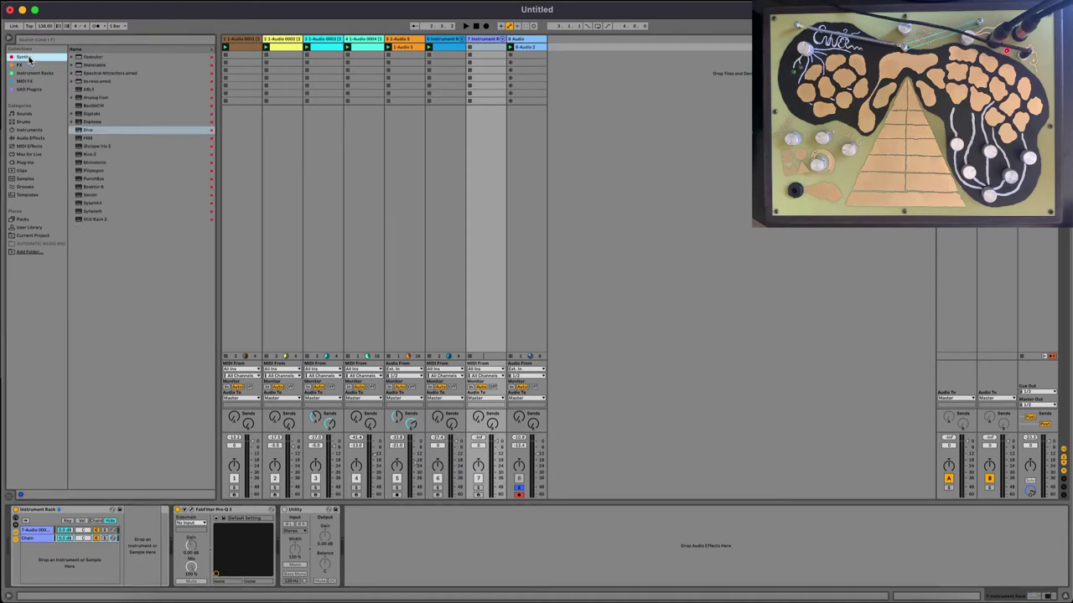
click(30, 131)
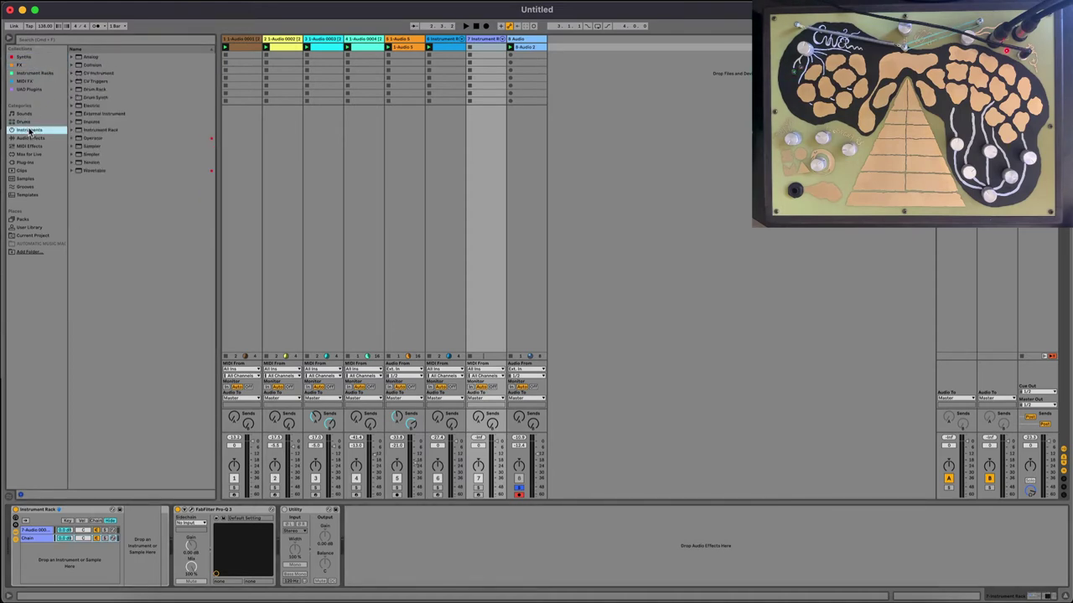
click(99, 155)
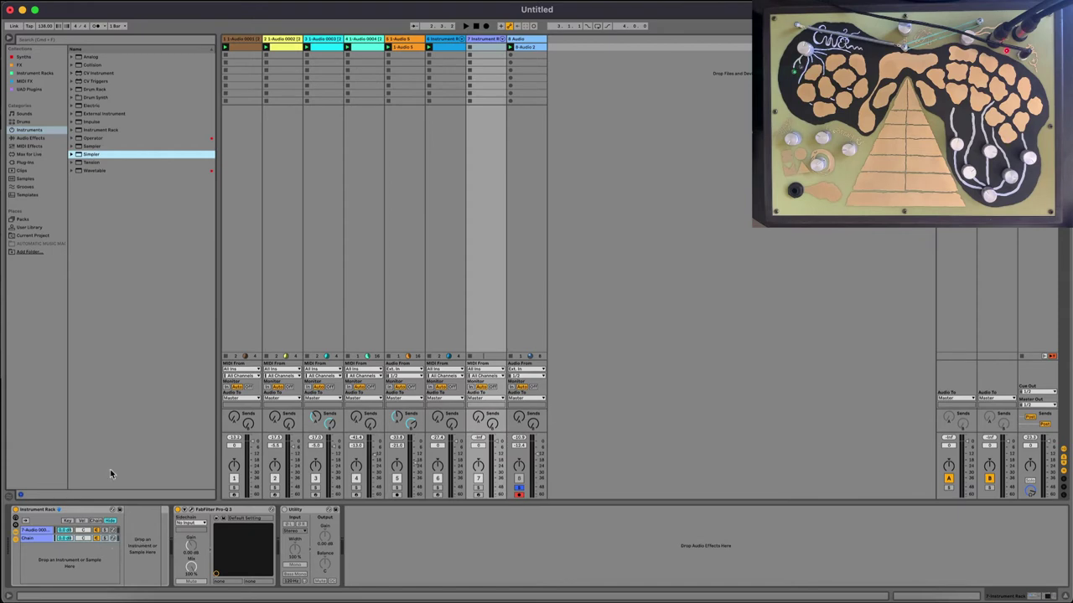
drag(172, 432, 192, 514)
drag(514, 46, 348, 559)
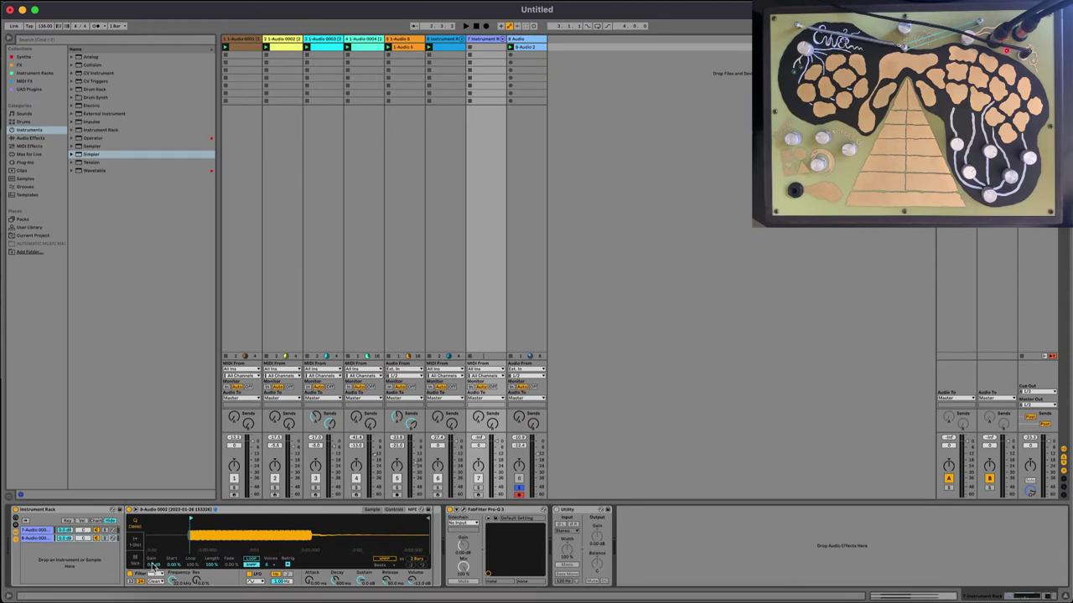
drag(153, 564, 153, 543)
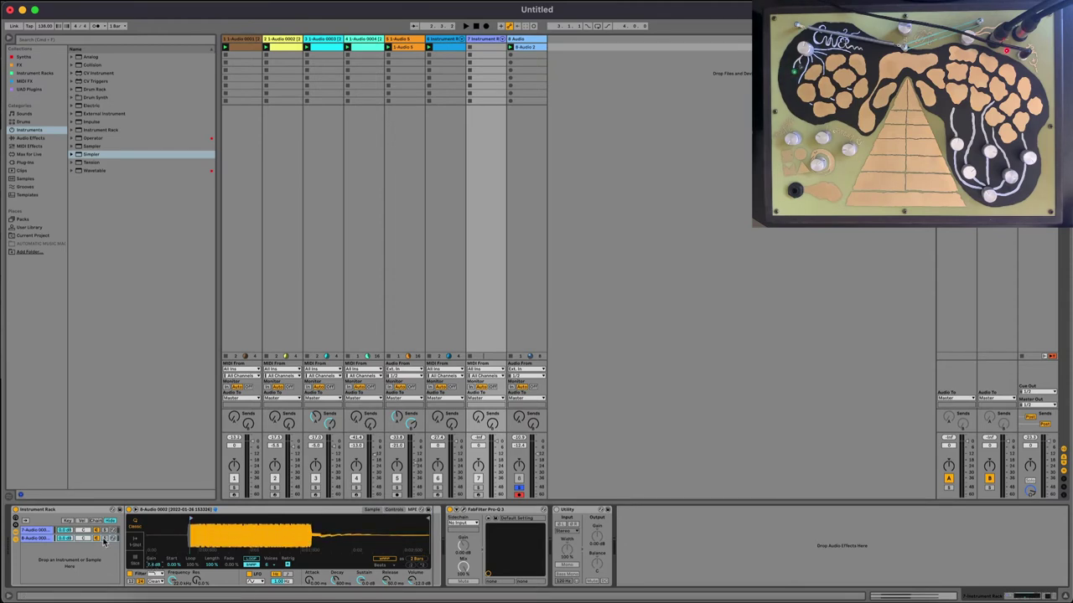
Create a one-bar MIDI clip in track 7's first slot and add a sixteenth-note C3 at 1.1.3
double_click(481, 47)
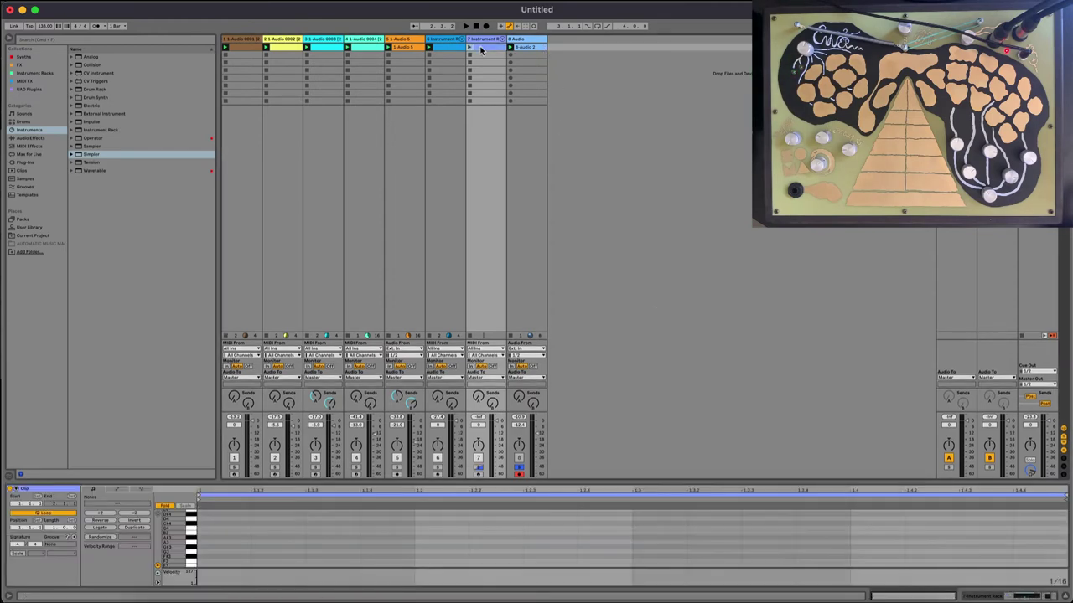
scroll(306, 551, down, 5)
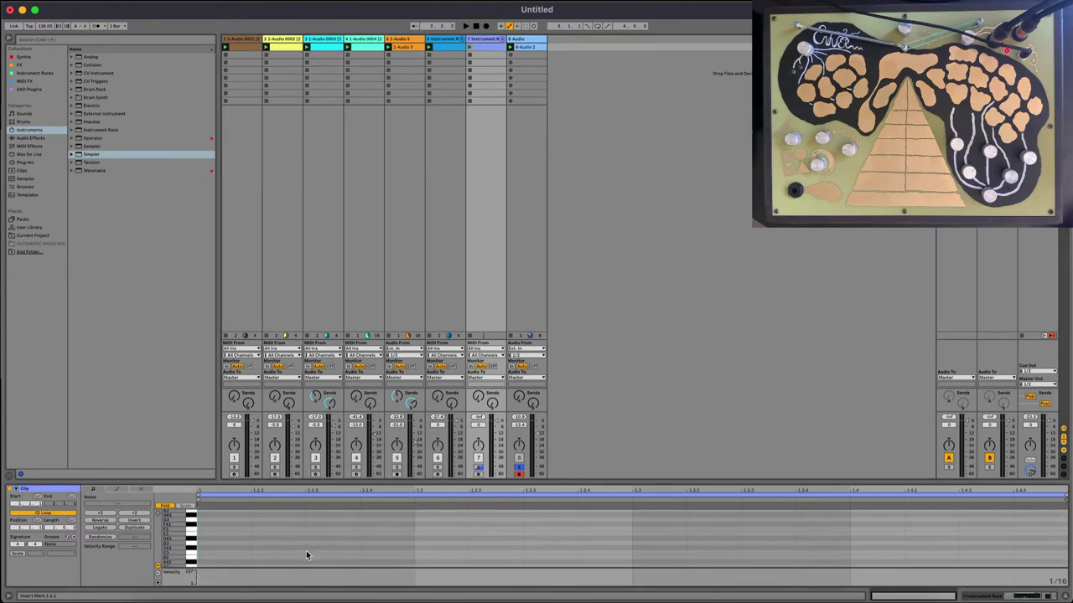
scroll(306, 550, down, 2)
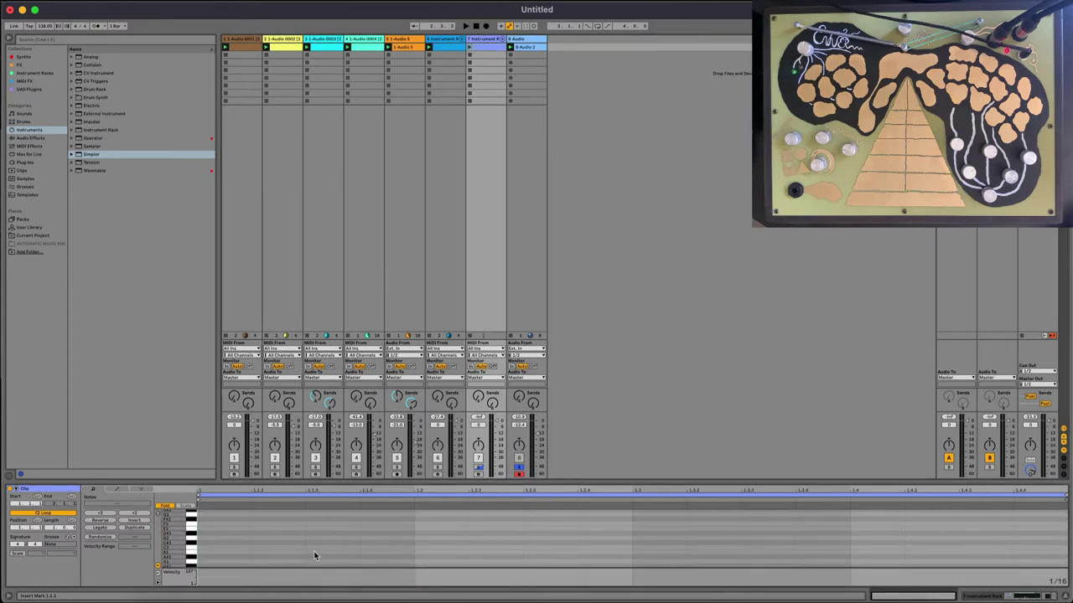
scroll(337, 539, up, 5)
double_click(336, 532)
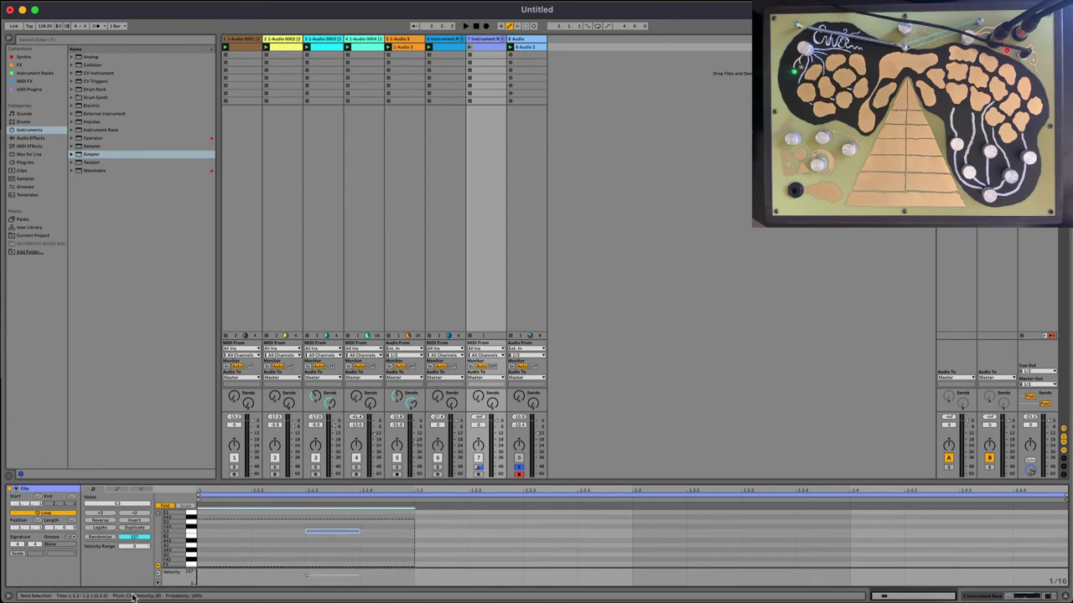
Duplicate the first beat's note across the remaining three beats and play the clip with track 7 soloed
key(super+d)
key(super+d)
key(super+d)
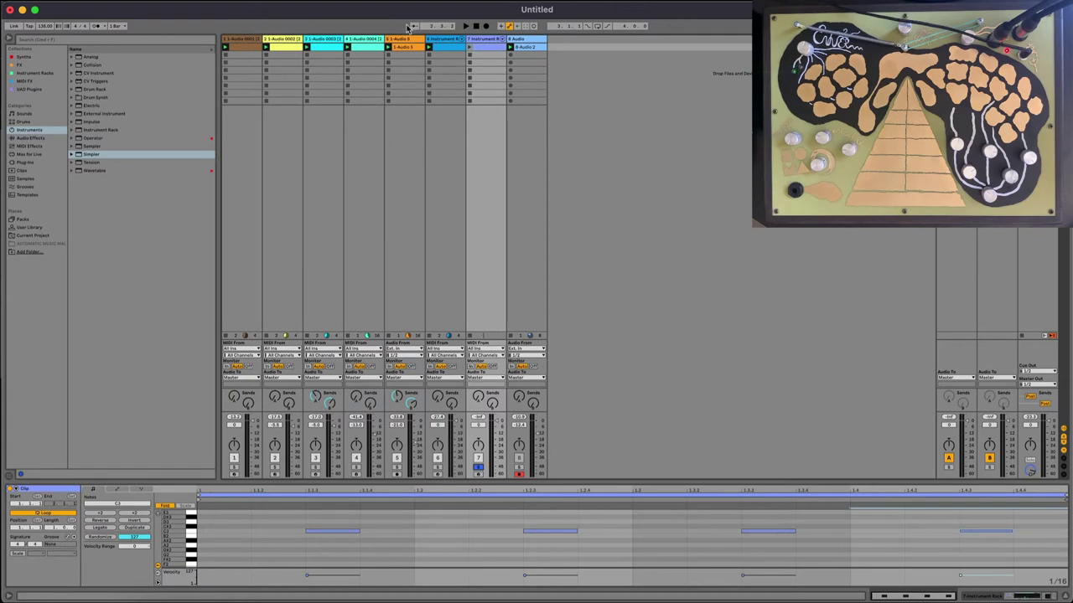
click(467, 47)
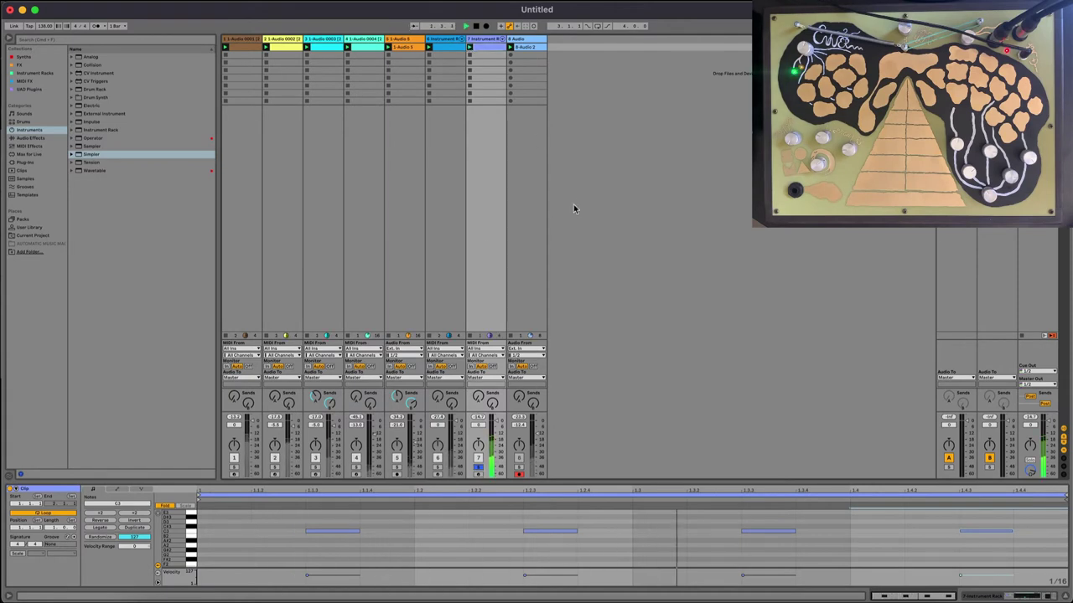
Transpose the second chain's Simpler up 48 semitones and adjust its decay and release for a short percussive sound
click(1022, 595)
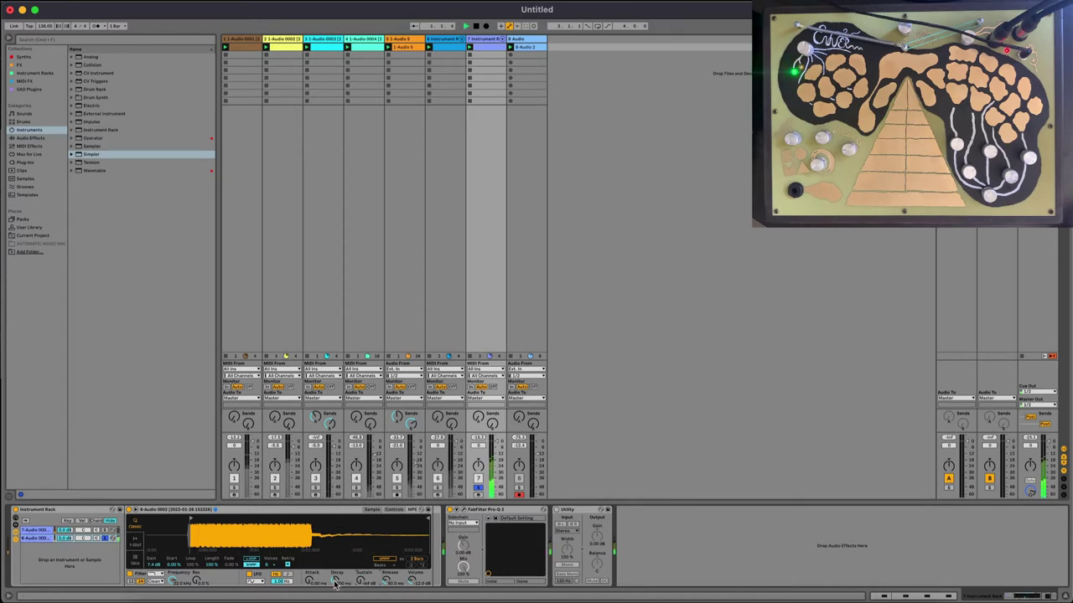
drag(335, 582, 335, 600)
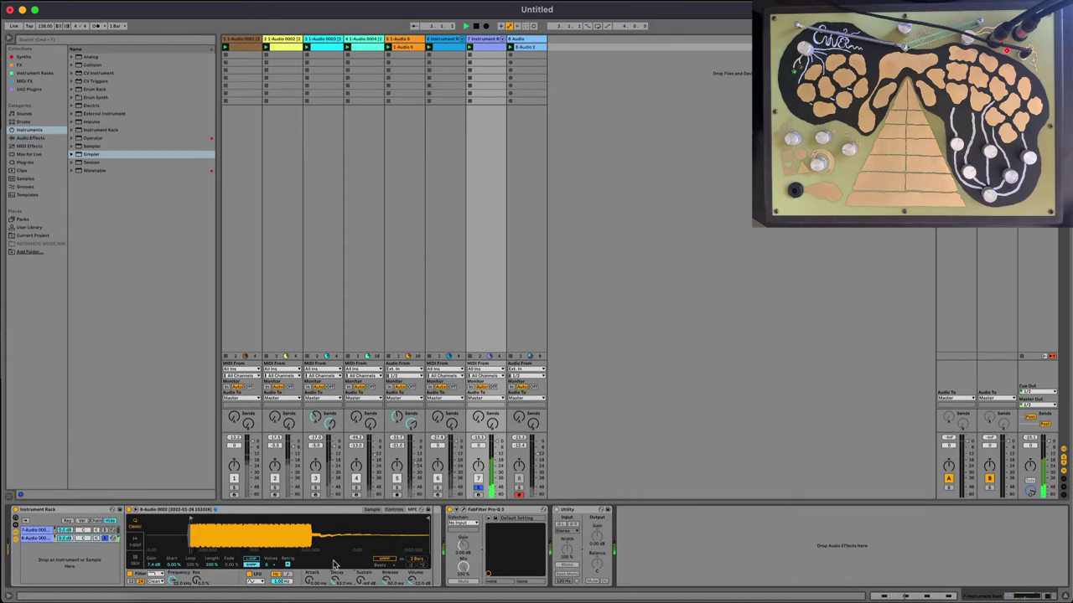
click(394, 510)
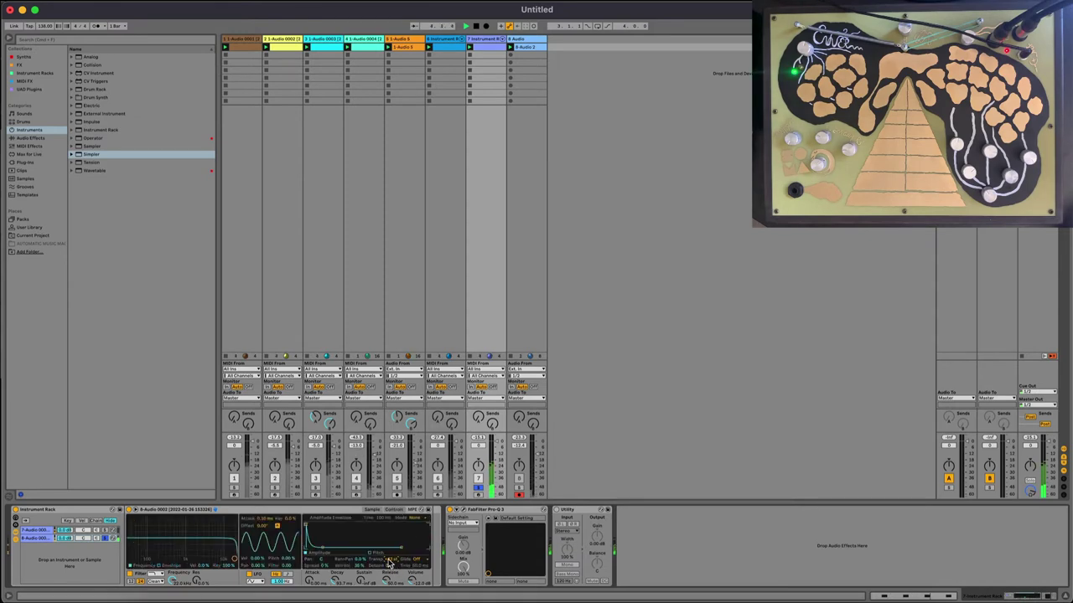
drag(389, 561, 388, 565)
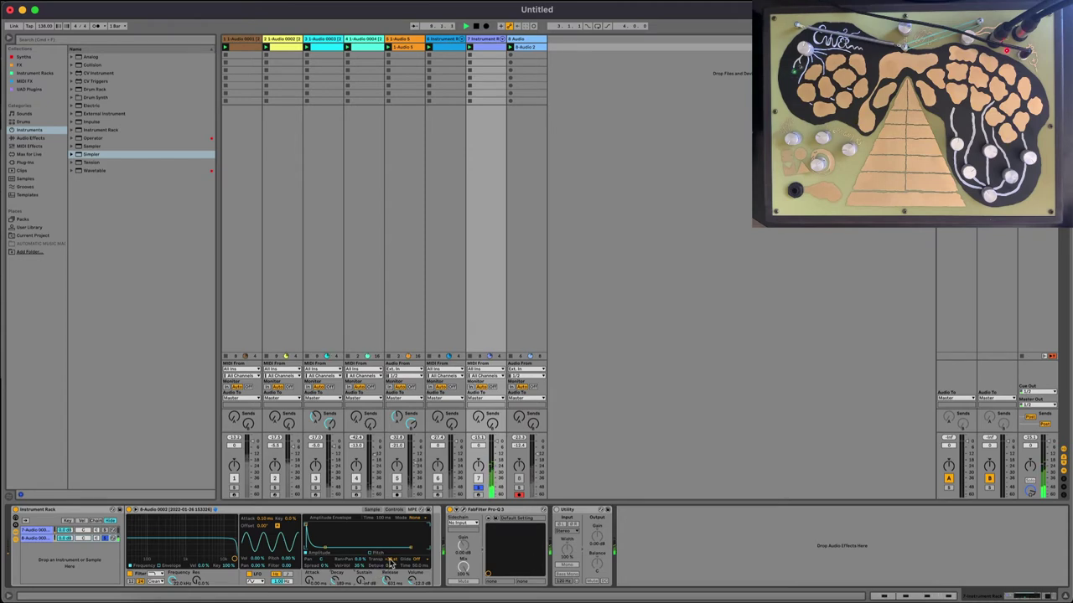
drag(385, 580, 386, 575)
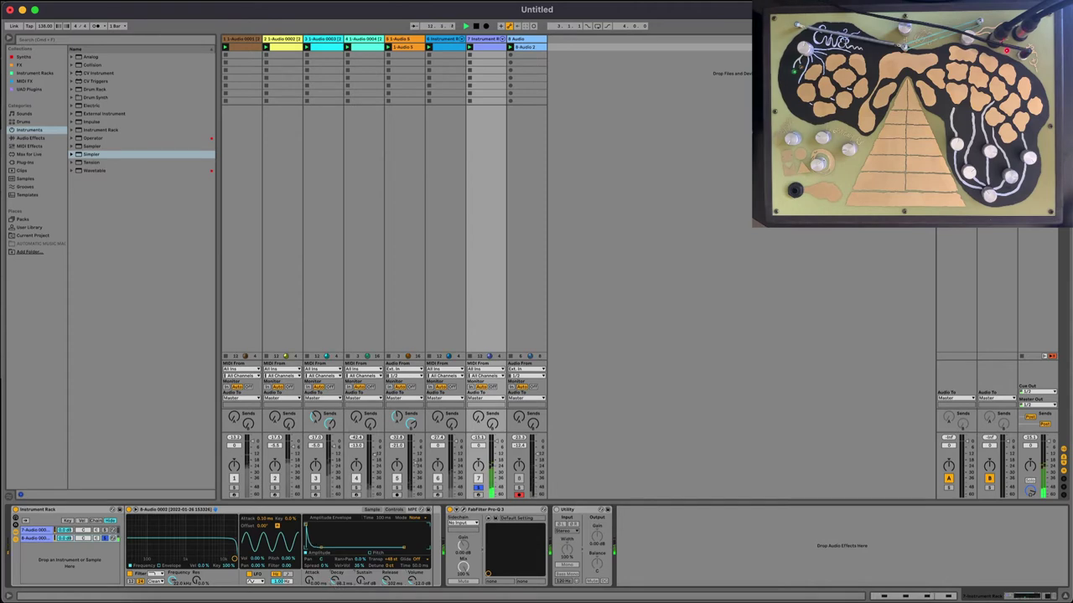
drag(338, 580, 339, 583)
Move the sample start in the first chain's Simpler to just before the first audible burst
click(38, 531)
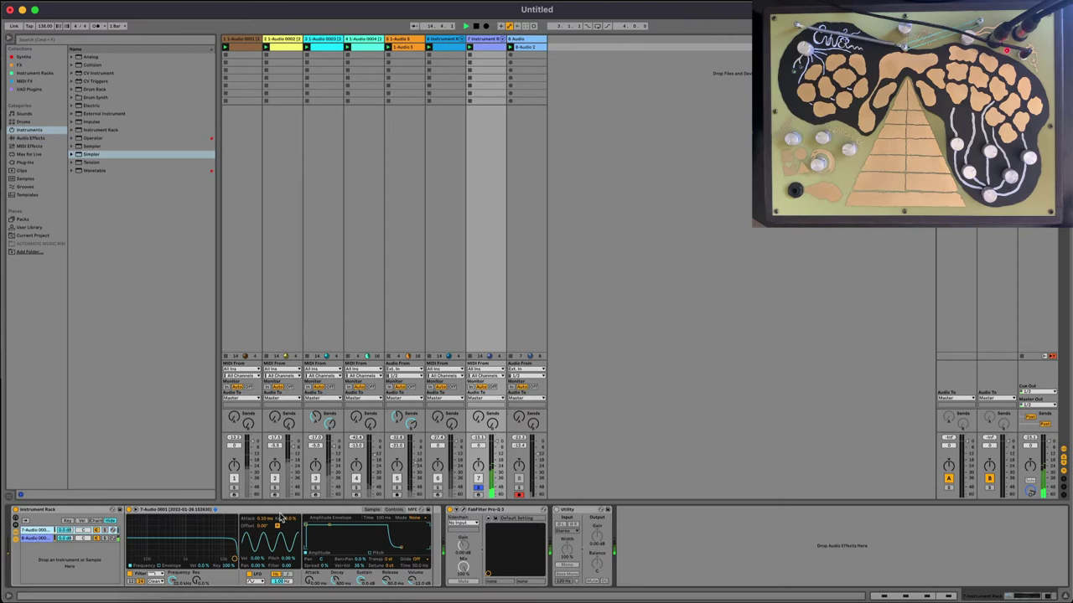
click(370, 512)
mouse_move(148, 519)
mouse_down()
mouse_move(197, 518)
mouse_move(179, 519)
mouse_up()
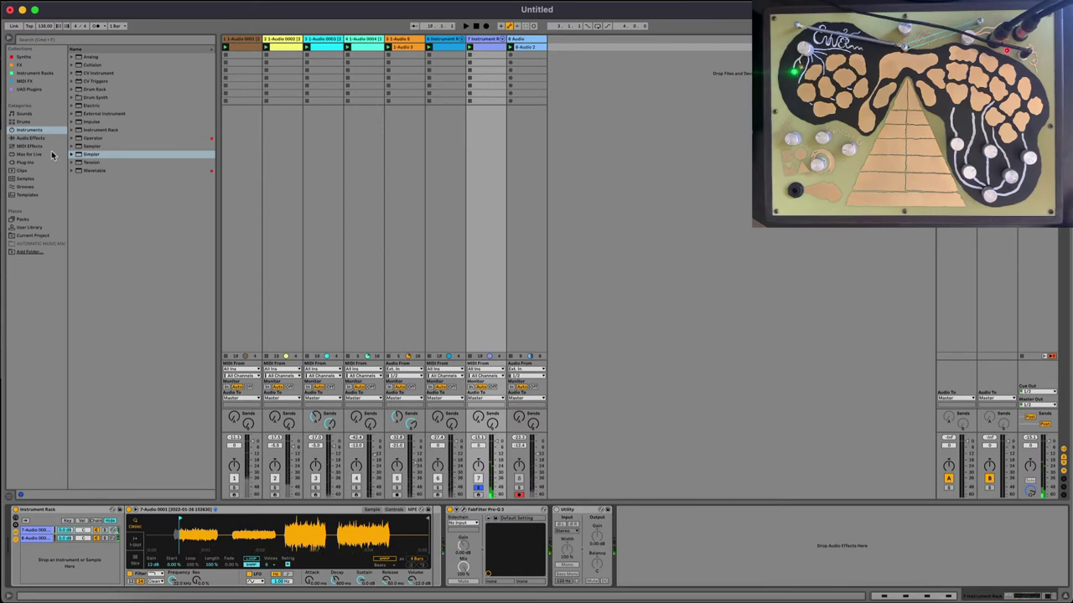
Add a Utility after the first chain's Simpler and set its channel mode to Left
click(27, 64)
drag(87, 111, 434, 525)
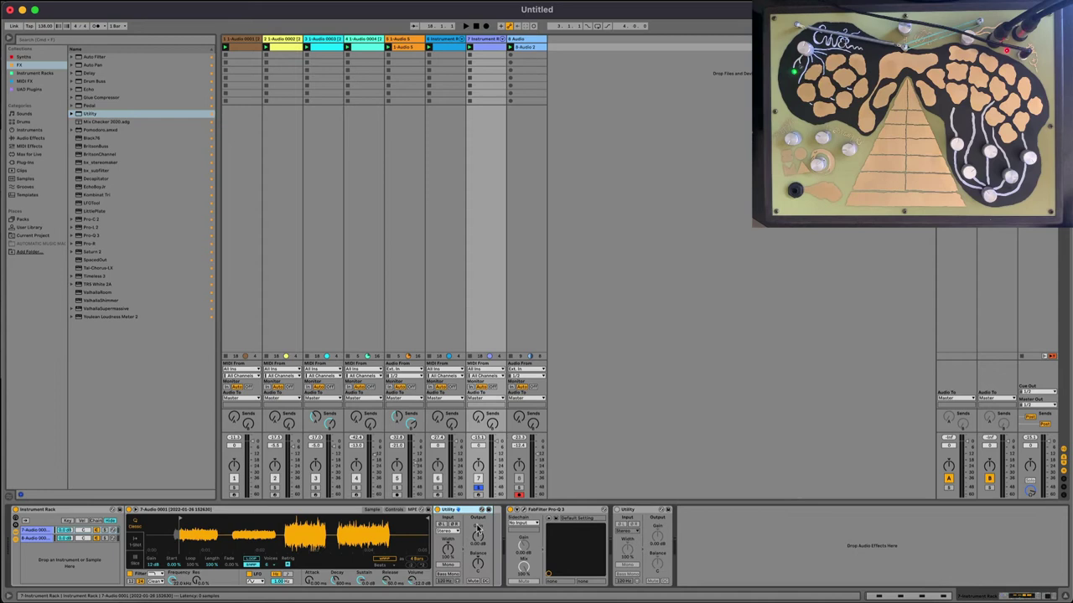
click(451, 566)
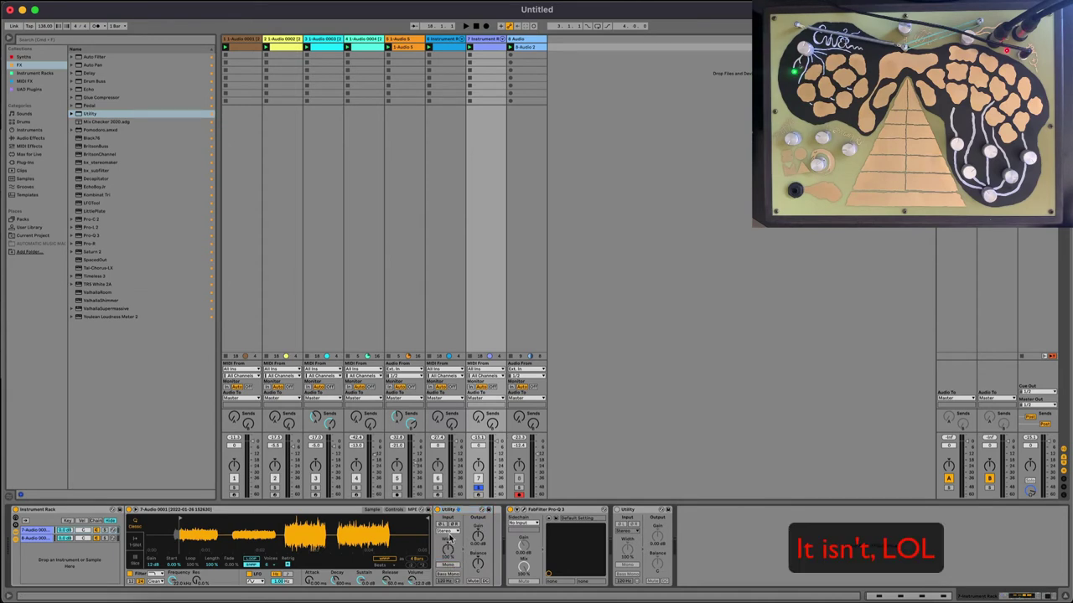
click(449, 533)
click(451, 544)
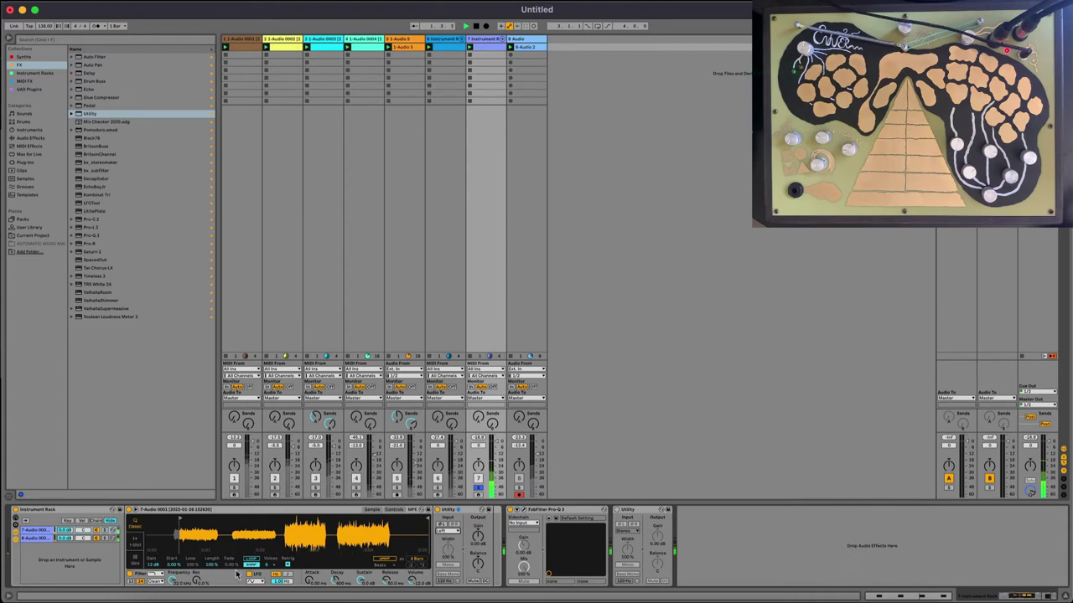
Switch the first chain's Simpler filter to high-pass and play it together with the other tracks
click(157, 576)
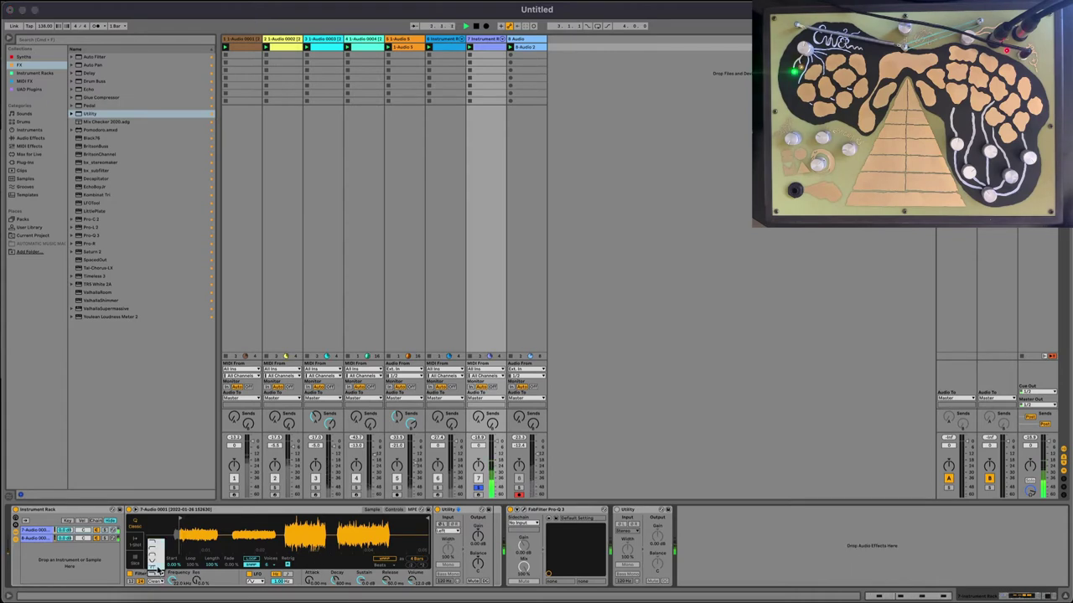
click(155, 553)
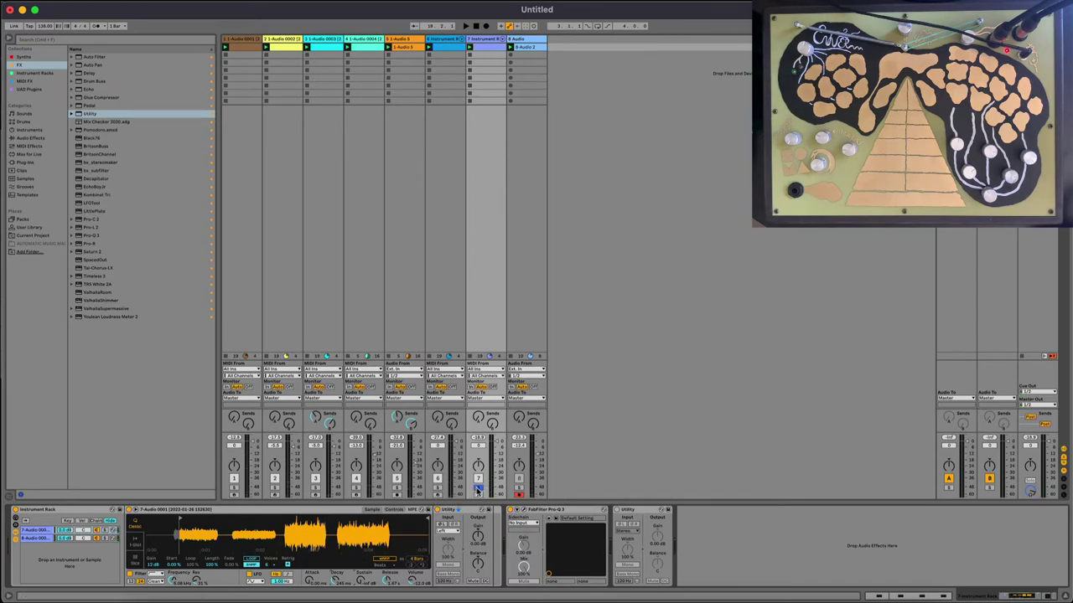
key(space)
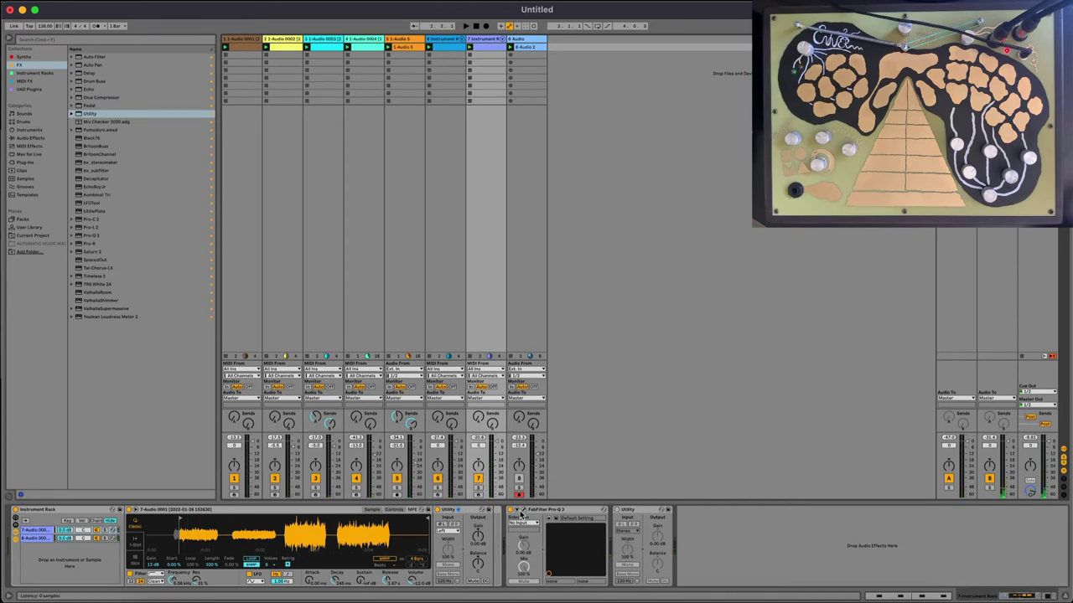
Add a 12 dB/oct low cut at about 605 Hz in track 7's Pro-Q 3 and raise its output to +7.2 dB
click(523, 510)
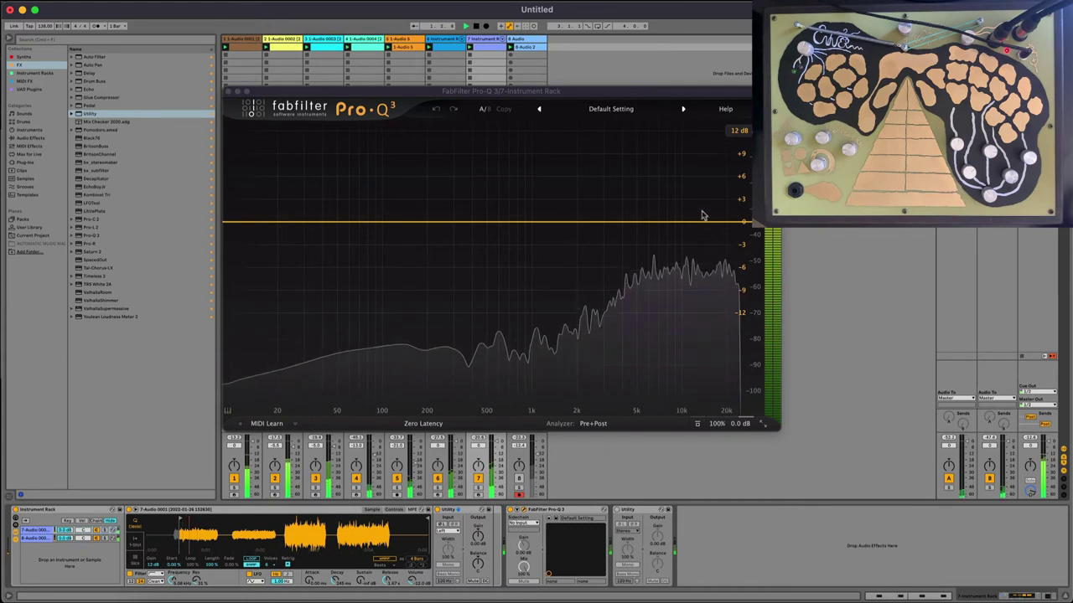
double_click(576, 222)
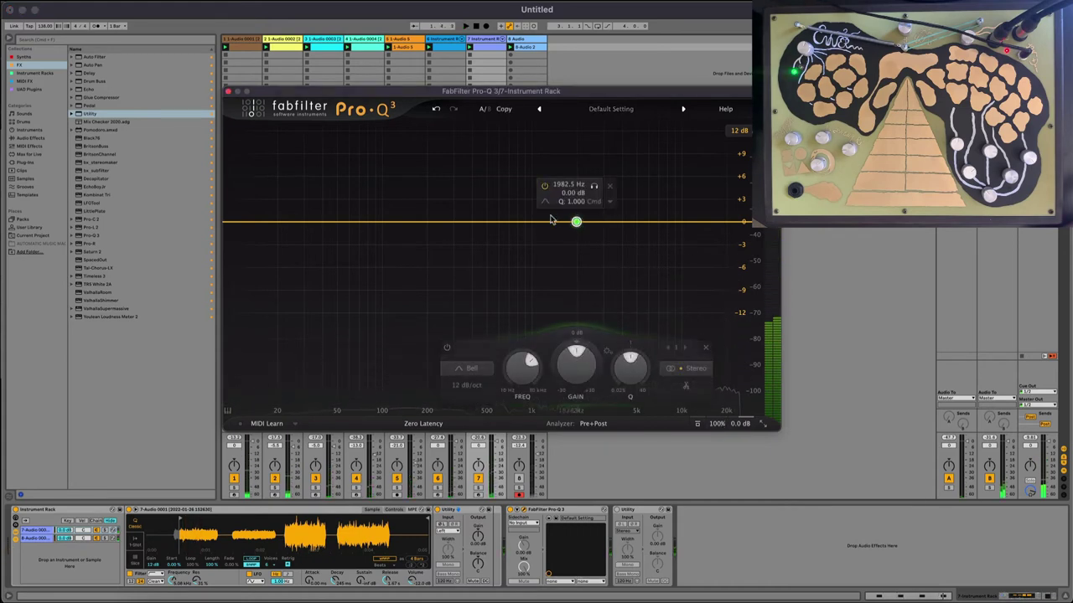
click(573, 215)
key(space)
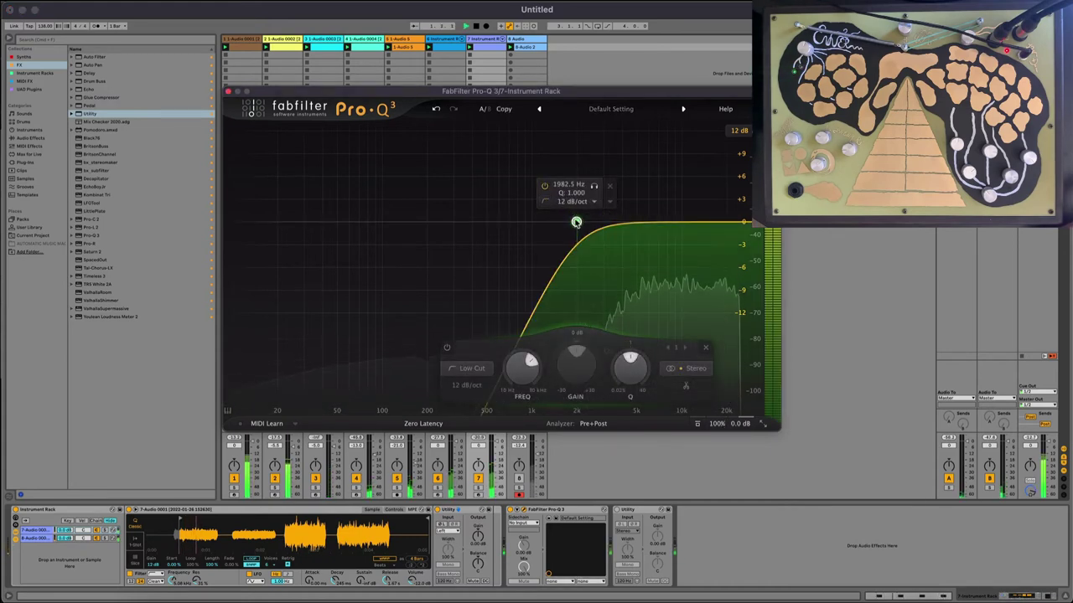
drag(576, 222, 499, 229)
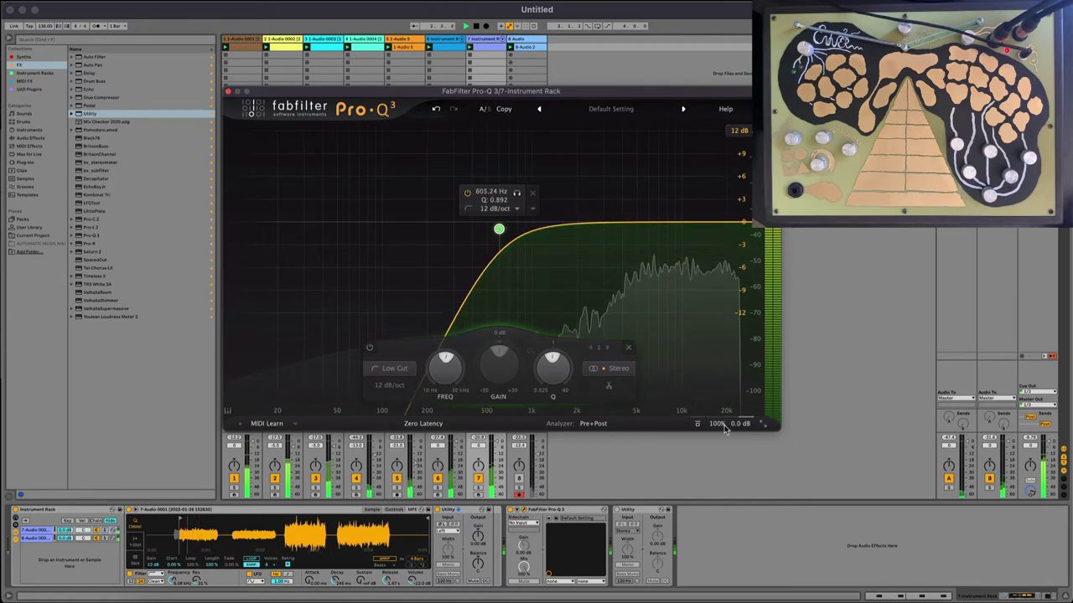
mouse_move(738, 425)
drag(737, 424, 724, 390)
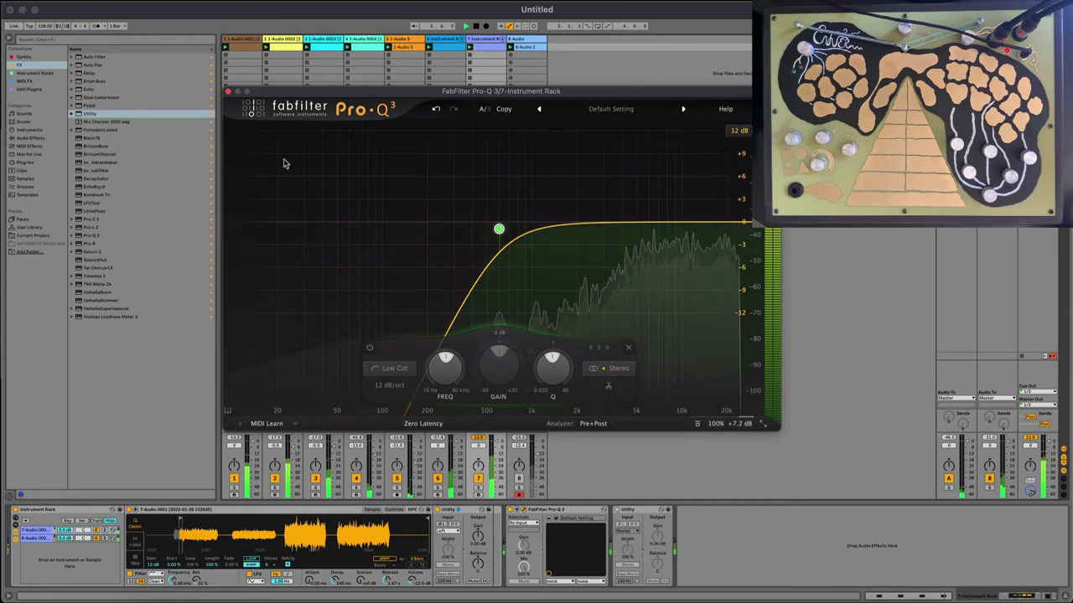
click(228, 91)
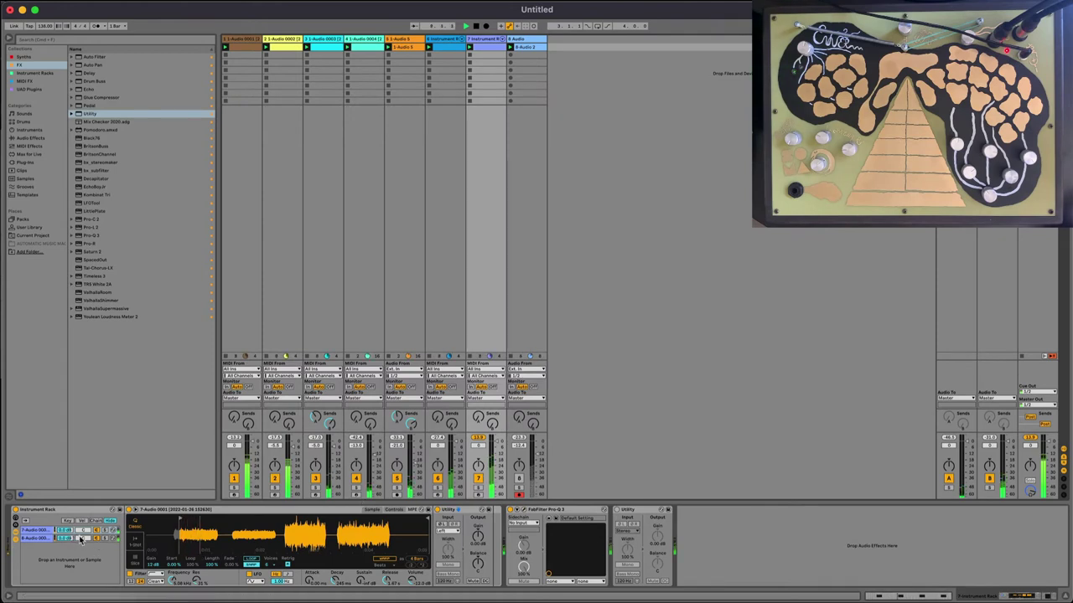
Pan the second chain's Simpler slightly to the left
click(37, 538)
click(397, 510)
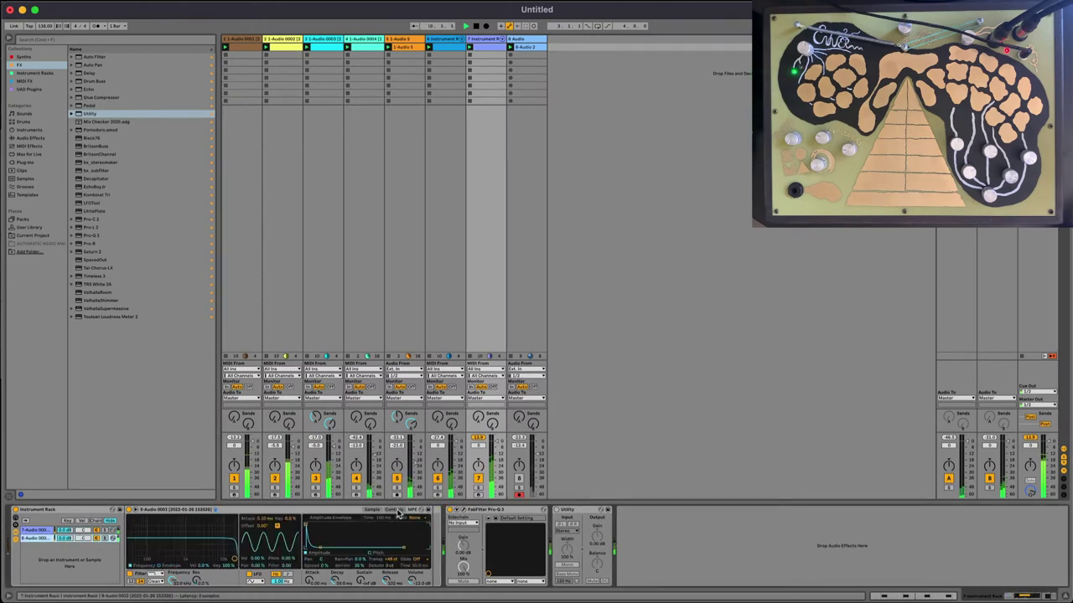
click(322, 560)
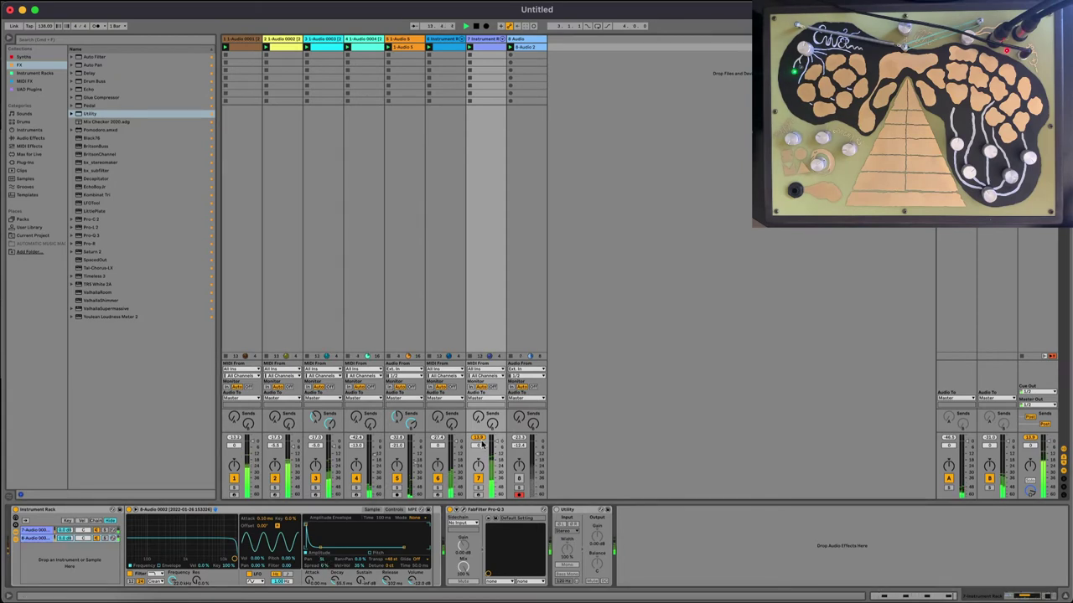
With track 7 and its second chain soloed, set that Simpler's filter to high-pass with a 12 dB slope, then unsolo them
click(478, 486)
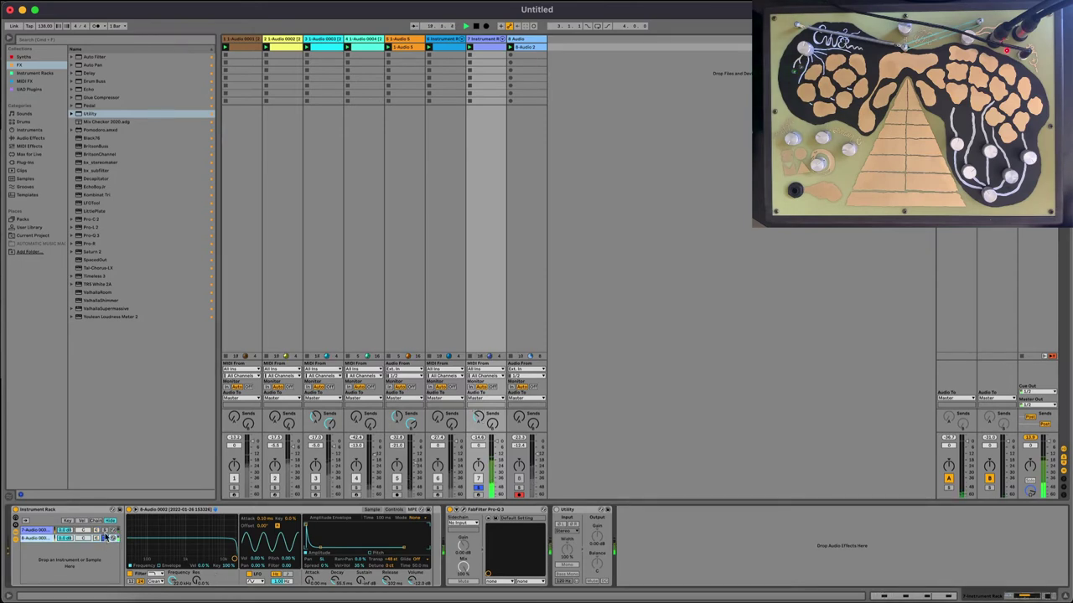
click(156, 581)
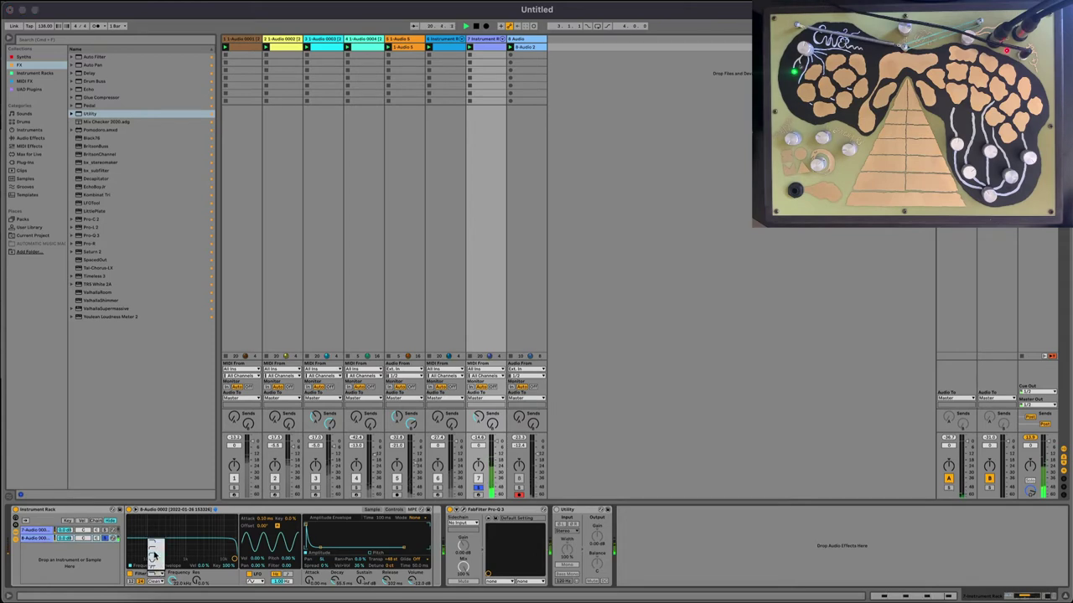
click(153, 555)
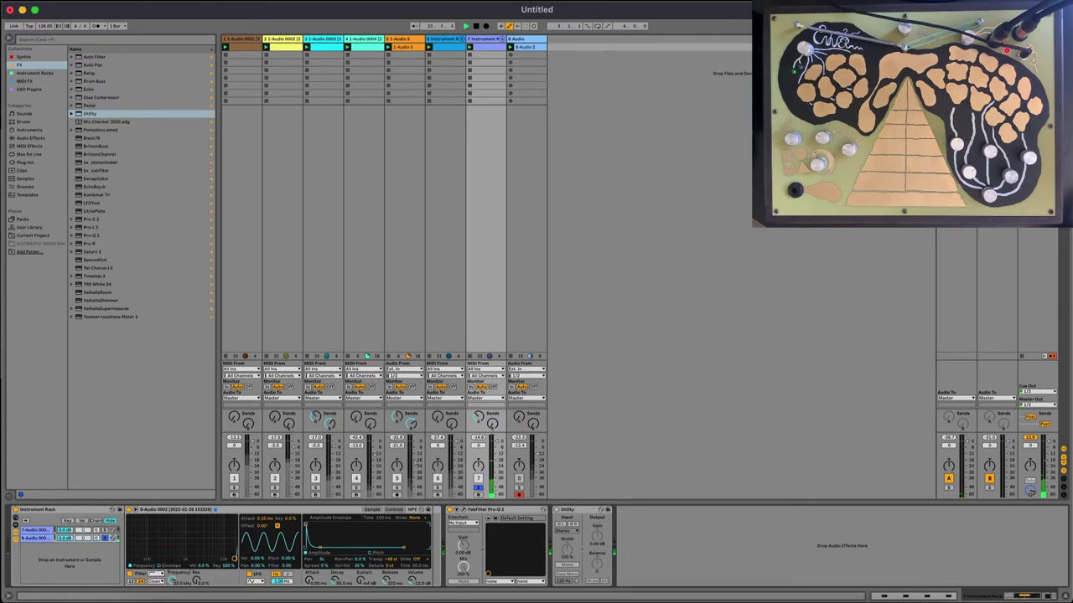
click(133, 581)
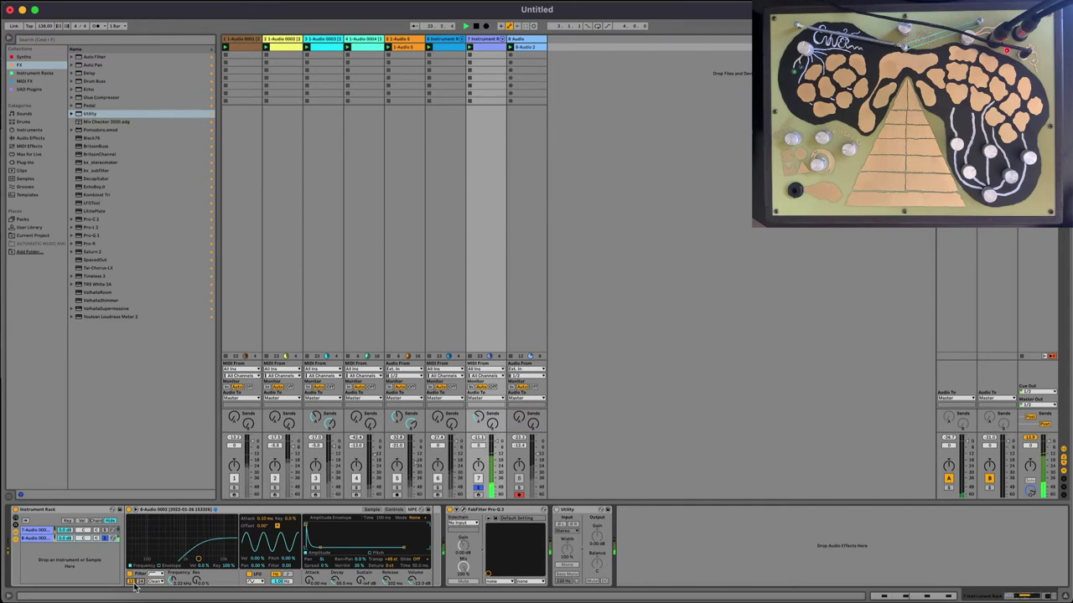
click(106, 539)
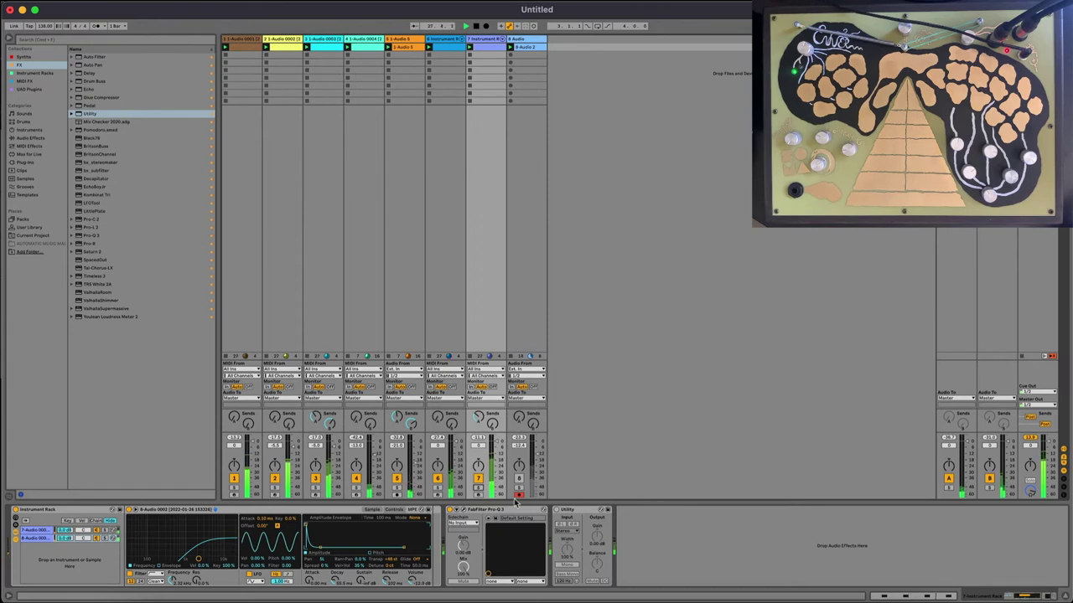
Raise the output level of track 7's Pro-Q 3 to about +10 dB
click(463, 511)
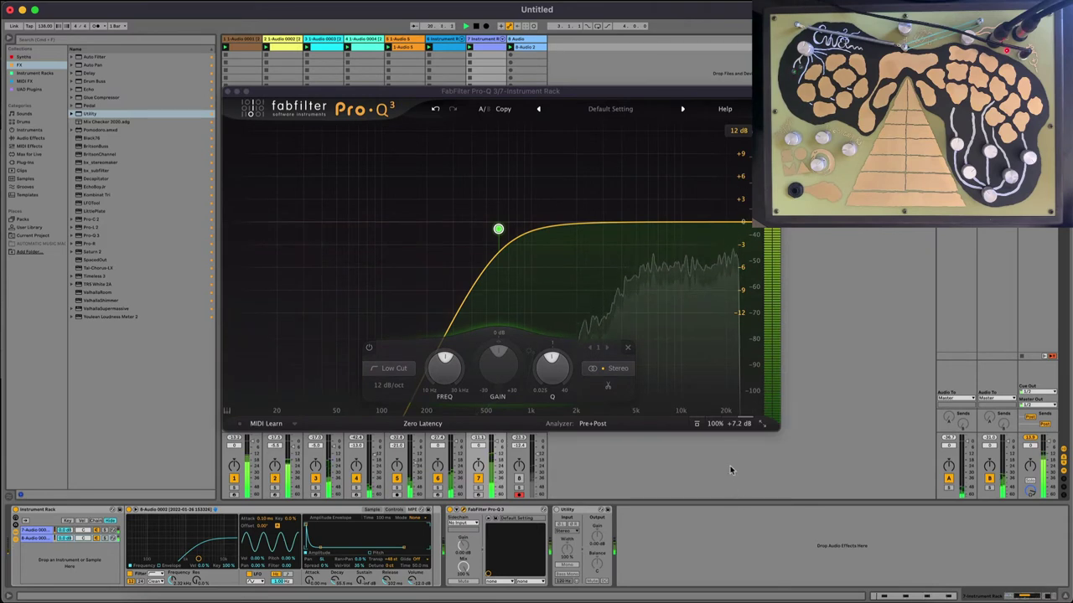
drag(735, 424, 733, 401)
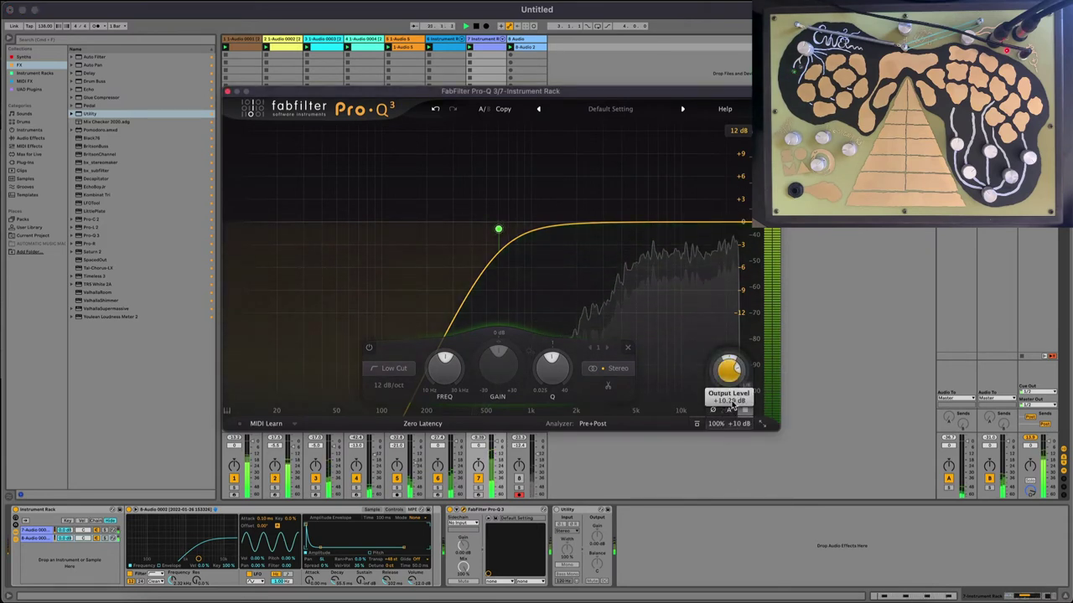
click(227, 91)
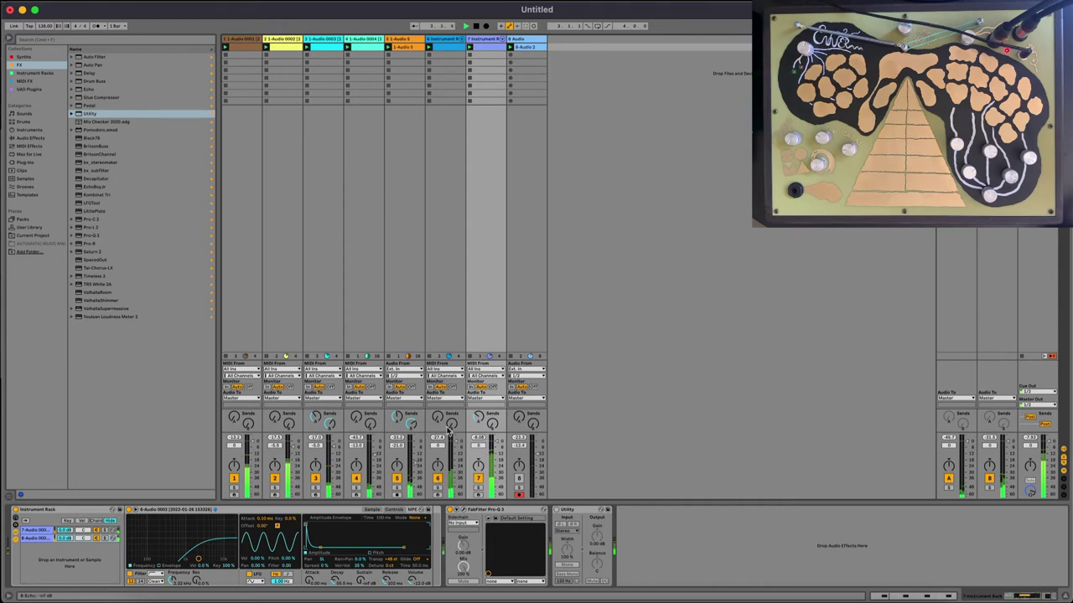
Solo track 2, lengthen its Sampler's filter and amplitude envelope releases, then record-arm and unsolo the track
click(283, 44)
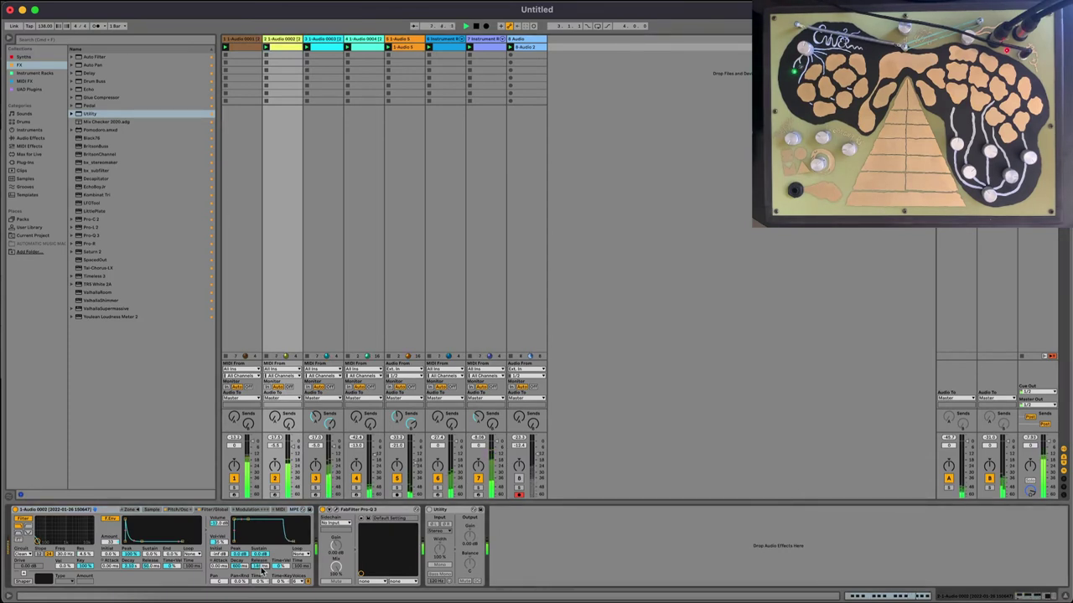
click(273, 488)
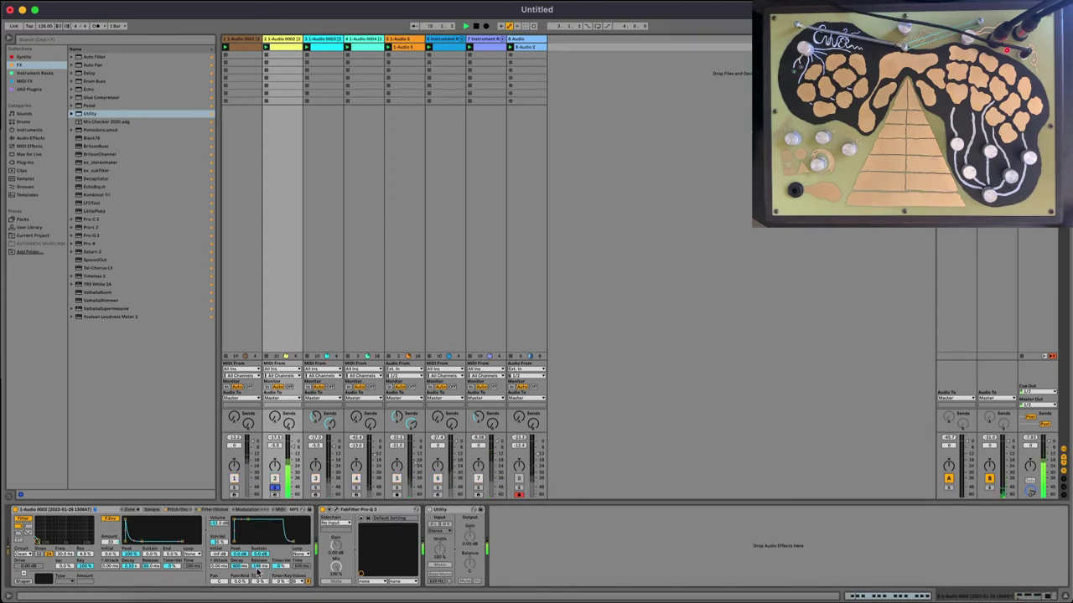
click(156, 566)
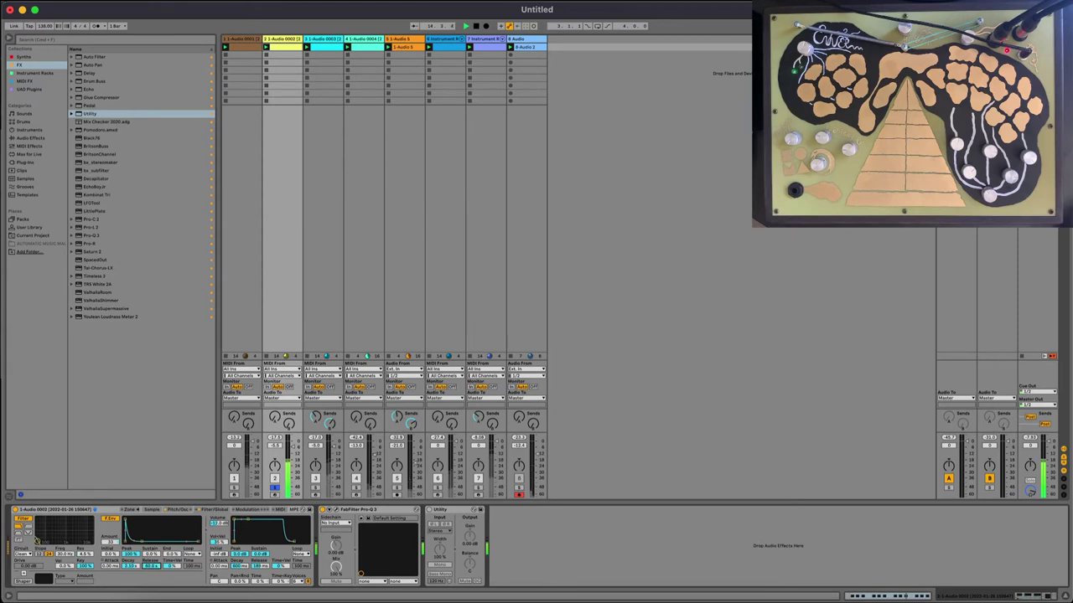
drag(253, 567, 253, 503)
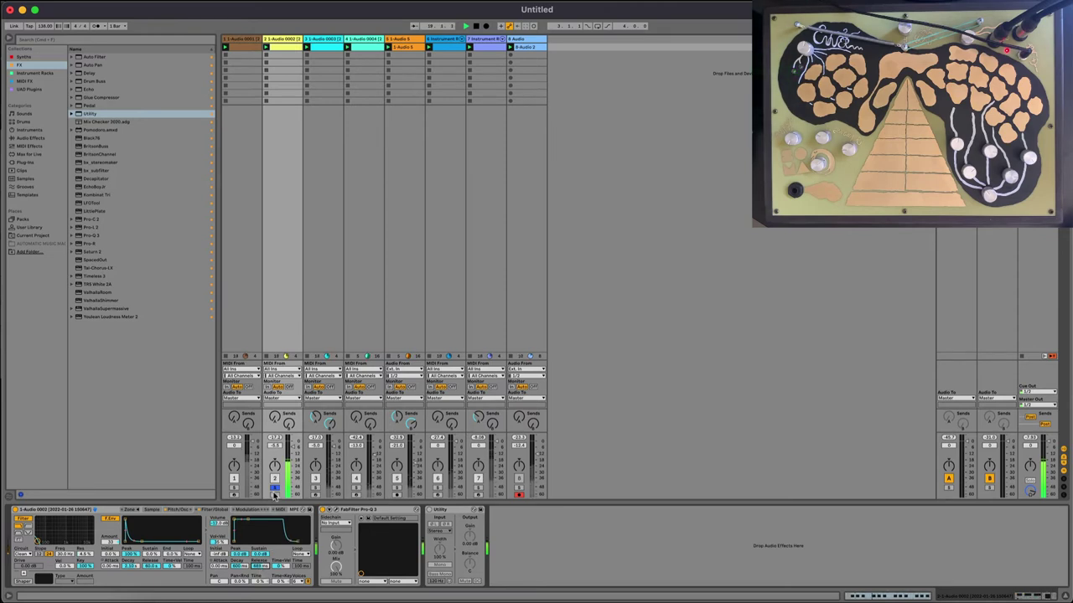
click(273, 495)
click(276, 489)
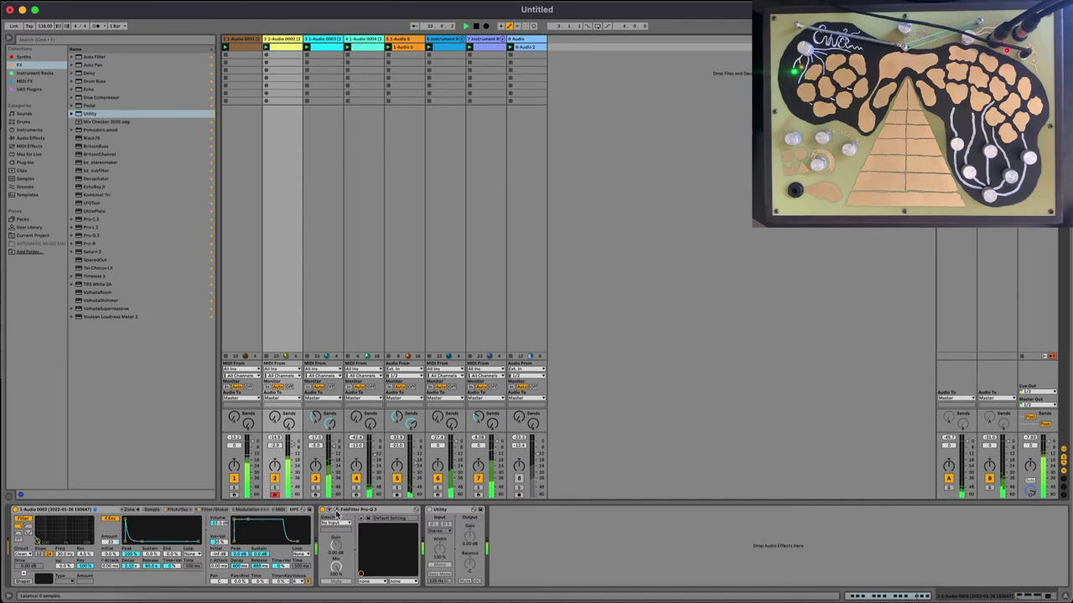
In track 2's Pro-Q 3, add a high shelf cutting about 4 dB near 267 Hz with Q 0.3, then compare it bypassed with the track soloed
click(336, 512)
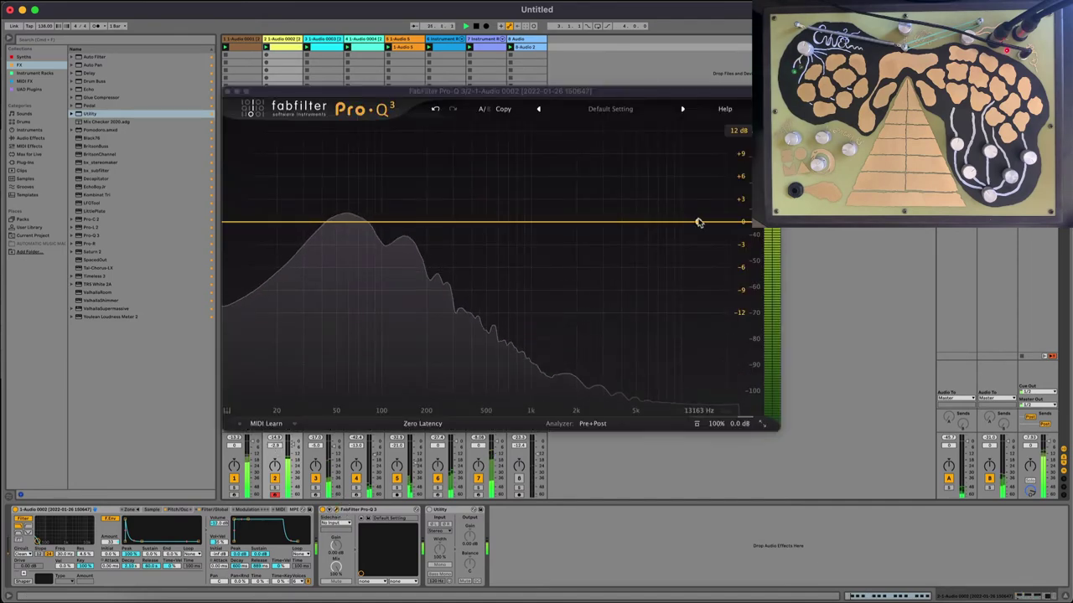
drag(698, 222, 449, 253)
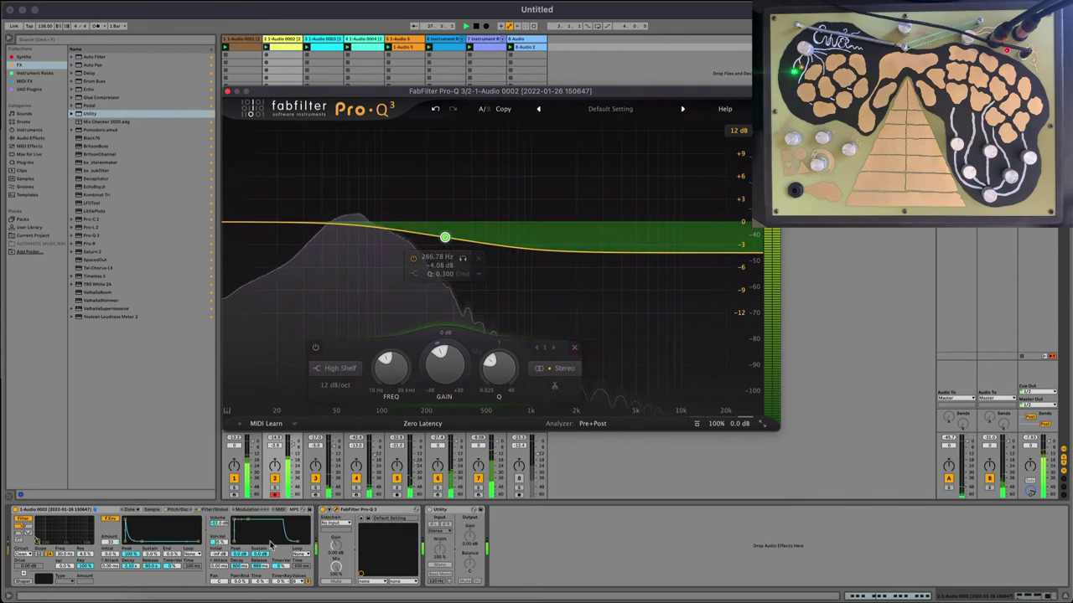
click(274, 487)
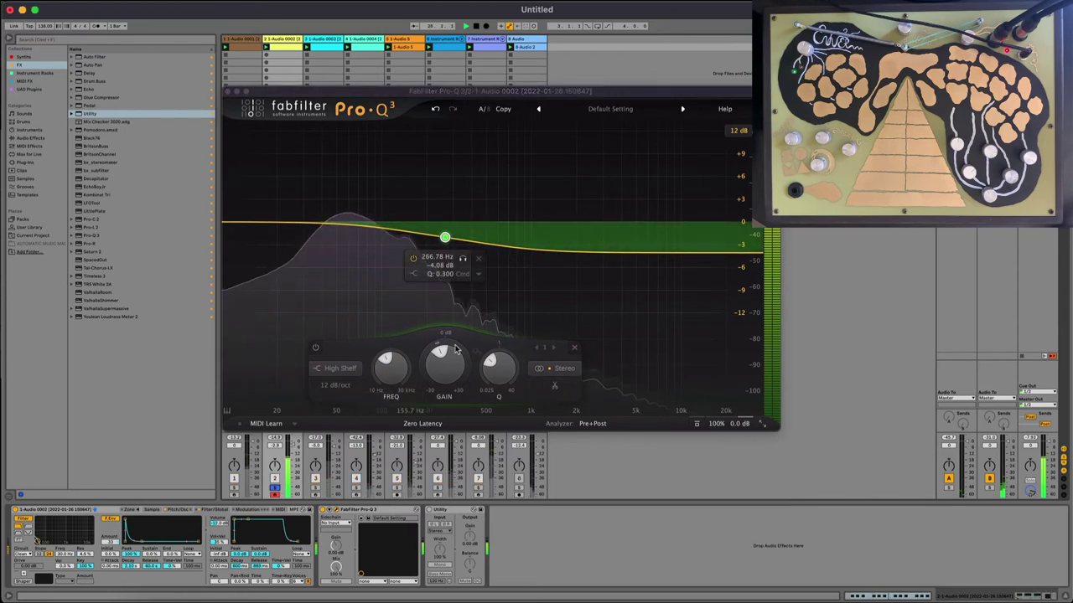
click(315, 348)
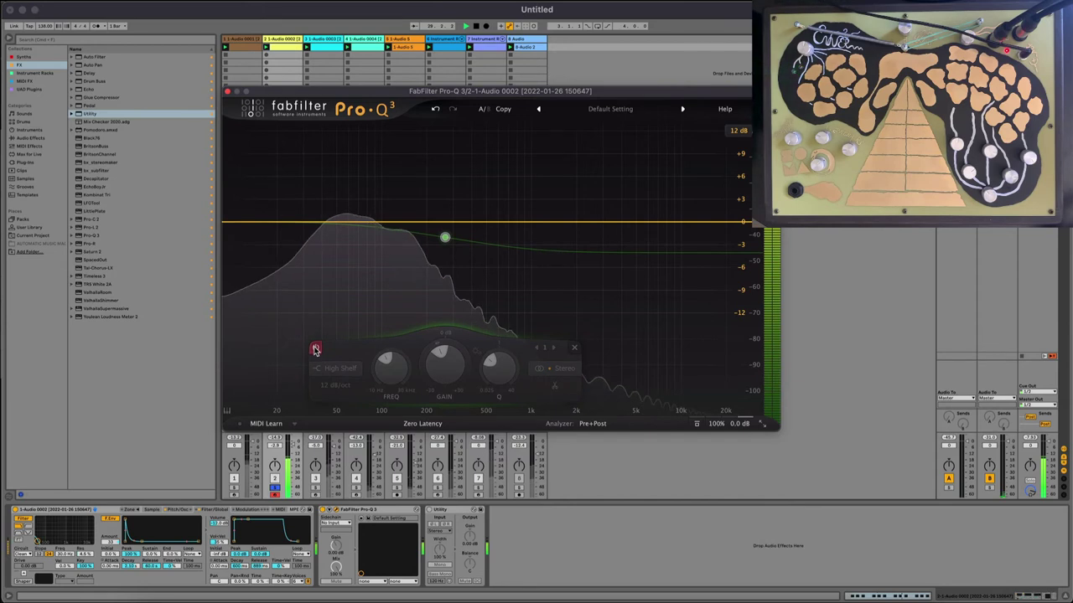
click(315, 348)
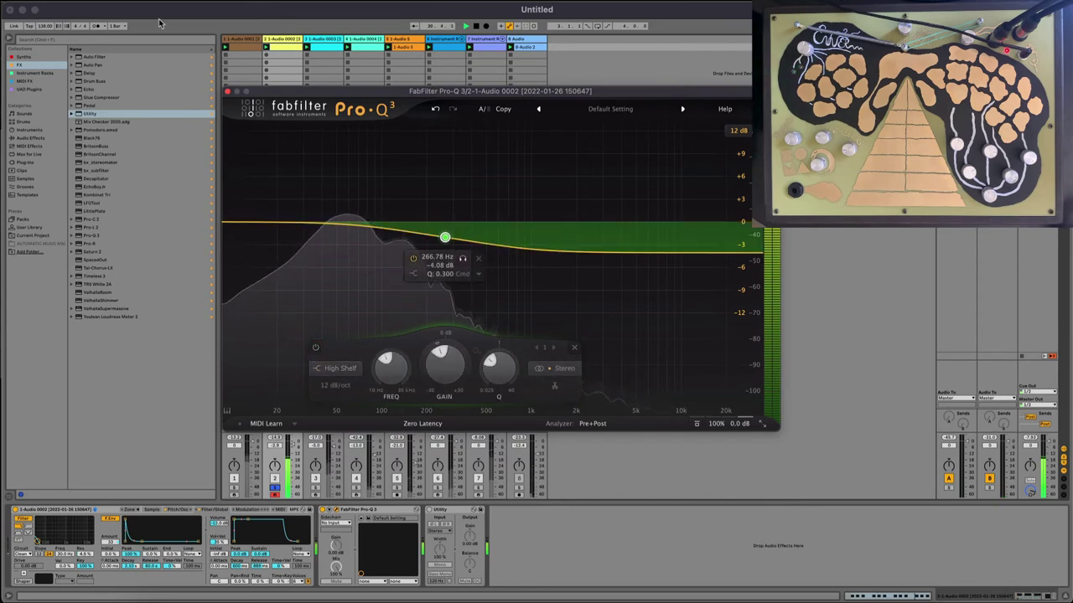
click(227, 90)
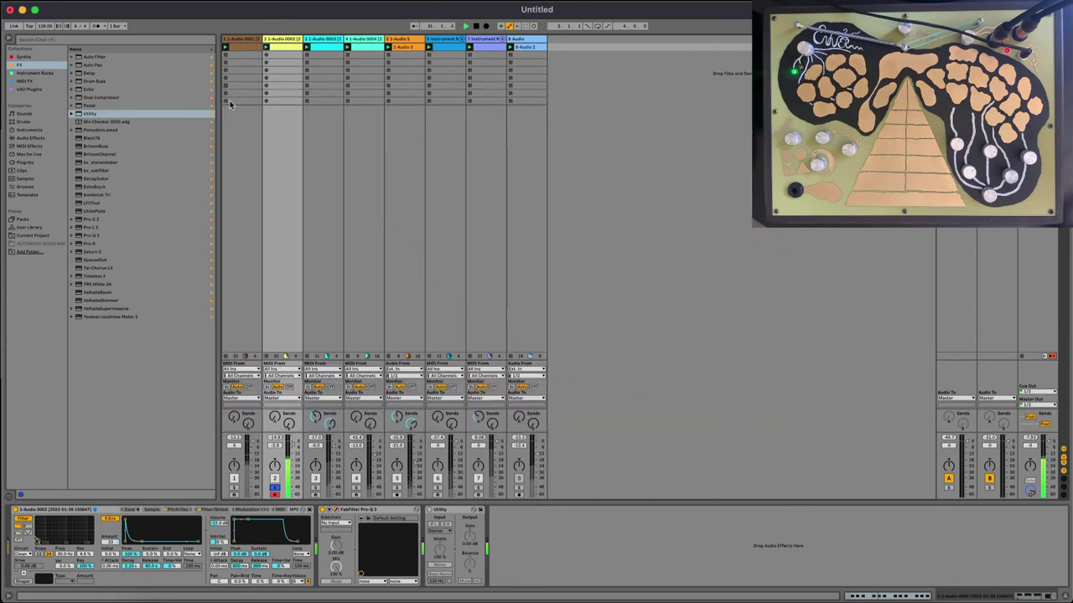
Unsolo track 2 and solo track 1 to hear it on its own
click(274, 490)
click(235, 490)
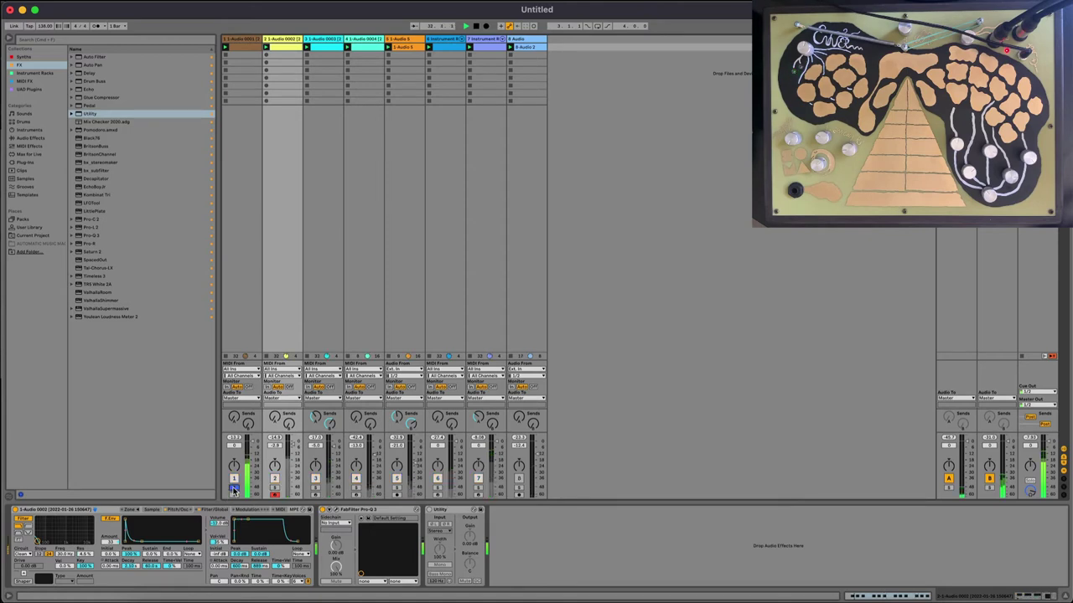
Turn off solo on the first track, stop playback and show the notes of the yellow clip on track 2
click(234, 490)
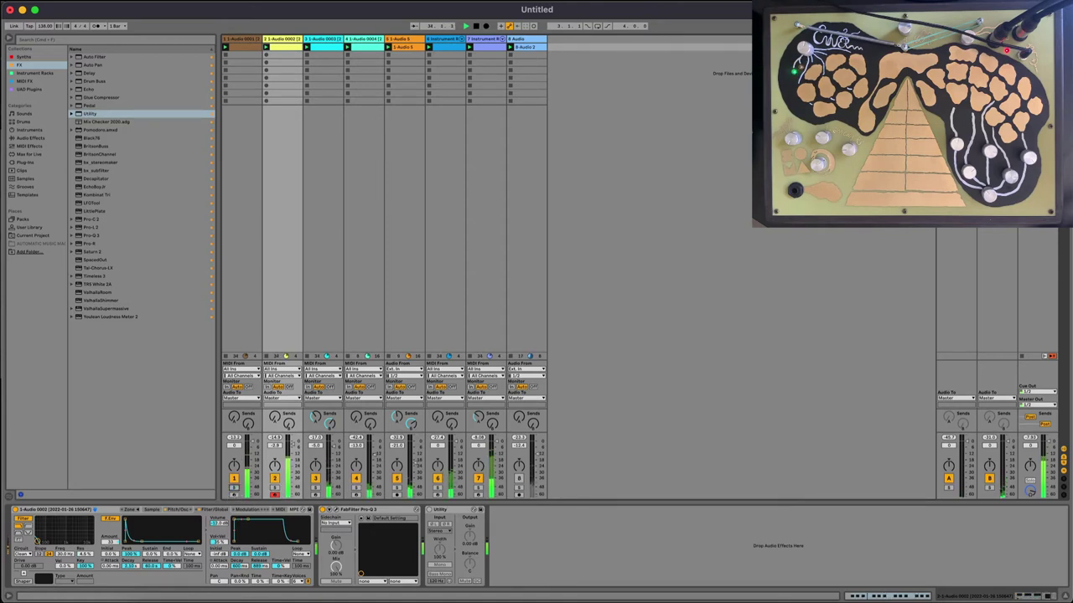
key(space)
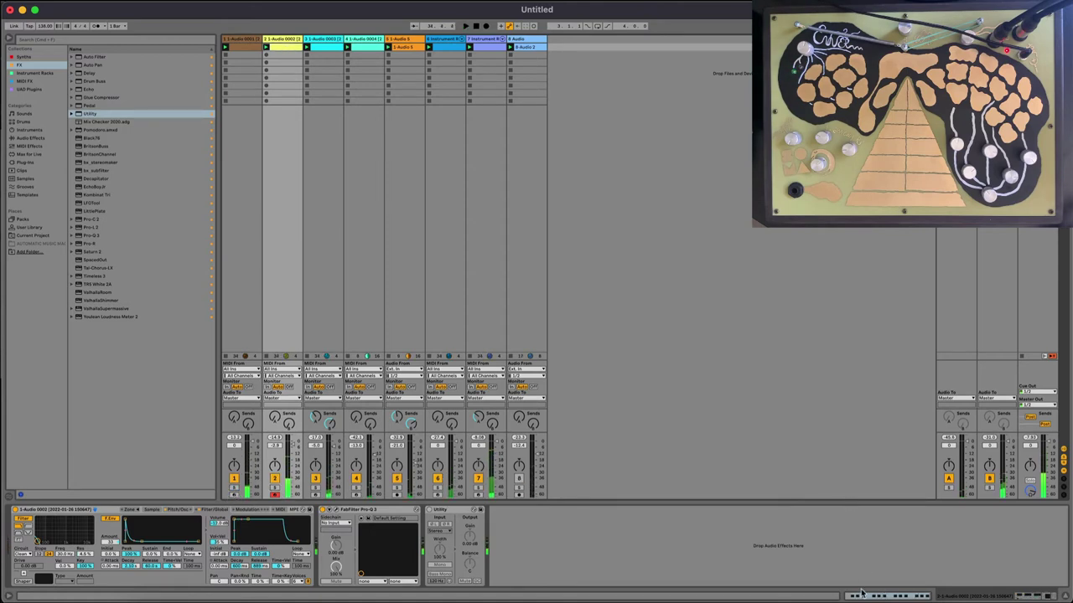
click(886, 596)
Copy a C3 note to the start of the bar and duplicate the first beat's four sixteenth notes across the clip
click(268, 515)
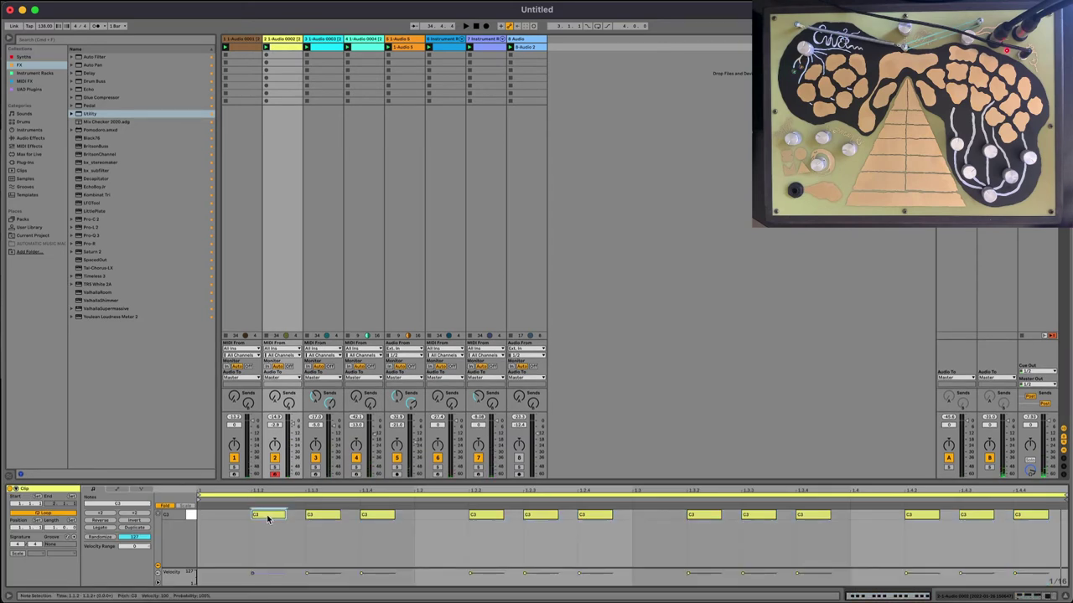
mouse_move(267, 517)
alt+mouse_down()
mouse_move(213, 524)
mouse_move(361, 513)
alt+mouse_up()
key(space)
click(211, 533)
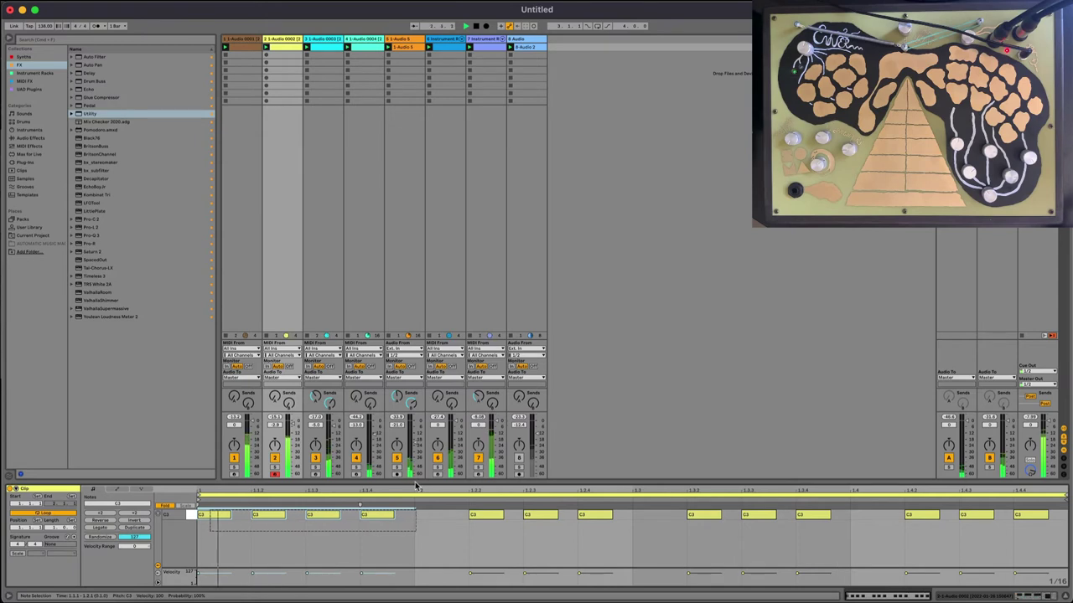
key(super+d)
key(super+d)
key(super+d)
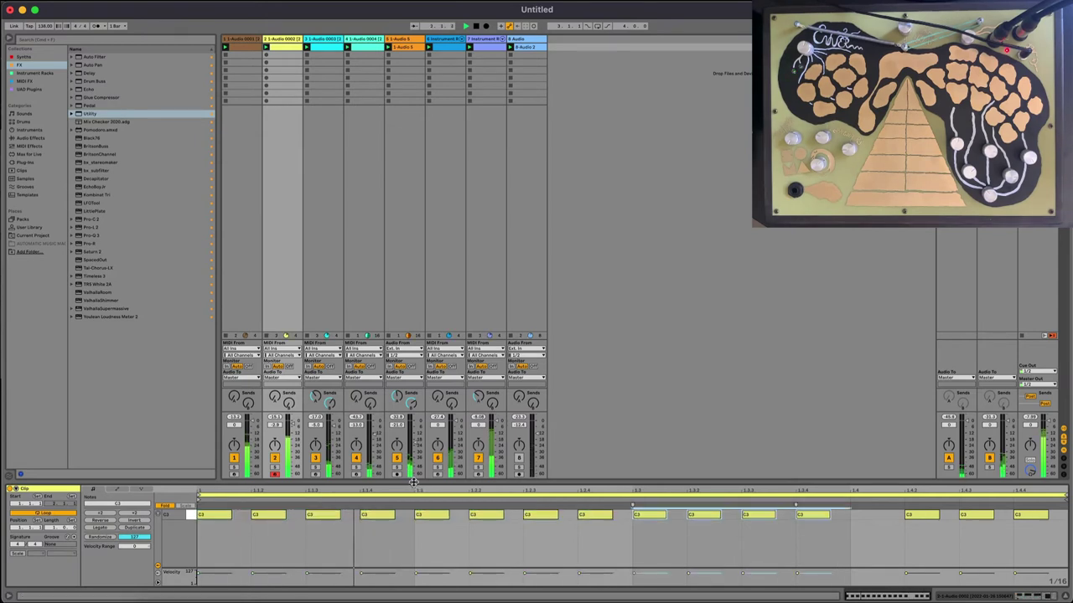
Try deactivating the C3 notes that start beats 2 and 4 of the clip
click(431, 514)
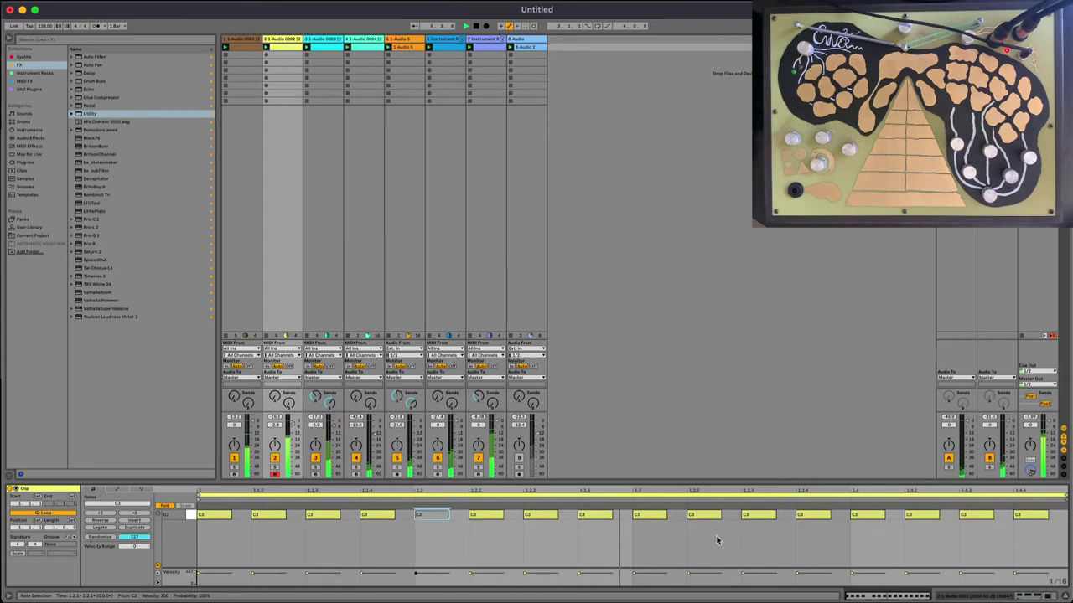
key(0)
click(863, 514)
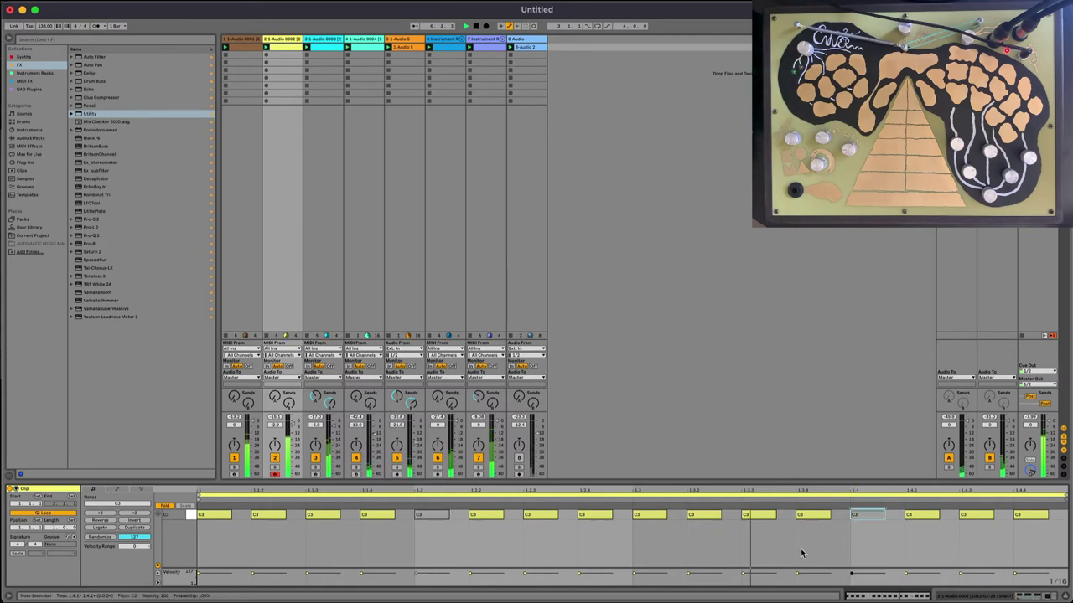
key(0)
click(431, 513)
key(0)
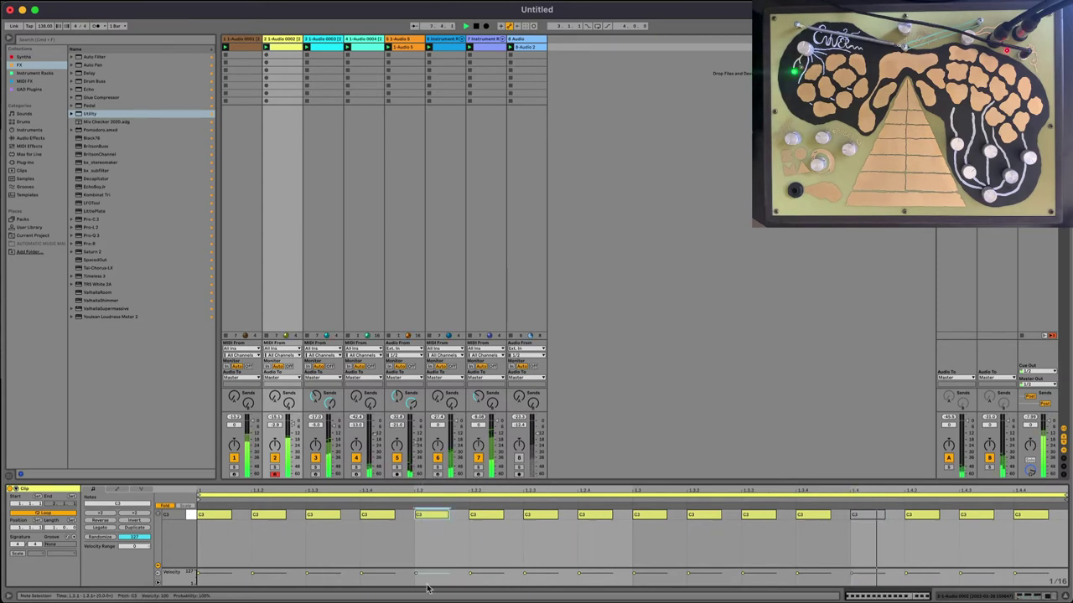
Lower the velocity of the C3 note starting beat 2 and repeat that beat's four-note pattern over all other beats
drag(416, 573, 416, 578)
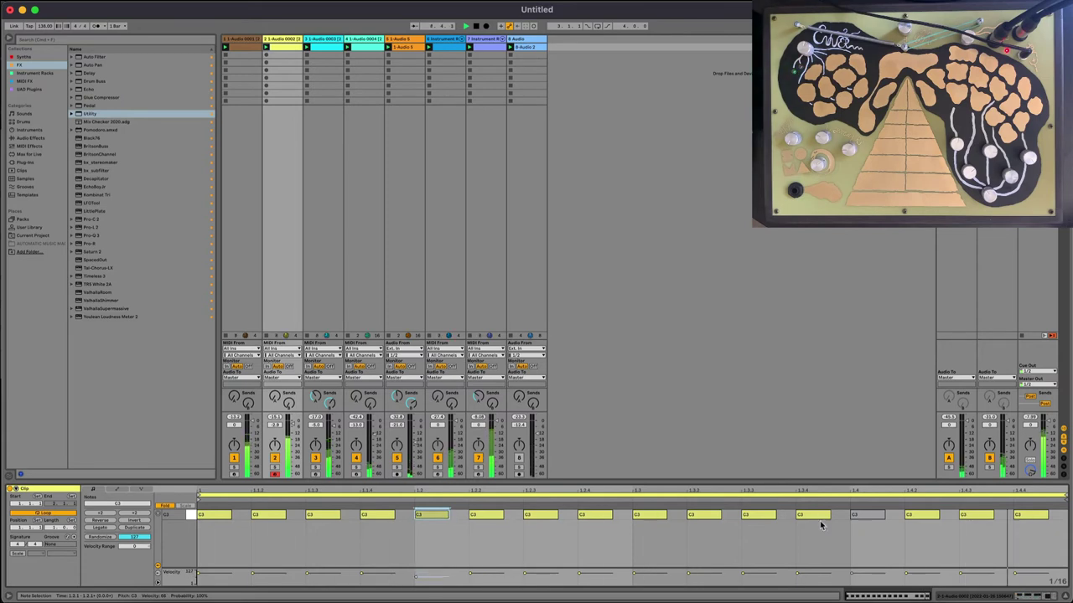
drag(421, 528, 632, 507)
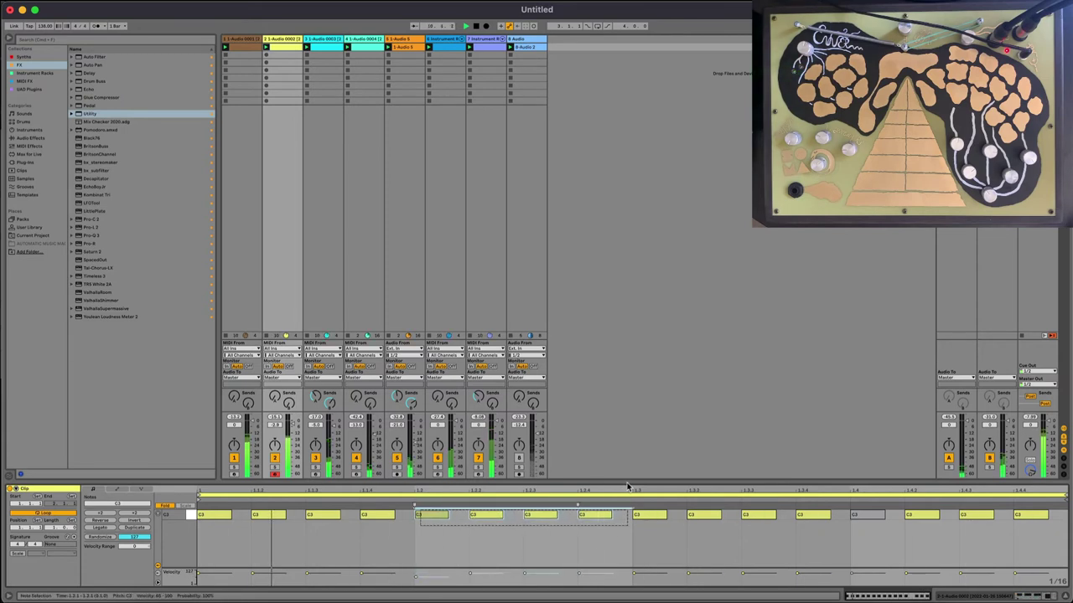
key(super+d)
key(super+d)
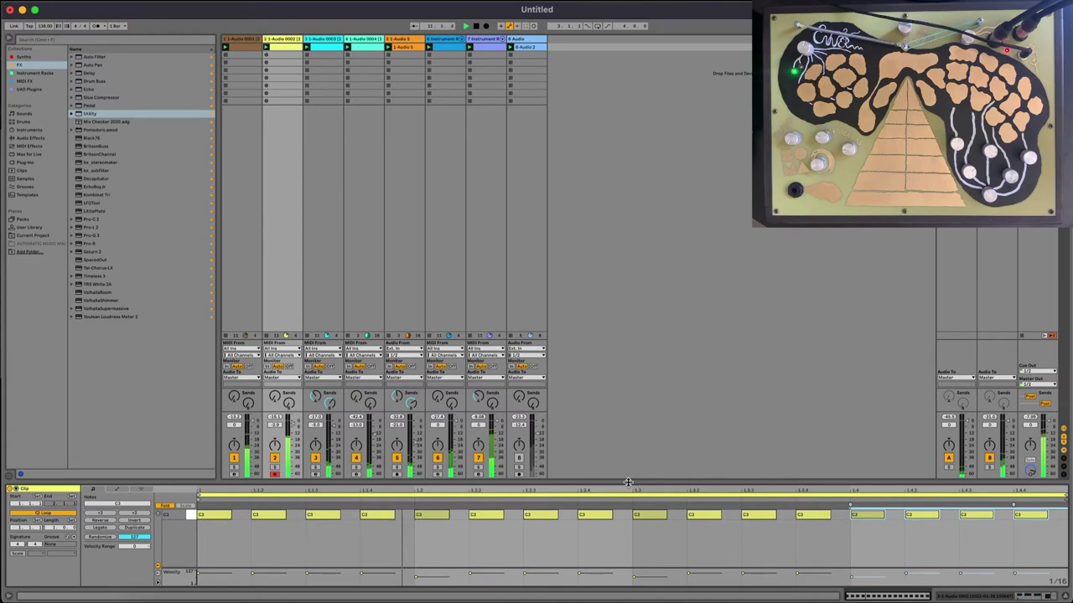
click(198, 544)
key(super+v)
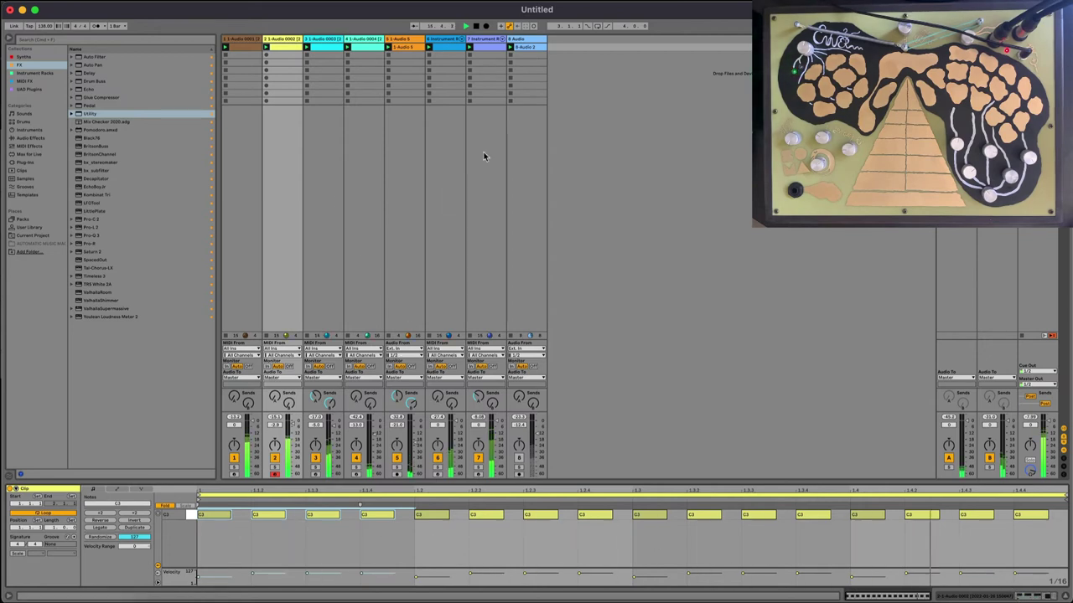
Delete the recorded clip on audio track 8 and activate the track for a new take, fine-tuning its volume
click(520, 47)
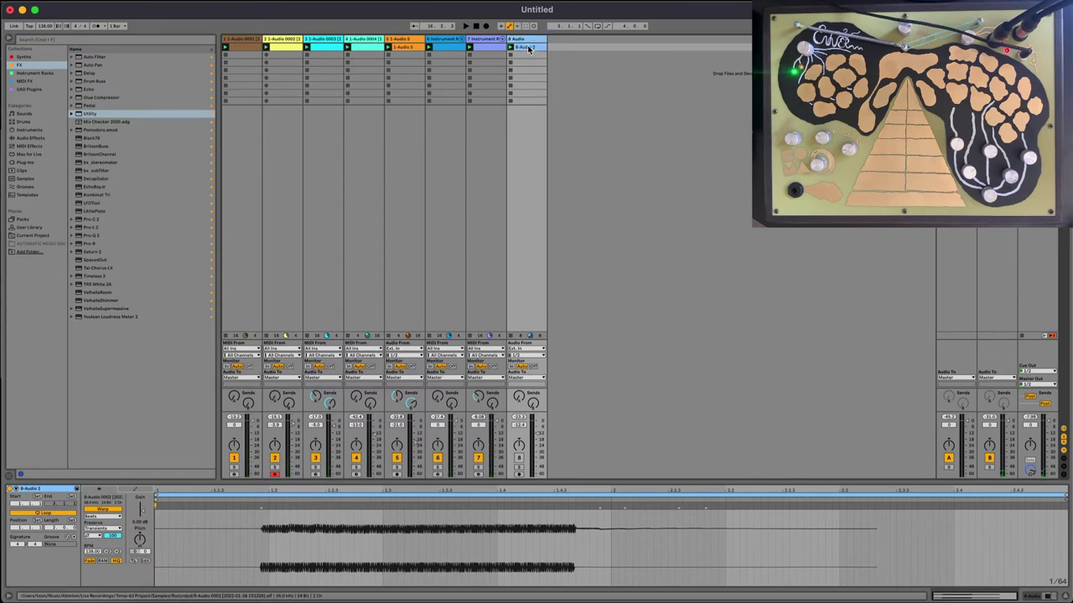
key(Delete)
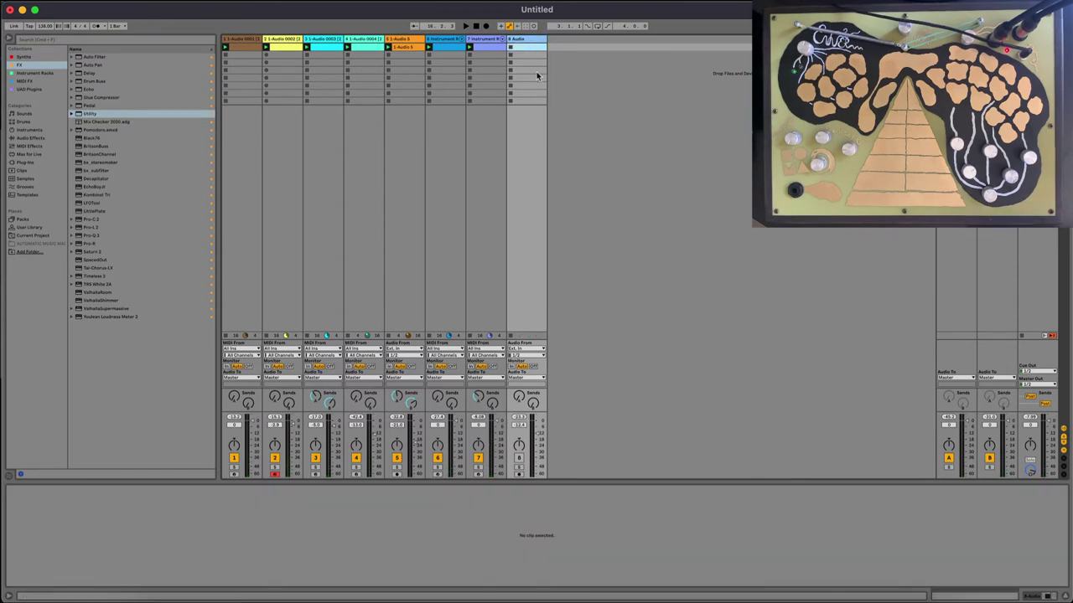
click(519, 460)
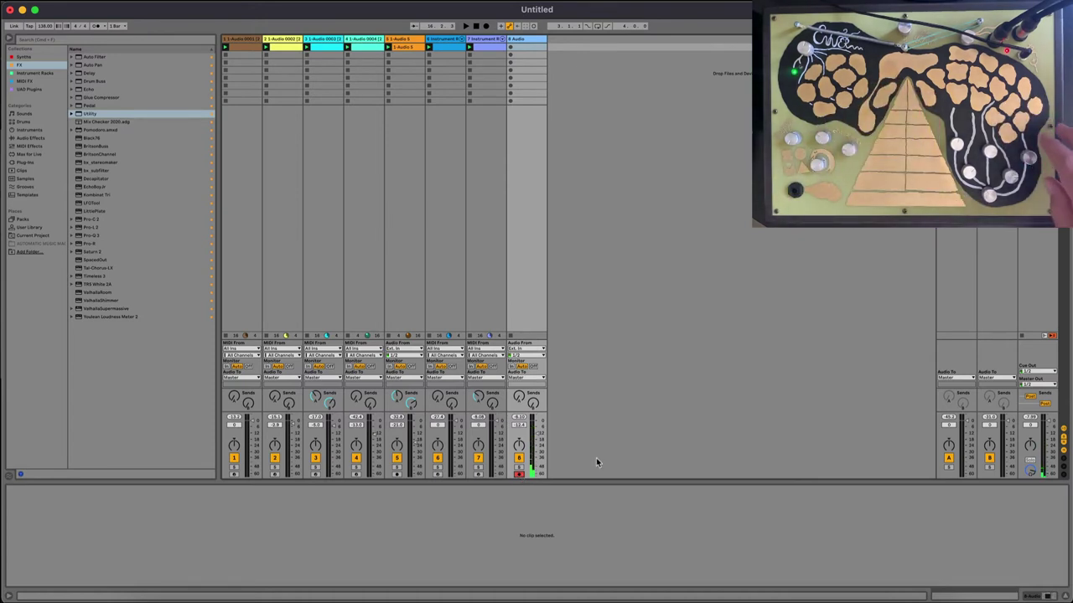
drag(536, 434, 537, 431)
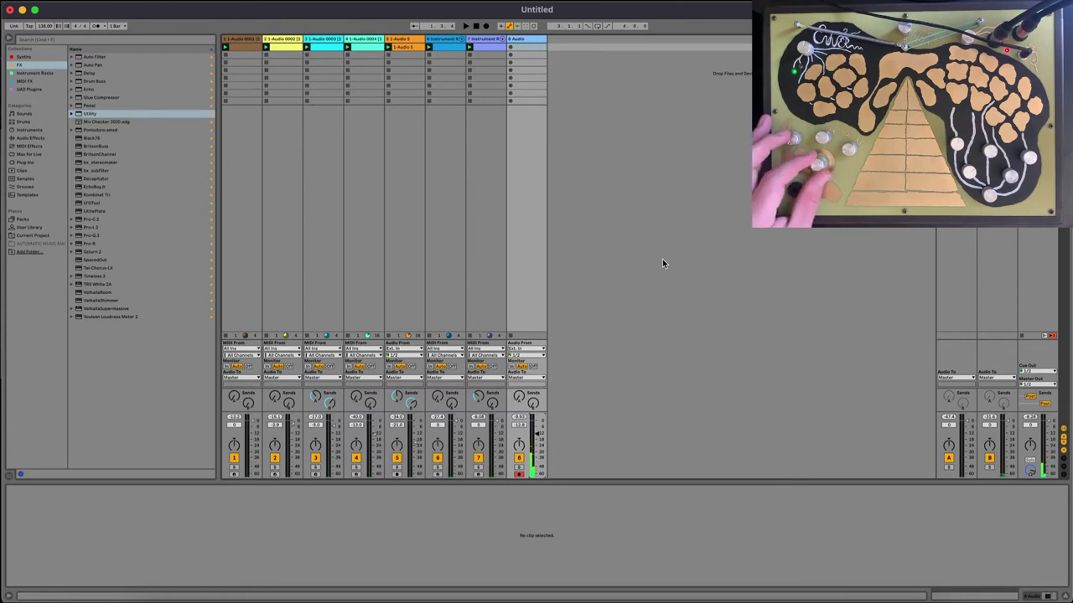
Record a new audio clip in the first slot of track 8 and shorten its loop to end at bar 17
click(510, 49)
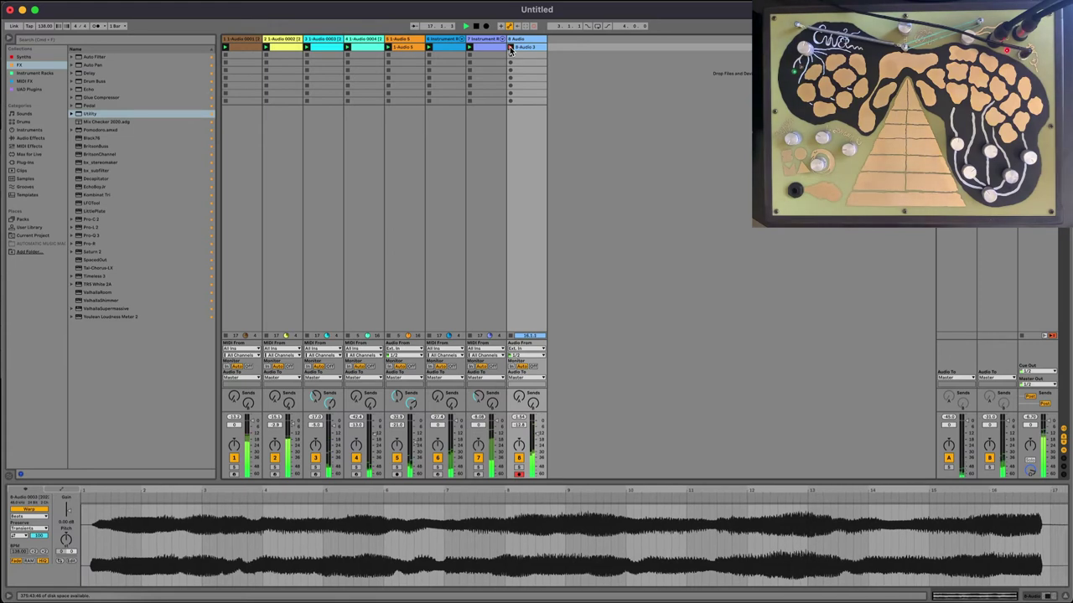
click(509, 48)
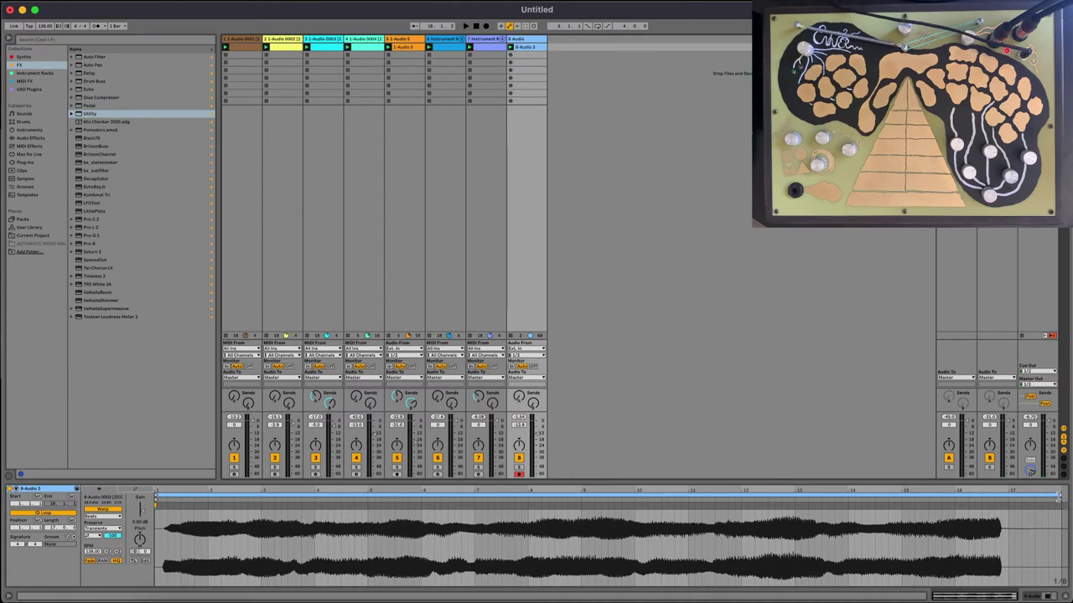
drag(1060, 497, 1006, 494)
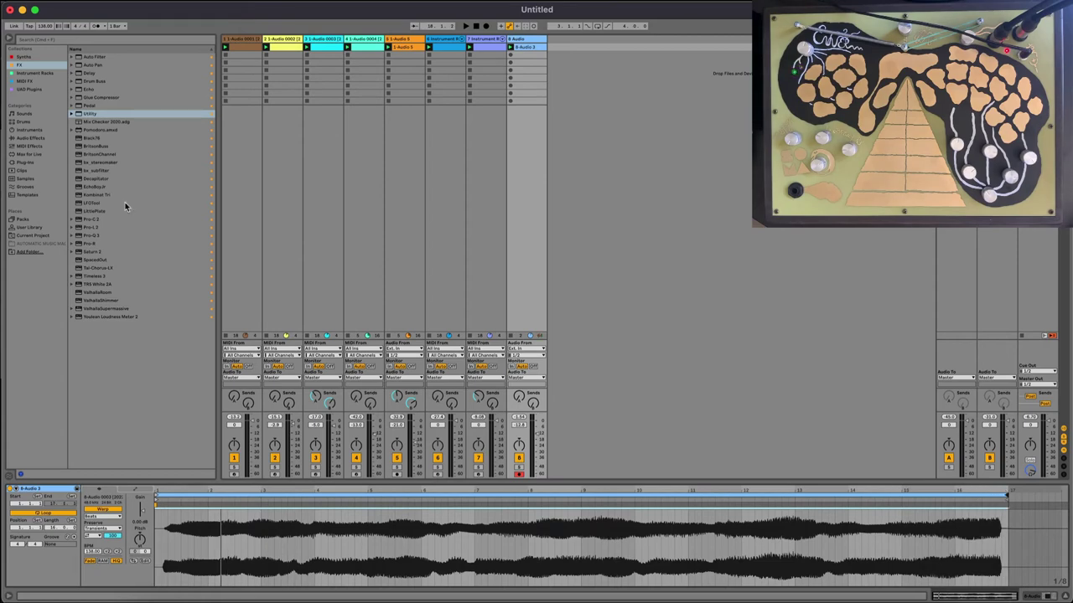
Add ValhallaRoom to track 8 and place it ahead of Pro-Q 3 at the start of the device chain
click(97, 292)
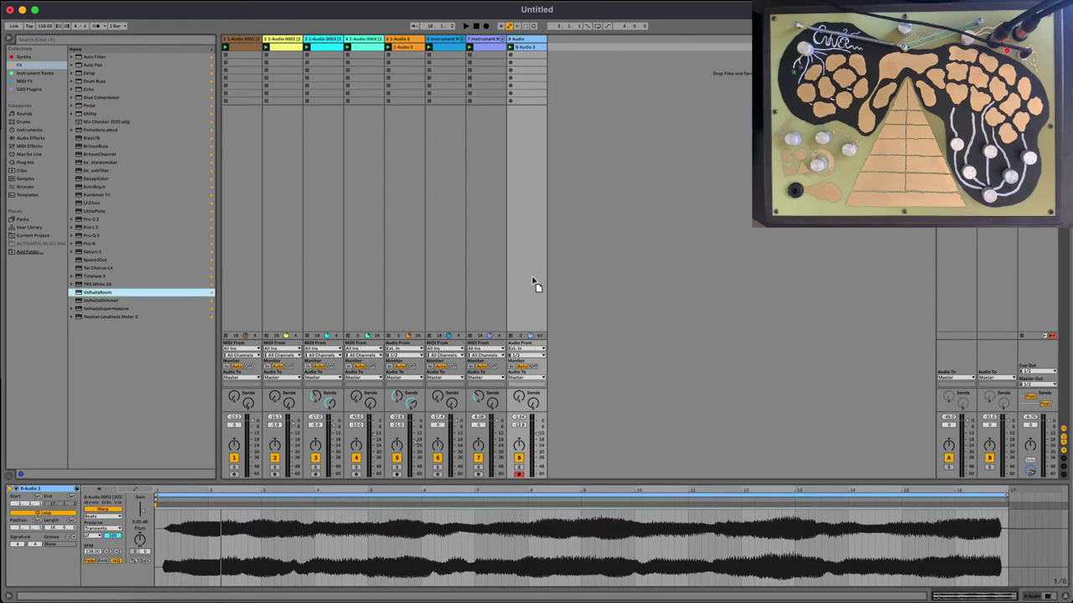
key(Return)
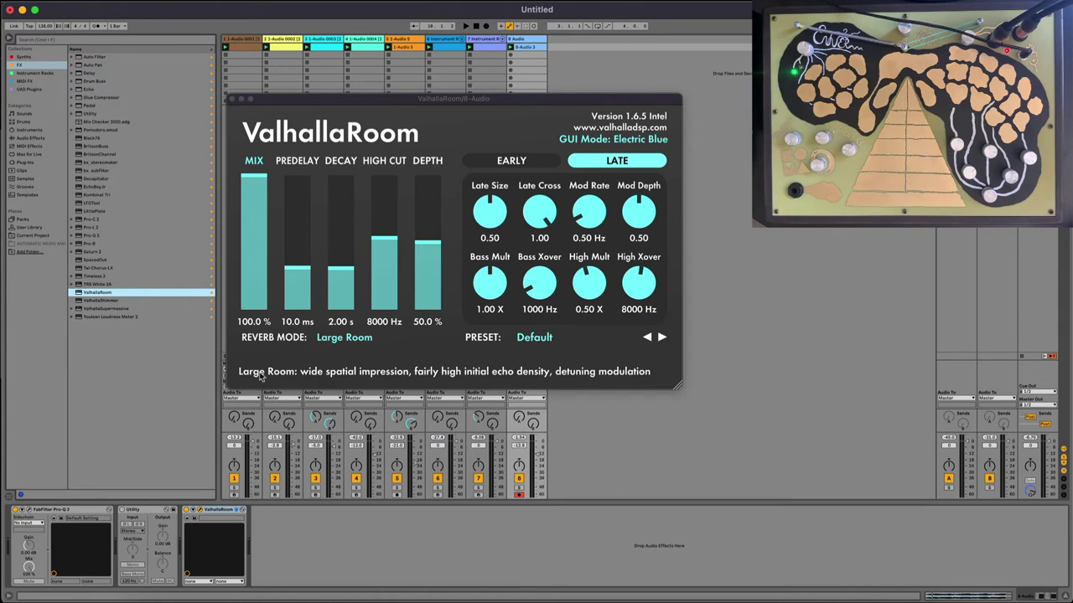
click(220, 510)
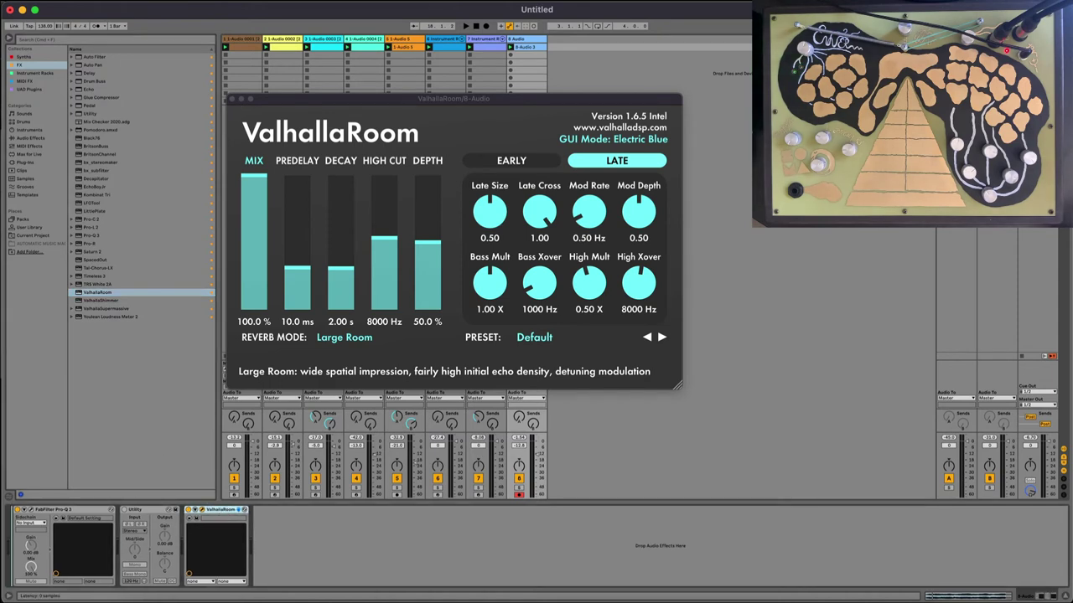
drag(10, 538, 12, 537)
Add a 12 dB/oct low cut at about 245 Hz in track 8's Pro-Q 3 and uncover the ValhallaRoom window
click(98, 509)
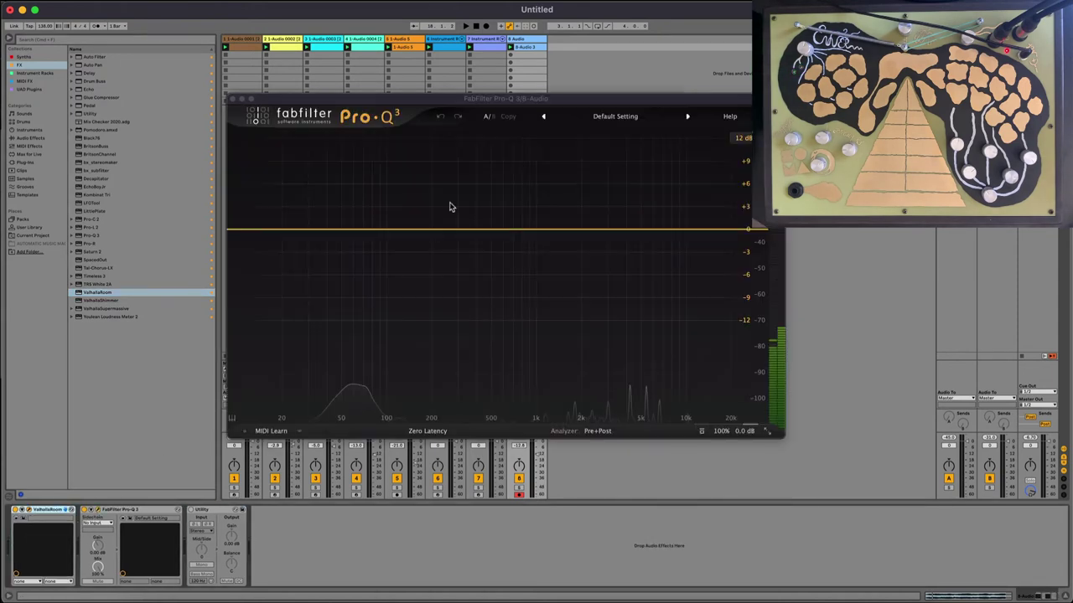
click(465, 230)
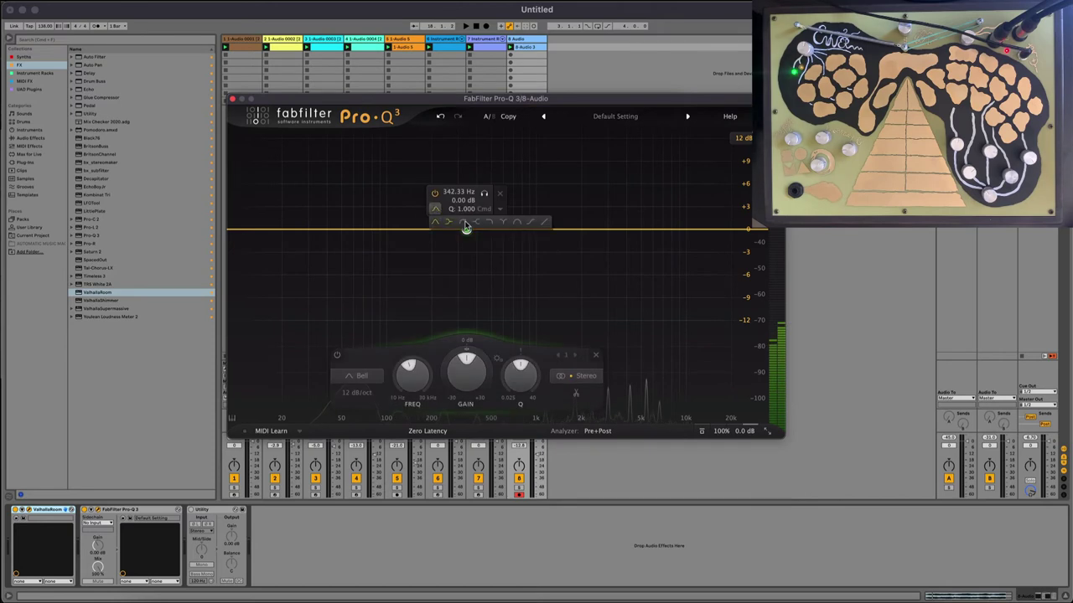
click(465, 223)
drag(467, 231, 444, 241)
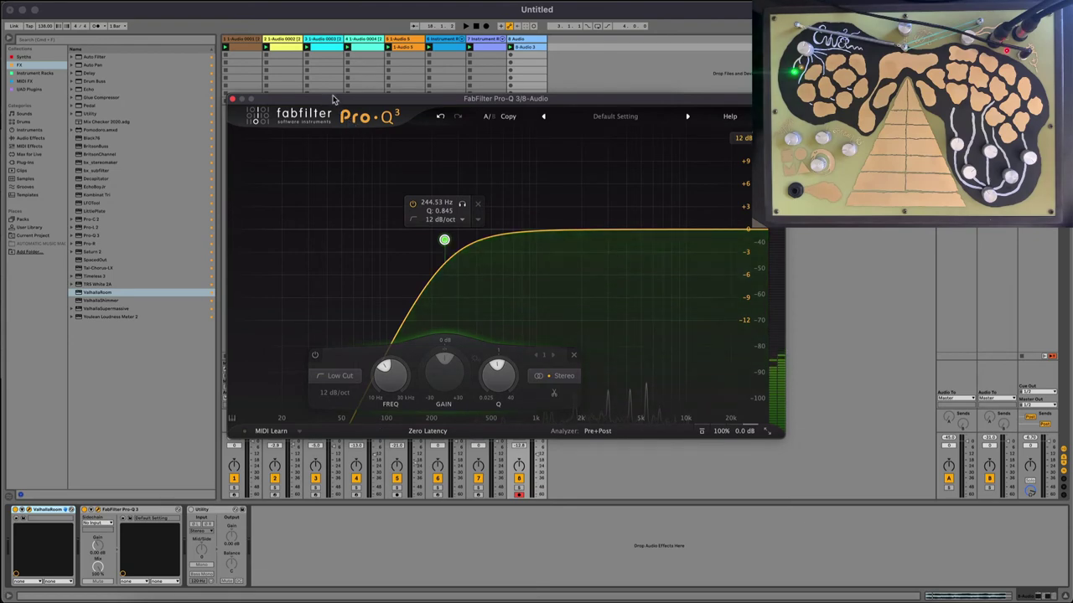
drag(333, 101, 562, 228)
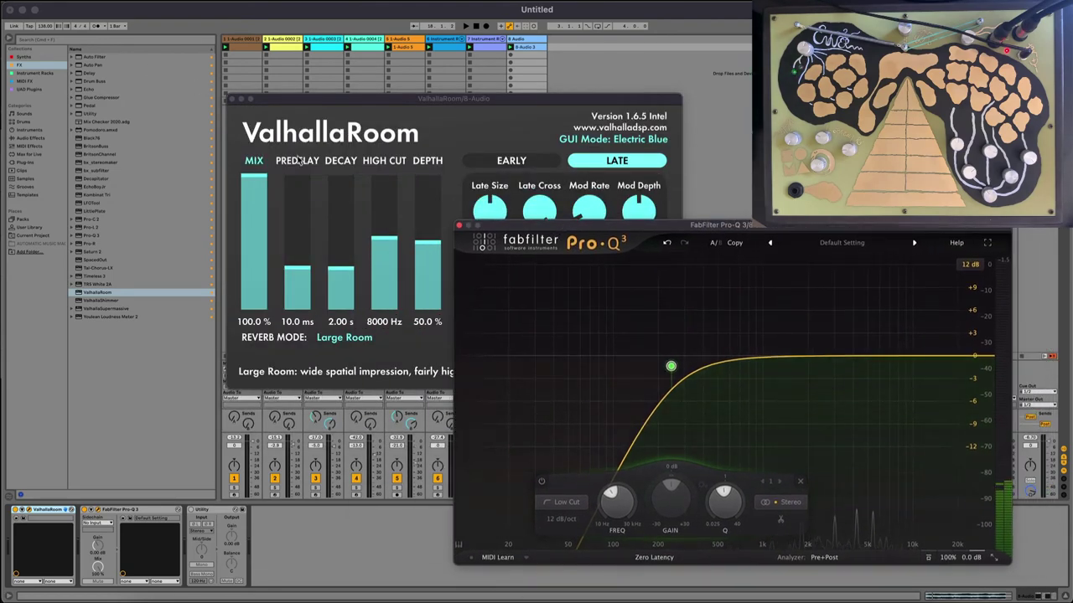
Set ValhallaRoom's decay to 9.23 s and depth to 67.5 %, play the result and close both plug-in windows
click(340, 244)
drag(431, 215, 430, 222)
key(space)
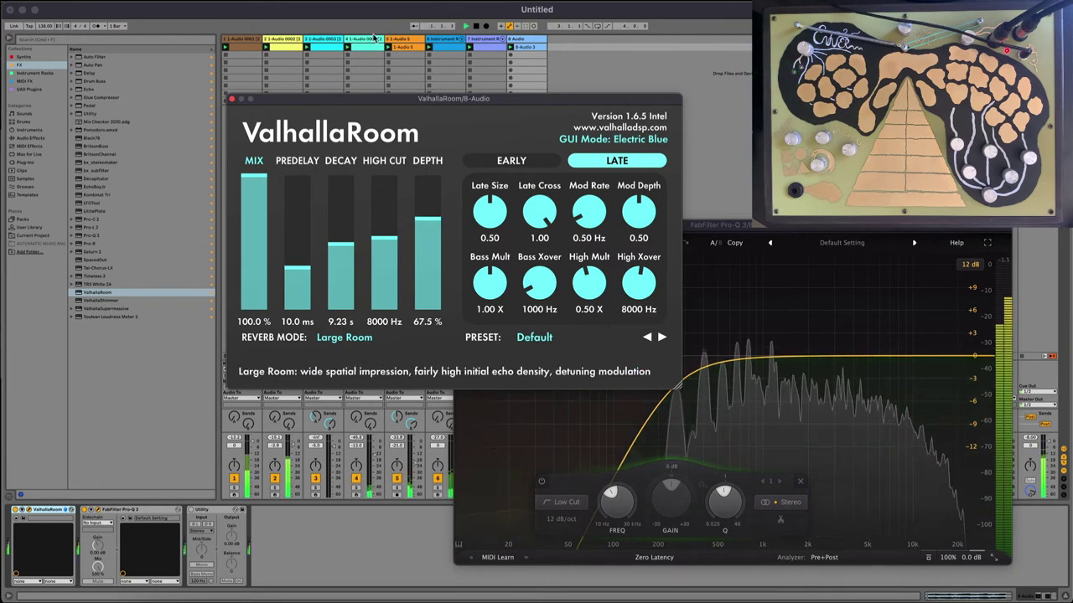
click(232, 99)
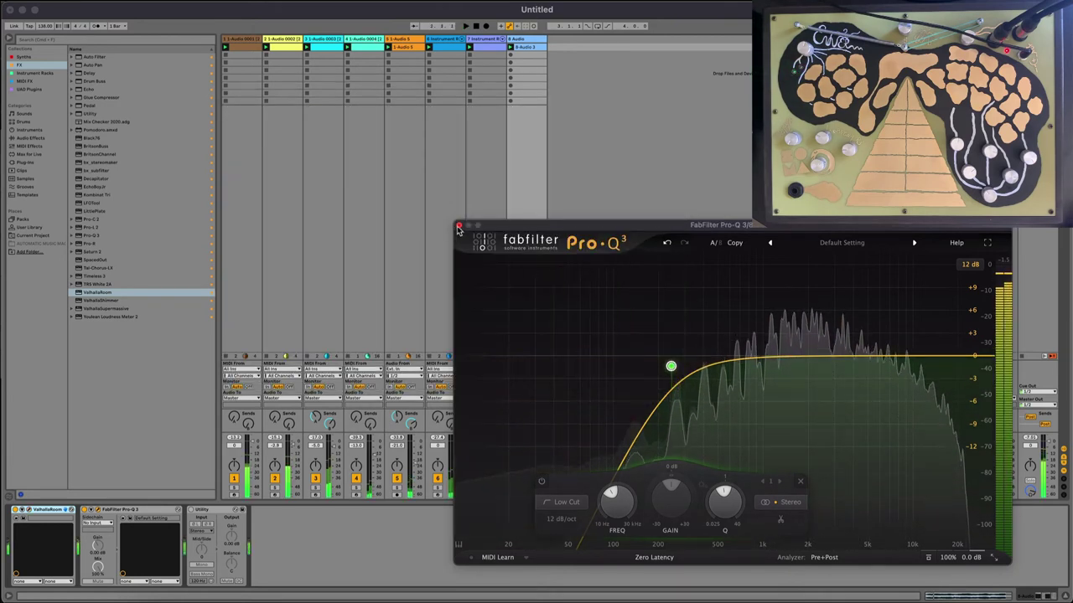
click(458, 226)
Lower track 8's volume to about -28 dB and raise its Pro-Q 3 low cut to about 549 Hz during playback
drag(537, 454, 536, 469)
key(space)
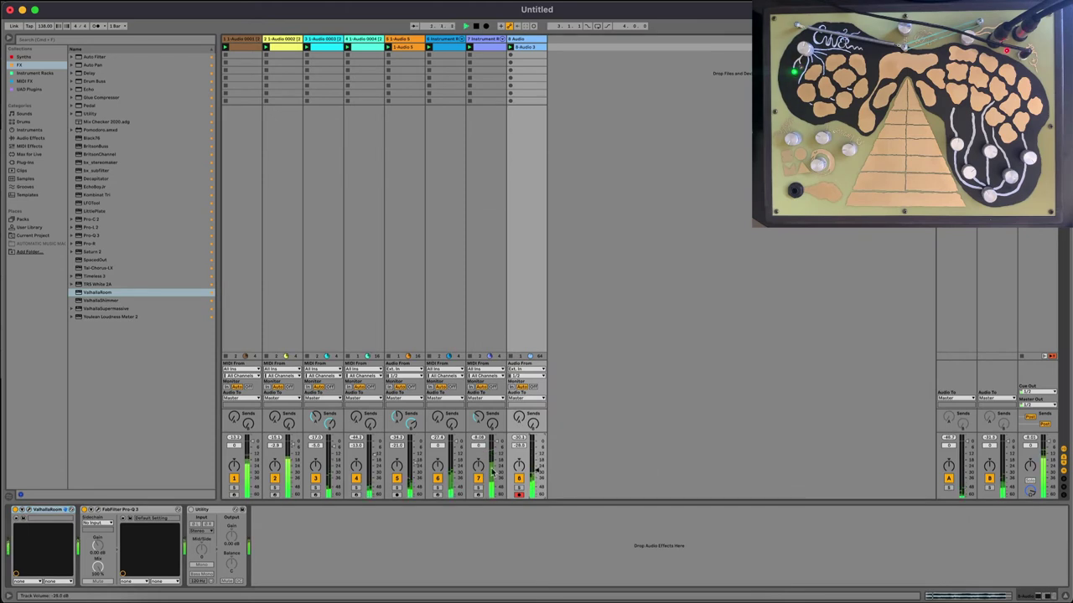
click(95, 517)
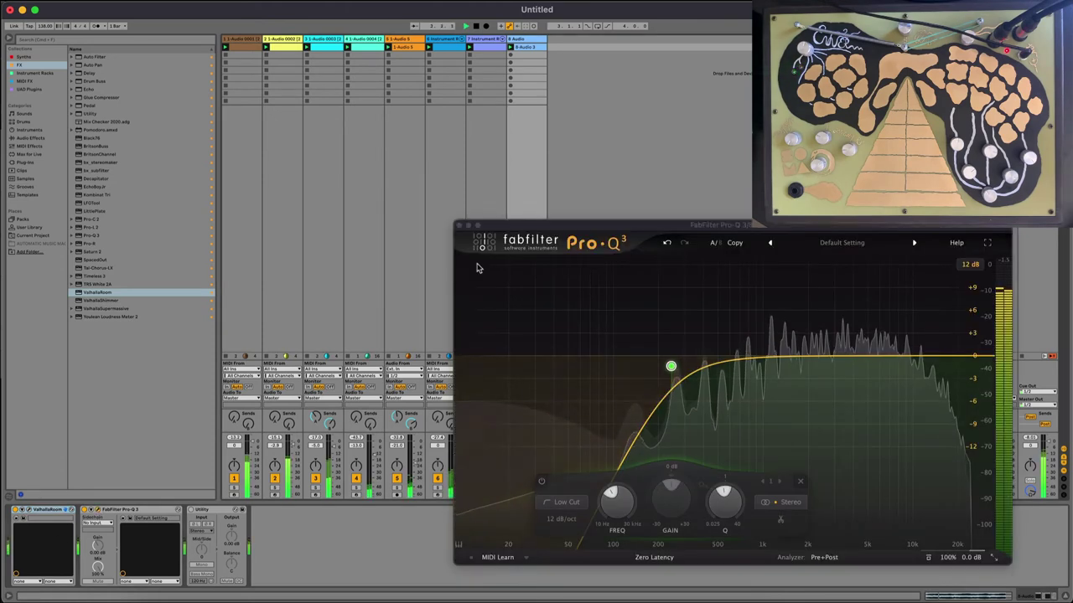
drag(664, 376, 726, 392)
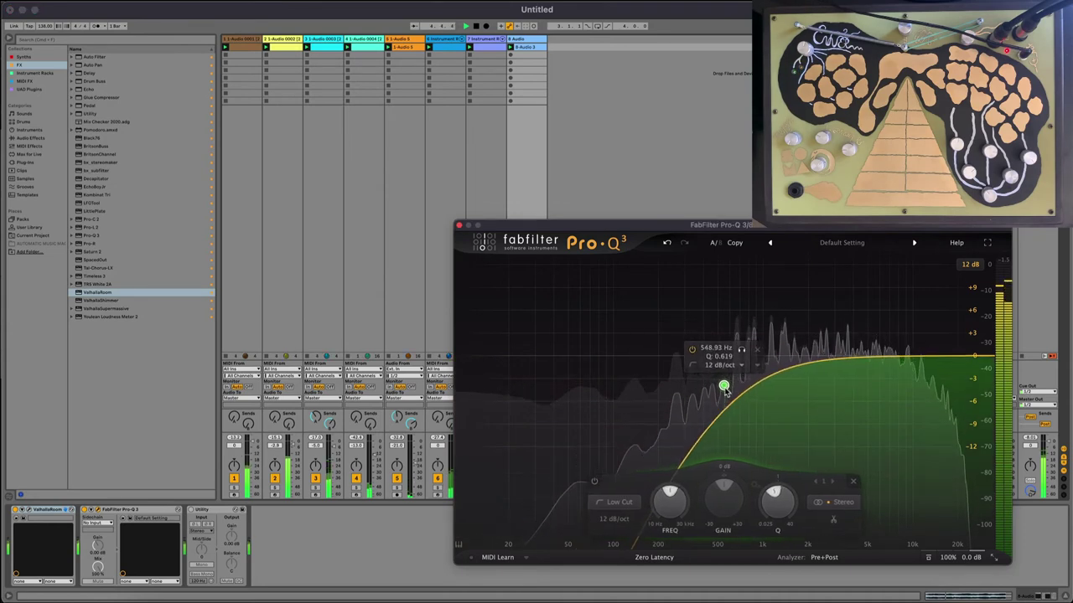
click(460, 227)
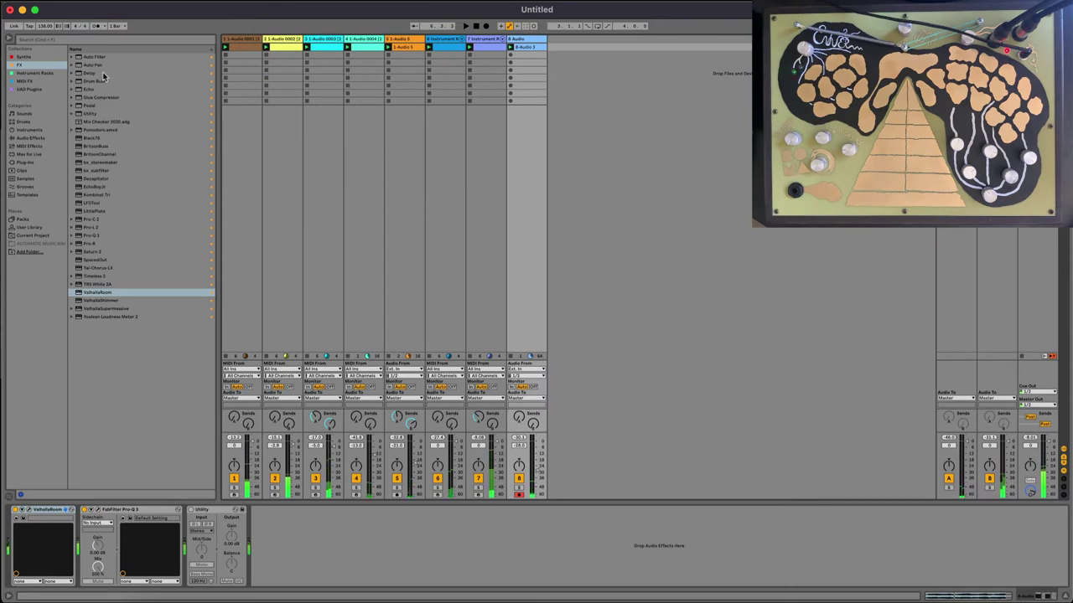
Add Auto Pan at the start of track 8's chain with a triangle waveform, a 0.16 Hz rate and an increased amount
drag(99, 67, 31, 519)
click(80, 577)
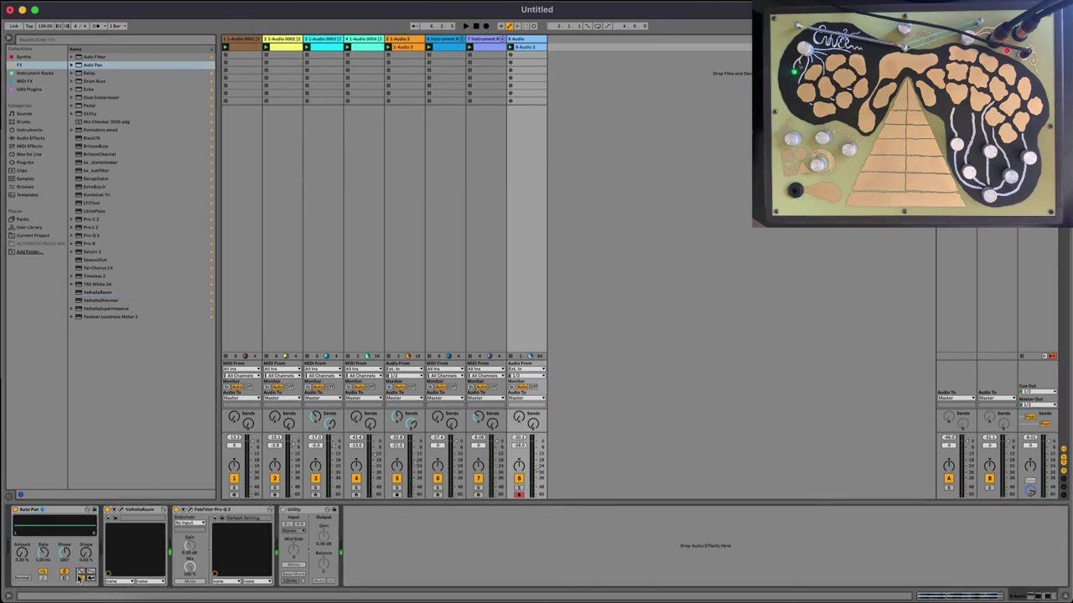
drag(43, 554, 24, 510)
key(space)
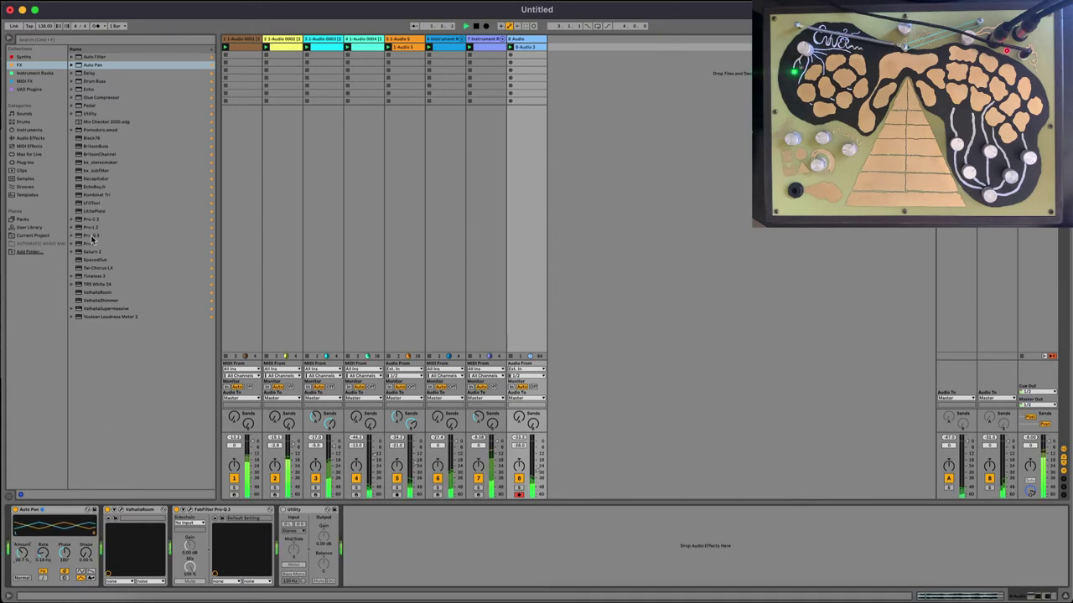
Add LFOTool to the end of track 8's device chain
double_click(90, 204)
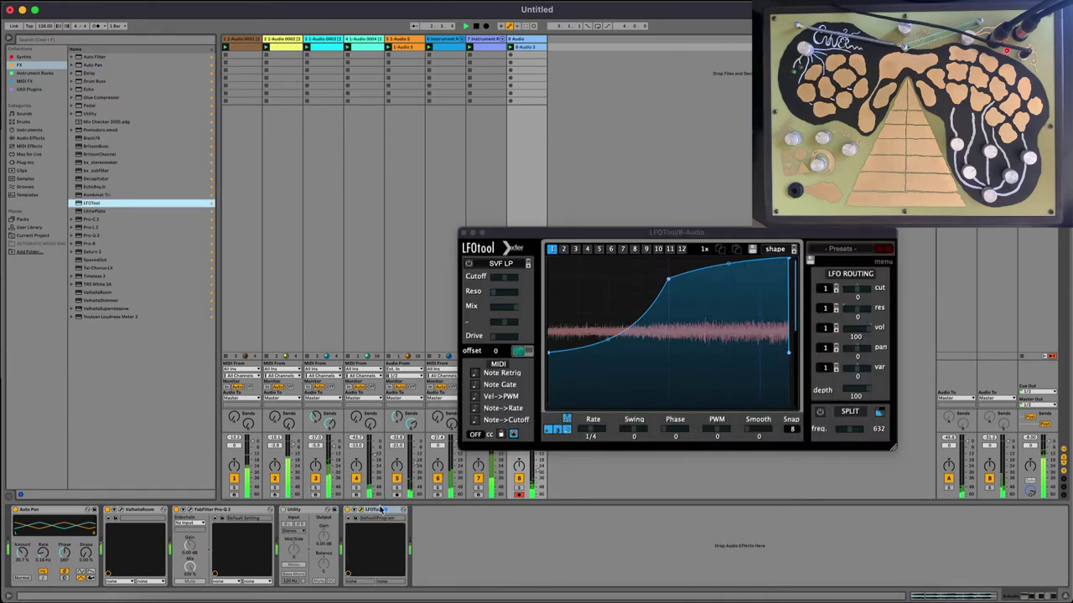
Move LFOTool ahead of Utility, pull its curve's end point down to the floor, set the volume routing to 33 and close its window
drag(372, 515, 312, 518)
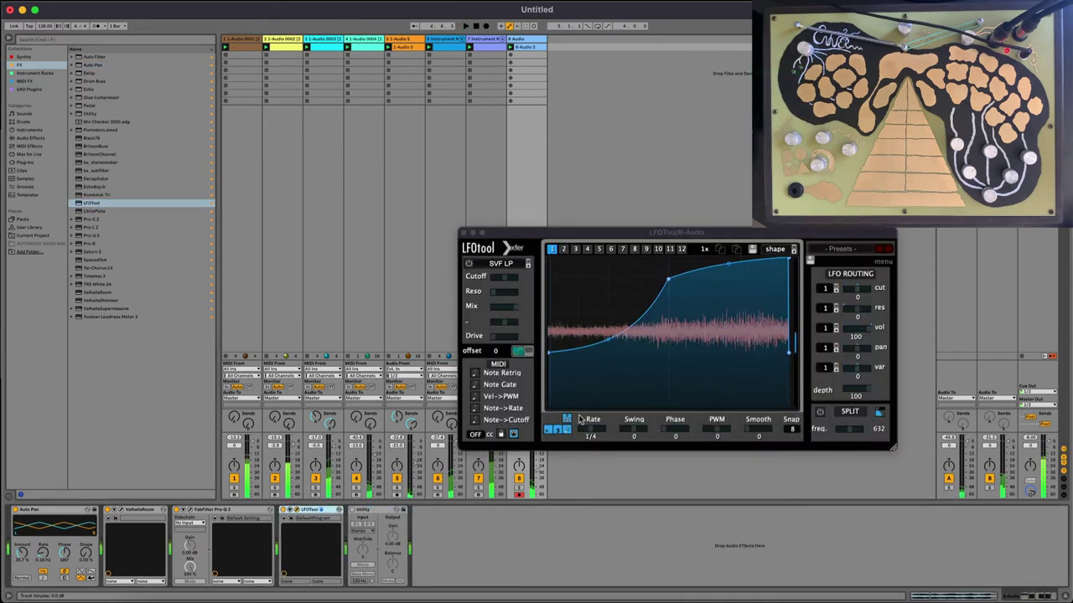
drag(790, 352, 797, 448)
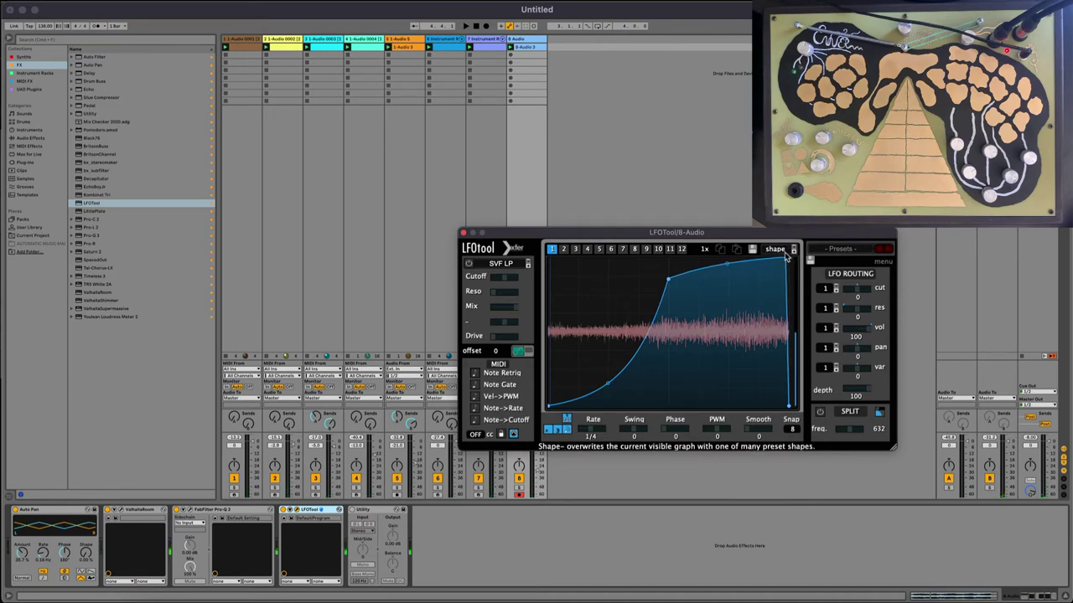
drag(861, 331, 831, 333)
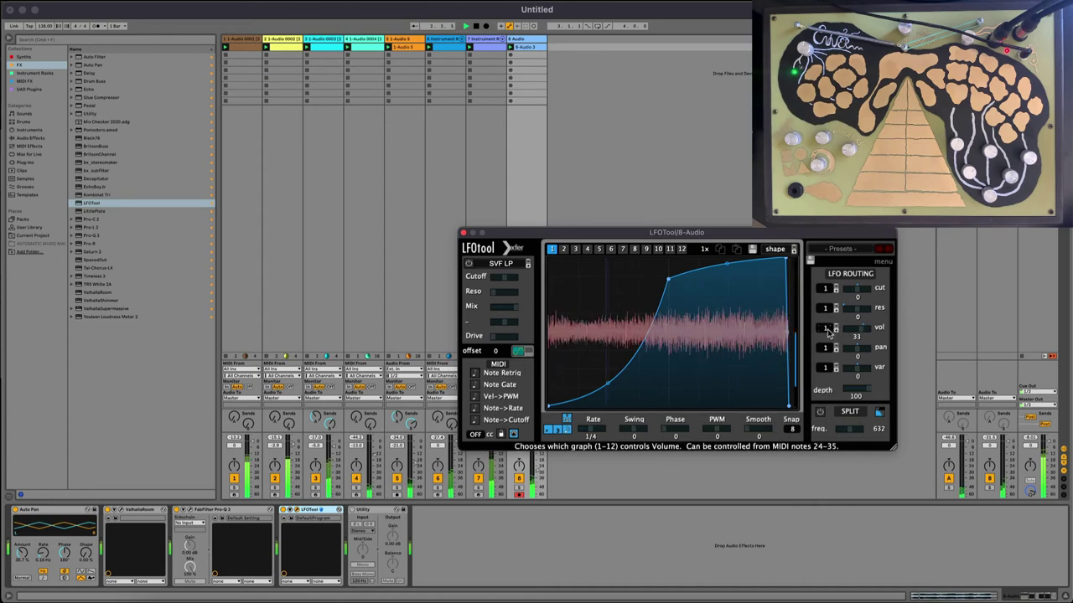
click(464, 233)
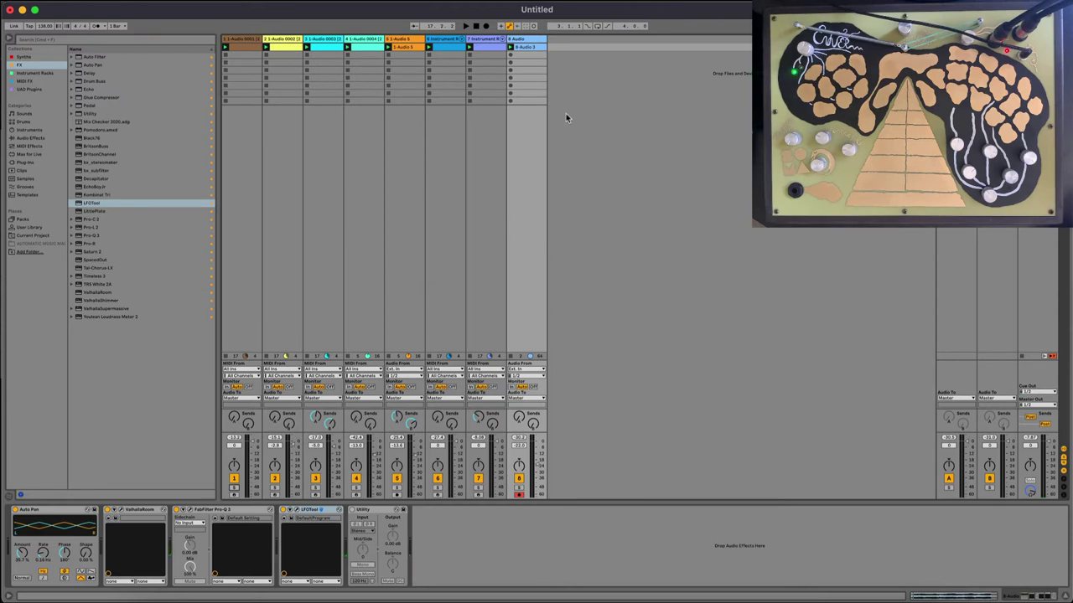
Delete the recorded clip in track 8's first slot
click(521, 50)
key(Delete)
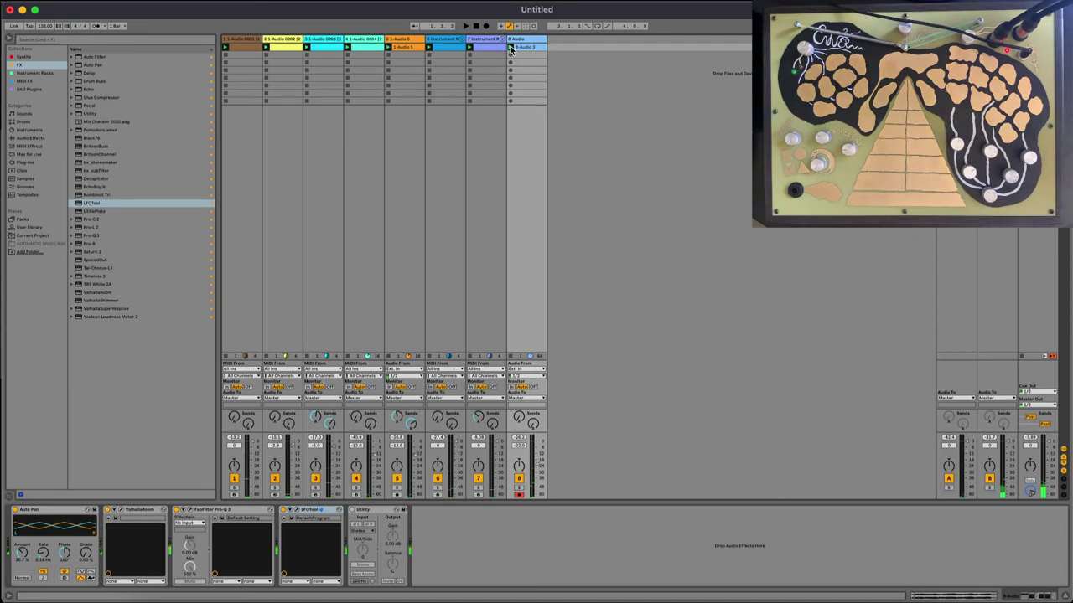
Add audio track 9, arm it, set its input channel and monitoring, and record the synth into its first clip slot
key(super+t)
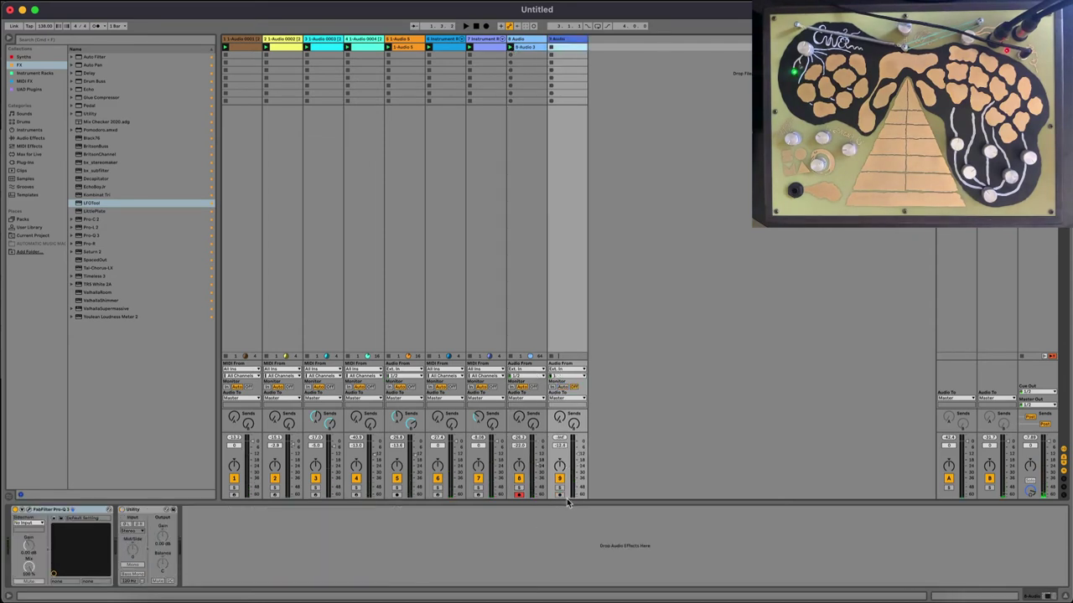
click(559, 495)
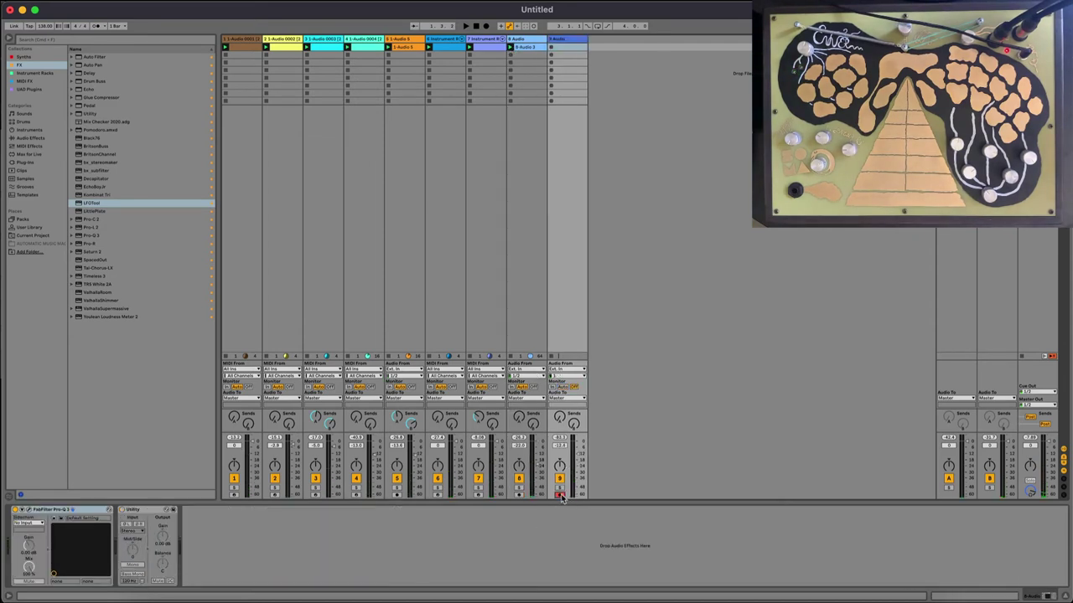
click(553, 376)
click(553, 383)
click(561, 388)
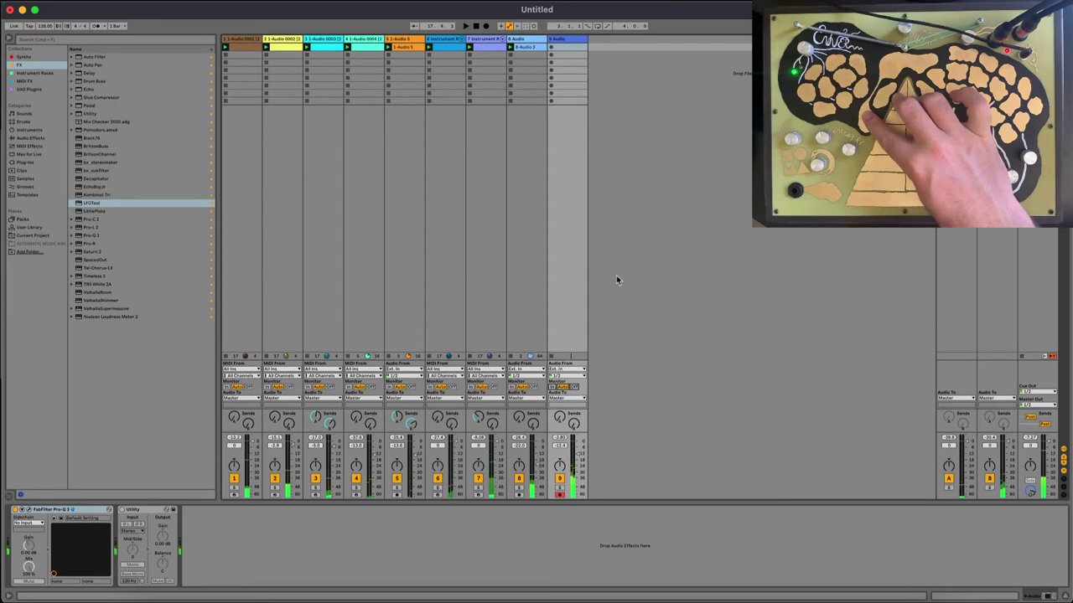
click(551, 49)
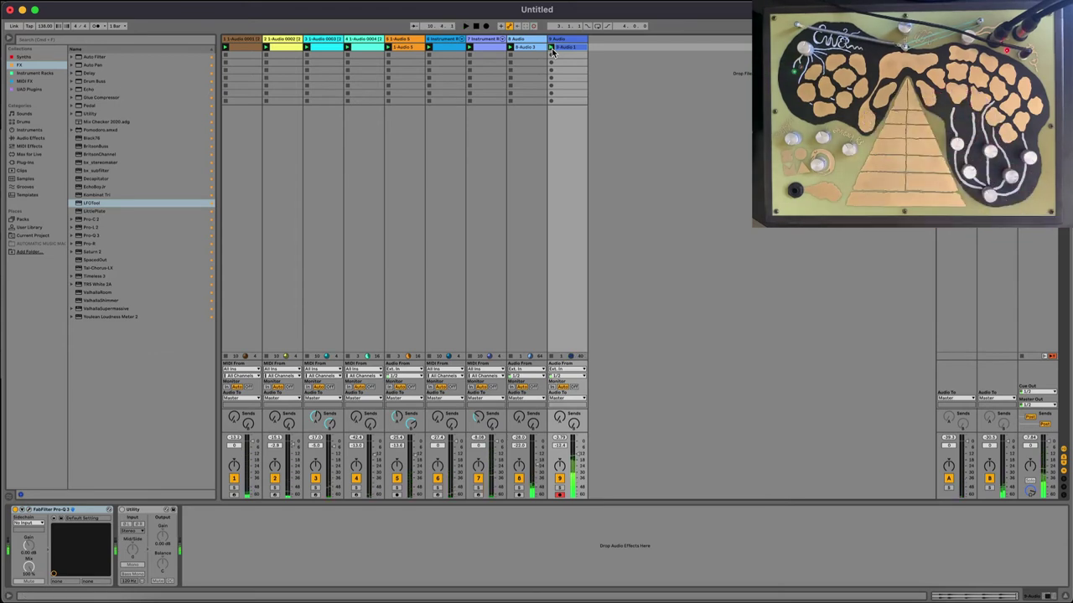
During playback, add a low cut at about 592 Hz in track 9's Pro-Q 3 and close the plug-in window
key(space)
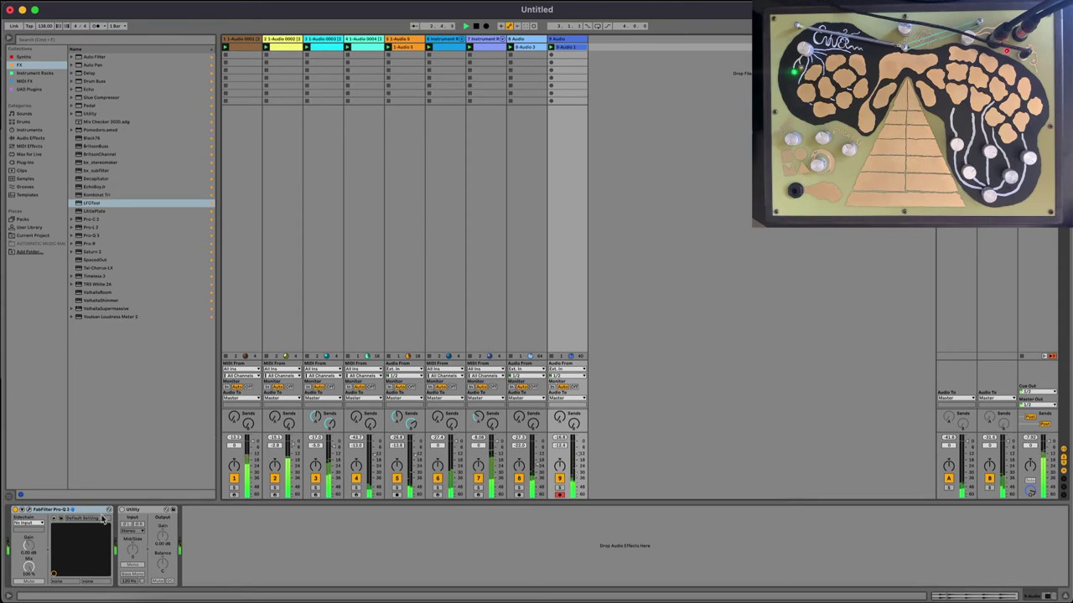
click(32, 510)
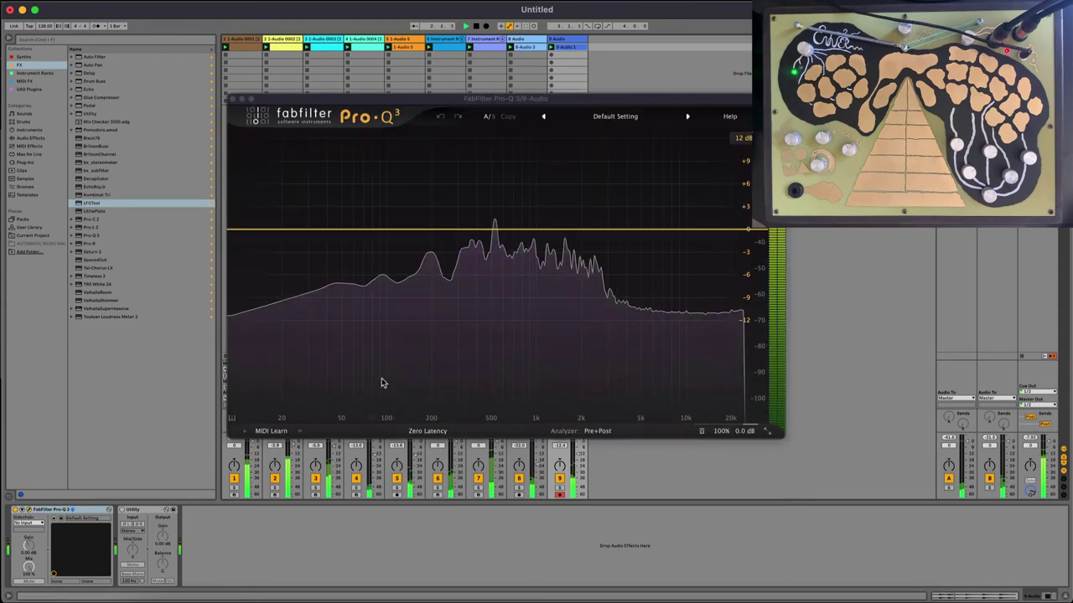
click(474, 229)
click(444, 208)
click(471, 221)
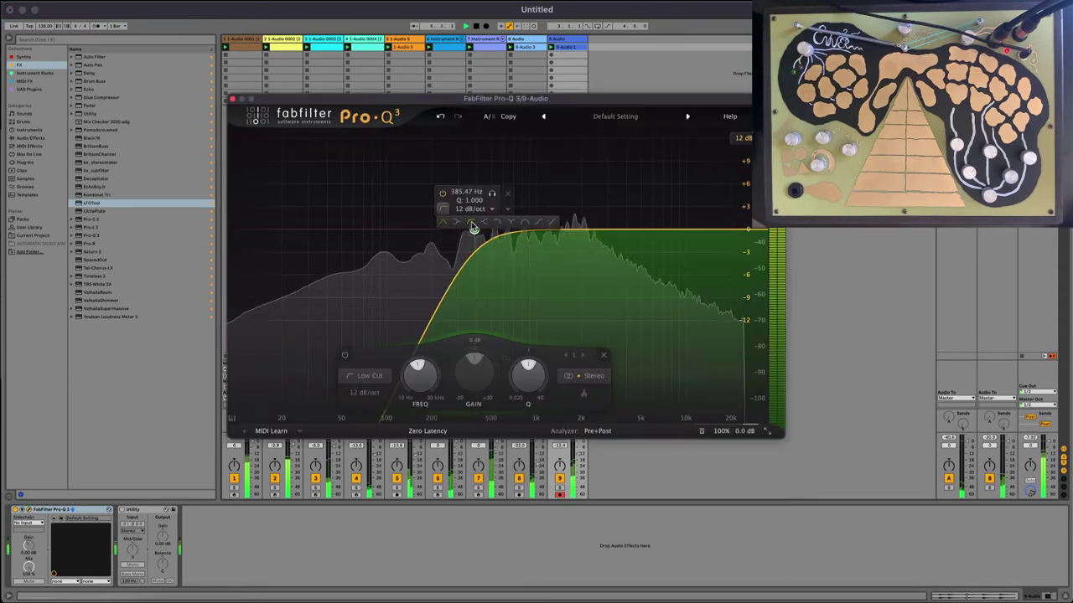
drag(475, 228, 500, 228)
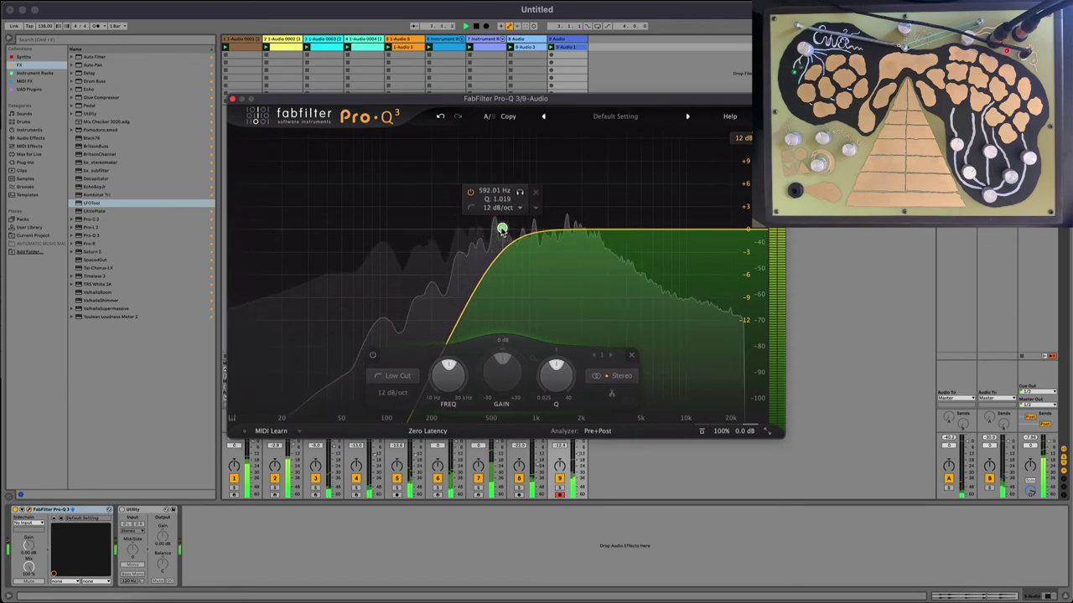
click(232, 99)
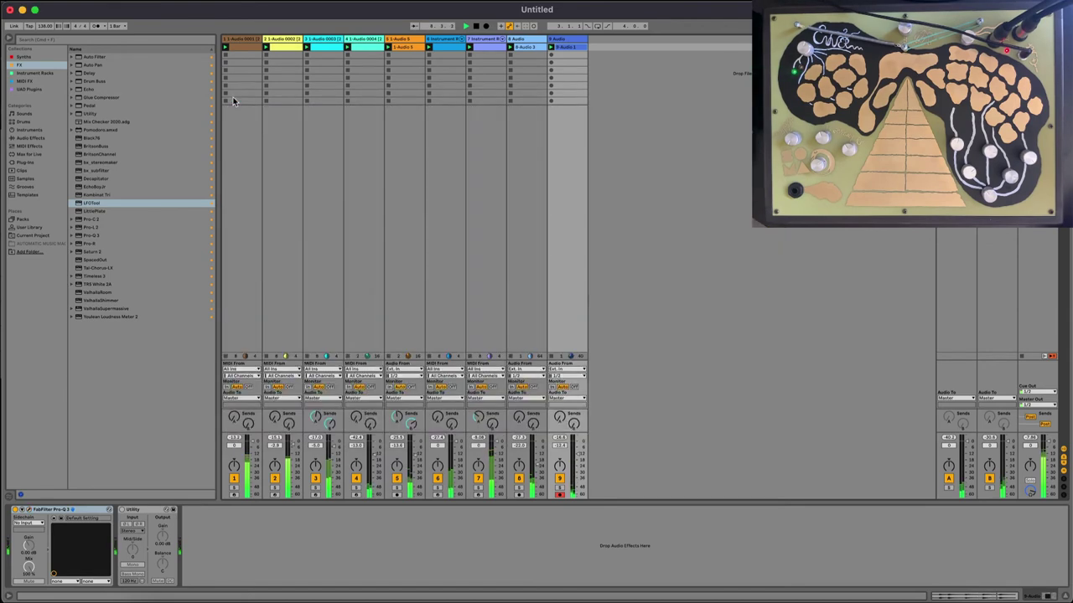
Add a MIDI track, place it before the recorded audio track, and load the recorded sample into a Simpler on it
key(super+shift+t)
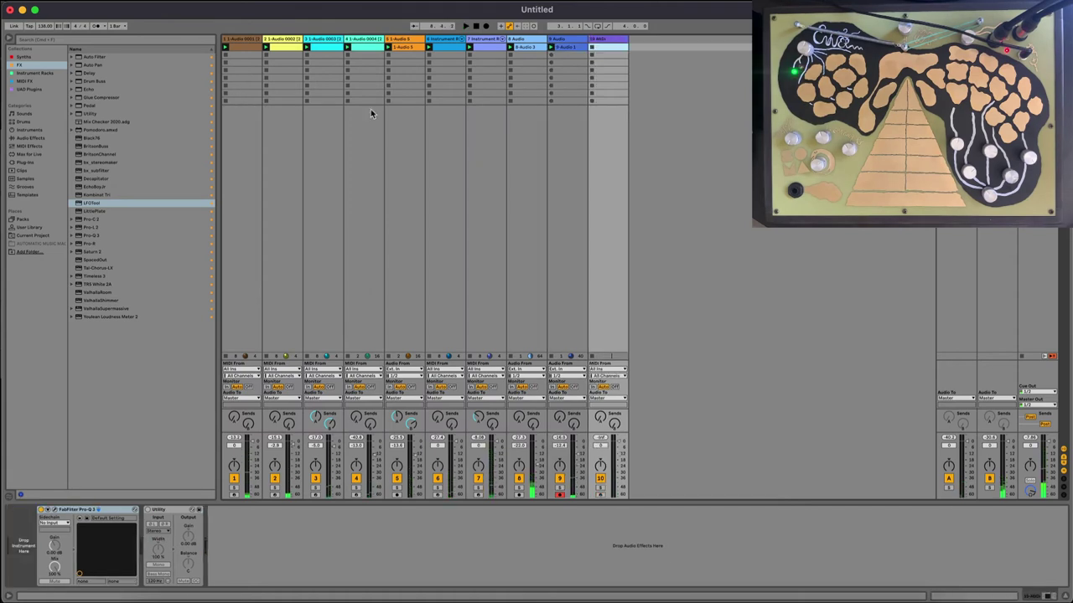
drag(607, 38, 564, 41)
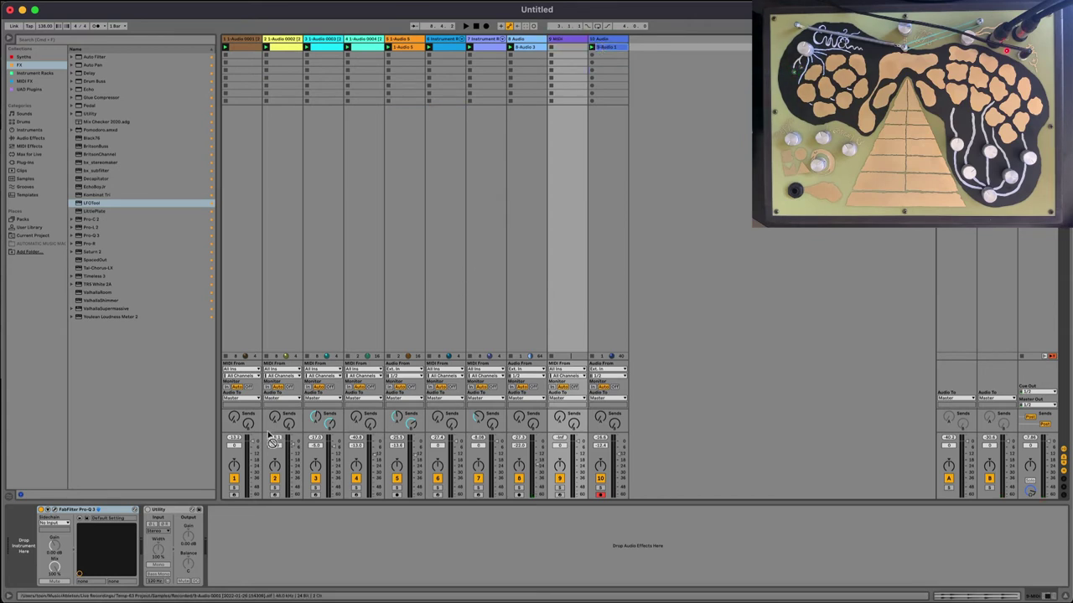
drag(268, 434, 23, 549)
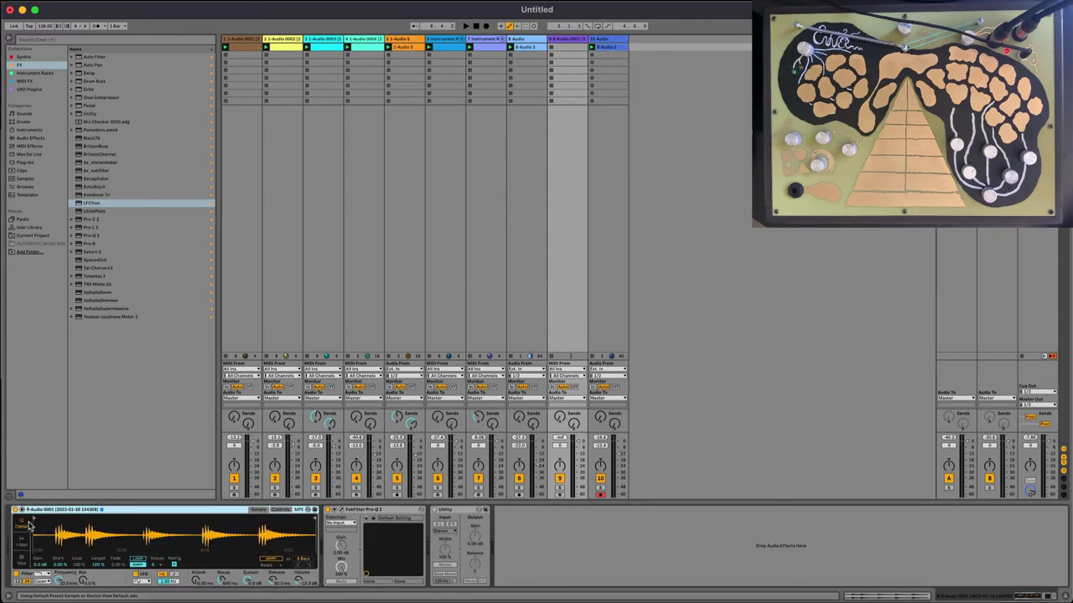
Switch Simpler to Slice mode, lower the transient sensitivity to about 18 % and check the slice markers along the waveform
click(23, 560)
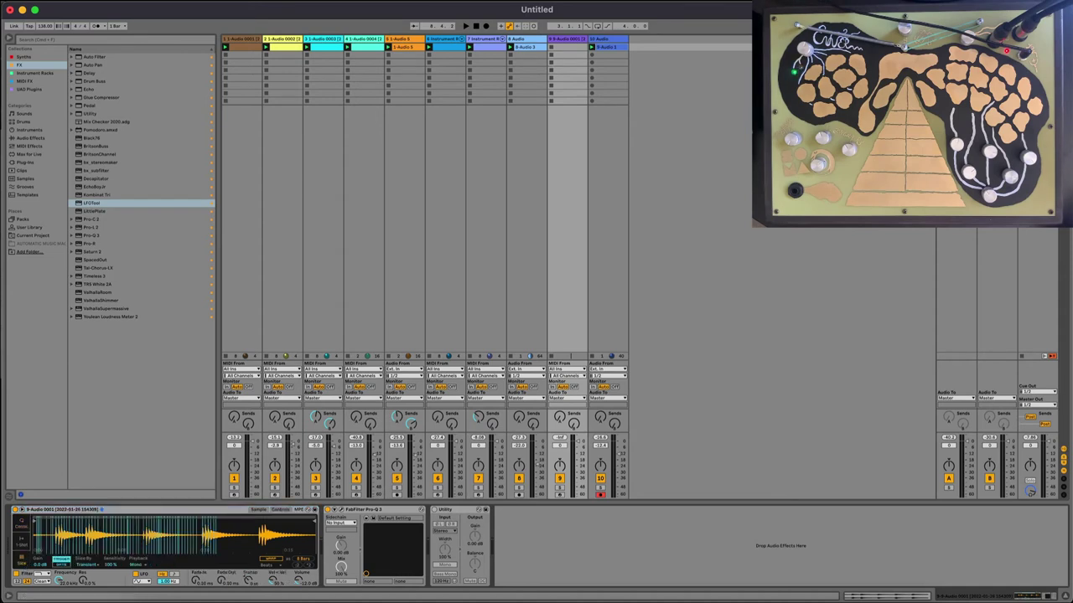
click(23, 525)
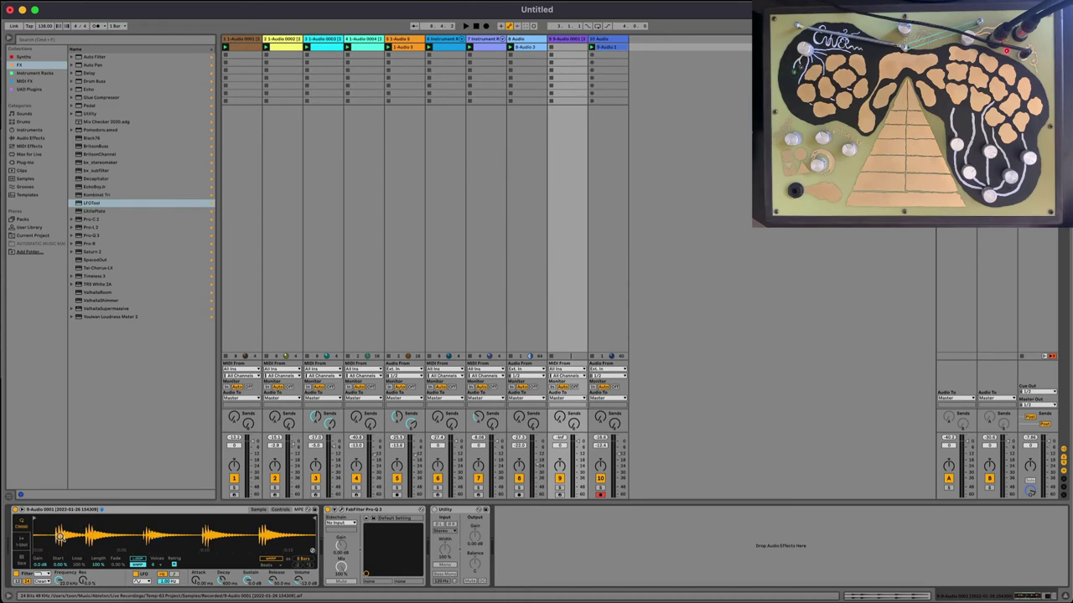
click(21, 562)
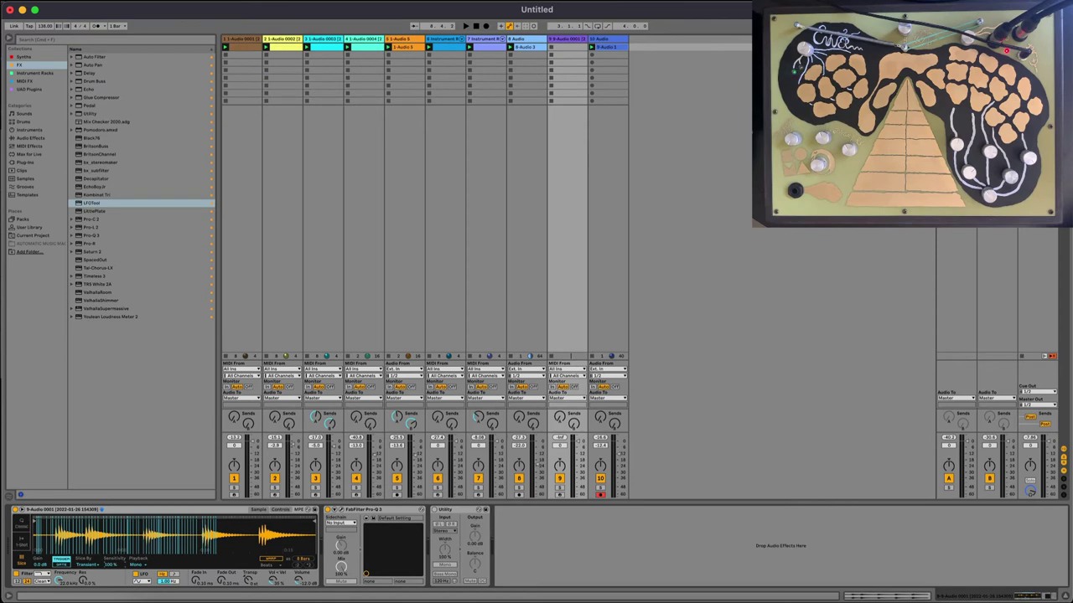
mouse_move(110, 565)
mouse_down()
mouse_move(110, 587)
mouse_move(109, 563)
mouse_up()
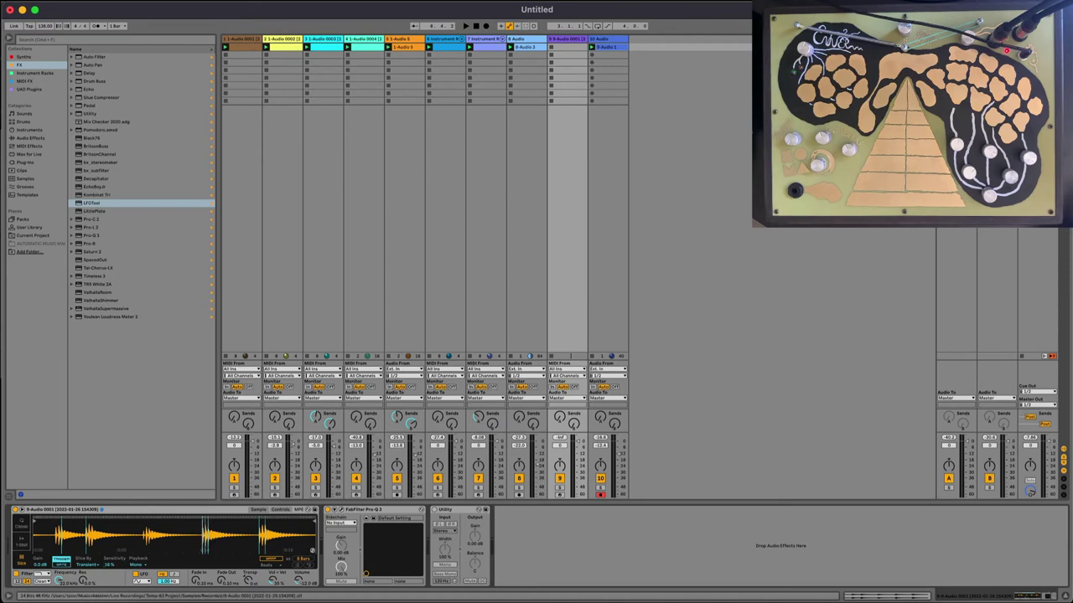
mouse_move(202, 526)
mouse_down()
mouse_move(204, 544)
mouse_move(214, 525)
mouse_up()
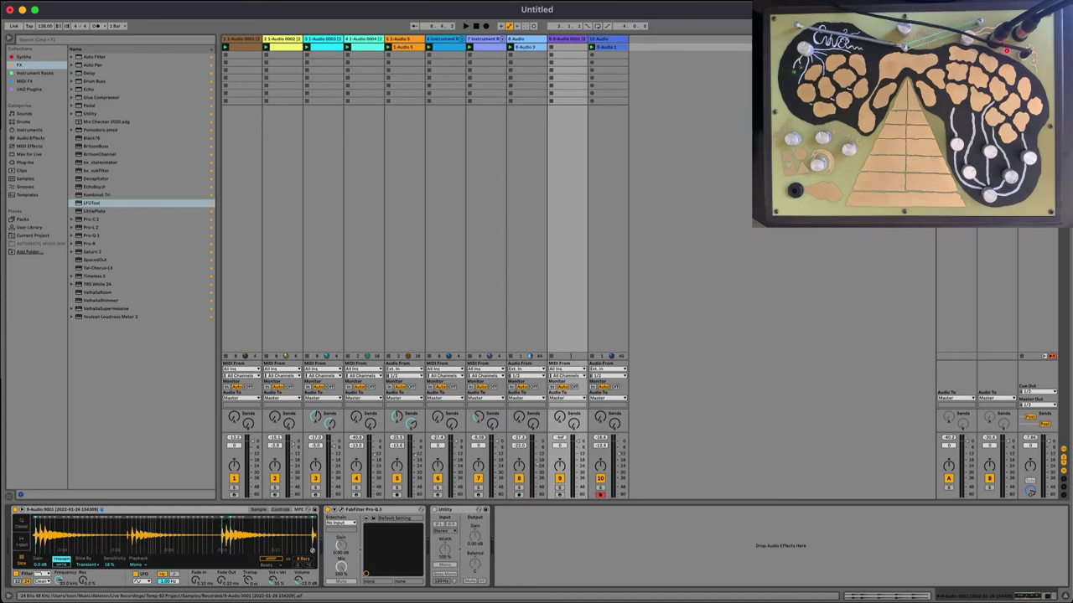
right_click(127, 518)
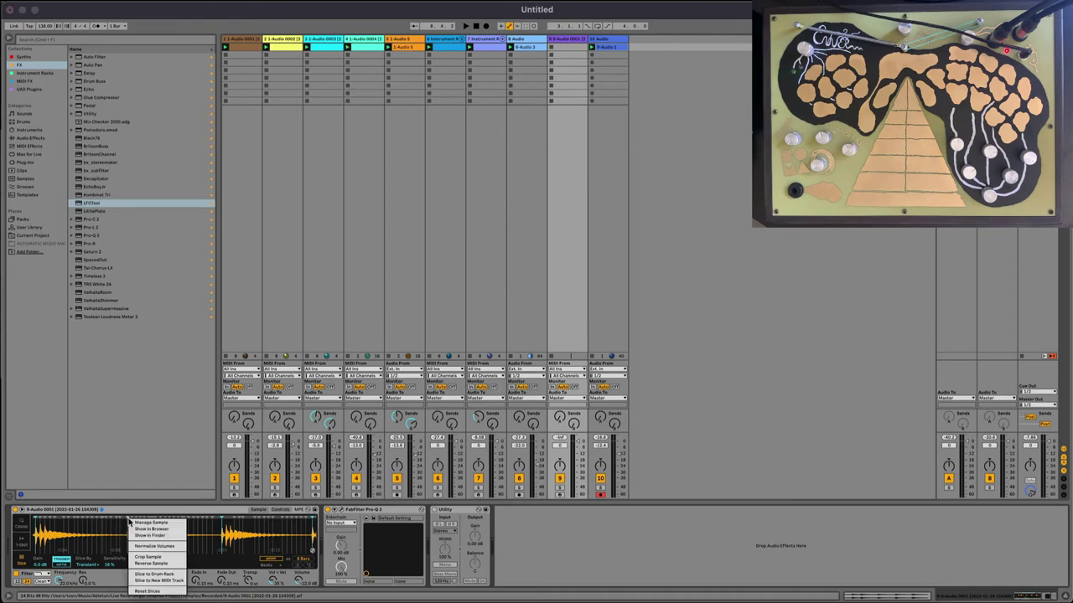
key(Escape)
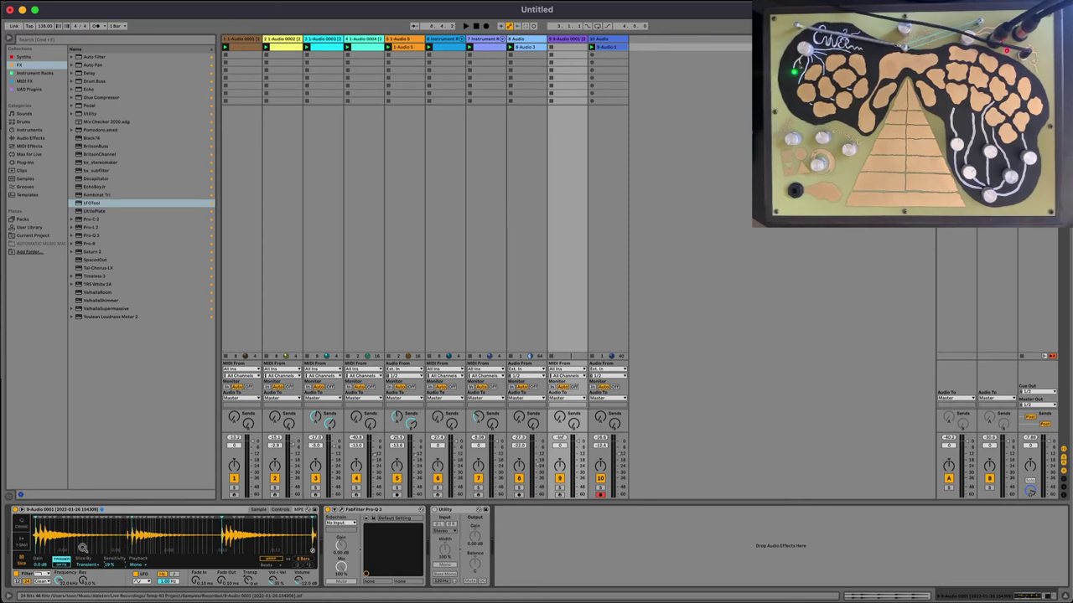
scroll(249, 543, right, 3)
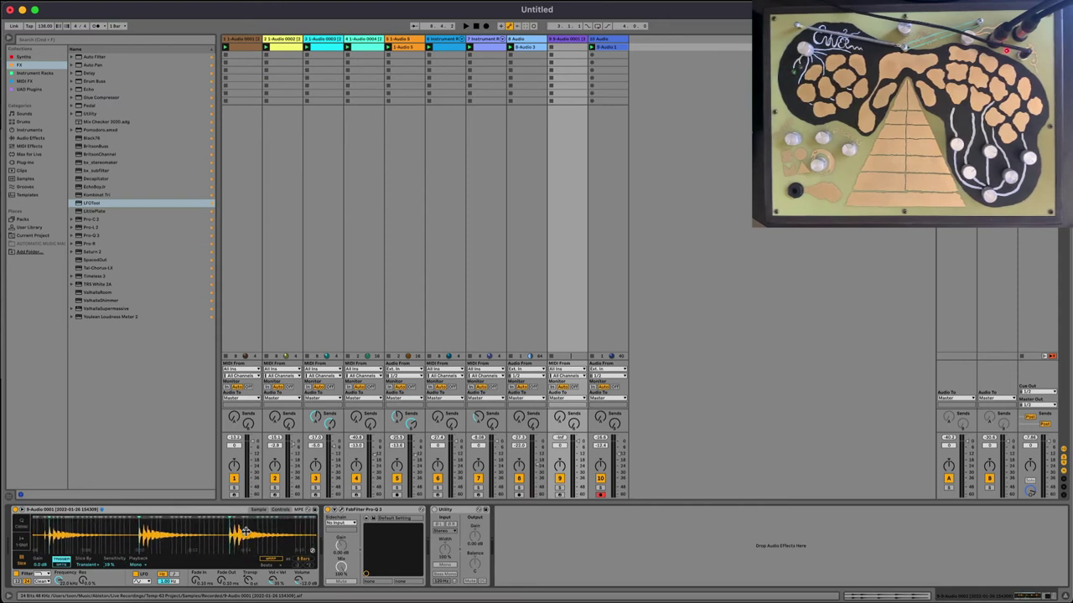
drag(245, 531, 245, 530)
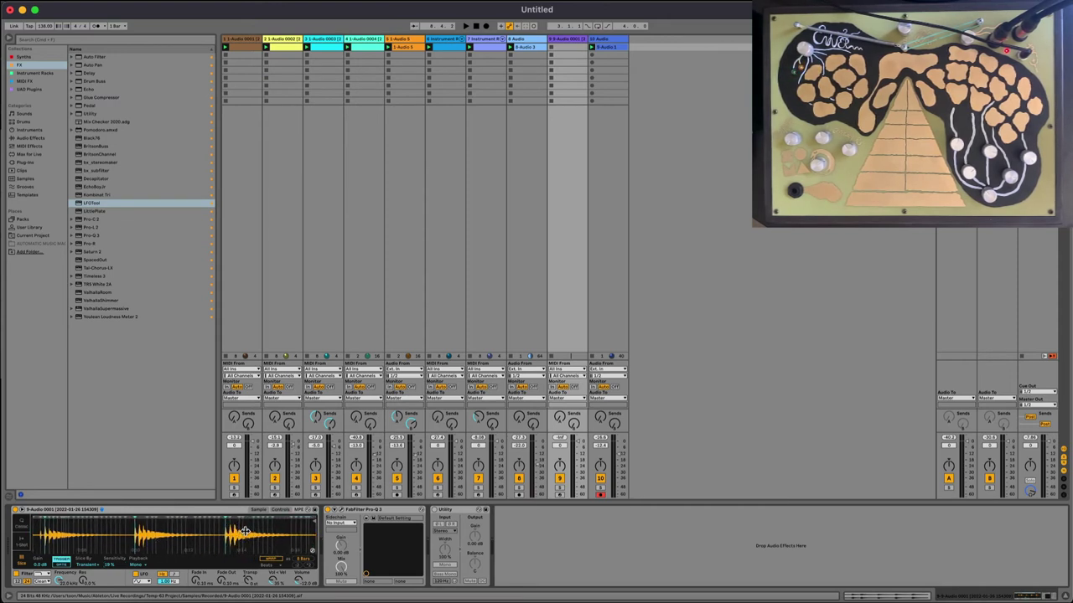
Create an empty MIDI clip in track 9's first slot, deactivate track 10 and set the clip's loop length to 8 bars
double_click(566, 48)
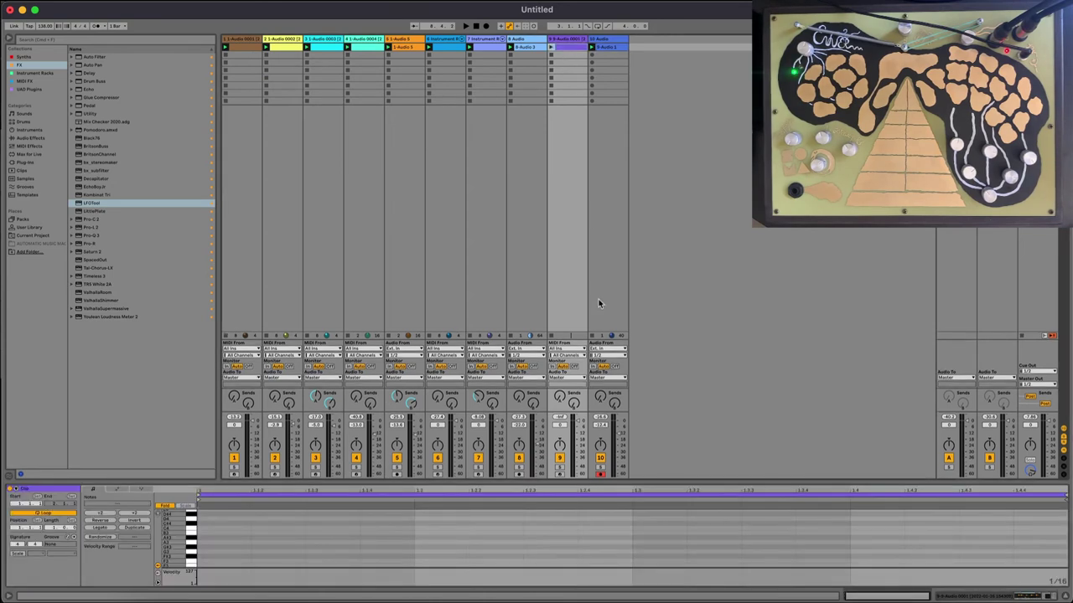
click(601, 458)
drag(55, 528, 55, 488)
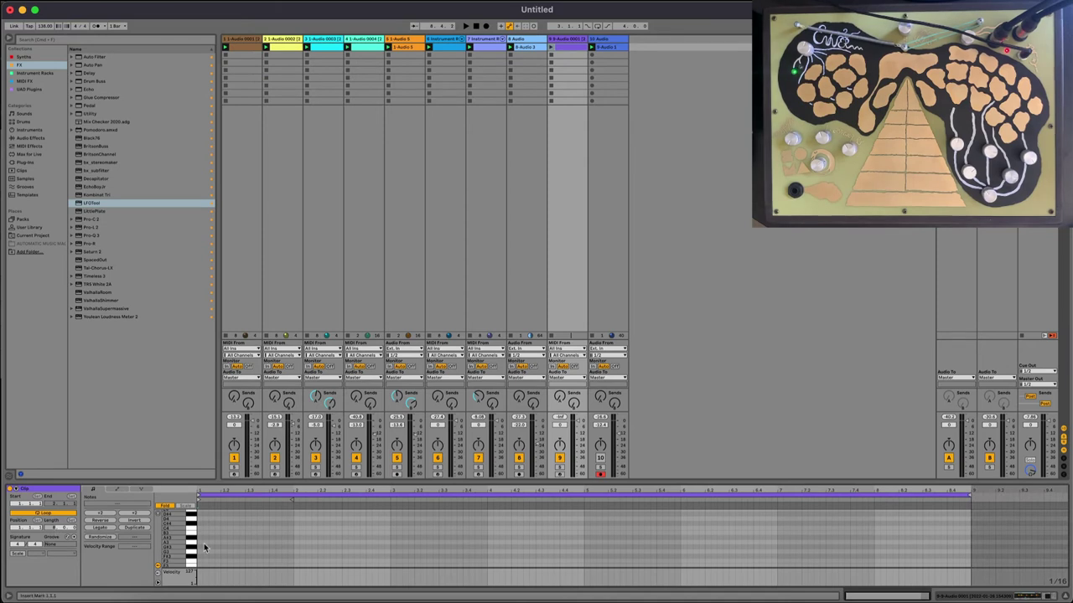
Add a C1 note in the first bar of track 9's clip and solo the track during playback
scroll(213, 544, down, 8)
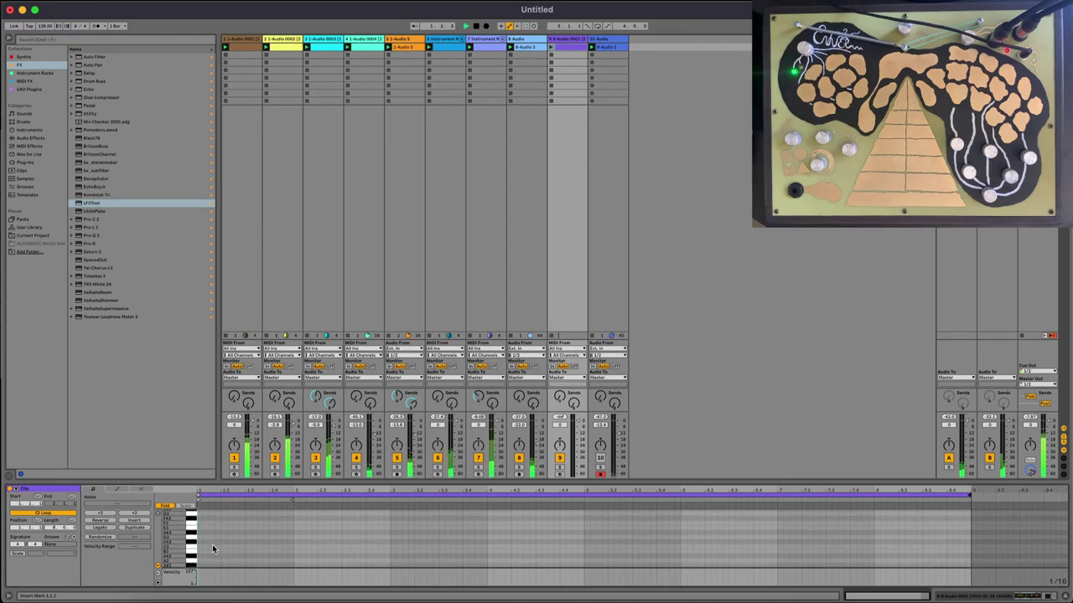
scroll(212, 544, up, 1)
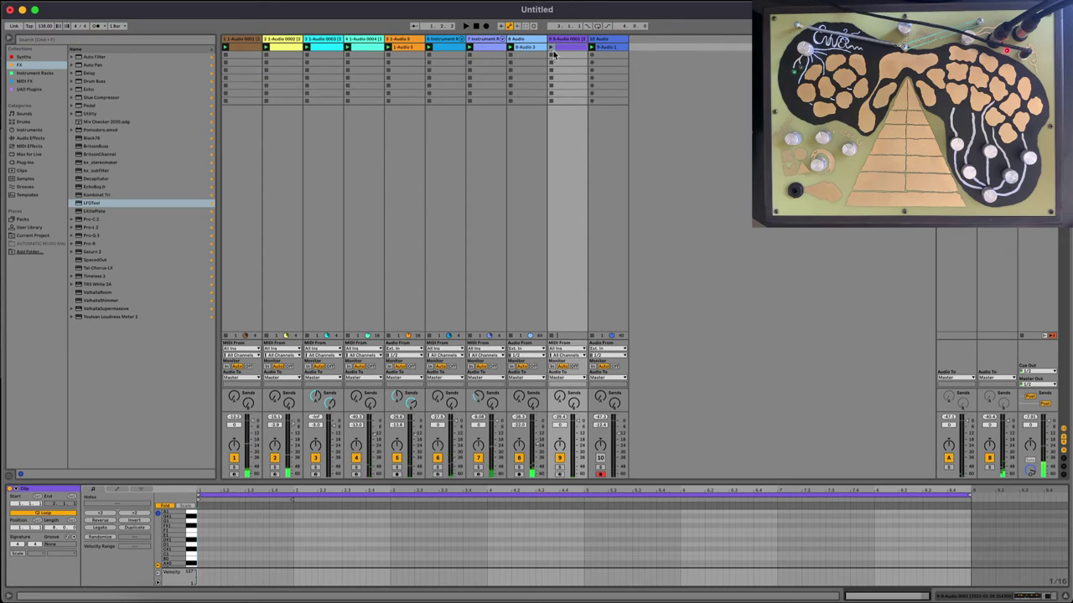
double_click(261, 556)
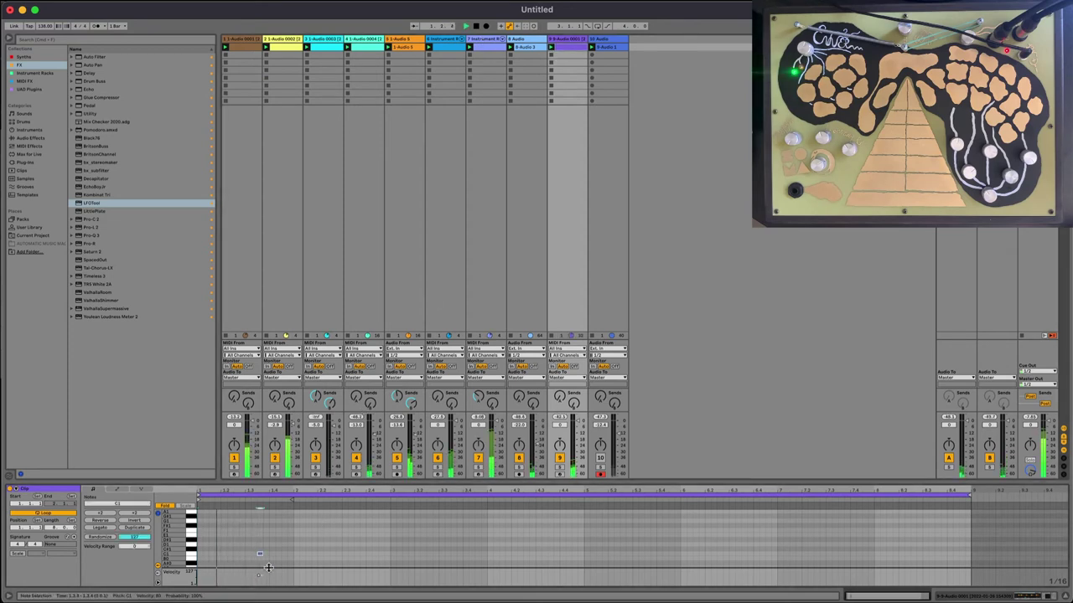
click(560, 467)
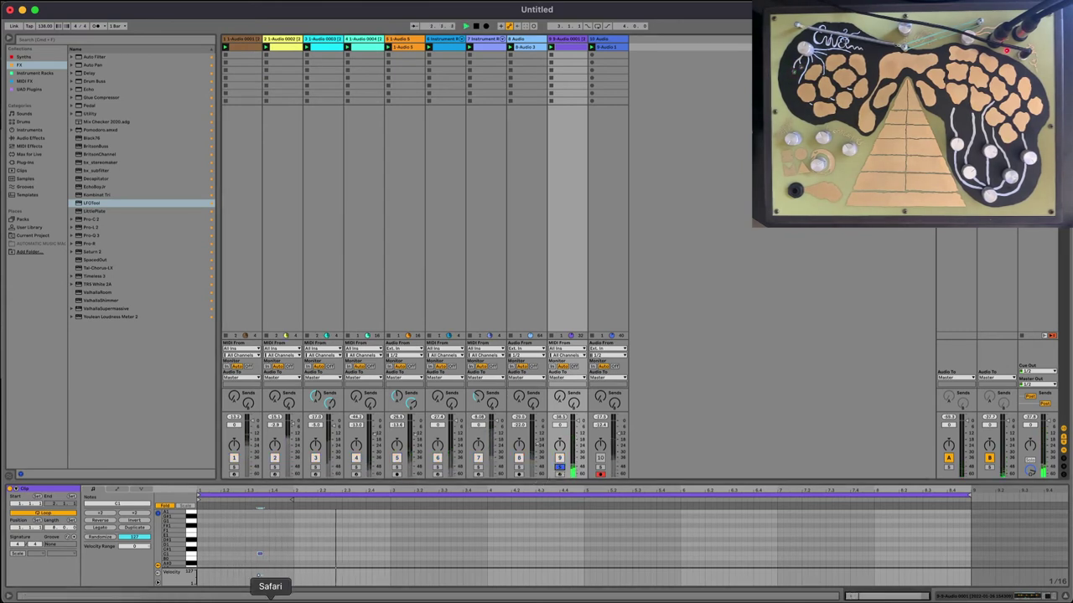
Review the full sample's slices in Simpler, return to track 9's clip and raise its note to C#1
click(992, 598)
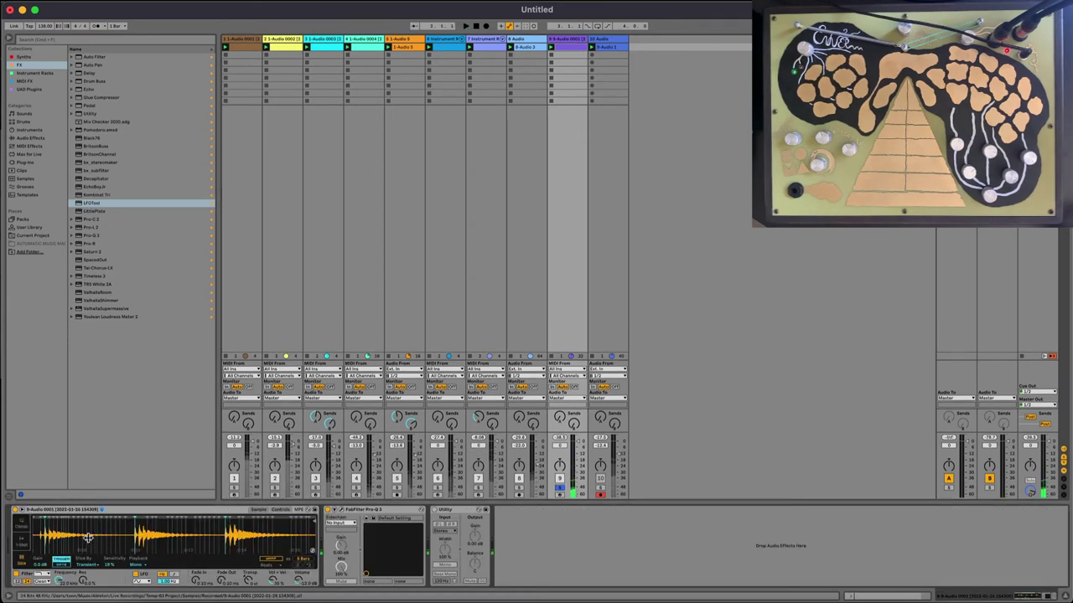
drag(129, 528, 201, 529)
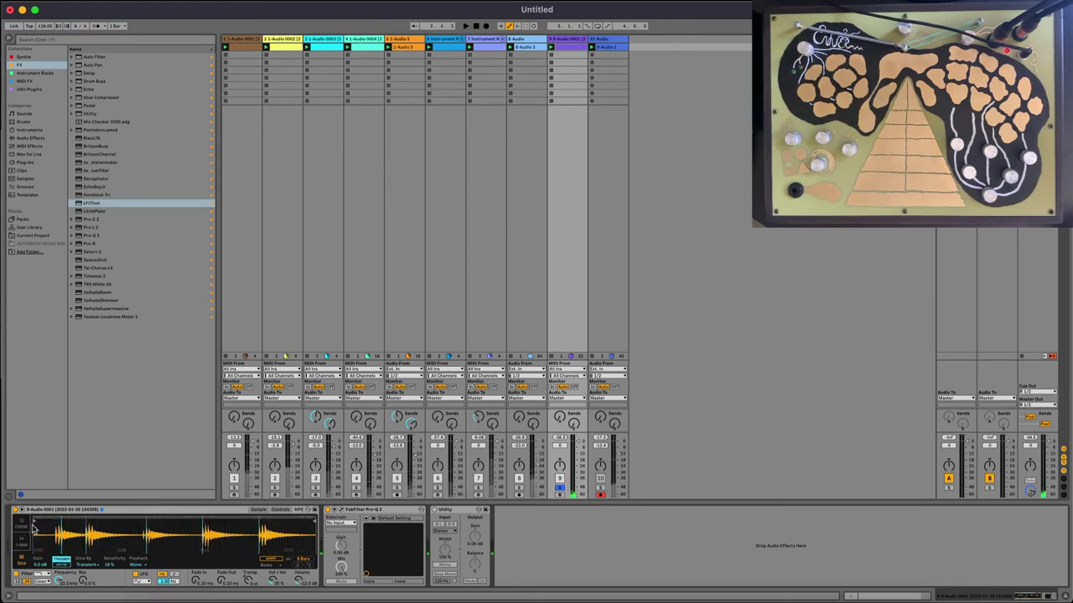
key(shift+Tab)
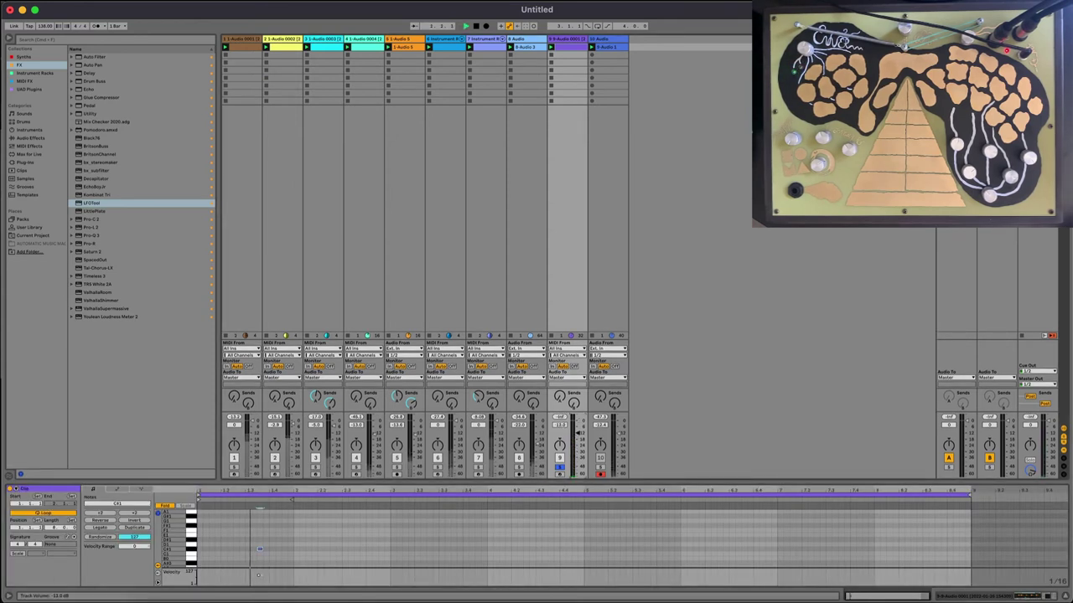
Raise the note in track 9's clip to D1 and check which Simpler slice plays
key(shift+Tab)
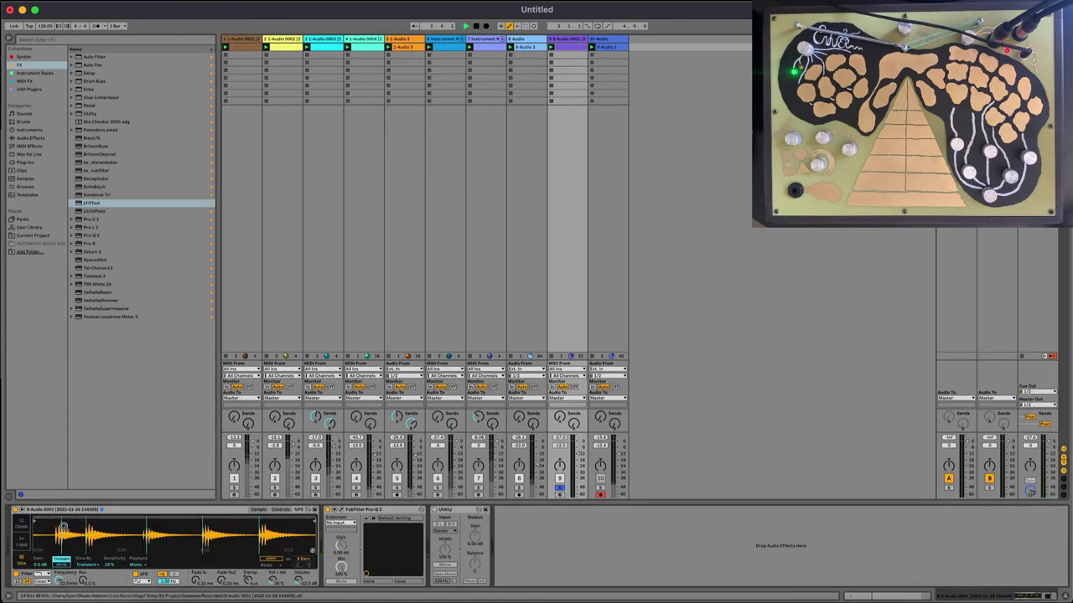
key(shift+Tab)
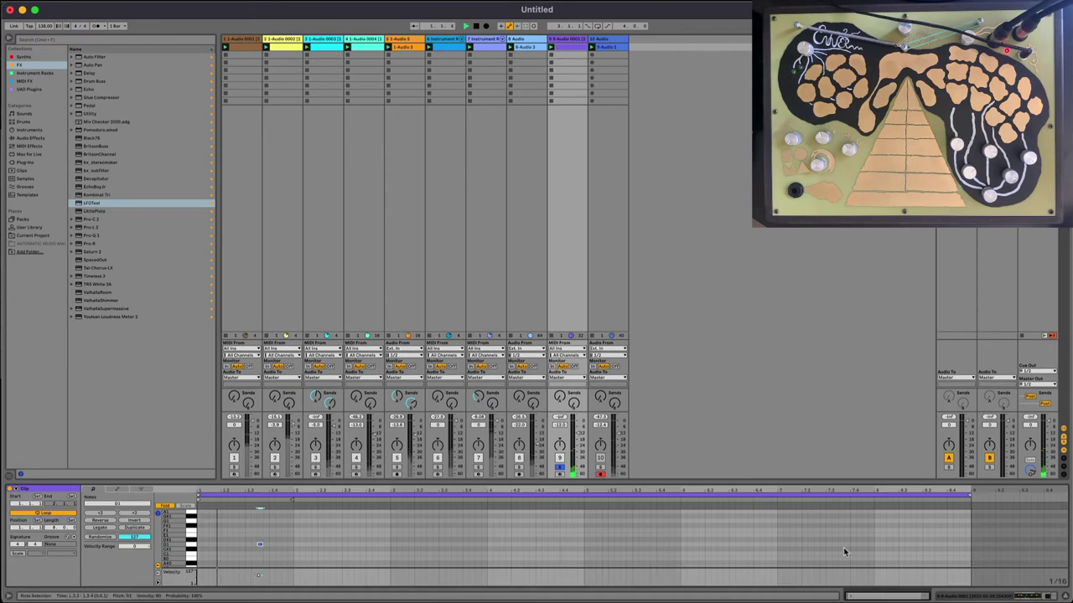
key(shift+Tab)
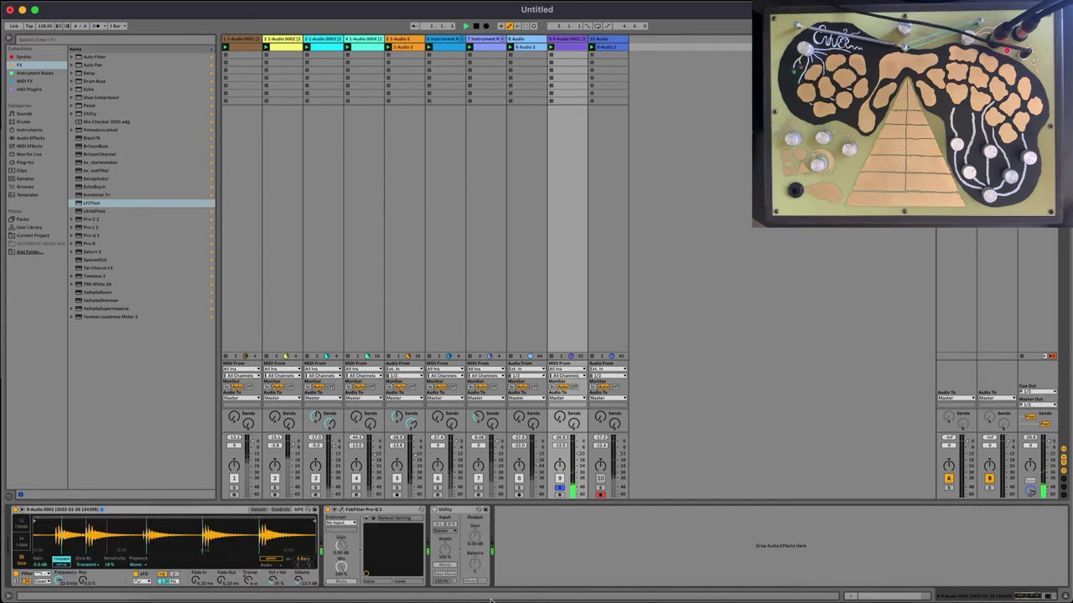
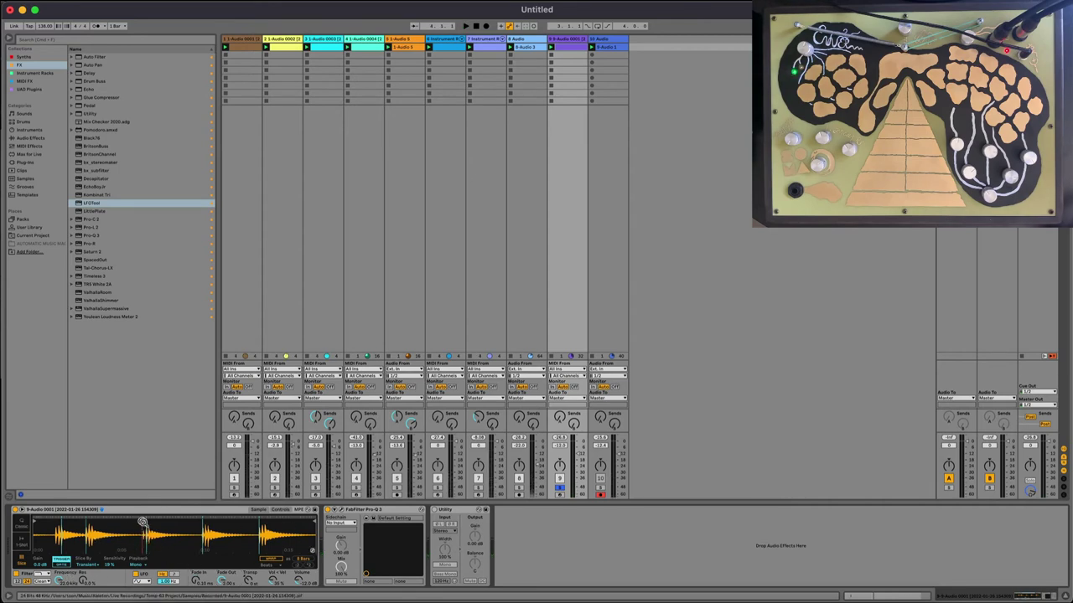
Inspect the closely spaced slices around the third transient in Simpler and look over its sound controls
drag(141, 525, 185, 559)
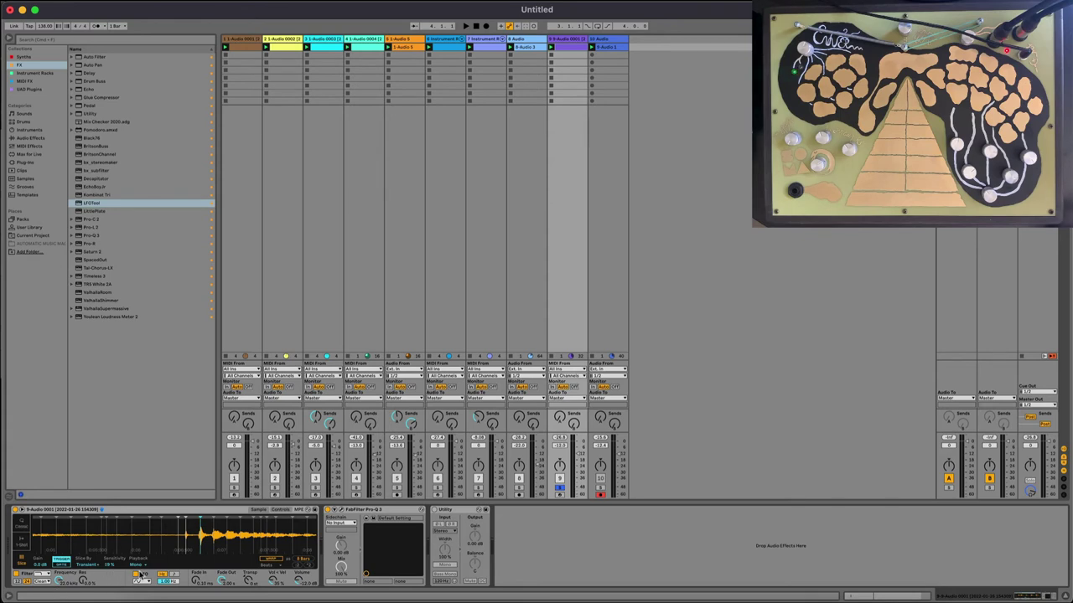
click(281, 510)
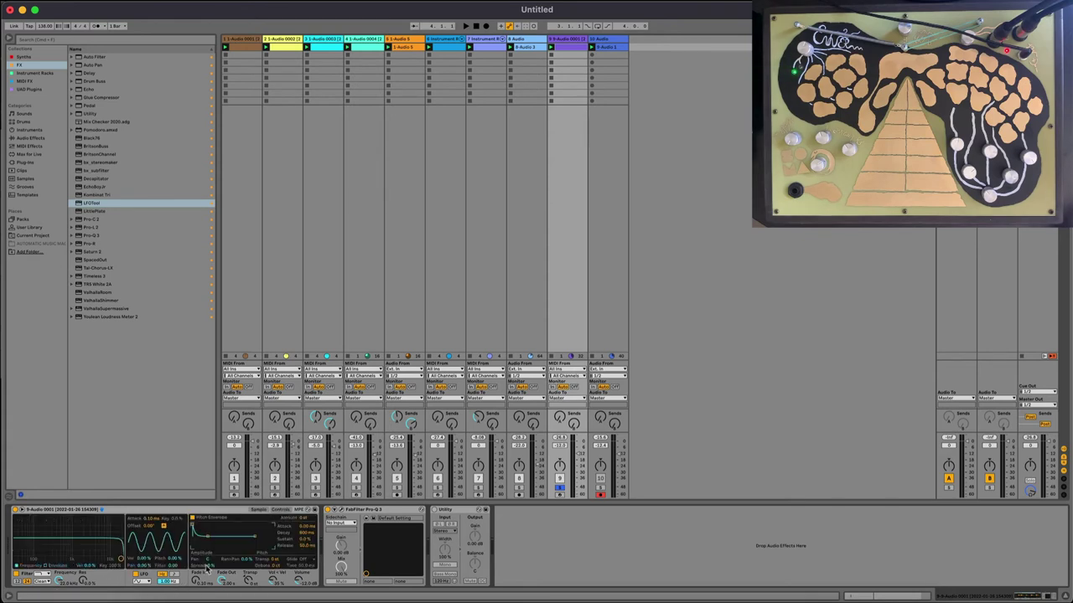
click(256, 510)
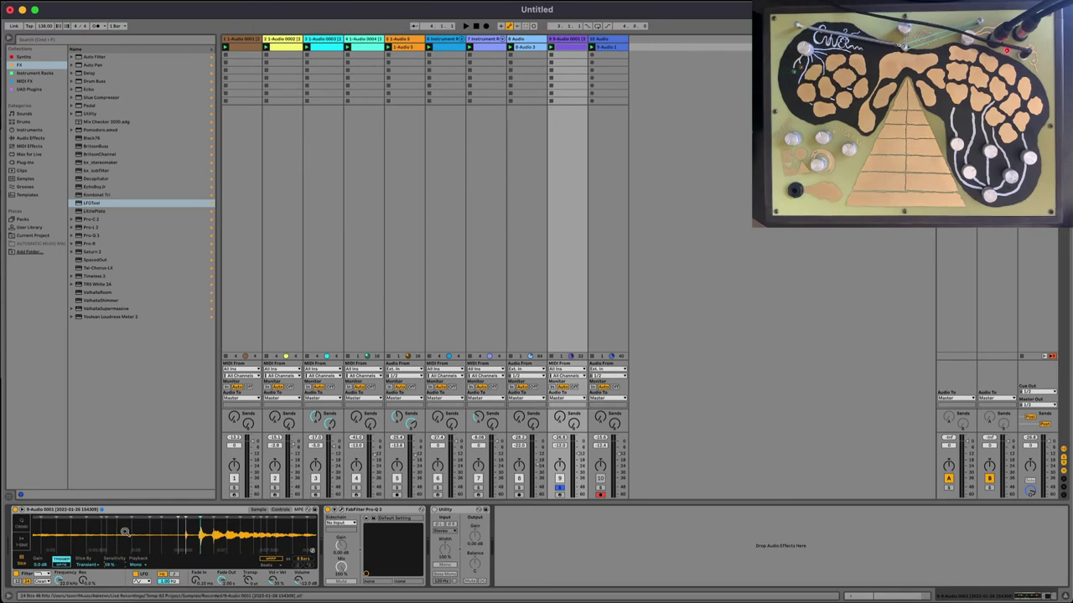
drag(125, 530, 133, 533)
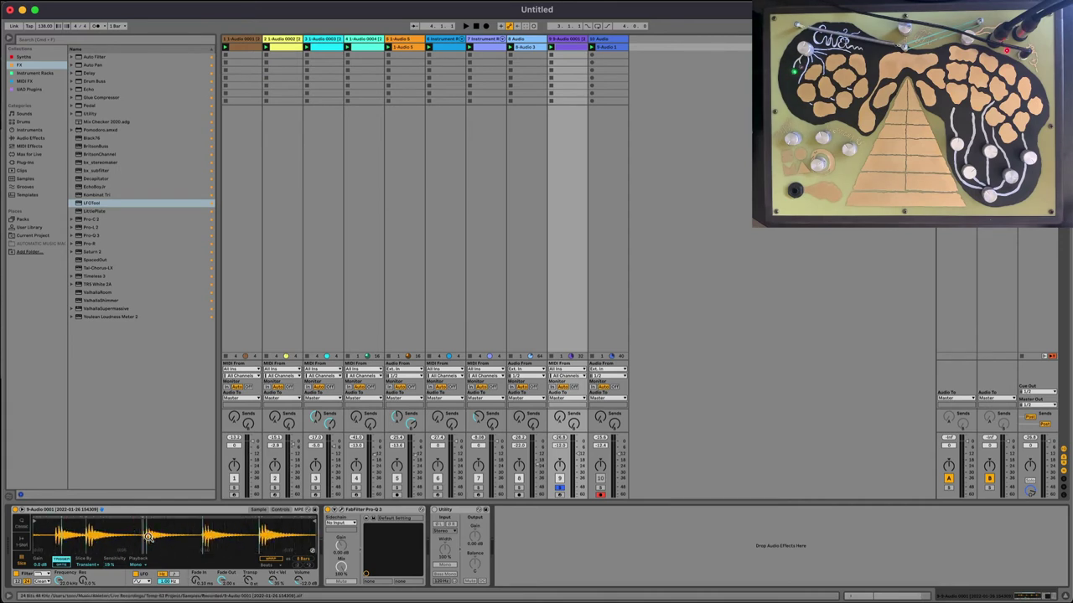
key(space)
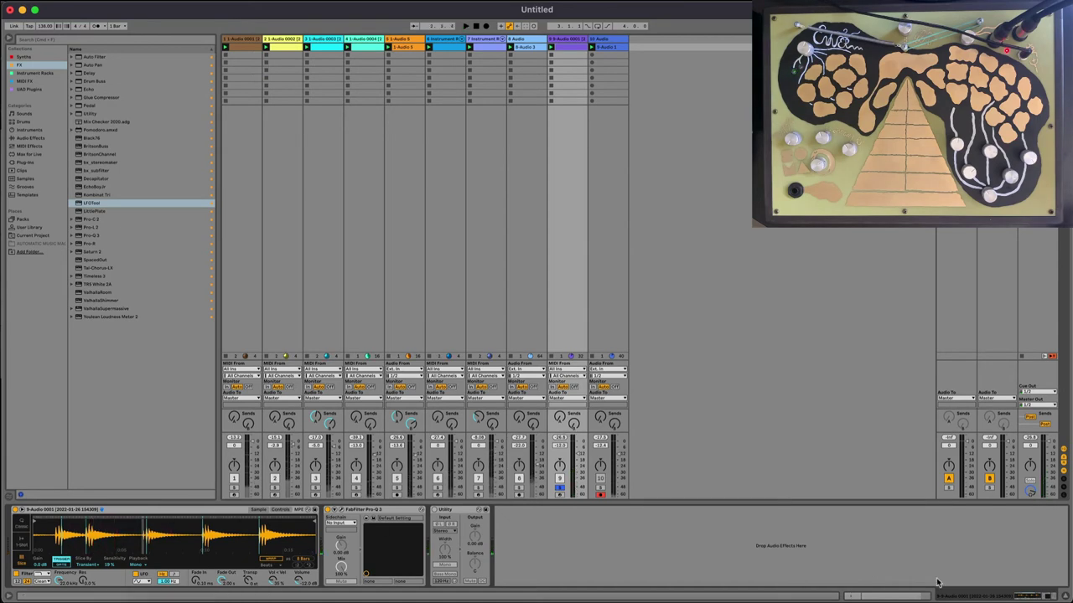
Raise the note in track 9's clip to D#1 and lengthen it to two sixteenths
click(886, 596)
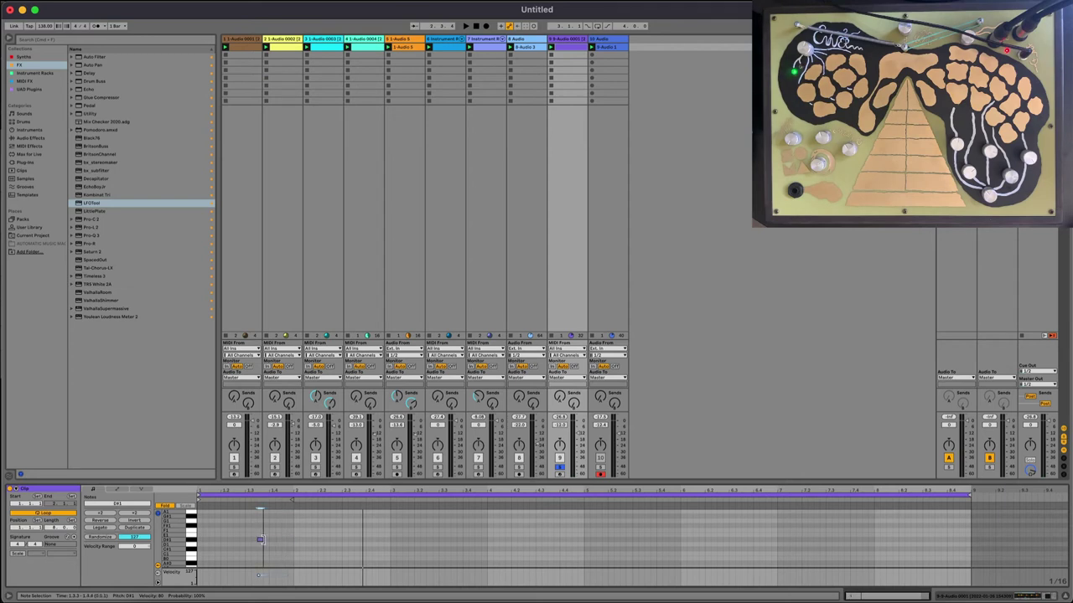
click(970, 596)
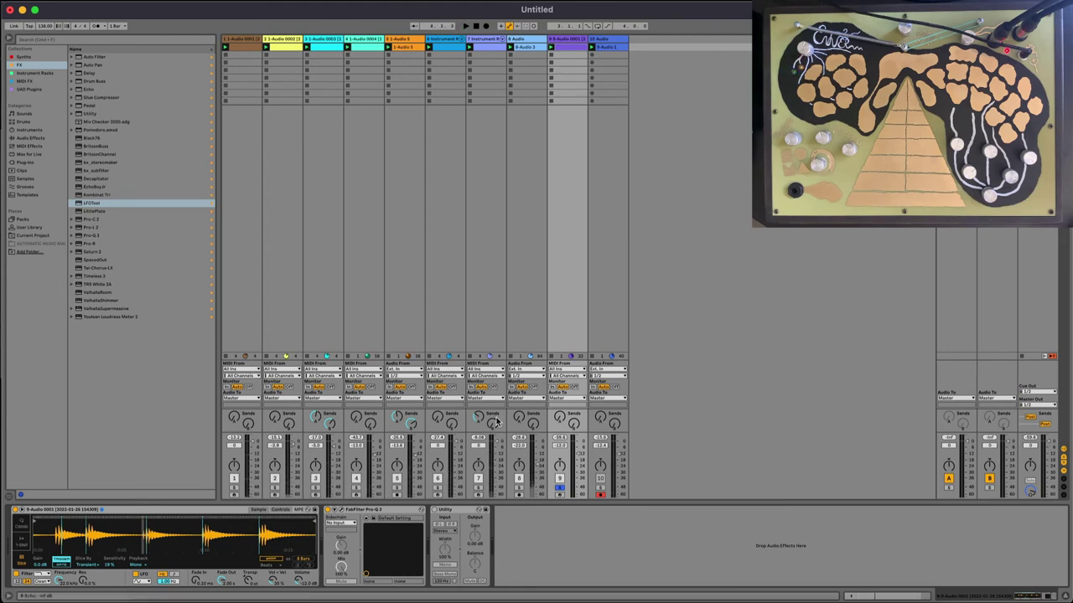
click(859, 596)
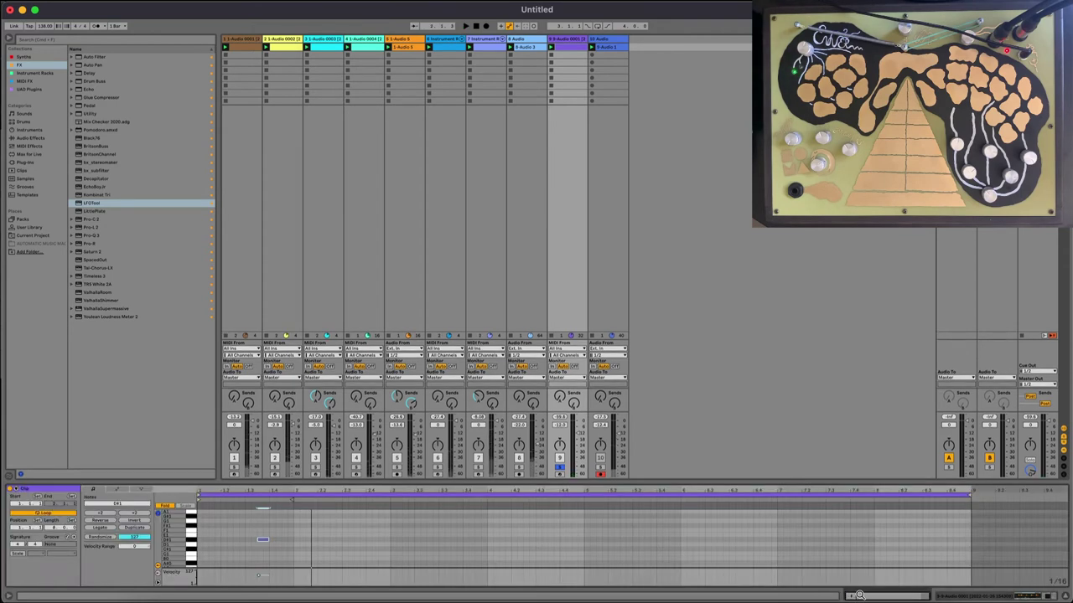
drag(882, 596, 882, 600)
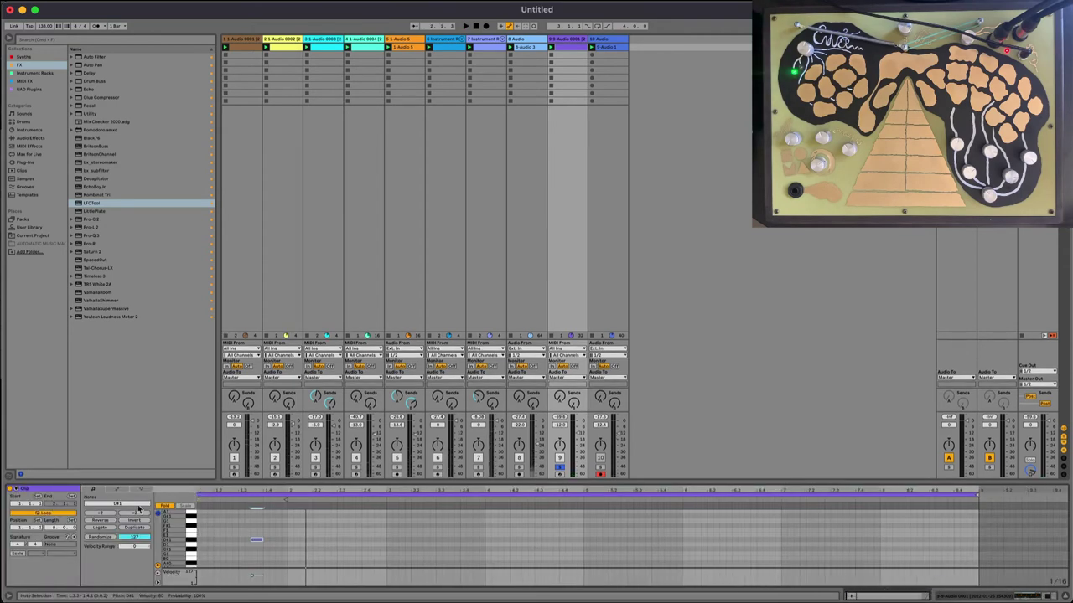
Check the slice playback in Simpler and raise the note in track 9's clip to F1
click(1039, 595)
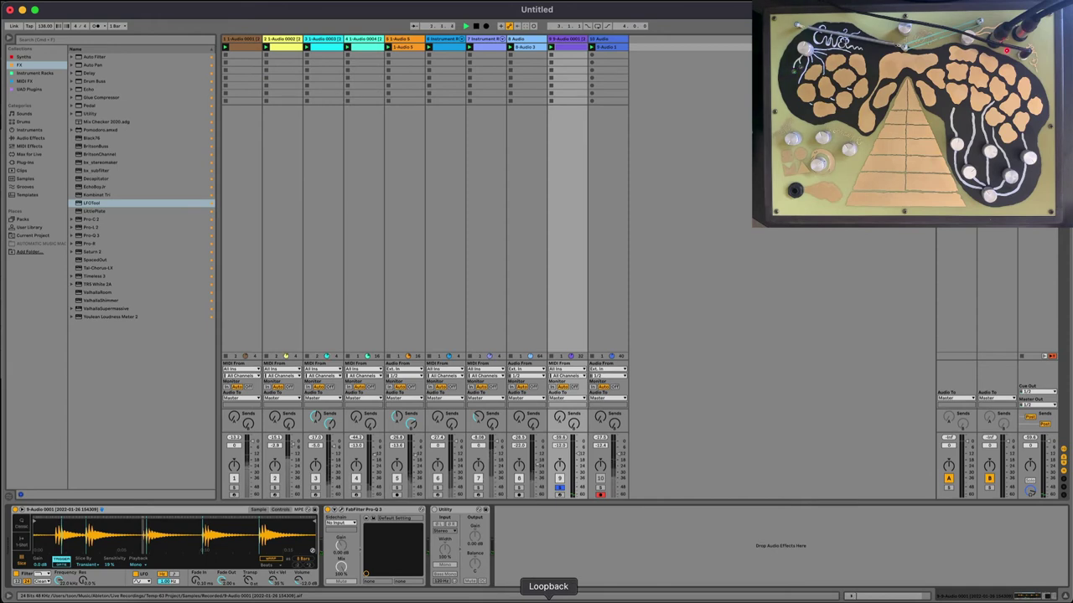
key(space)
click(874, 596)
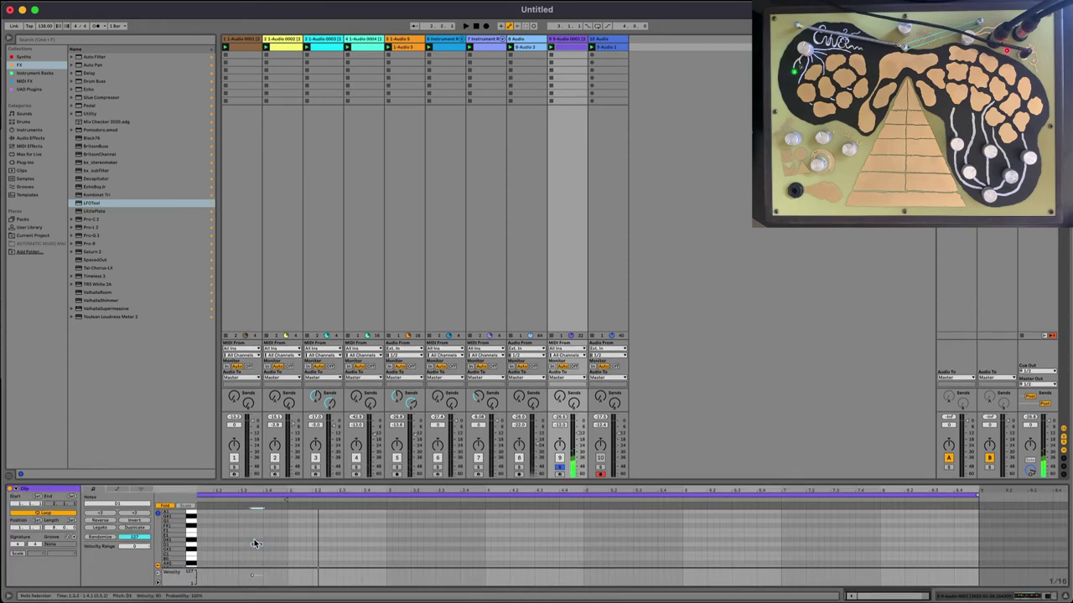
key(Up)
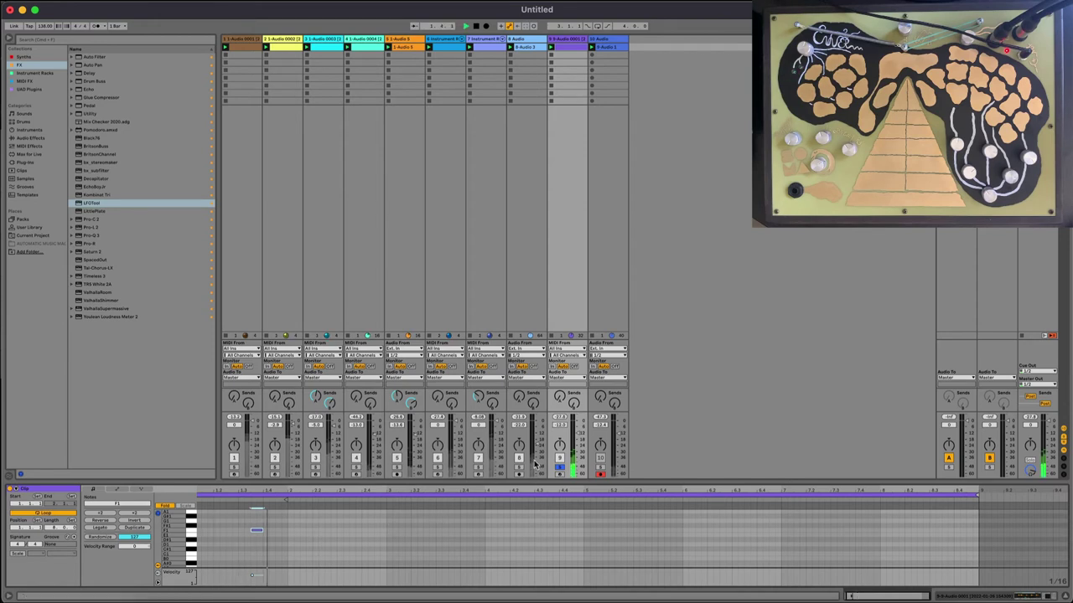
Unsolo track 9 and raise its volume to about -1 dB while playing the full mix
click(559, 457)
key(space)
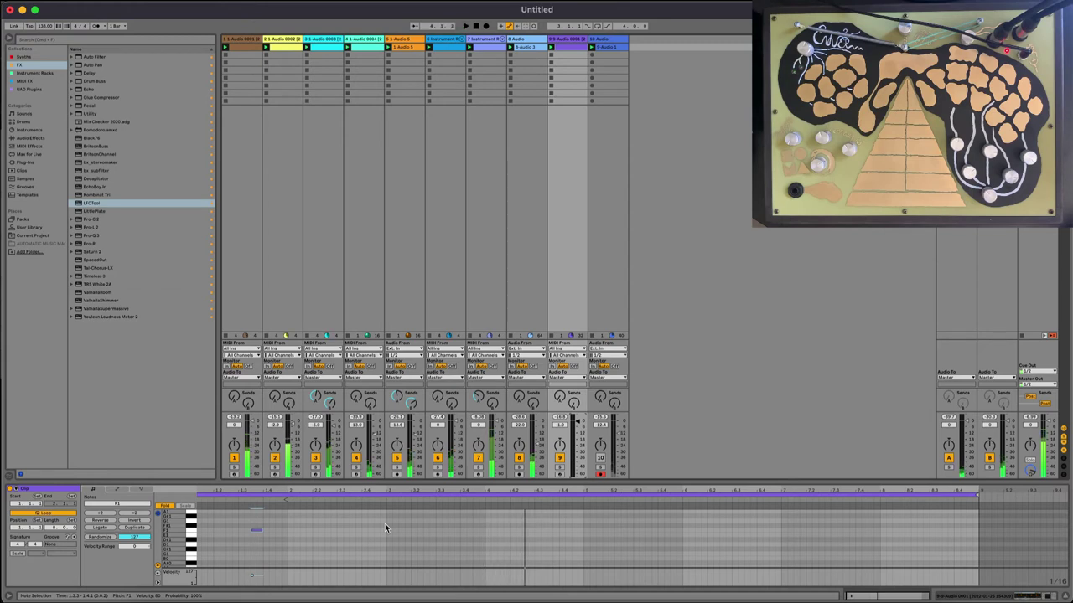
Duplicate the clip's first two bars with the F1 note three times to fill the 8-bar loop
drag(385, 524, 153, 591)
key(super+d)
key(super+d)
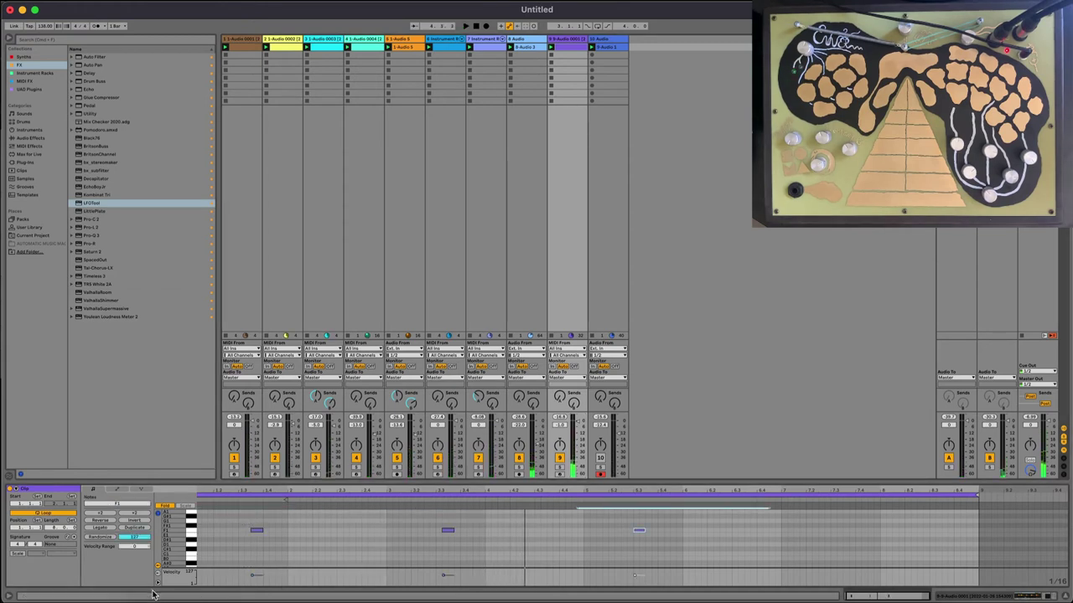
key(super+d)
Transpose the clip's second note to F#1, the third to G1 and the fourth to G#1
drag(429, 548, 466, 478)
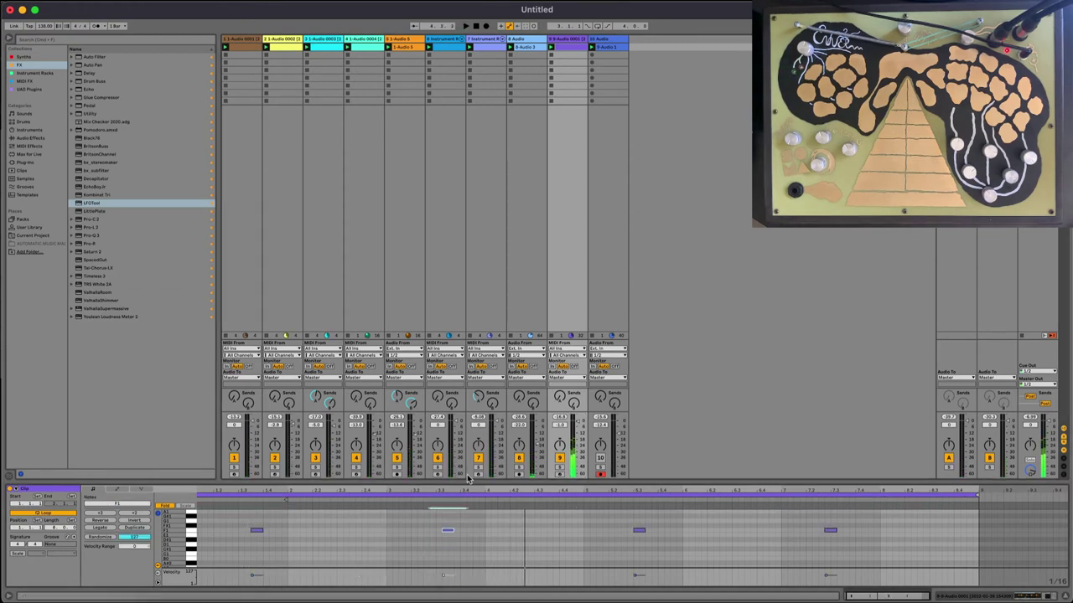
key(Up)
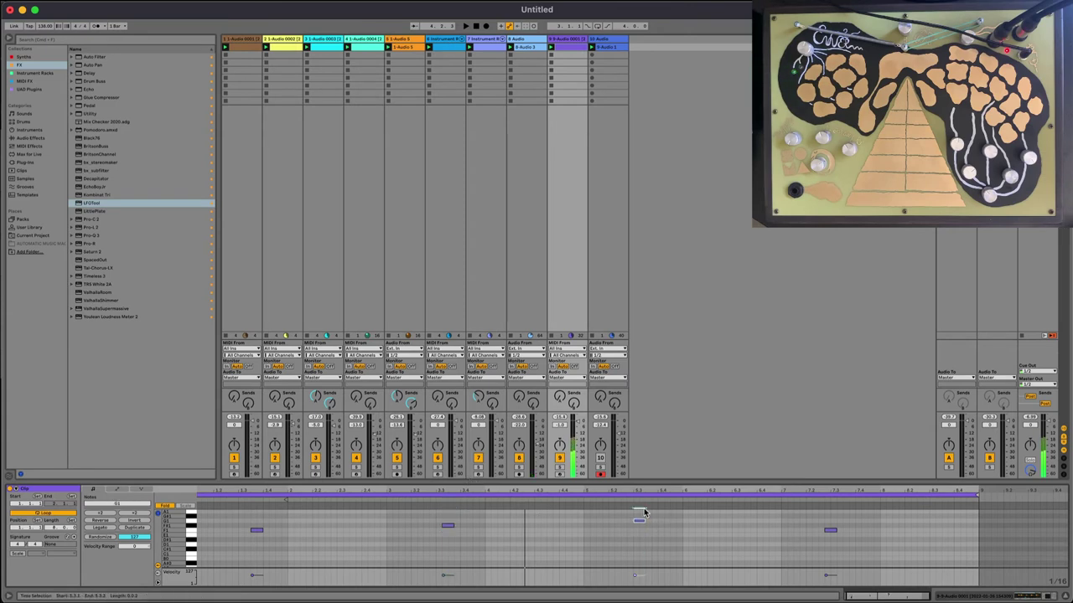
click(830, 530)
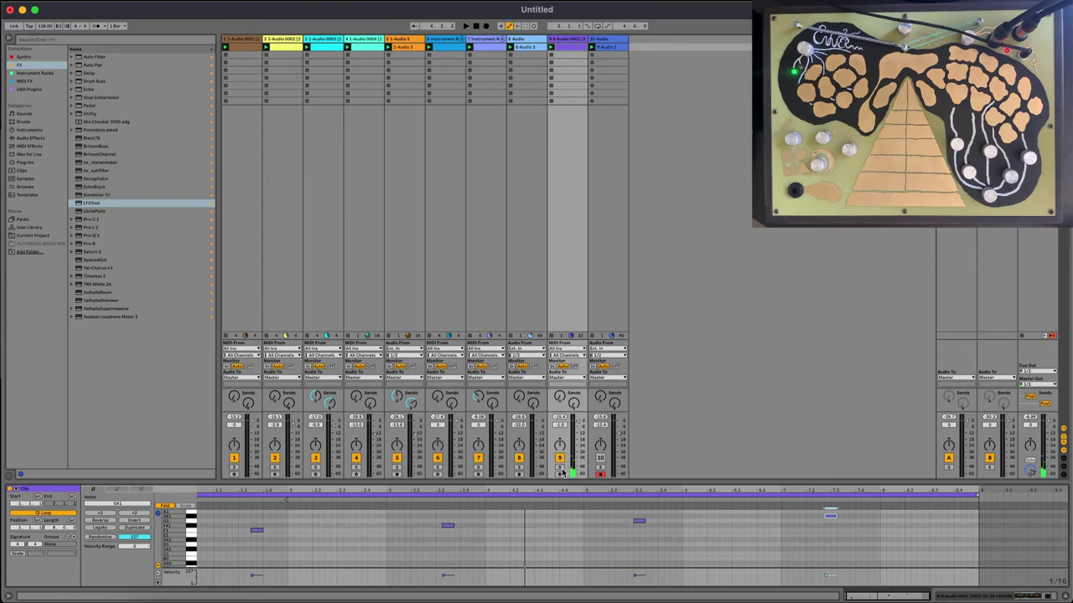
Add a 12 dB/oct low cut at about 725 Hz in track 9's Pro-Q 3 and slightly adjust track 8's volume
click(1029, 596)
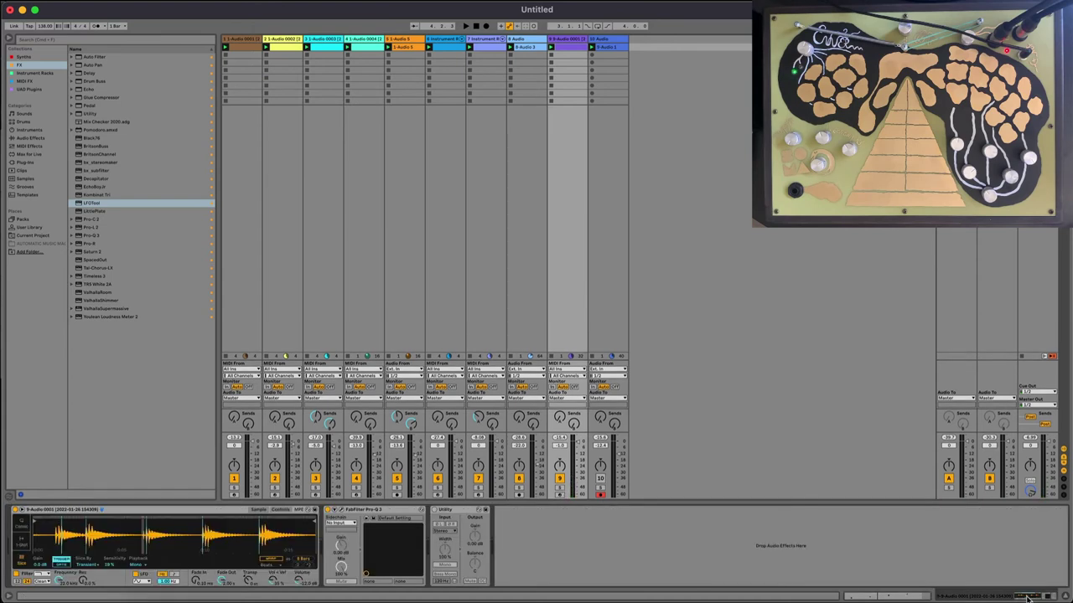
click(341, 514)
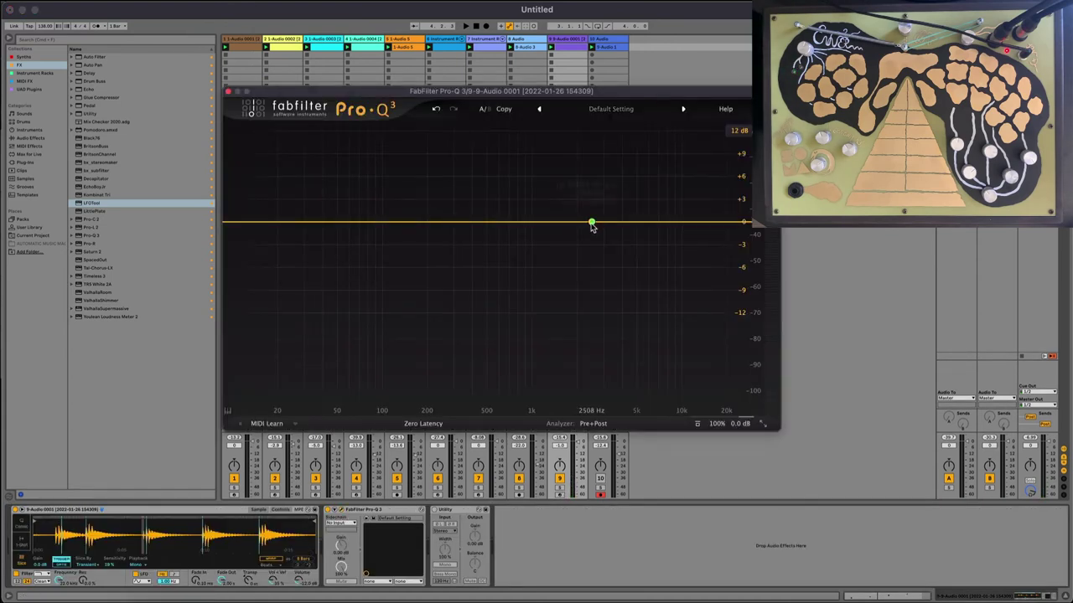
click(592, 223)
click(588, 215)
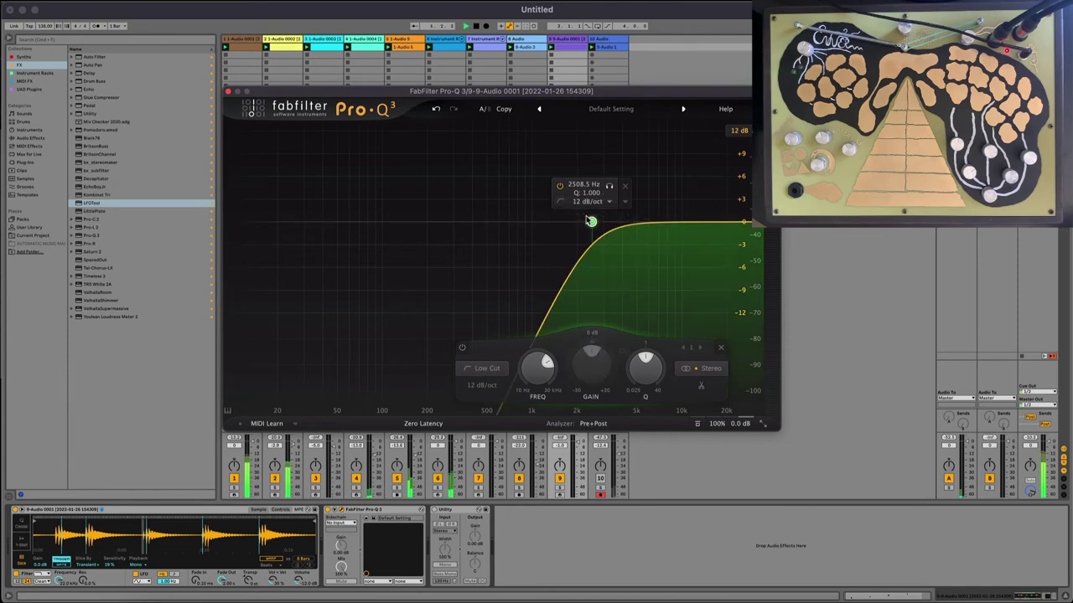
drag(589, 221, 510, 225)
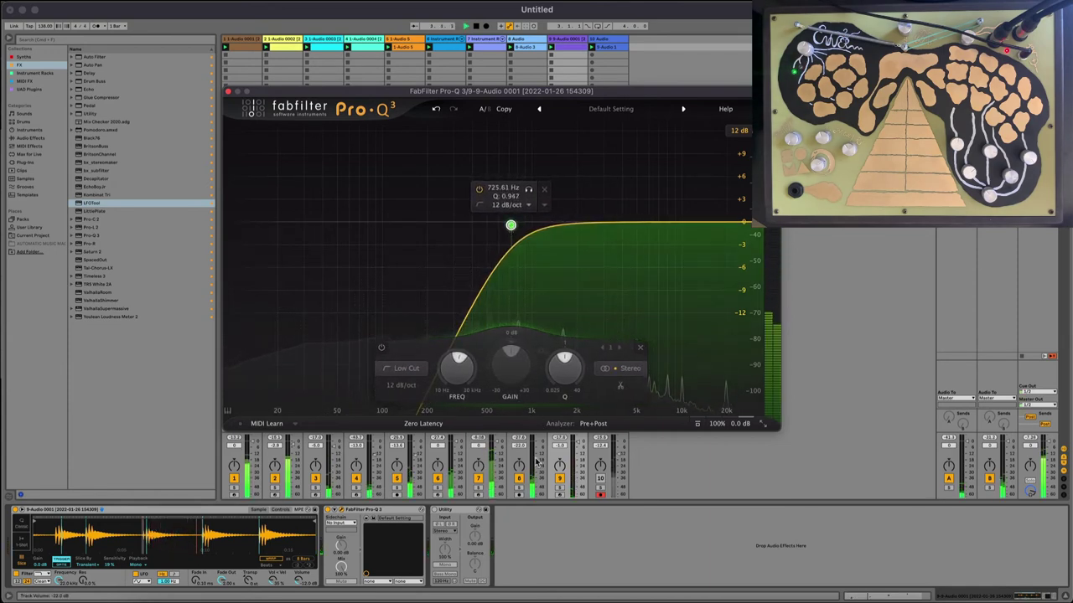
drag(536, 465, 536, 472)
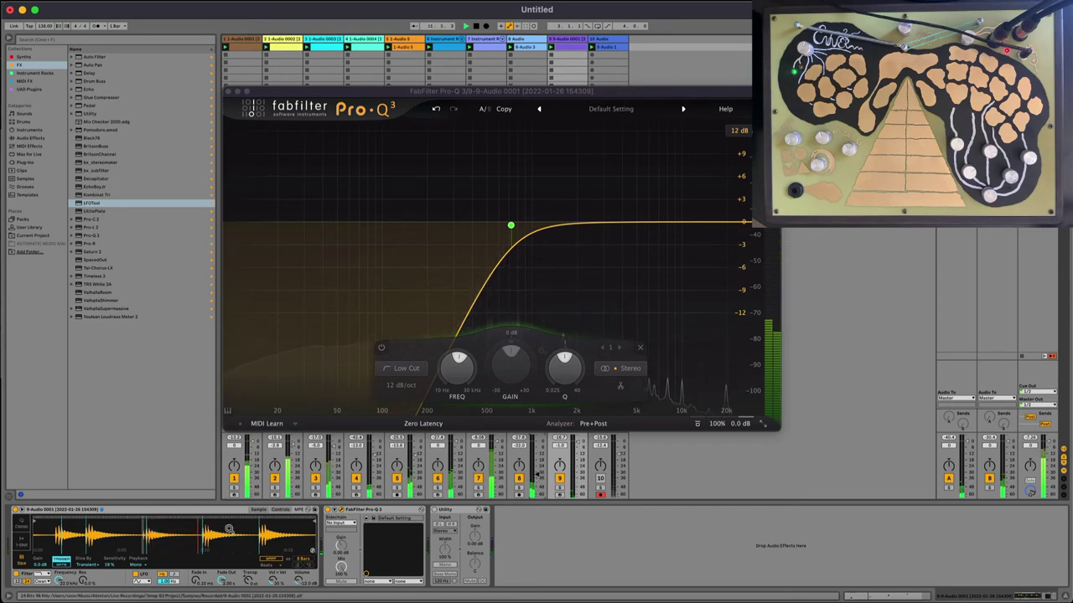
Lower the last note in track 9's clip to E1 and fold the piano roll to the used notes
click(860, 598)
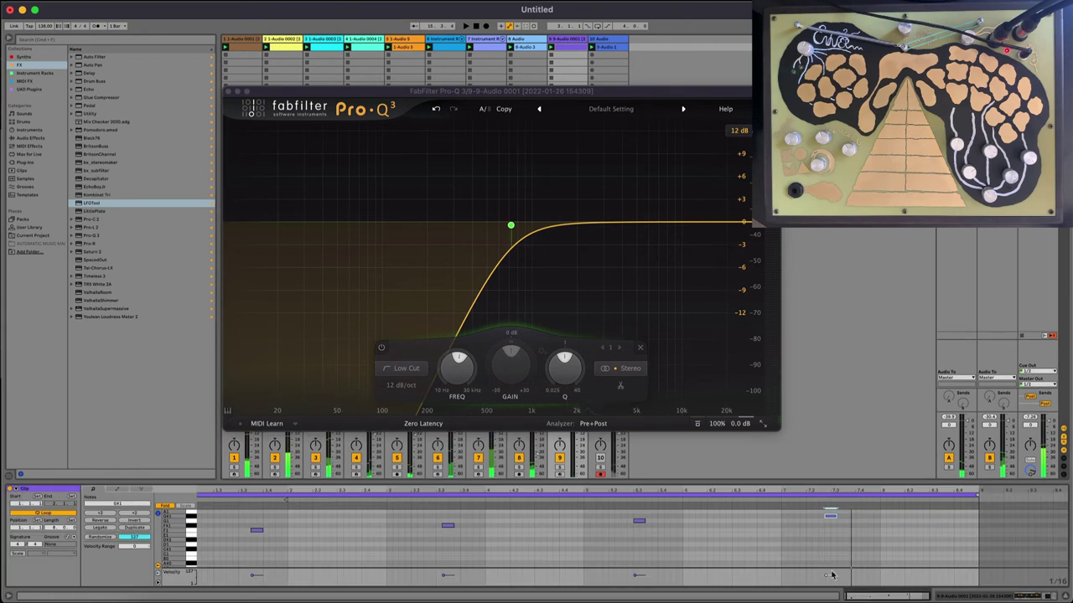
key(Down)
key(Down)
key(Down)
key(Down)
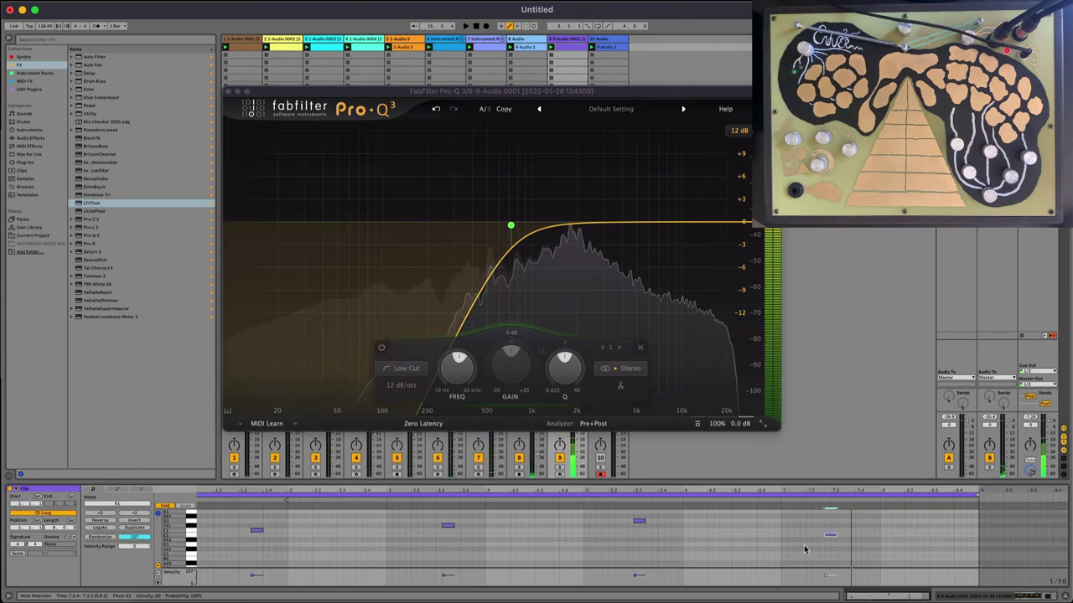
click(164, 506)
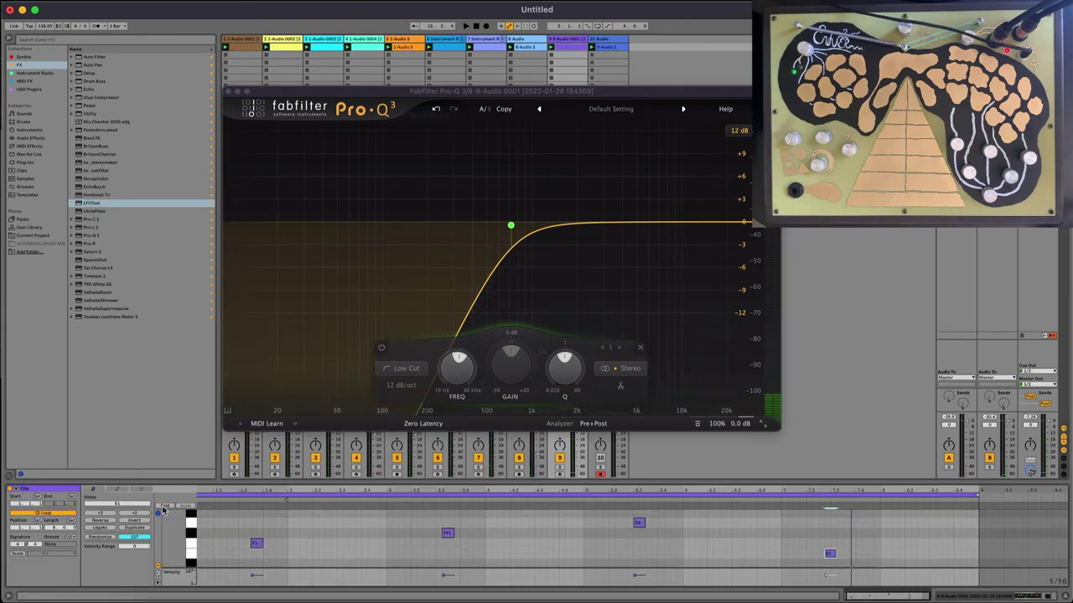
Play the loop, compare track 9's clip notes with Simpler's slices and examine the slices around the third transient up close
key(space)
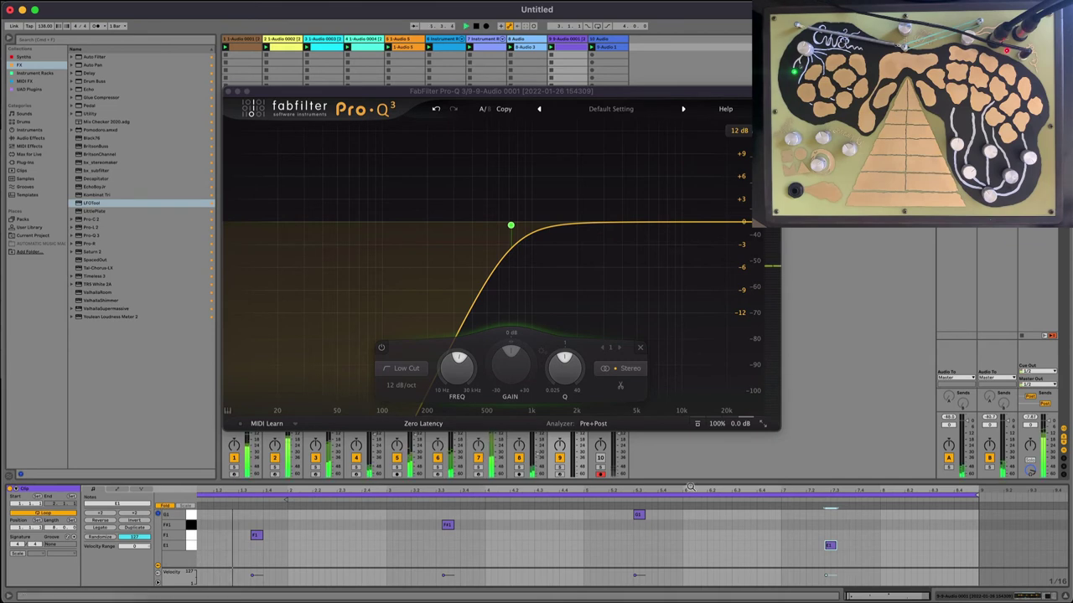
click(988, 597)
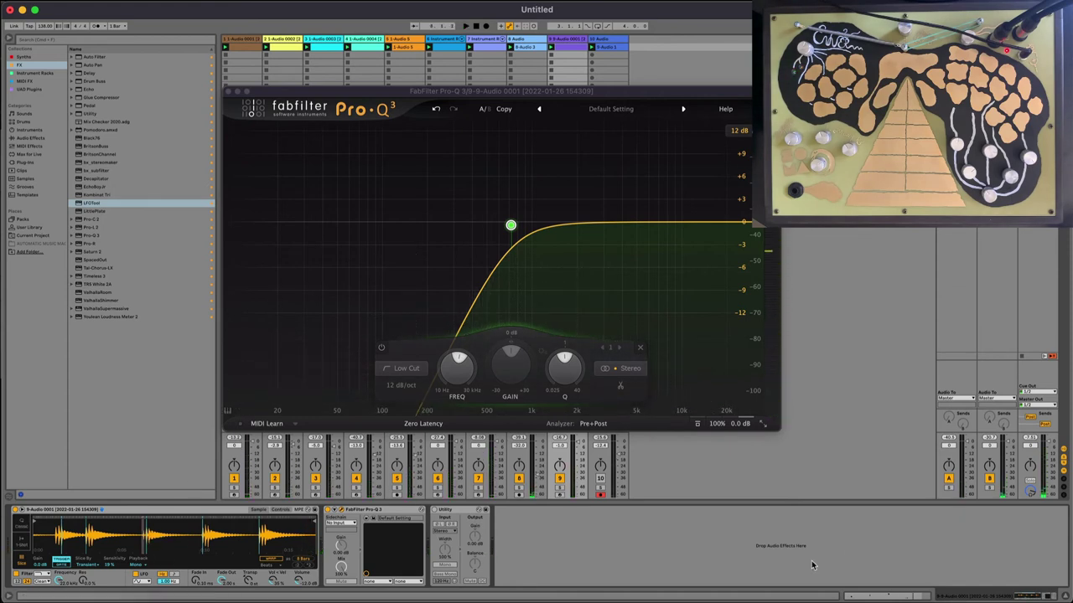
key(space)
key(shift+Tab)
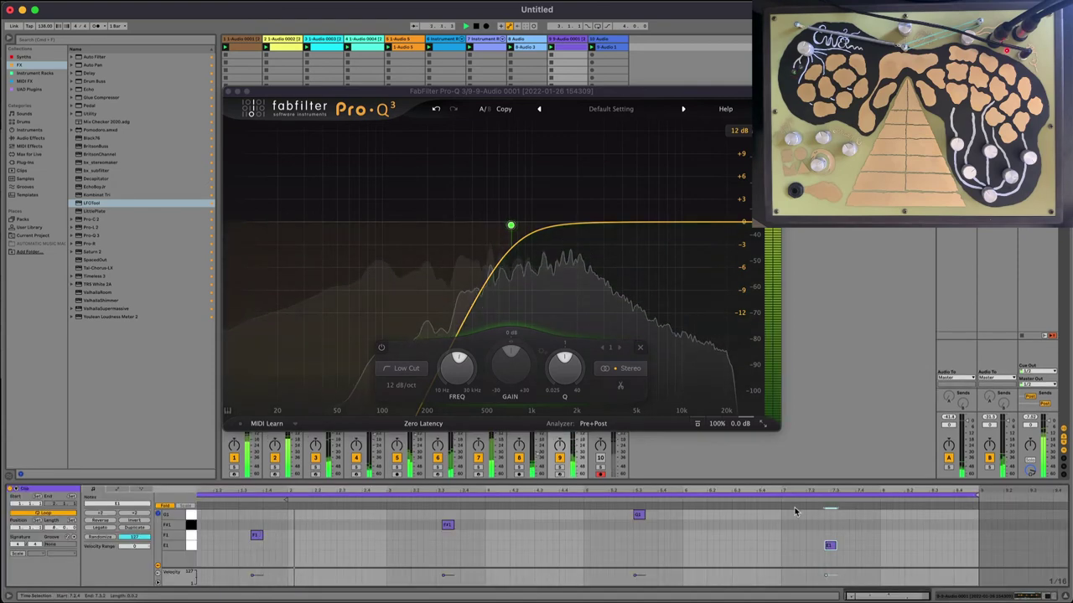
click(1011, 597)
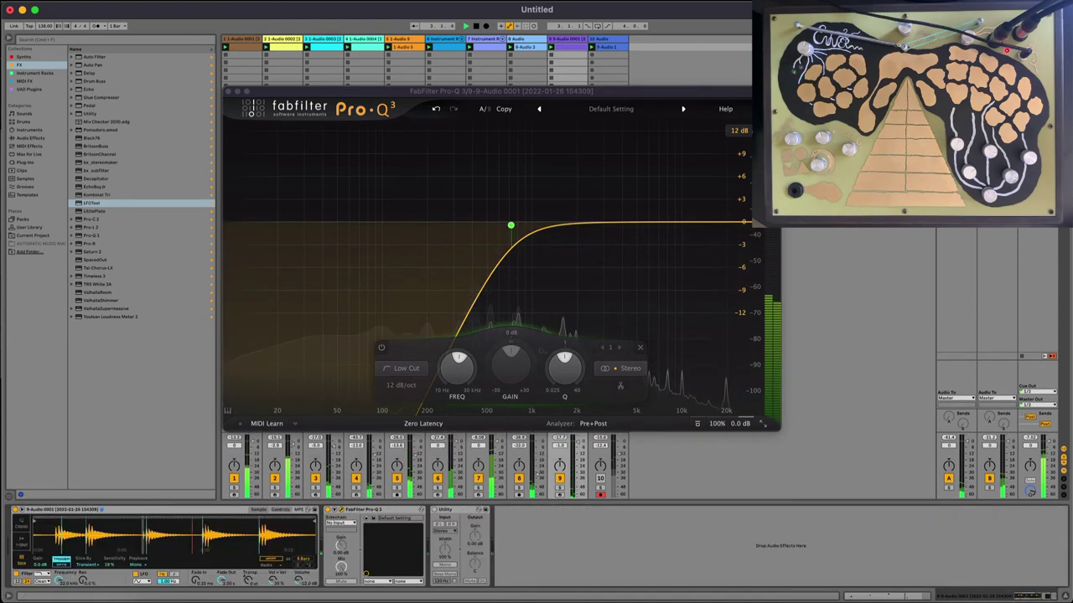
key(space)
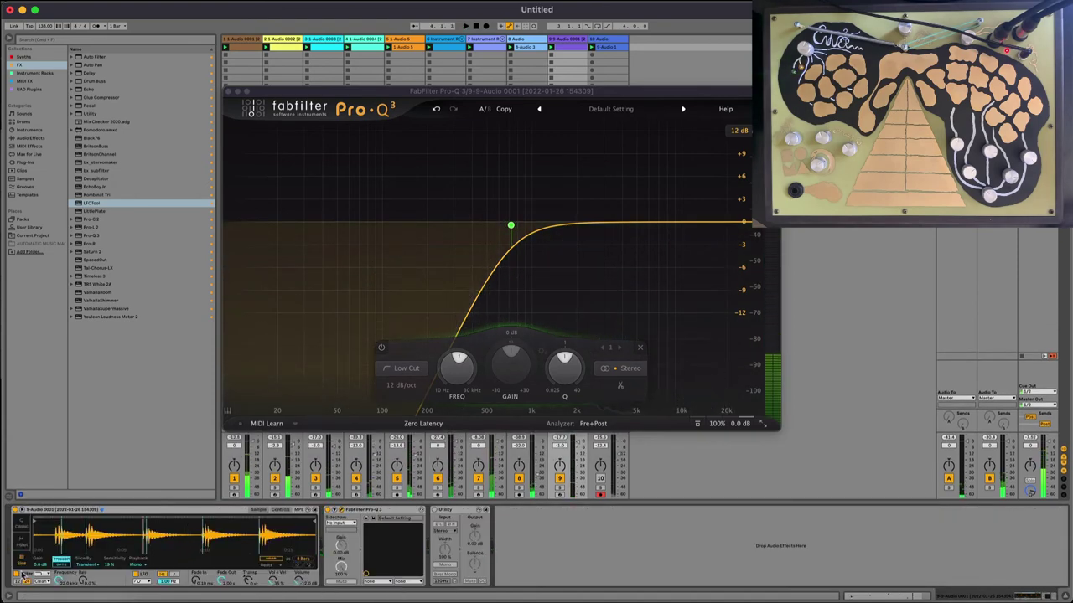
drag(142, 533, 141, 578)
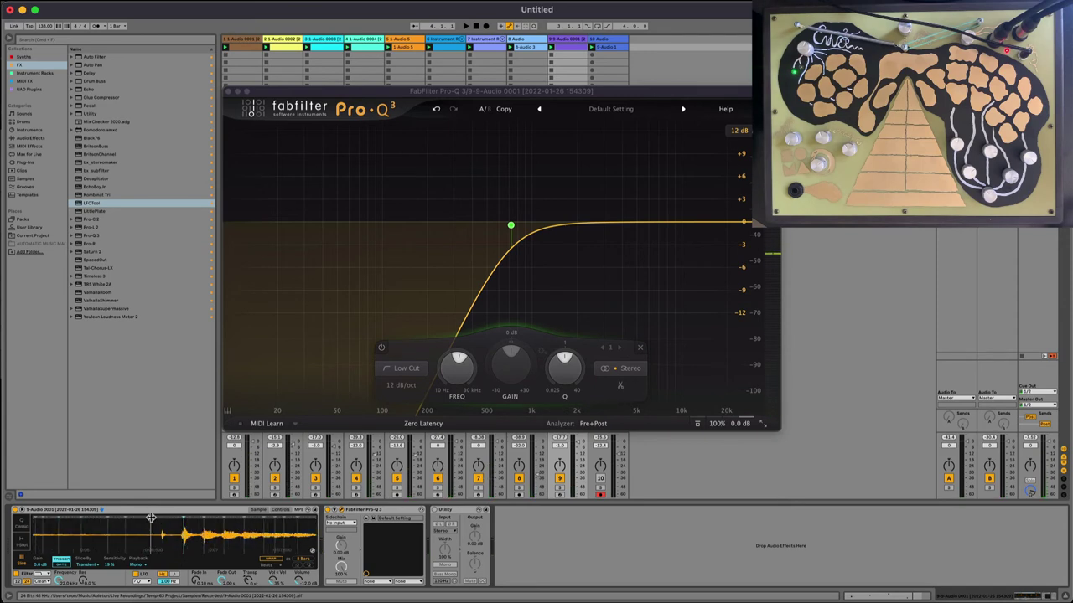
Audition the loop, unfold the piano roll of track 9's clip and lower the second note to E1
key(space)
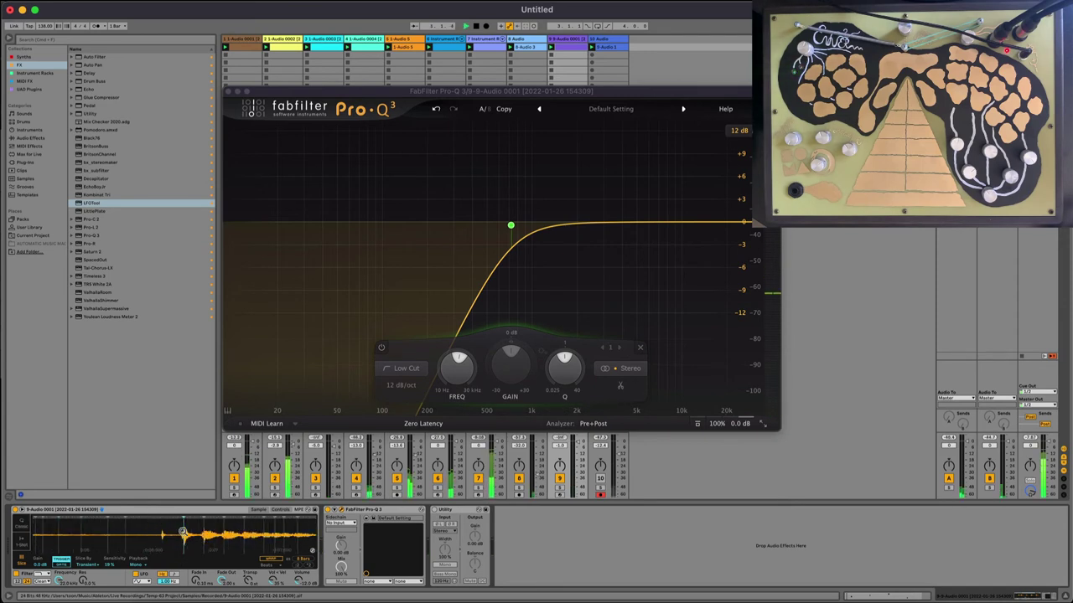
click(882, 596)
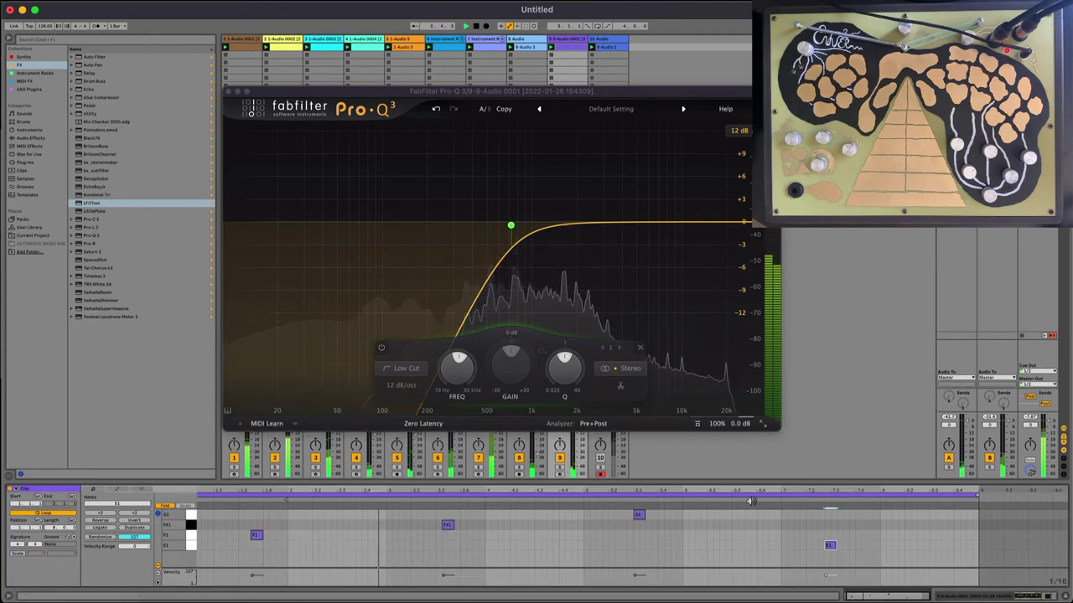
click(976, 598)
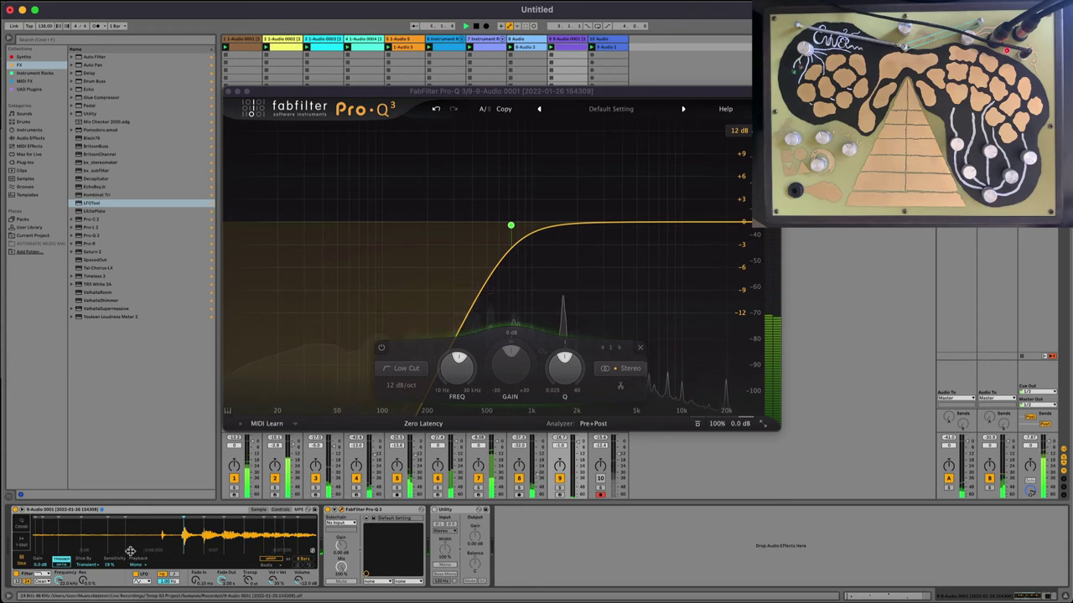
drag(163, 533, 144, 532)
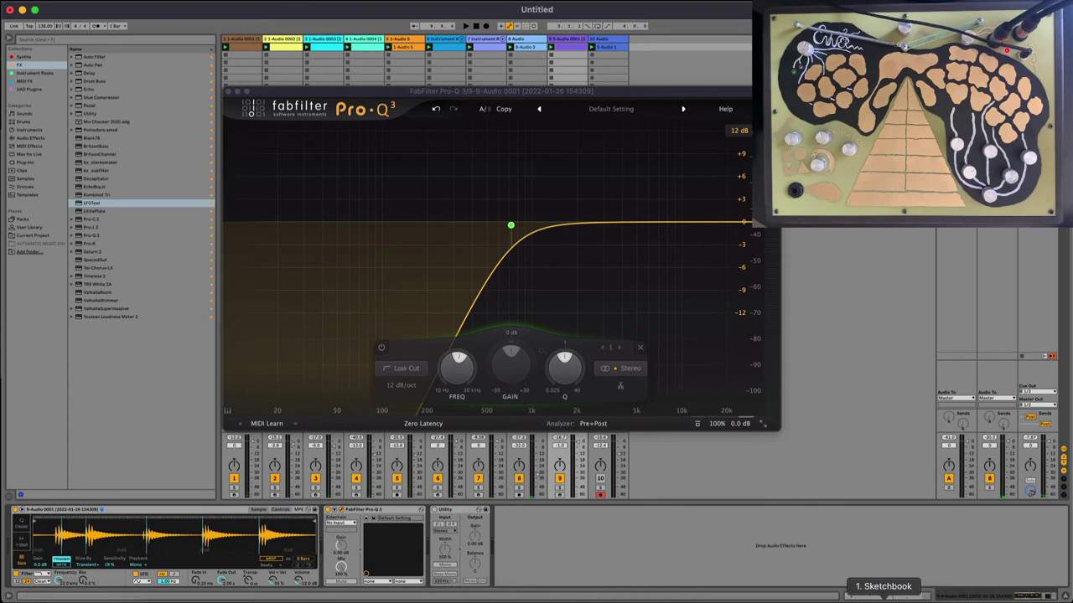
click(872, 595)
scroll(165, 514, up, 1)
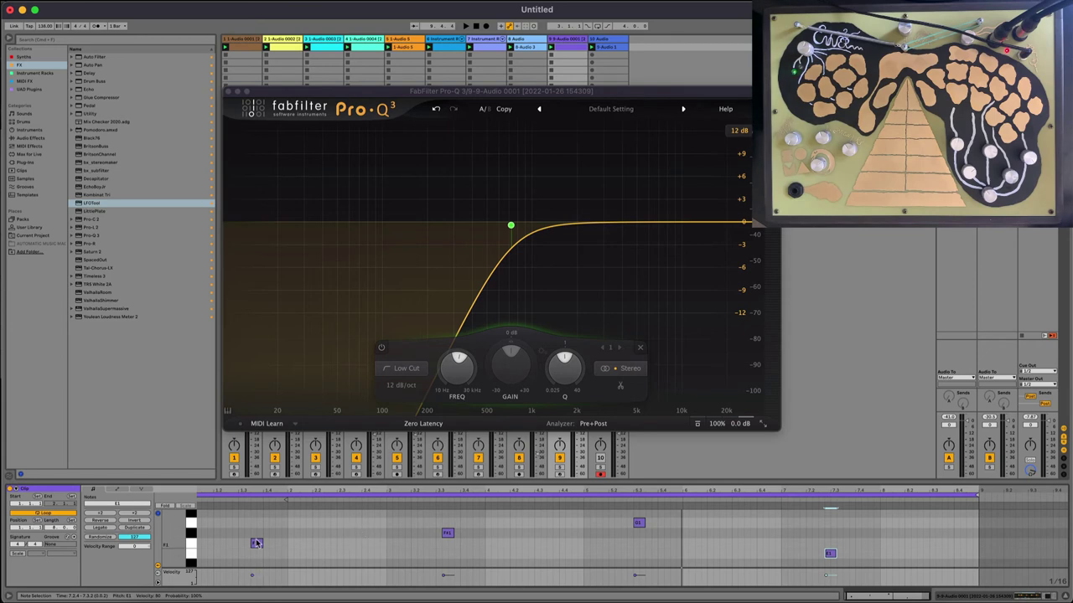
click(446, 534)
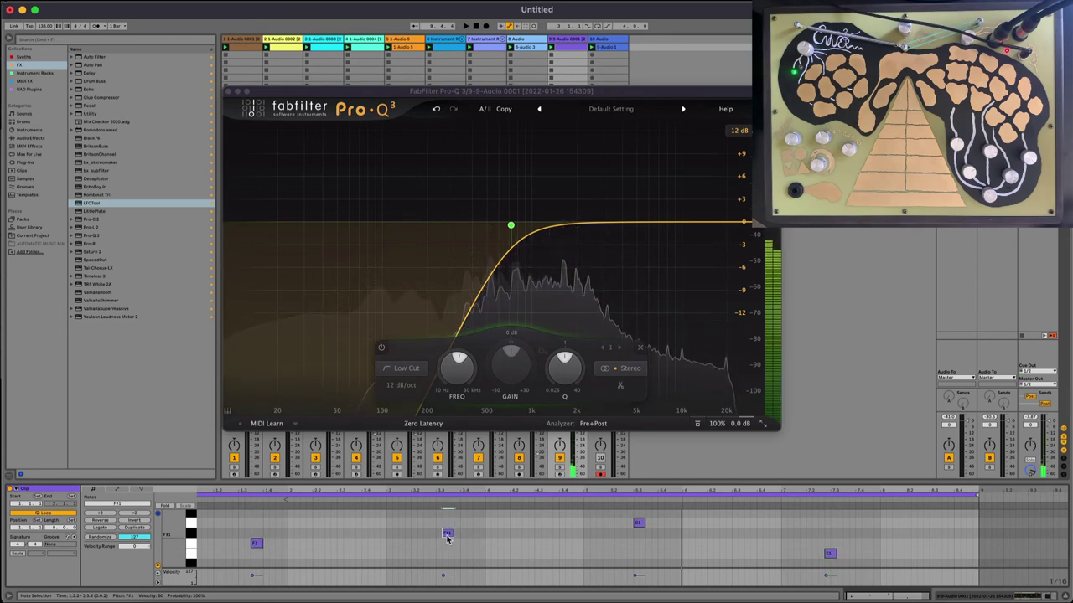
key(Down)
key(Down)
Lower the third note in track 9's clip to D#1
click(638, 524)
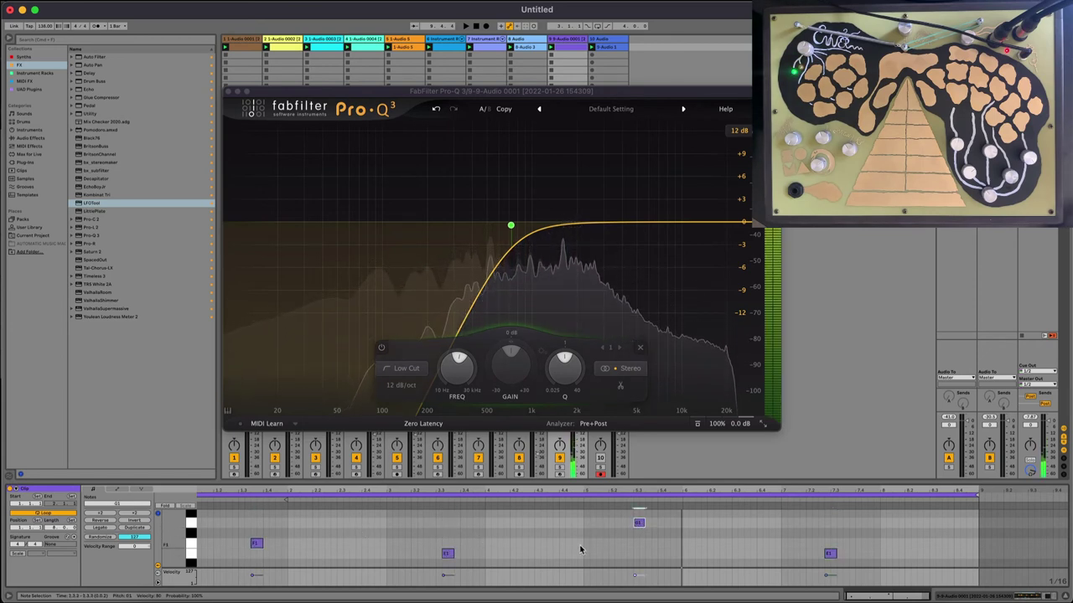
key(Down)
key(Down)
key(Down)
key(Down)
scroll(790, 537, down, 3)
scroll(805, 534, up, 1)
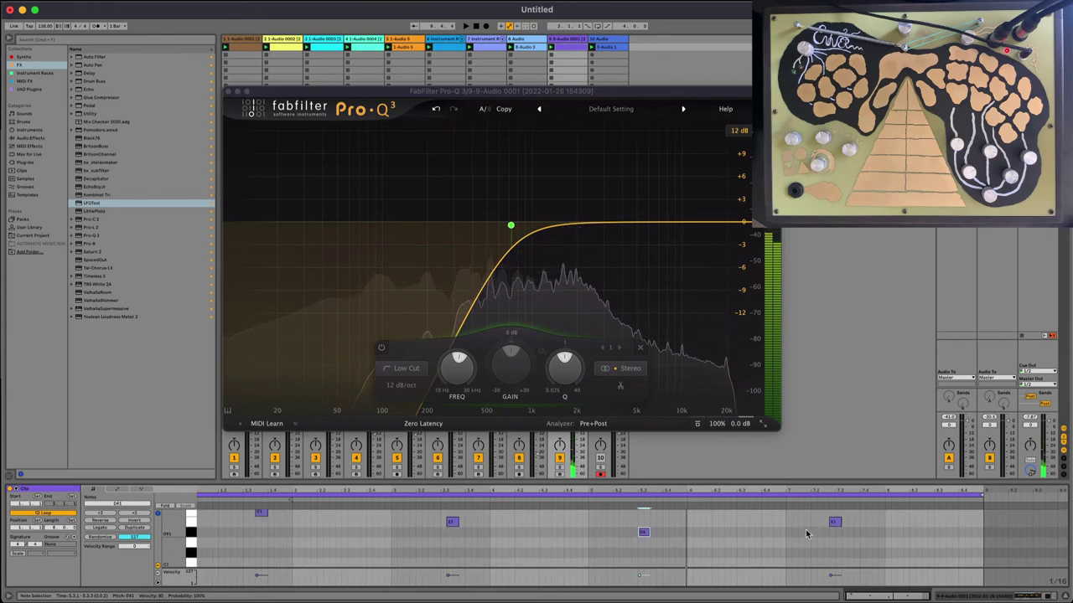
Lower the last note in track 9's clip to D1 and play the loop with the Simpler device in view
click(835, 523)
key(Down)
key(Down)
key(Down)
key(Up)
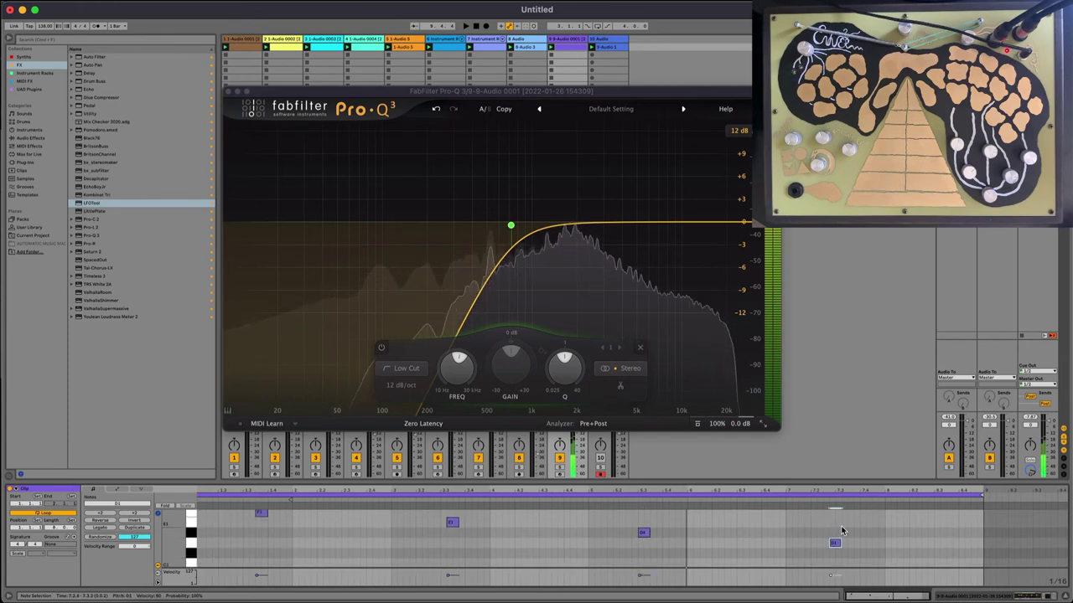
click(1014, 596)
key(space)
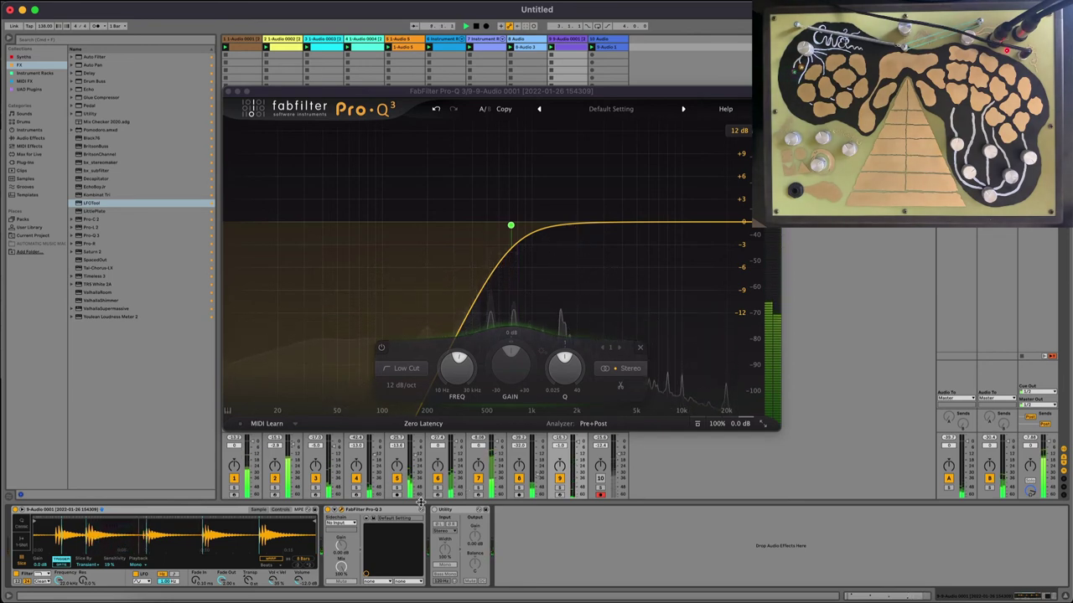
Close the Pro-Q 3 window and delete the leftover audio track 10
click(227, 90)
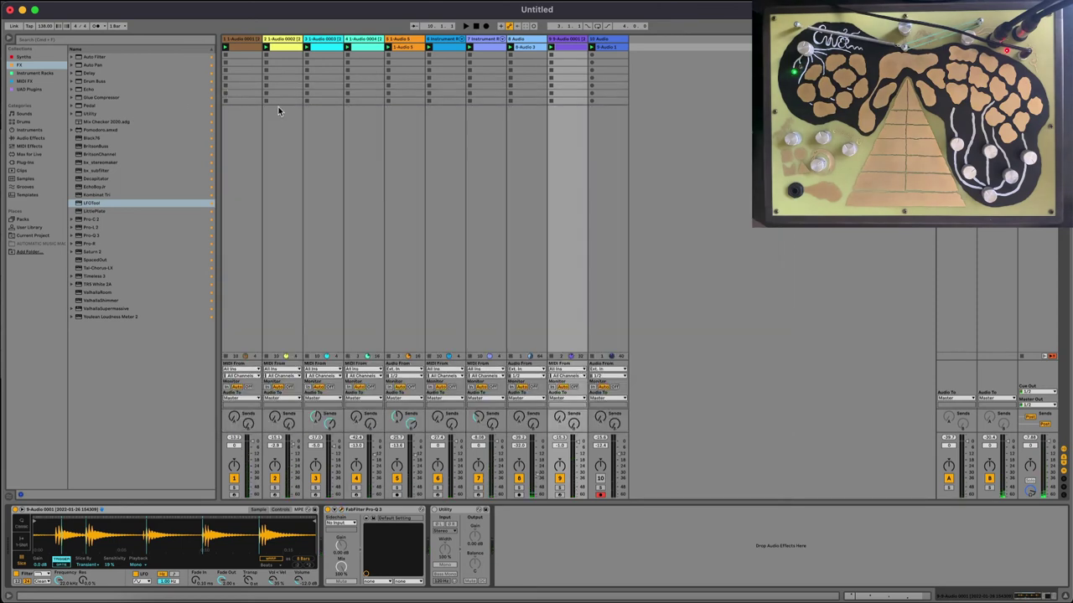
click(607, 40)
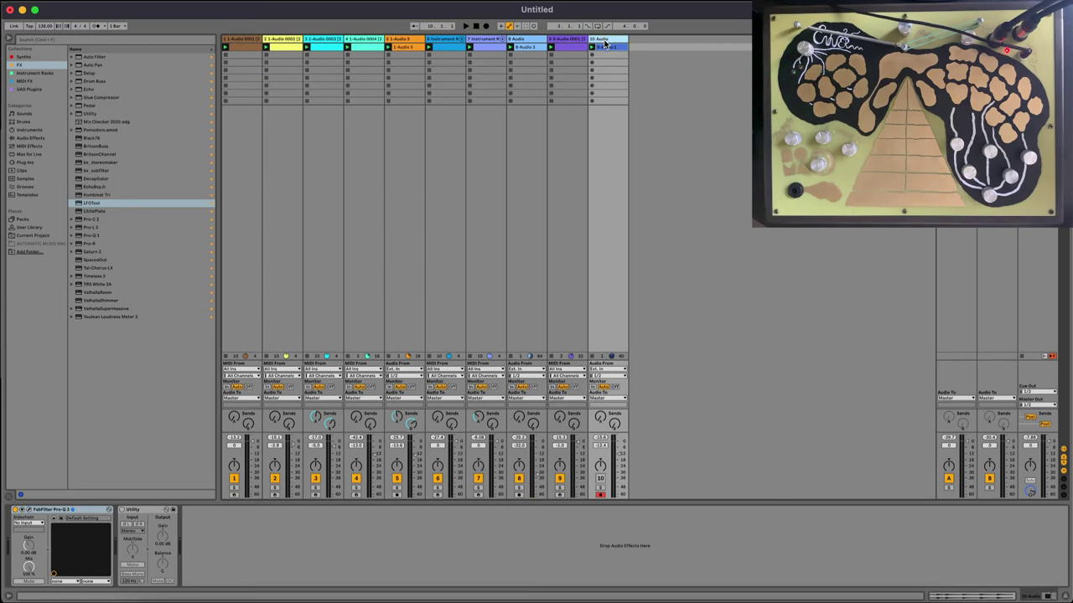
key(Delete)
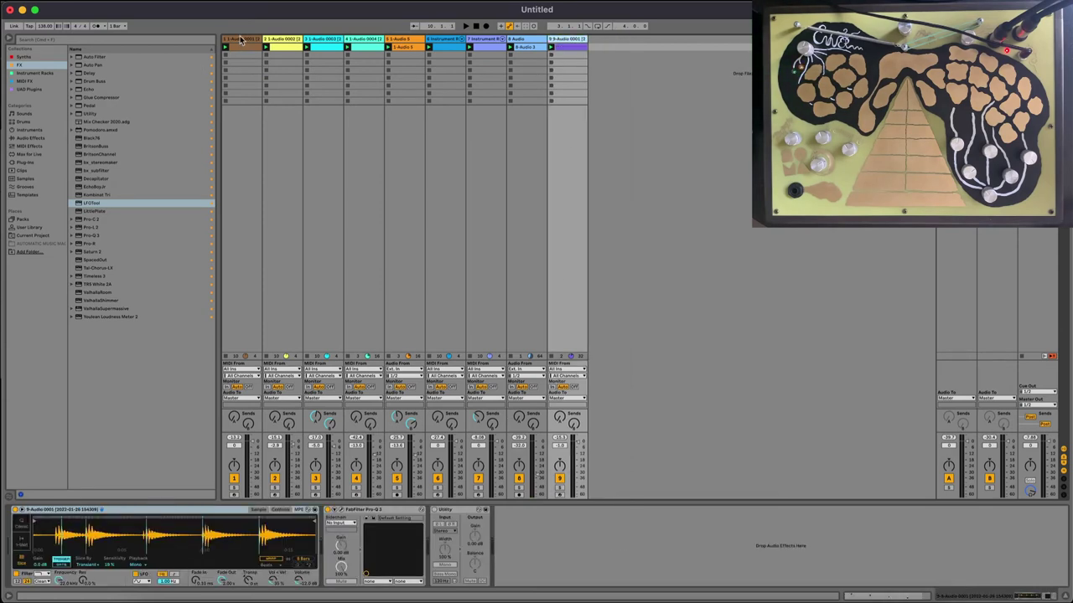
Audition the first three tracks and rename them Kick, Sub Bass and Mid Synth
click(241, 39)
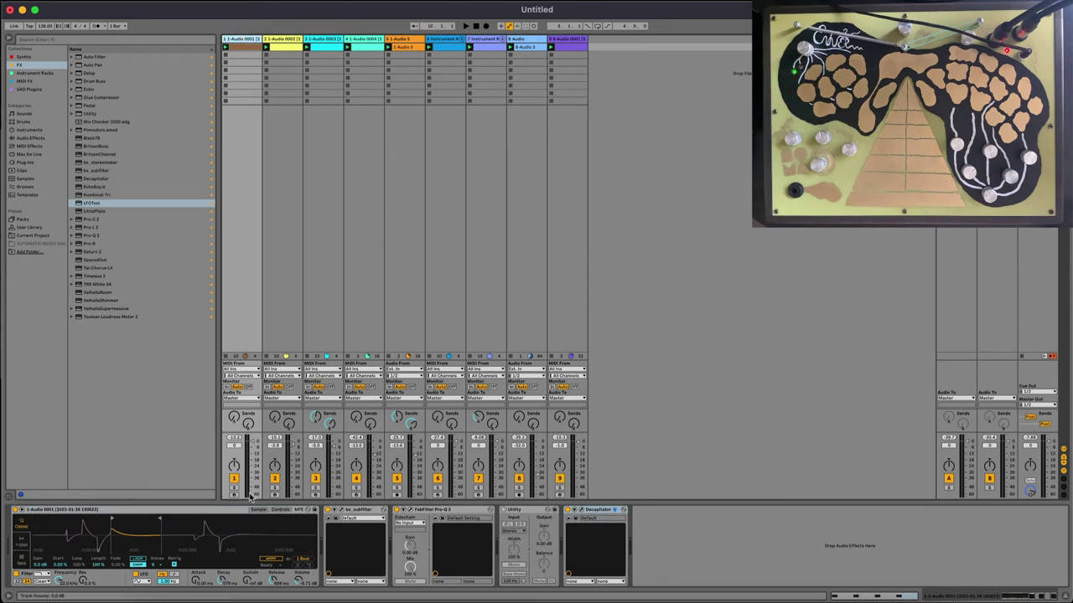
key(space)
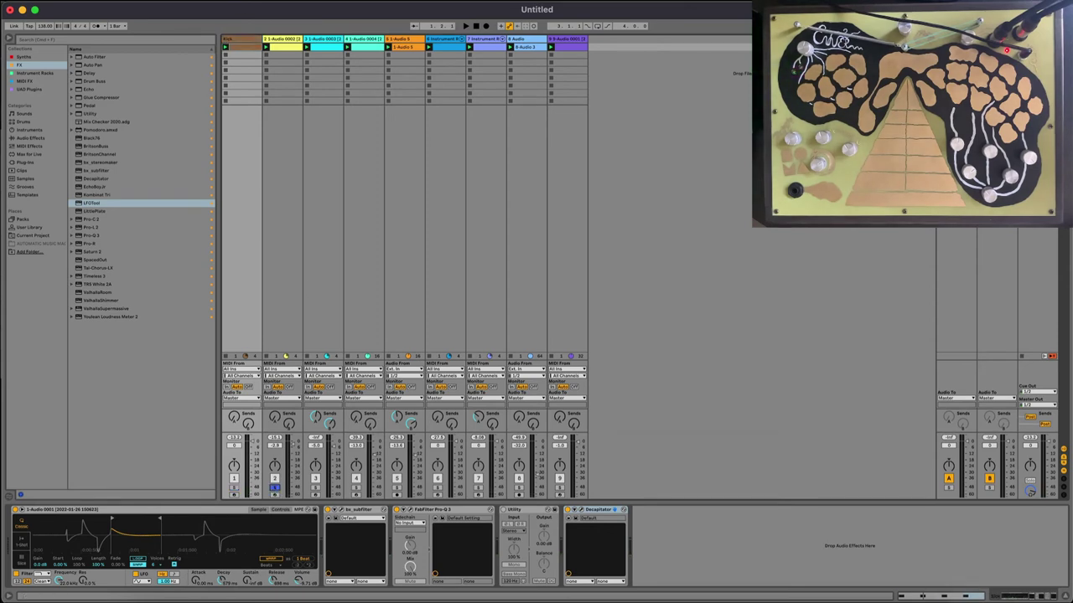
click(283, 48)
click(282, 40)
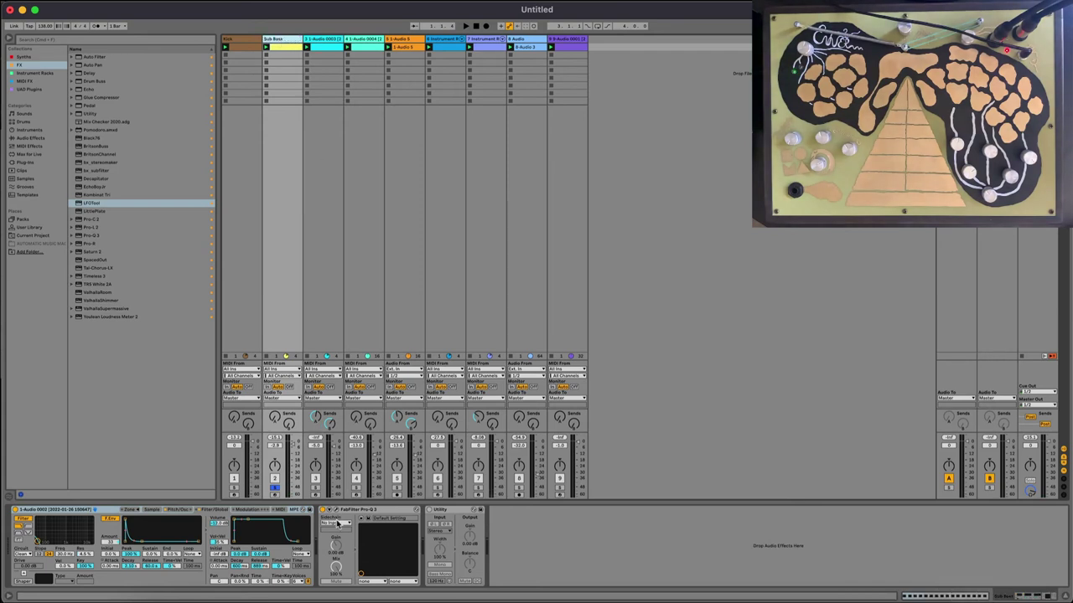
click(318, 48)
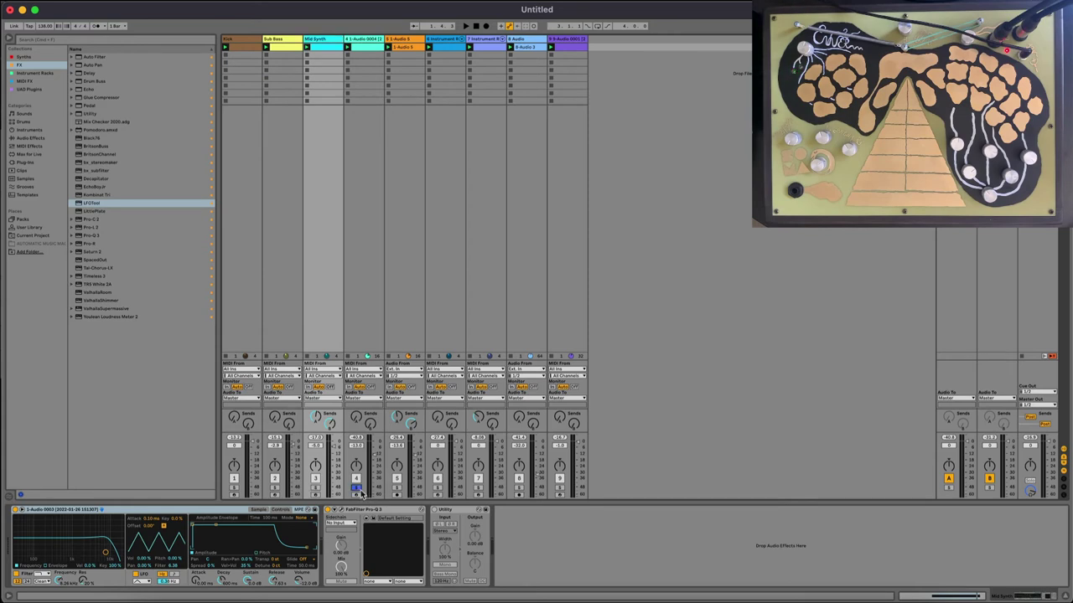
Rename track 4 as Noise RTM and track 5 as Response
click(363, 41)
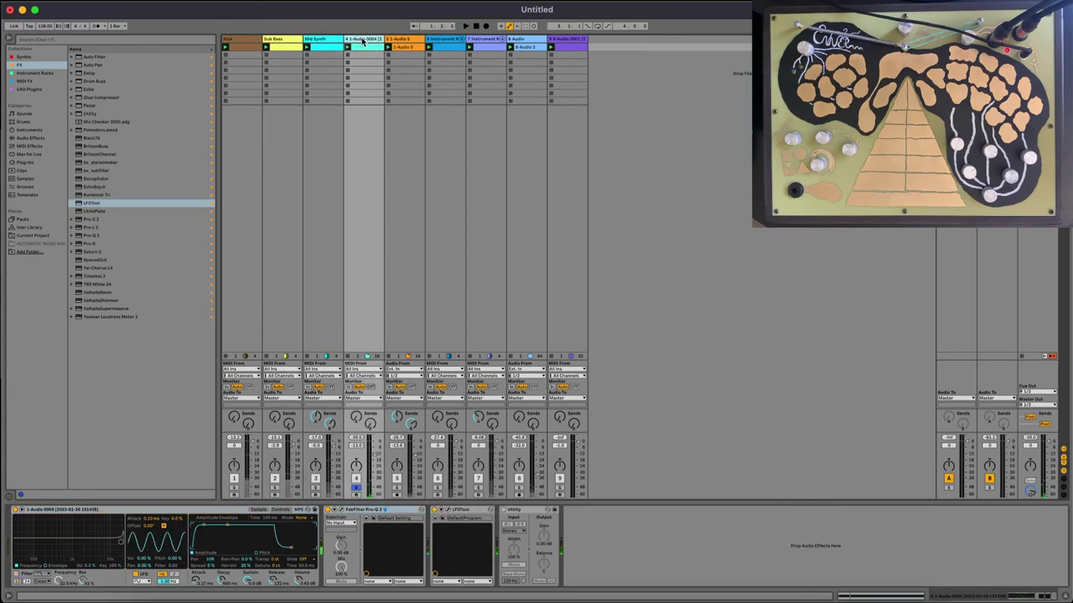
key(super+r)
text(No)
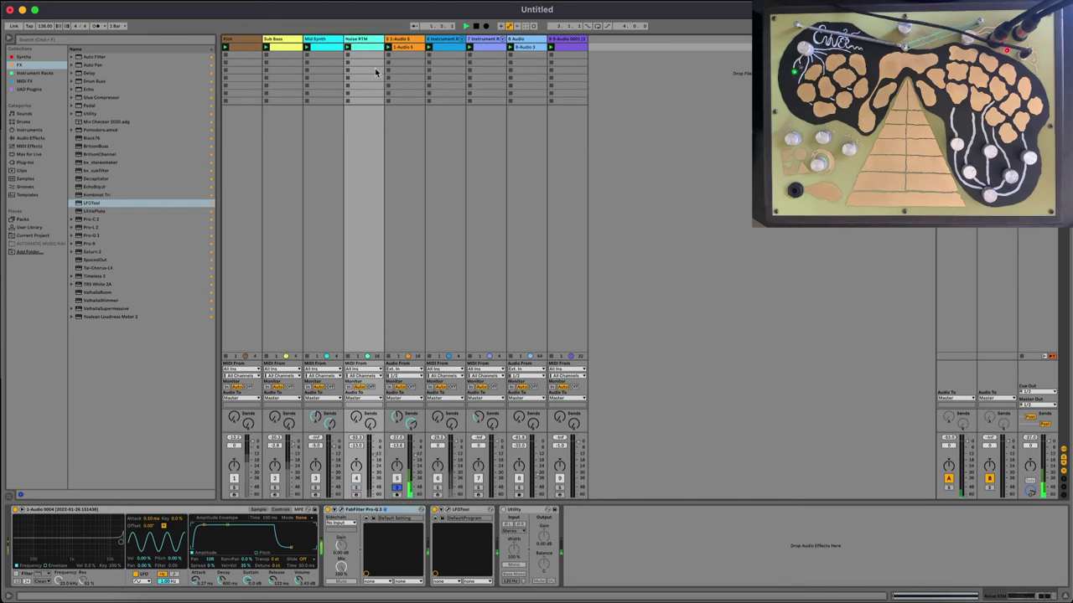
click(400, 41)
key(super+r)
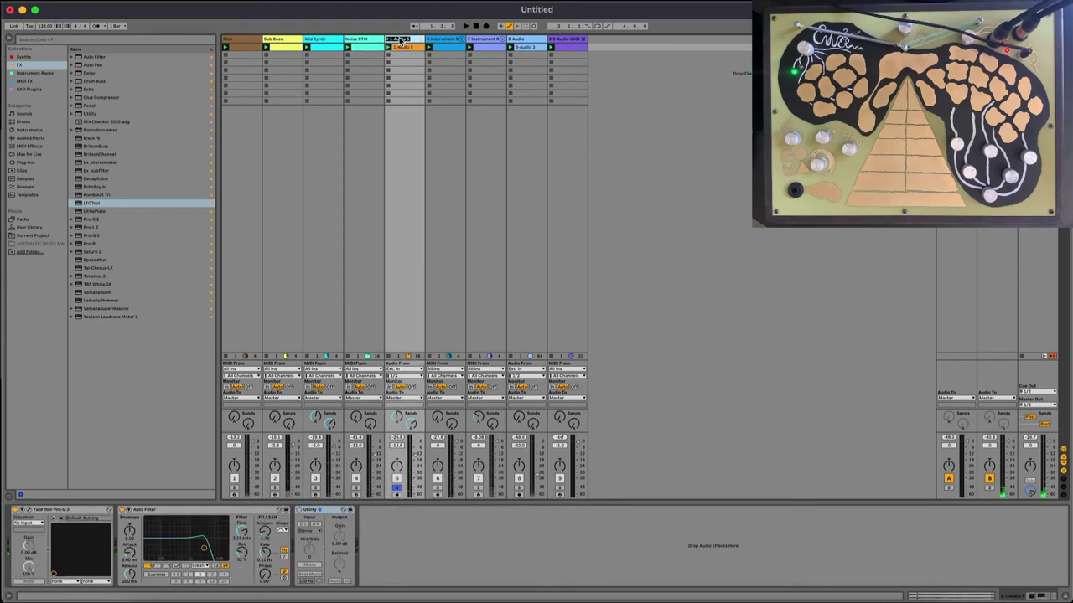
text(Ba)
key(Return)
Rename the Mid Synth track as Mid Synth Call, and move the Noise RTM track directly before it
click(329, 40)
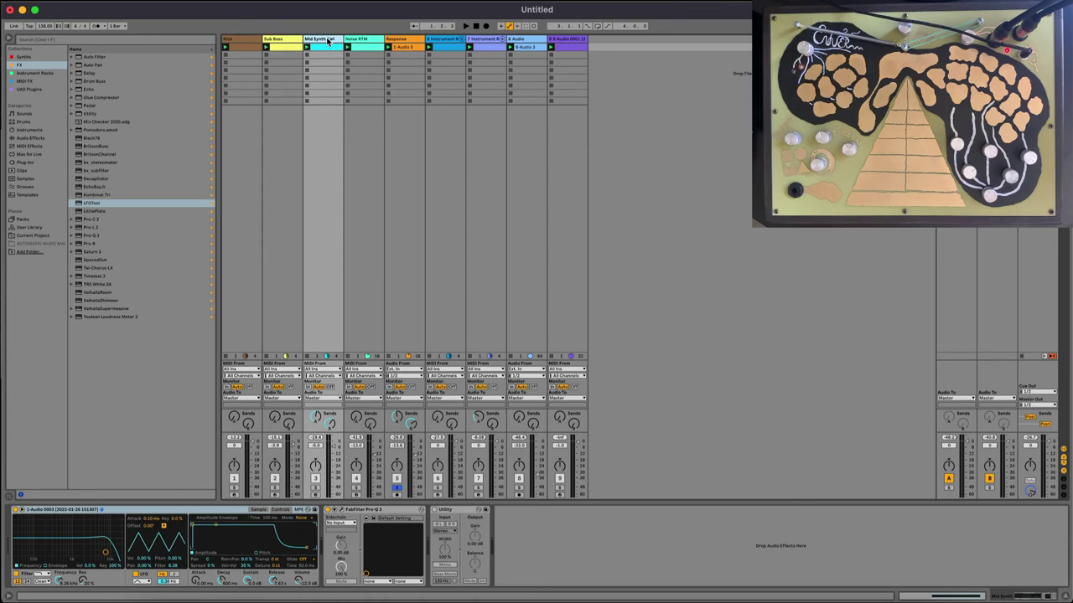
drag(355, 40, 309, 42)
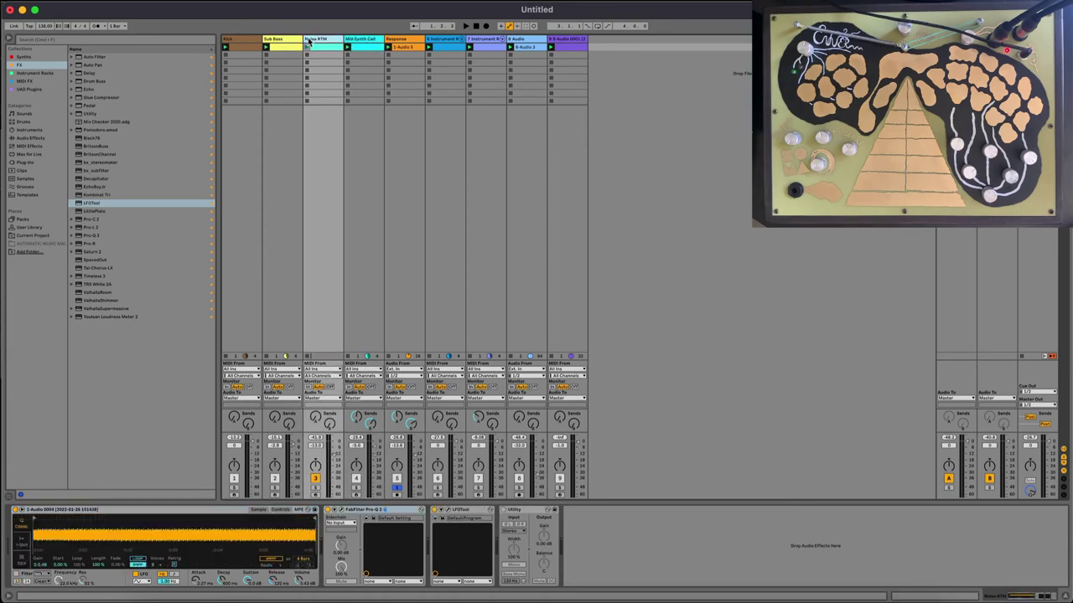
key(space)
click(355, 489)
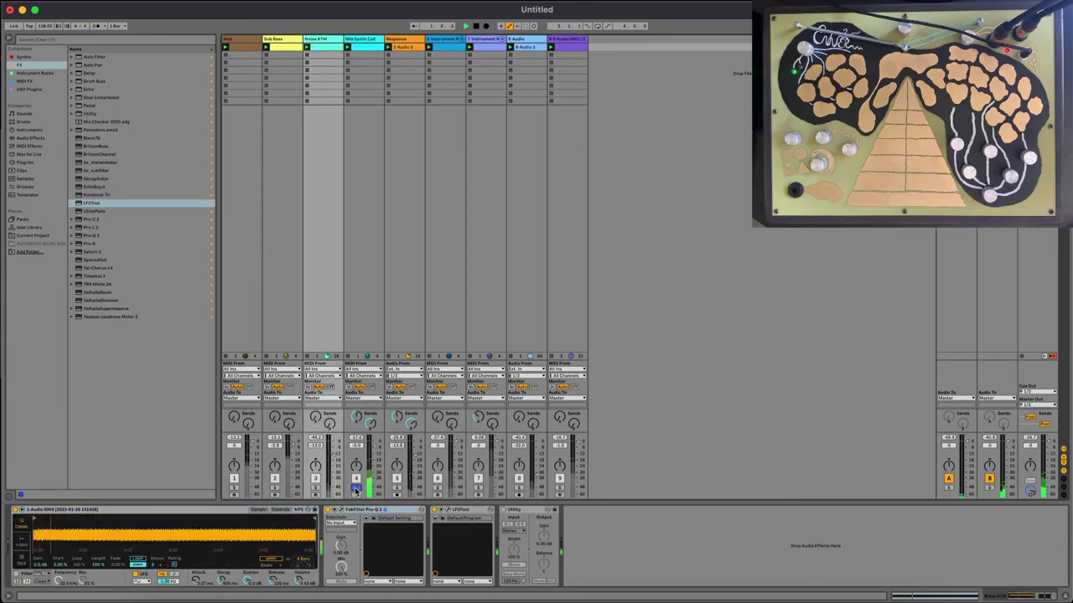
Solo tracks 6 and 8 in turn to identify them, and rename track 8 as Pad
click(436, 488)
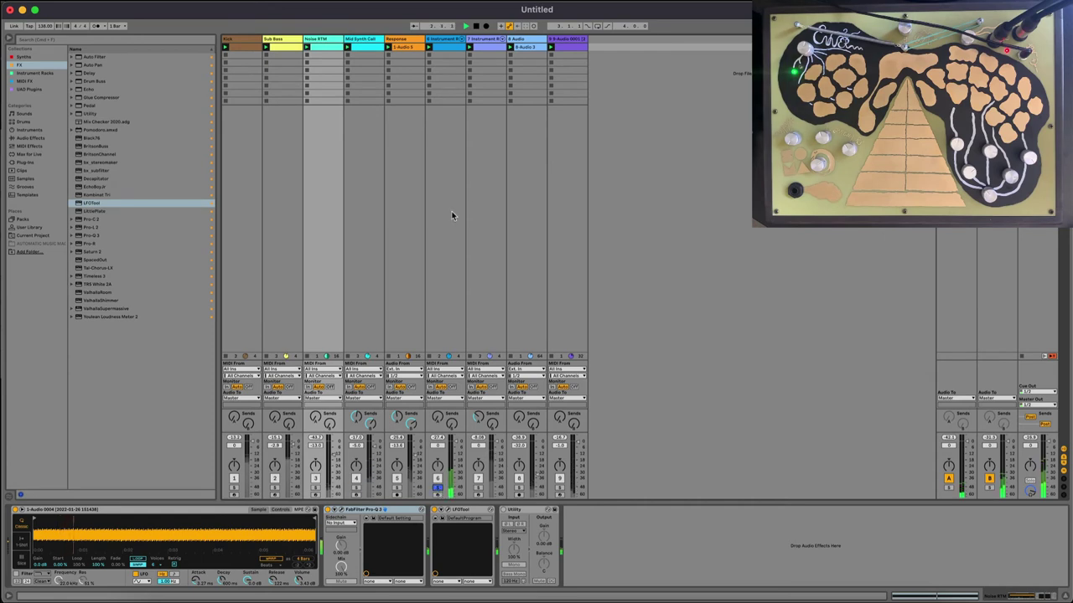
click(519, 488)
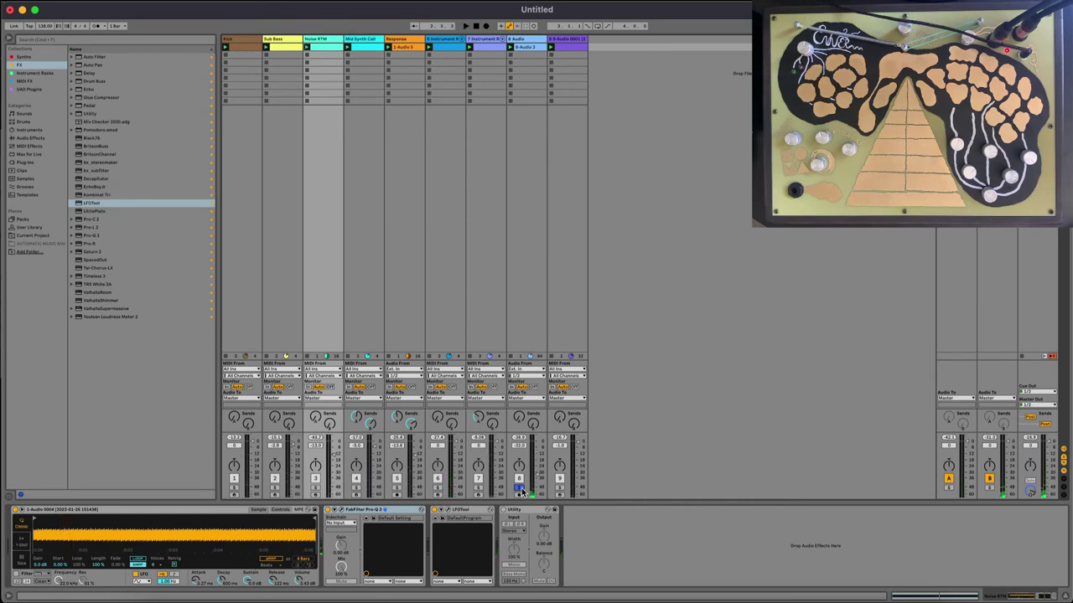
click(519, 41)
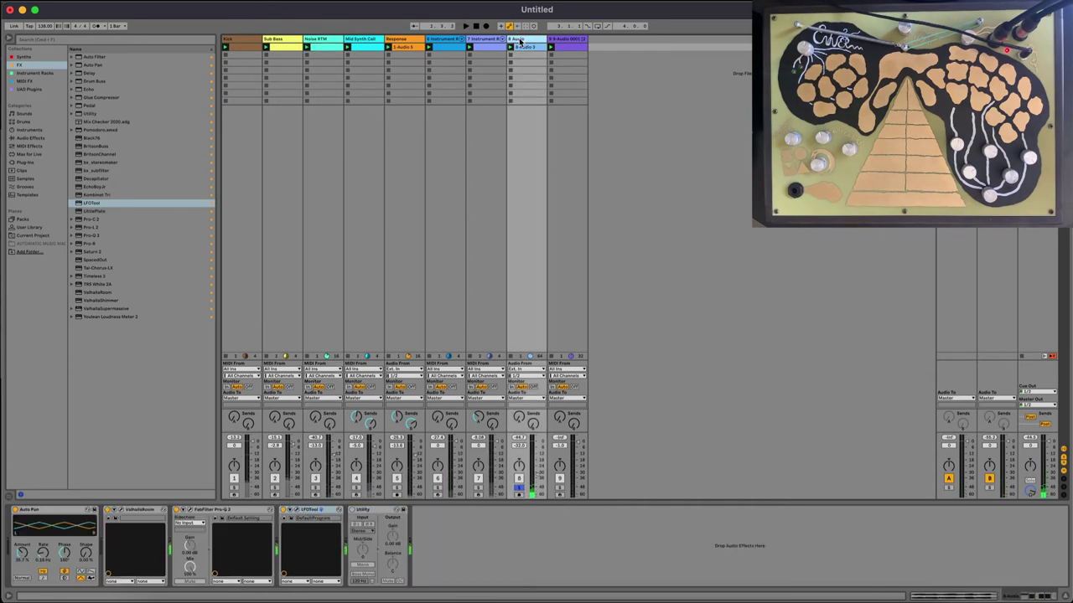
key(super+r)
text(Pad)
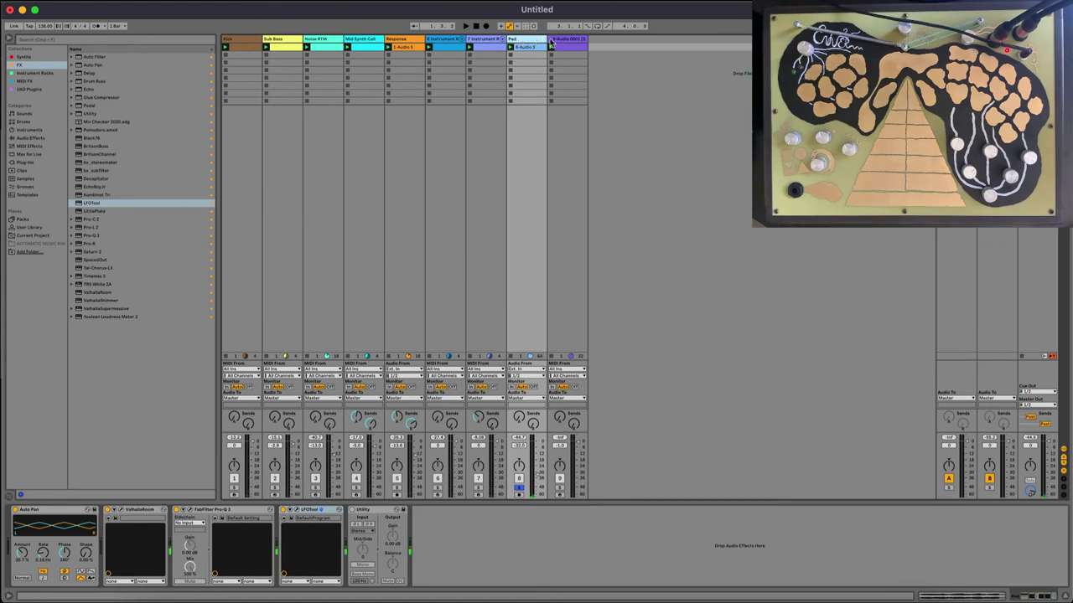
Solo the sliced Simpler track, move it directly after Response and rename it Response 2
click(551, 42)
click(559, 486)
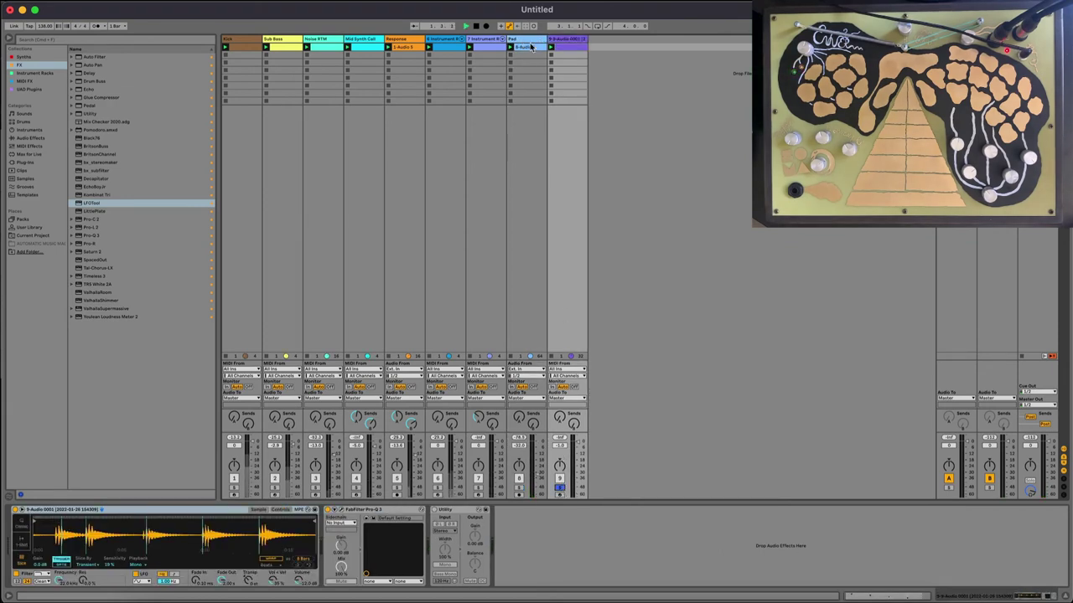
drag(562, 43, 424, 46)
key(super+r)
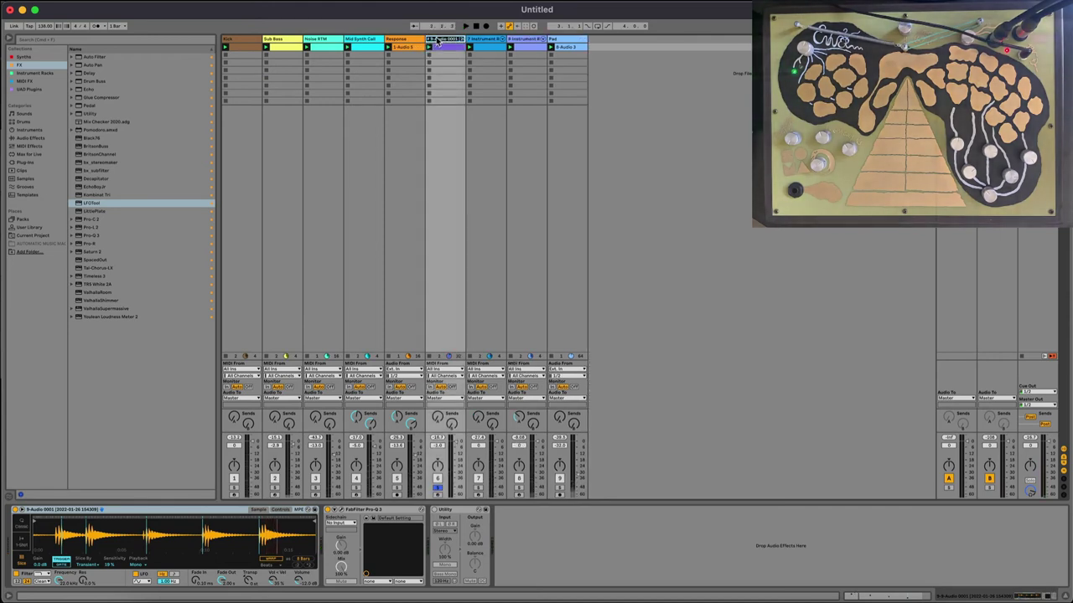
text(Bas)
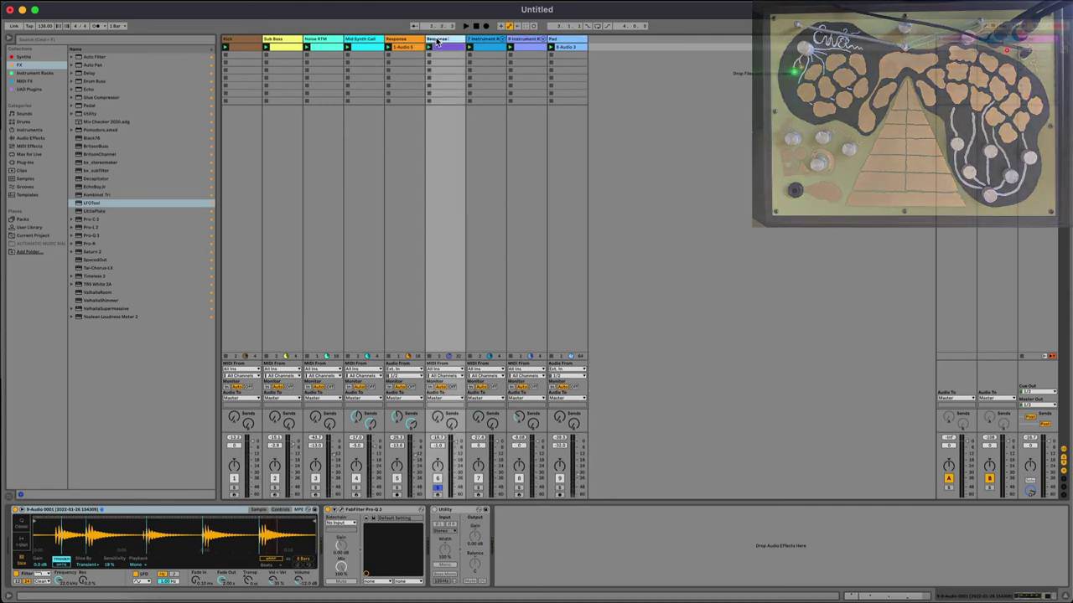
Solo and audition track 7, and rename it Shaker 1/16
click(472, 42)
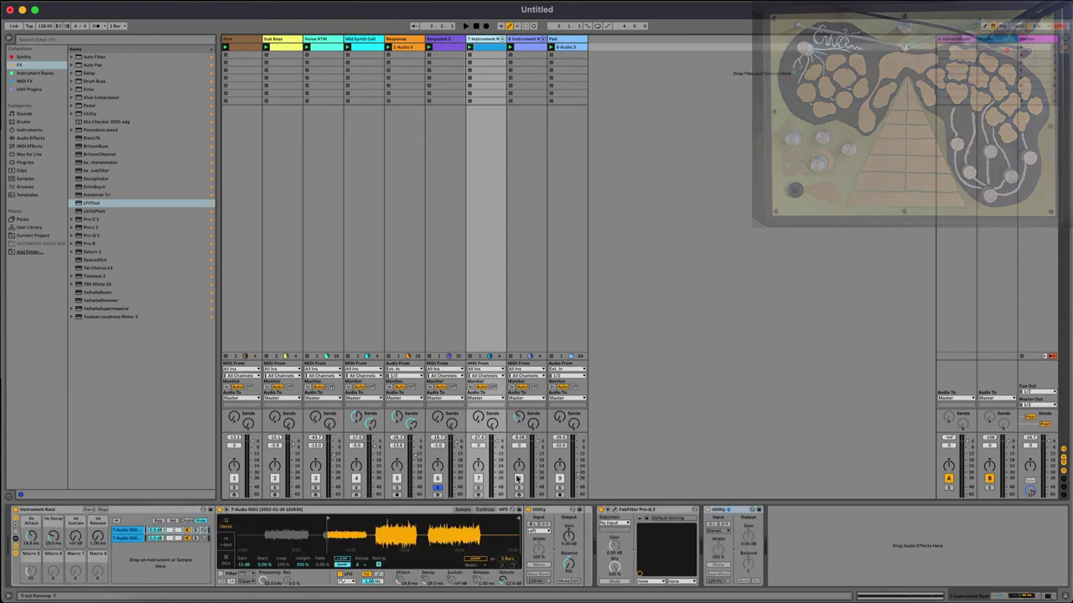
click(477, 488)
key(space)
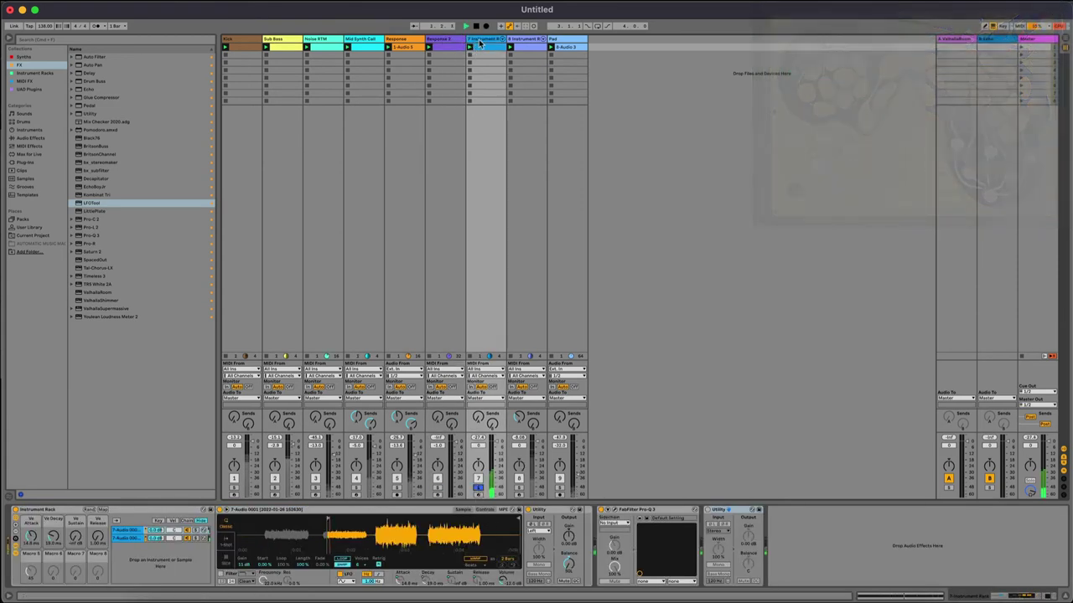
key(space)
click(479, 43)
key(super+r)
text(S)
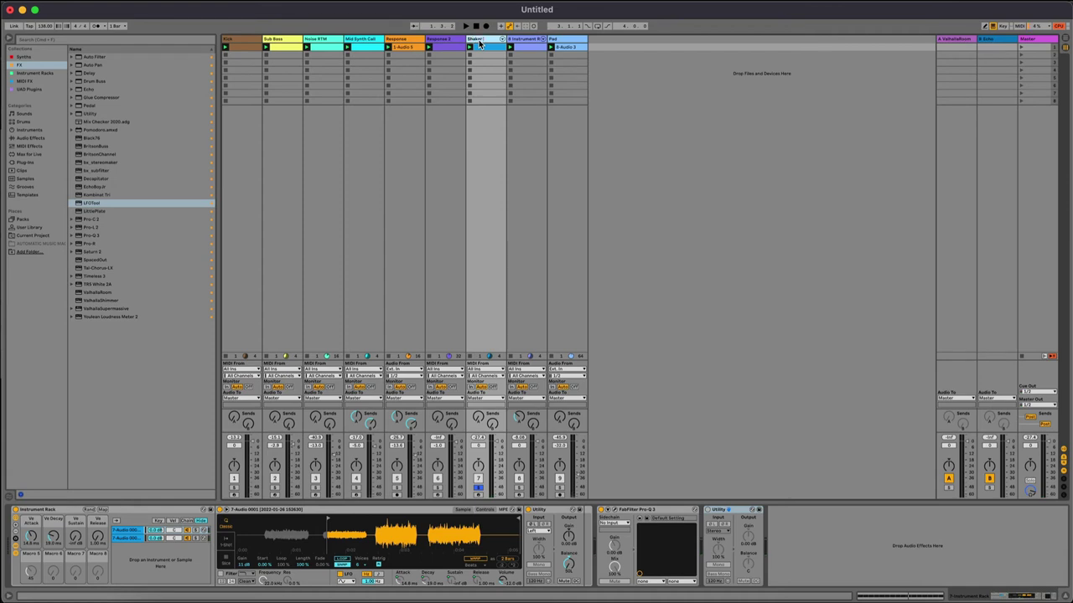
text(haker 1/16)
key(Return)
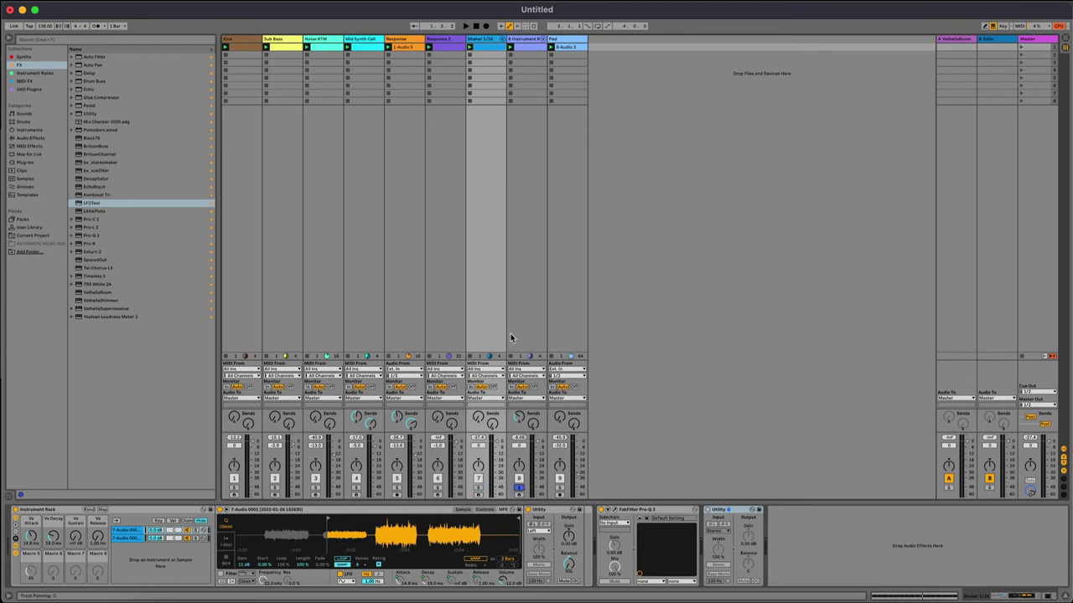
Audition the soloed track 8, rename it Hihat 1/8 and turn its solo off
key(space)
click(521, 41)
key(space)
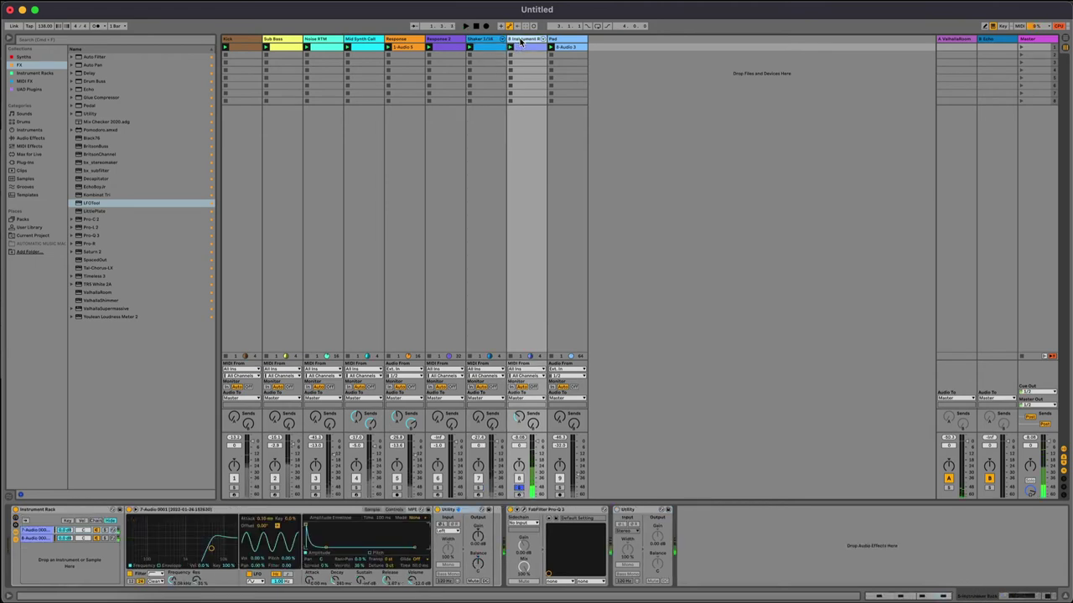
key(super+r)
text(Hiha)
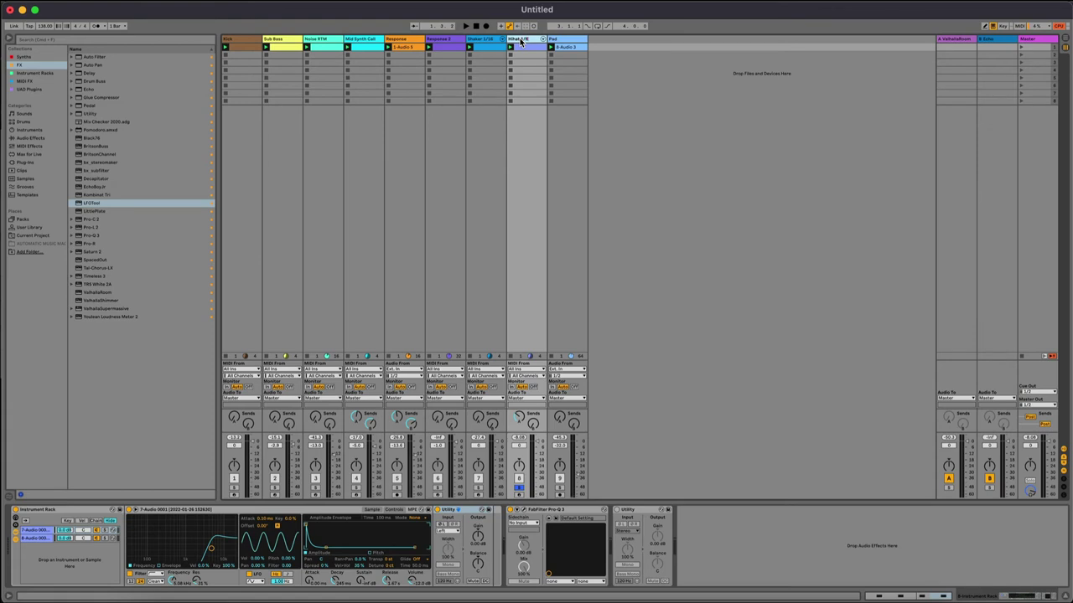
key(Return)
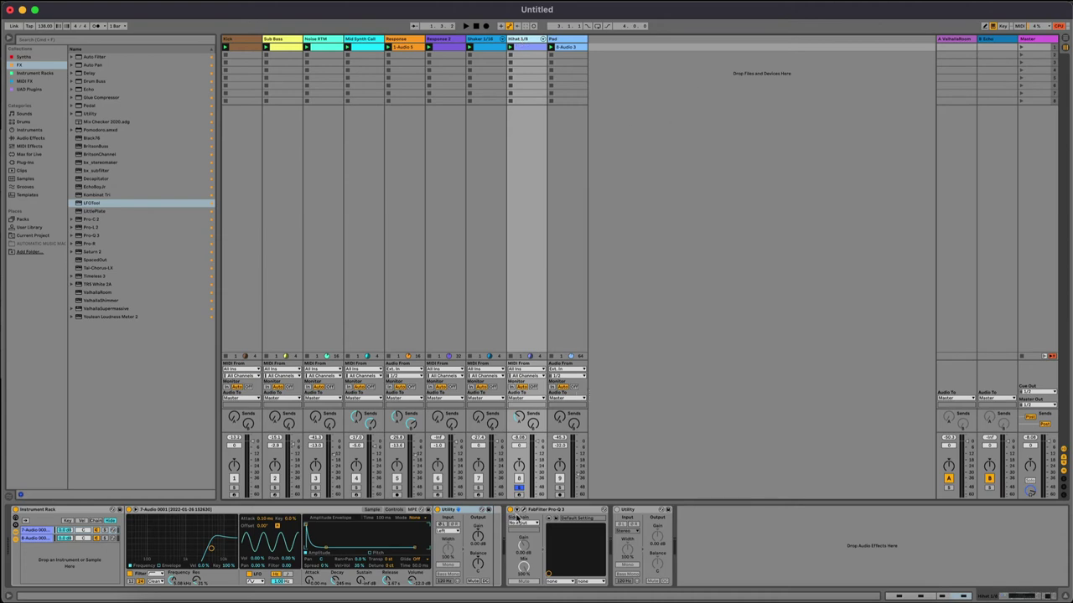
click(520, 486)
Transfer the first-row clips of all tracks from Kick to Pad into the Arrangement and place them at bar 1
click(565, 38)
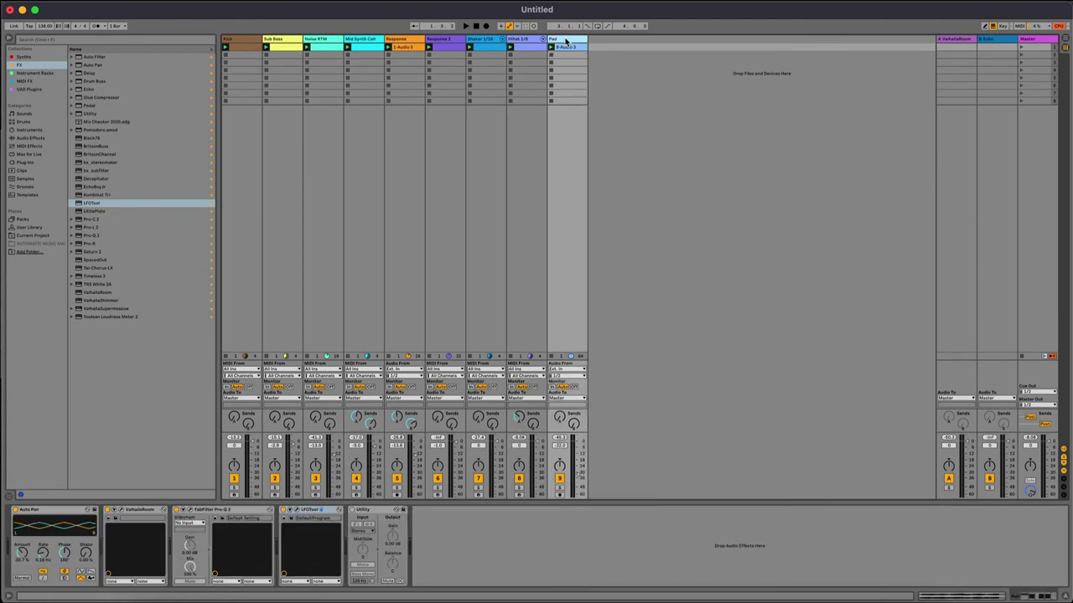
click(238, 40)
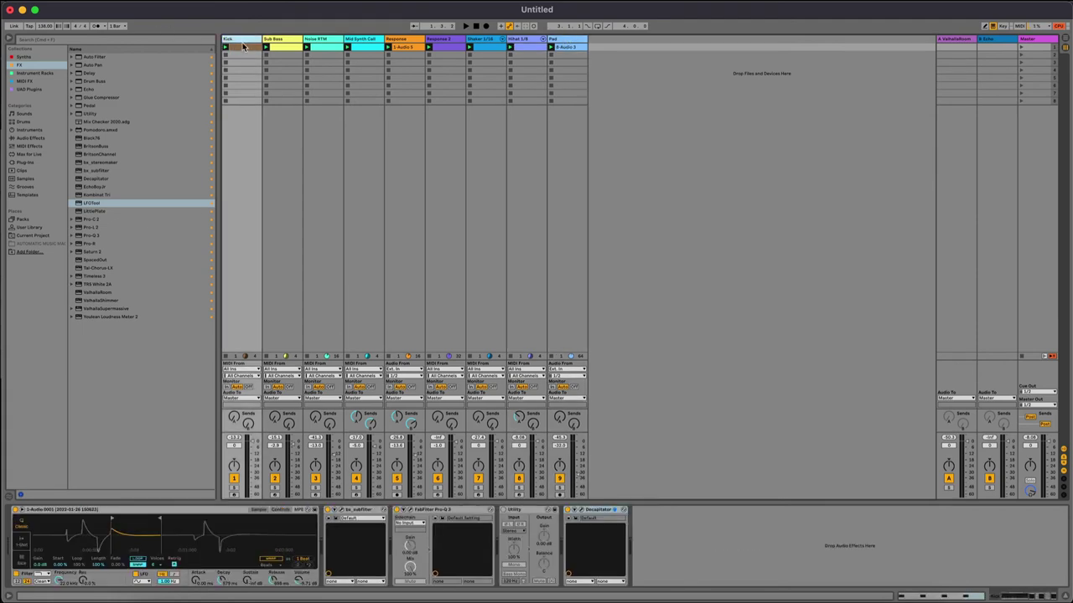
shift+click(577, 40)
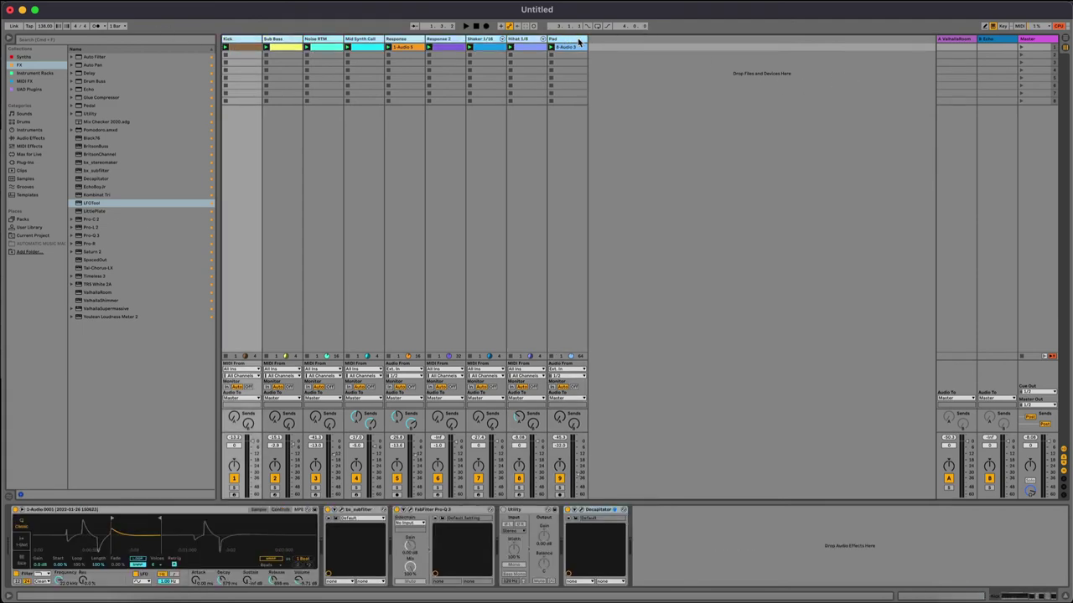
drag(251, 47, 653, 107)
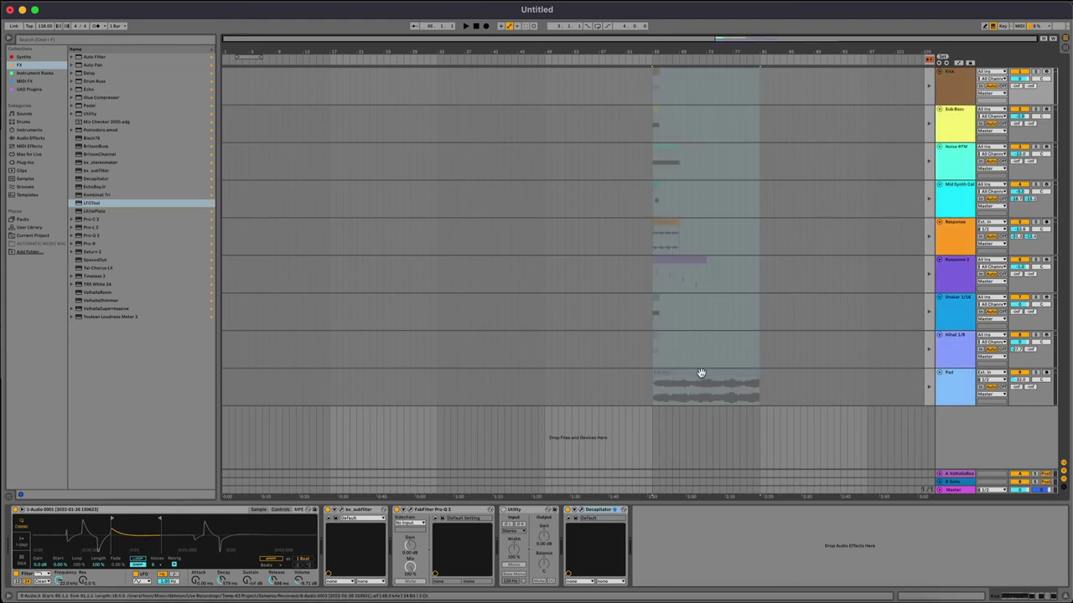
drag(700, 373, 270, 381)
click(370, 387)
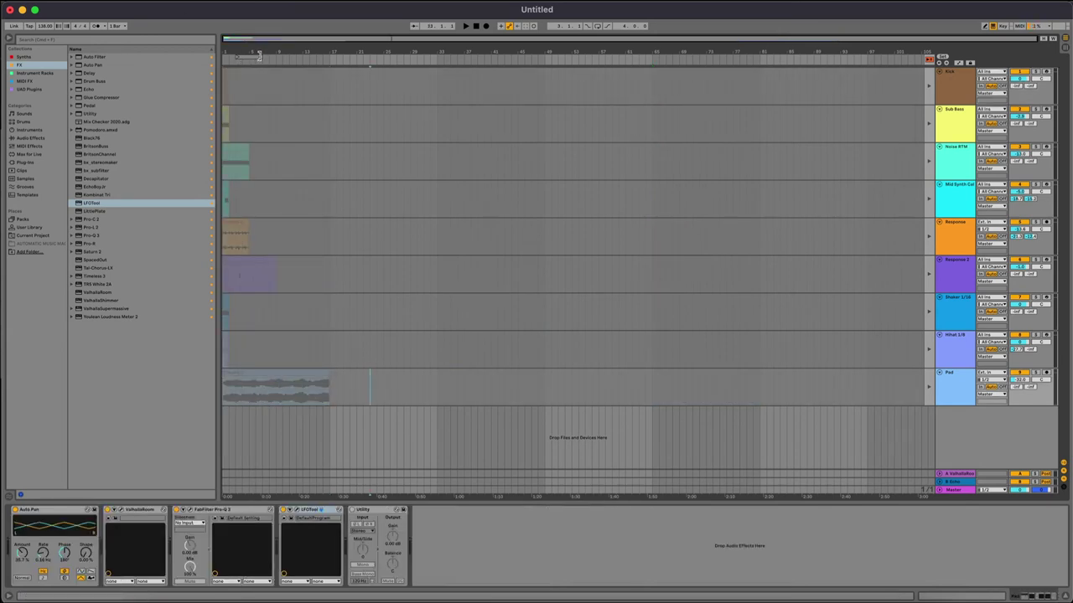
Extend the Arrangement loop from bar 3 to bar 193 and switch all tracks back to Arrangement playback
drag(260, 56, 781, 37)
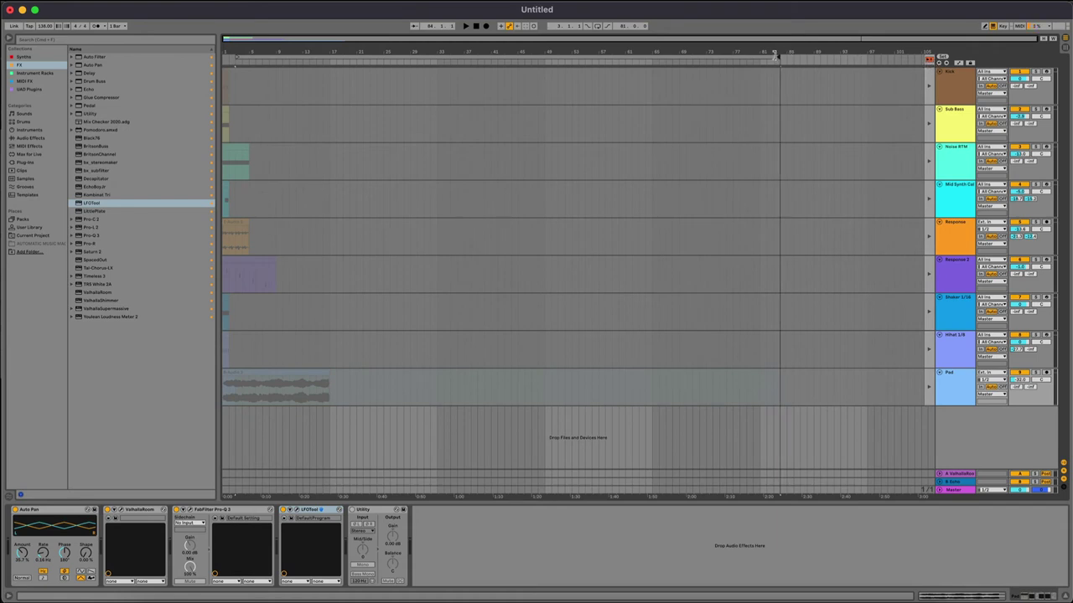
drag(776, 54, 960, 38)
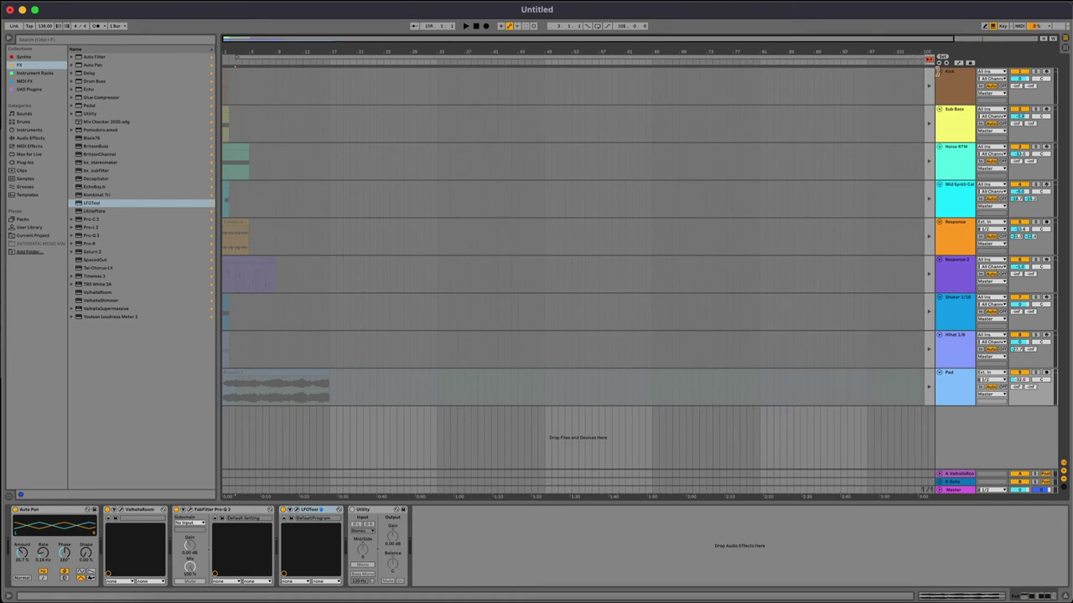
mouse_move(937, 72)
mouse_down()
mouse_move(942, 60)
mouse_move(867, 60)
mouse_move(854, 71)
mouse_up()
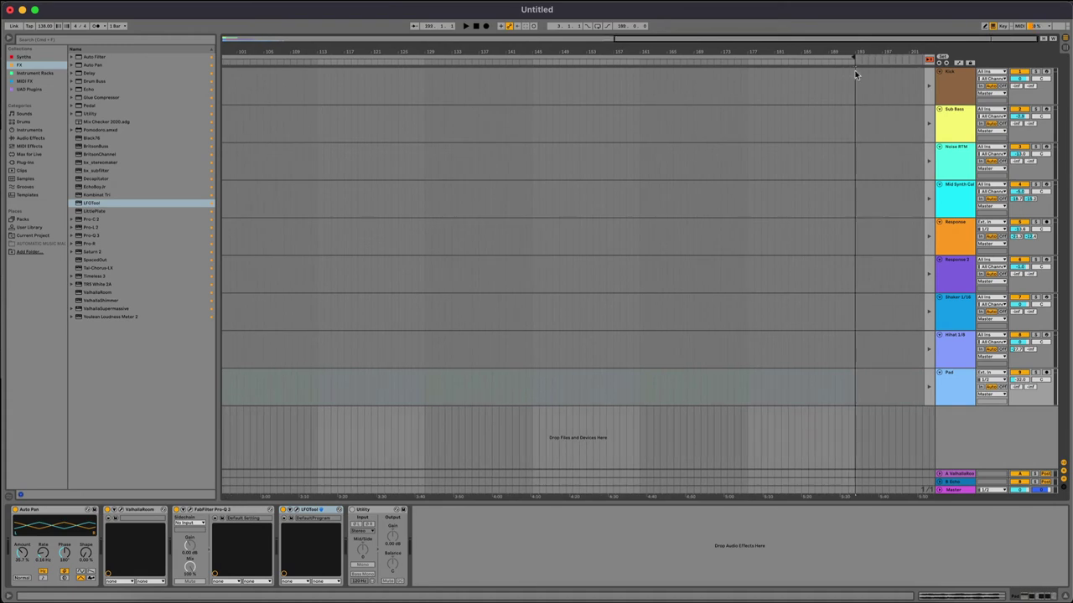
click(928, 60)
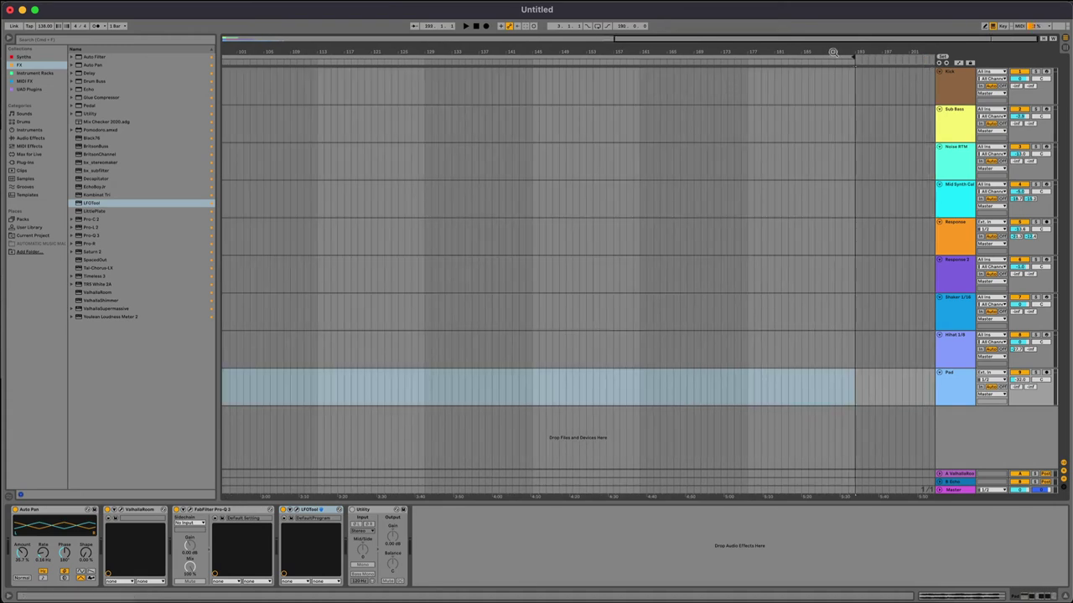
double_click(832, 52)
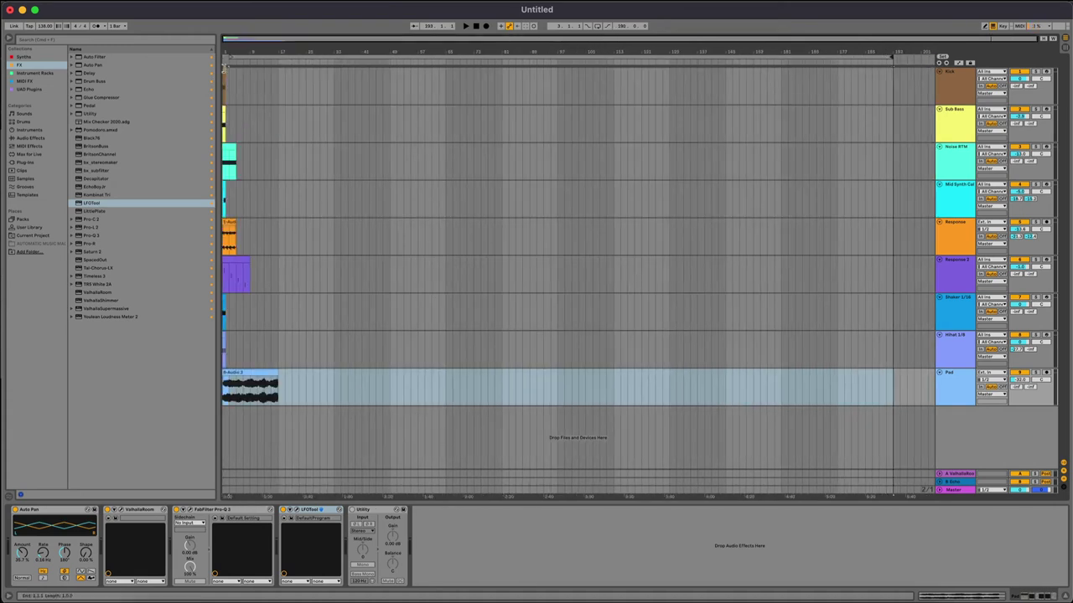
Lengthen the Sub Bass and Kick clips to the loop end at bar 193
click(223, 74)
click(223, 109)
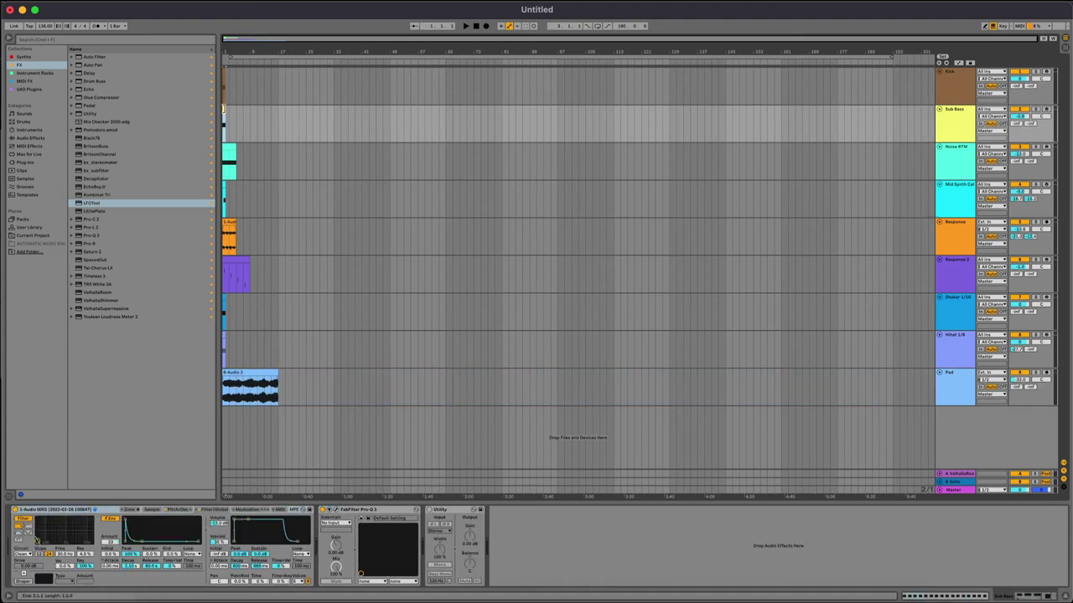
drag(224, 109, 893, 105)
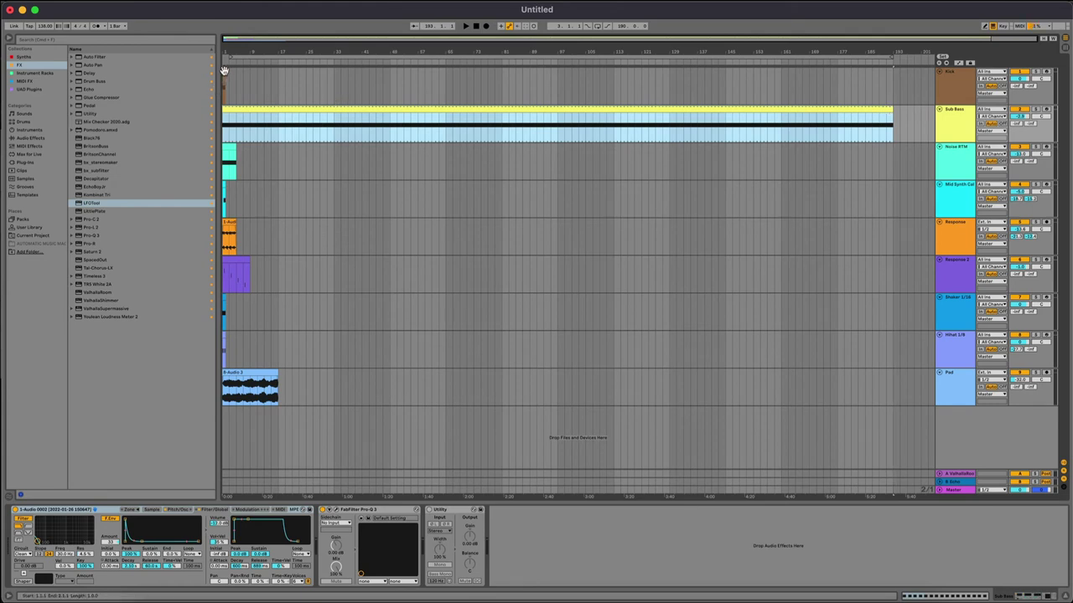
drag(224, 73, 880, 74)
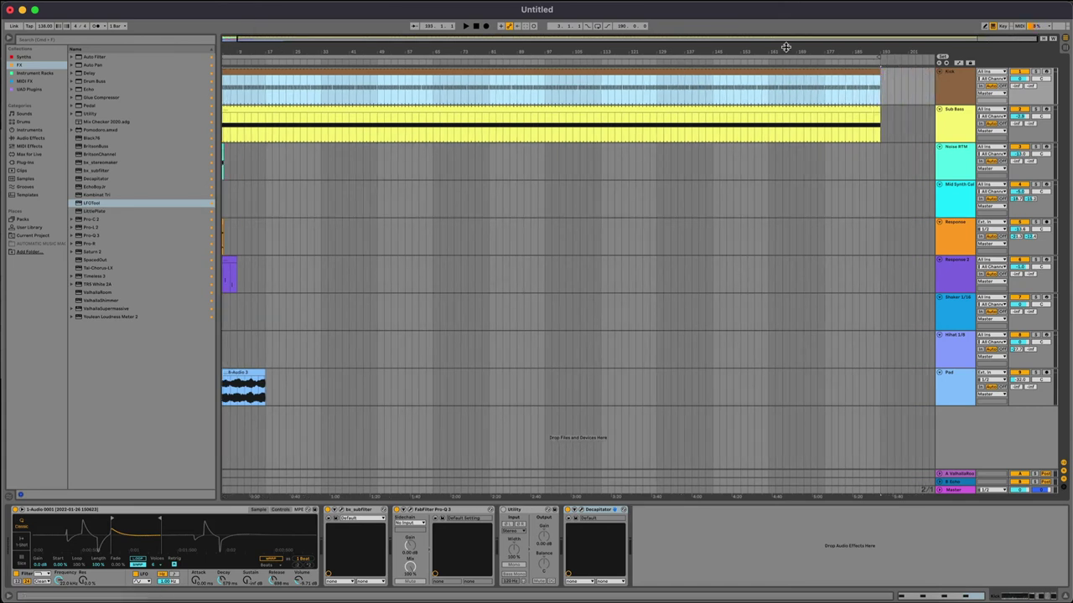
drag(789, 49, 792, 48)
Lengthen the Noise RTM, Mid Synth Call and Response clips to the loop end at bar 193
drag(233, 148, 881, 112)
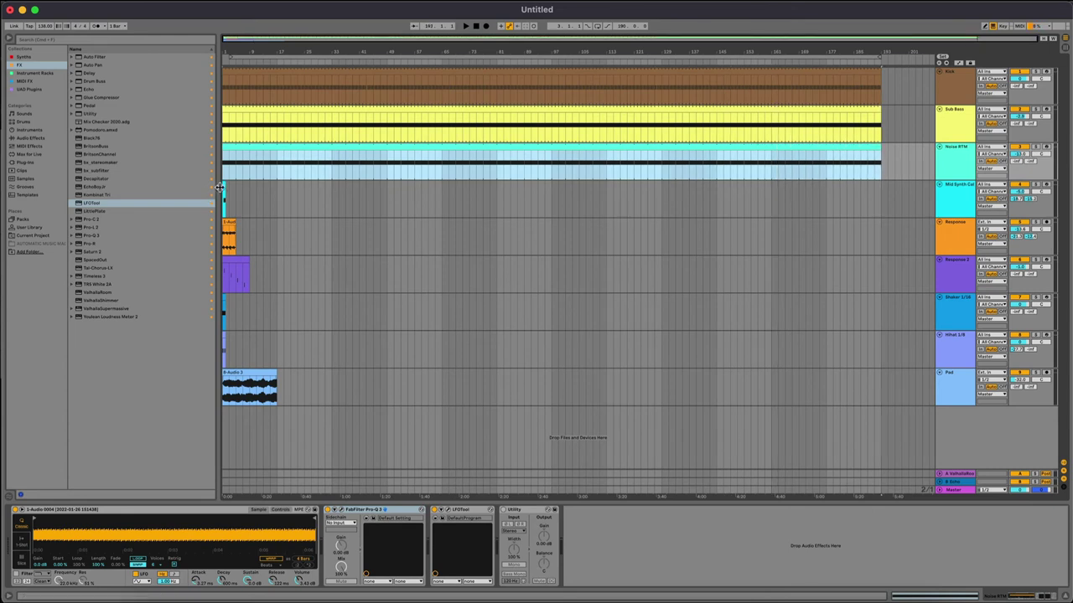
drag(224, 186, 877, 184)
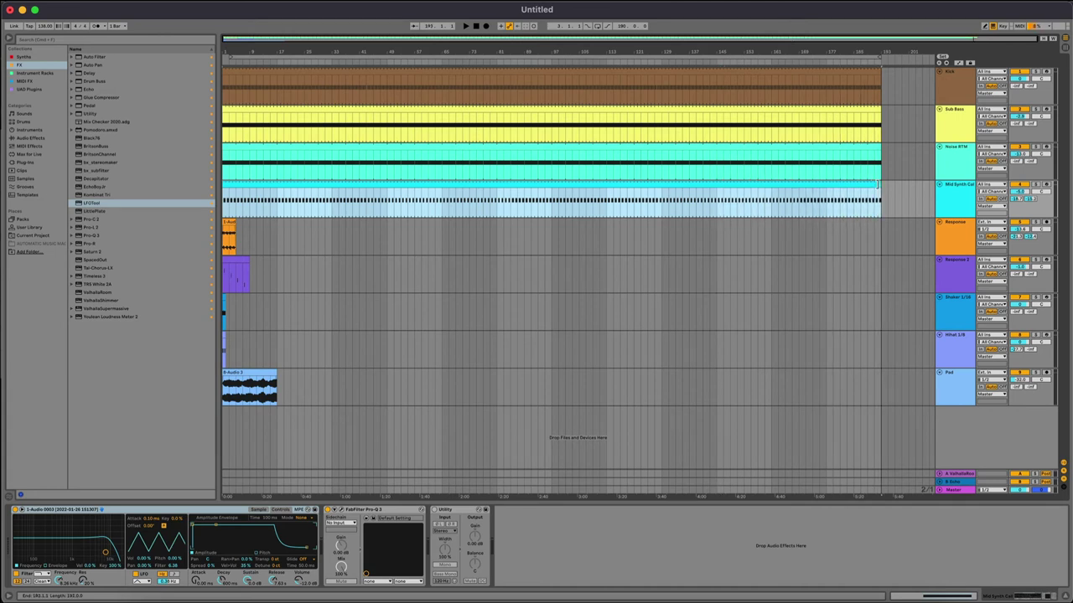
click(225, 235)
drag(236, 228, 881, 152)
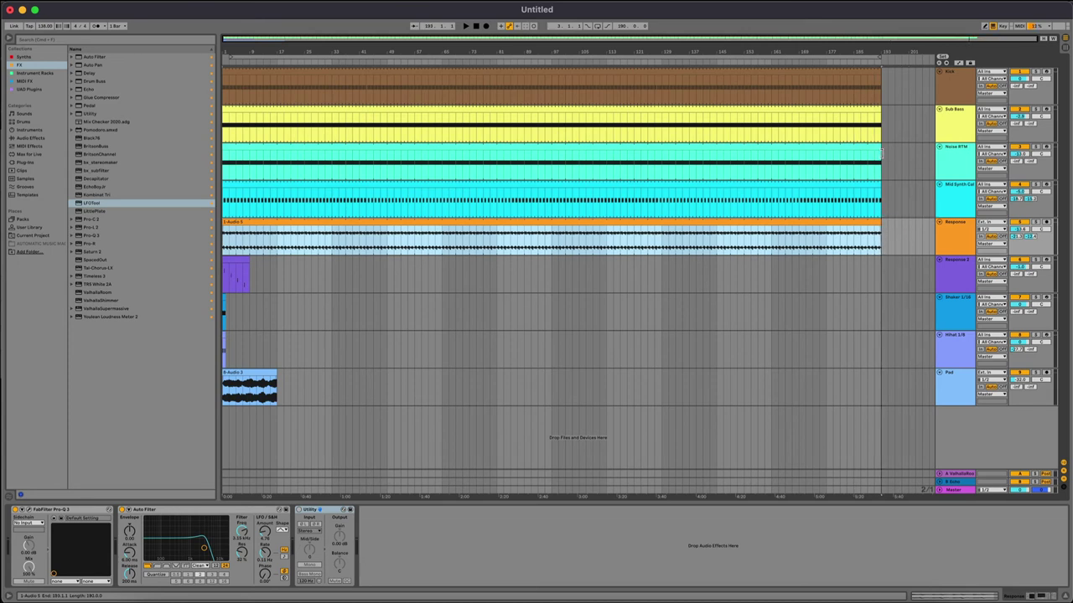
Lengthen the Response 2, Shaker 1/16, Hihat 1/8 and Pad clips to the loop end at bar 193
click(238, 266)
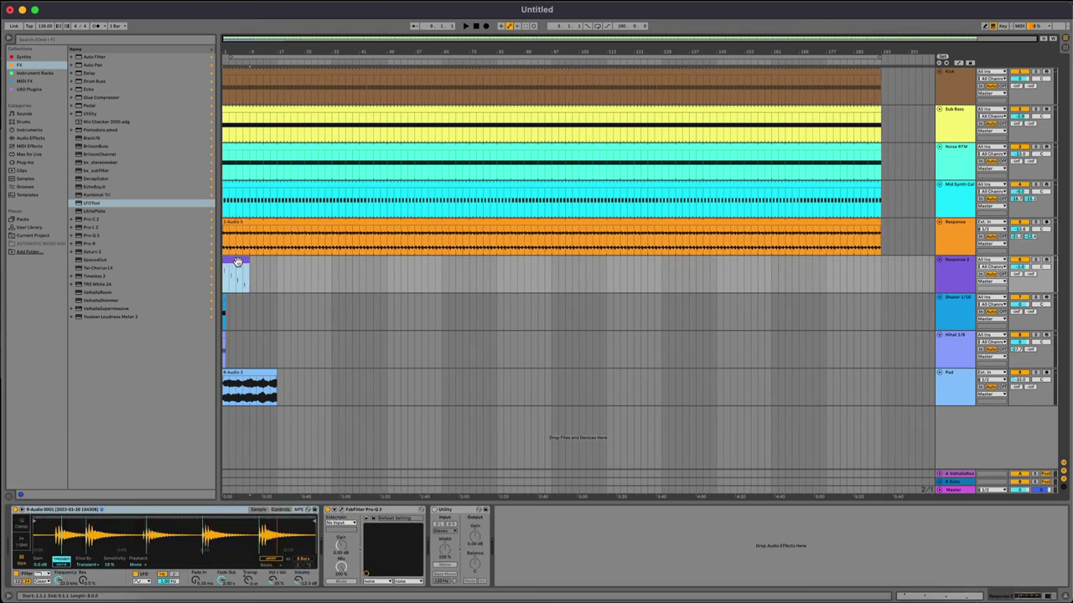
drag(249, 266, 880, 267)
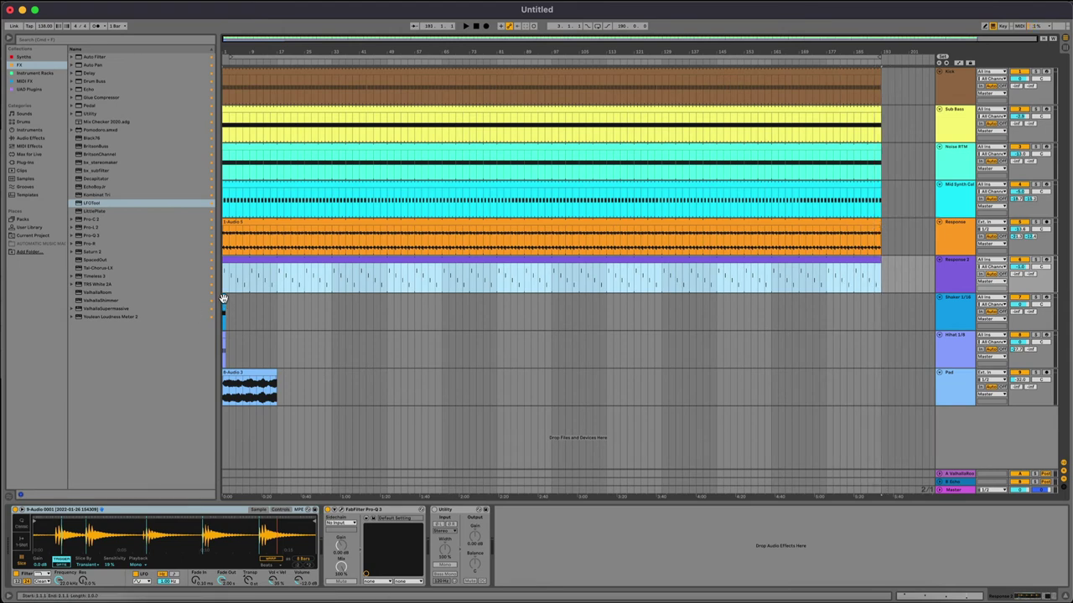
drag(225, 302, 880, 269)
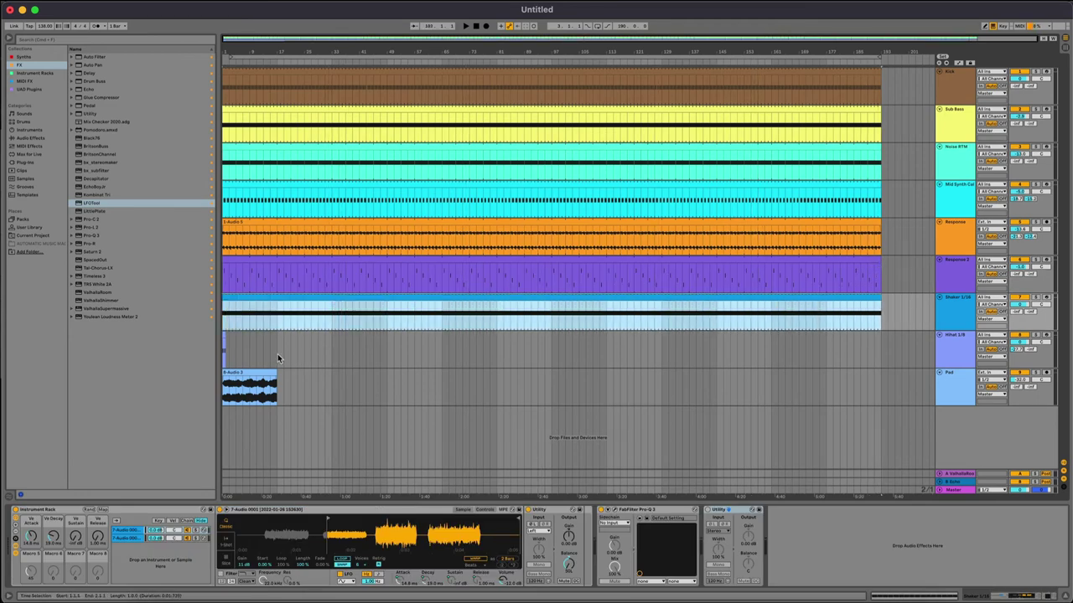
click(223, 339)
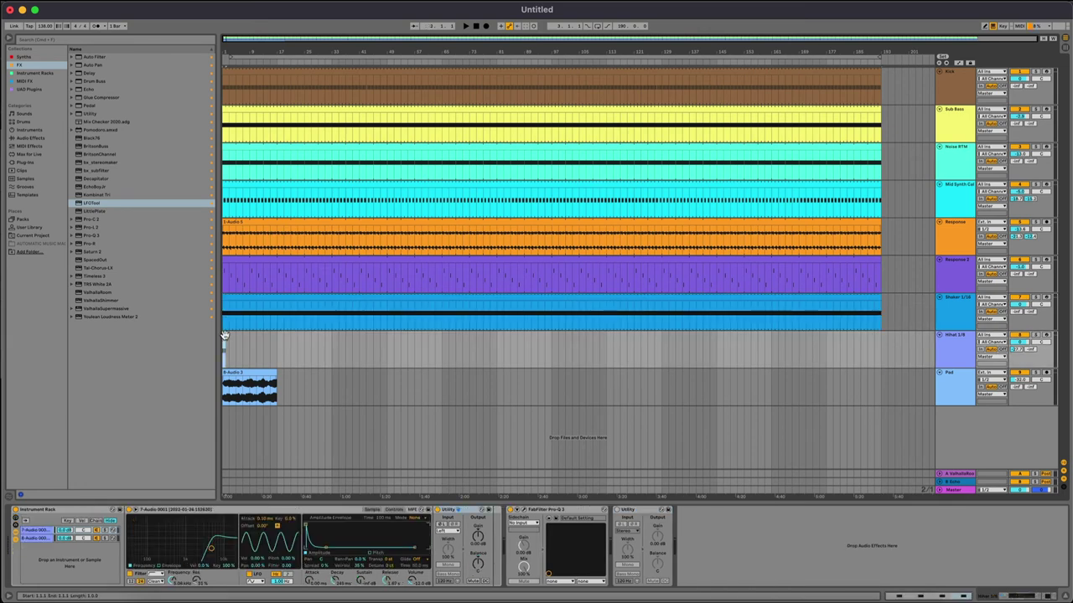
click(227, 344)
drag(225, 333, 878, 325)
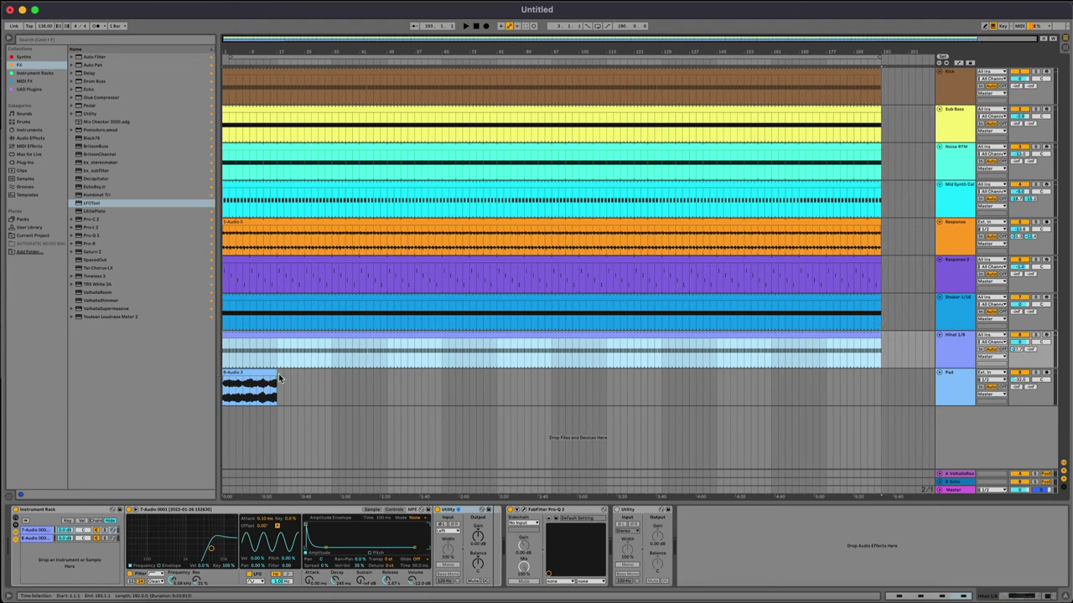
drag(277, 375, 881, 357)
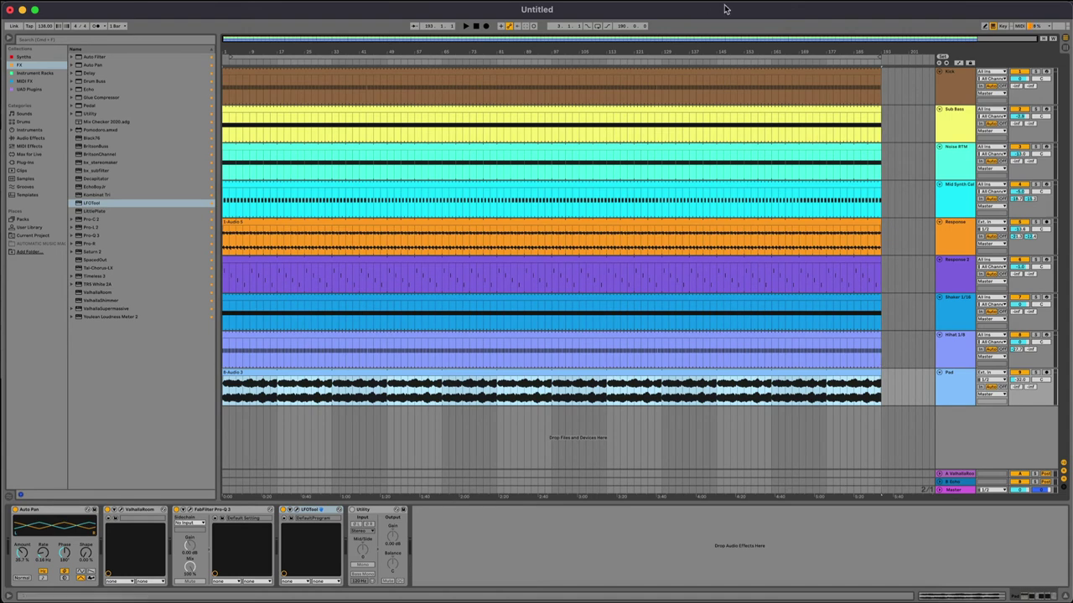
Group the Kick and Sub Bass tracks, and give the group a dark brown colour and the name K+S
click(943, 74)
click(954, 126)
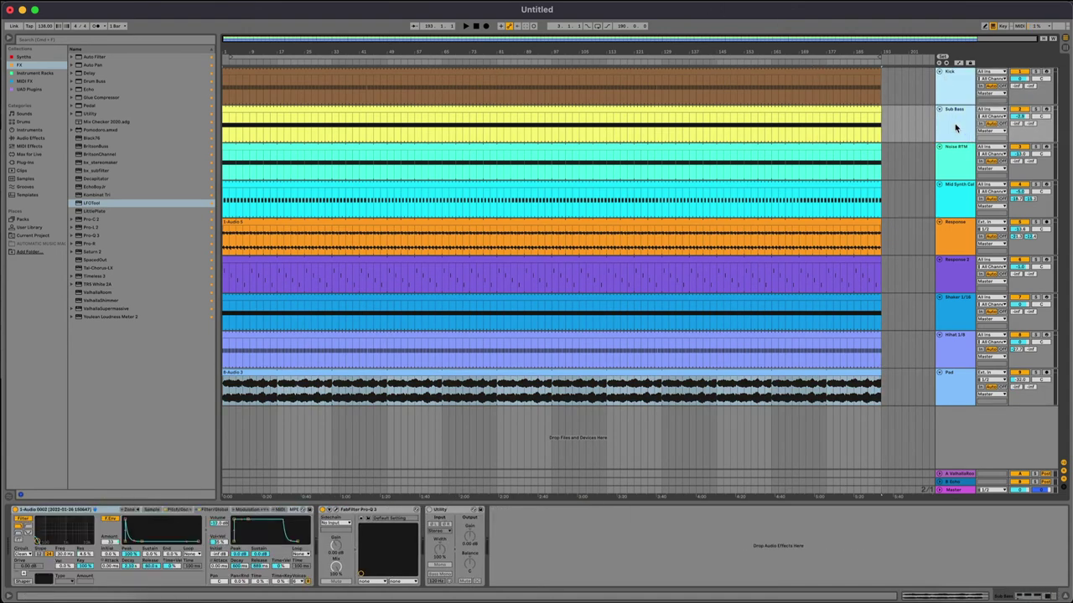
key(super+g)
right_click(950, 87)
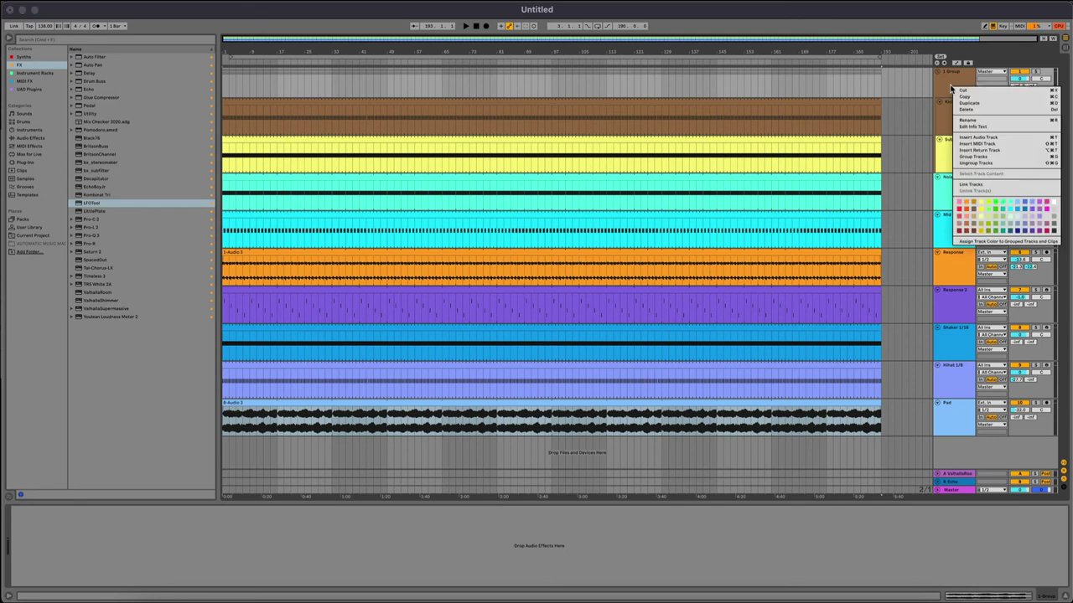
click(968, 241)
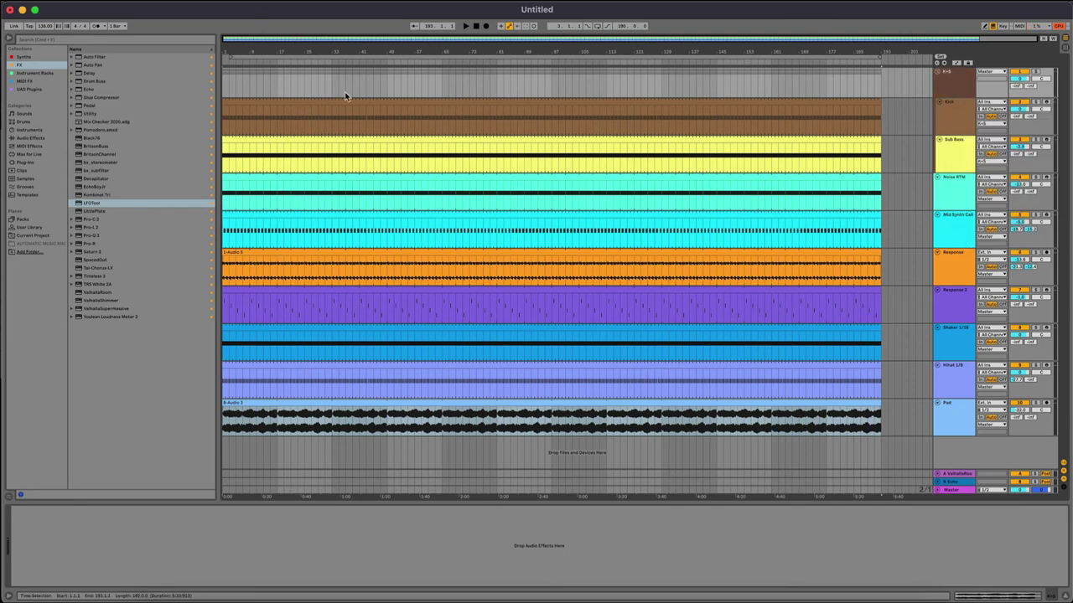
Move the loop start to bar 1, and colour bars 73 to 81 of the Kick and Sub Bass clips white
click(227, 57)
drag(469, 88, 496, 152)
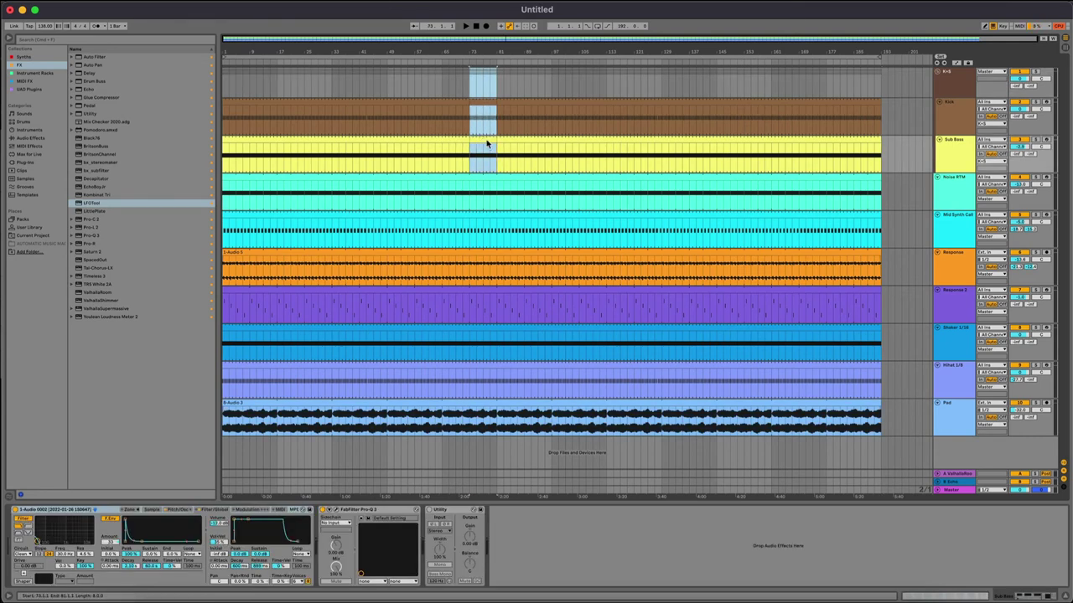
right_click(489, 144)
click(579, 259)
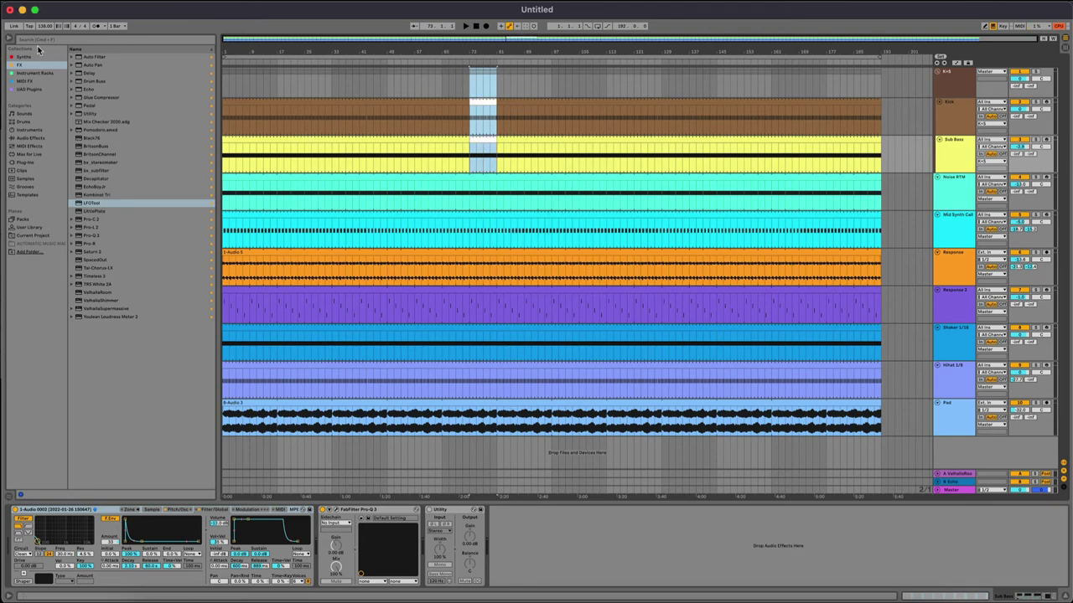
Add an upgraded Auto Filter to the K+S group, set it to high-pass at about 200 Hz and audition from bar 73
drag(90, 58, 485, 87)
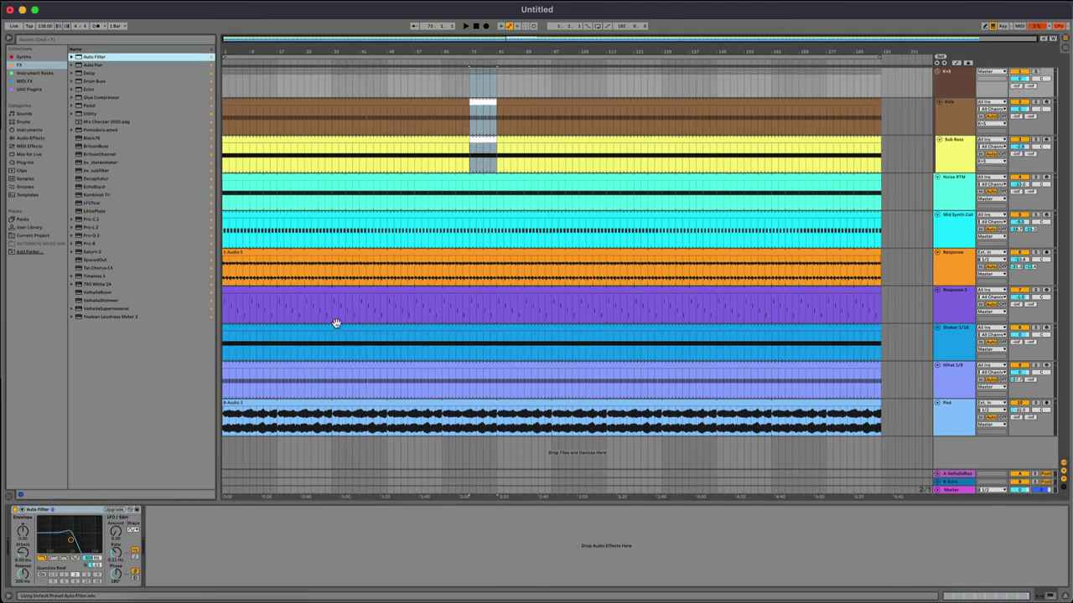
click(112, 510)
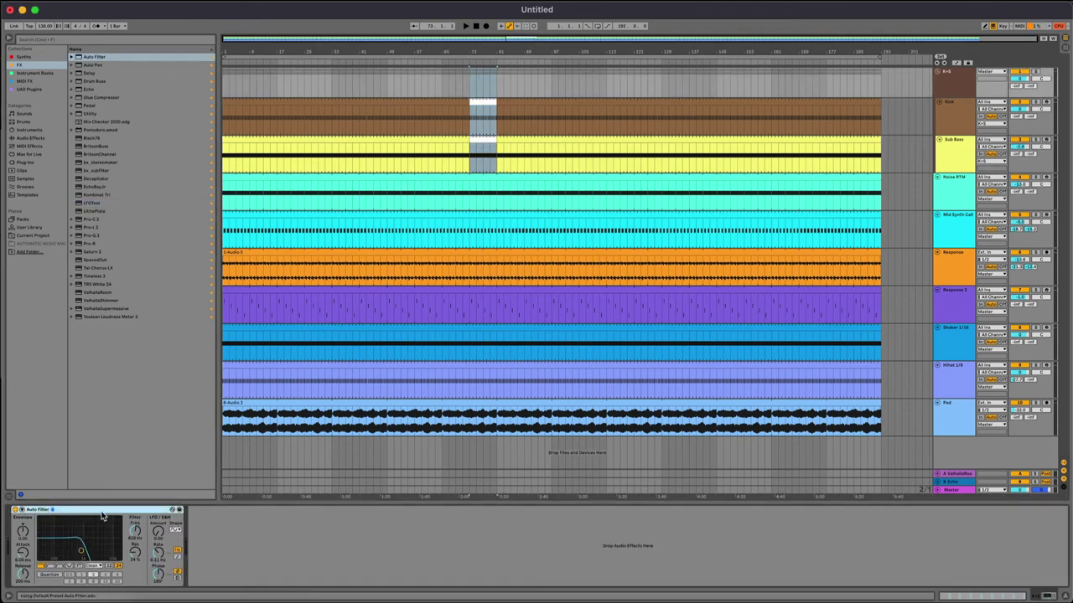
click(50, 568)
drag(134, 531, 134, 538)
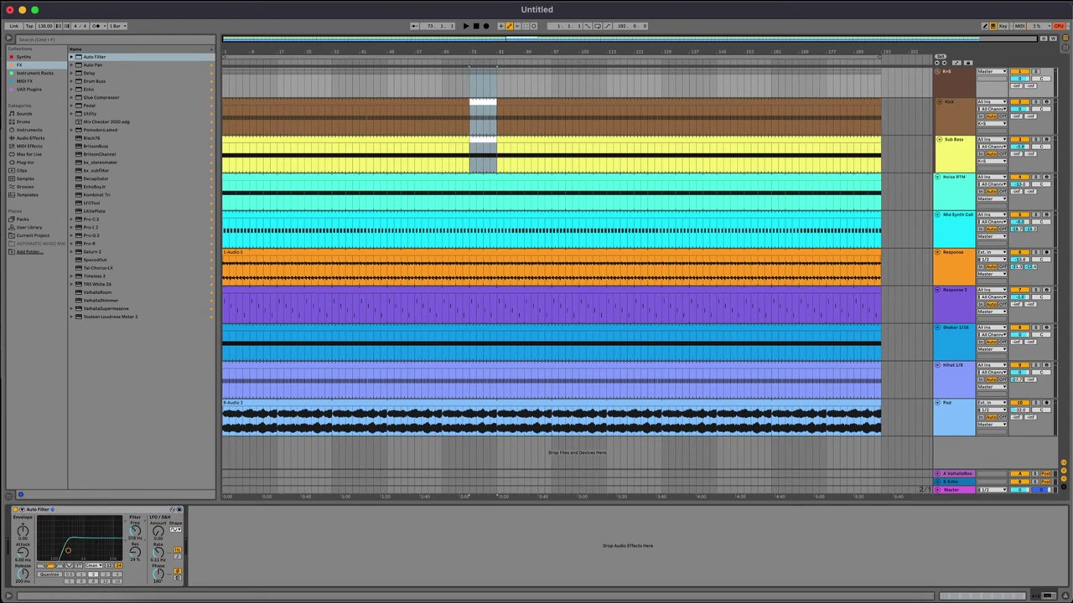
key(space)
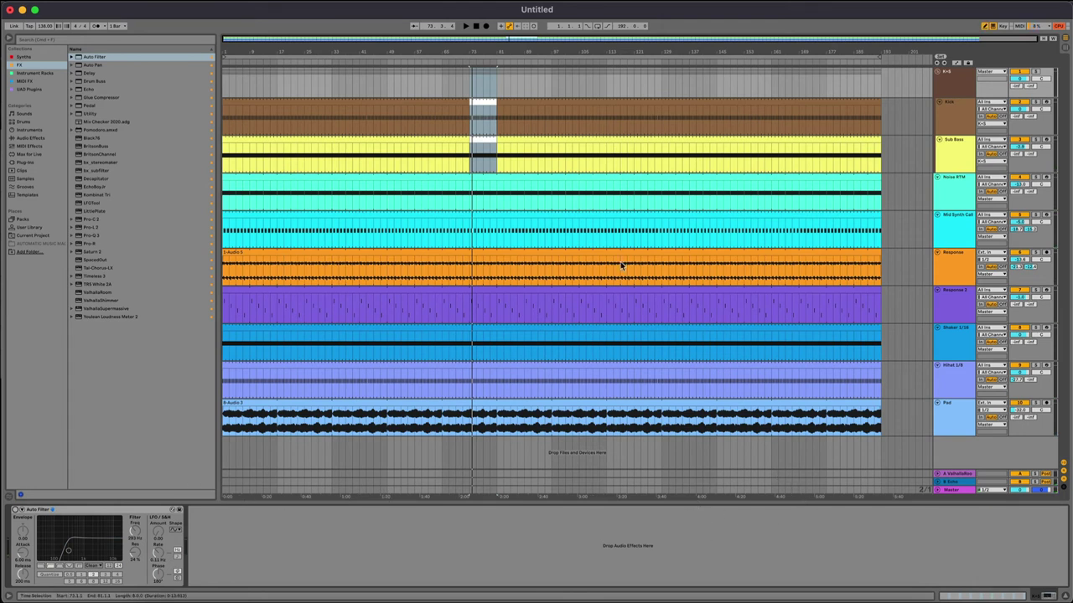
click(472, 85)
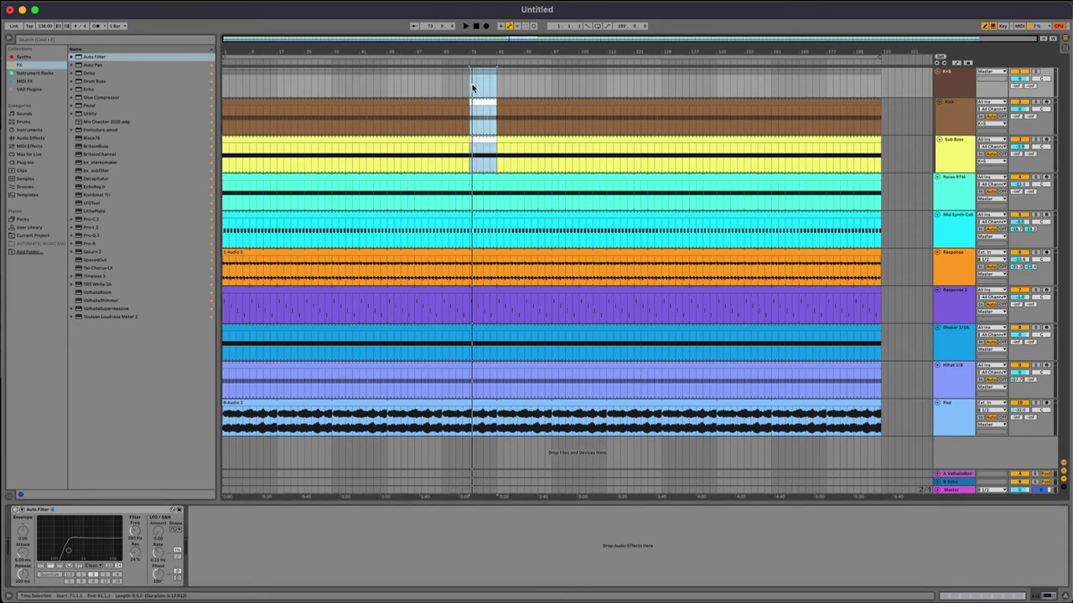
Turn off the K+S Auto Filter, automate its Device On to enable only from bar 73 to 81, and audition the transition
click(471, 85)
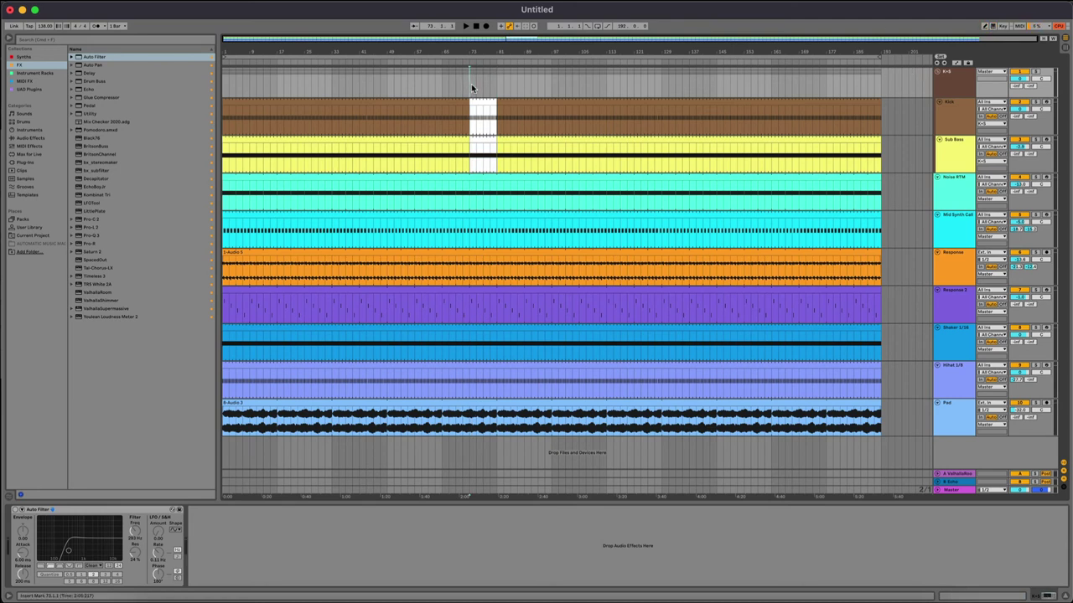
click(17, 512)
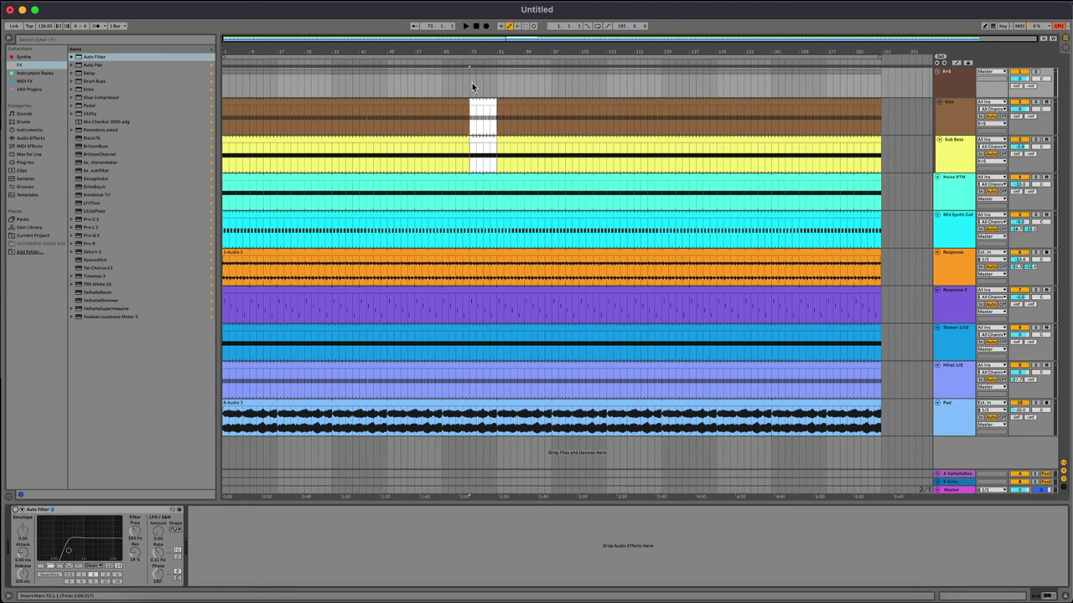
key(a)
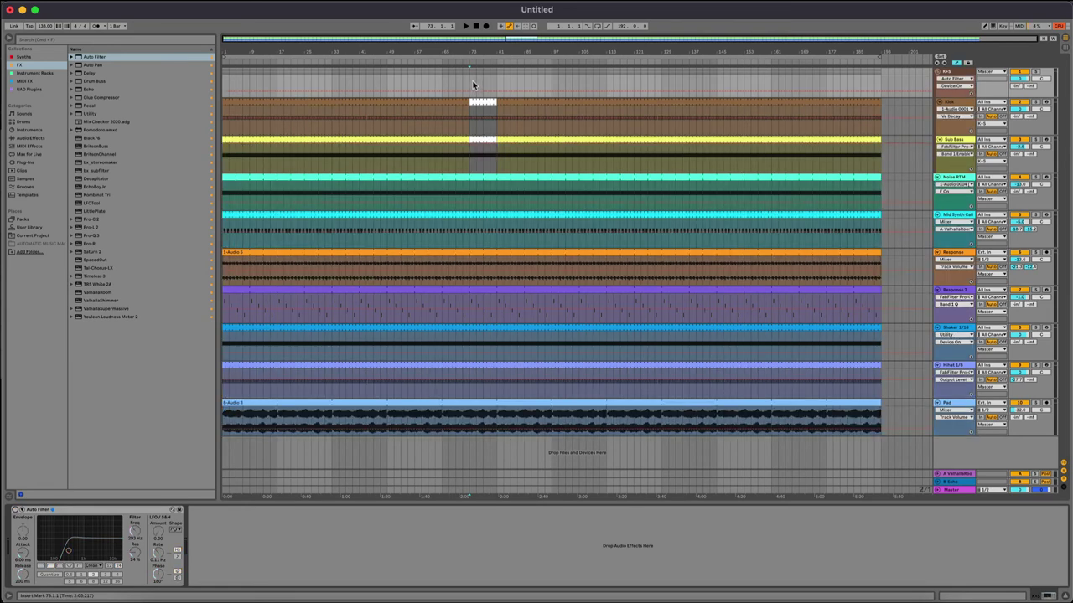
click(475, 77)
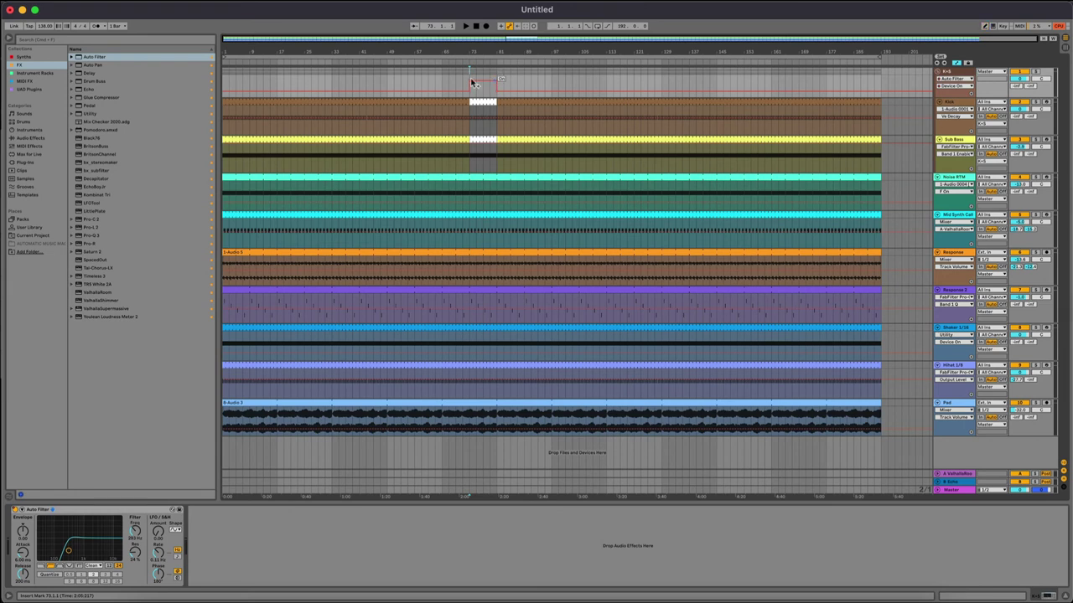
click(464, 74)
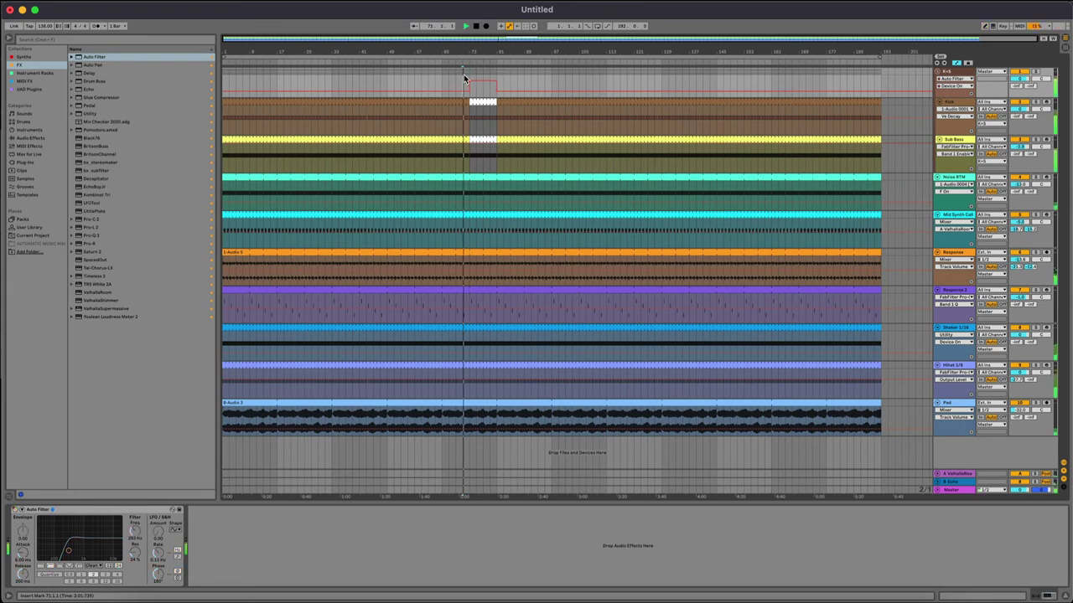
click(514, 73)
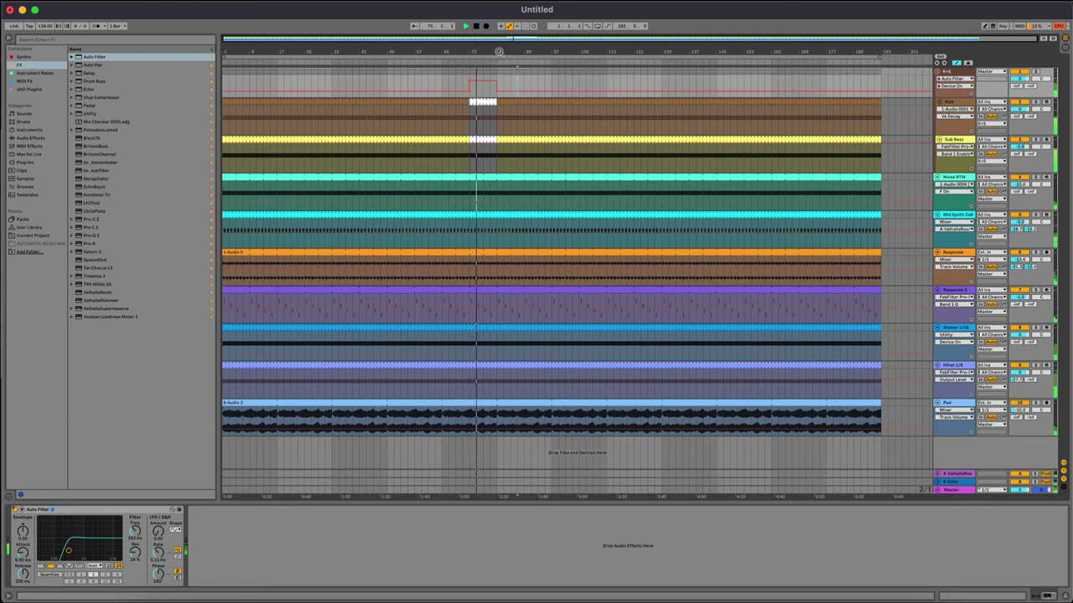
Shorten the white Kick and Sub Bass clips that start at bar 73 so both end at bar 79
scroll(498, 88, up, 2)
click(494, 139)
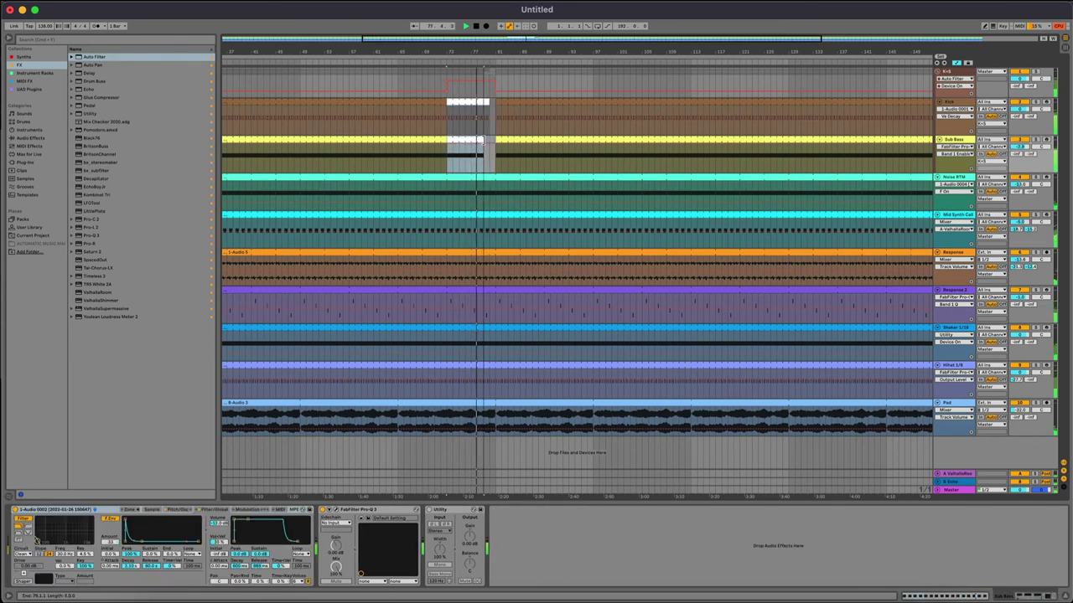
click(483, 104)
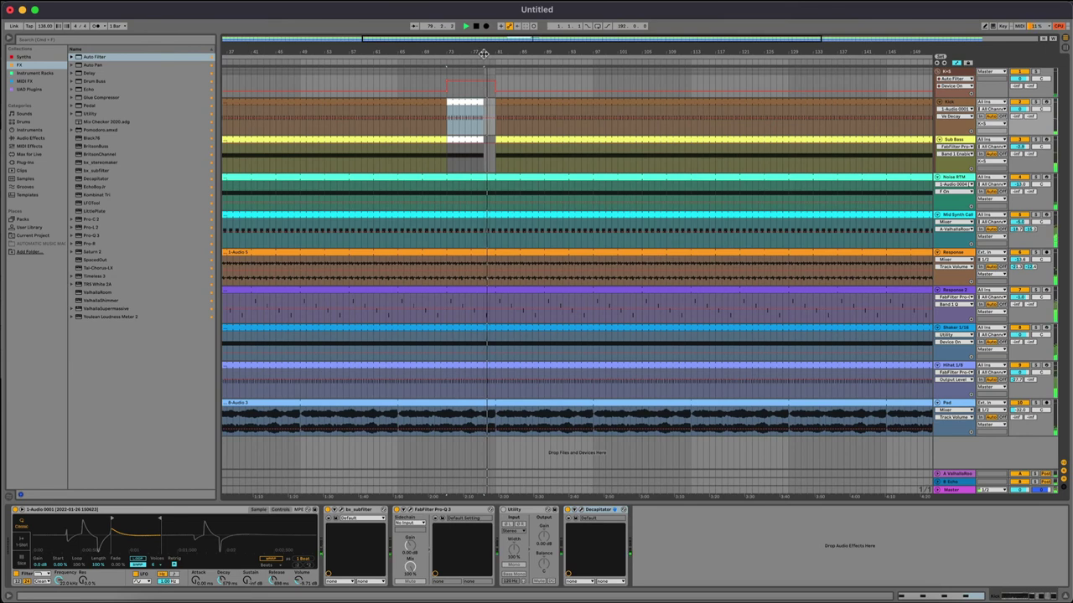
drag(485, 54, 485, 25)
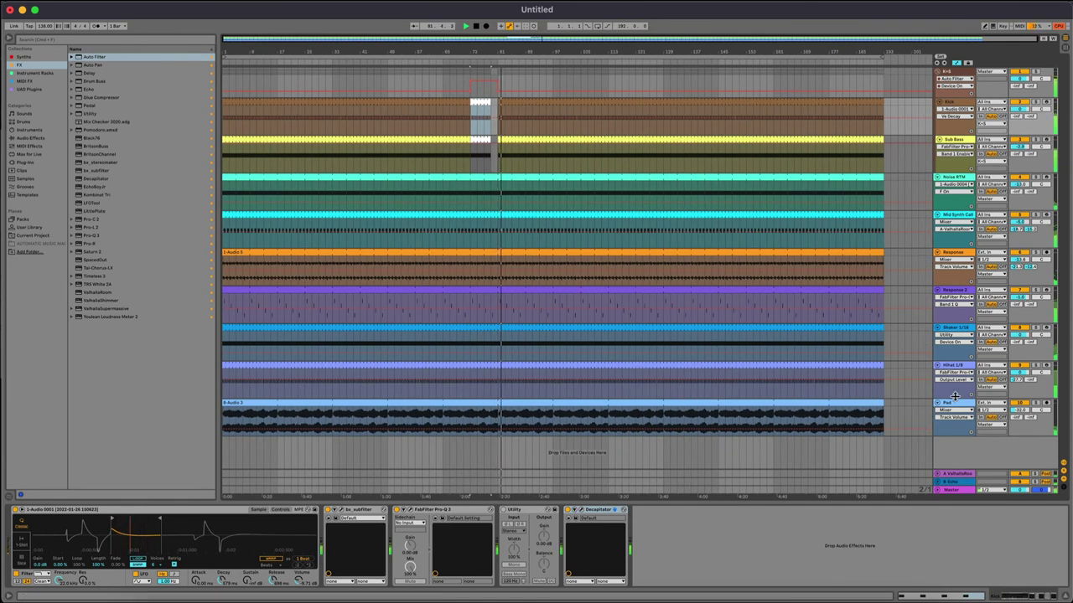
Delete the one-bar section of the Kick clip from bar 32 to 33 and audition the gap
click(382, 81)
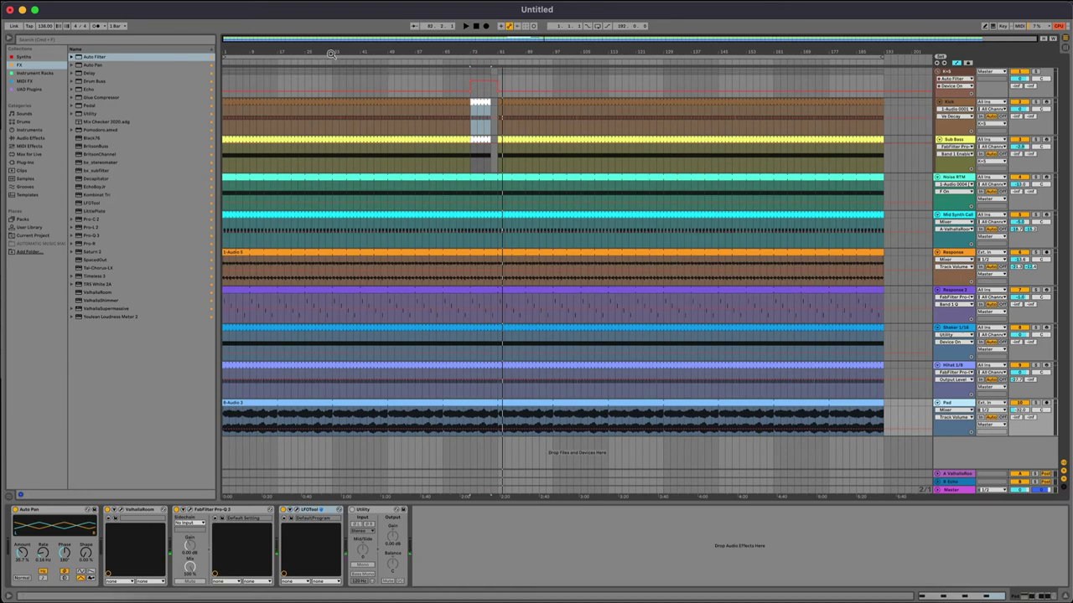
scroll(329, 67, up, 3)
drag(330, 80, 335, 118)
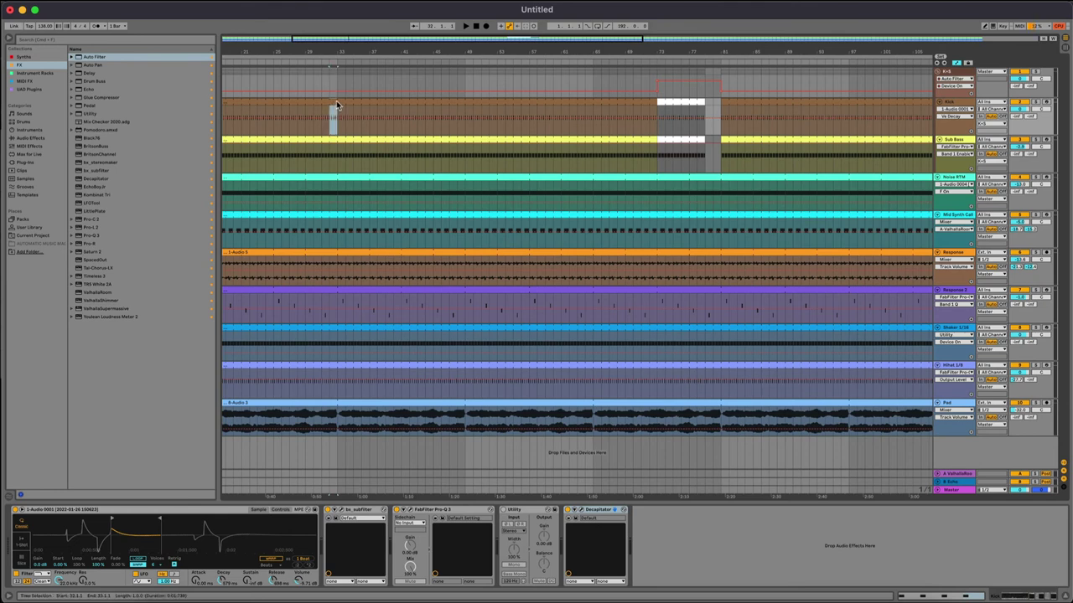
key(space)
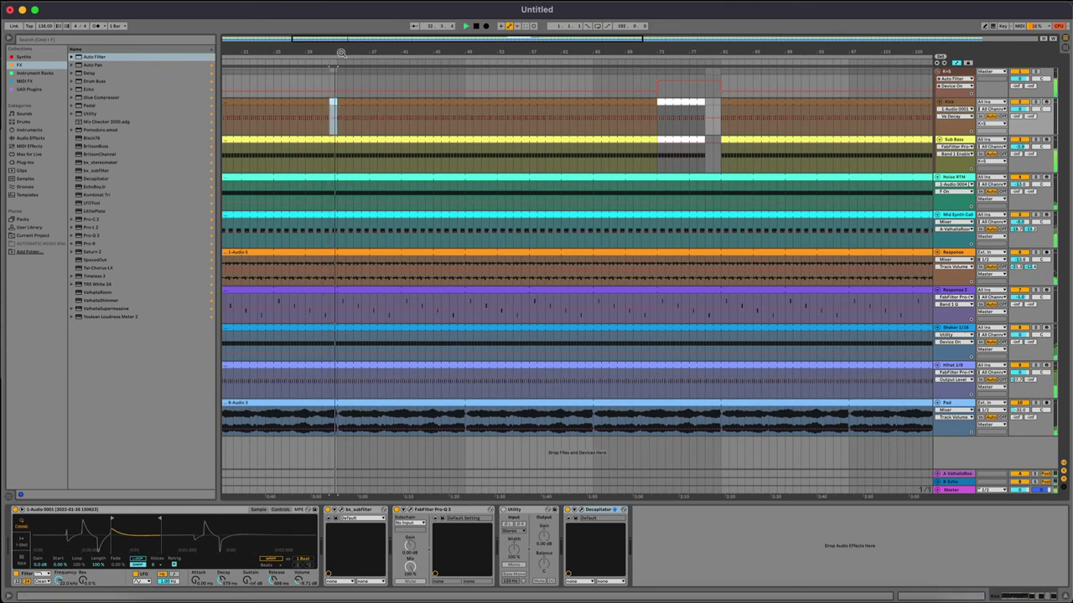
drag(340, 53, 334, 42)
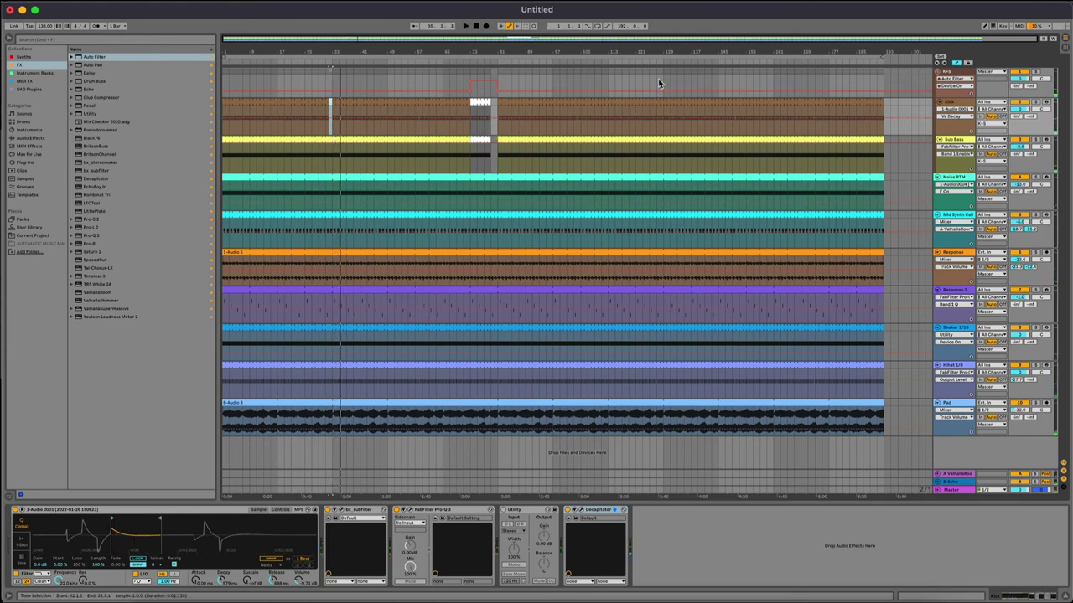
Colour bars 127 to 129 of the Kick and Sub Bass clips white, and shorten both tracks to end at bar 189
drag(659, 78, 661, 143)
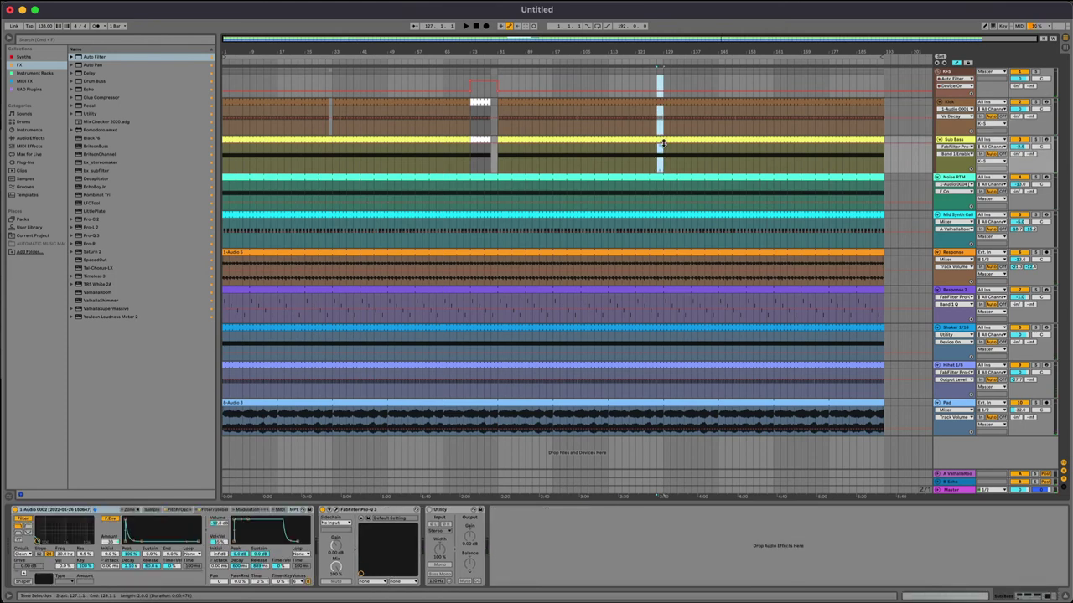
click(661, 142)
right_click(660, 140)
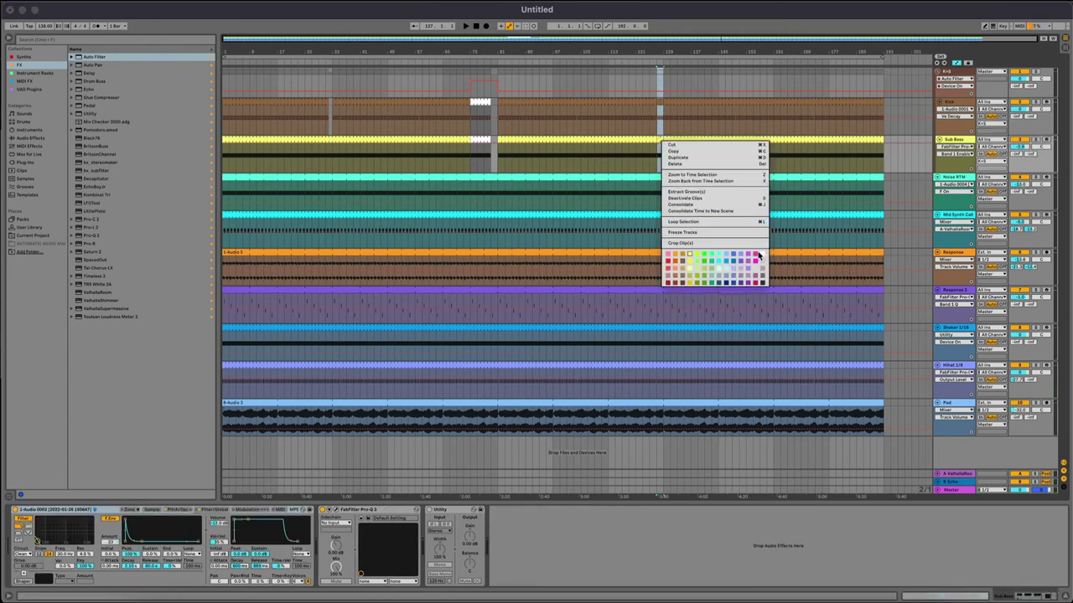
click(762, 254)
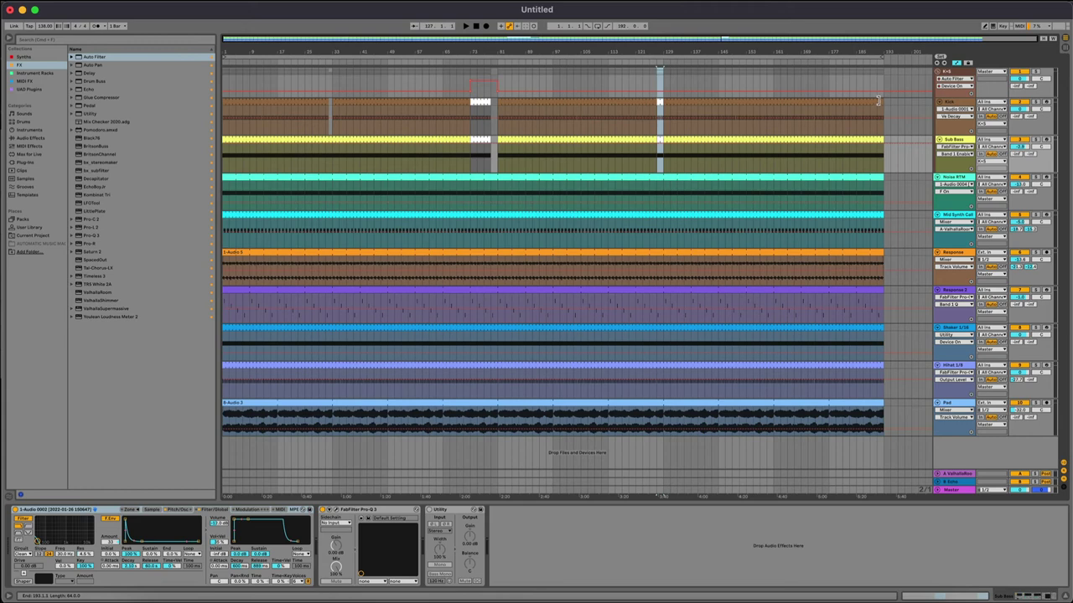
drag(879, 100, 873, 101)
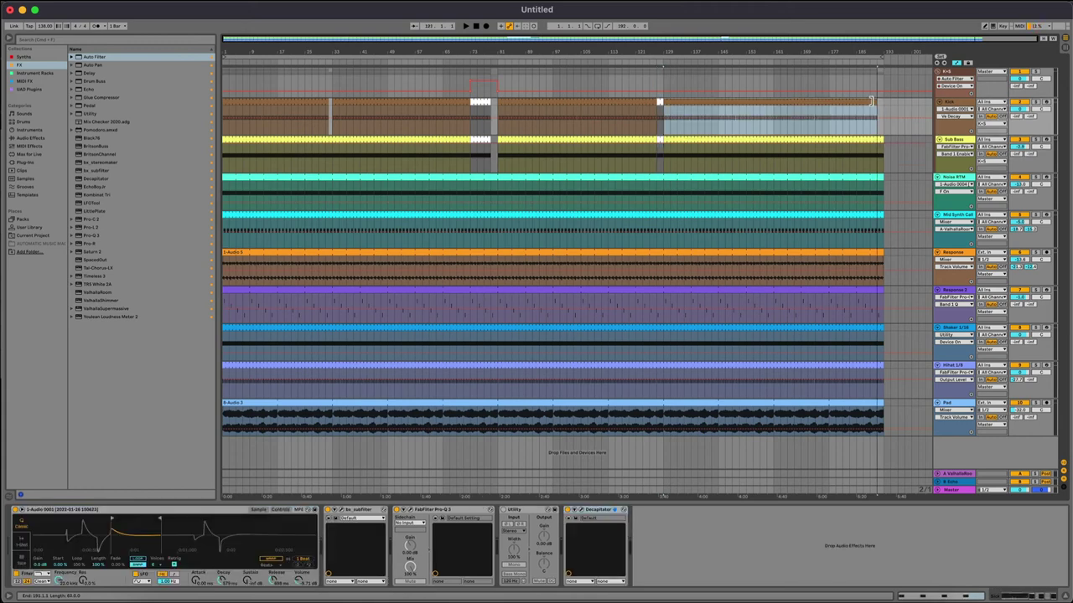
drag(881, 138, 871, 137)
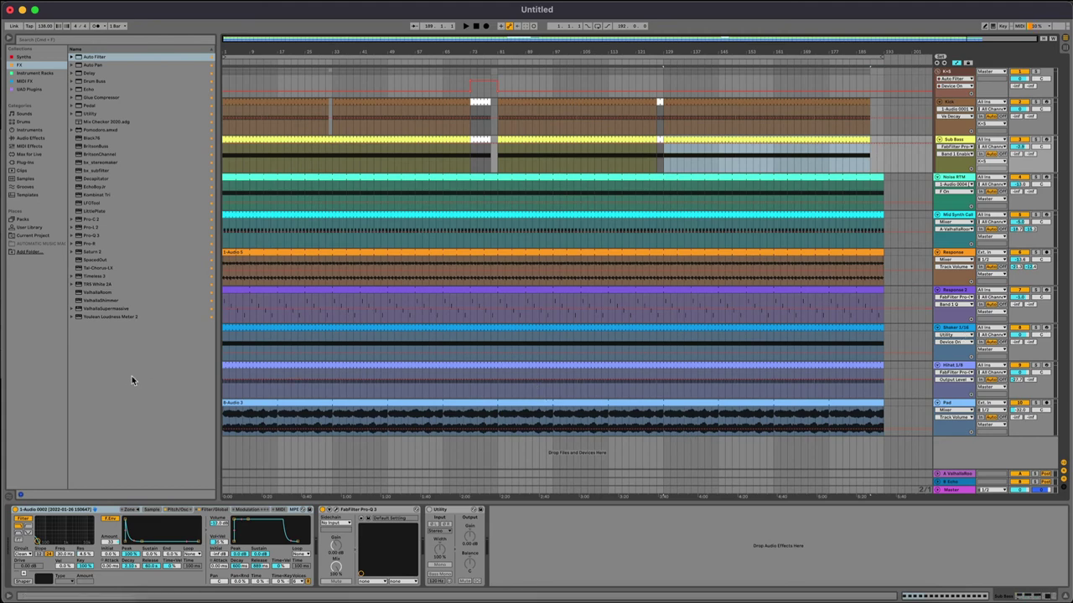
Delete bars 1 to 17, 81 to 97 and 129 to 137 from the Hihat 1/8 track, and end its last clip at bar 185
drag(276, 373, 221, 374)
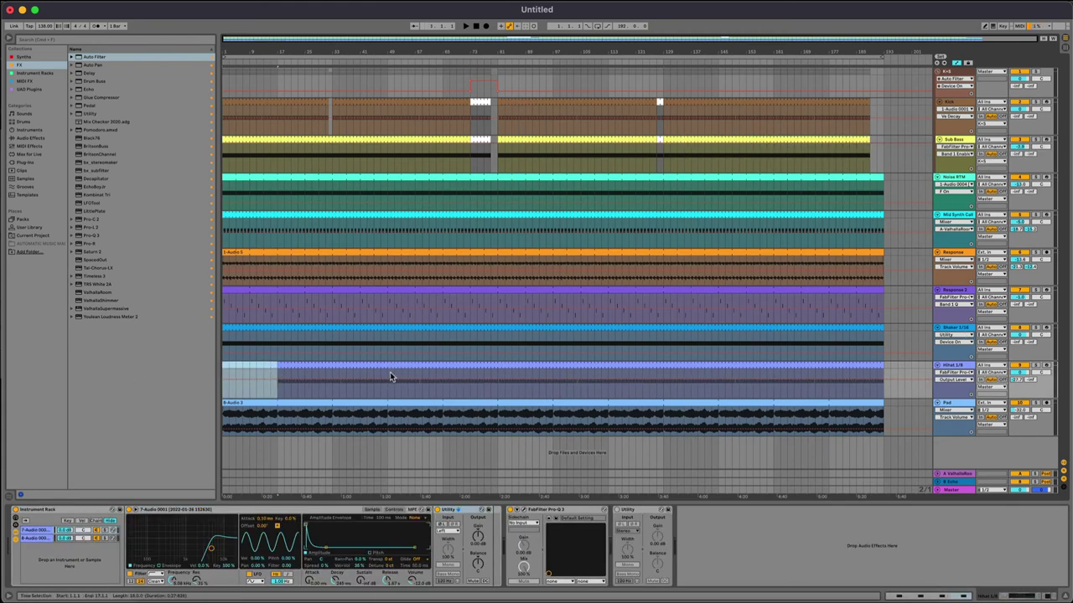
click(499, 373)
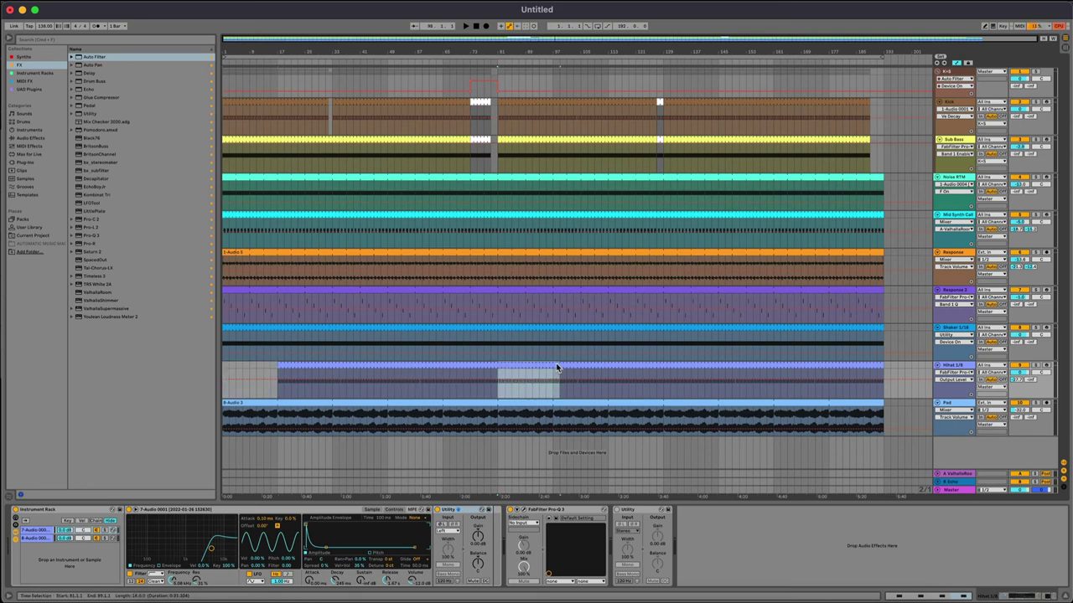
drag(553, 367, 553, 363)
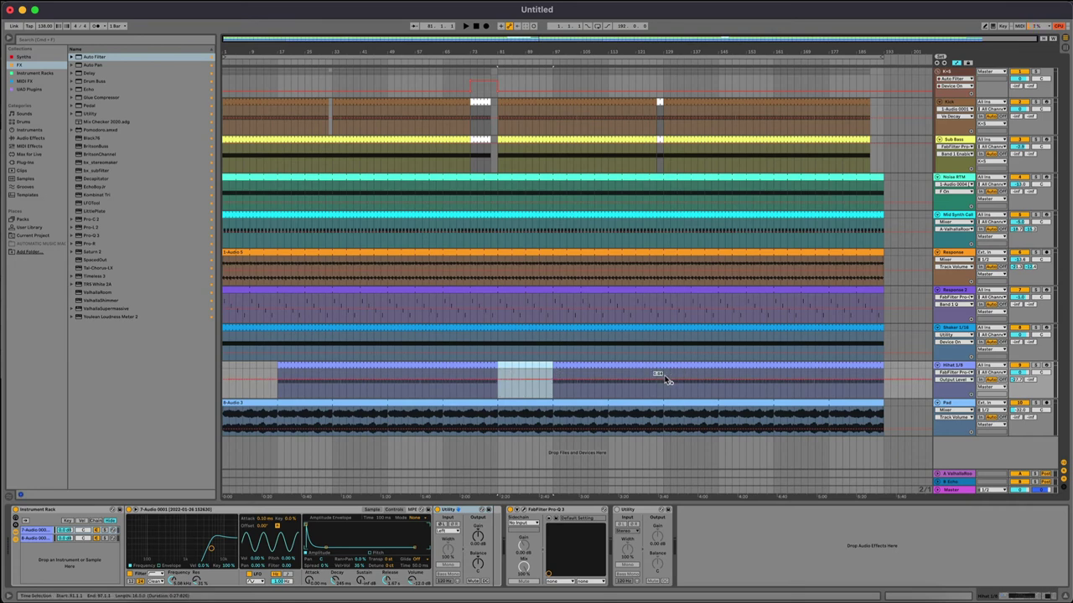
drag(662, 373, 708, 369)
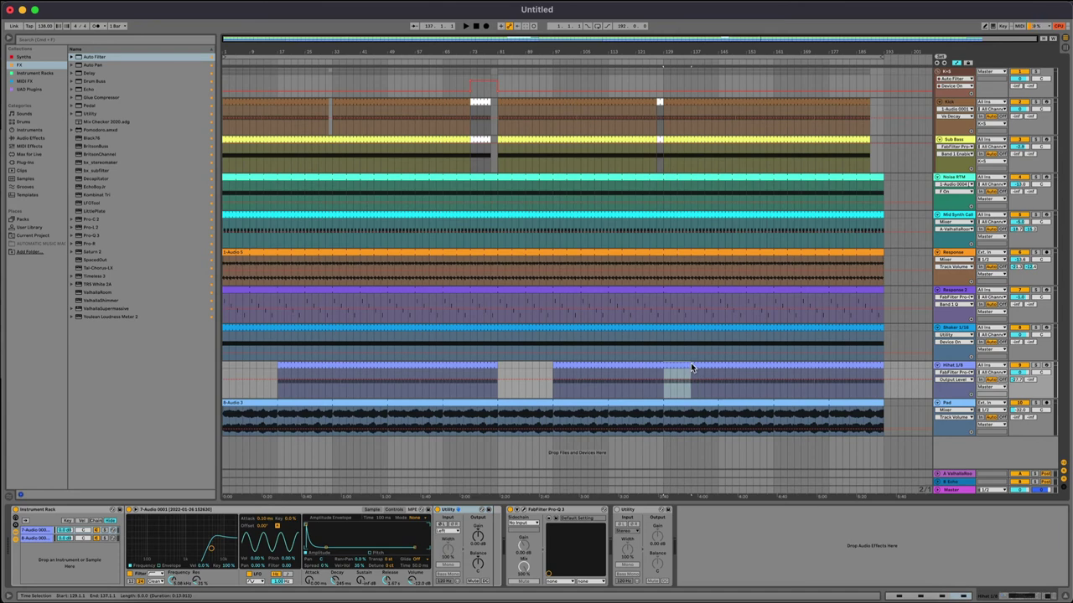
key(Delete)
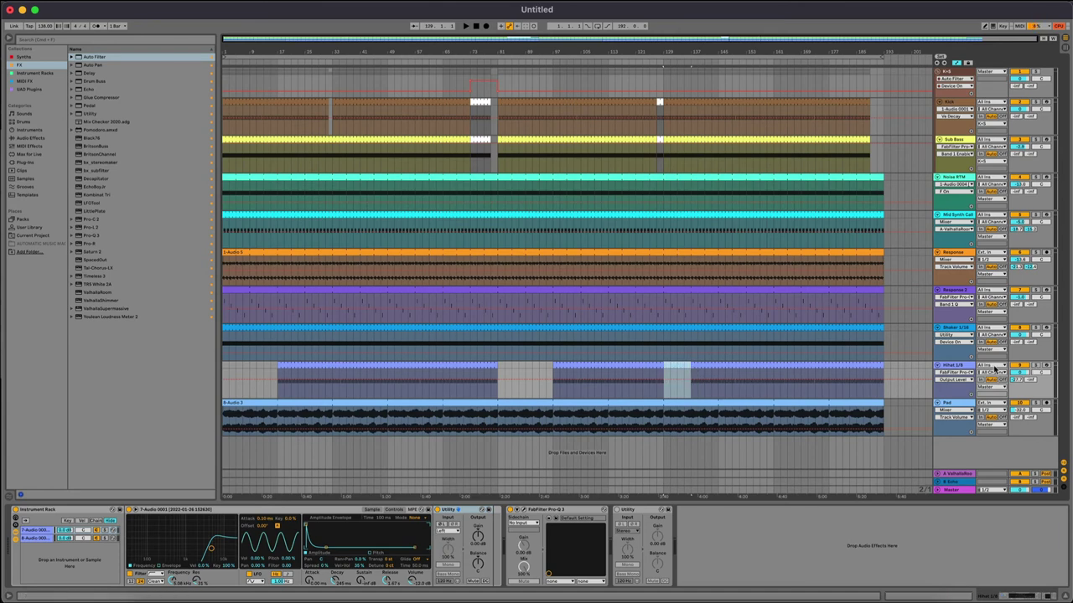
drag(877, 364, 855, 366)
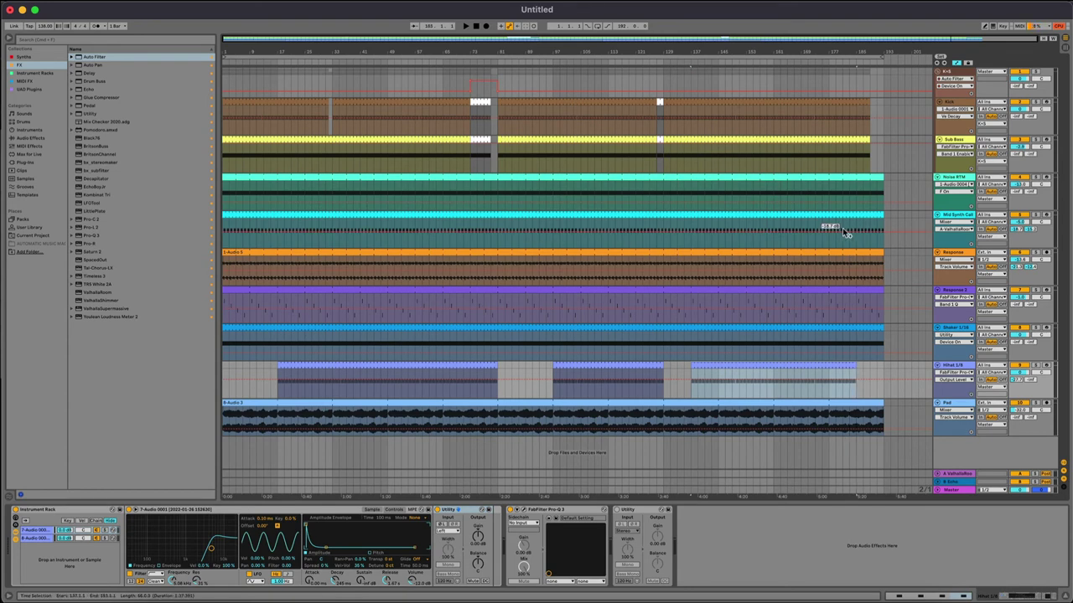
Solo the Noise RTM track and the K+S group from bar 1, and try the Noise RTM track volume at about -17 dB
click(664, 175)
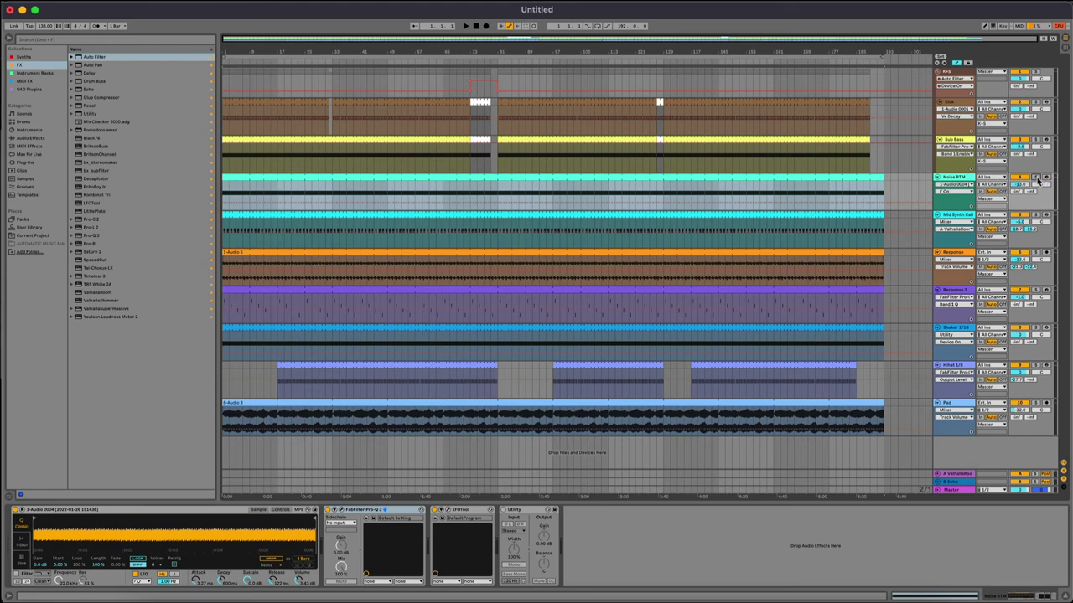
key(space)
click(1036, 178)
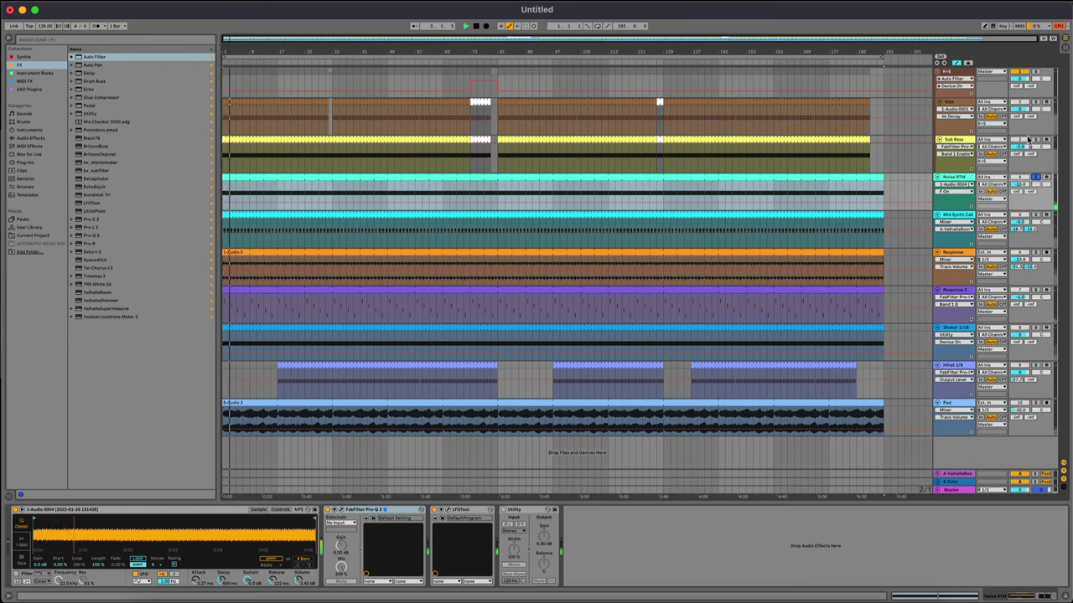
click(1035, 73)
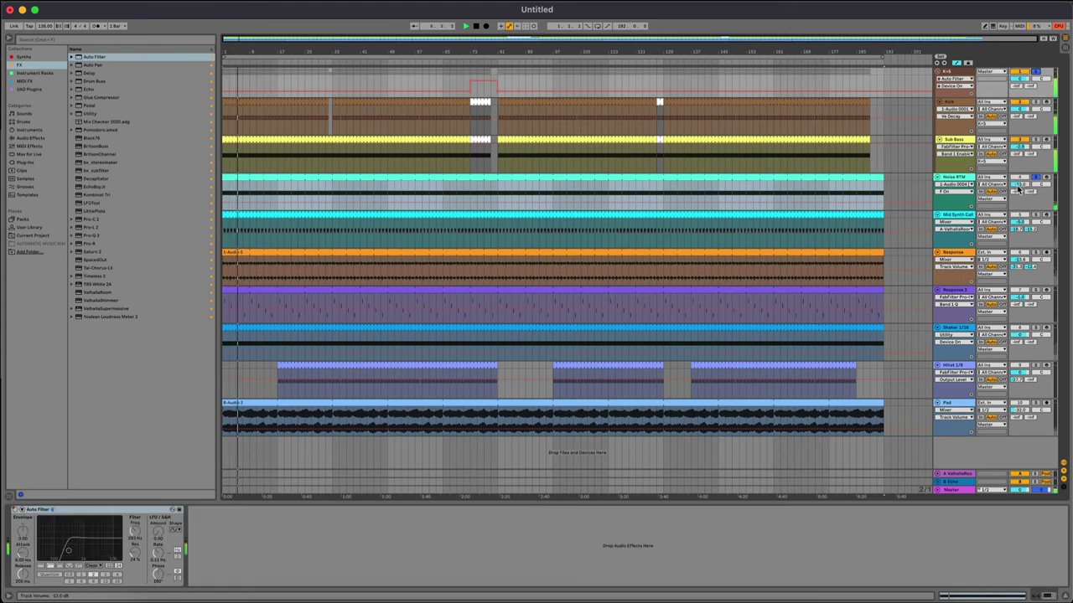
mouse_move(1017, 187)
mouse_down()
mouse_move(1017, 198)
mouse_move(1018, 177)
mouse_move(1019, 195)
mouse_up()
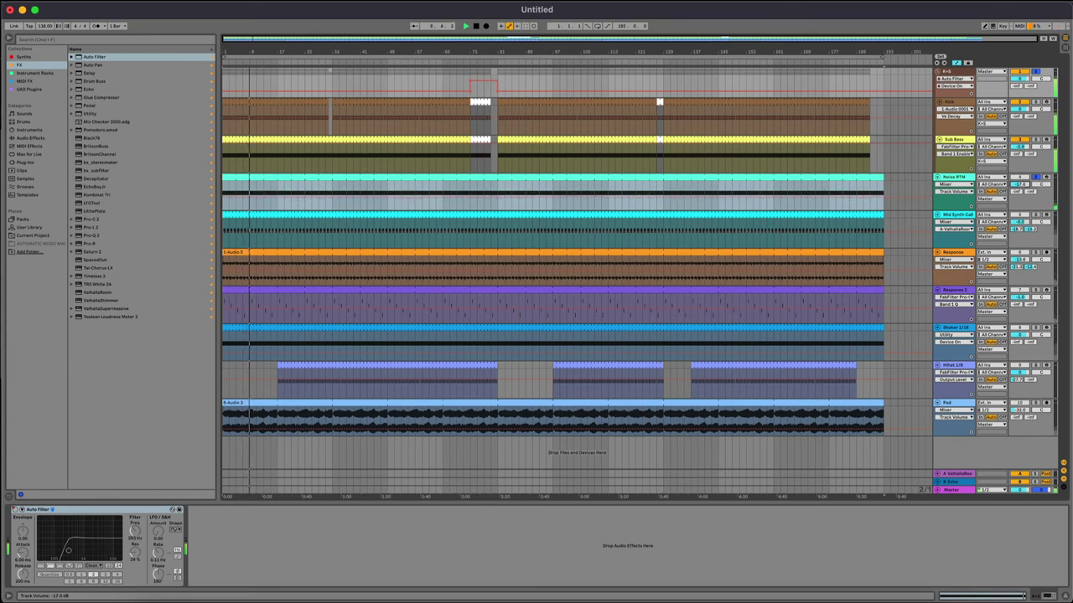
Raise the output level of the Noise RTM track's FabFilter Pro-Q 3 to +14 dB
click(961, 179)
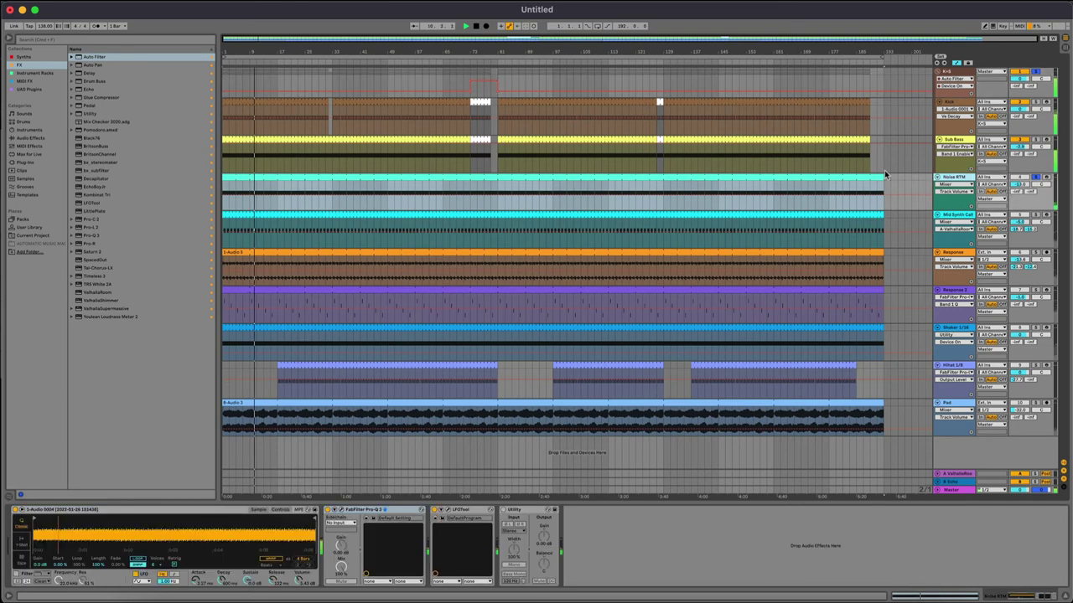
click(341, 512)
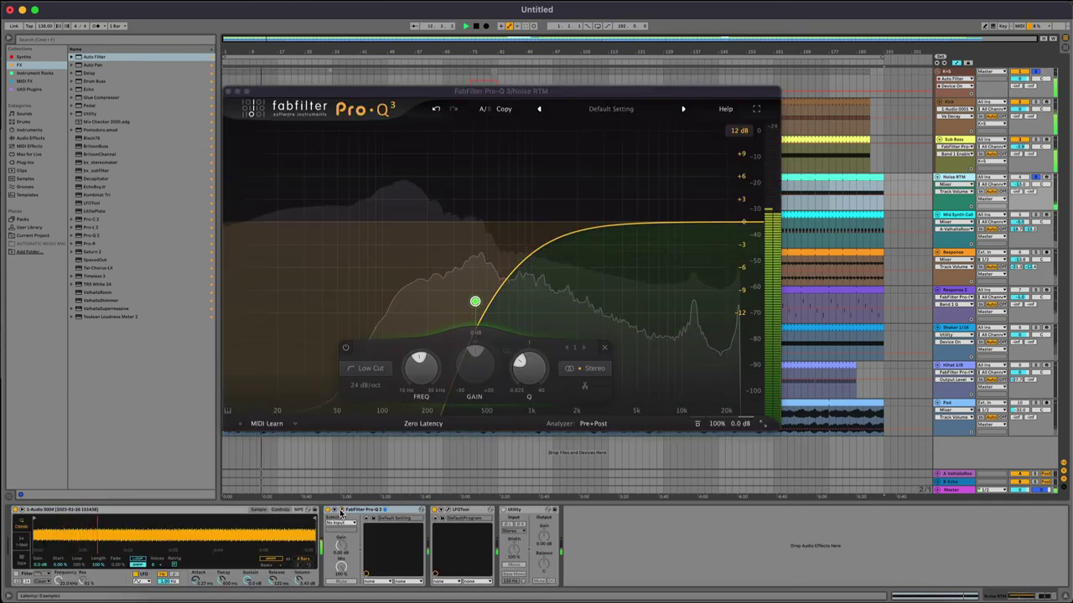
click(341, 511)
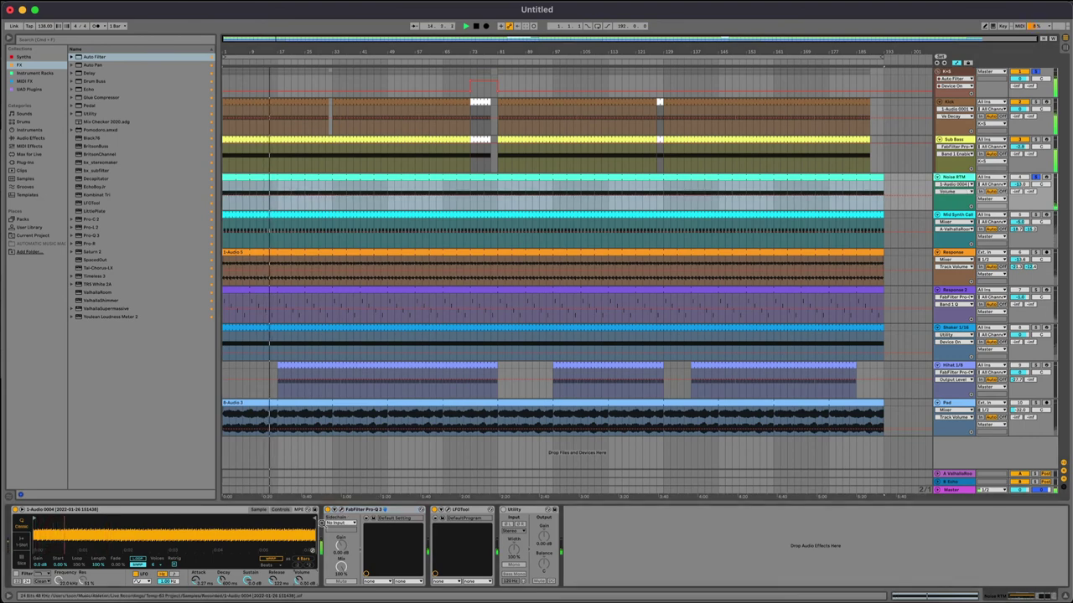
click(341, 511)
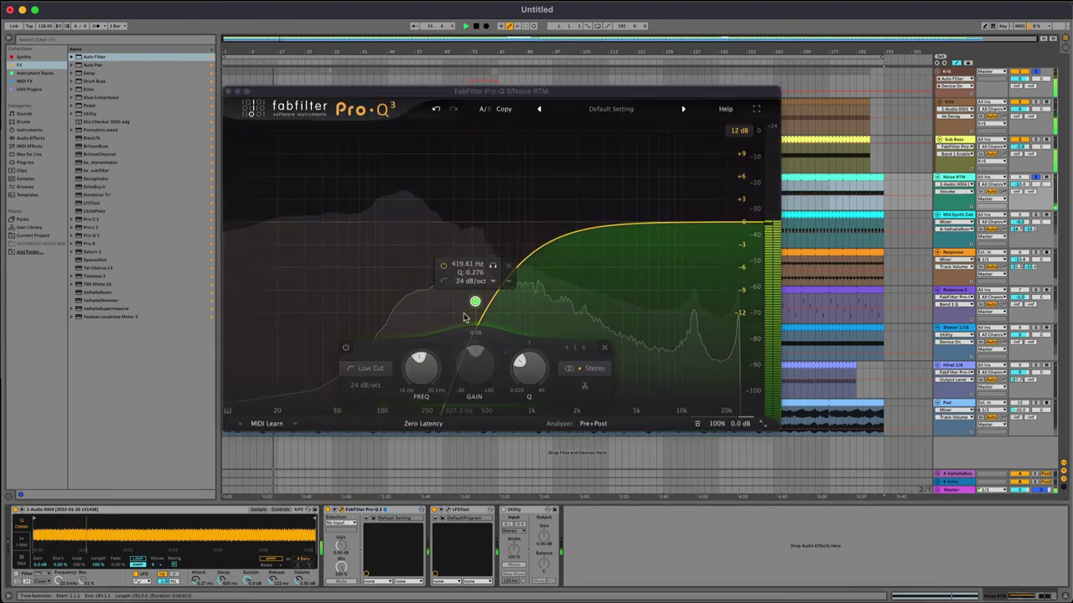
mouse_move(735, 424)
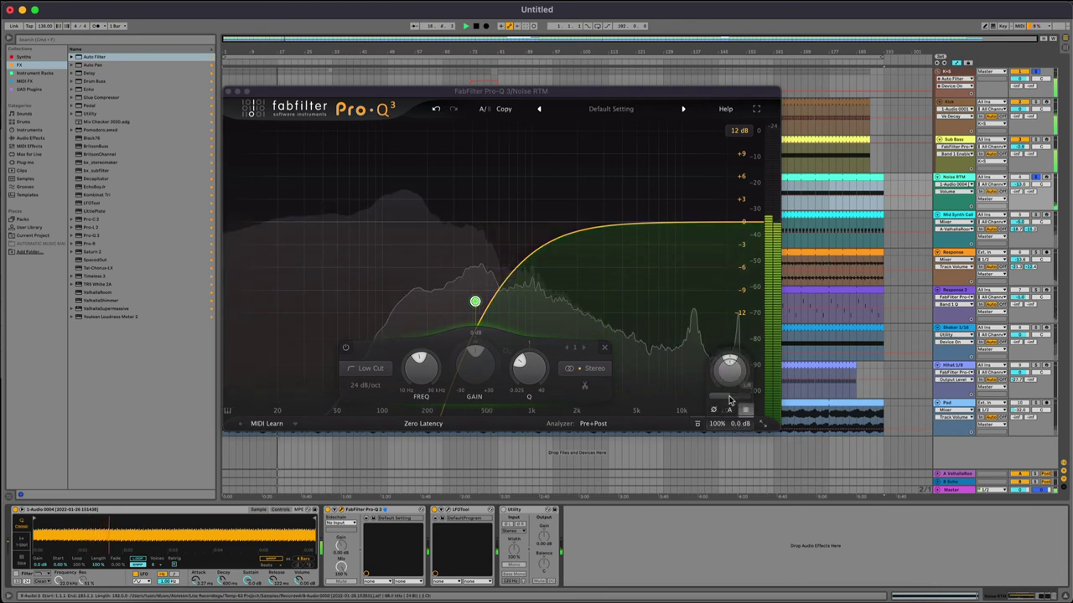
drag(728, 374, 710, 329)
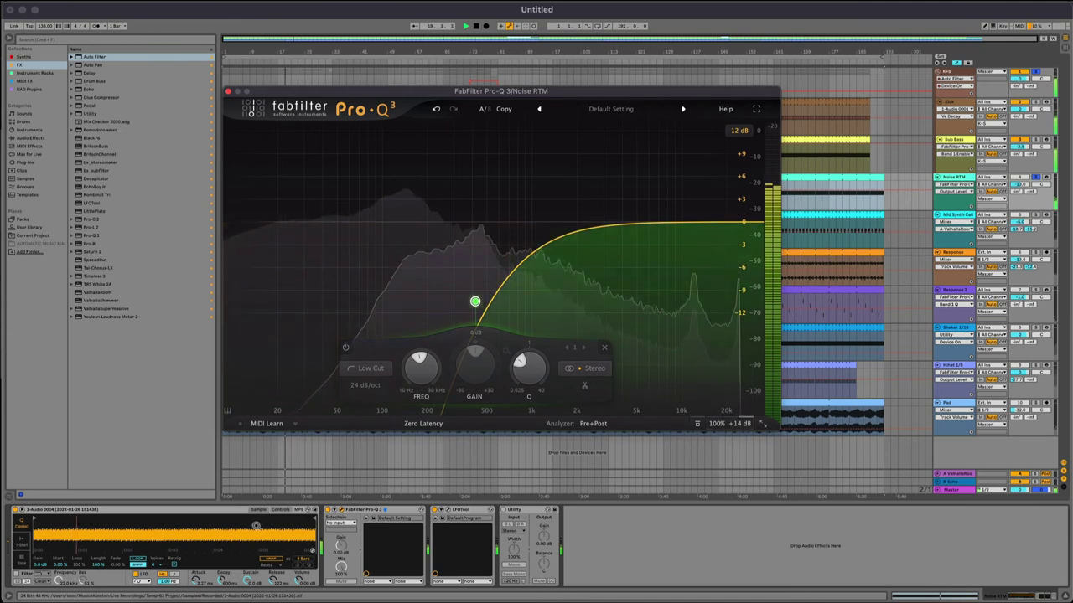
Adjust the pan in the Noise RTM track's Simpler controls, and lower the track's volume
click(281, 511)
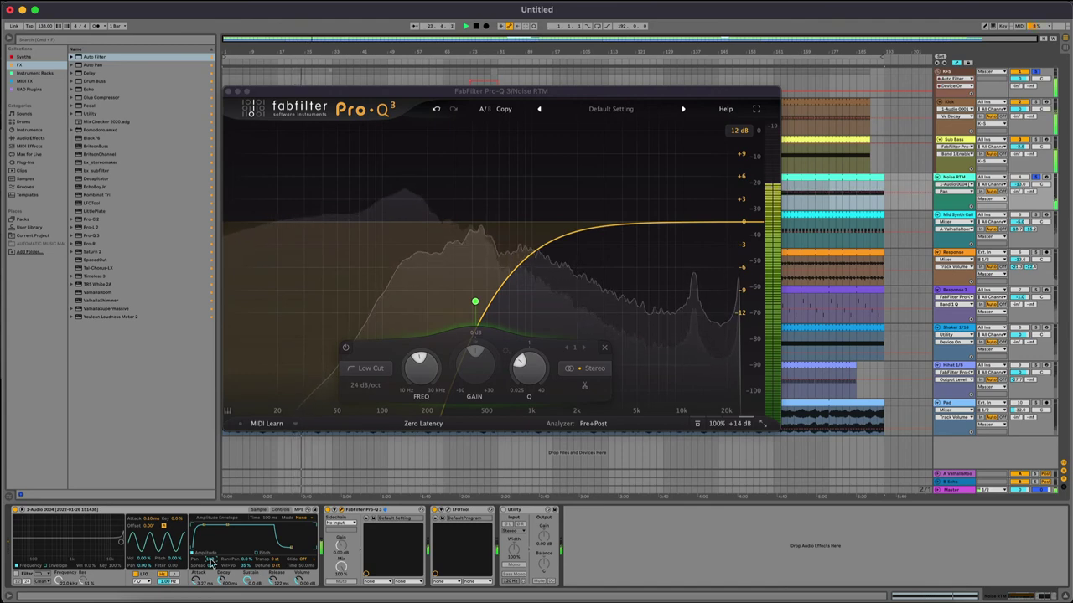
key(space)
click(228, 91)
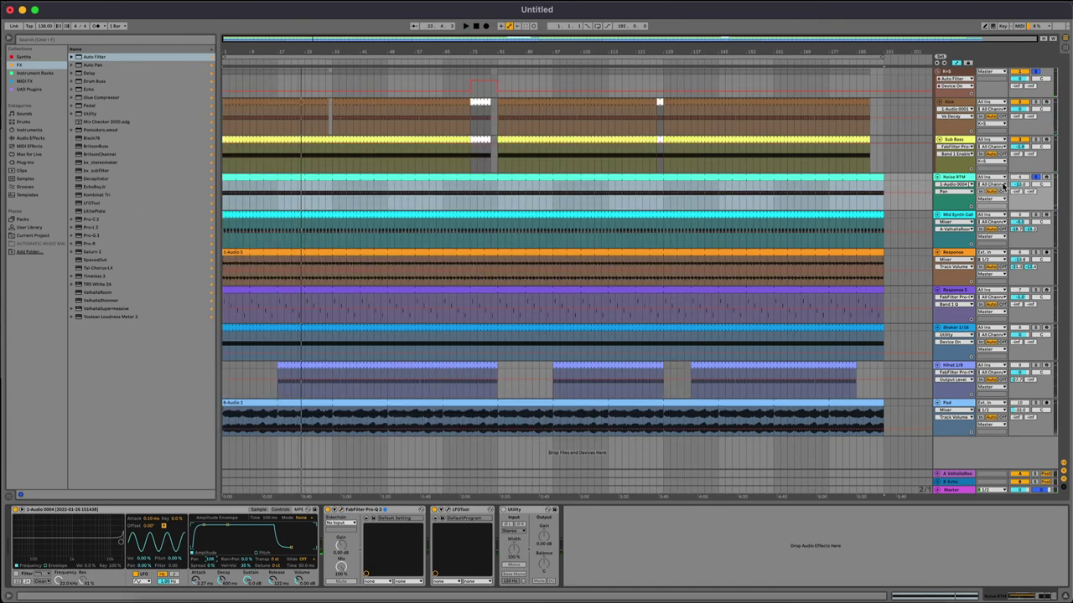
key(space)
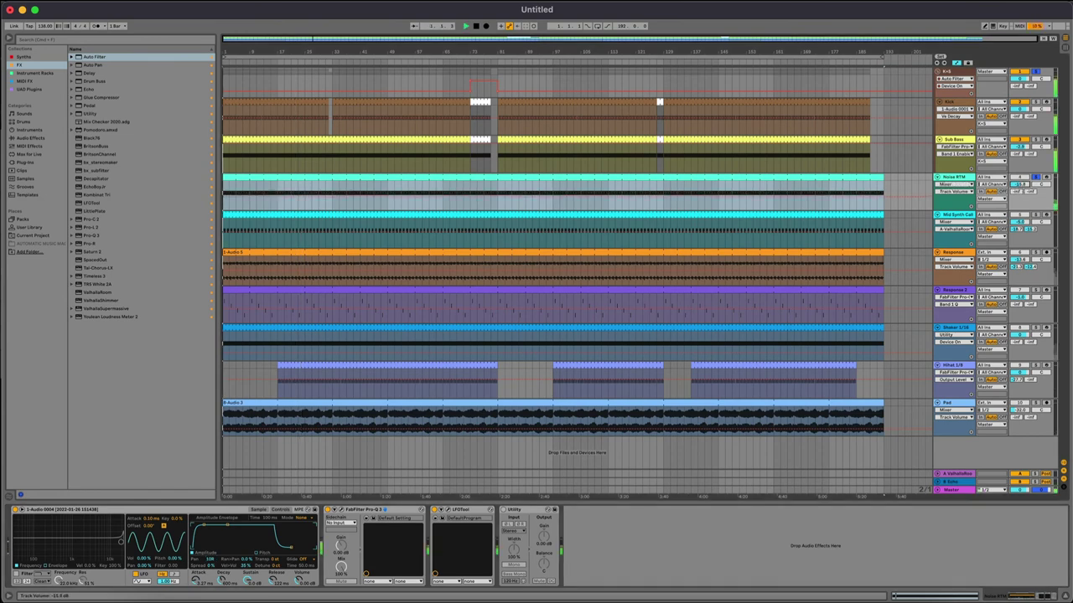
Shorten the loop of the Noise RTM MIDI clip to one bar
click(842, 180)
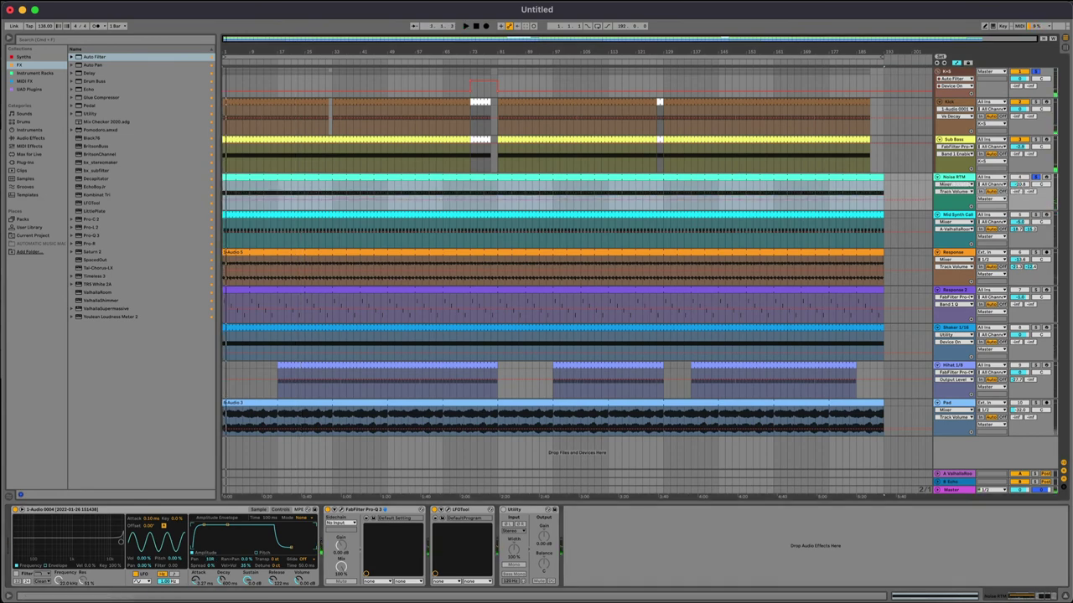
click(938, 596)
click(54, 528)
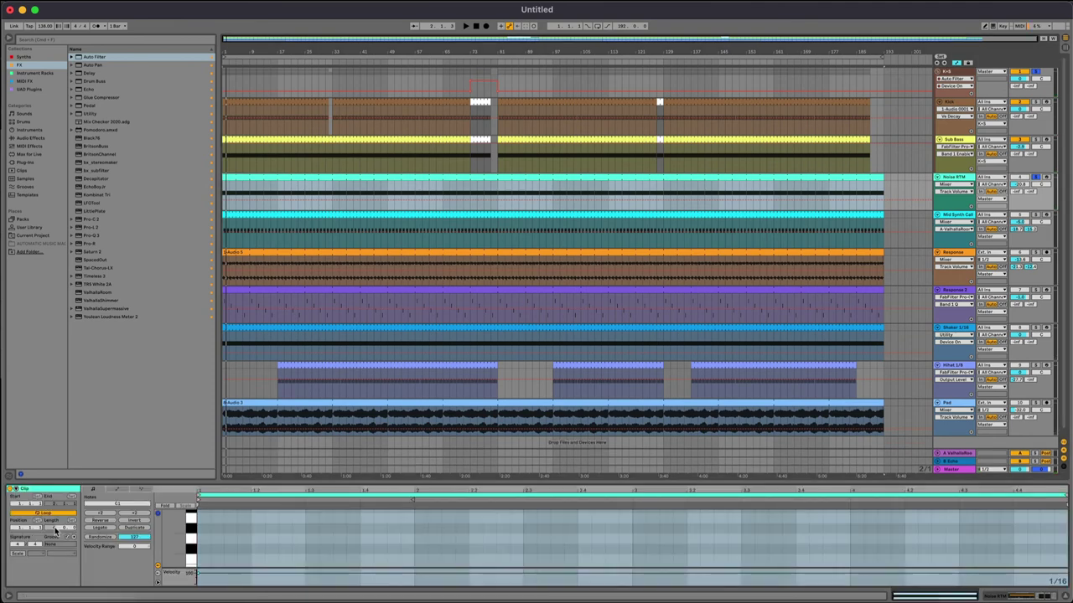
key(Down)
key(Down)
key(space)
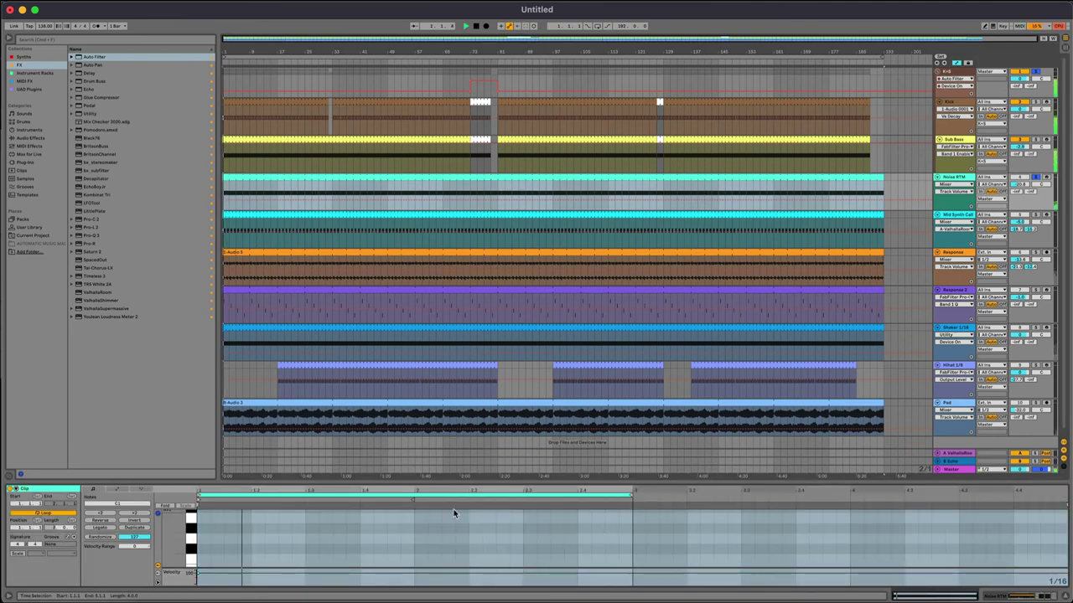
click(568, 490)
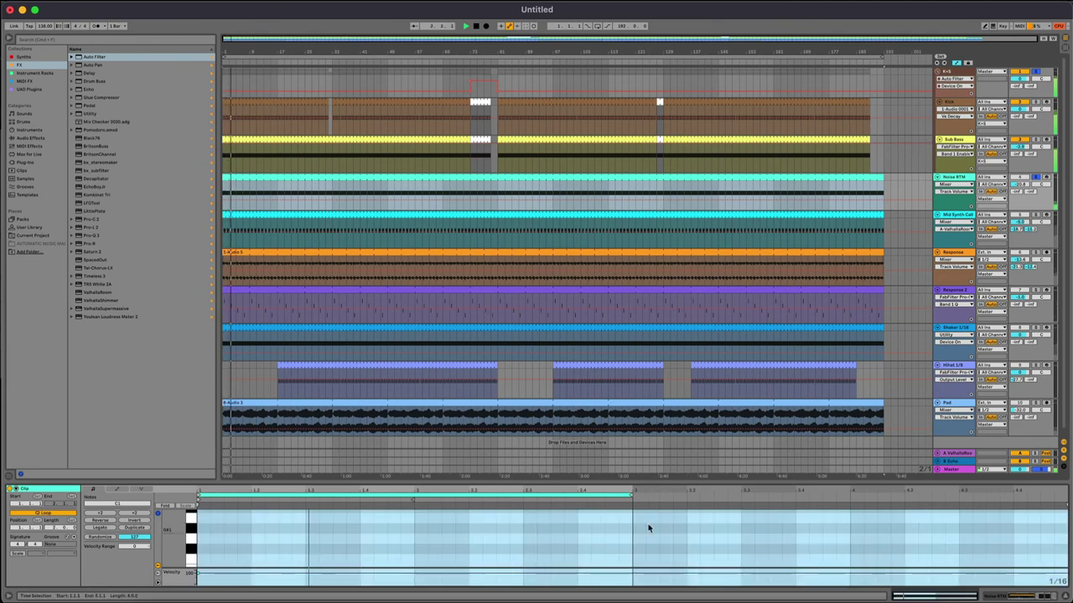
drag(628, 511, 411, 524)
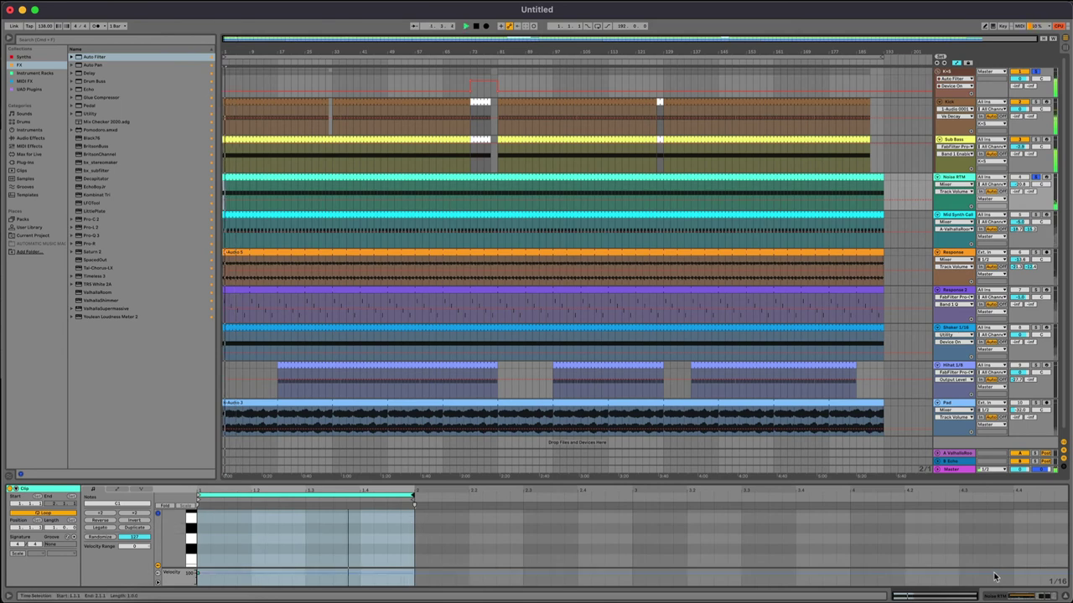
Move the sample start in the Noise RTM Simpler slightly further in, and unsolo the track and the K+S group
click(1005, 596)
click(257, 511)
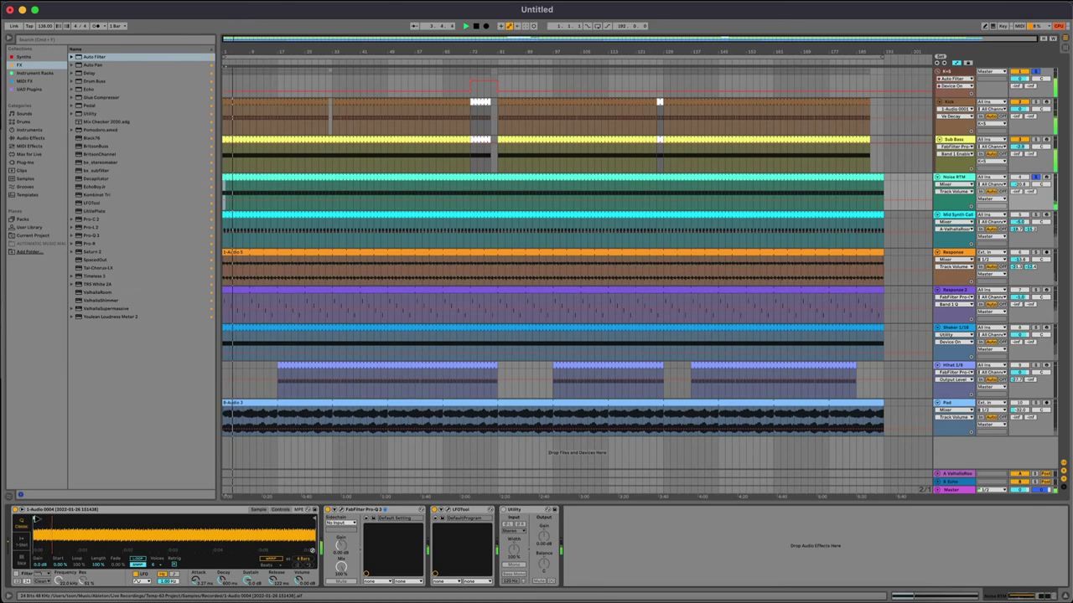
drag(35, 519, 57, 519)
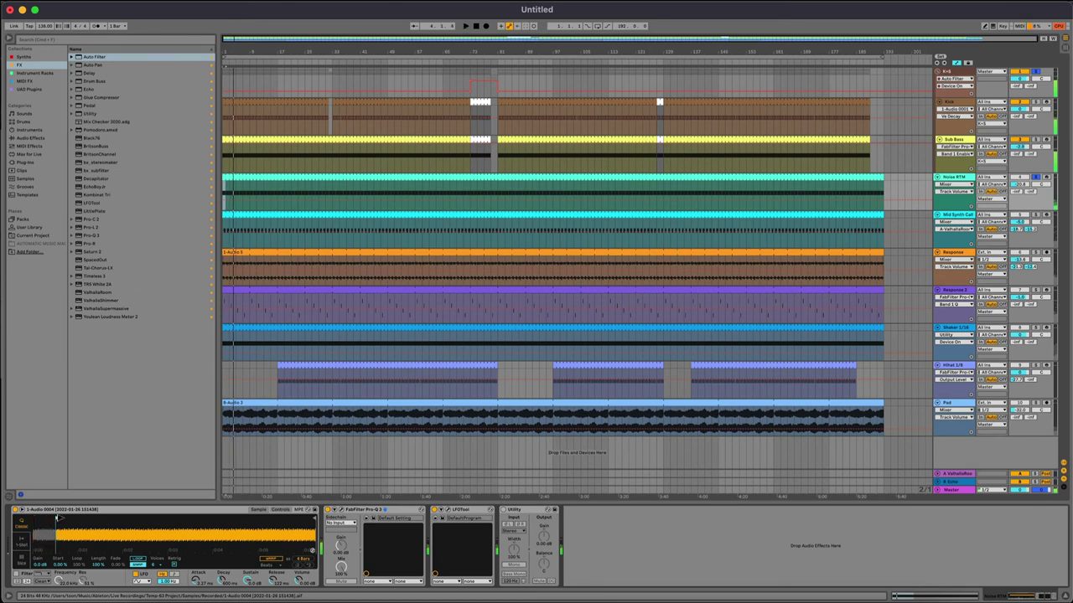
click(1039, 178)
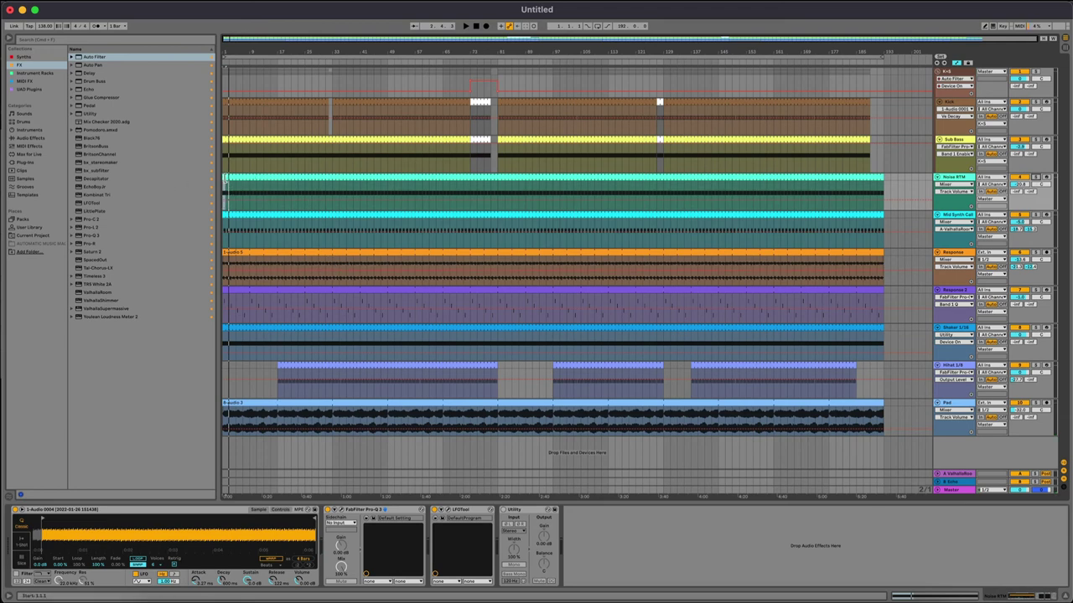
shift+click(880, 189)
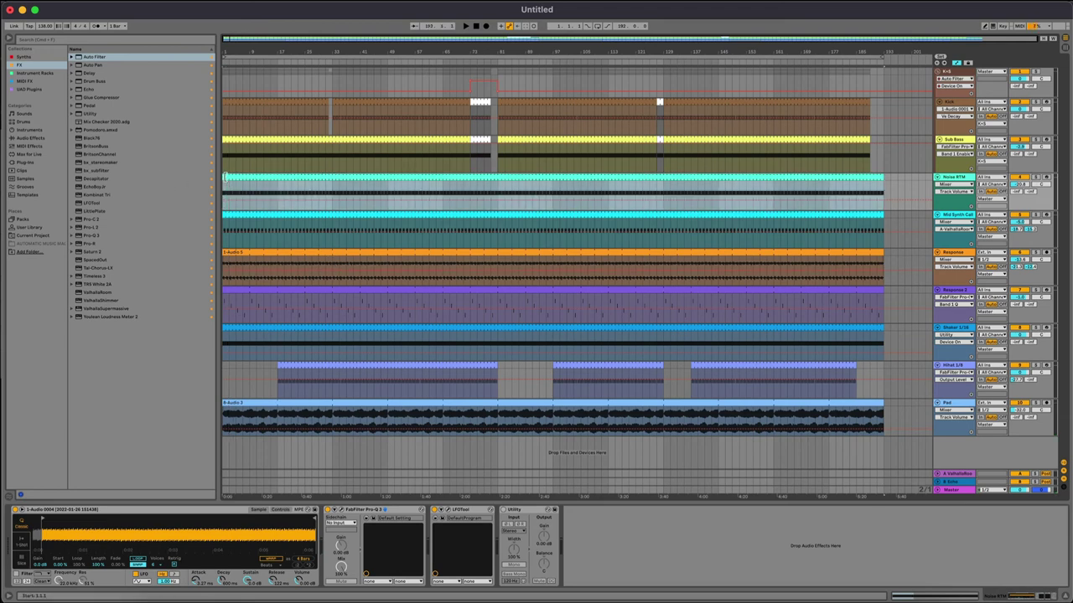
Turn on the Utility device on the Pad track and show its Gain automation in the arrangement
click(968, 408)
click(352, 509)
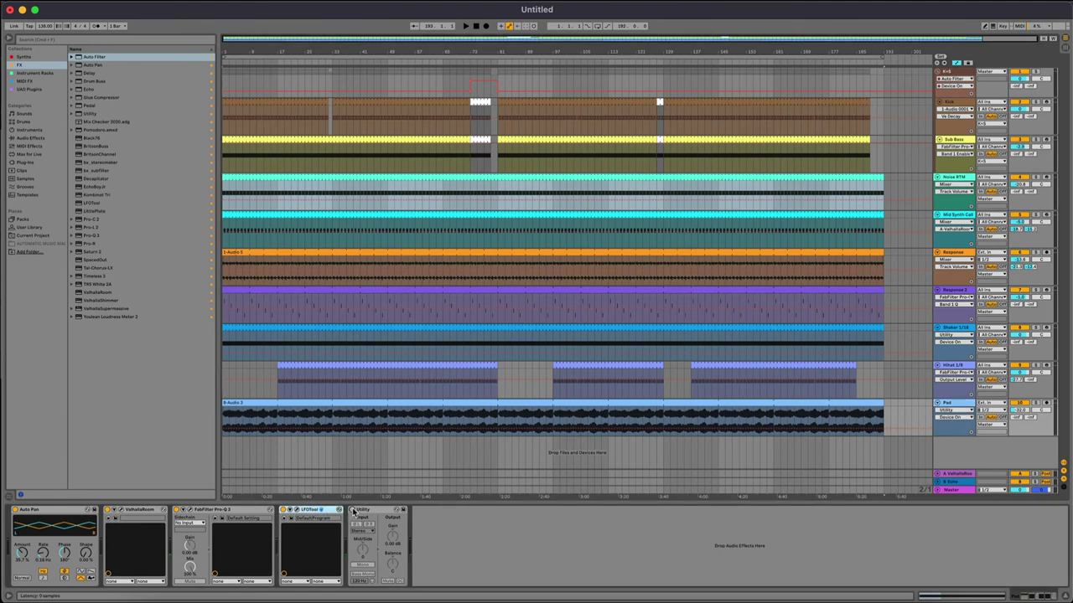
right_click(396, 542)
click(410, 547)
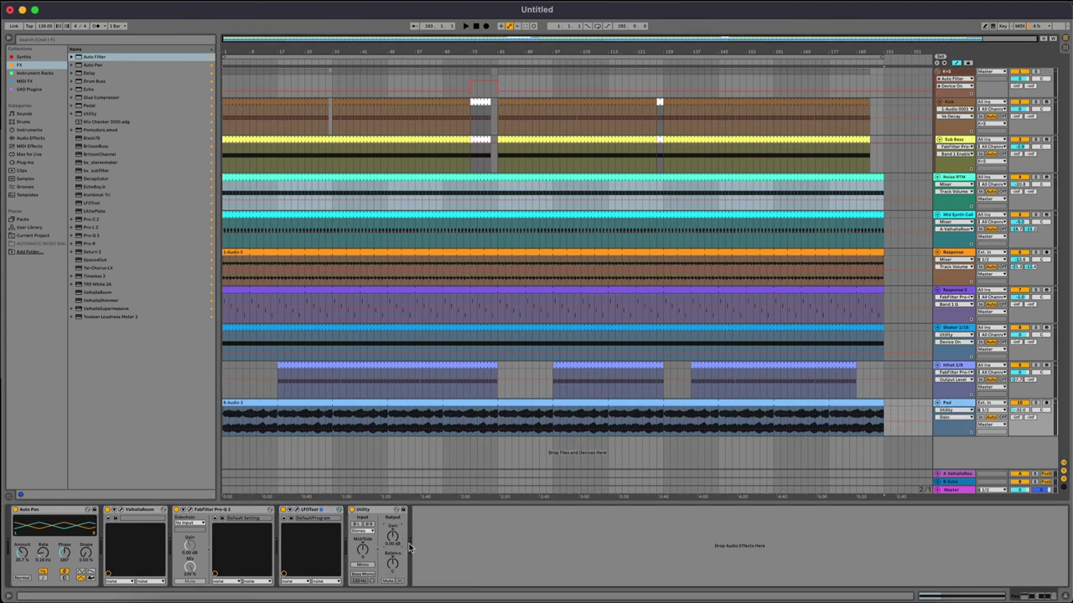
Trim the Pad clip to start at bar 33, and automate the Utility Gain rising from about -13 dB there
click(333, 427)
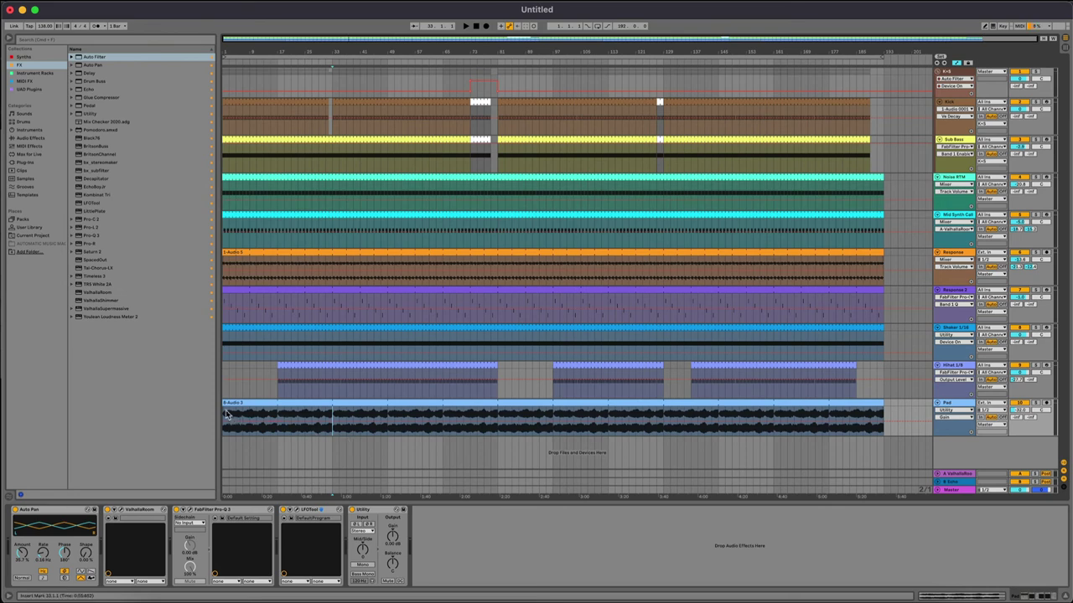
drag(224, 404, 333, 395)
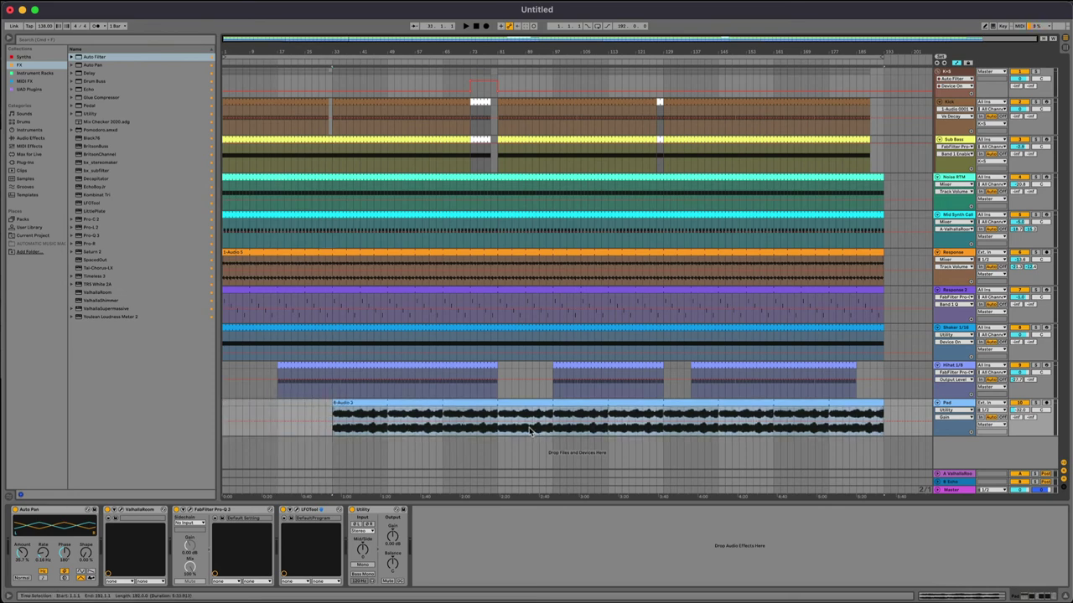
click(495, 428)
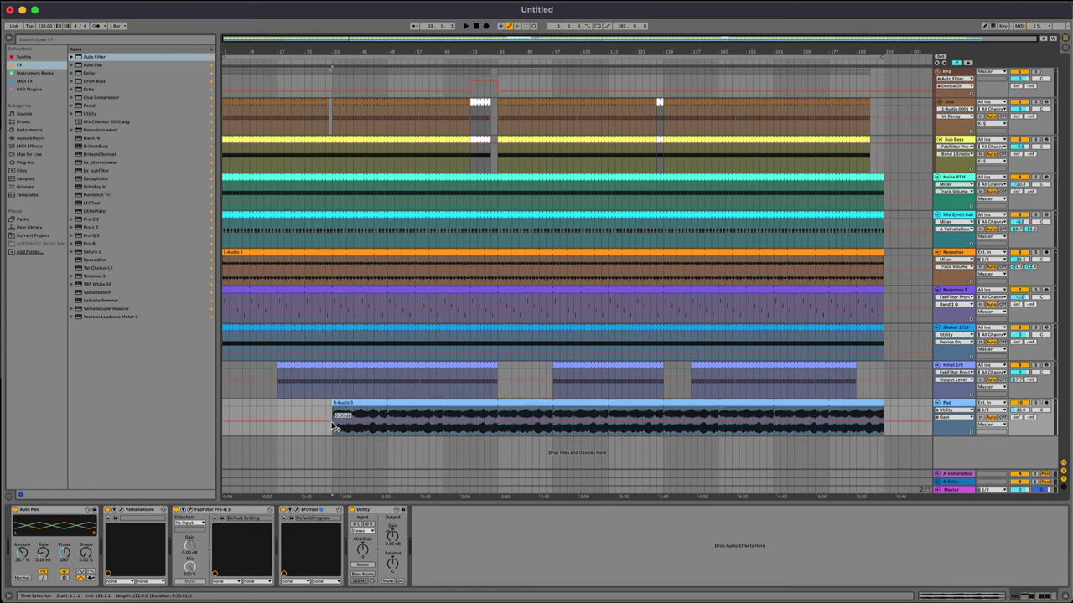
mouse_move(334, 426)
mouse_down()
mouse_move(334, 445)
mouse_move(332, 431)
mouse_up()
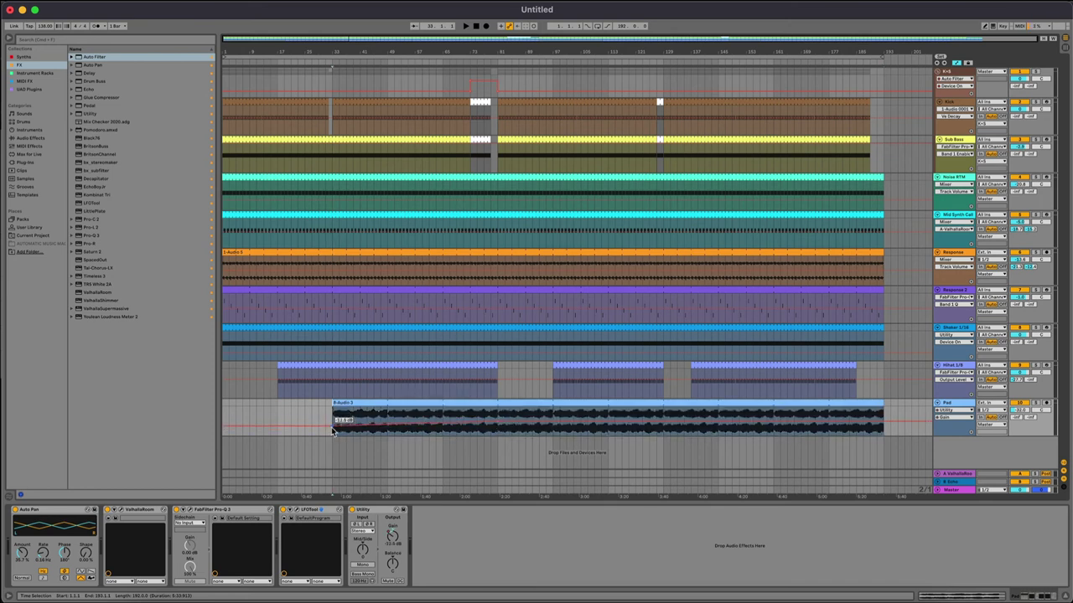
key(space)
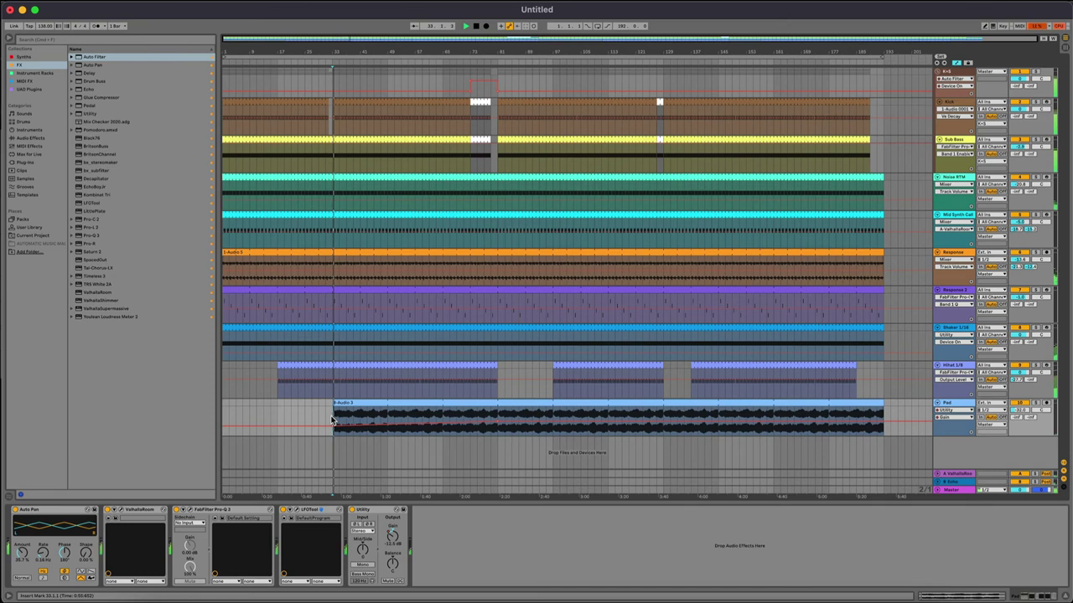
Fold the Noise RTM track, and lower the Shaker 1/16 track's volume while playing from bar 1
click(936, 177)
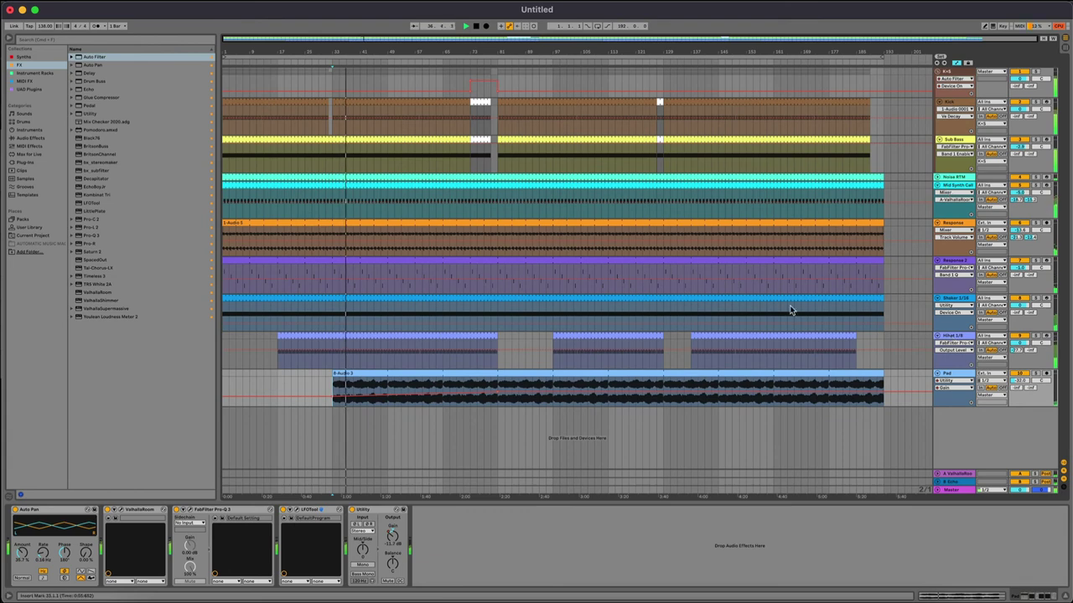
click(235, 299)
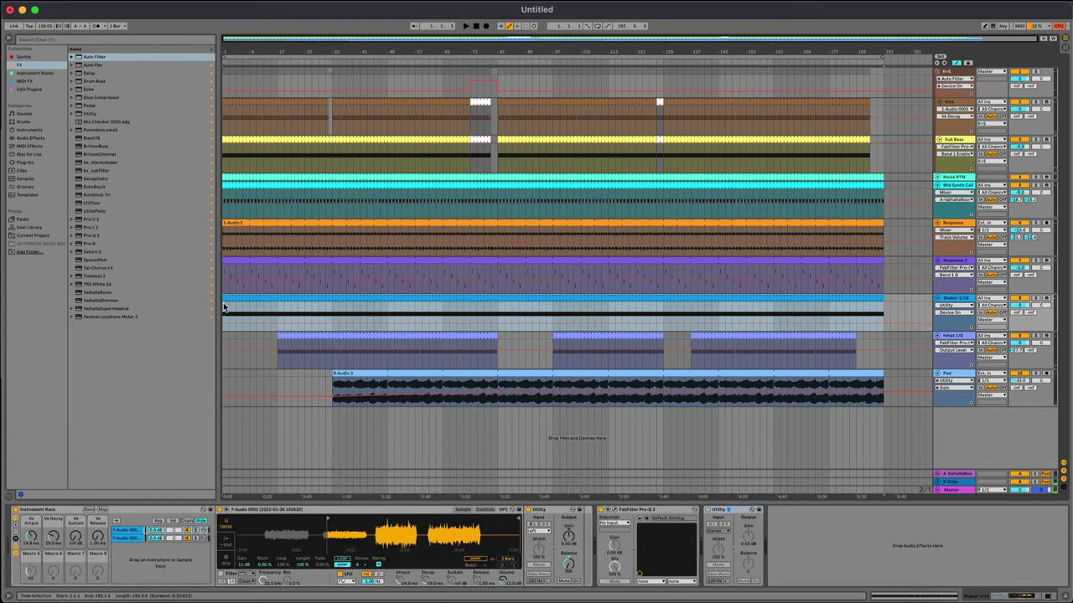
key(space)
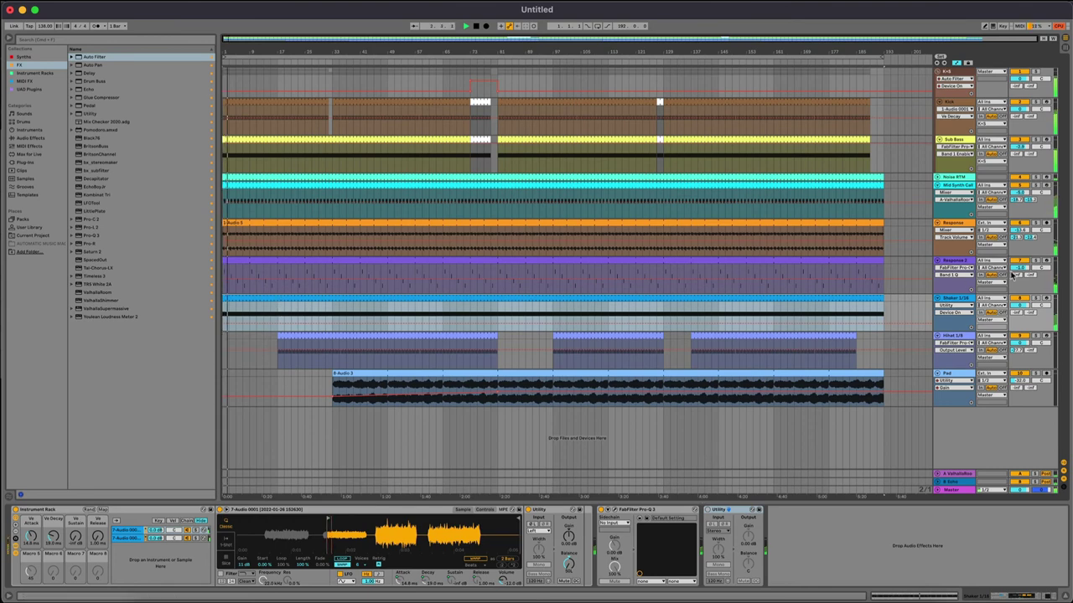
drag(1021, 308, 1021, 318)
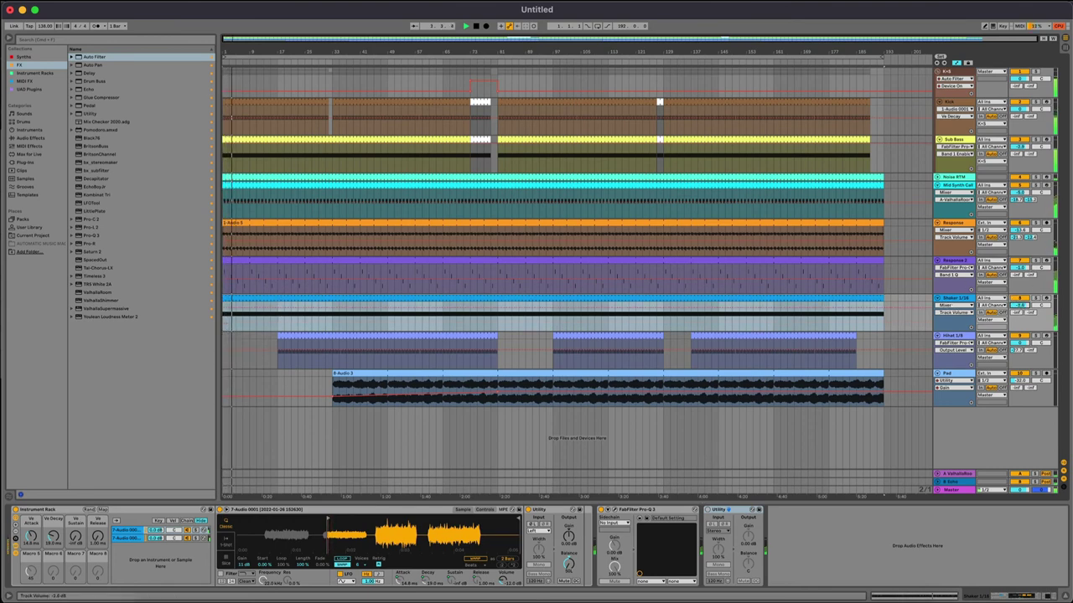
Fold the Mid Synth Call, Response and Response 2 tracks
click(955, 186)
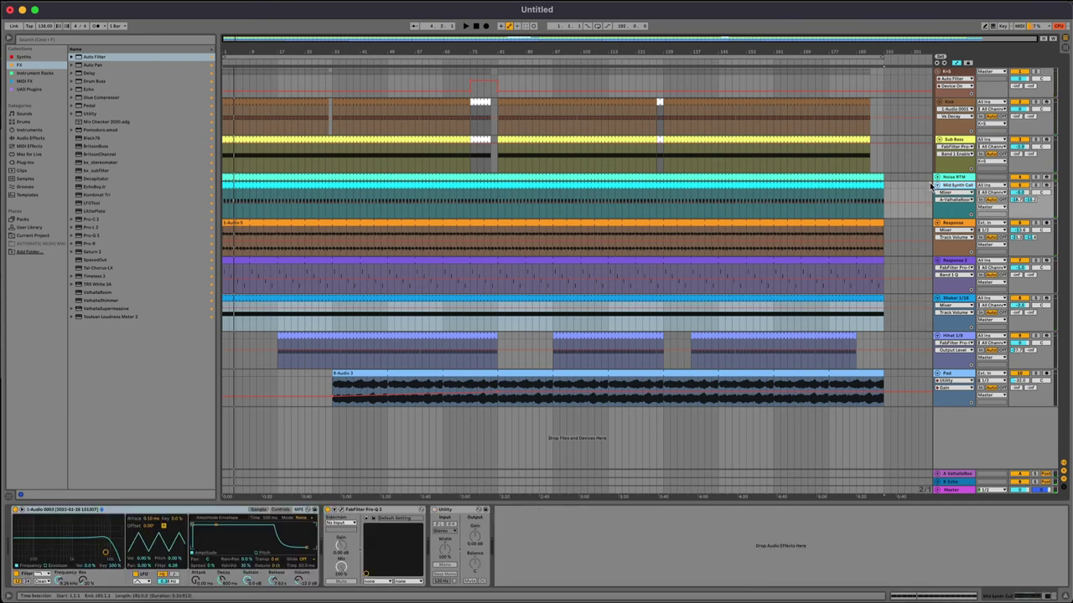
click(936, 185)
click(938, 194)
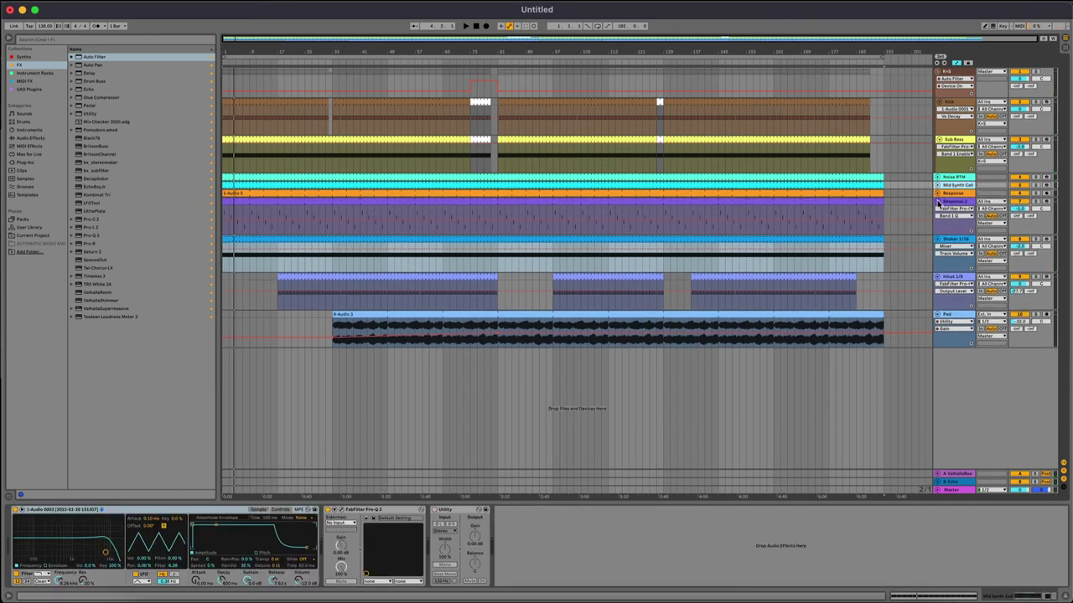
click(938, 201)
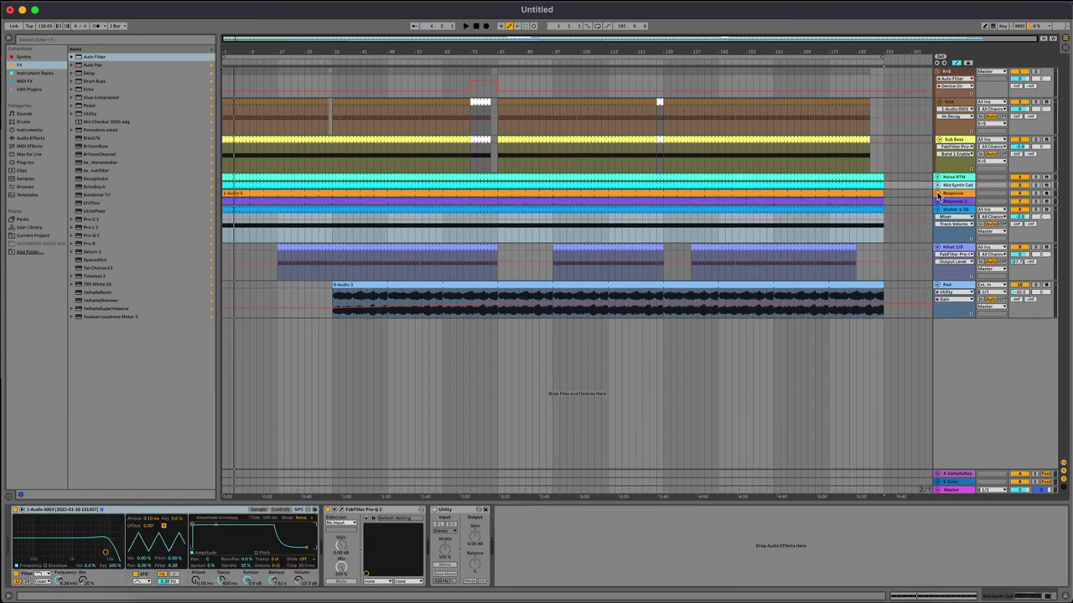
Trim the Response 2 and Shaker 1/16 clips to start at bar 33, and lower the Pad's opening gain point to about -14.5 dB
click(225, 201)
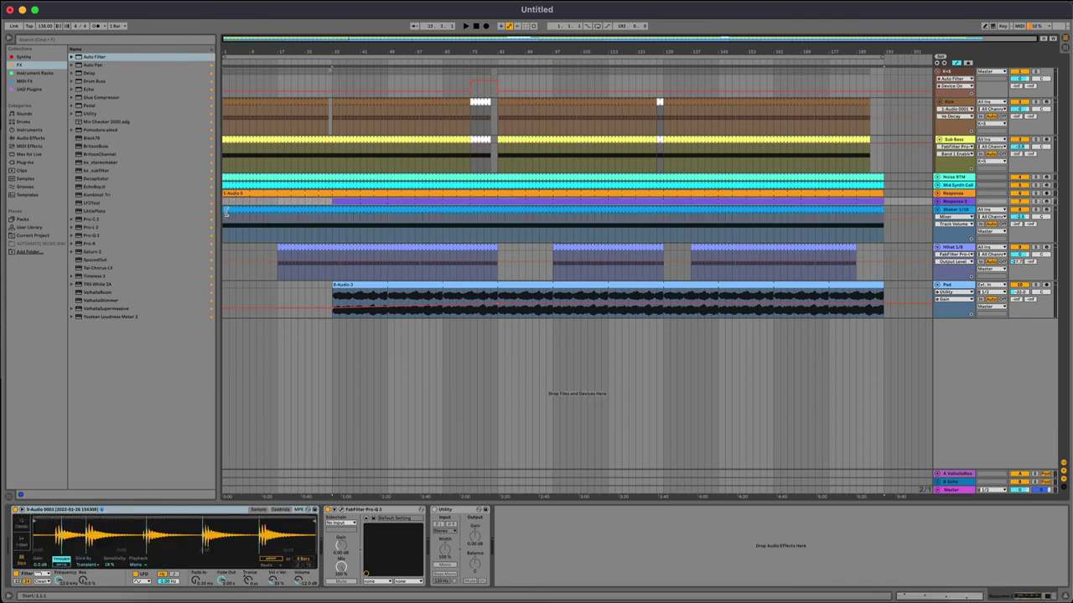
drag(225, 211, 334, 210)
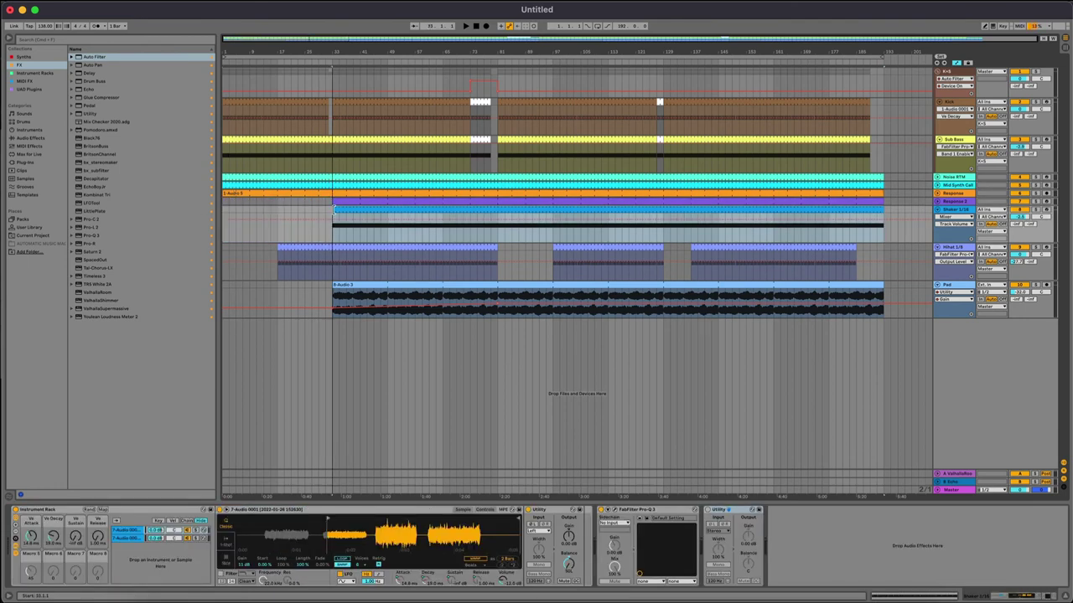
click(333, 312)
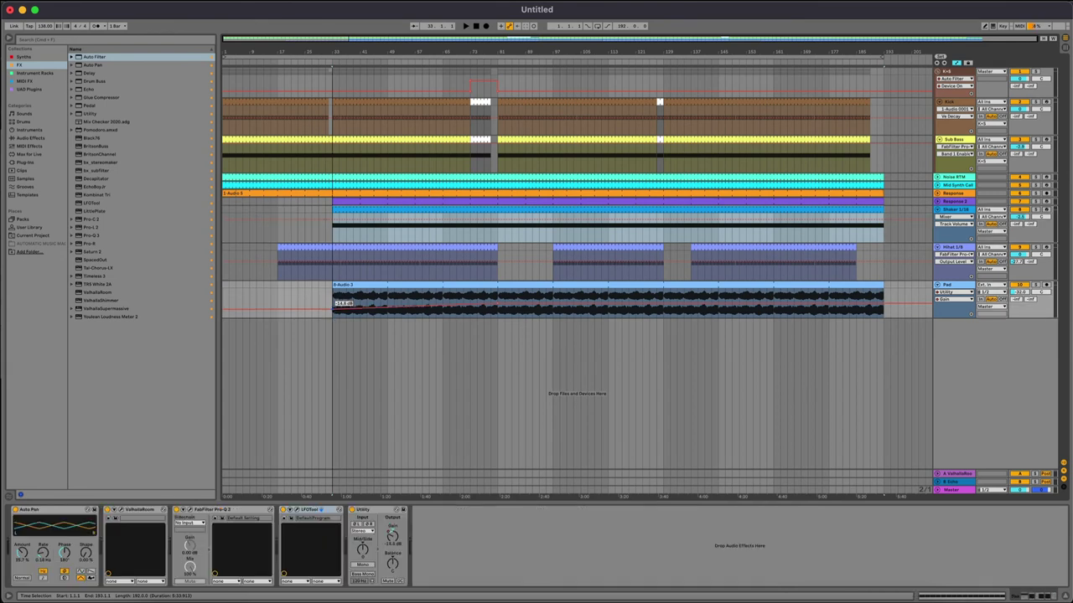
Play from bar 1, and inspect the Response track's Pro-Q 3 low cut and the Noise RTM track's devices
click(227, 194)
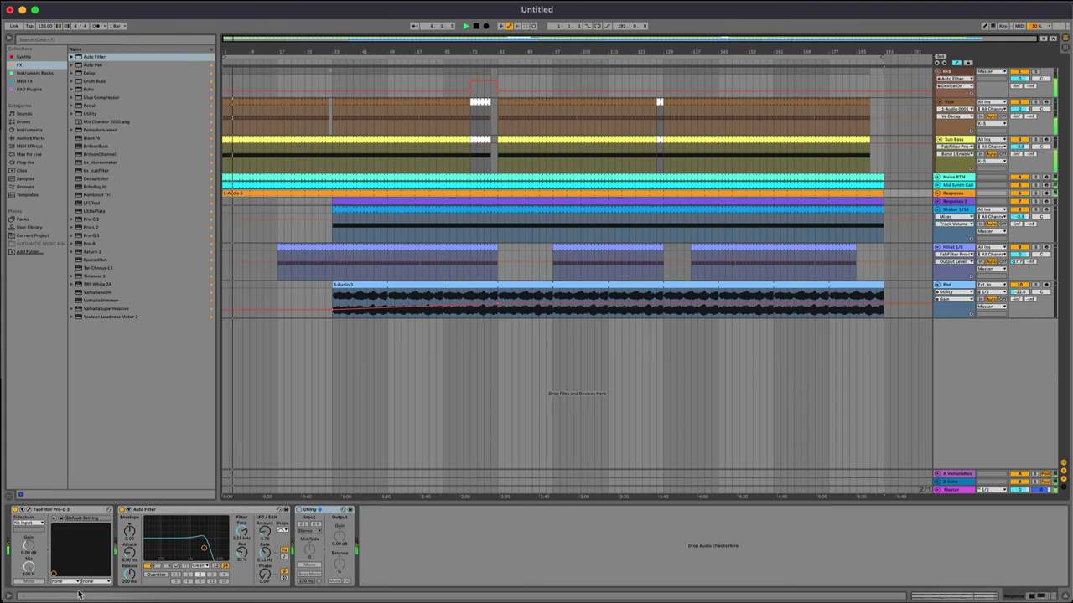
click(23, 509)
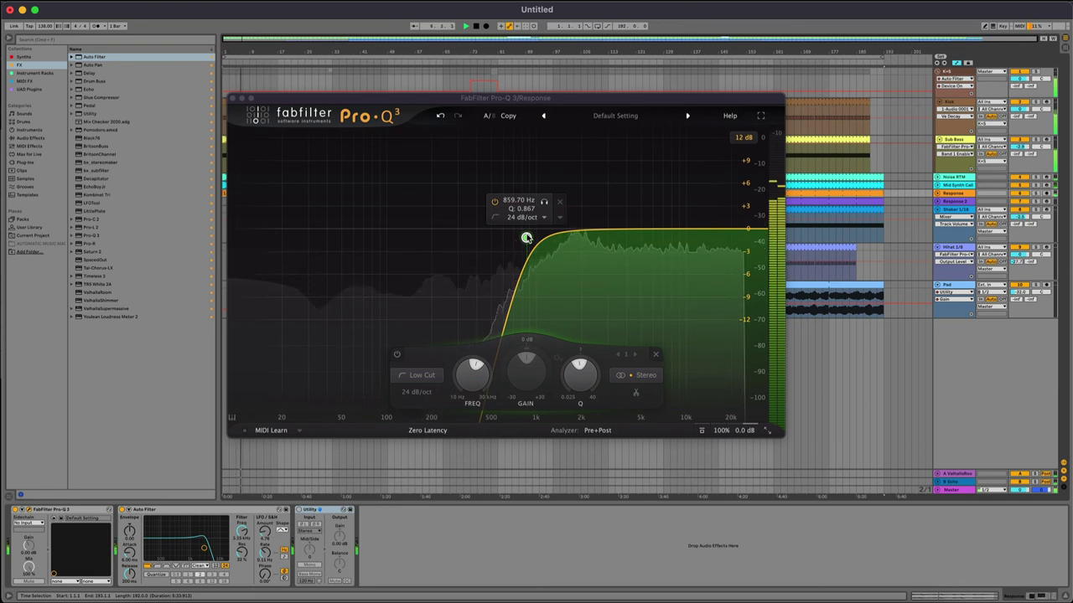
click(232, 98)
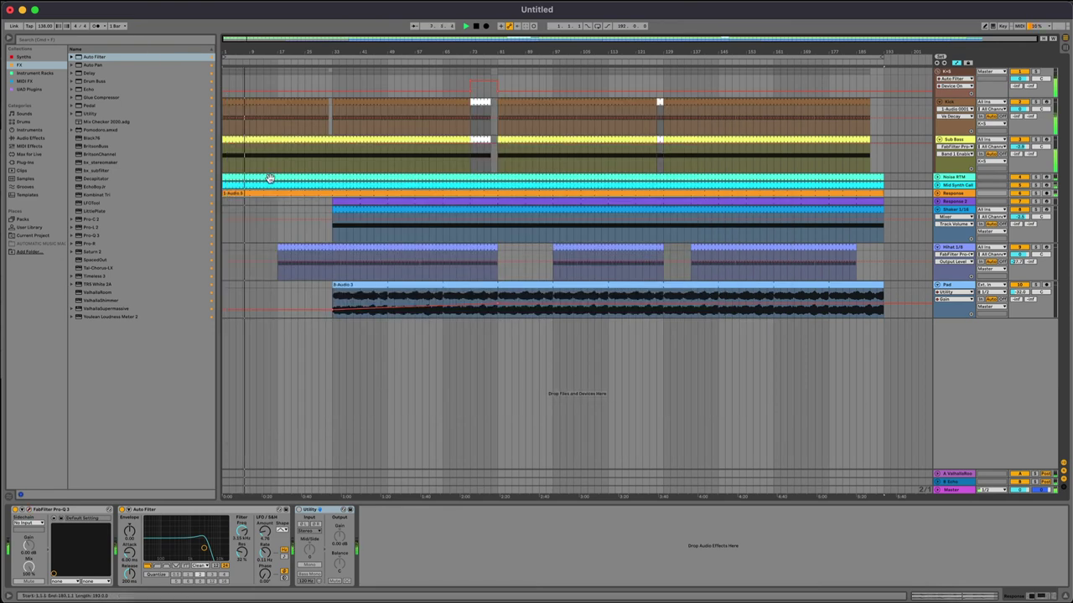
click(268, 180)
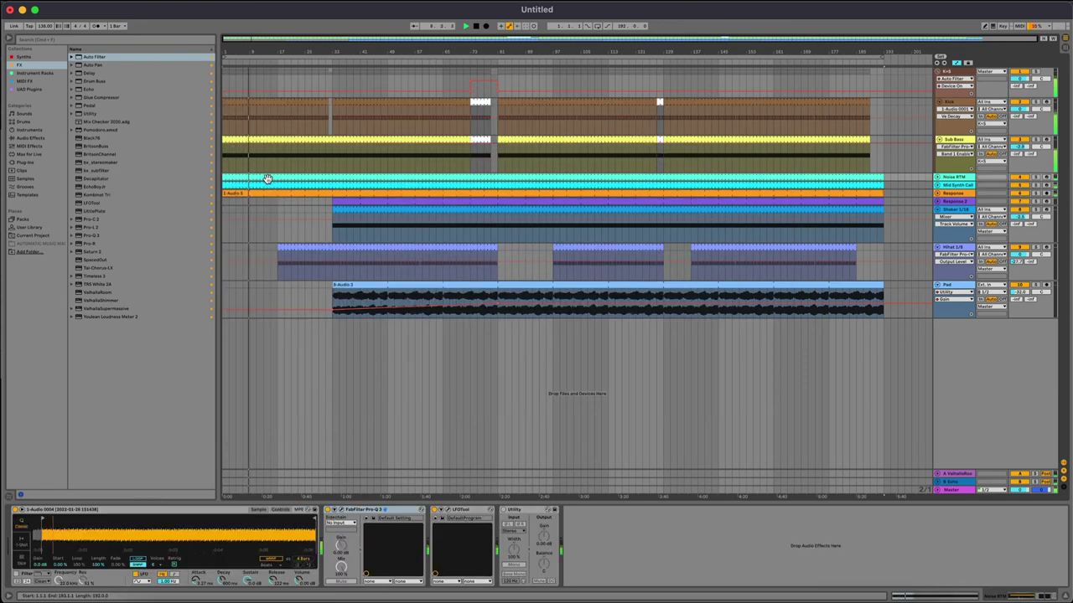
Restore the Shaker 1/16 clip's start to bar 1, and trim the Response clip to start at bar 33
click(335, 207)
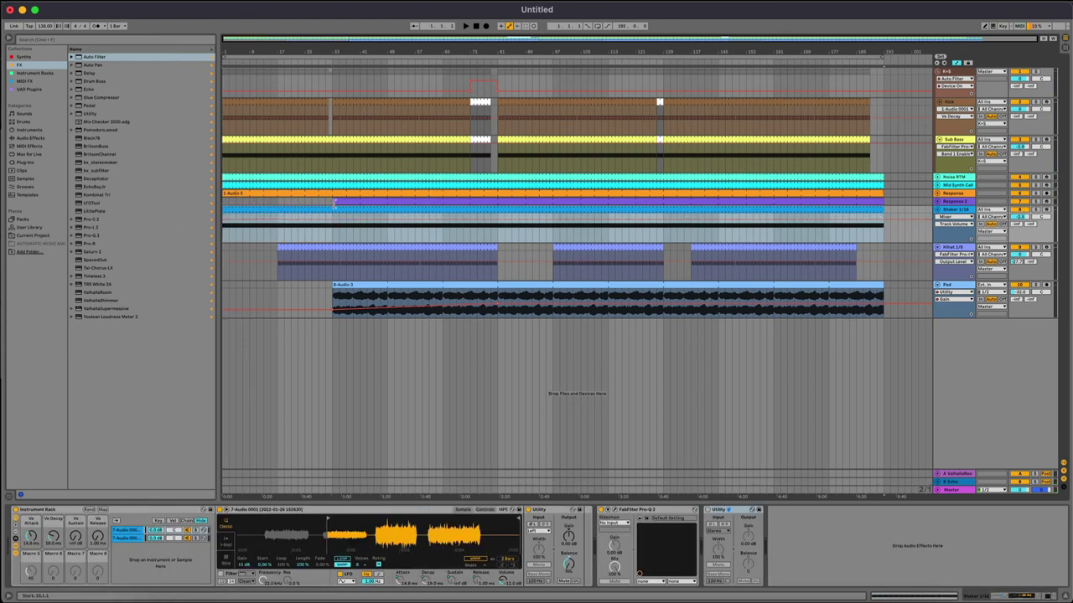
drag(224, 193, 335, 194)
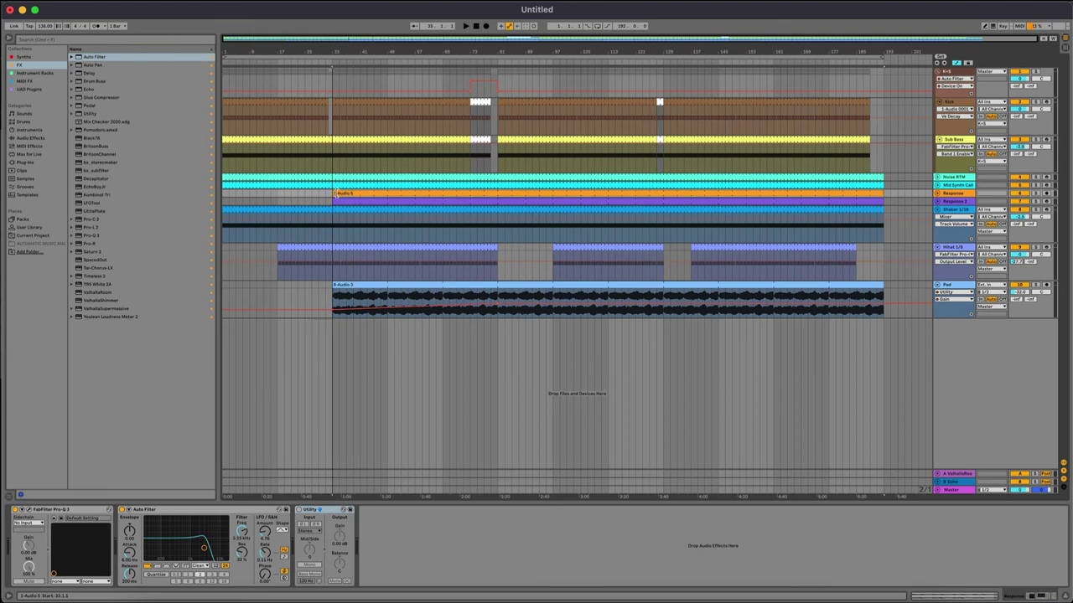
Play from bar 1, raise the low cut frequency of the Mid Synth Call's Pro-Q 3, and lower its Simpler filter frequency
click(937, 186)
click(218, 191)
key(space)
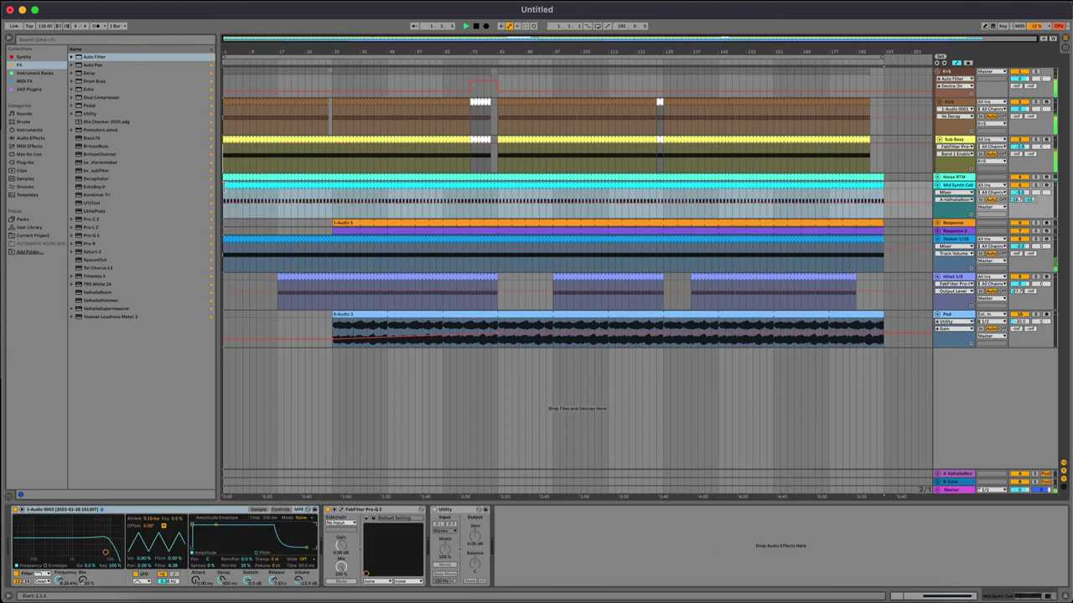
click(341, 513)
mouse_move(430, 233)
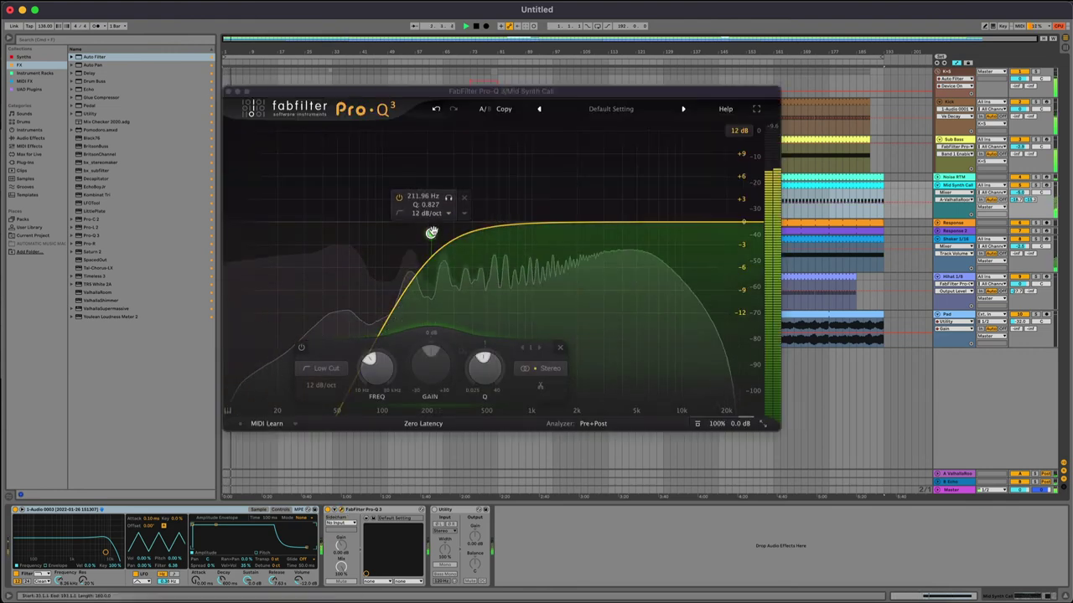
drag(430, 233, 460, 229)
click(228, 91)
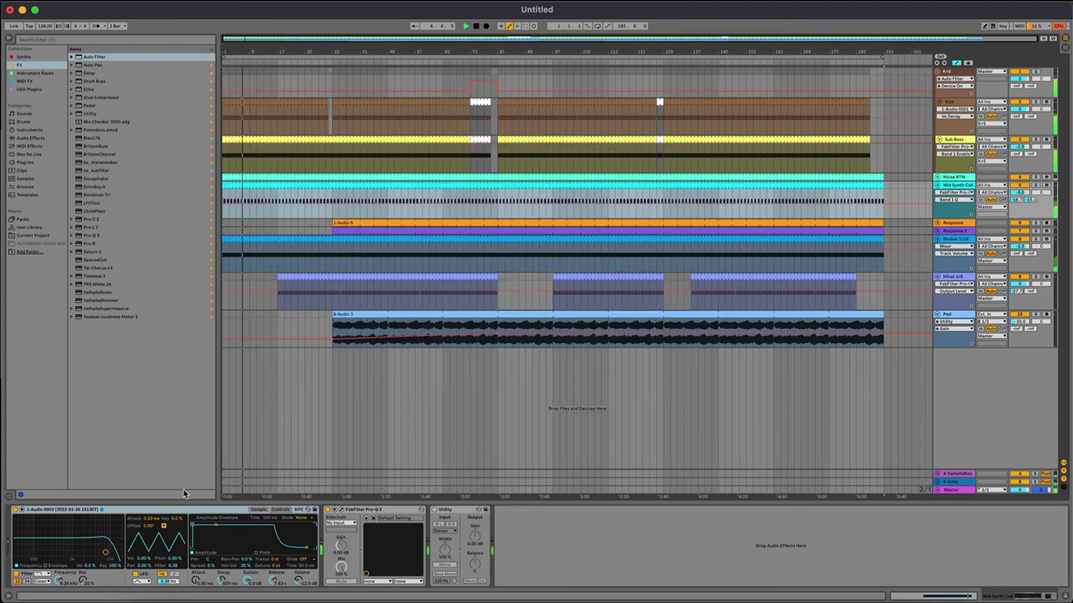
mouse_move(66, 582)
mouse_down()
mouse_move(66, 597)
mouse_move(66, 576)
mouse_up()
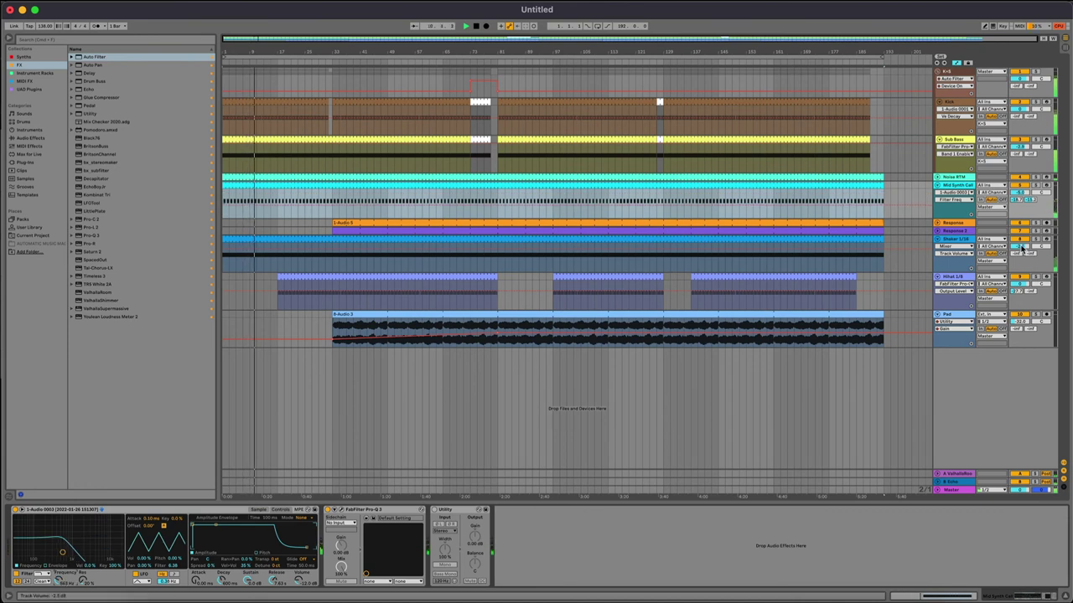
Automate the Shaker 1/16 track's Utility gain to fade in from bar 1 to bar 33, and audition it
click(958, 240)
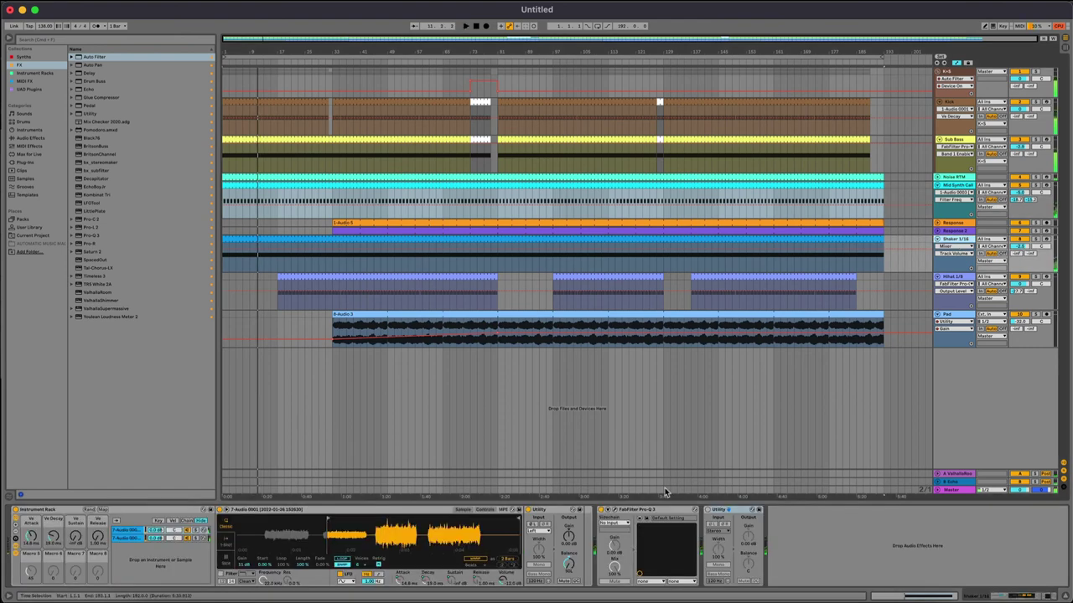
click(709, 515)
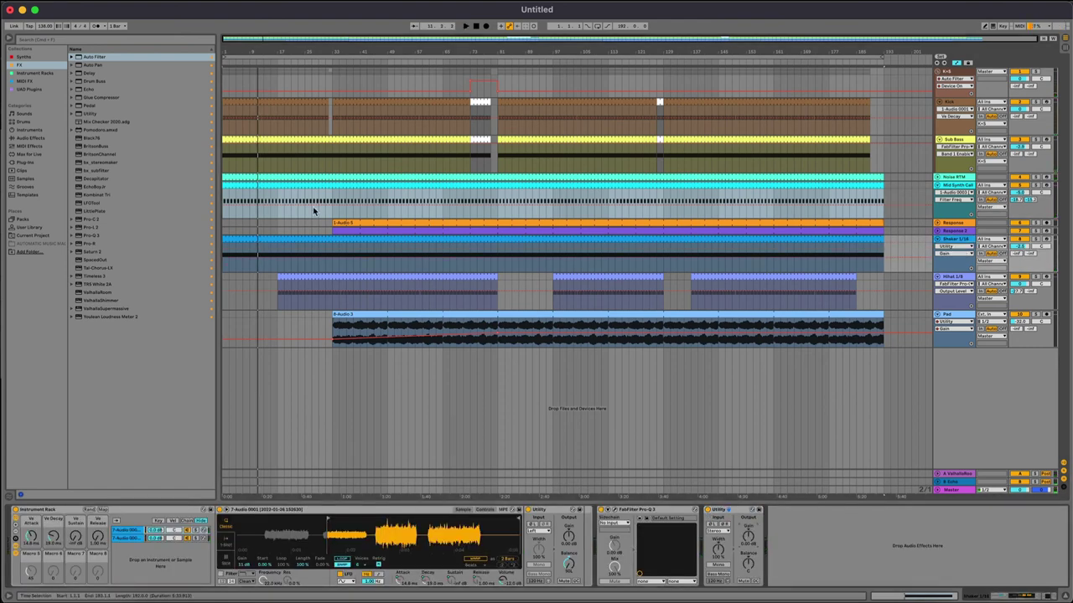
click(334, 258)
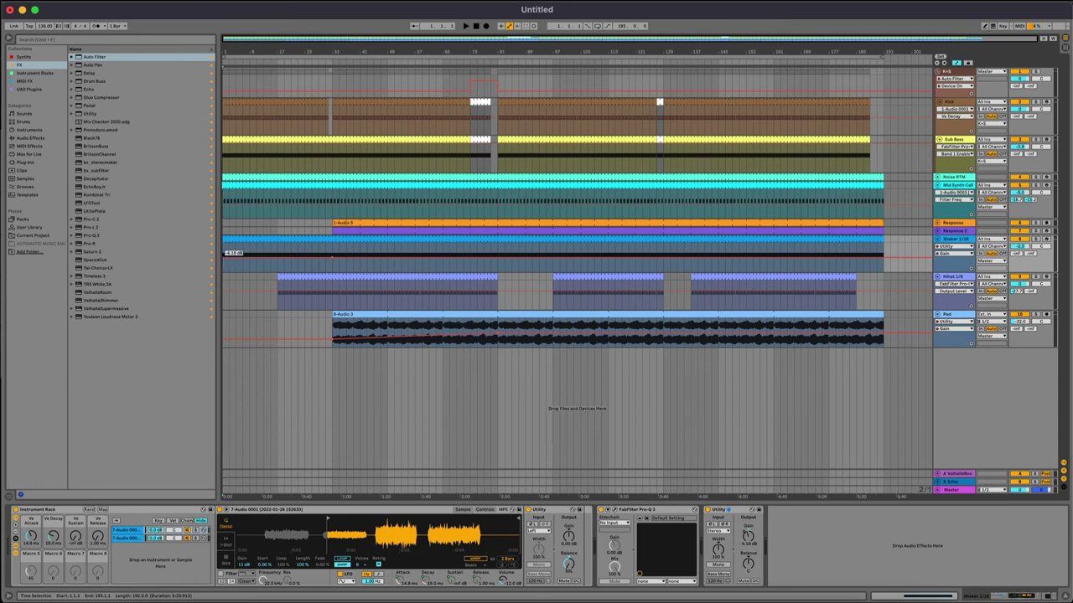
click(226, 242)
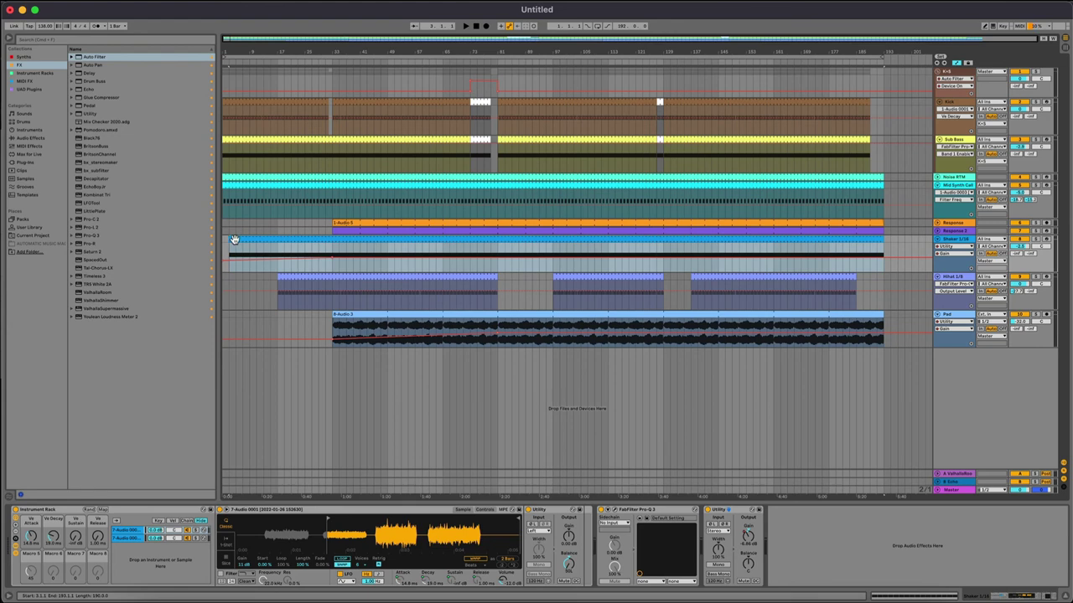
key(space)
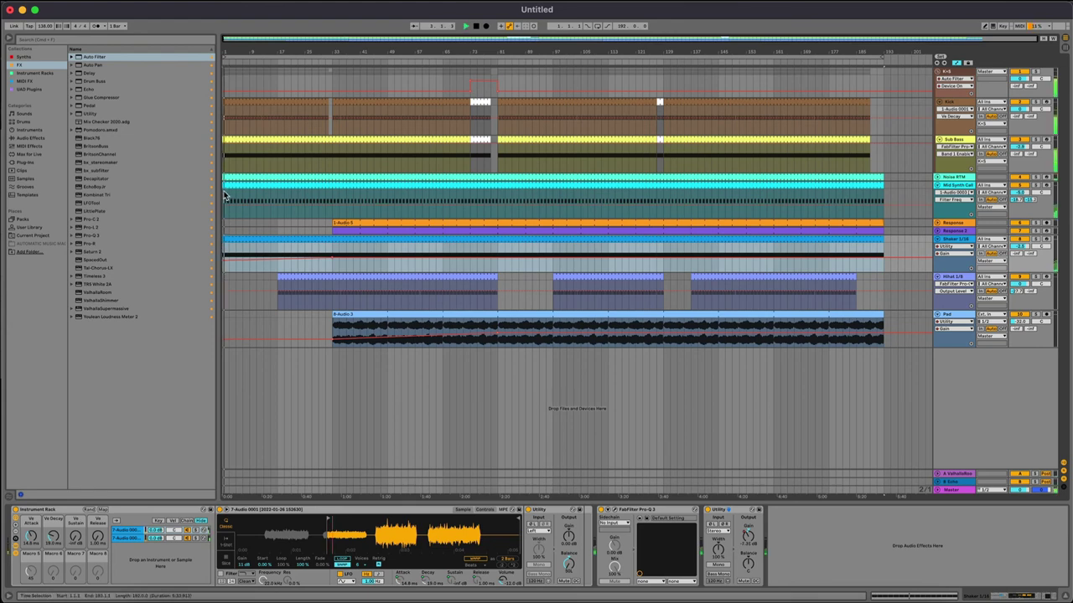
Automate the Mid Synth Call's Simpler filter frequency to rise gradually from bar 1
click(225, 186)
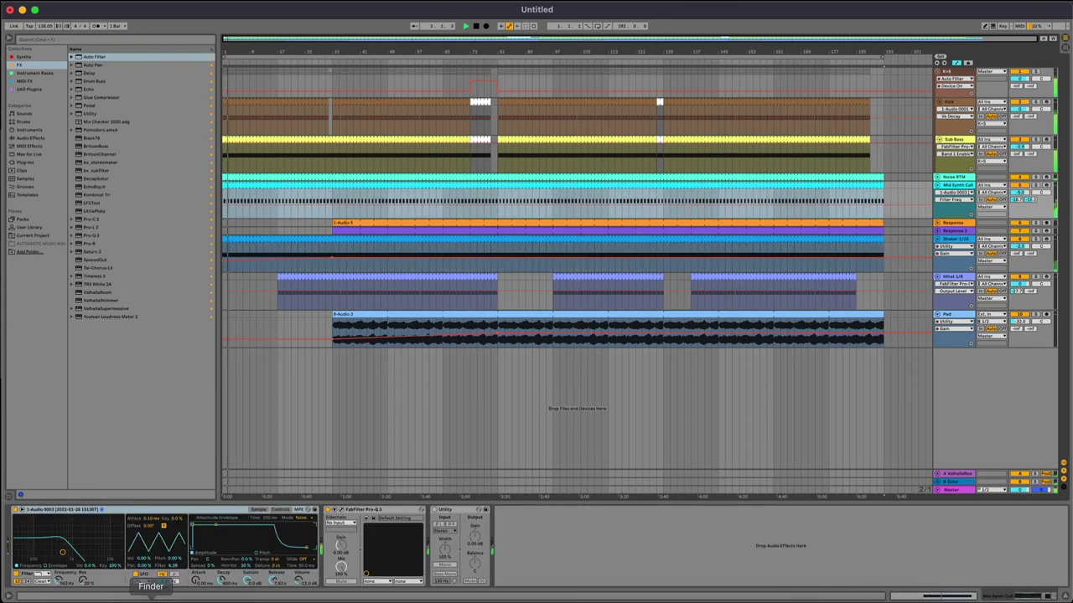
right_click(59, 584)
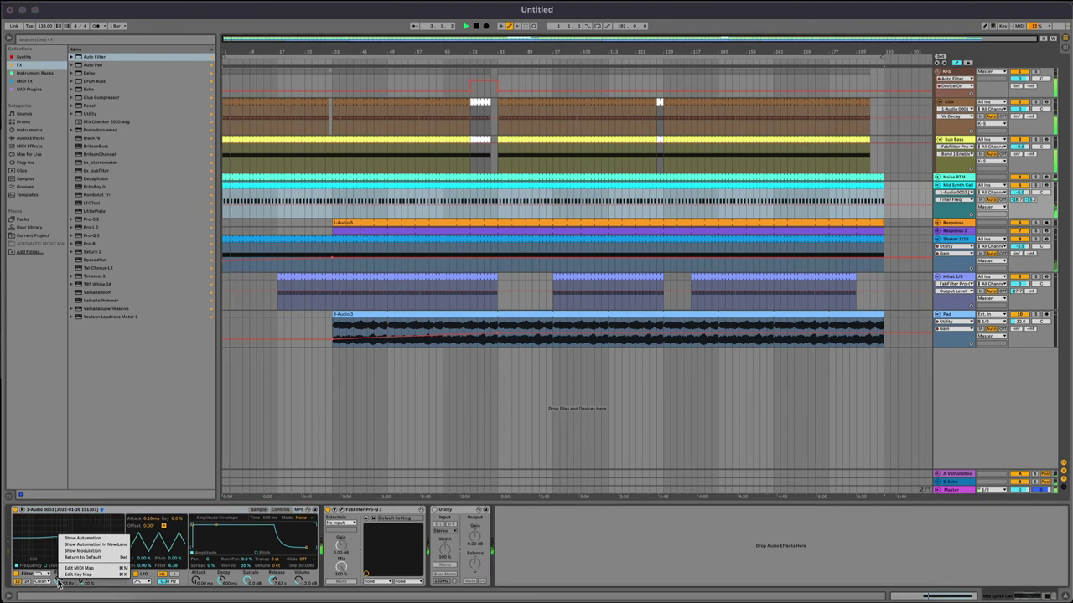
click(75, 539)
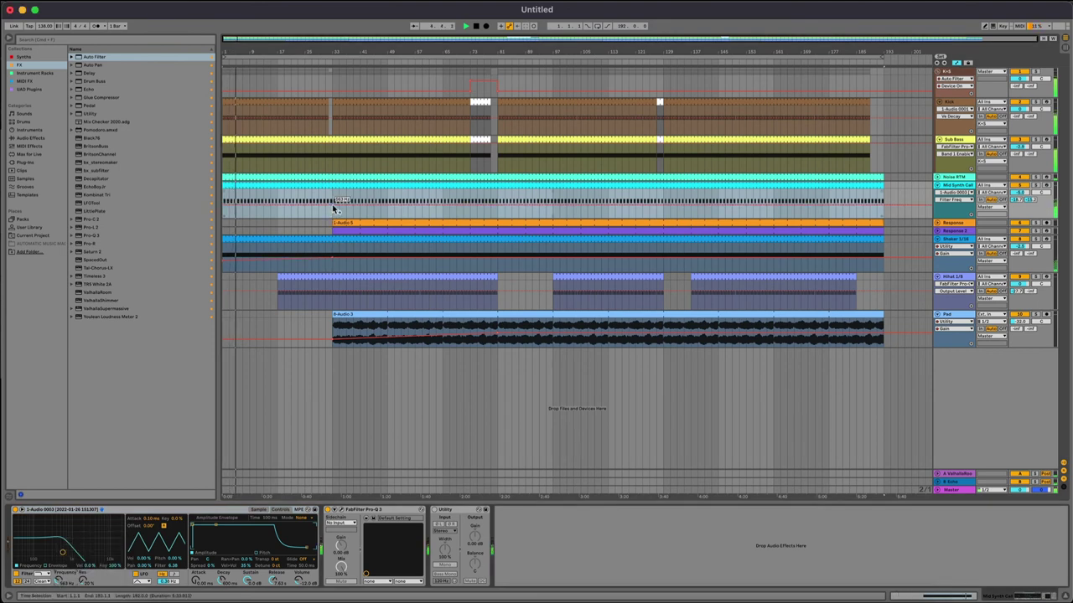
click(227, 216)
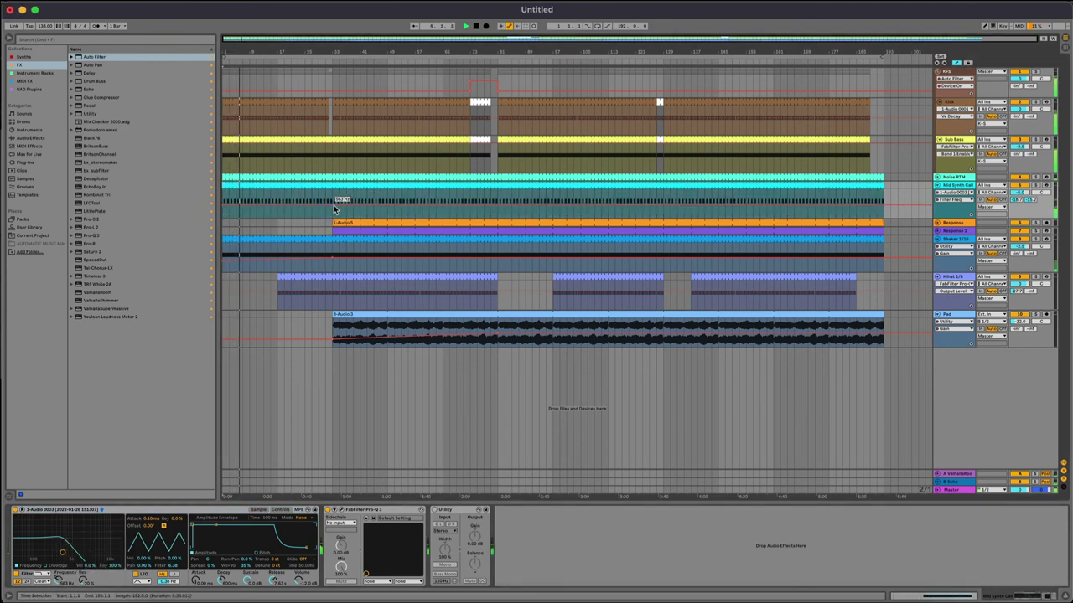
drag(334, 201, 334, 196)
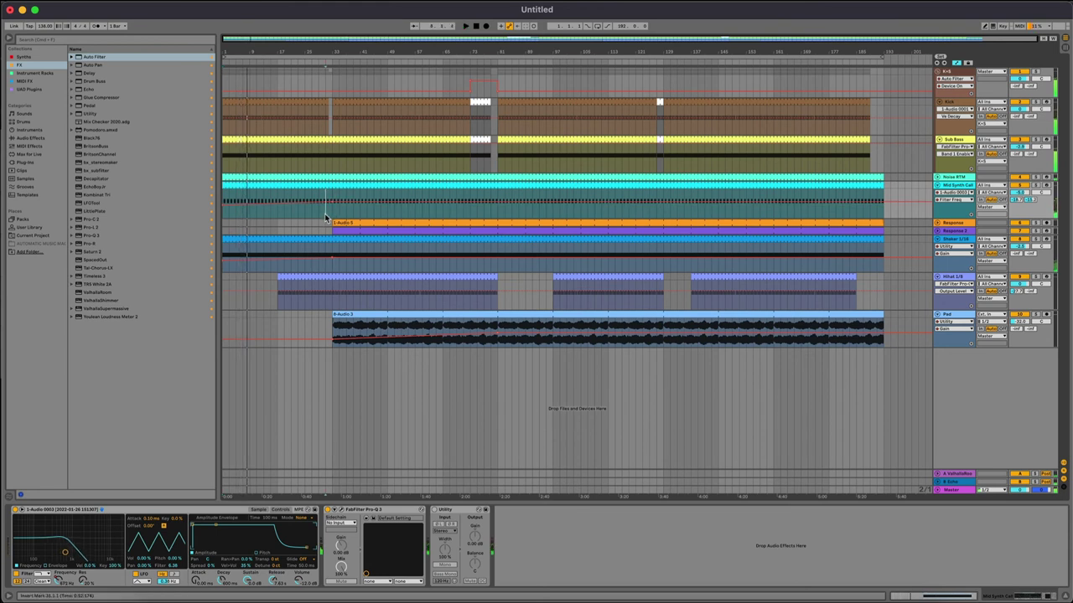
Trim the Response 2 clip to start at bar 49, keep the Response clip starting at bar 33, and play the section
key(space)
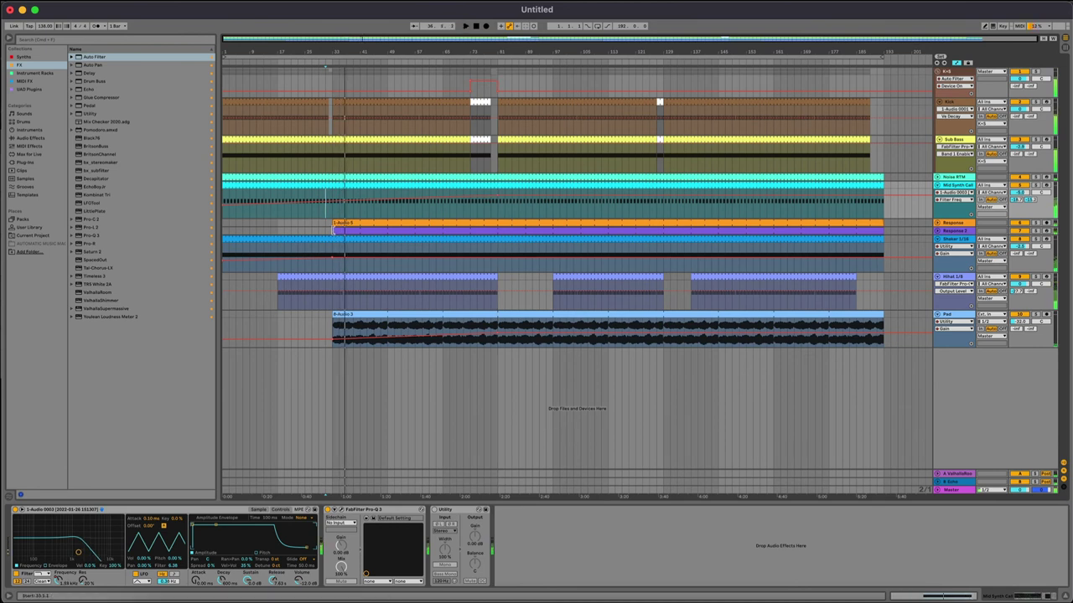
mouse_move(333, 231)
mouse_down()
mouse_move(388, 231)
mouse_move(338, 223)
mouse_up()
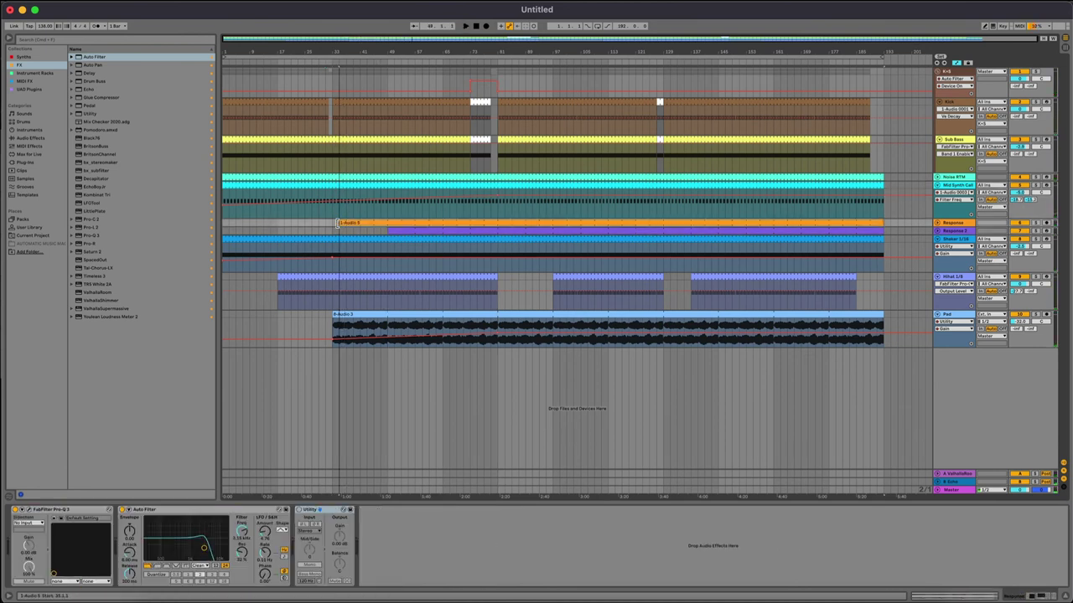
key(space)
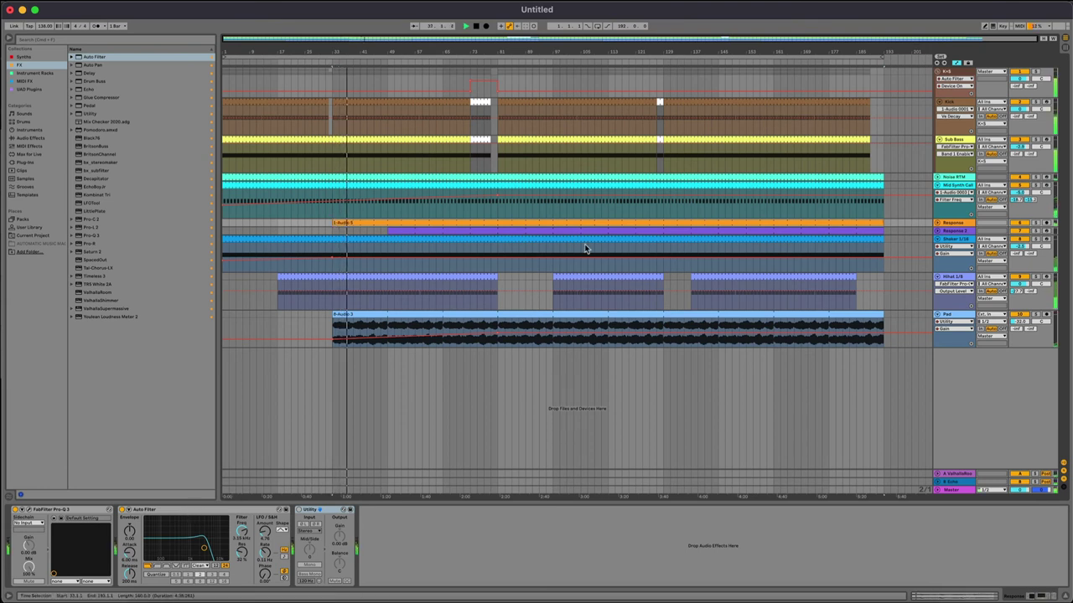
Unfold the Response track and automate its Utility gain to fade in from bar 33 to bar 65
click(937, 223)
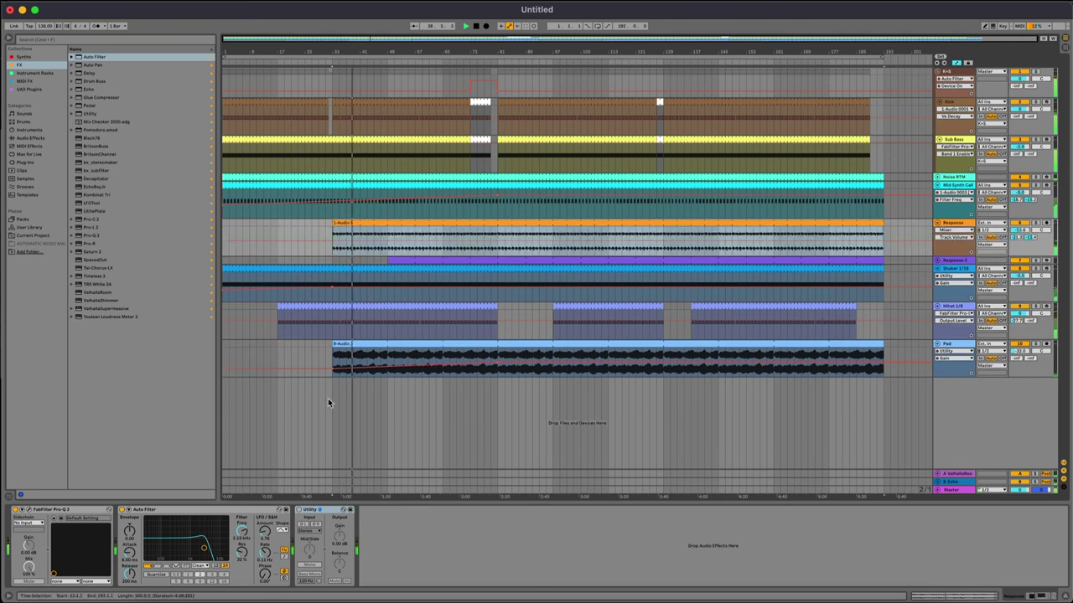
click(297, 510)
right_click(338, 537)
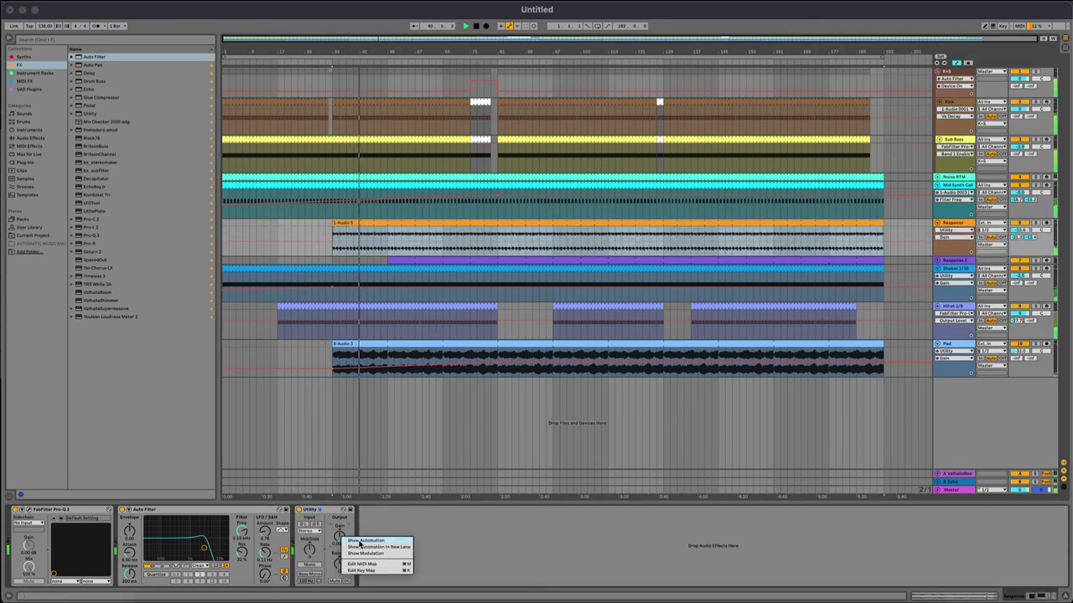
click(359, 541)
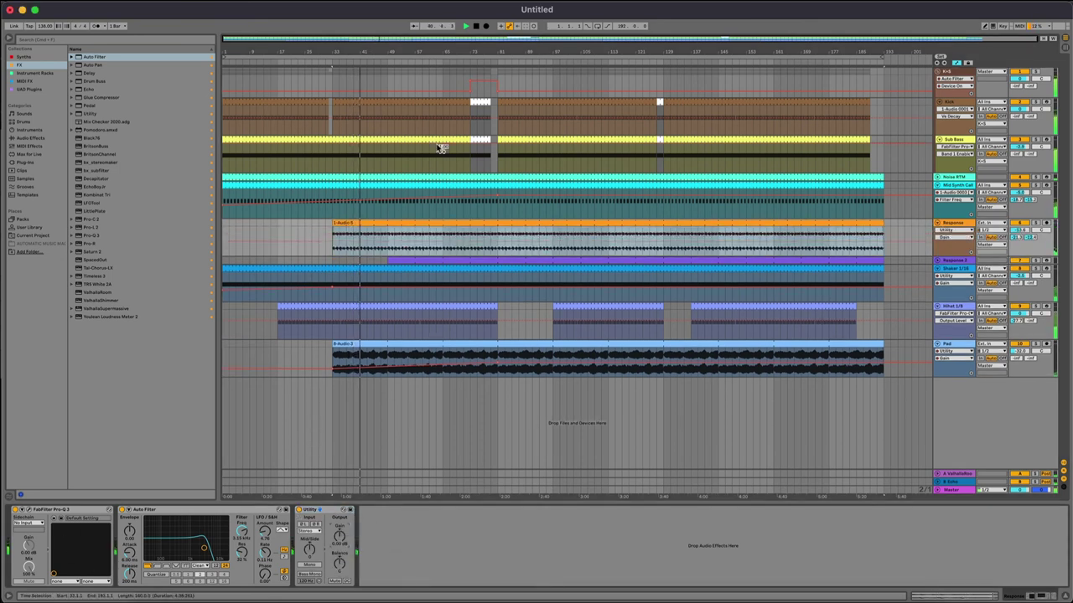
click(444, 242)
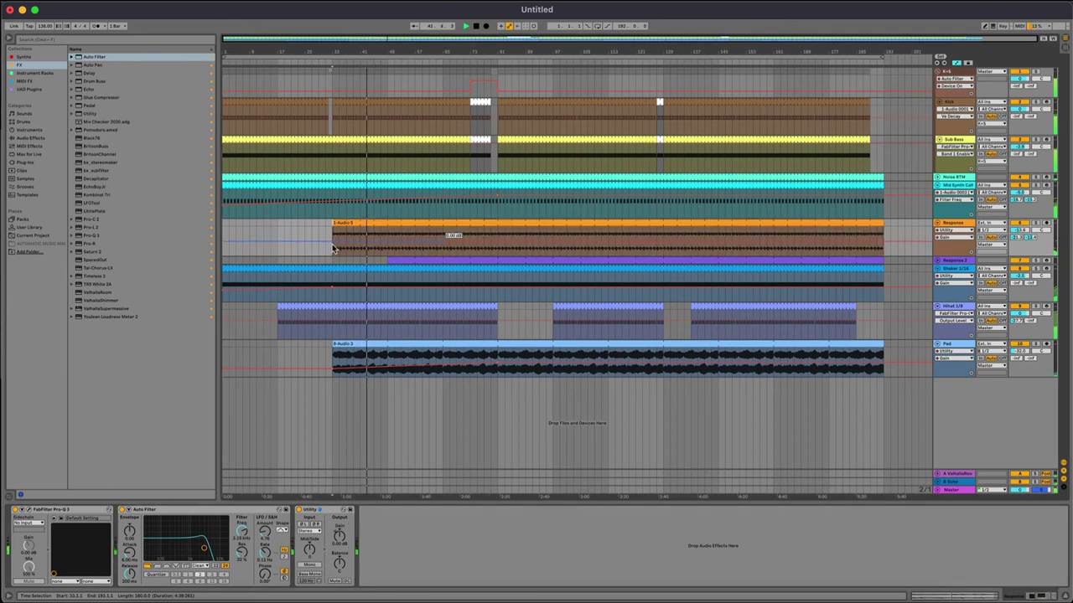
drag(332, 241, 332, 244)
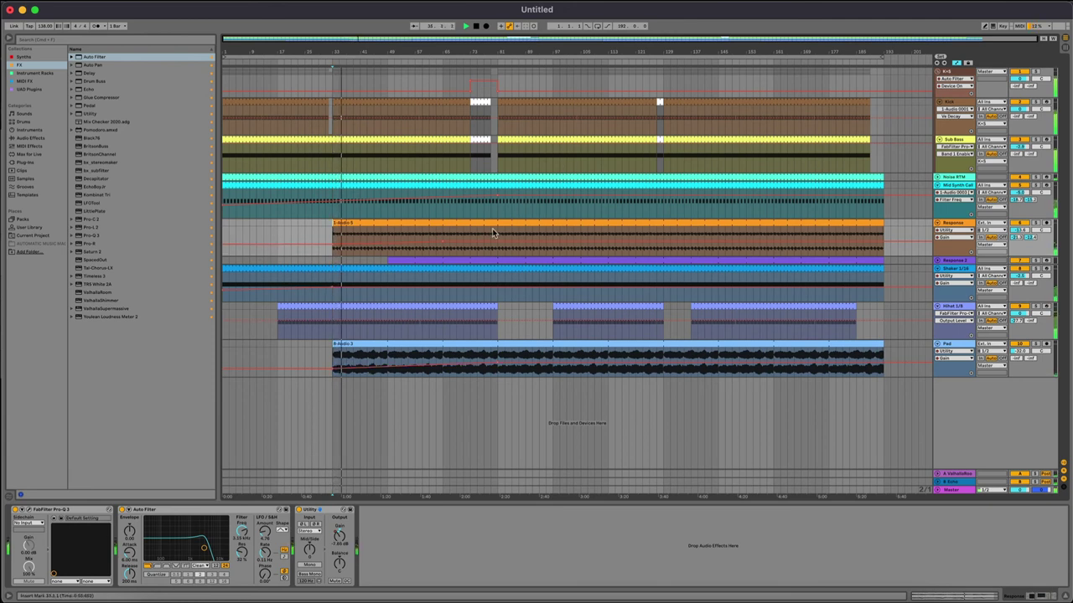
Delete the Response clip section between bars 81 and 97, and play from bar 81
drag(499, 233, 553, 222)
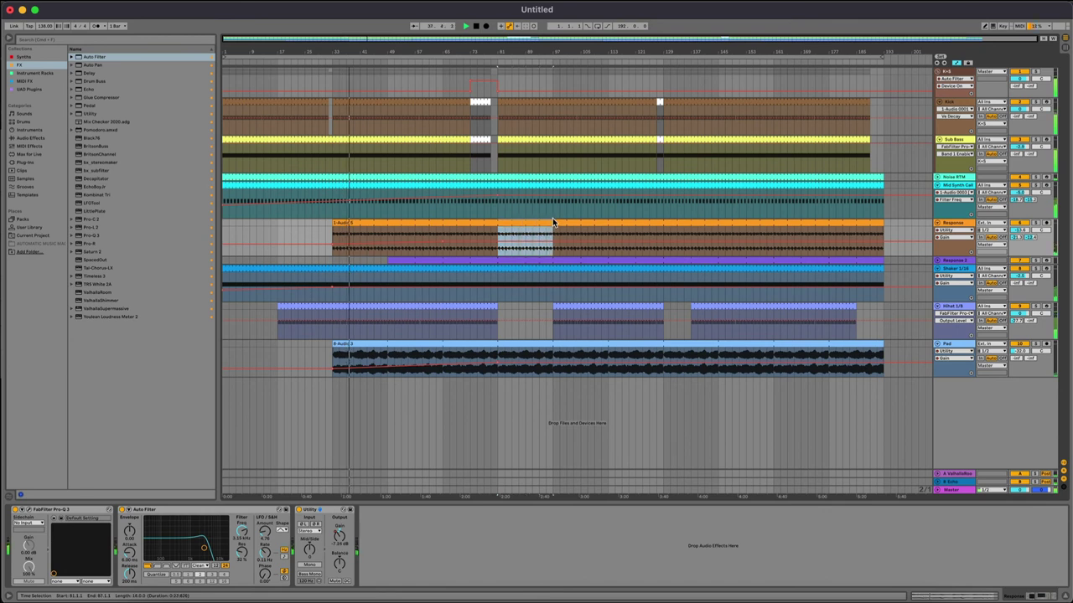
key(Delete)
click(498, 216)
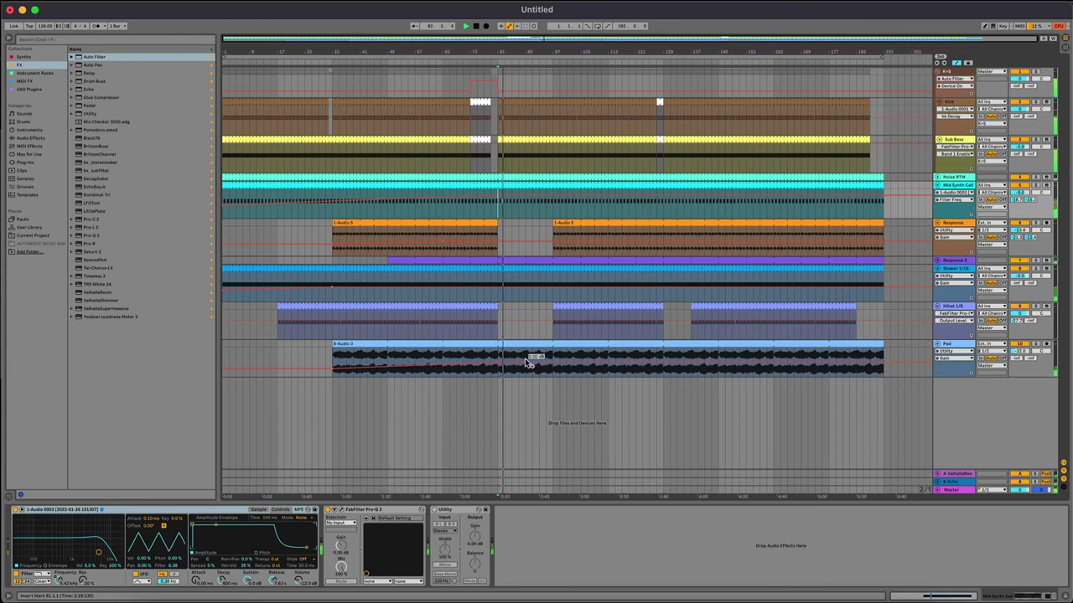
click(542, 184)
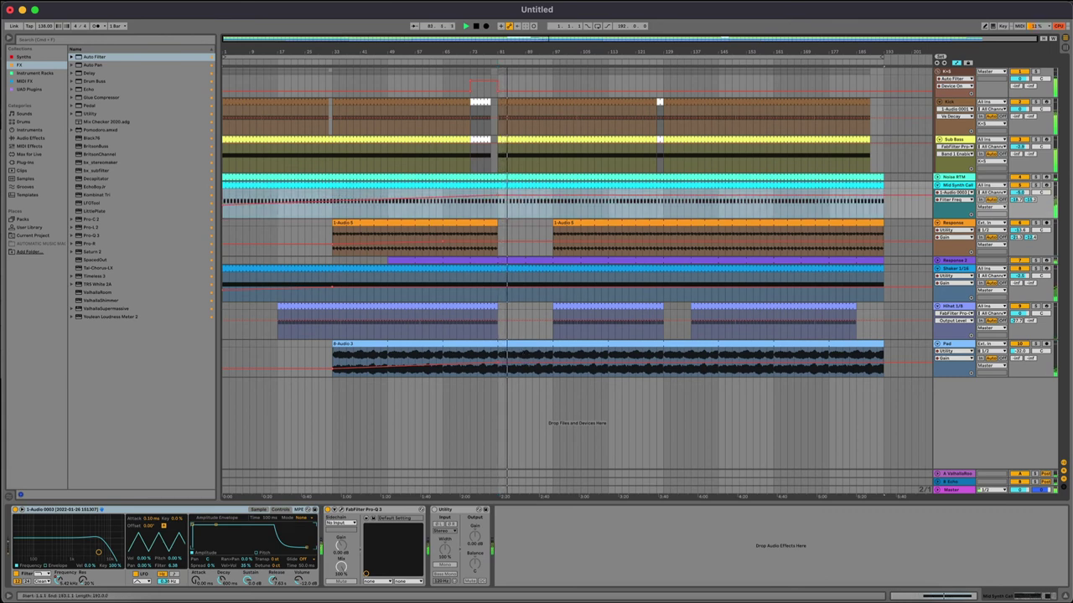
Unfold the Response 2 track and raise its Pro-Q 3 low cut to about 1770 Hz
click(938, 261)
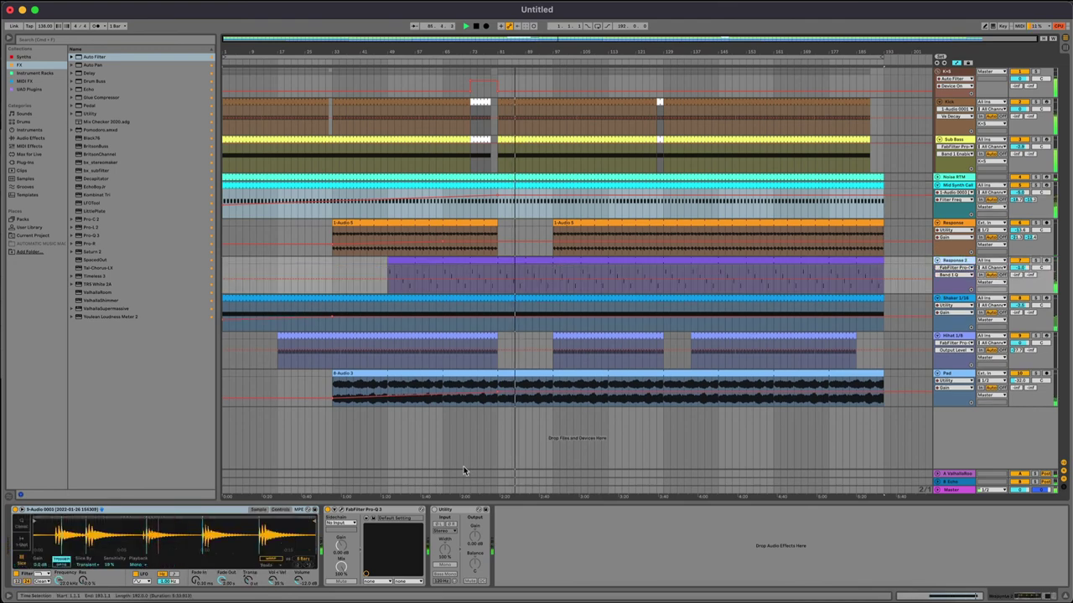
click(344, 512)
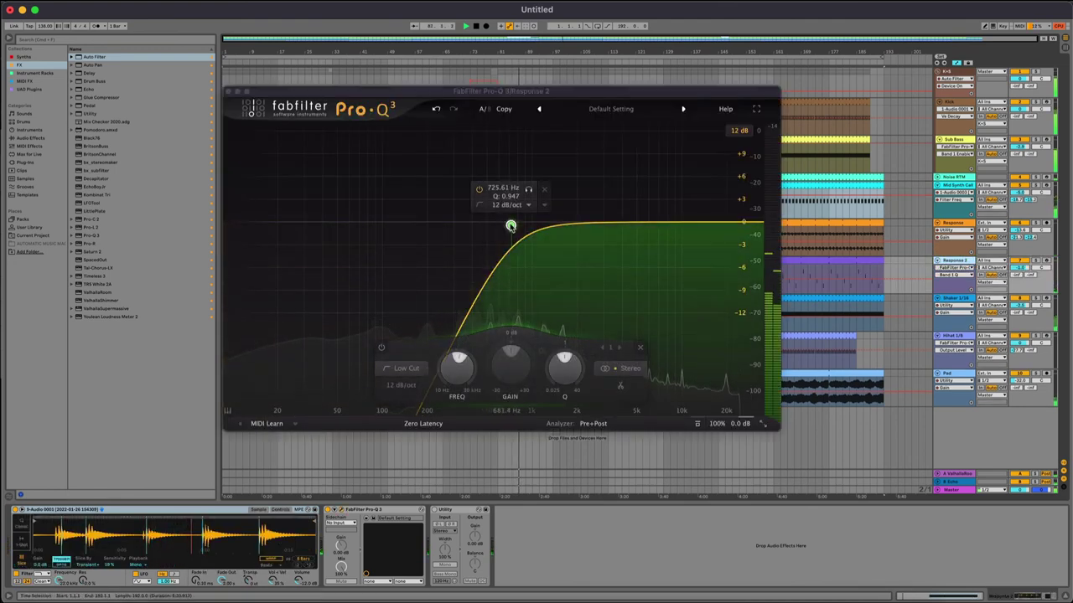
drag(510, 222, 572, 227)
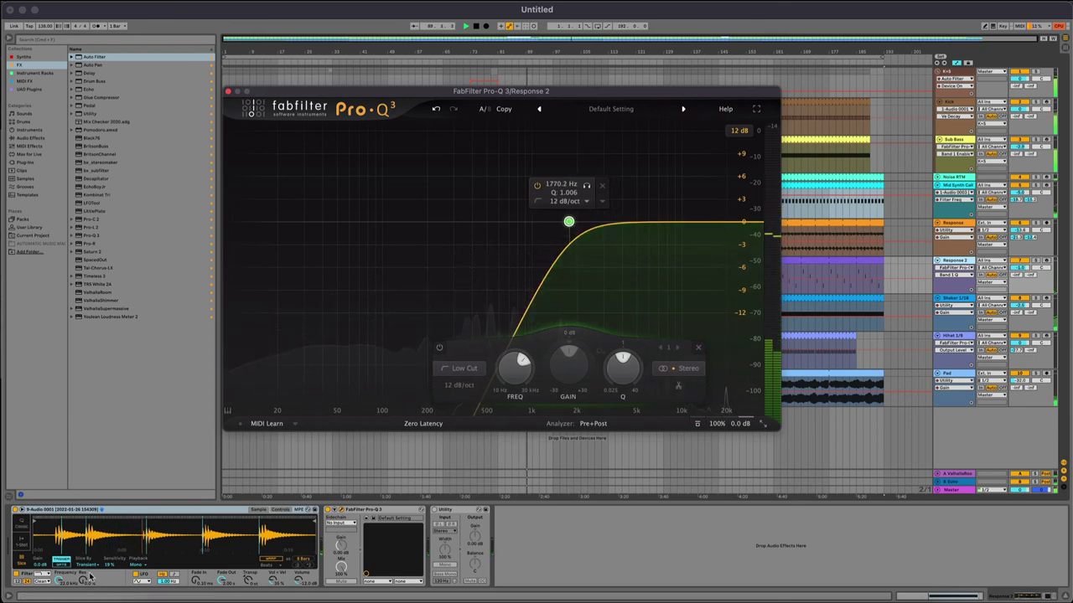
Set Response 2's Simpler filter to about 3.8 kHz with 27 % resonance, and switch the Simpler off
mouse_move(59, 580)
mouse_down()
mouse_move(59, 601)
mouse_move(82, 557)
mouse_move(69, 599)
mouse_up()
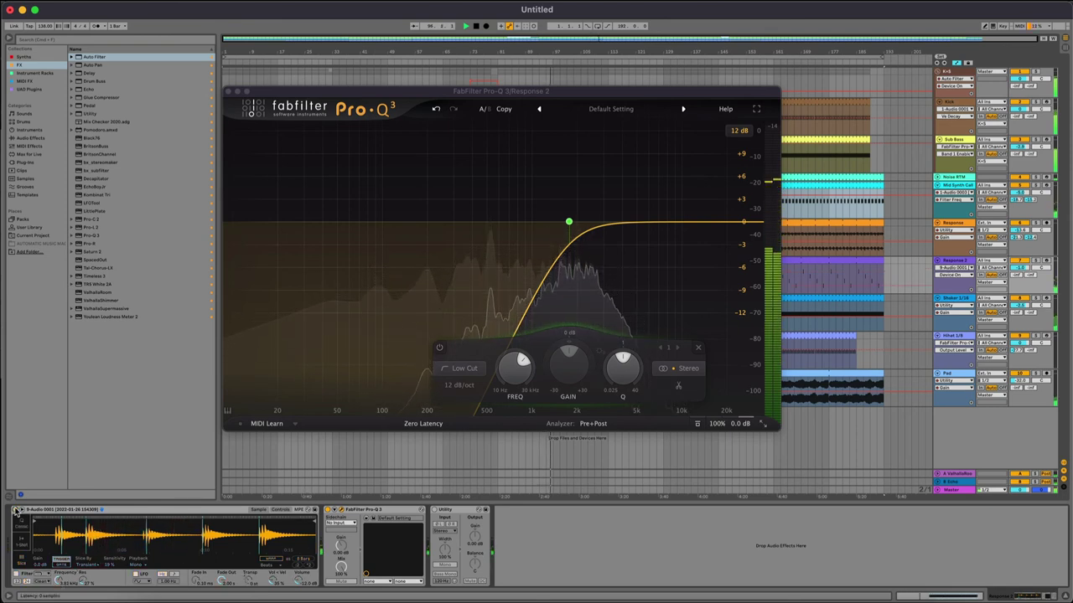
click(230, 95)
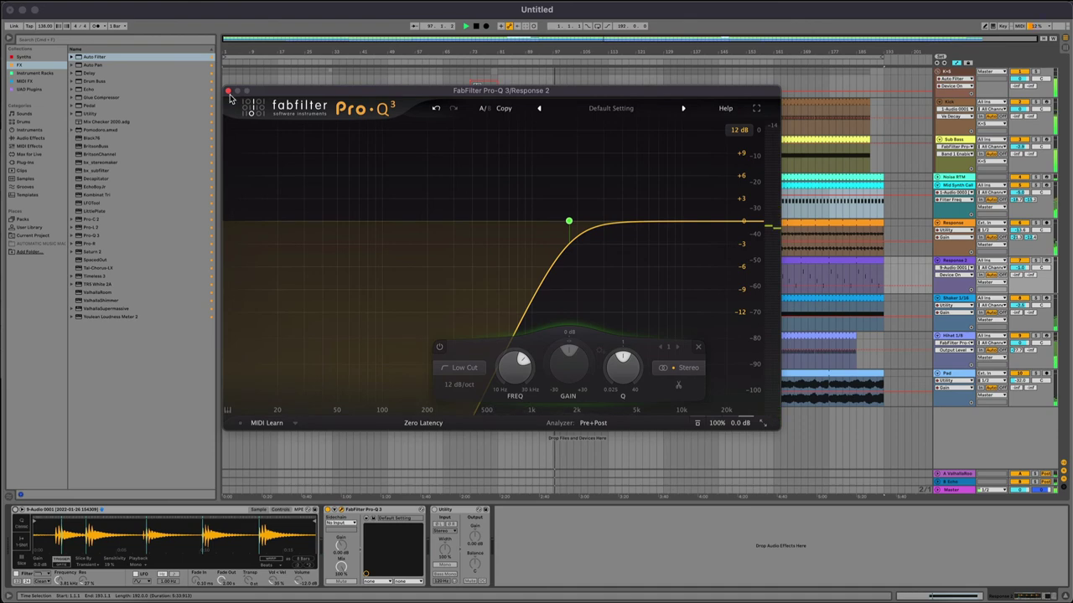
click(228, 91)
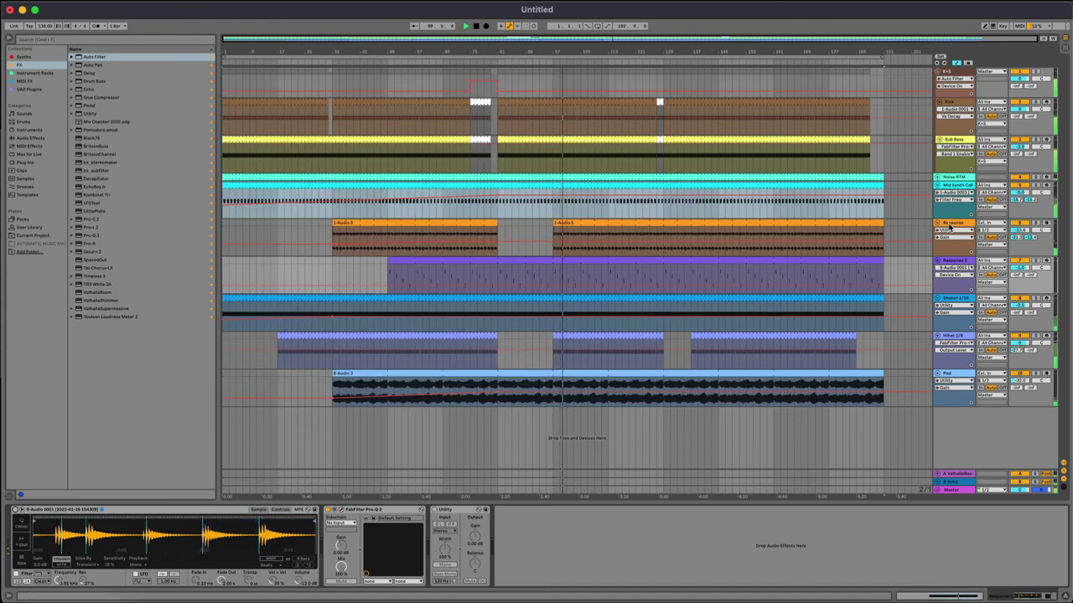
Raise the Response track's Pro-Q 3 low cut frequency and set the EQ's output level to about +2.5 dB
click(949, 224)
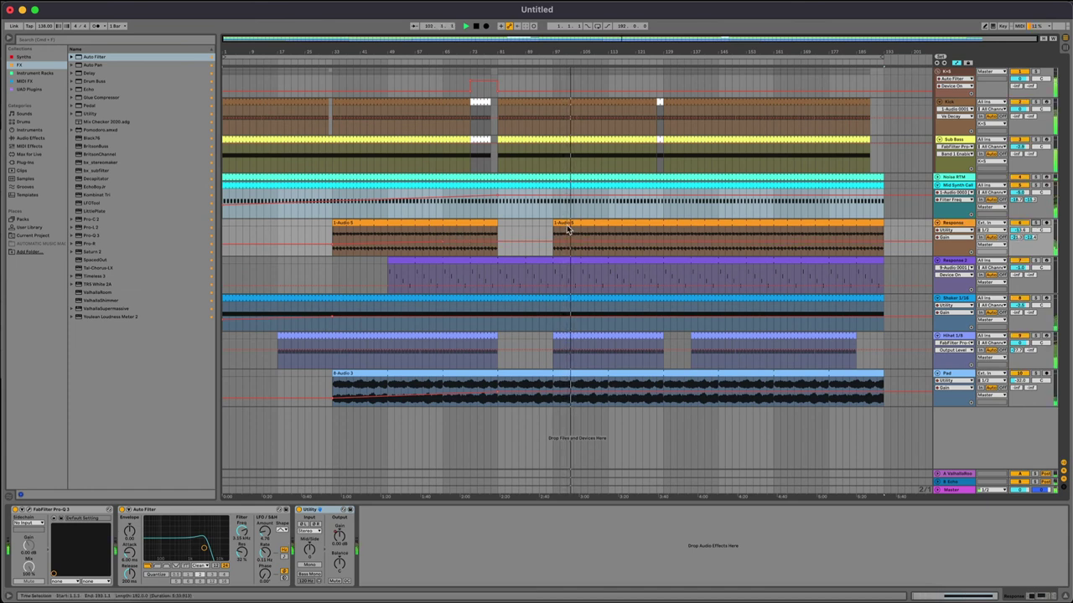
click(561, 225)
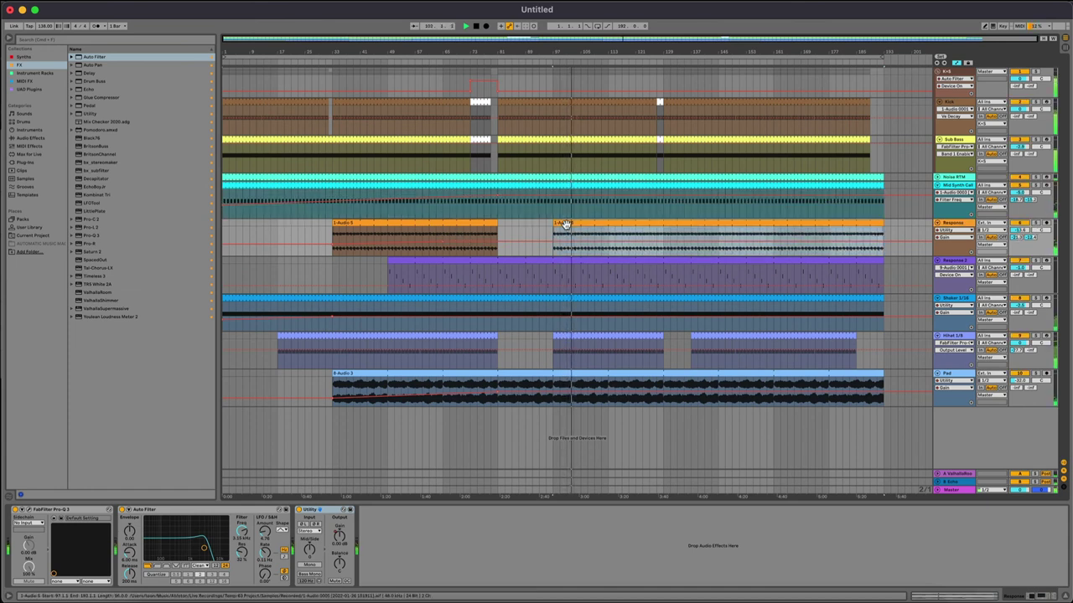
click(26, 510)
drag(525, 238, 547, 238)
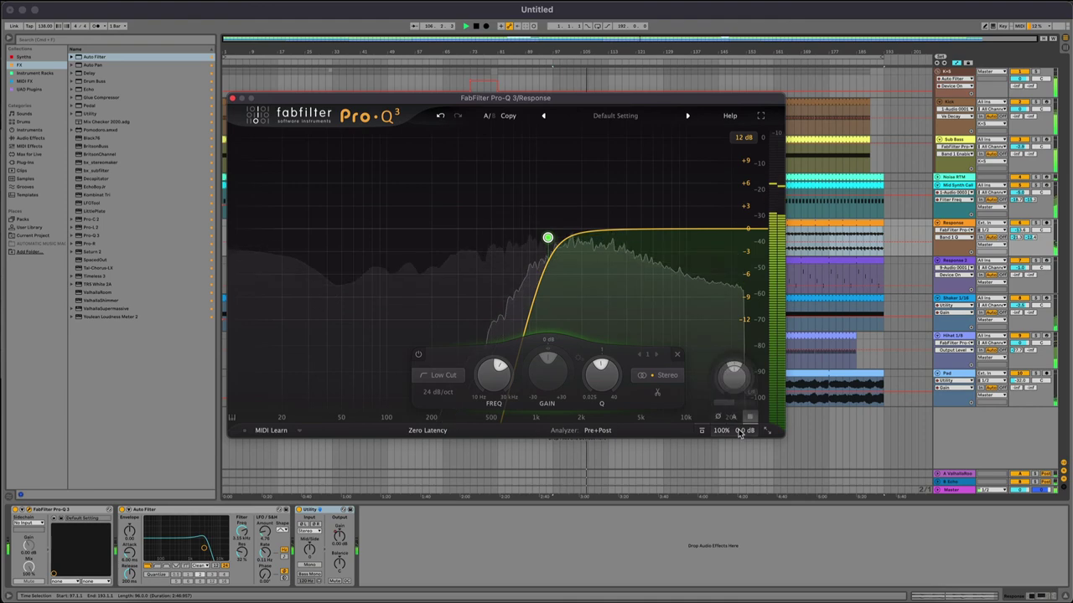
mouse_move(742, 429)
mouse_down()
mouse_move(731, 400)
mouse_move(736, 411)
mouse_up()
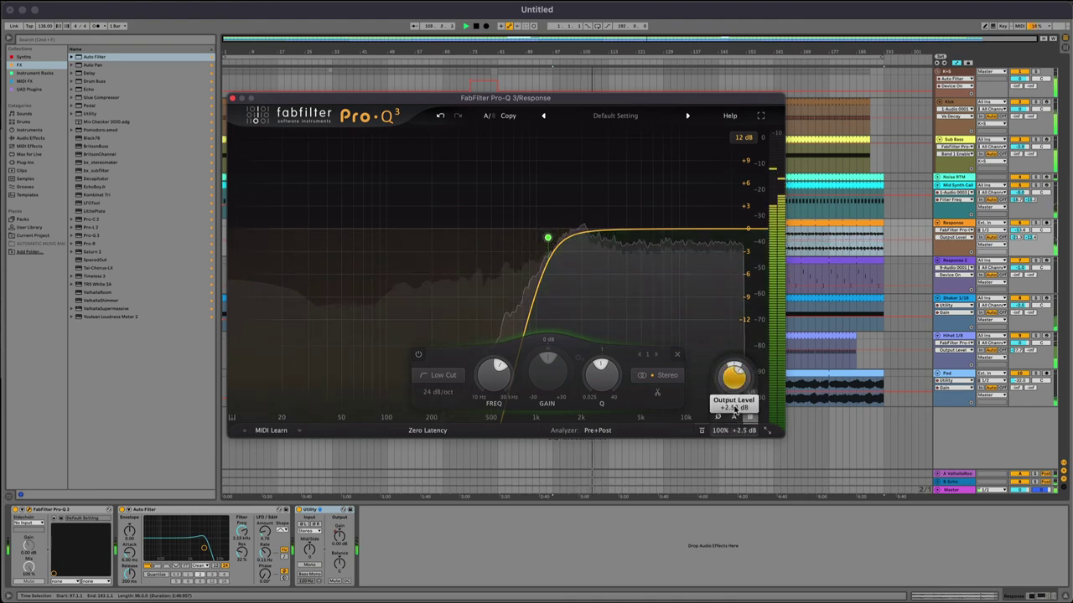
Close the Response EQ window and move the Kick and Sub Bass break clips from bar 127 to bar 111
click(233, 98)
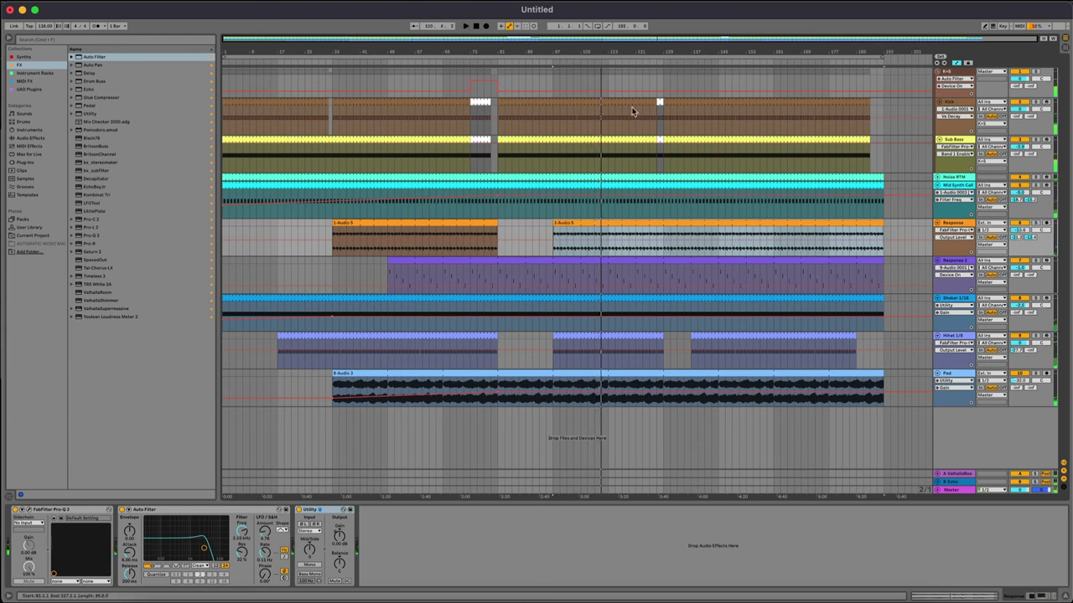
click(605, 105)
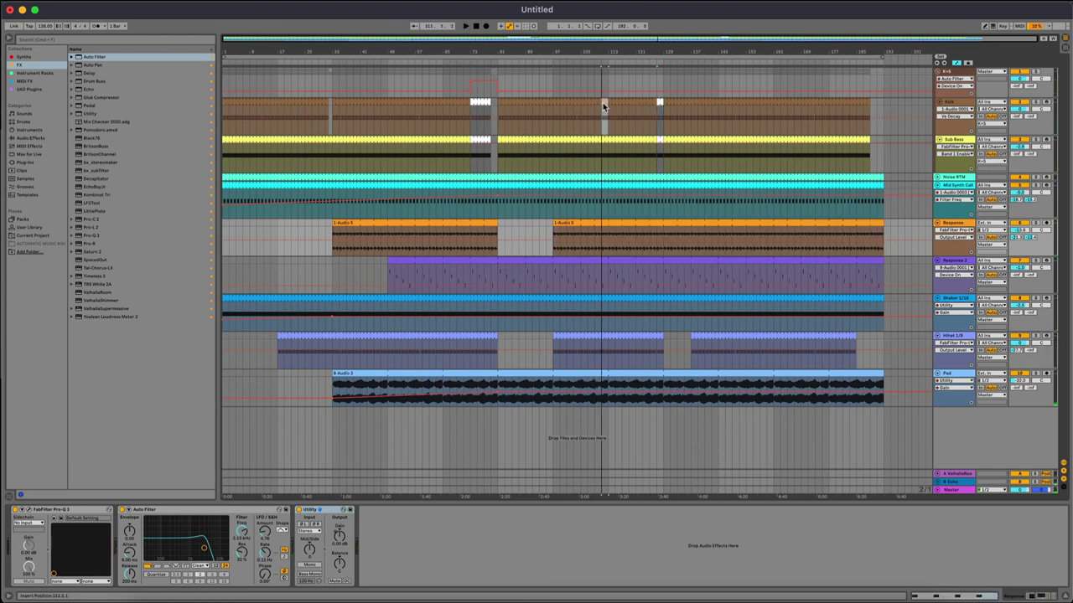
key(super+v)
click(610, 152)
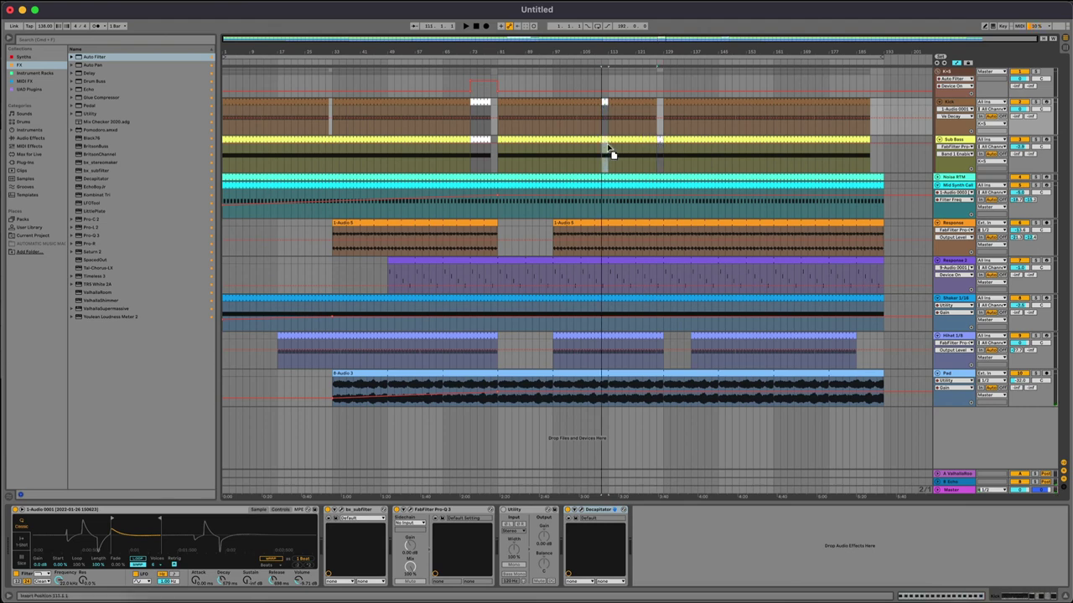
drag(605, 145, 604, 144)
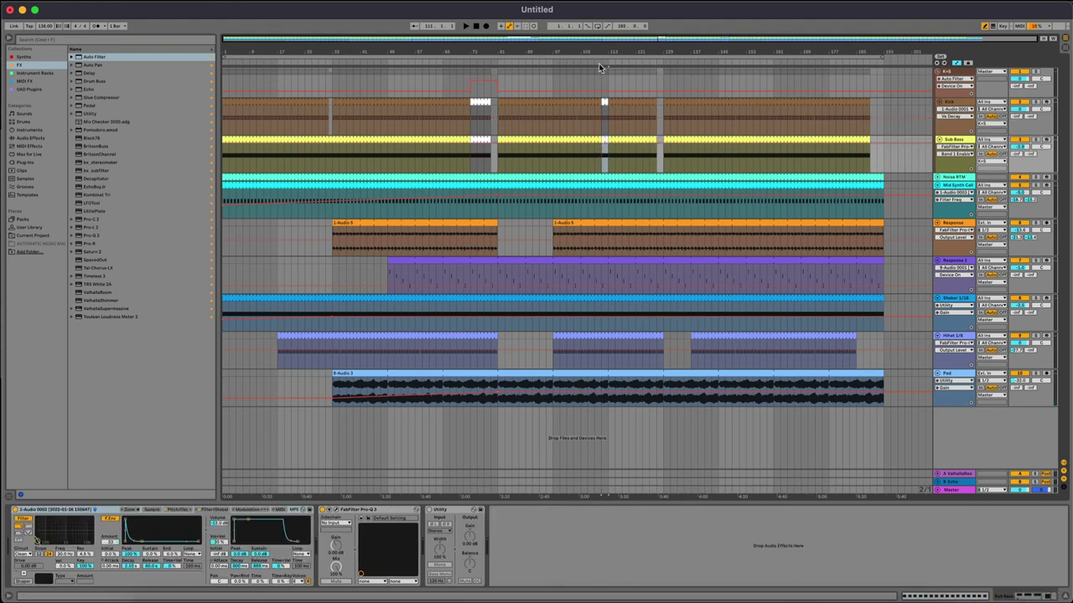
Automate the kick and bass group's Auto Filter on for bars 111 to 113, and play the break
click(610, 72)
key(super+v)
click(604, 77)
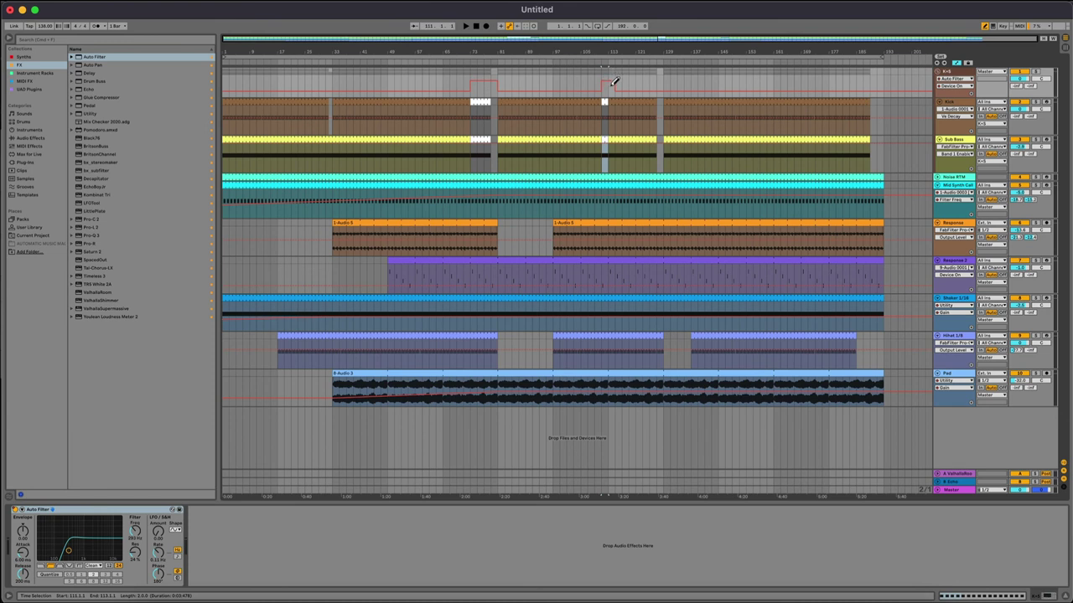
key(space)
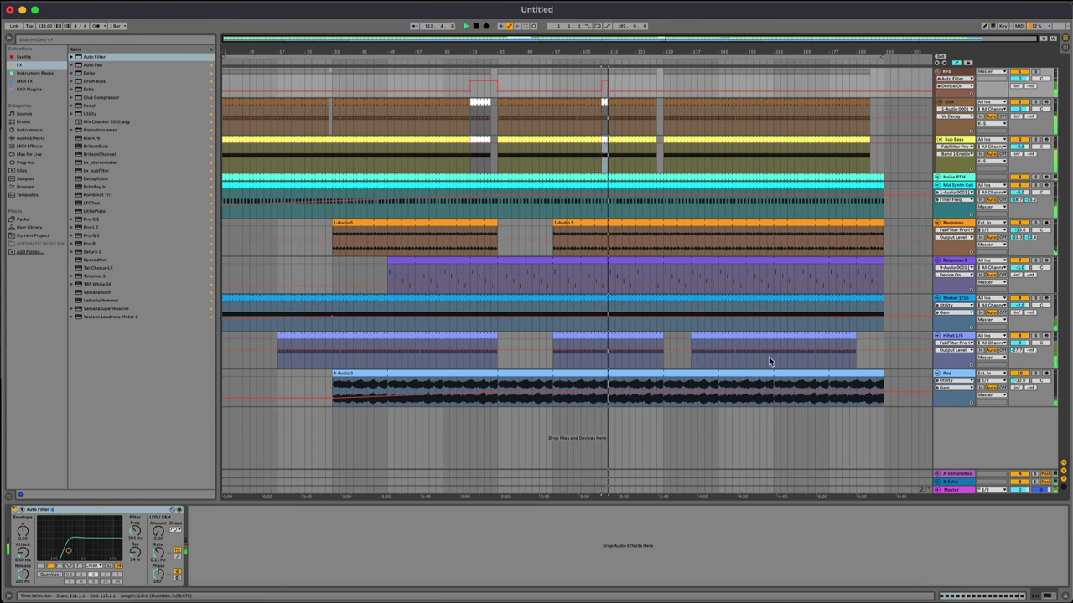
Insert a MIDI track below the Hihat 1/8 track and create a two-bar clip at bar 113 with a one-bar loop
click(945, 348)
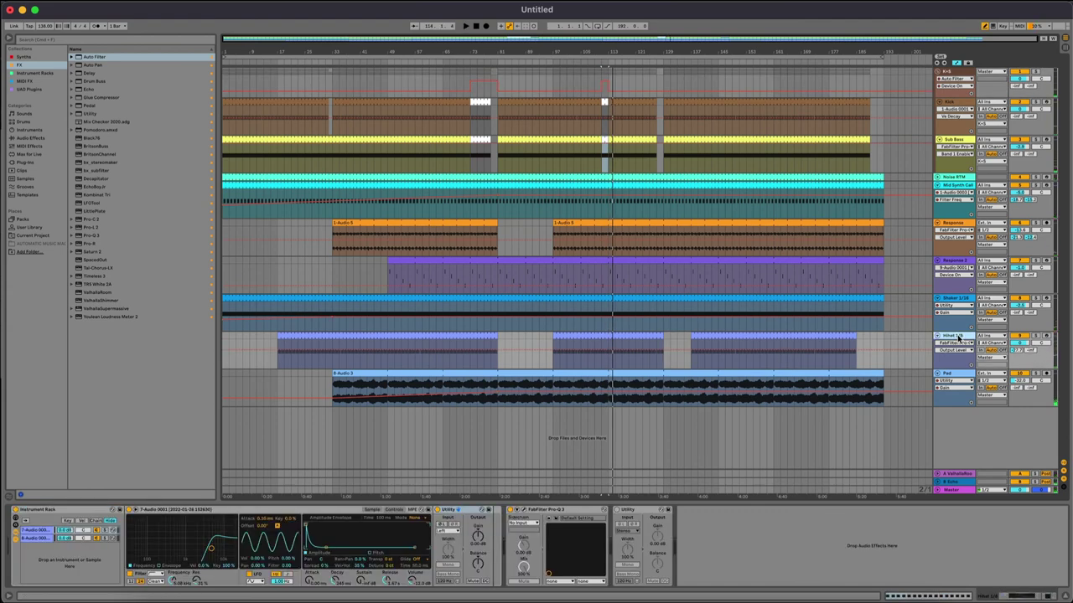
key(super+shift+t)
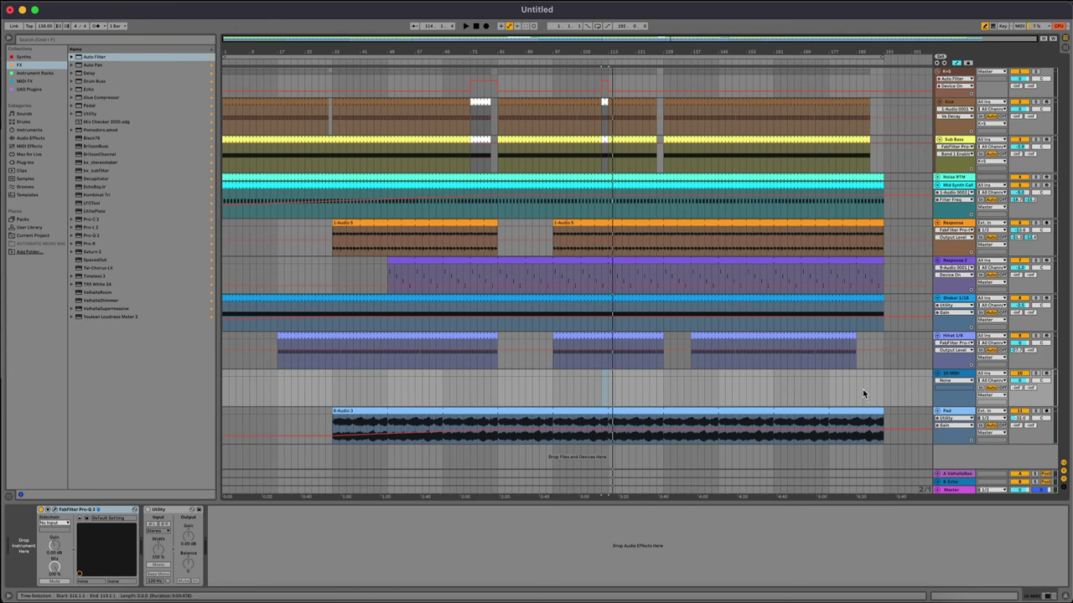
double_click(615, 373)
click(611, 375)
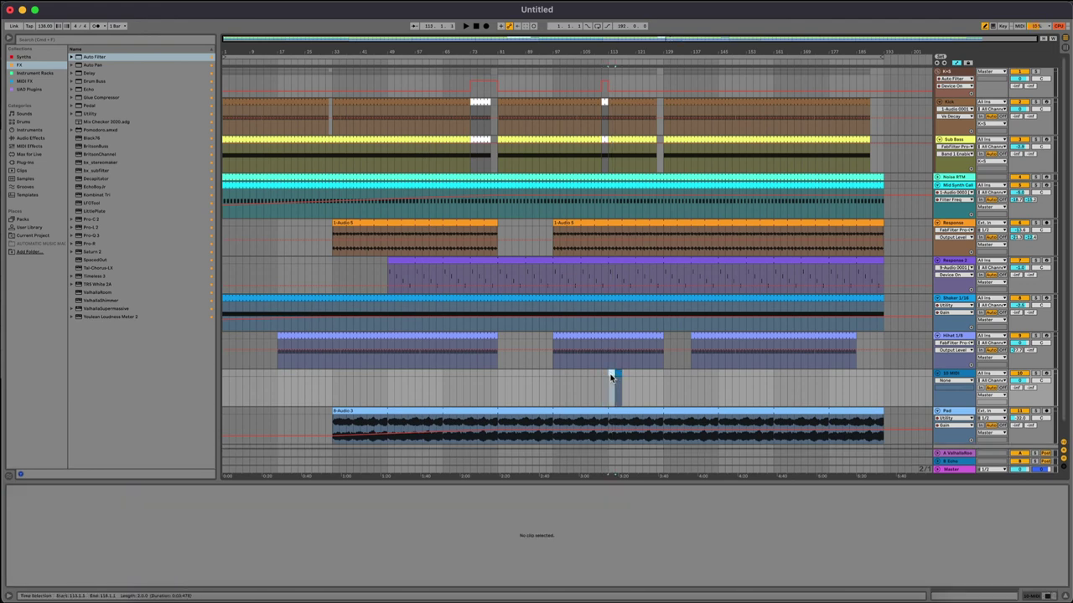
drag(618, 375, 609, 380)
click(612, 381)
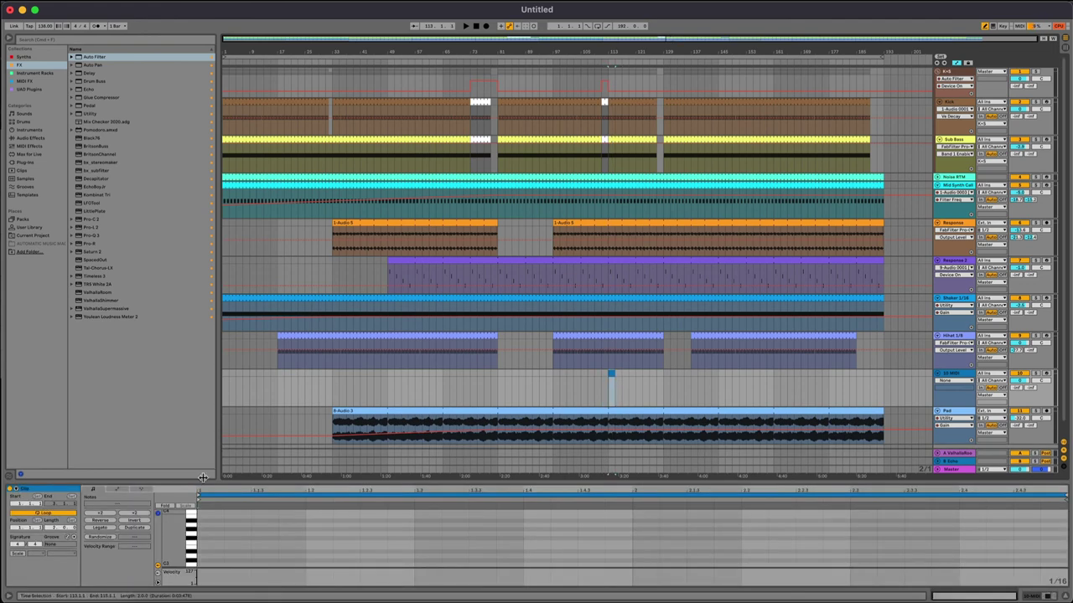
click(54, 527)
text(1)
key(Return)
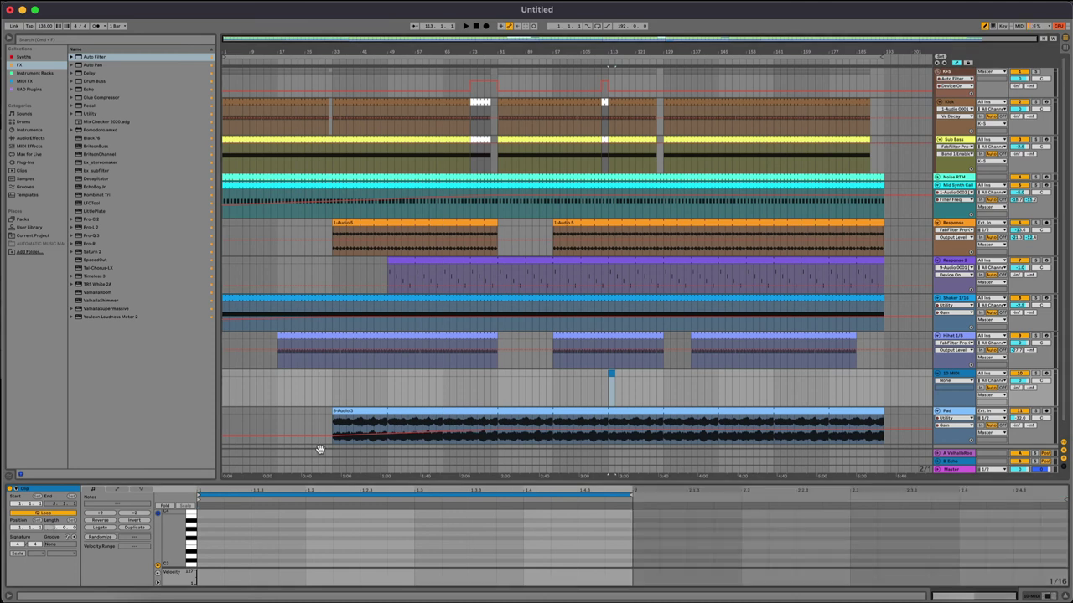
Copy the Simpler from the Shaker 1/16 track's instrument rack onto the new MIDI track
click(952, 337)
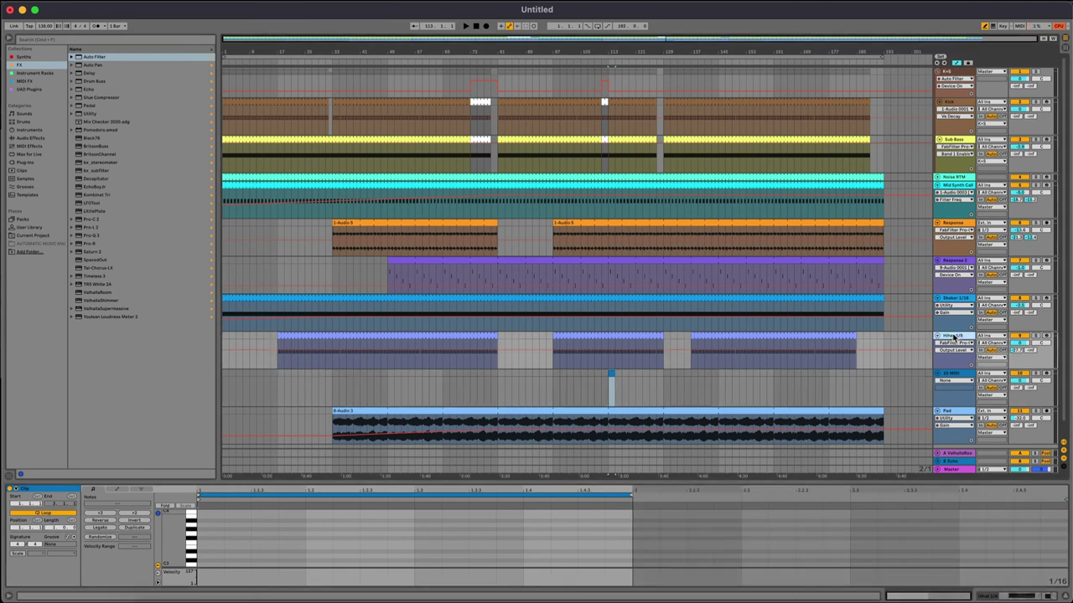
click(953, 308)
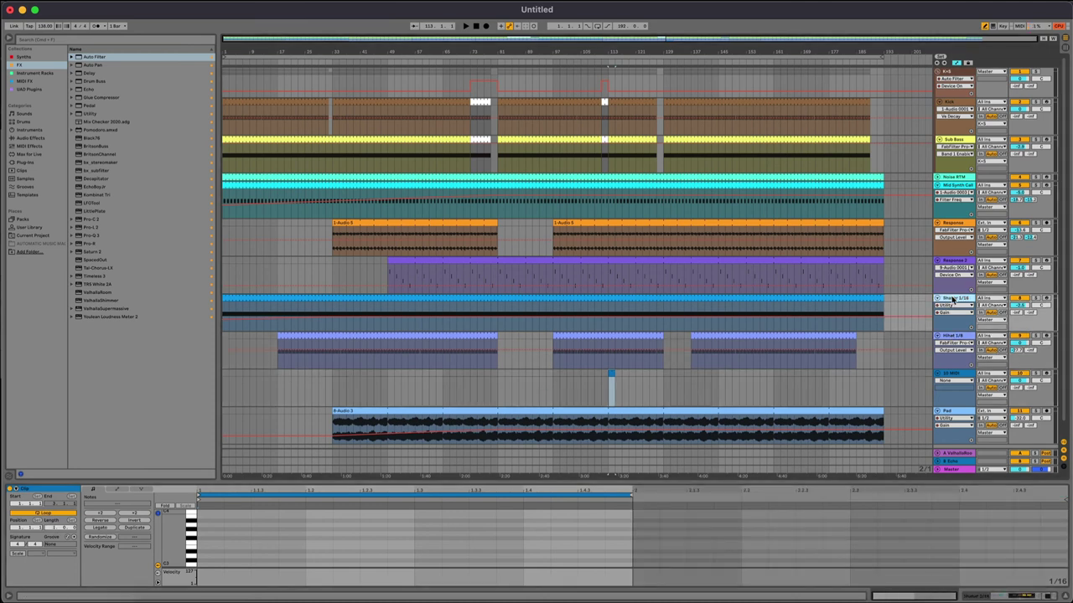
click(1020, 597)
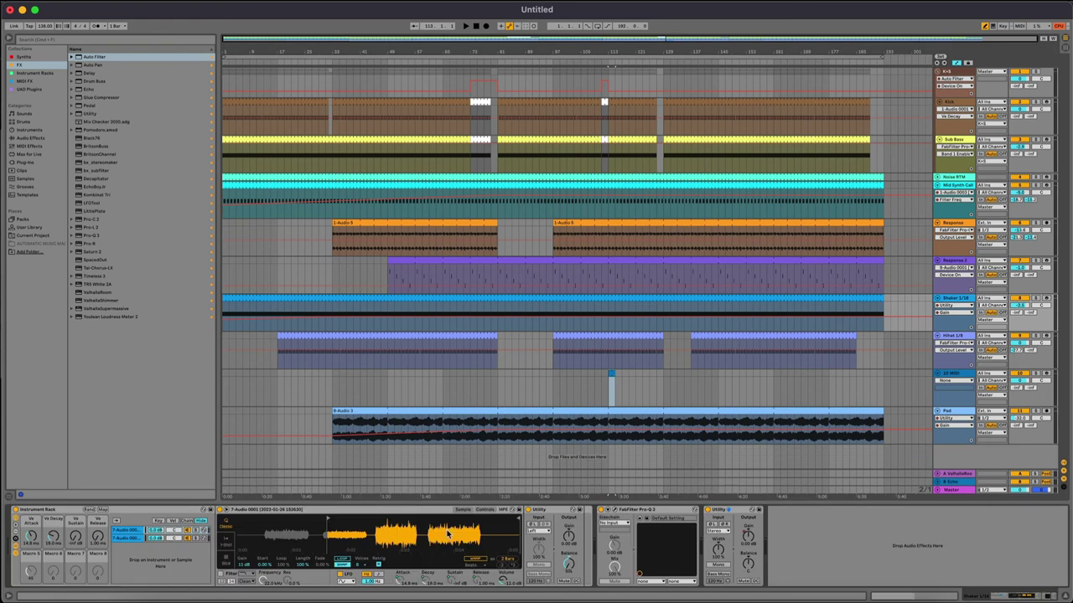
click(327, 514)
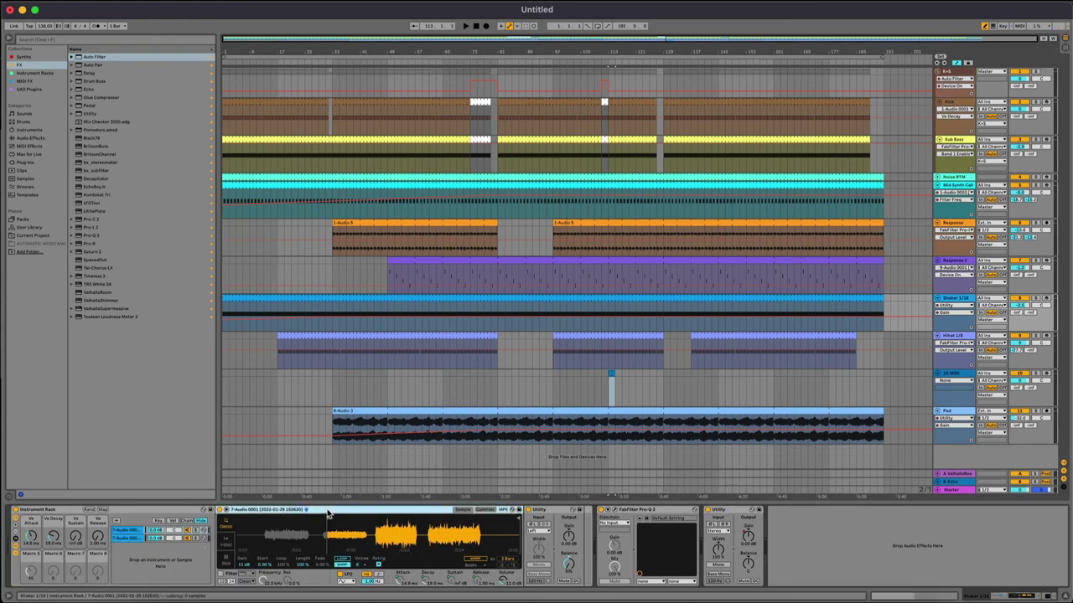
click(579, 474)
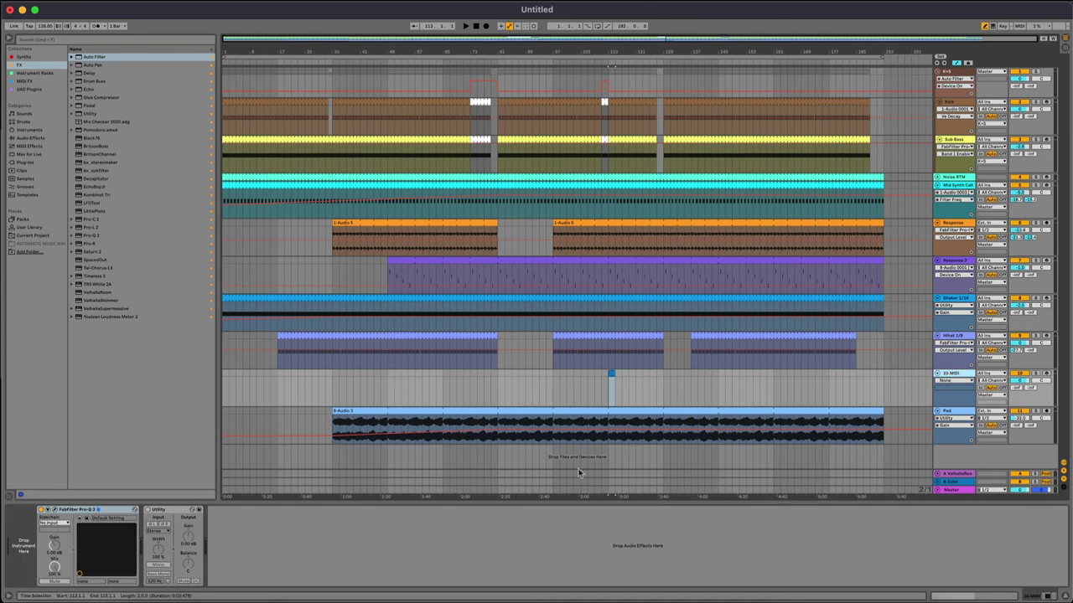
click(23, 550)
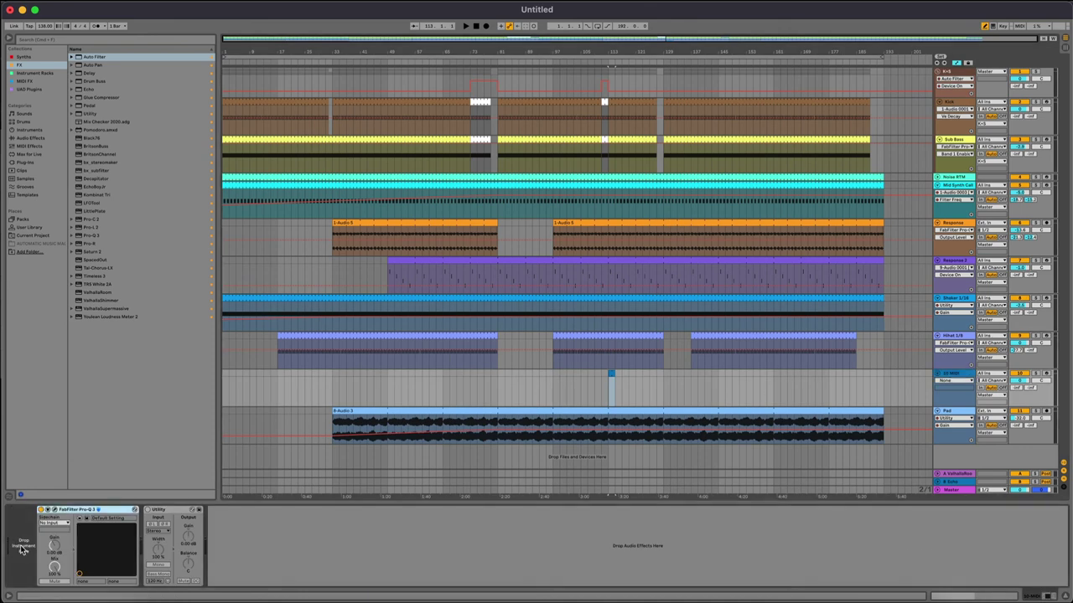
key(super+v)
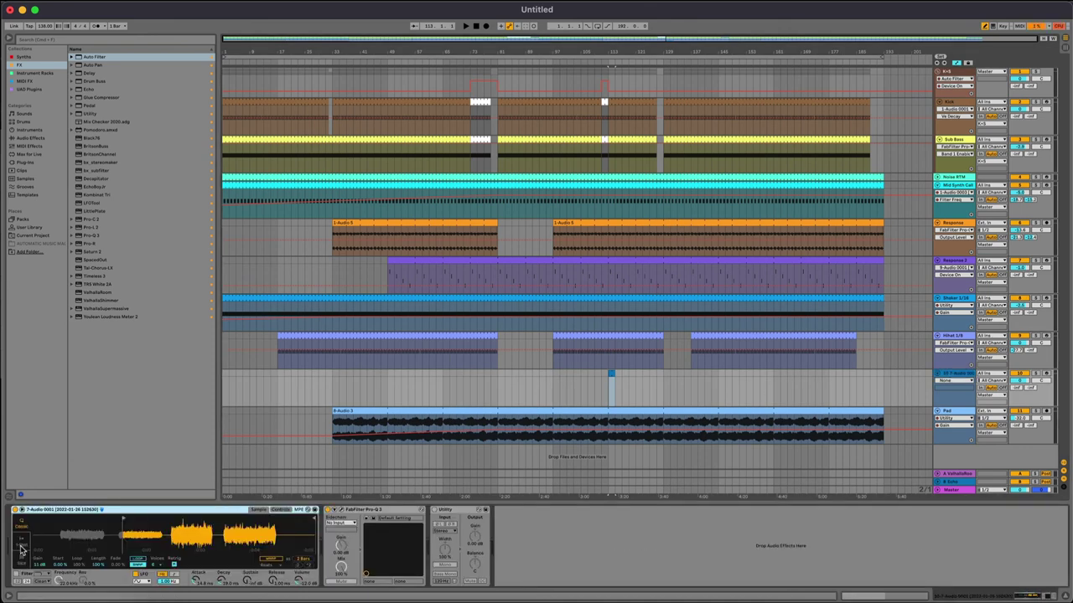
Move the copied Simpler's sample start to the third burst of the waveform, and extend the new MIDI clip to bar 161
click(124, 520)
drag(124, 519, 179, 513)
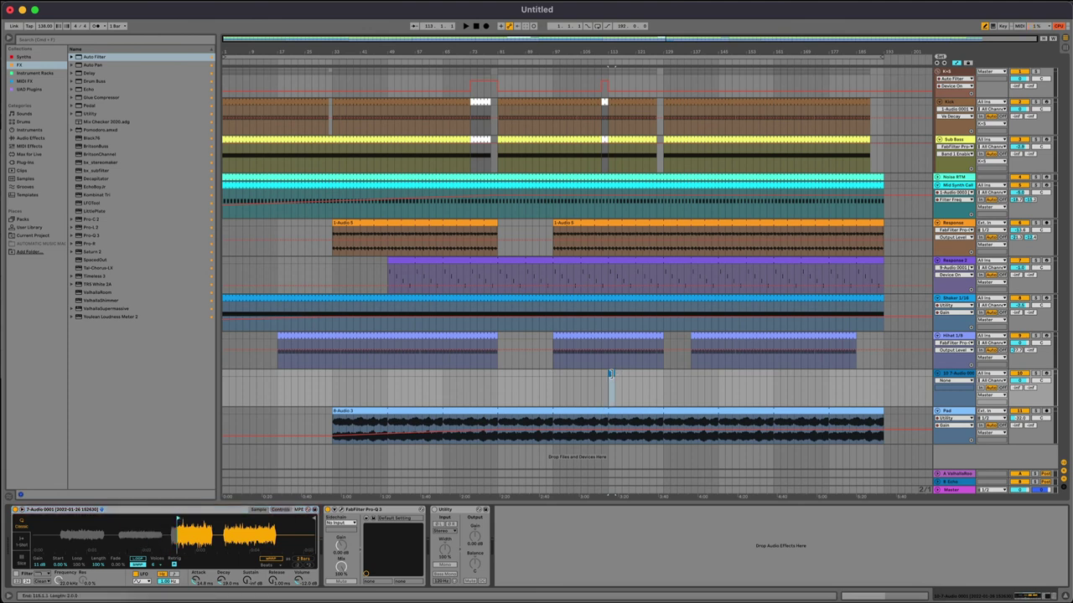
drag(616, 375, 773, 374)
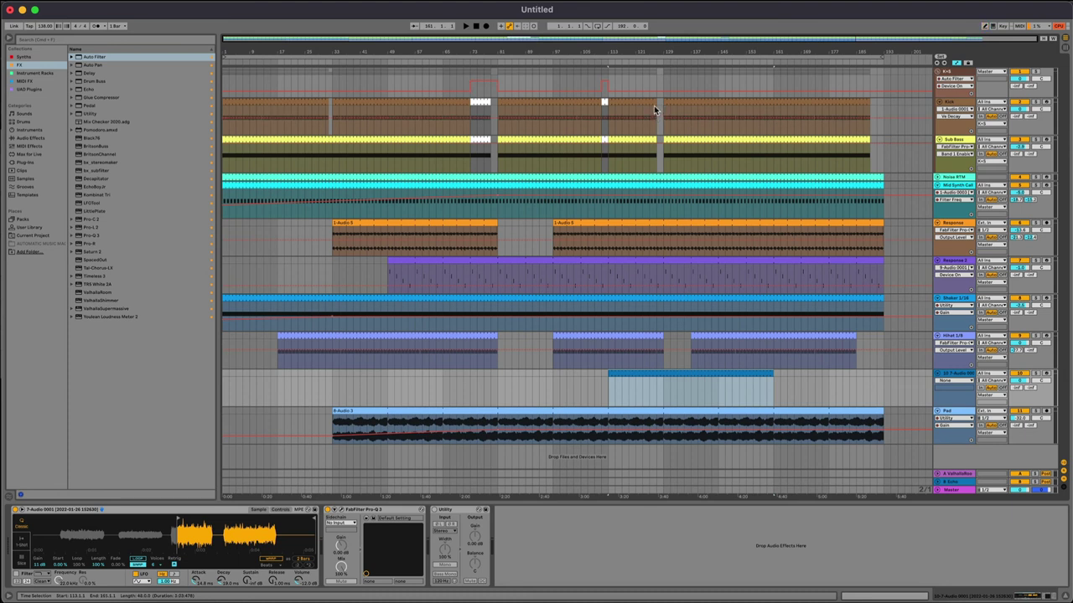
Run the Kick and Sub Bass parts continuously from bar 113 to bar 157, covering the old break gap
drag(653, 106, 759, 95)
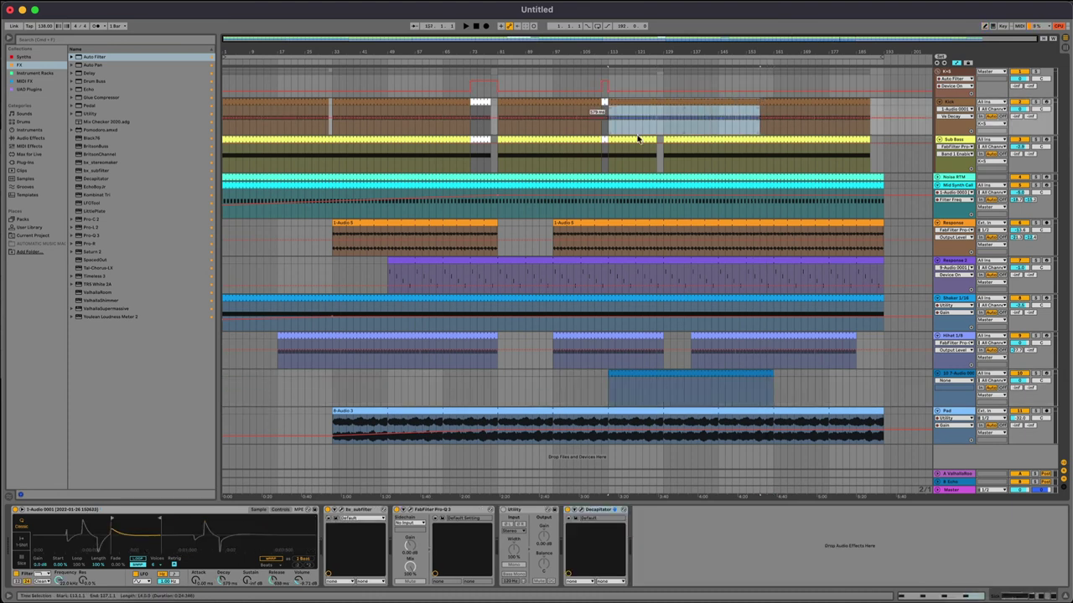
drag(652, 138, 758, 100)
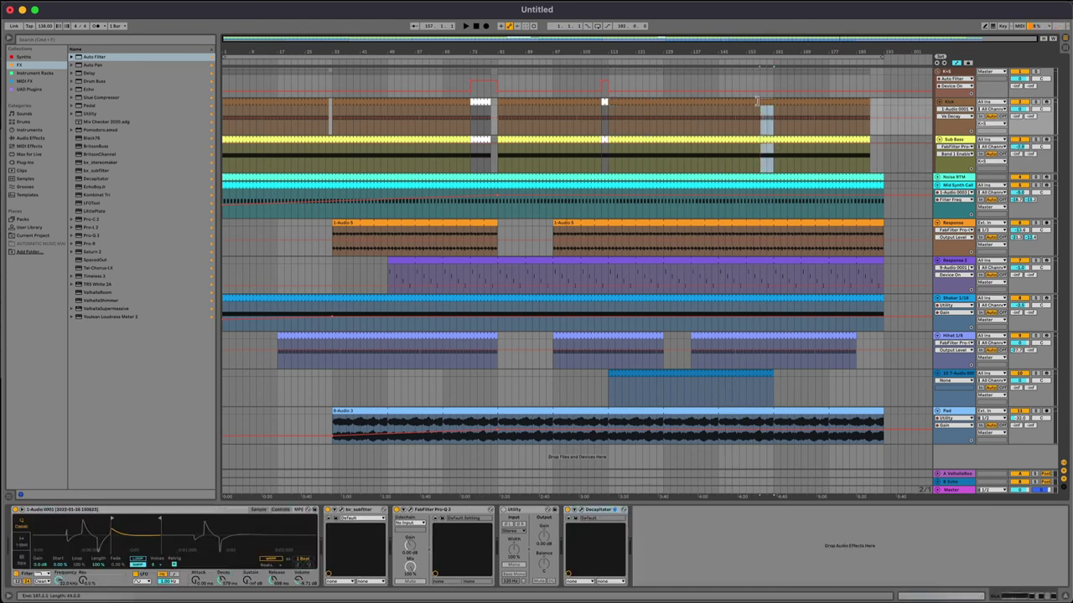
Colour the Kick and Sub Bass clips in bars 157 to 161 white and automate the group's Auto Filter on there
right_click(767, 146)
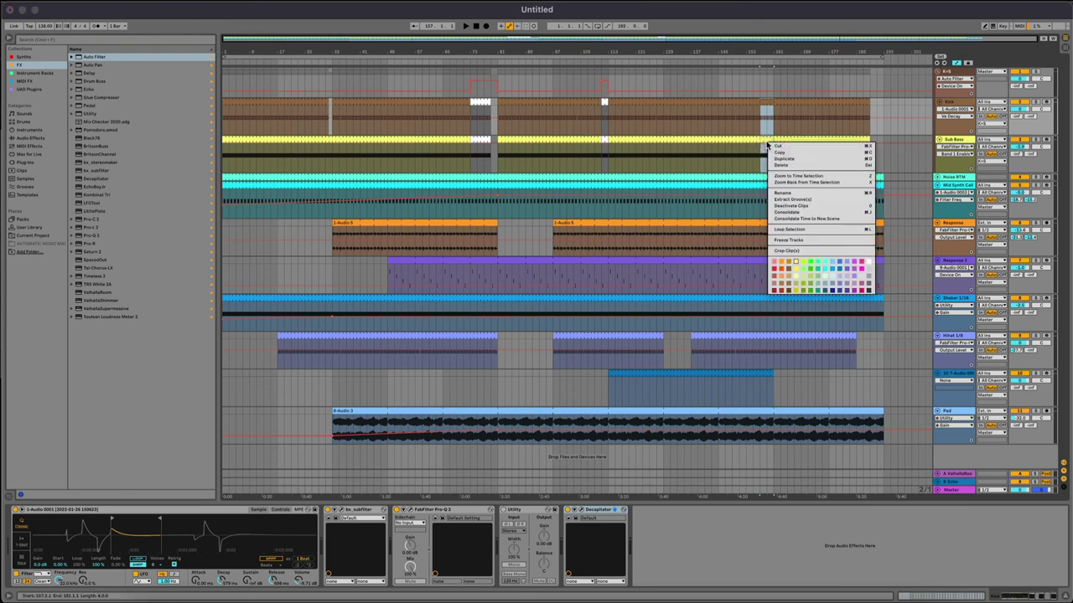
click(864, 262)
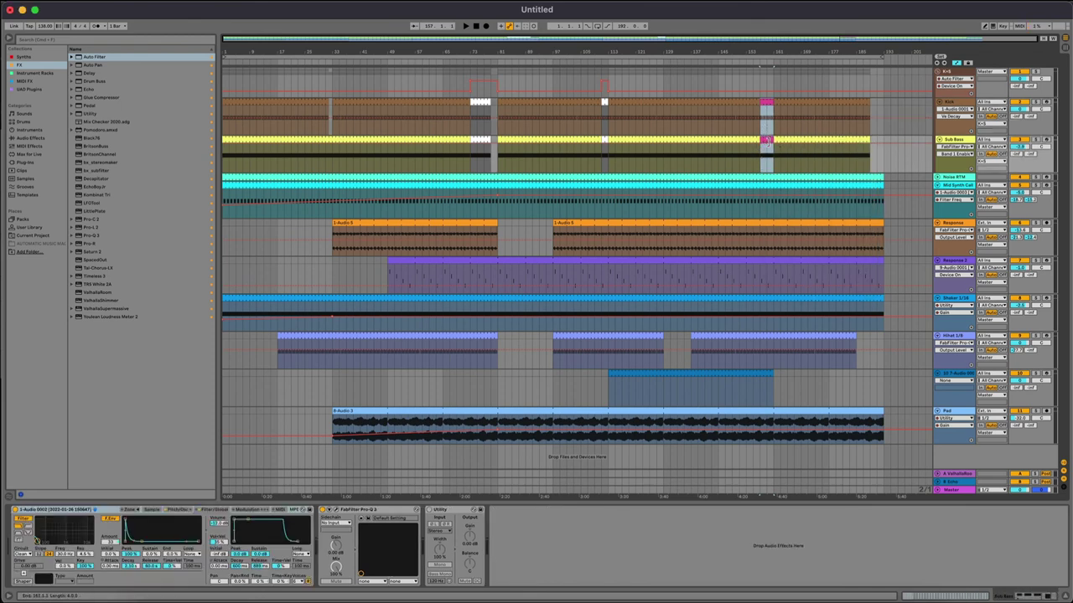
right_click(769, 144)
click(872, 266)
click(768, 80)
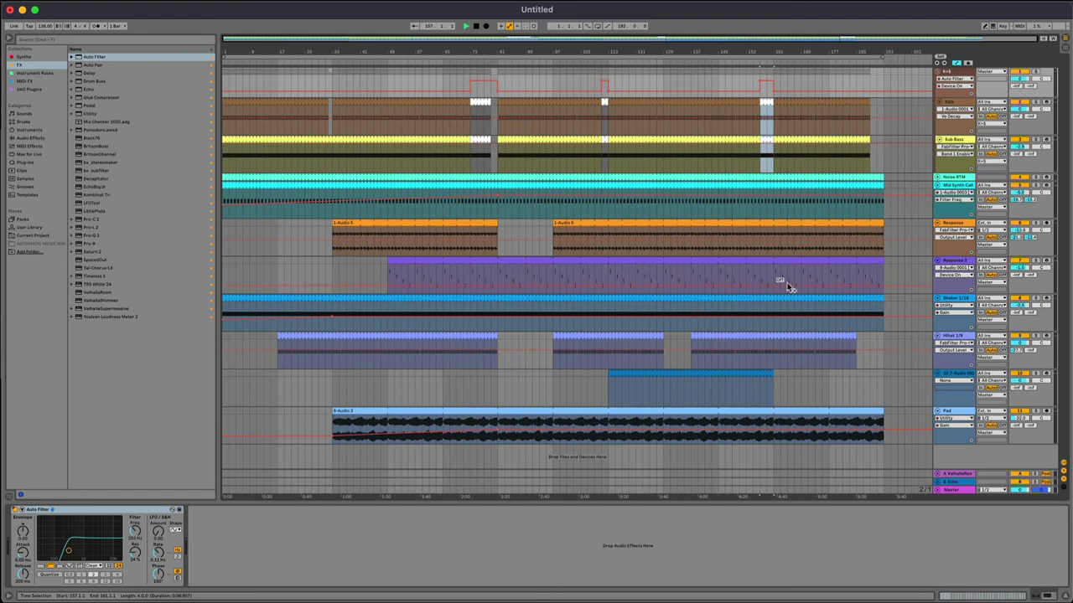
Draw F5 notes at 1.1.1 and 1.1.3 in the new MIDI clip and duplicate the pattern across the bar
click(761, 378)
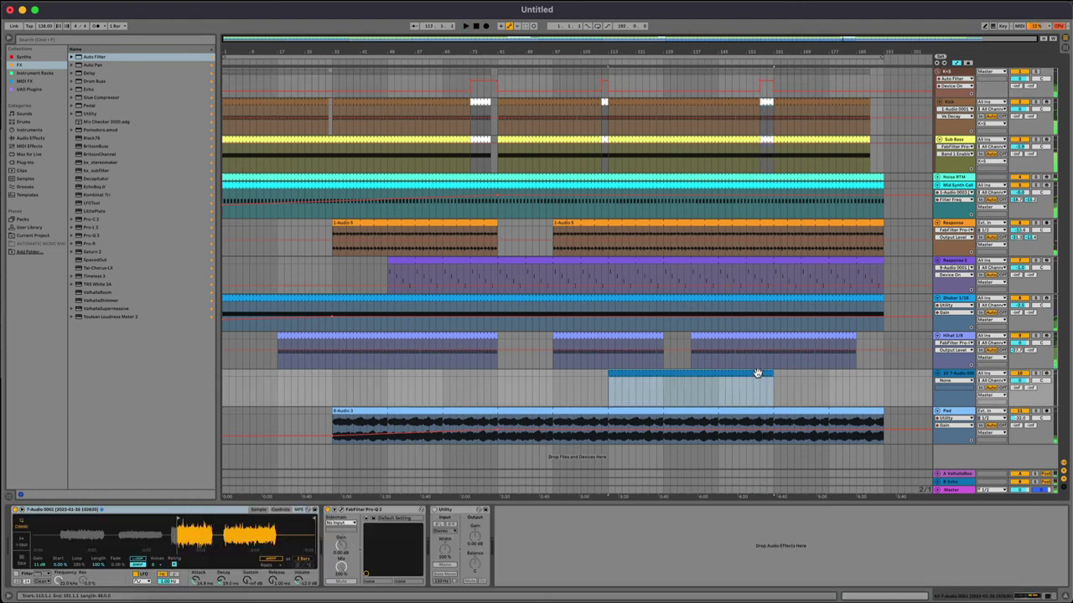
click(844, 594)
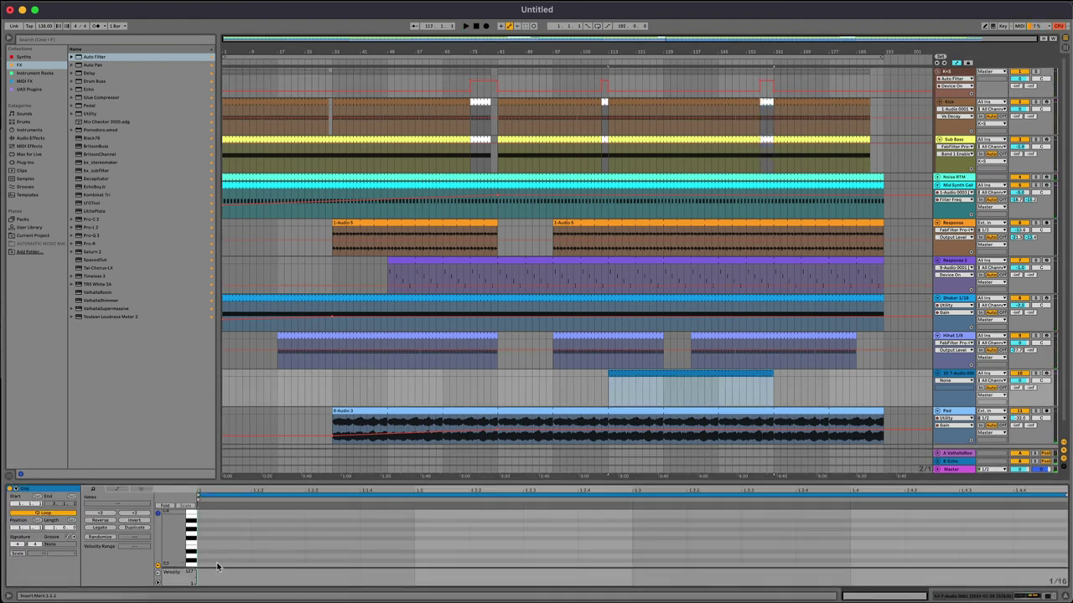
scroll(222, 559, down, 1)
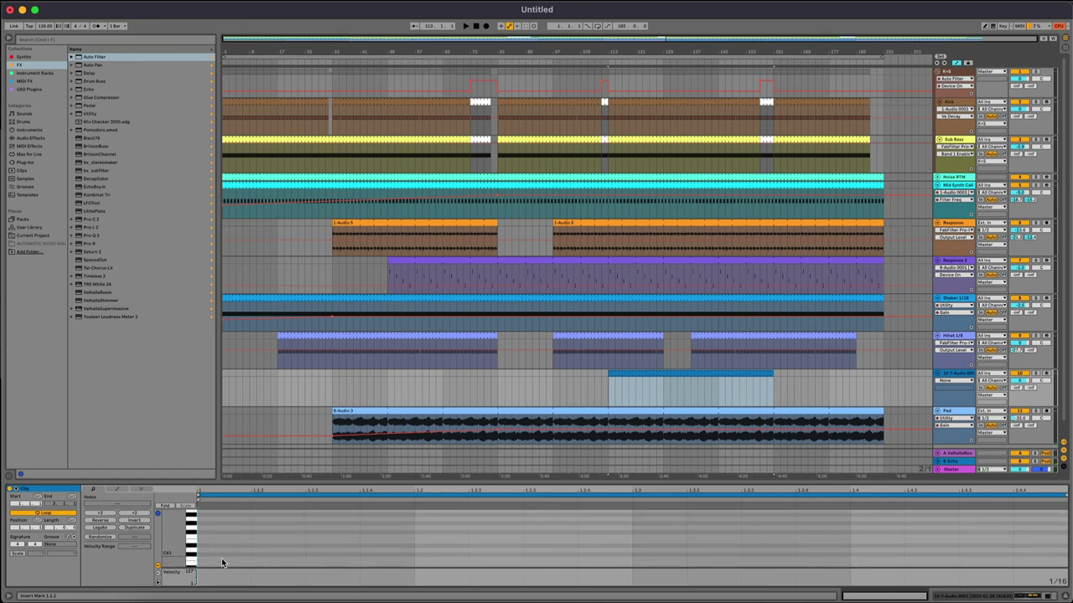
scroll(190, 560, up, 1)
scroll(190, 524, up, 5)
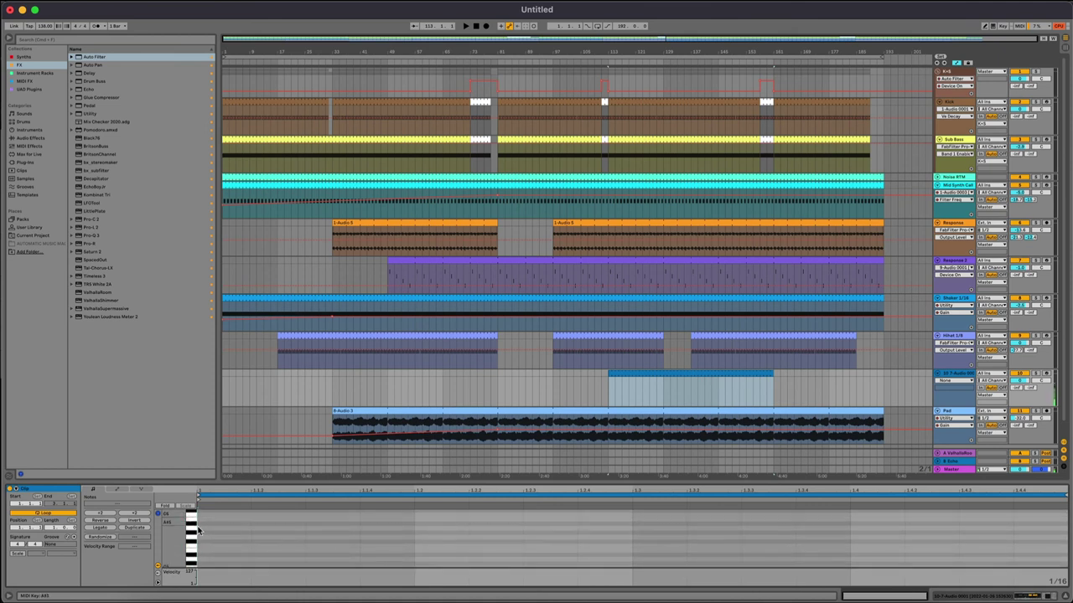
click(189, 548)
click(223, 545)
click(325, 546)
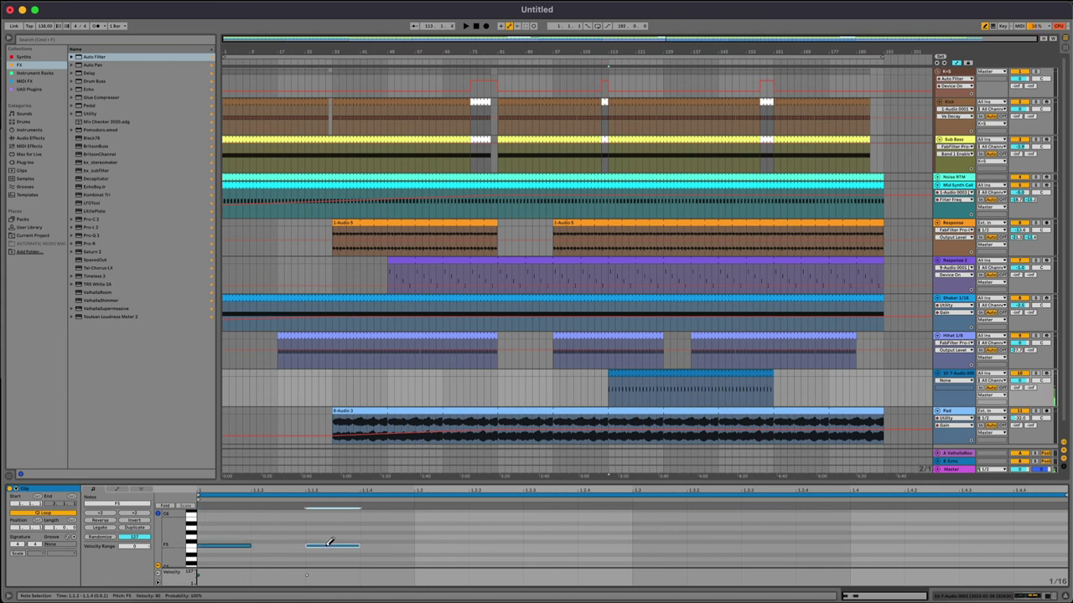
key(super+d)
key(super+d)
key(super+d)
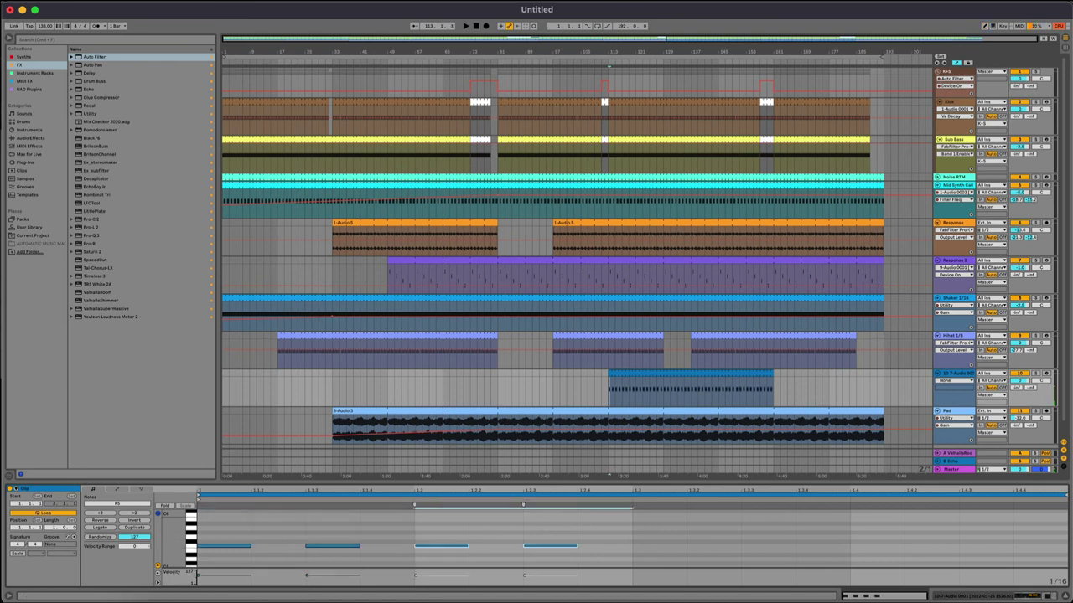
Group the new track's Simpler into an Instrument Rack and duplicate its chain
click(1038, 596)
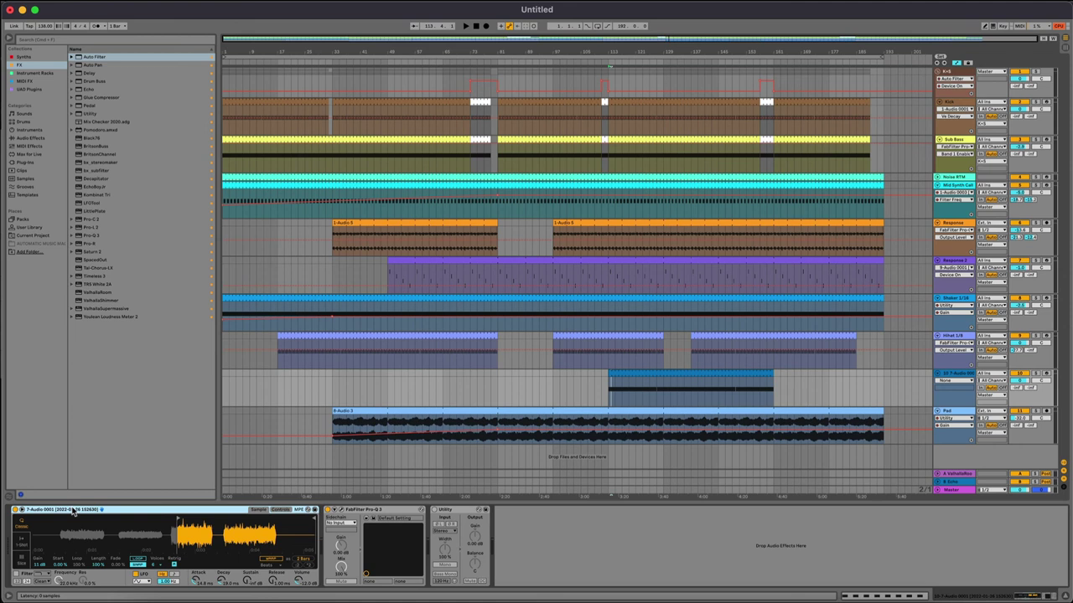
key(super+g)
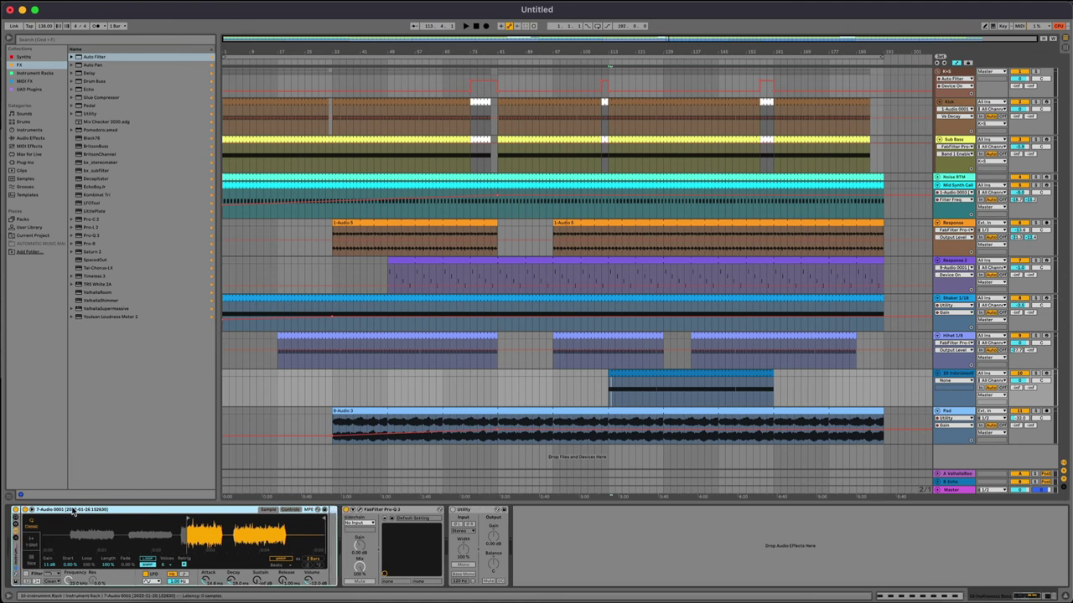
click(17, 540)
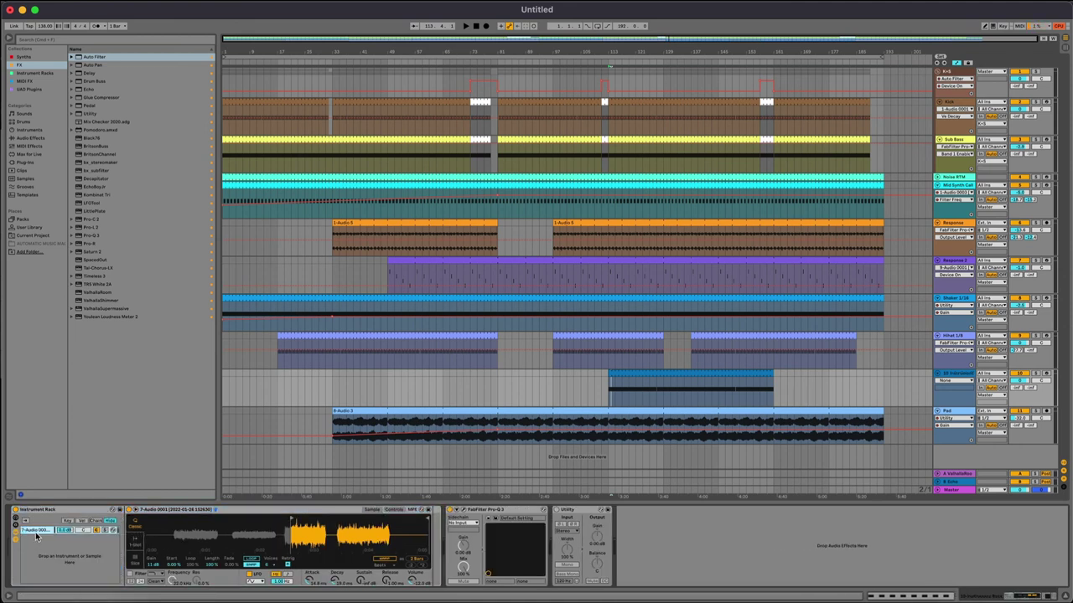
drag(36, 531, 40, 546)
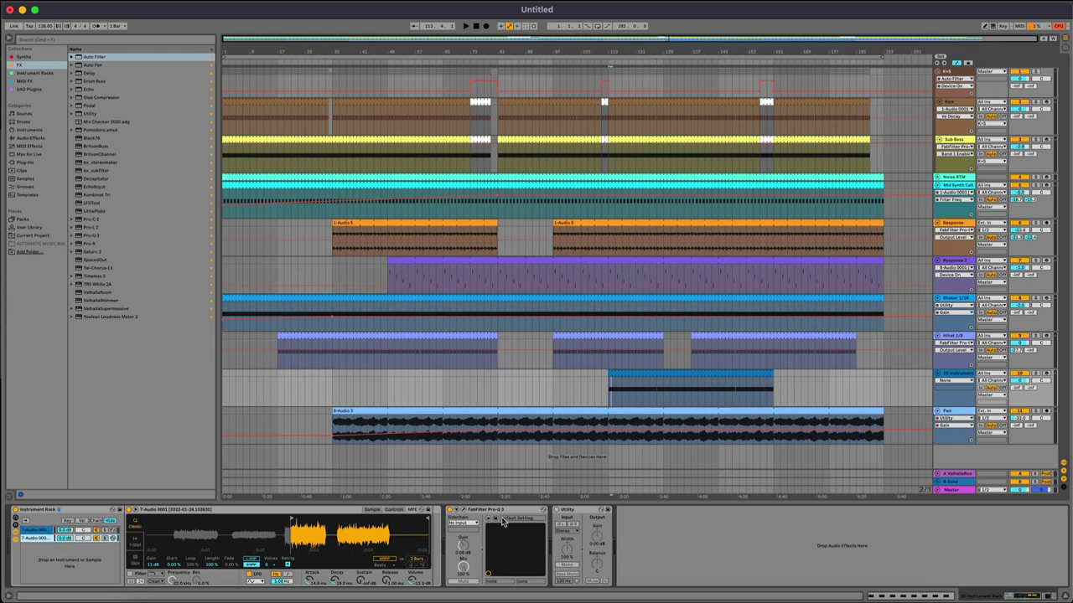
Move the Utility ahead of Pro-Q 3 into the rack's second chain and set its channel mode to Left
drag(575, 510, 436, 515)
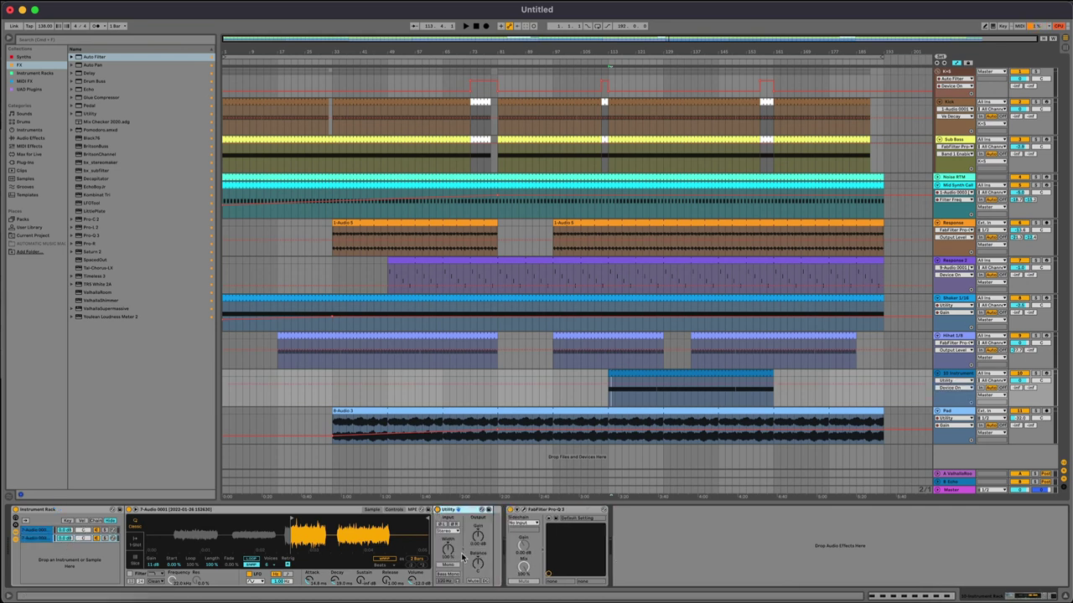
click(441, 533)
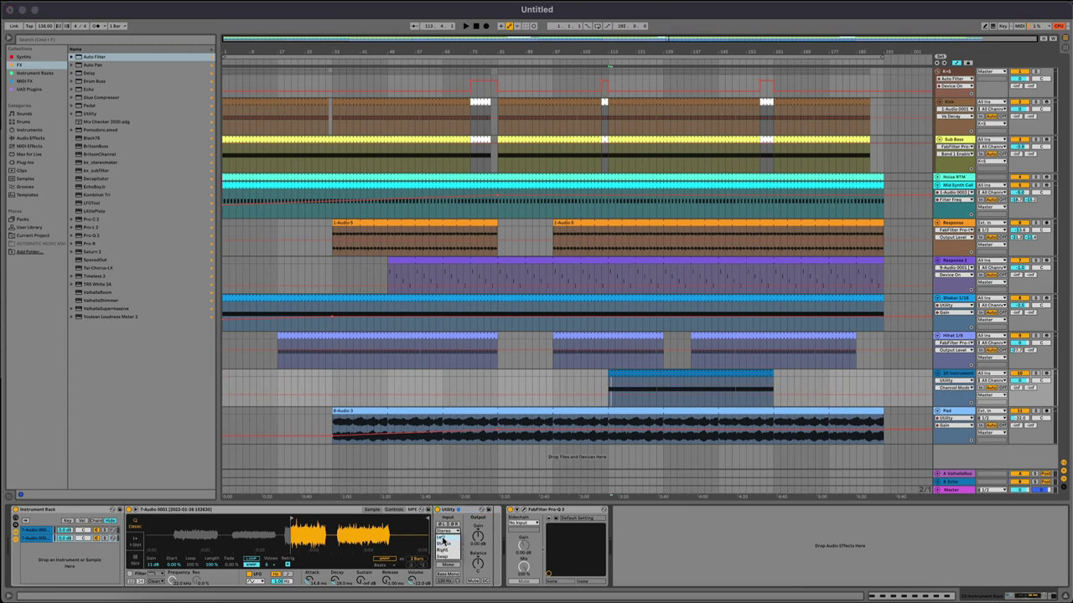
click(443, 538)
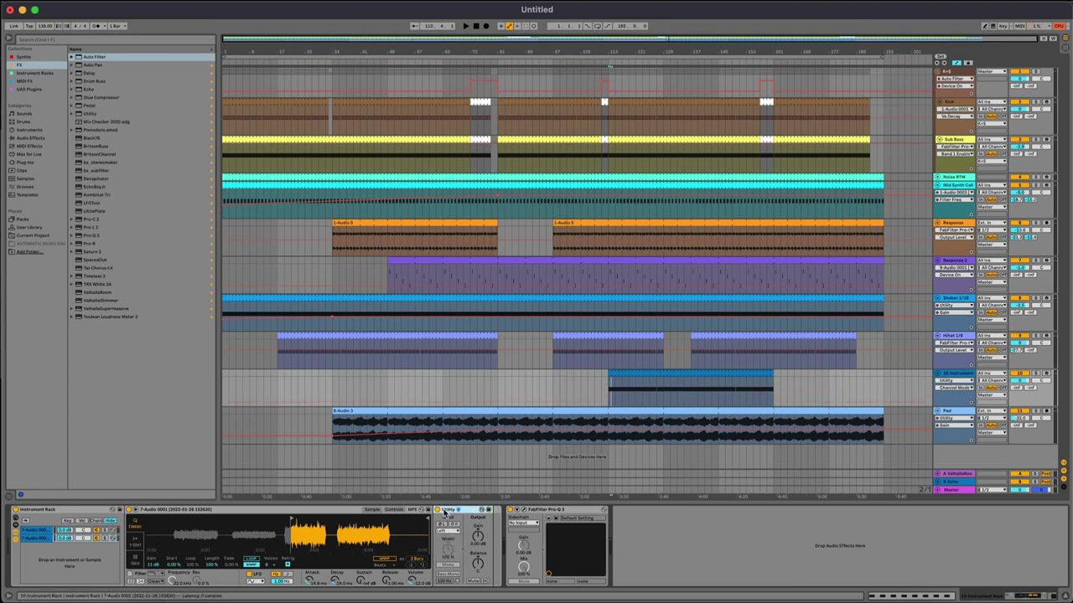
Copy the Left-mode Utility from the second rack chain into the first chain after its Simpler
click(42, 538)
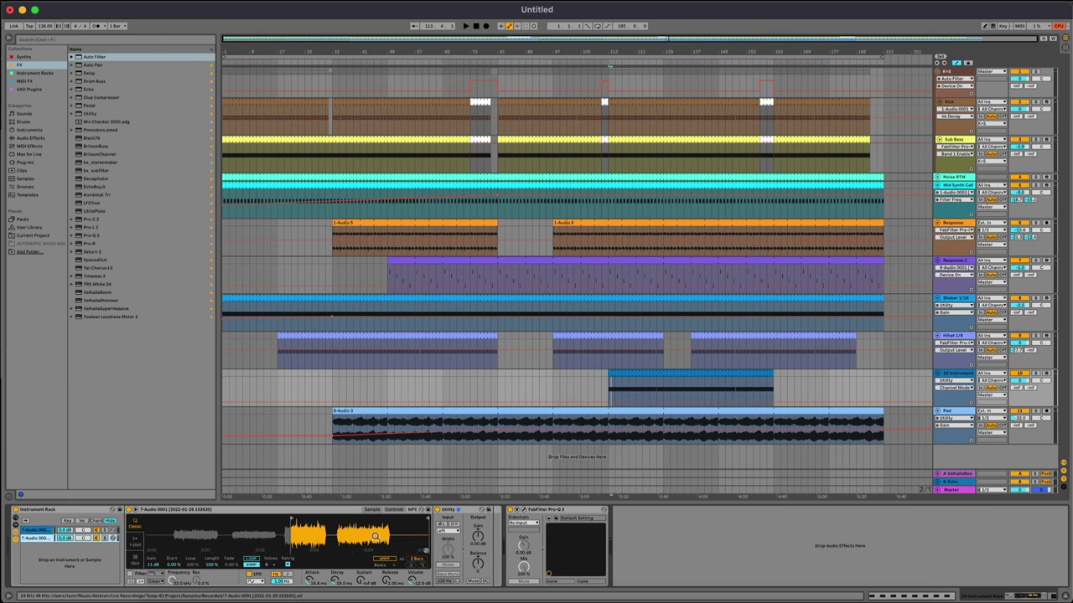
click(37, 531)
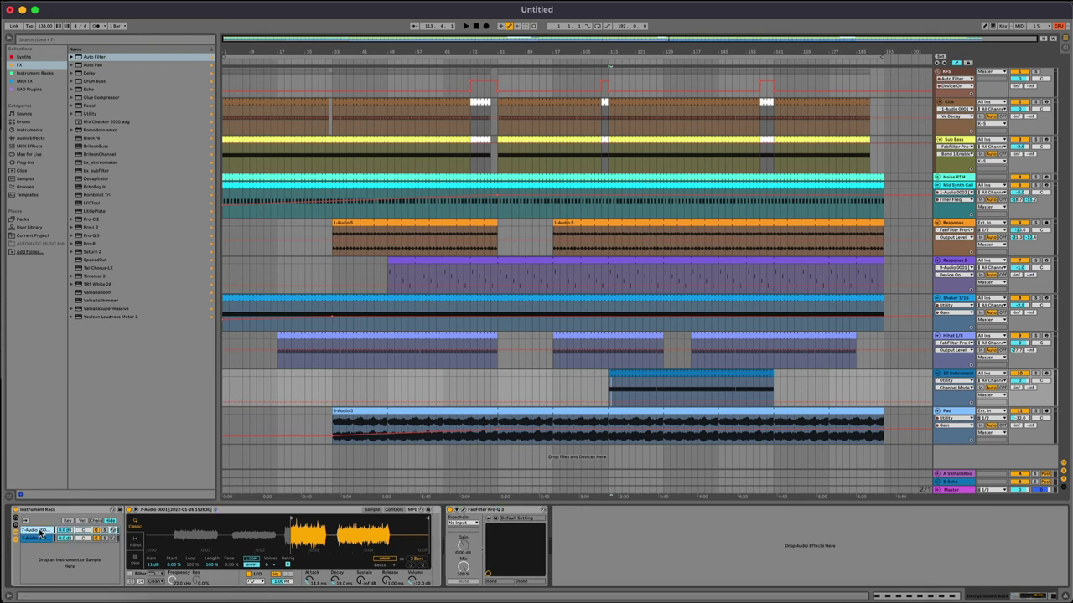
click(437, 530)
key(super+v)
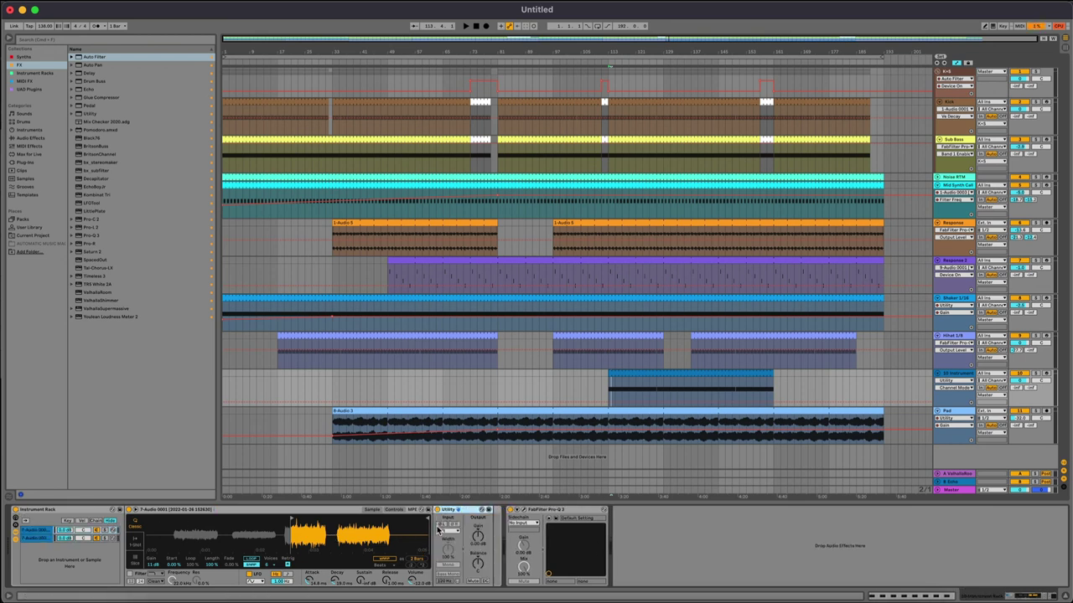
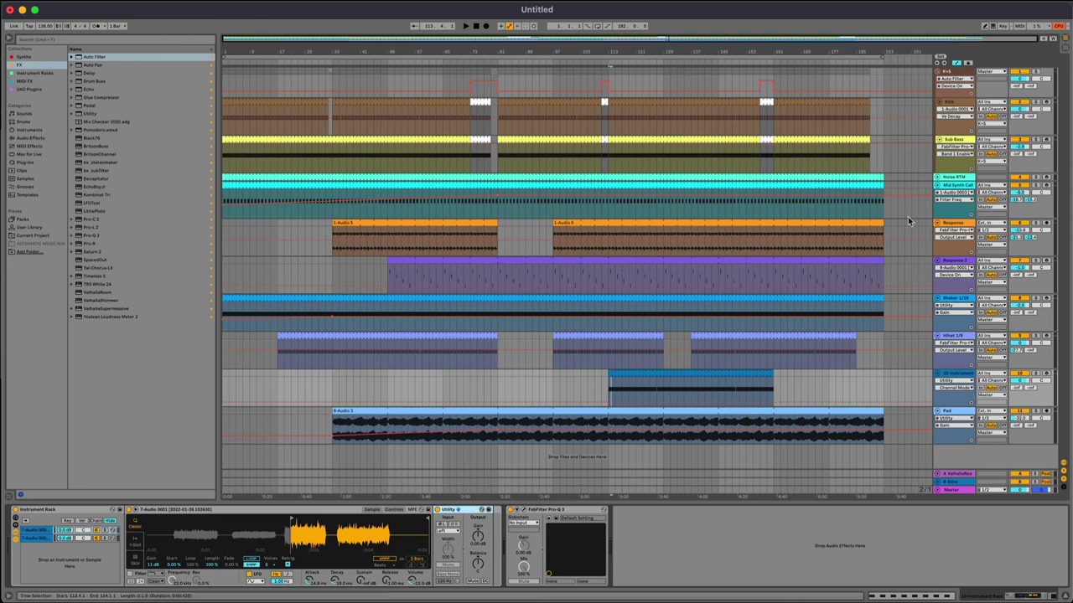
Set the first chain's sample start to the last hit and the second chain's to the second hit, auditioning the track
key(space)
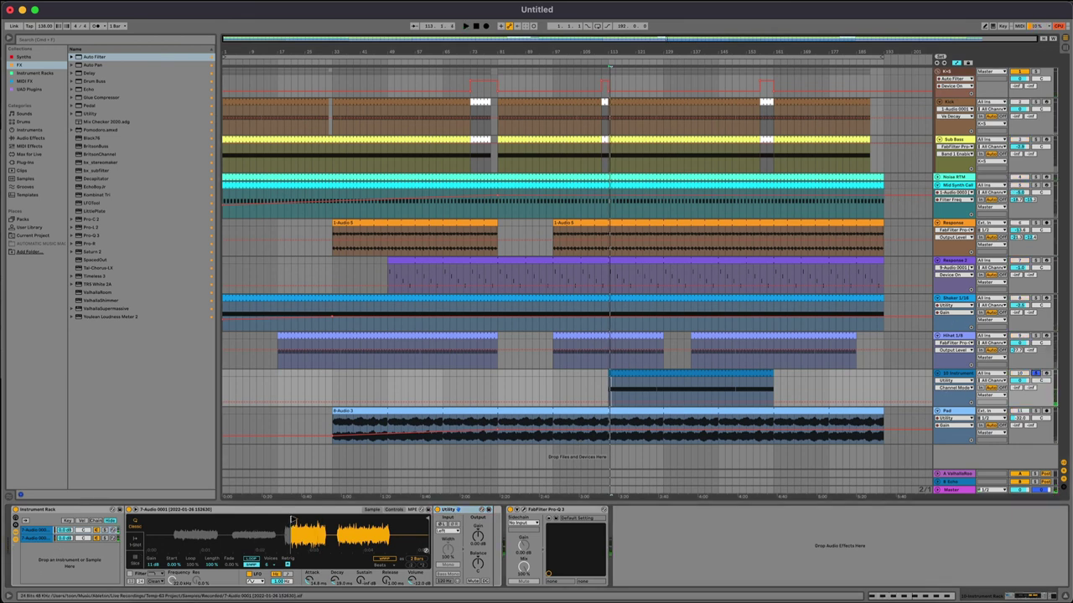
drag(292, 522, 338, 517)
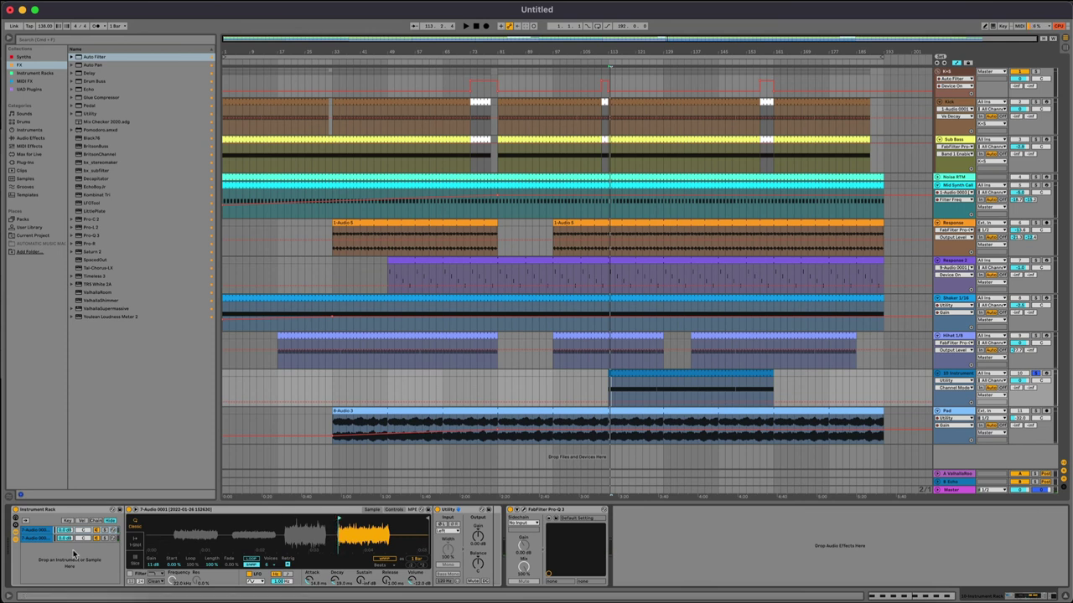
click(32, 542)
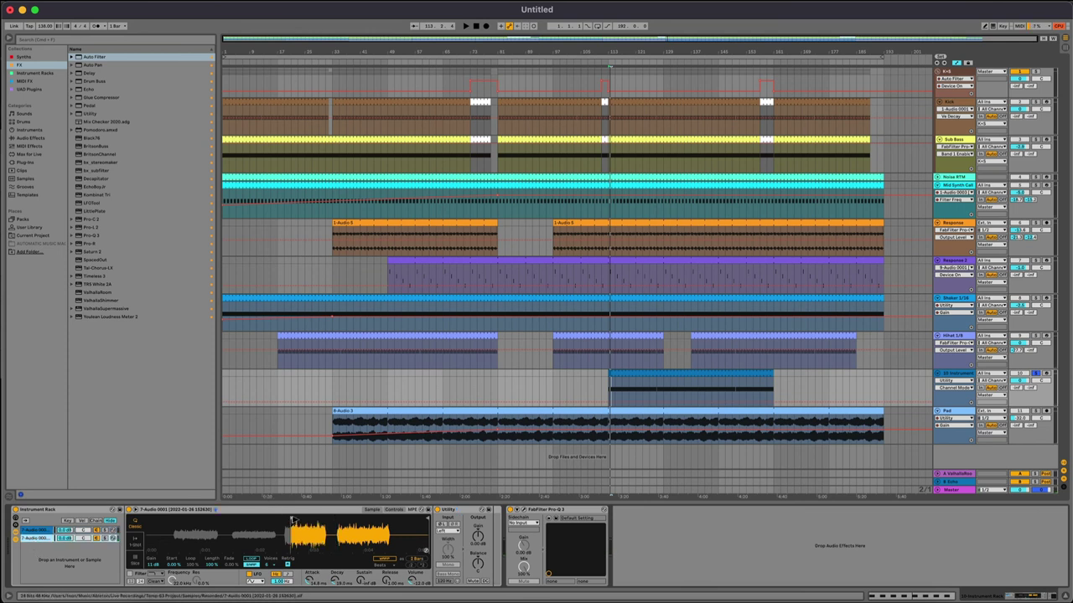
mouse_move(292, 520)
mouse_down()
mouse_move(338, 520)
mouse_move(233, 520)
mouse_up()
key(space)
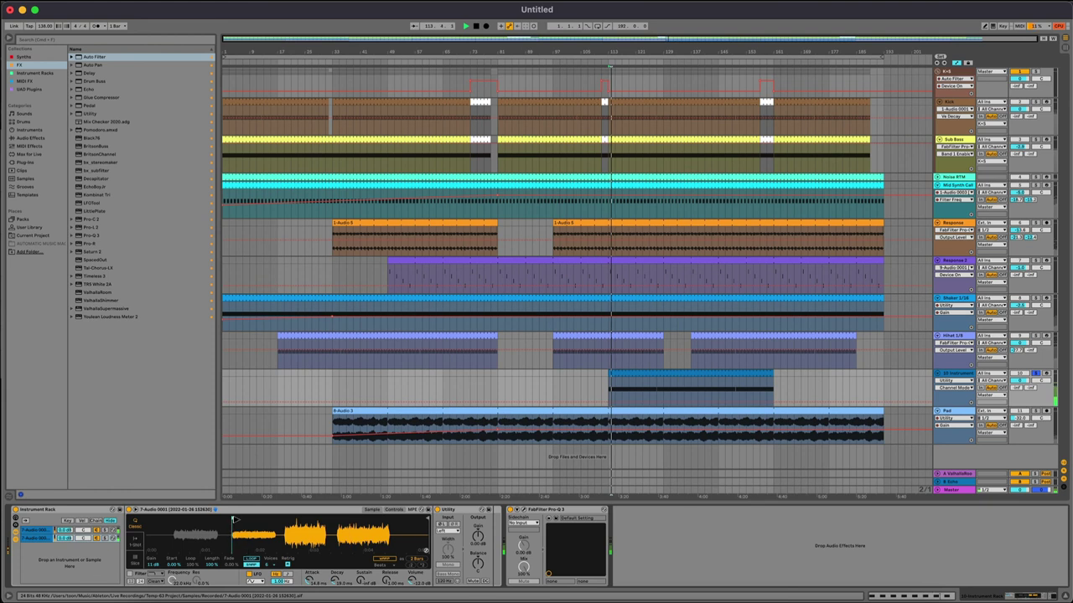
Lengthen the first chain's decay to about 379 ms and release to 60.0 s, with its sample start at the last hit
click(39, 529)
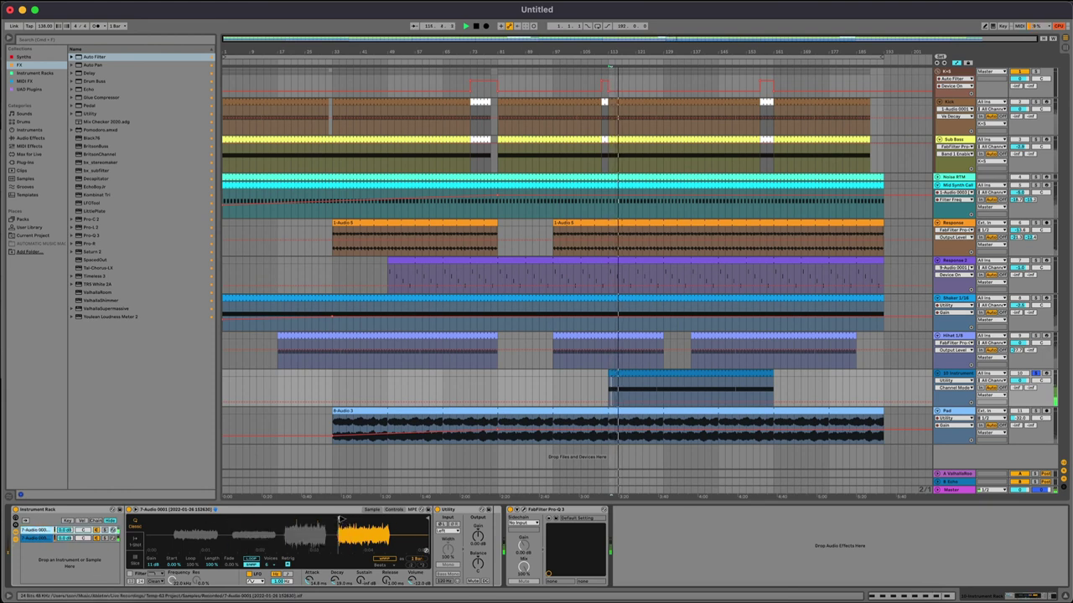
drag(339, 520, 234, 520)
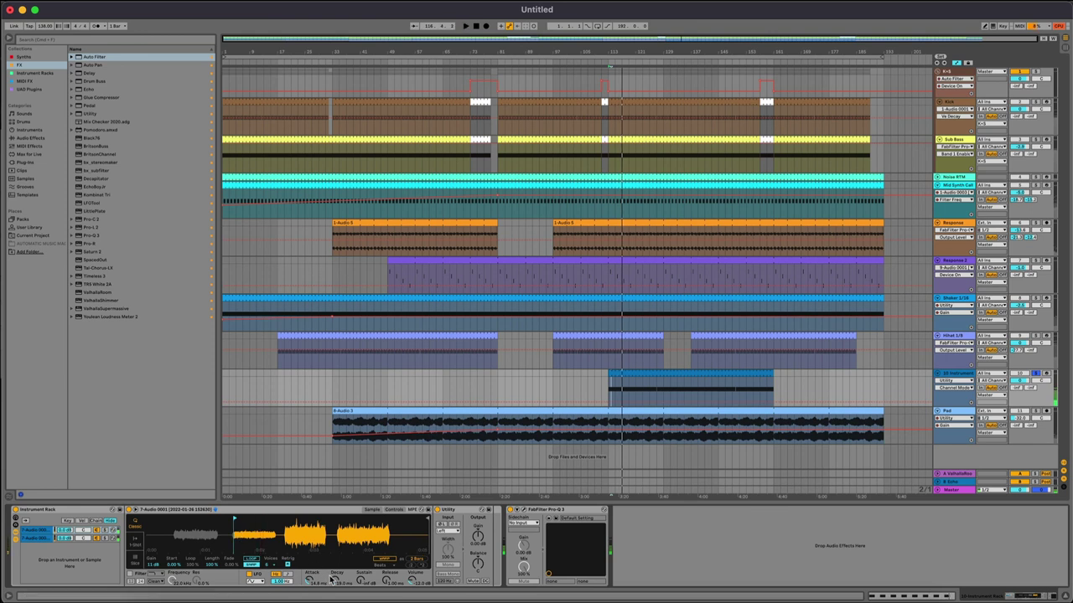
drag(387, 580, 387, 520)
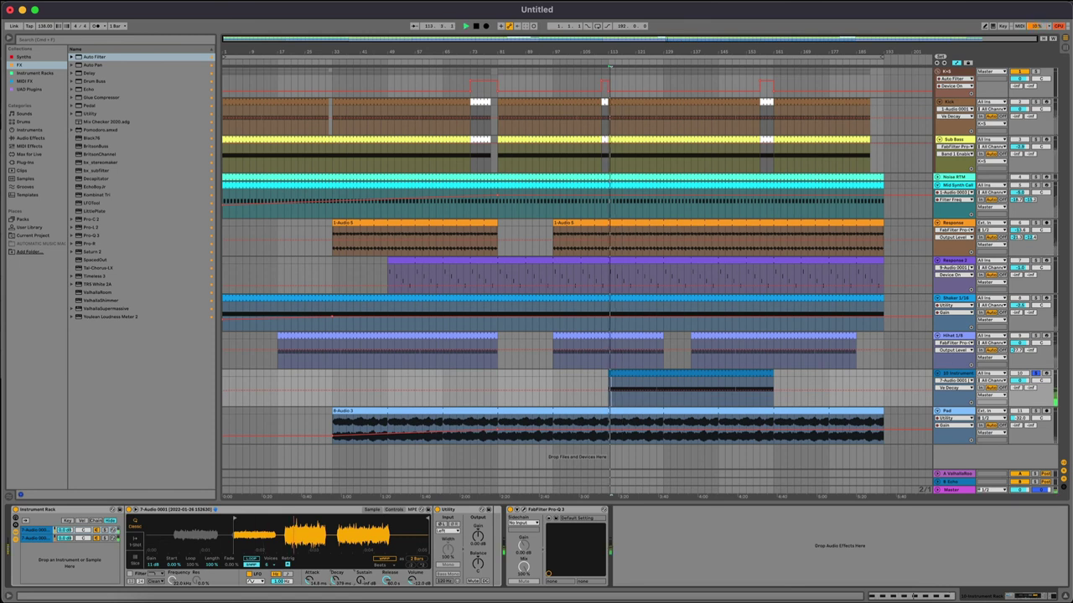
drag(335, 584, 372, 540)
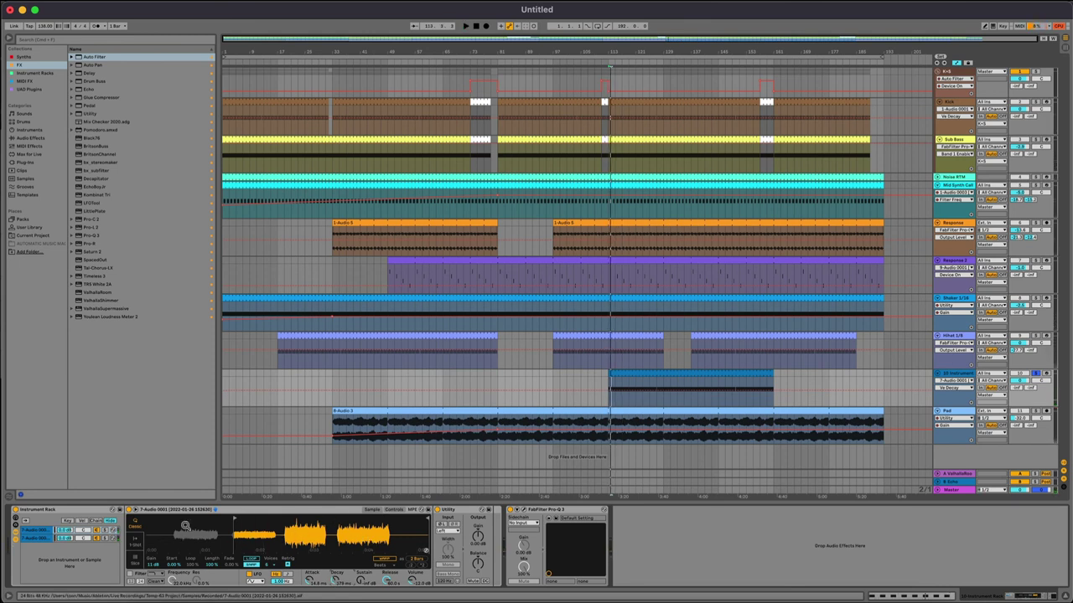
drag(234, 523, 340, 520)
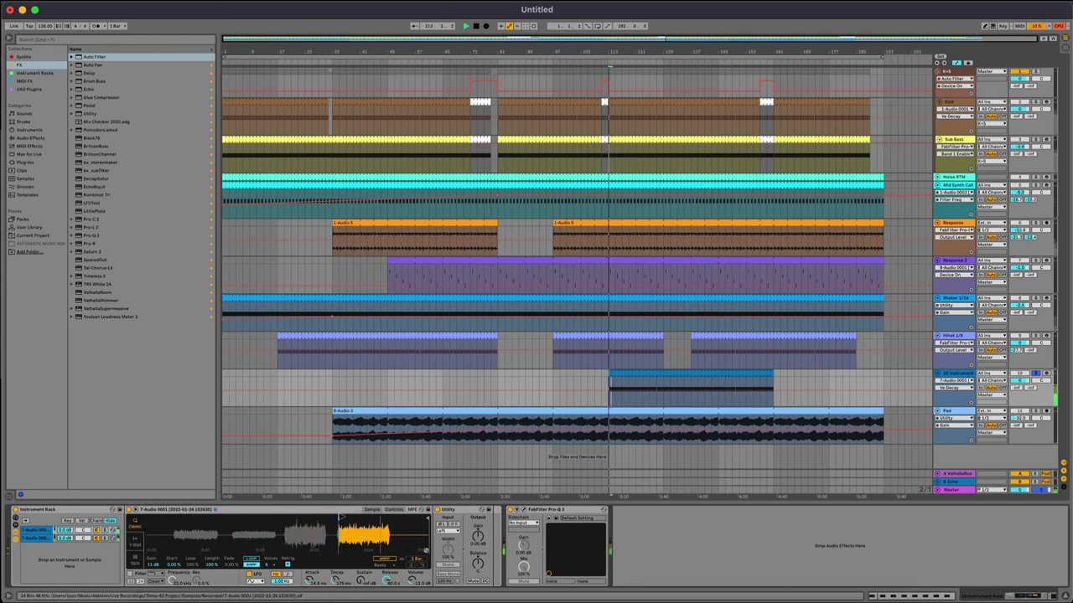
Set the second chain's sample start to the last hit in the waveform
click(26, 532)
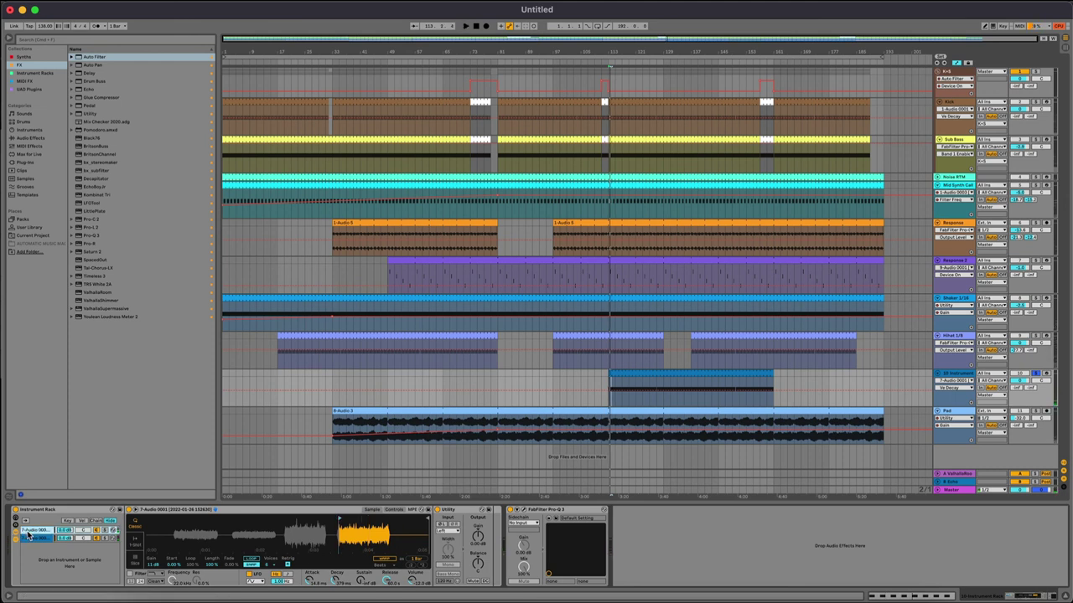
click(29, 537)
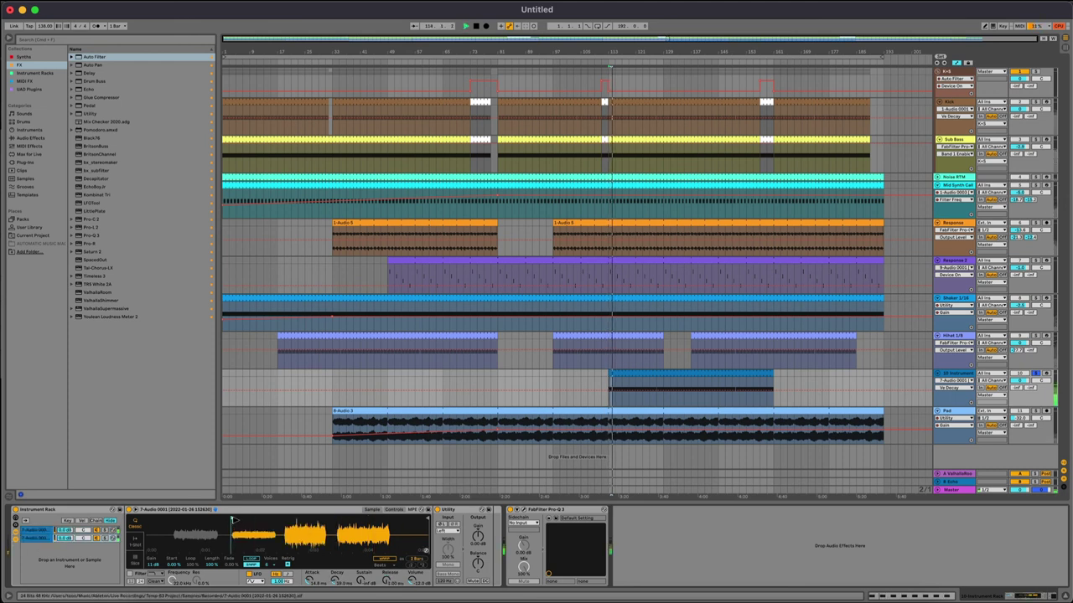
mouse_move(233, 521)
mouse_down()
mouse_move(367, 520)
mouse_move(340, 519)
mouse_up()
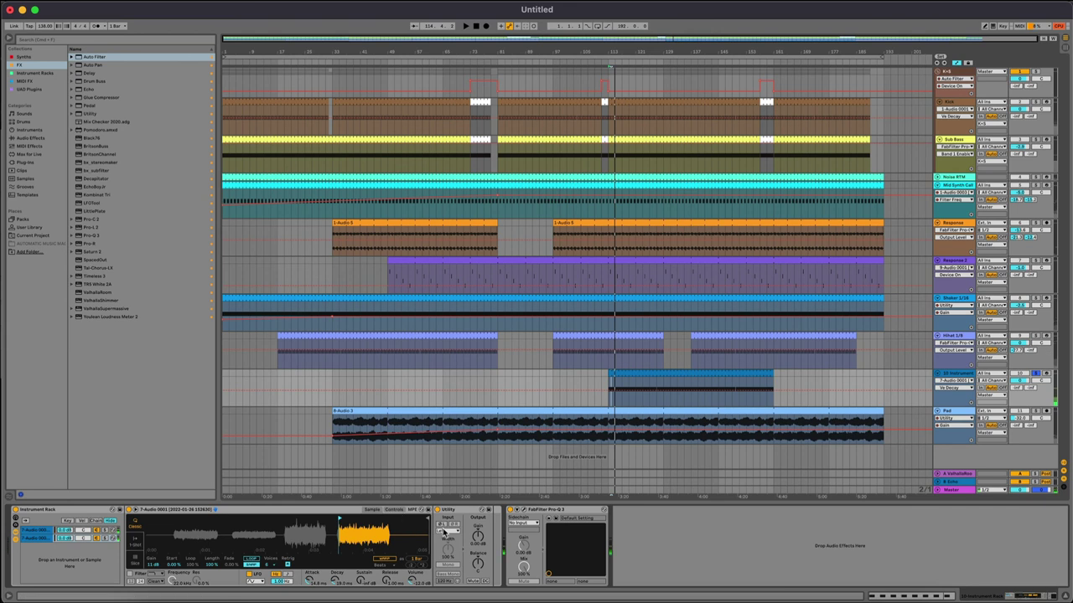
Solo each rack chain in turn and lengthen the second chain's decay to about 493 ms and release to 60.0 s
click(106, 531)
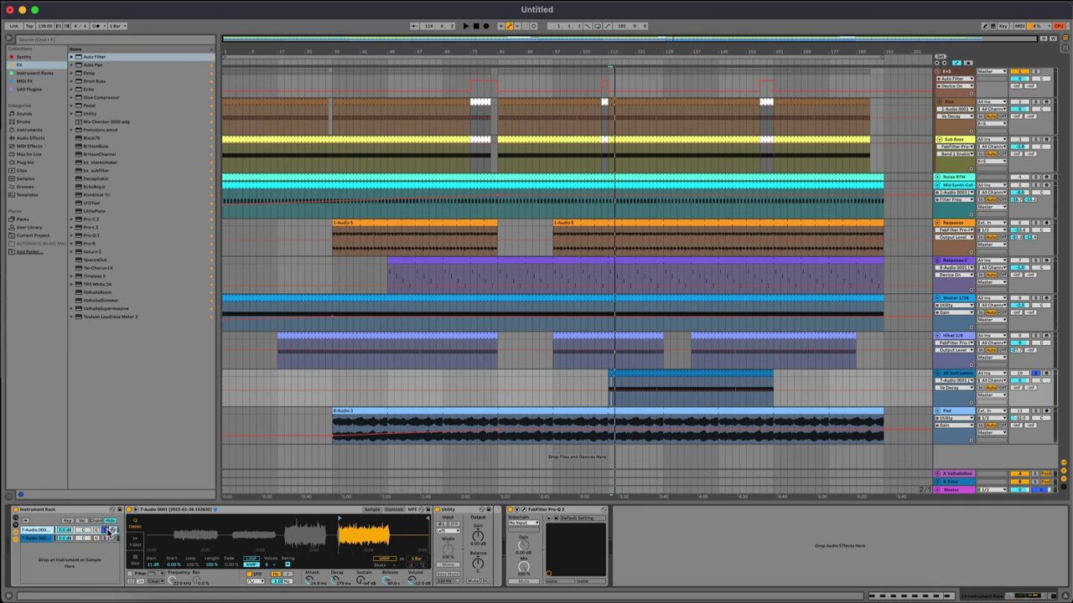
key(space)
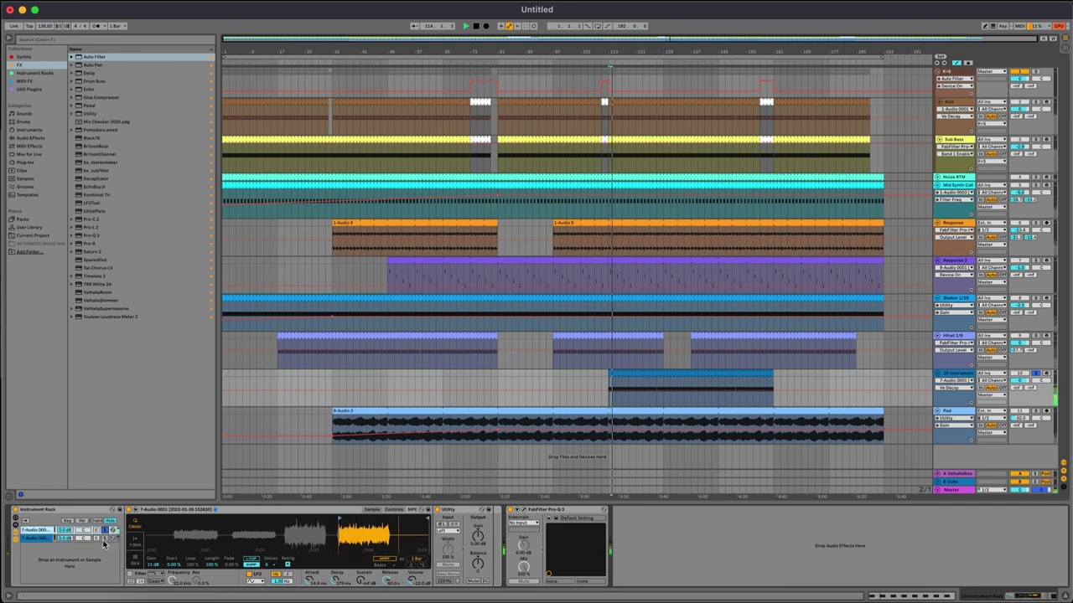
click(106, 539)
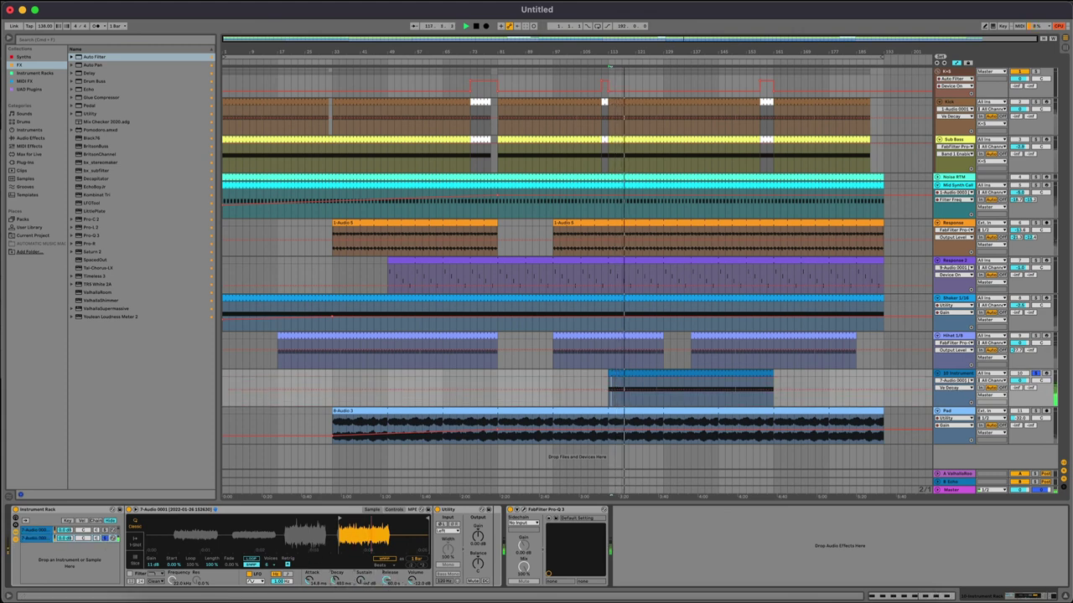
click(105, 539)
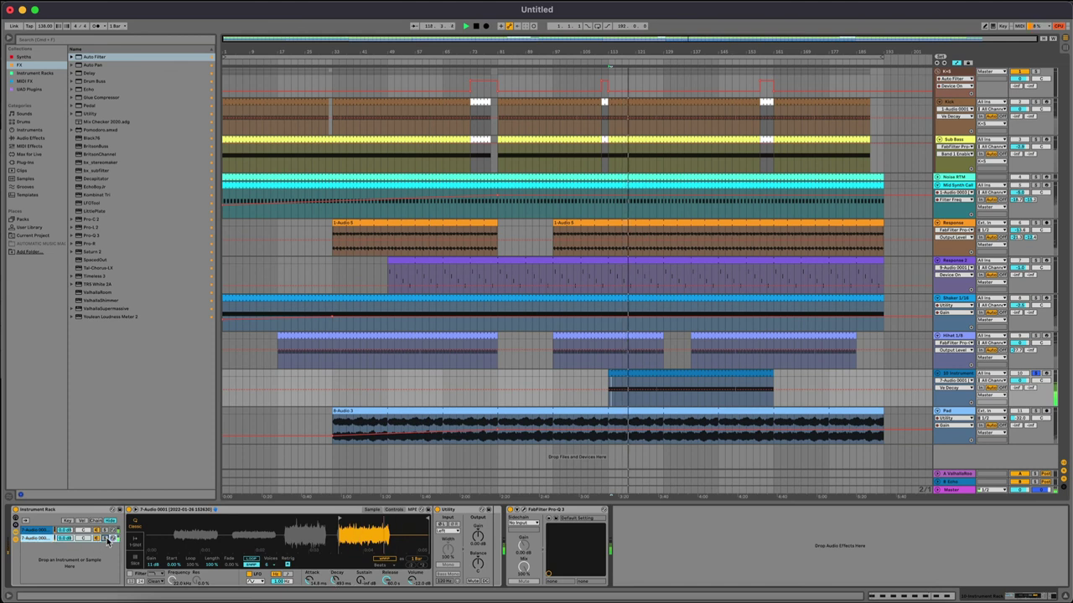
key(space)
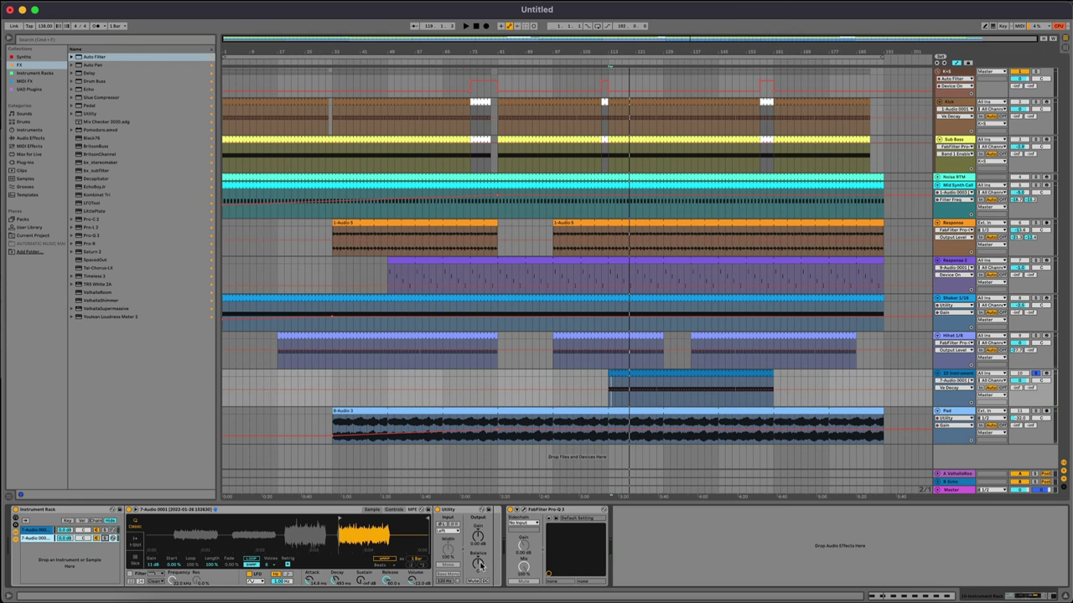
Offset the Utility balance on both rack chains and audition the layered sound
click(480, 566)
key(space)
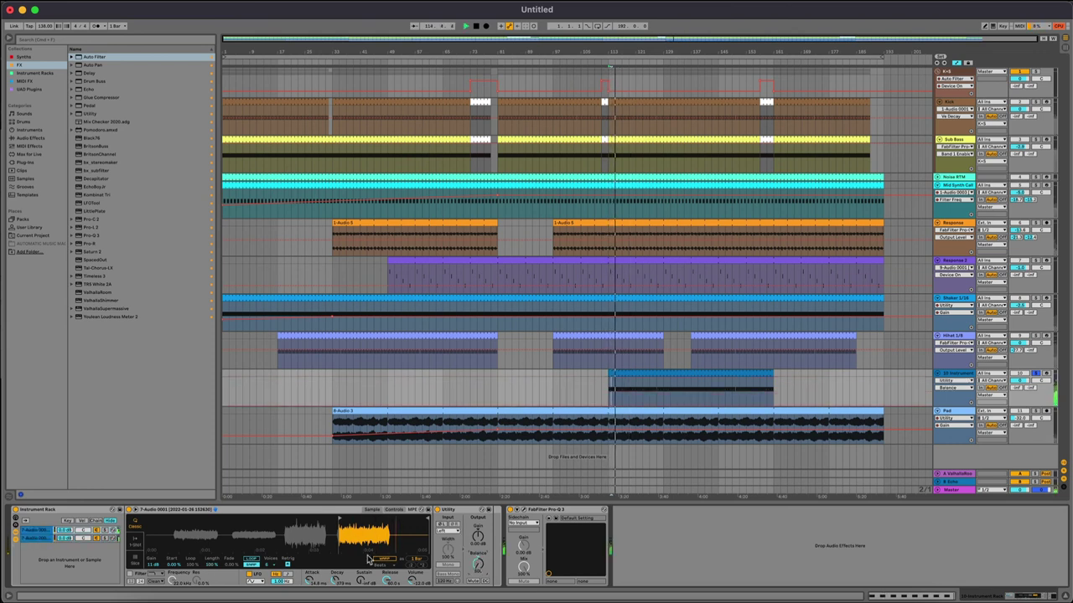
key(space)
key(space)
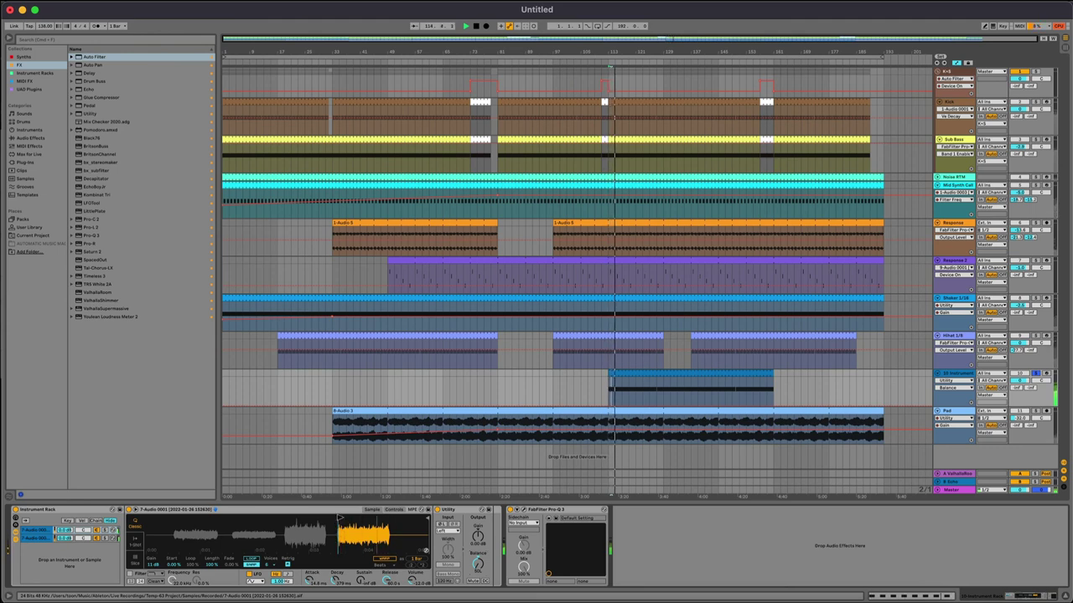
key(space)
Add a 12 dB/oct low cut at about 5.4 kHz in the new track's Pro-Q 3 during playback
click(519, 510)
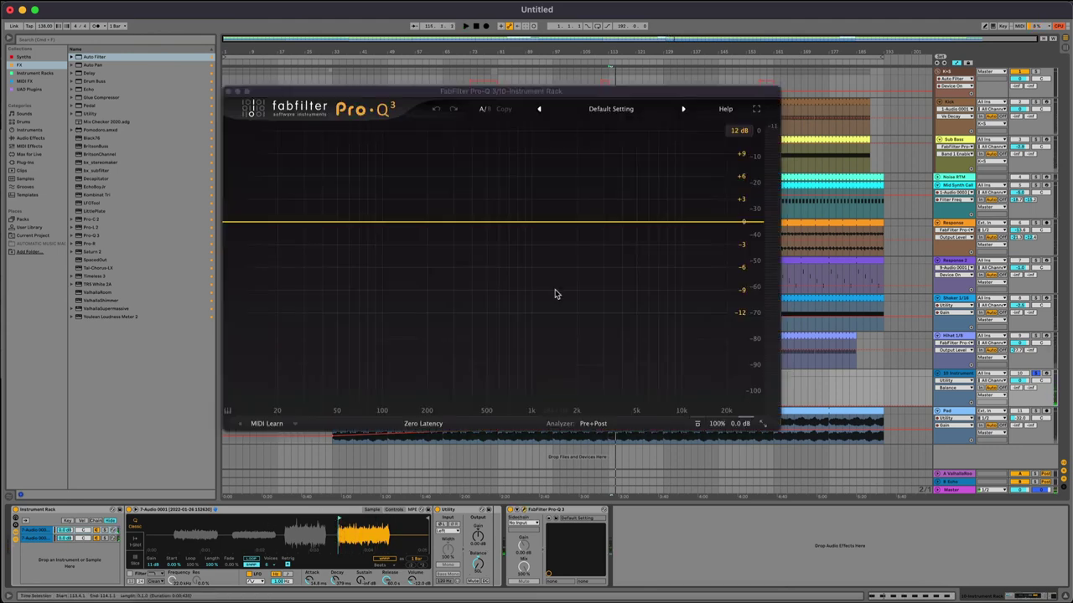
click(588, 222)
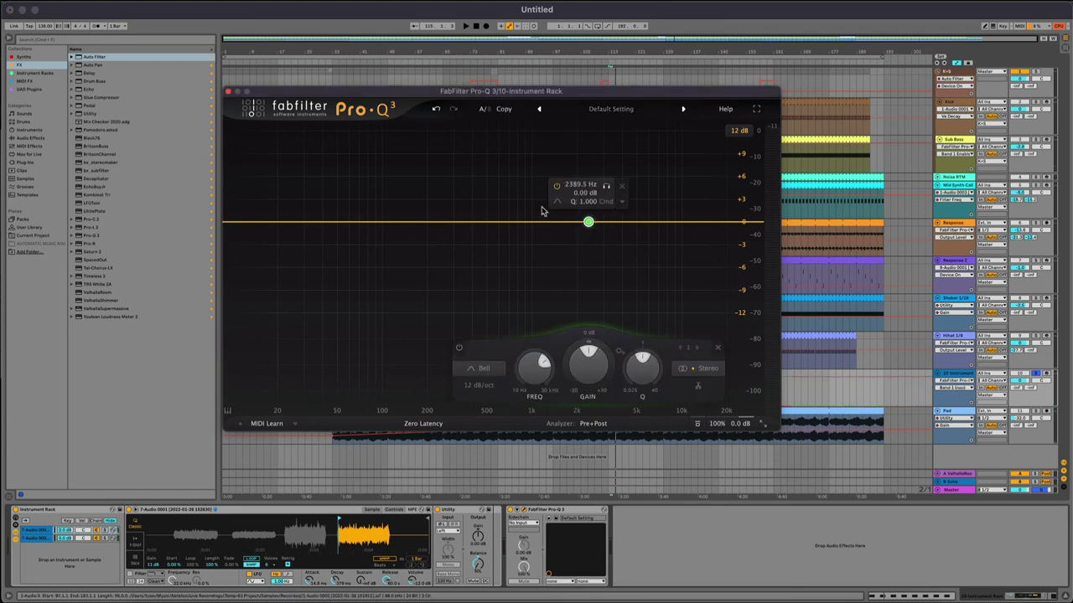
click(587, 220)
key(space)
drag(587, 219, 642, 219)
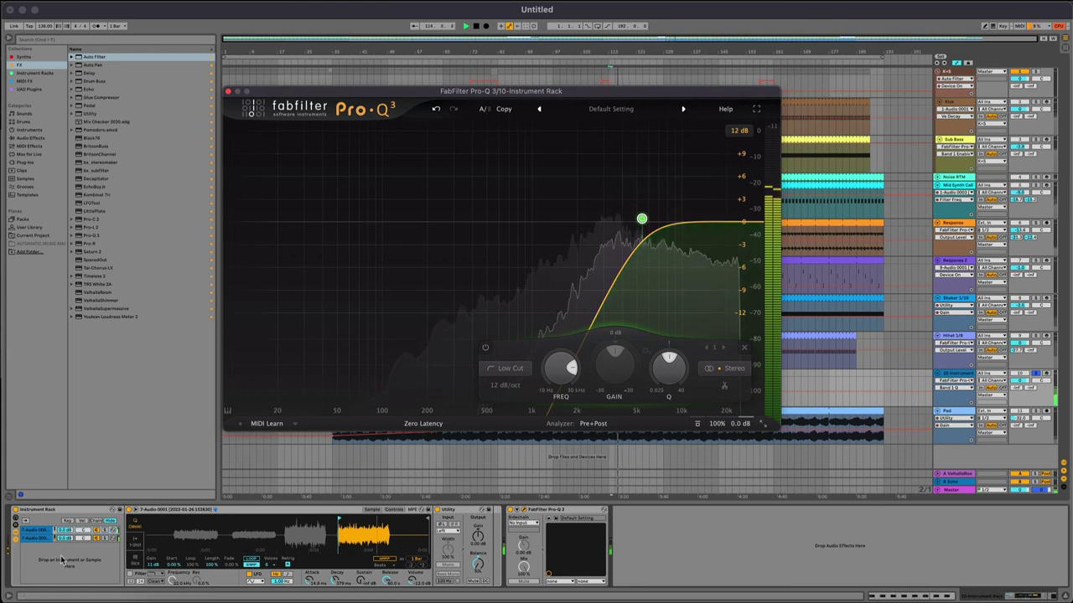
Transpose the samples in both rack chains down, setting the first chain to -12 st
click(37, 530)
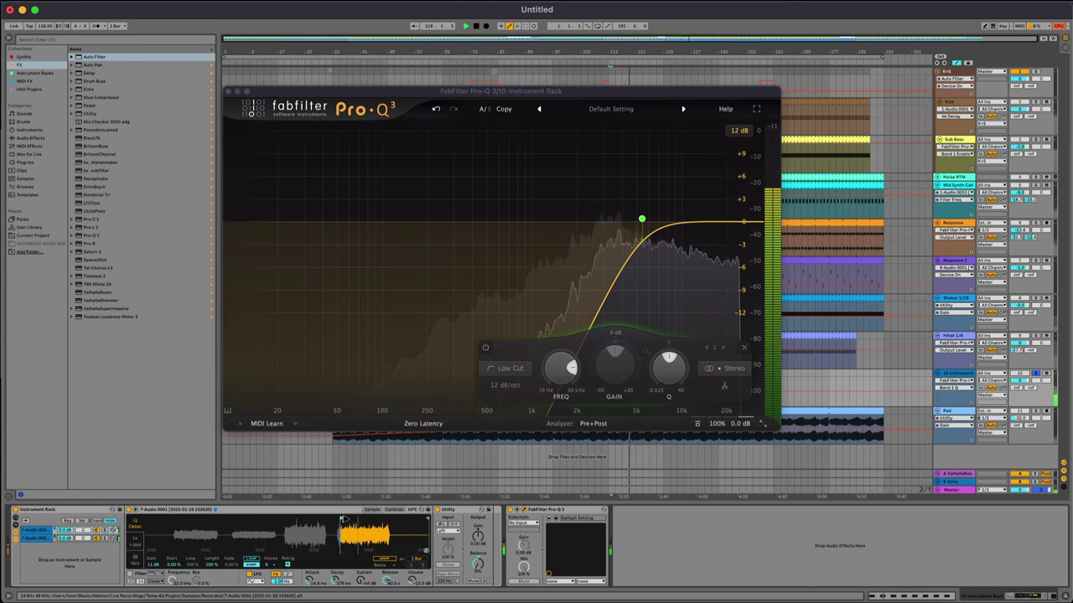
click(394, 509)
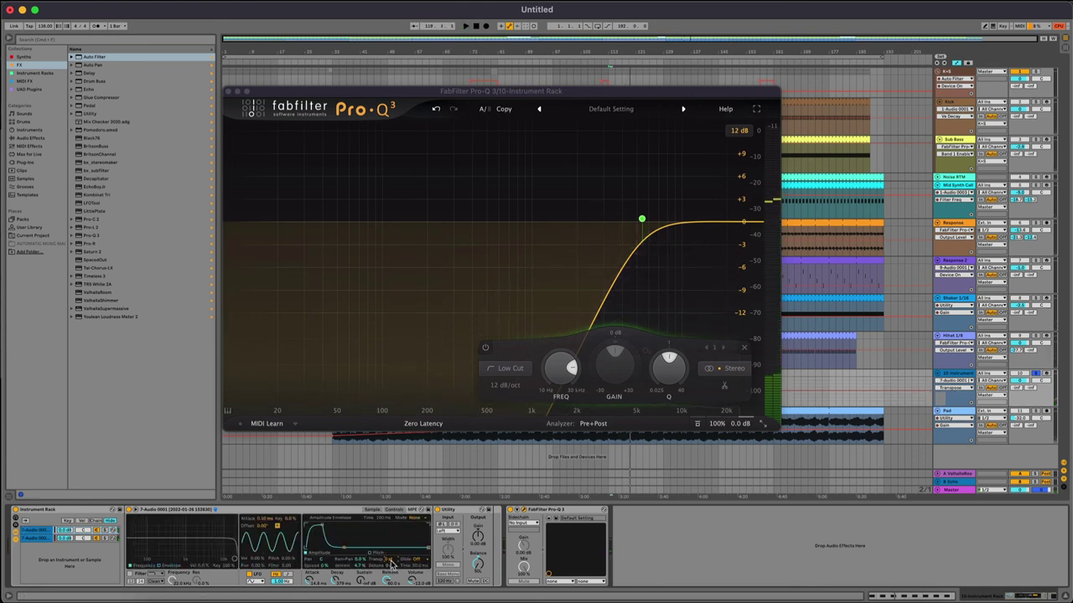
click(28, 538)
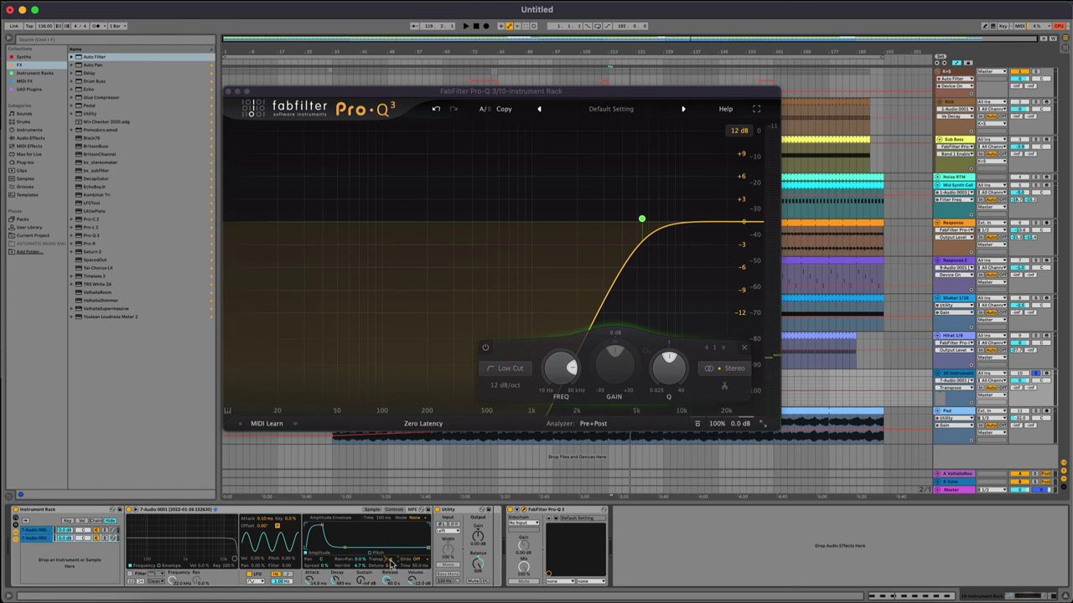
Raise the new track's Pro-Q 3 low cut to about 8.7 kHz during playback
key(space)
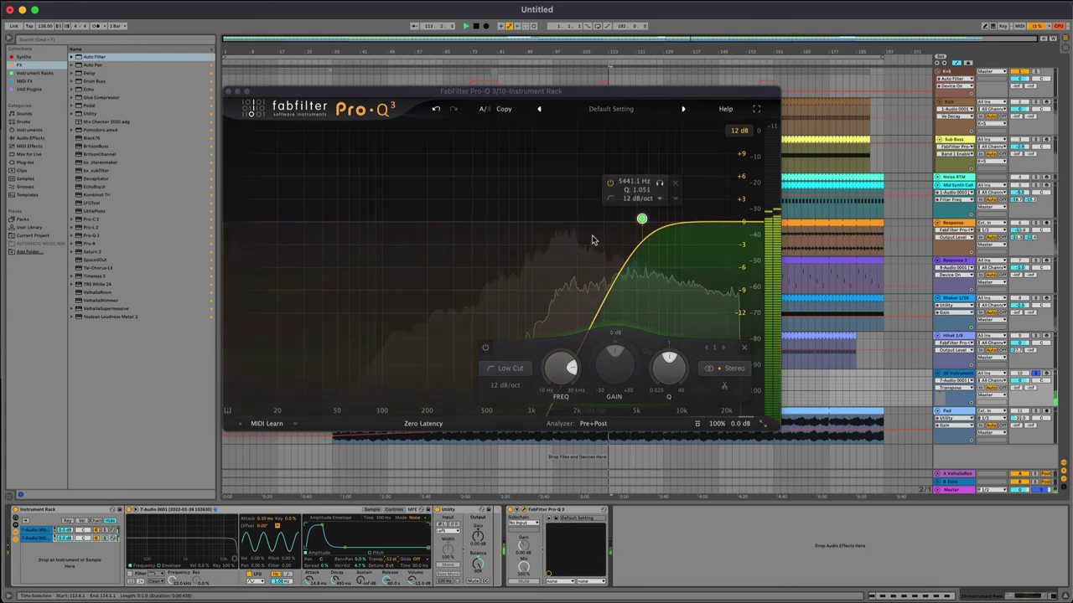
drag(642, 220, 672, 217)
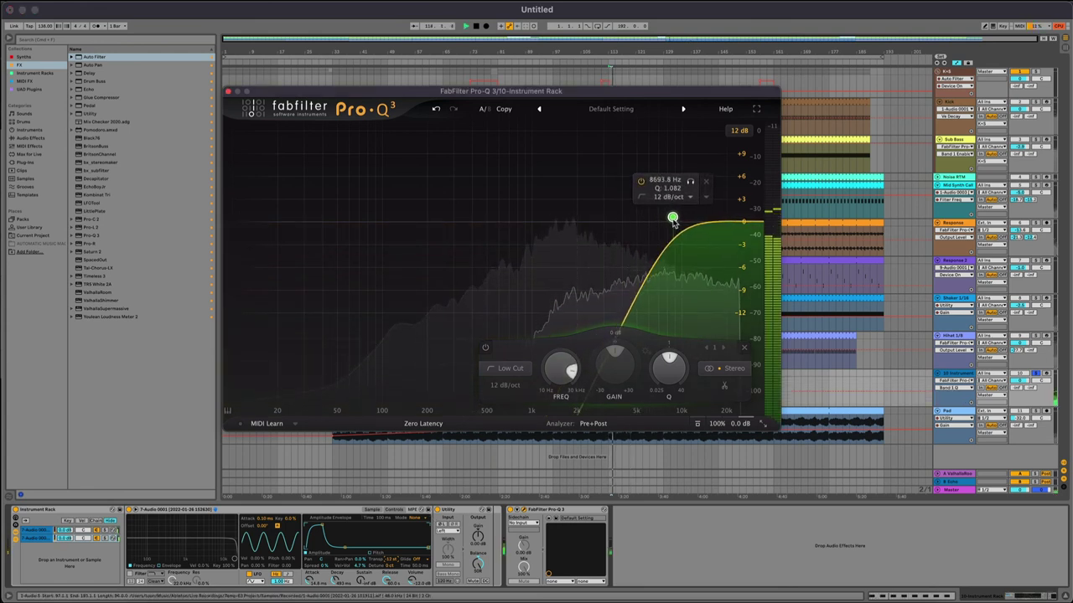
Compare the two rack chains during playback and lengthen the sample's decay to about 990 ms
click(38, 530)
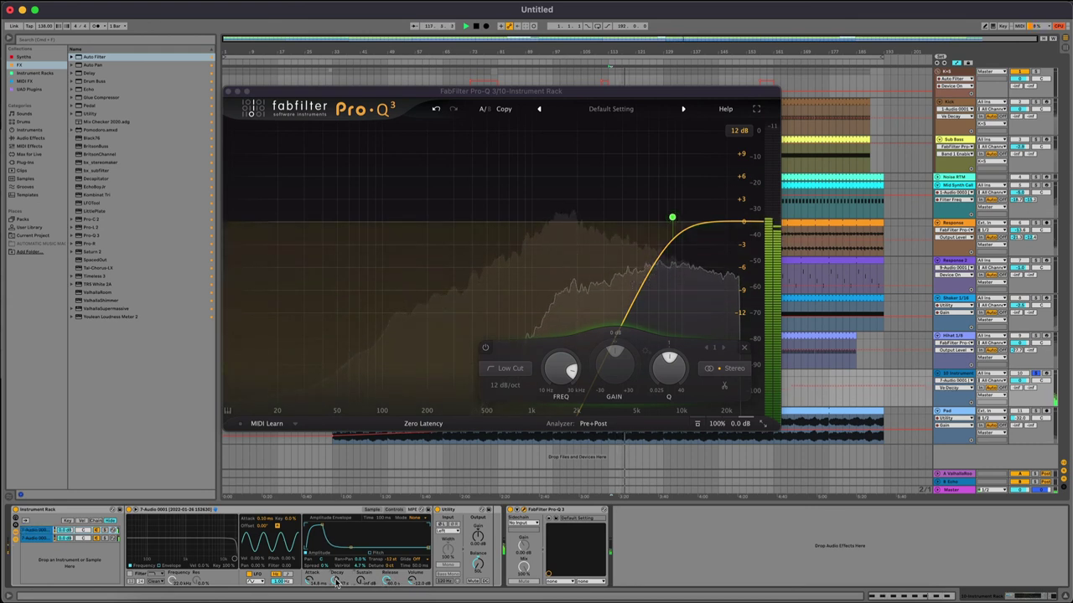
click(30, 539)
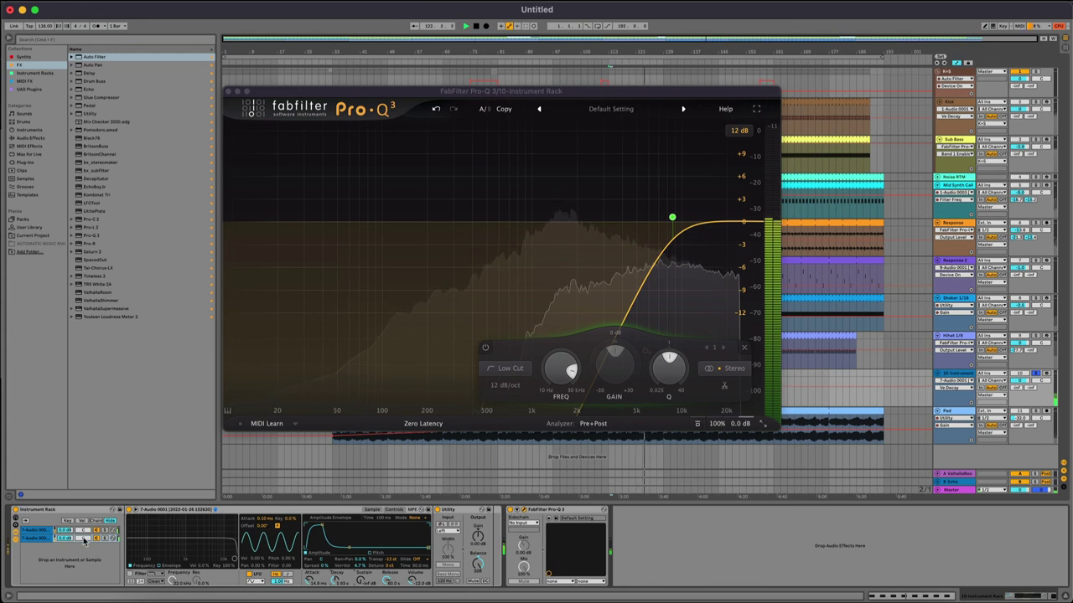
click(37, 531)
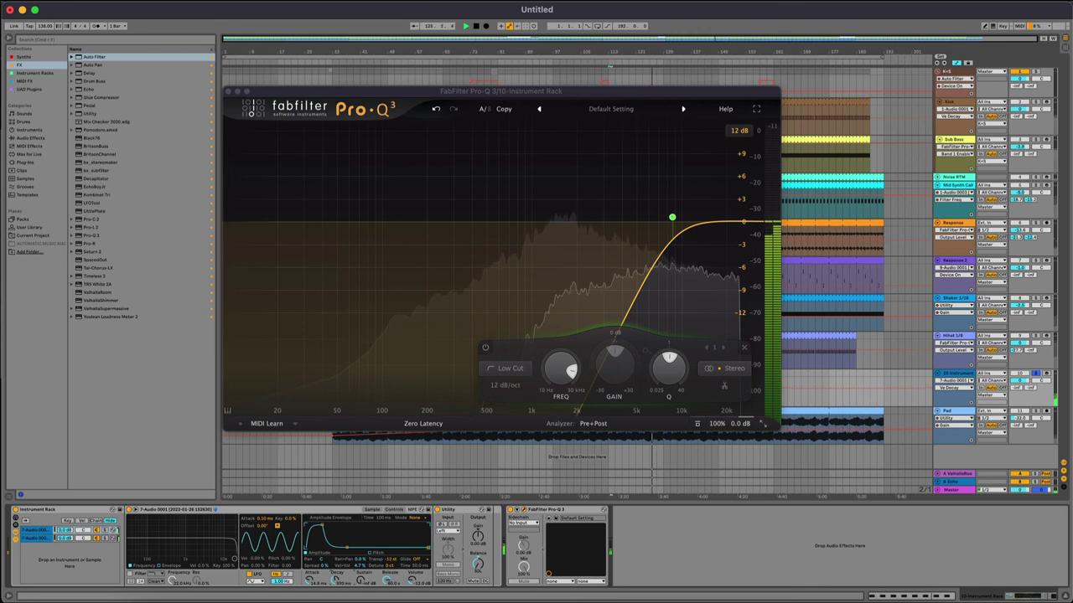
click(33, 539)
drag(332, 575, 333, 585)
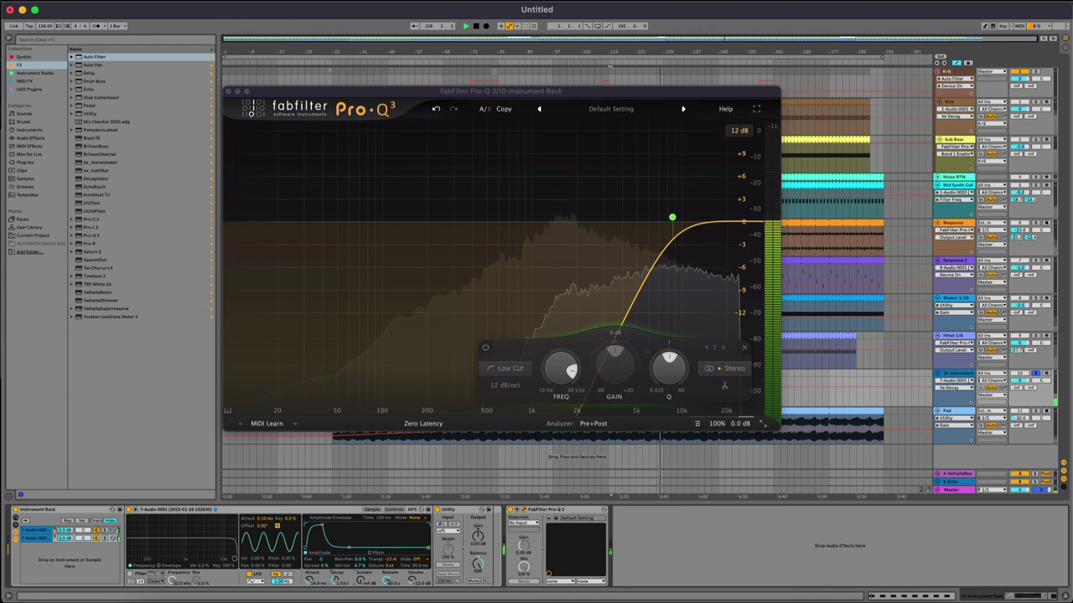
Map the selected chain's volume envelope decay to Macro 2 and its release to Macro 4
right_click(337, 583)
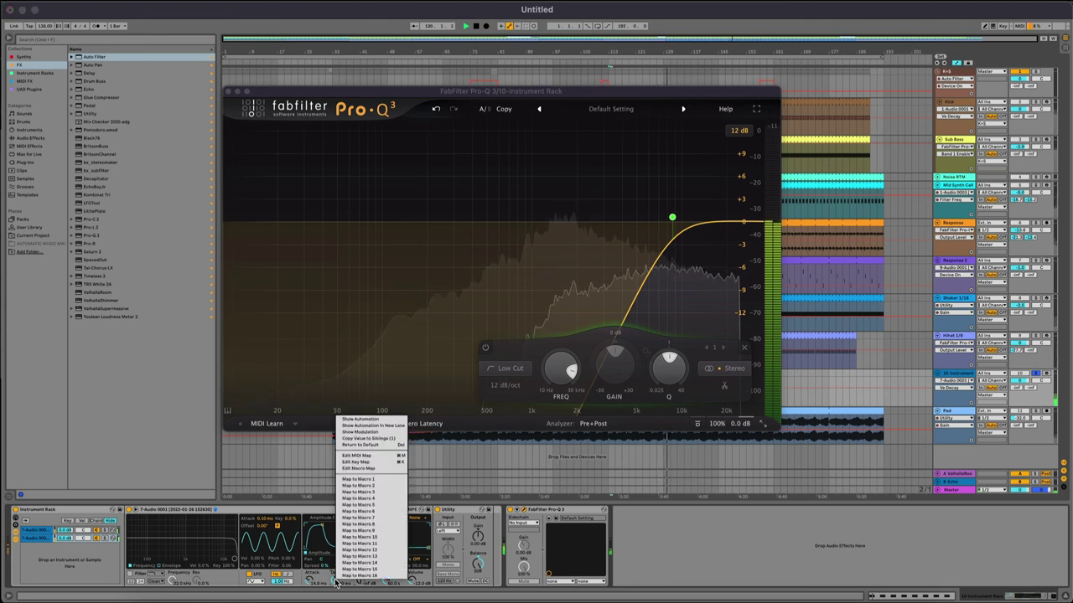
click(352, 486)
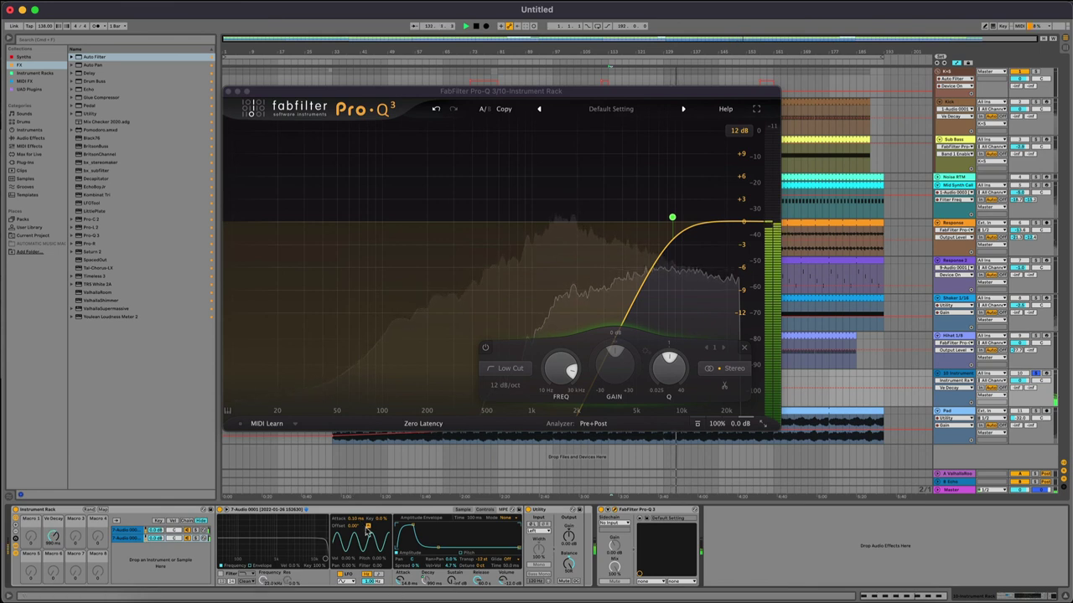
right_click(478, 584)
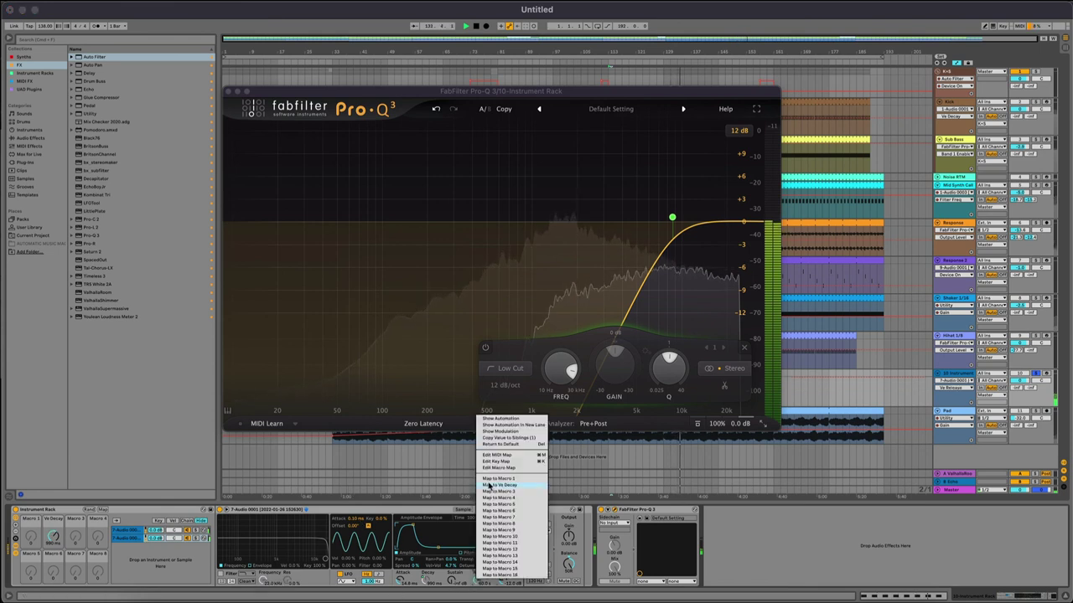
click(497, 498)
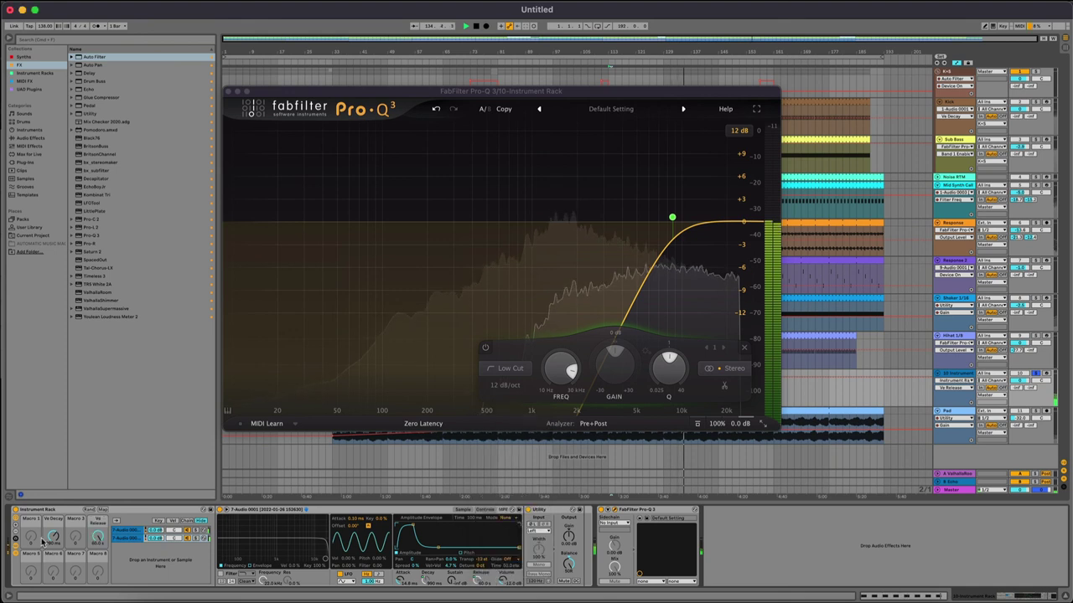
Map the other chain's decay and release to the same decay and release macros, removing the stray Macro 5 assignment
right_click(427, 583)
click(446, 487)
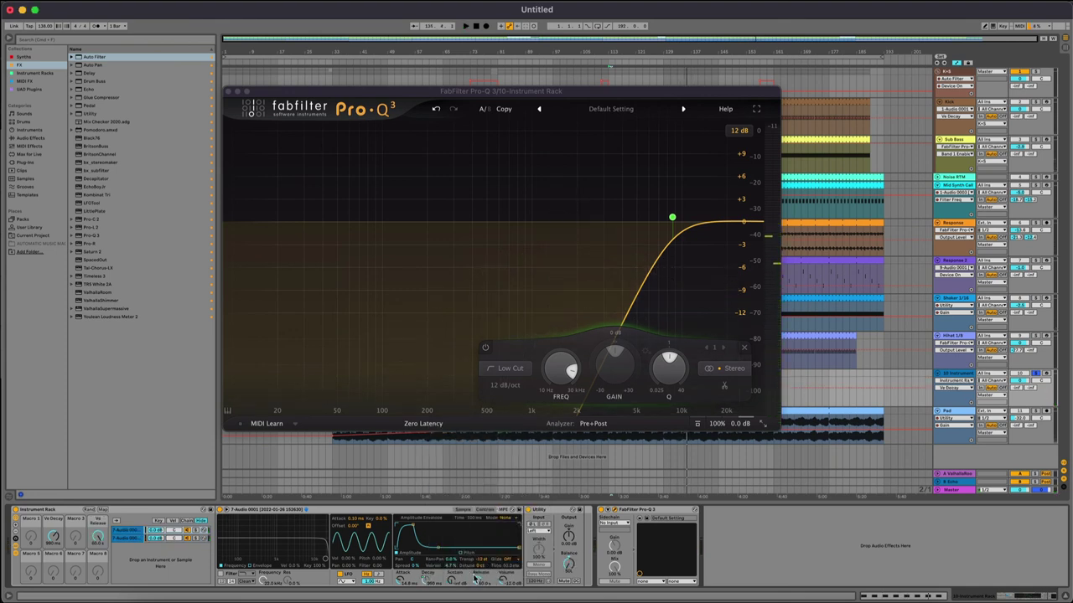
right_click(476, 580)
click(508, 503)
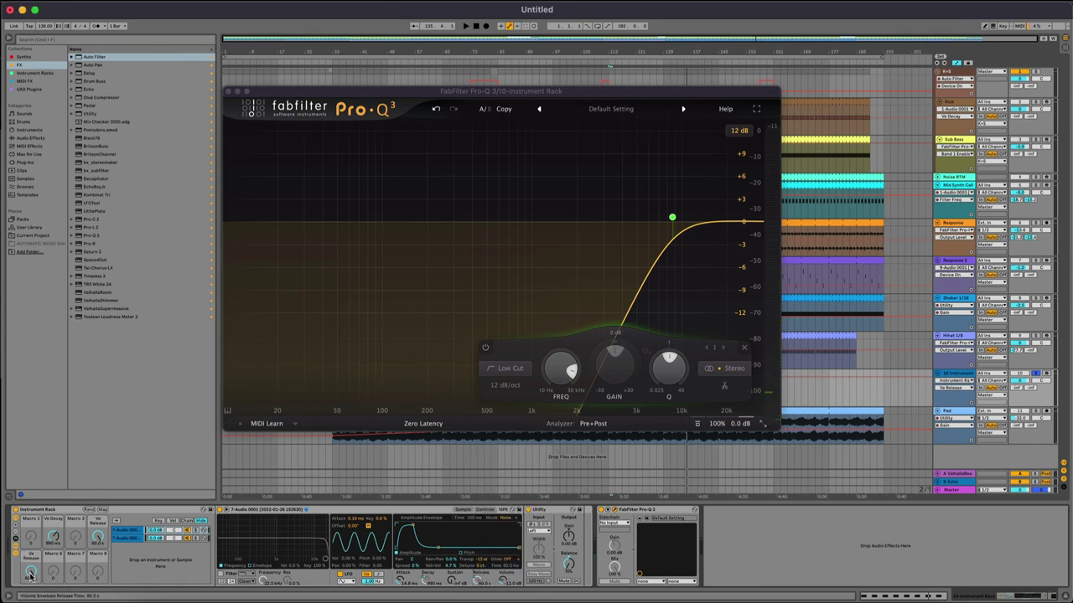
right_click(477, 581)
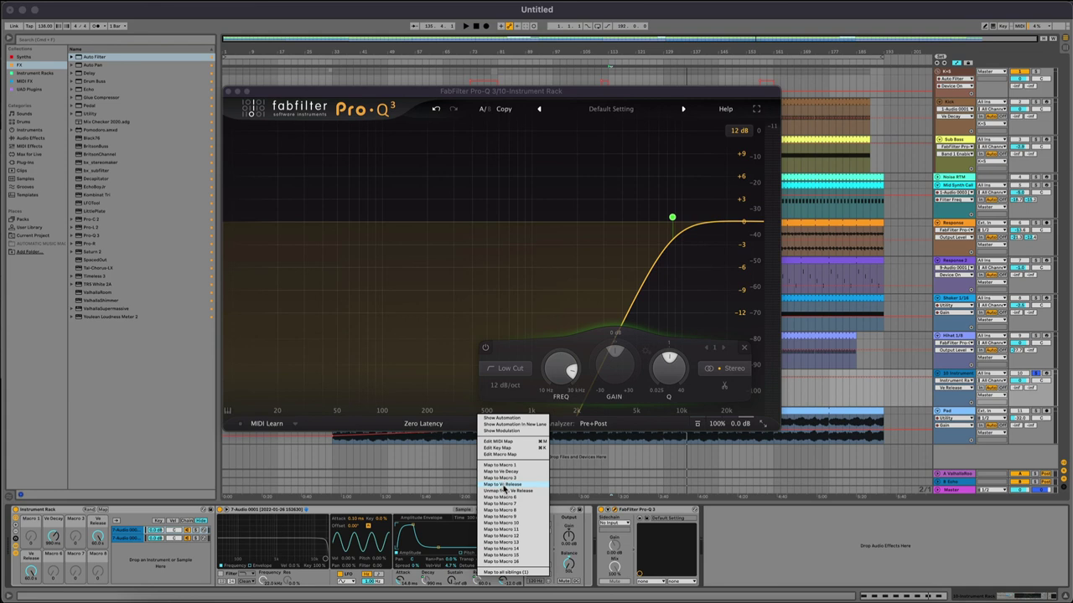
click(503, 491)
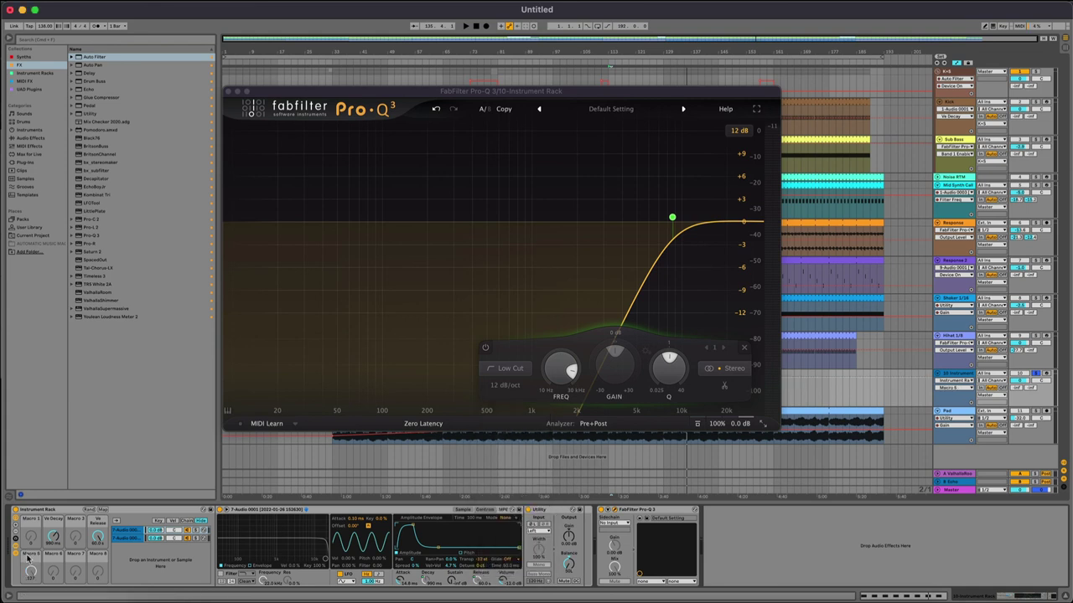
Shorten the release macro and lengthen the decay macro to just over one second while auditioning the layered sound
key(space)
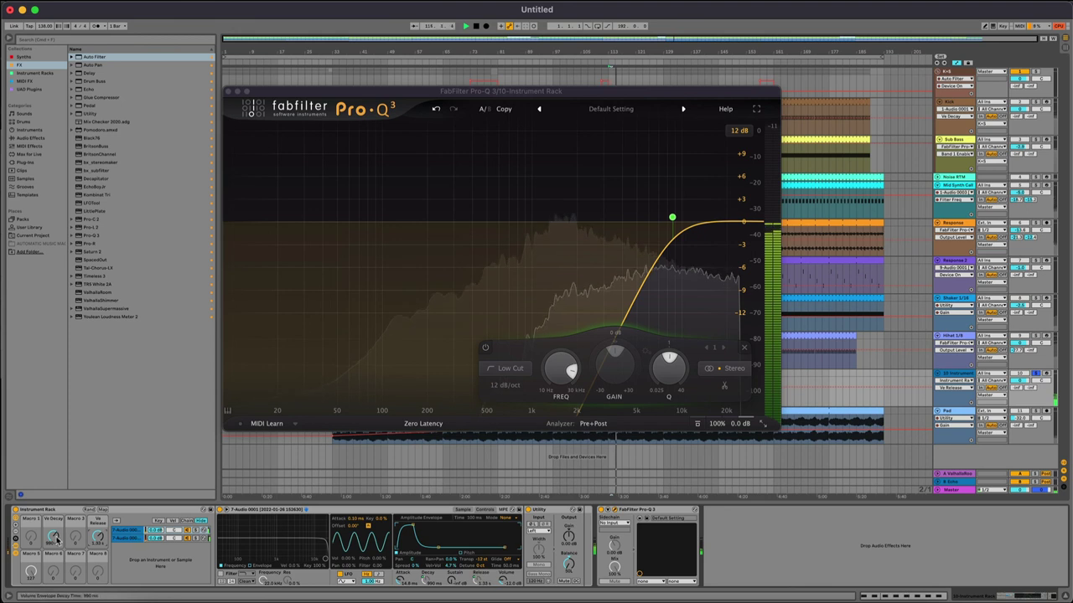
drag(56, 540, 56, 528)
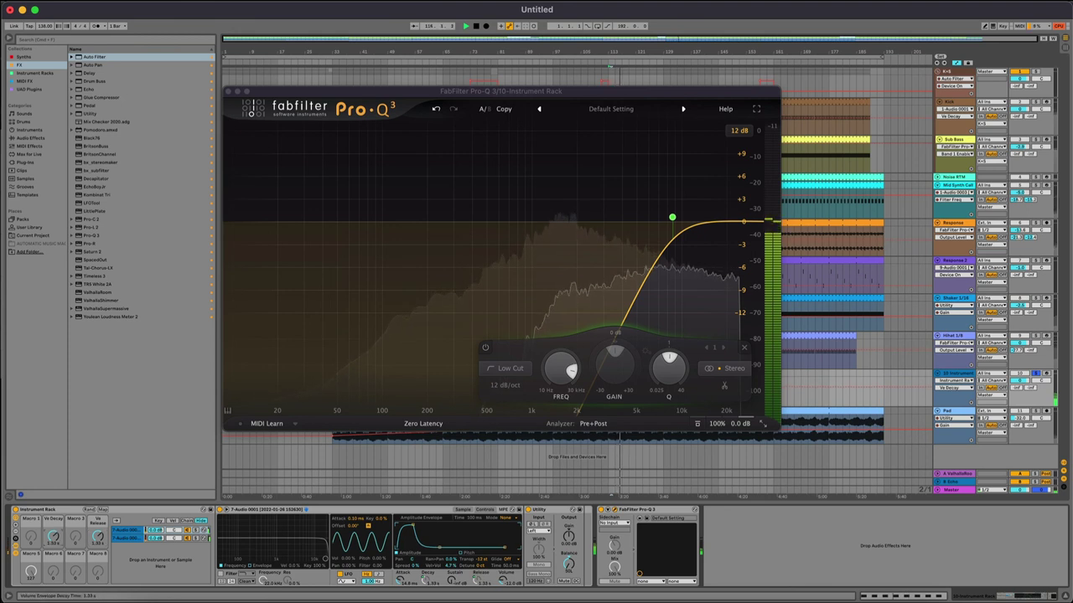
key(space)
key(shift+Tab)
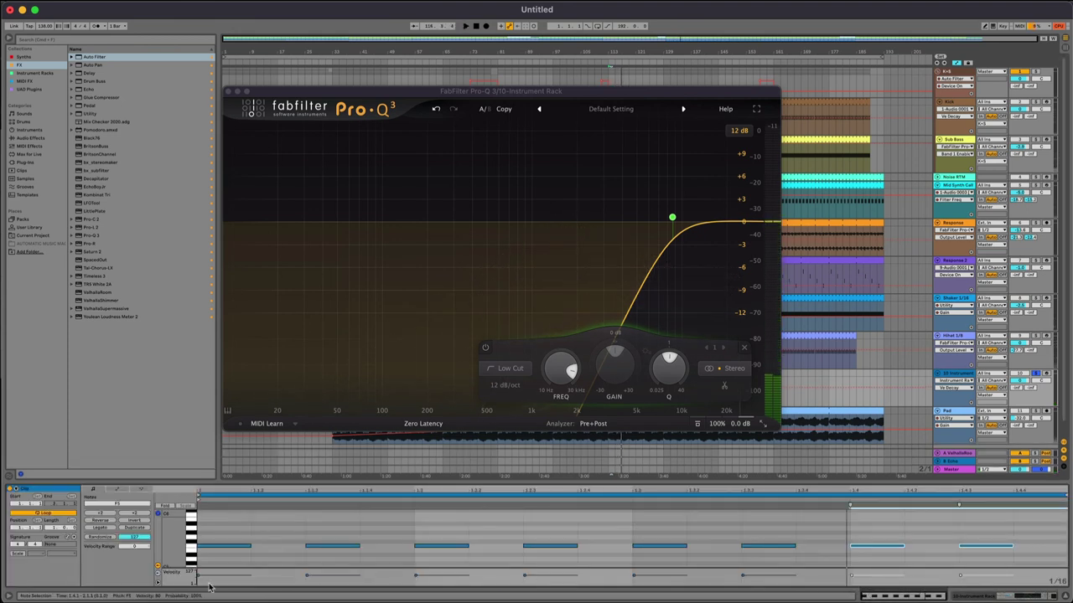
Add LFOTool after Pro-Q 3 on the instrument rack track and reduce its volume modulation to 59
click(84, 204)
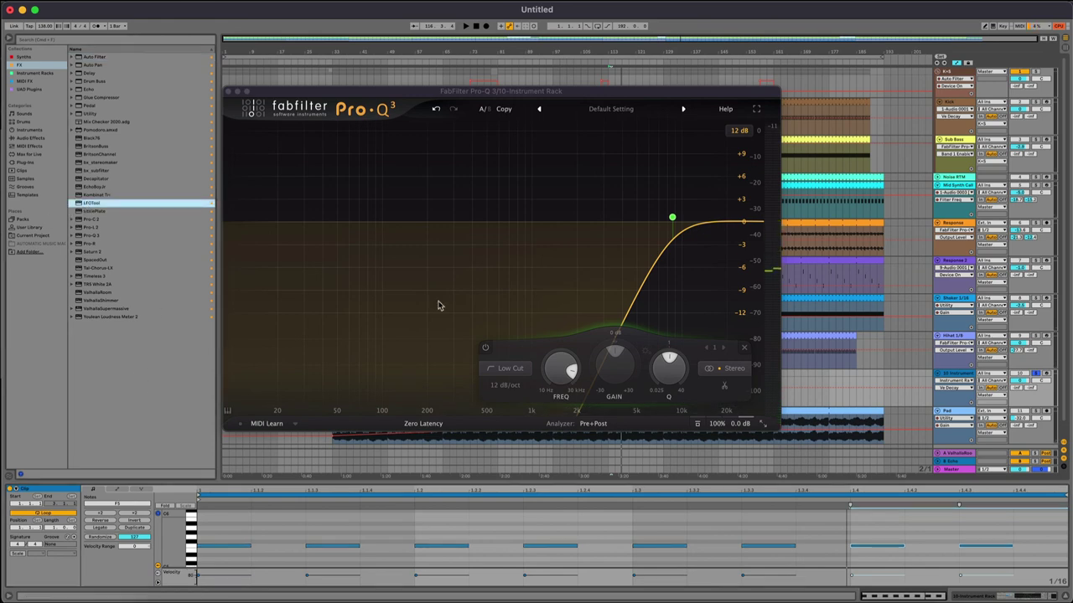
key(Return)
key(space)
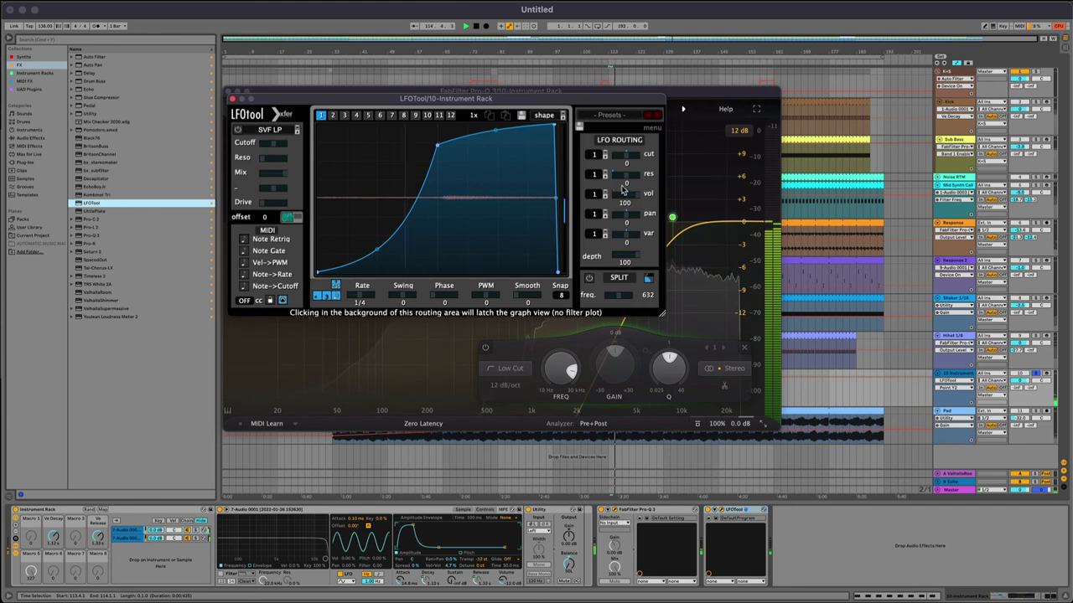
mouse_move(622, 191)
mouse_down()
mouse_move(599, 200)
mouse_move(613, 196)
mouse_up()
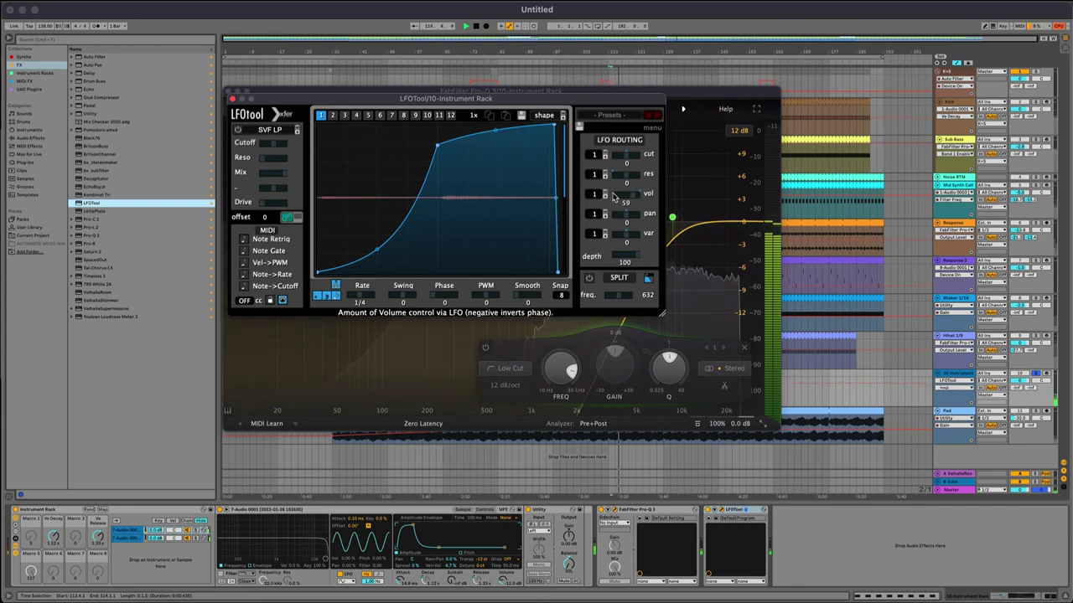
Map both chains' volume envelope attack to Macro 1 and raise the attack to about 22 ms
click(395, 581)
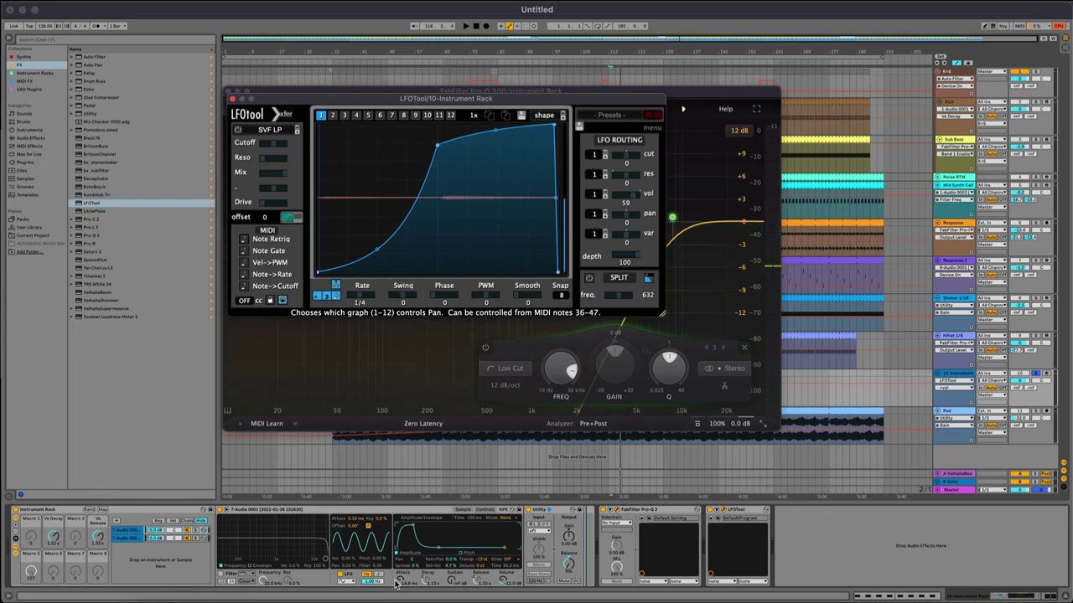
right_click(400, 582)
click(419, 484)
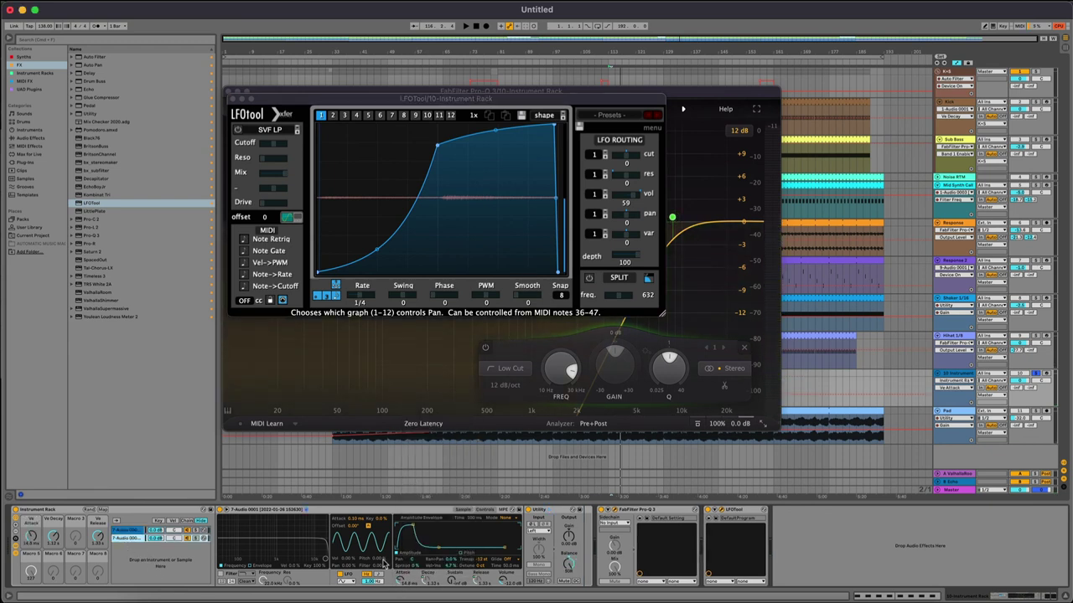
right_click(403, 584)
click(438, 480)
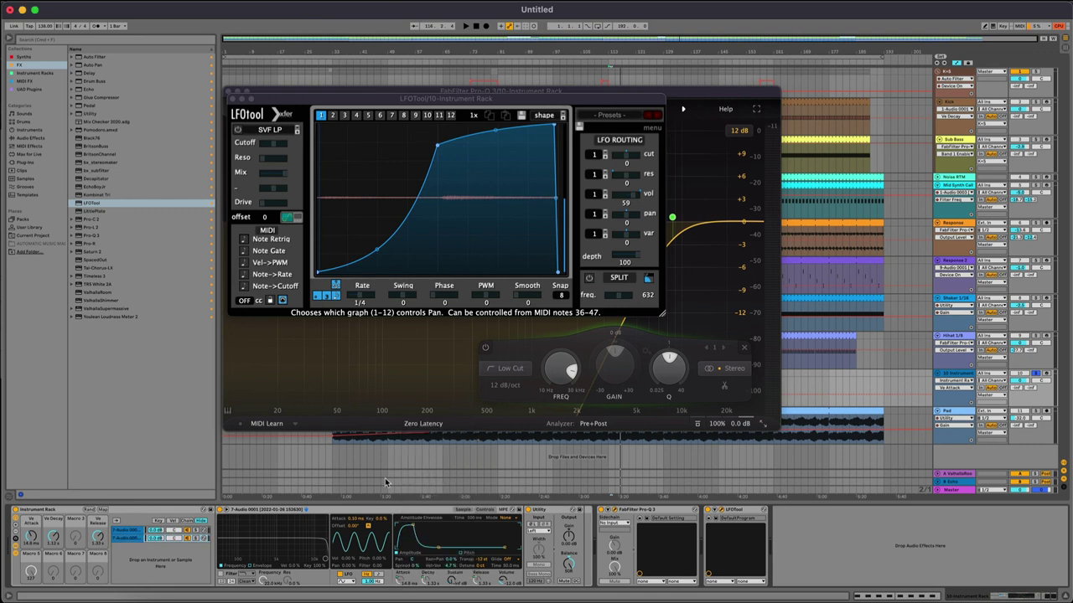
key(space)
drag(30, 537, 31, 523)
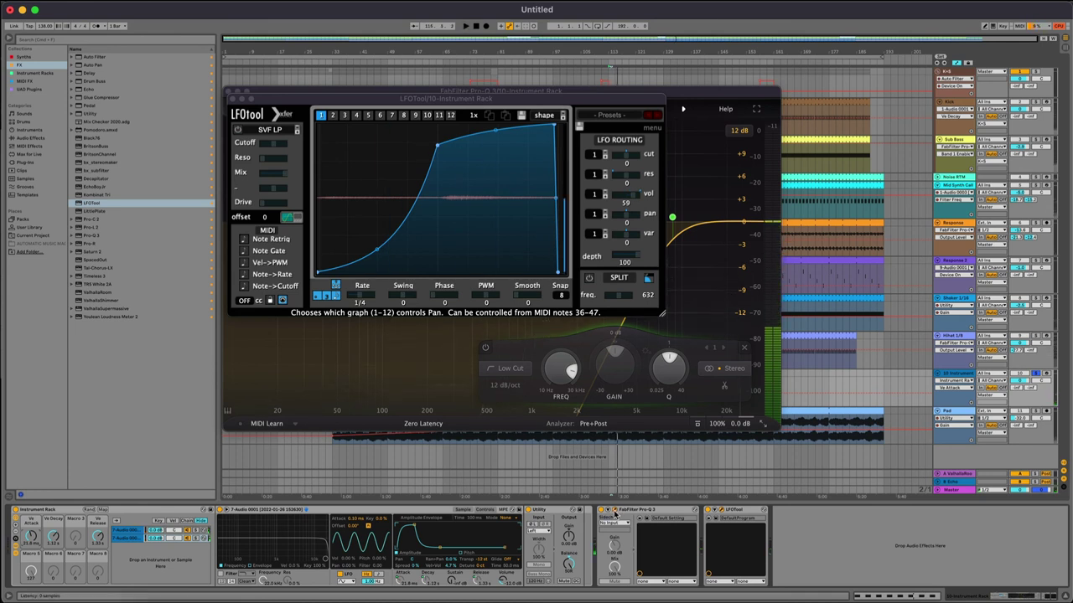
Steepen the Pro-Q 3 low cut to 18 dB/oct and set it to about 7.8 kHz with a Q of about 1.56
click(720, 512)
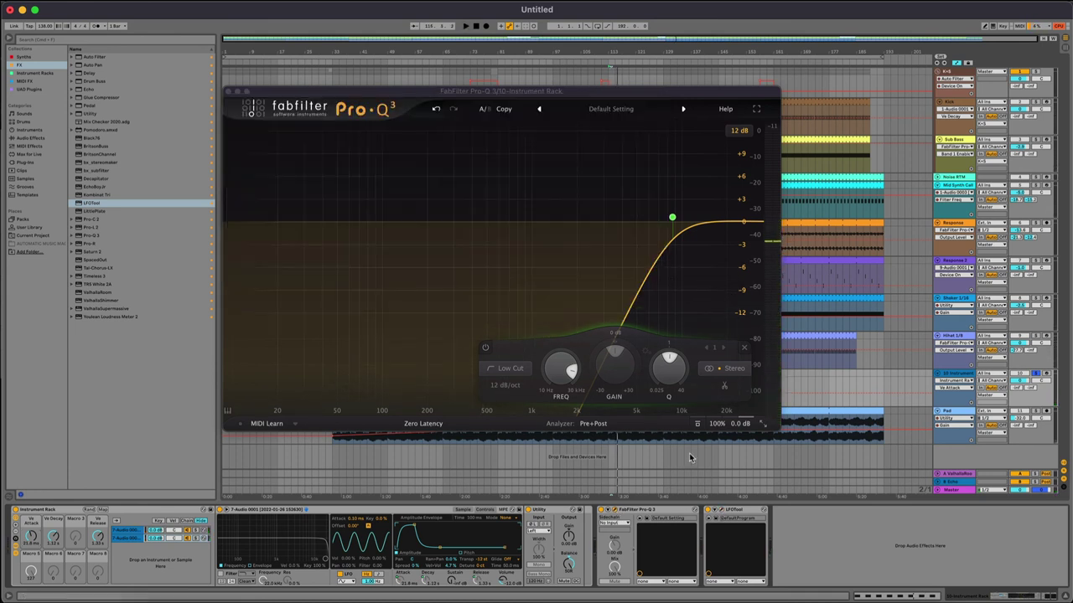
right_click(672, 219)
click(672, 219)
right_click(672, 217)
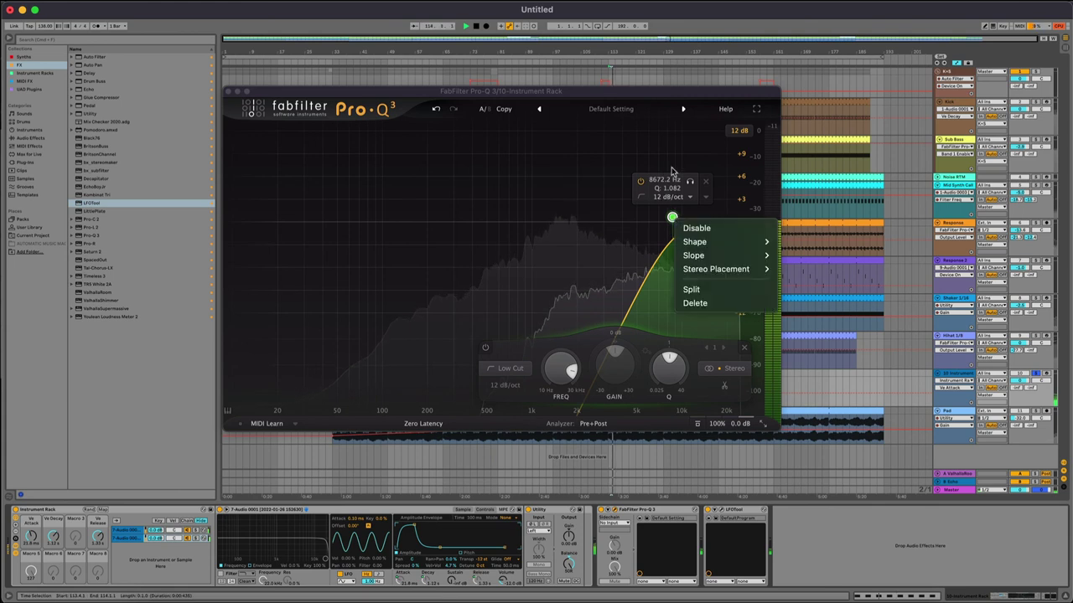
click(672, 217)
alt+shift+click(674, 217)
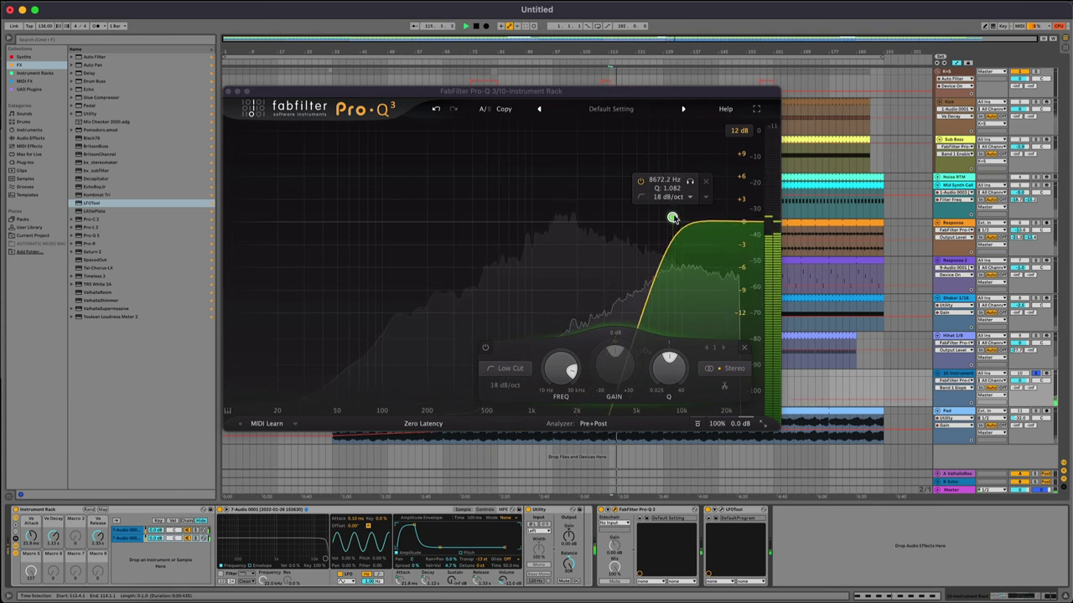
drag(672, 219, 666, 195)
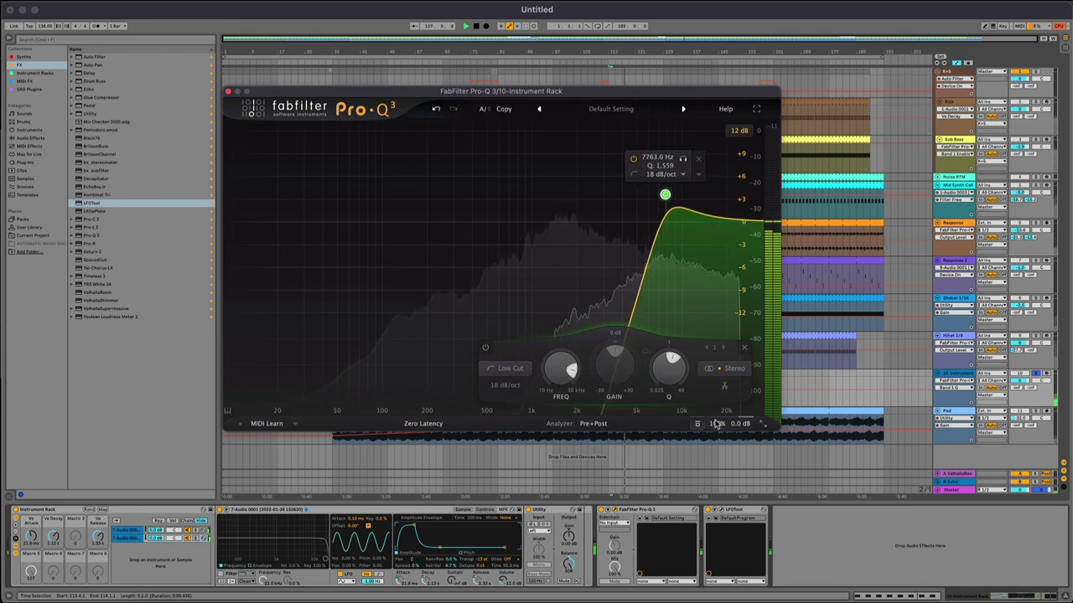
Raise the Pro-Q 3 output level to +19 dB and rebalance the track's volume against the full mix
mouse_move(726, 376)
mouse_move(726, 377)
mouse_down()
mouse_move(713, 333)
mouse_move(739, 379)
mouse_up()
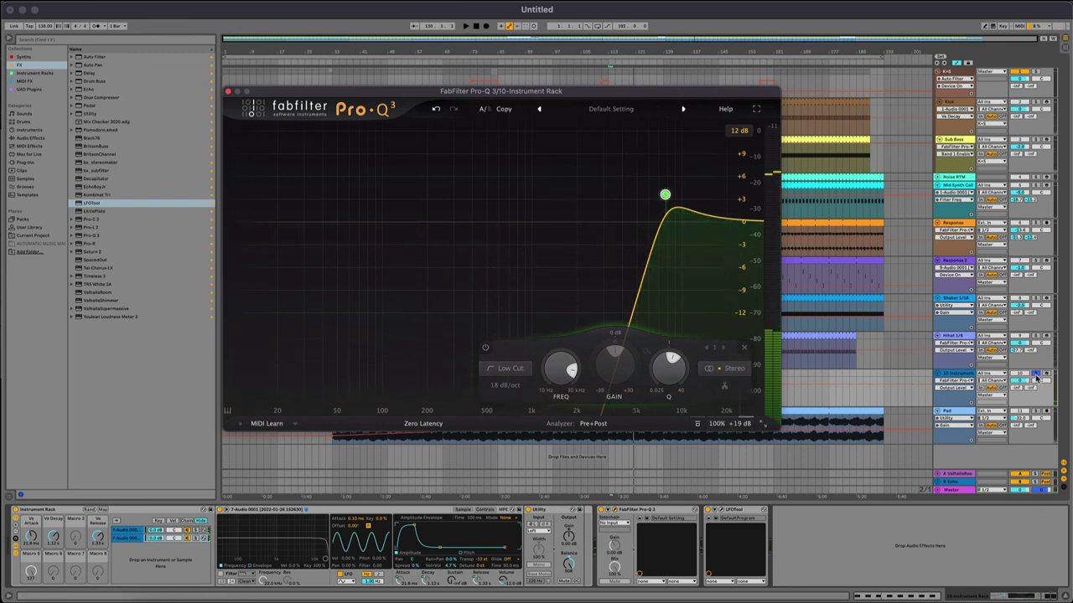
click(1021, 380)
key(space)
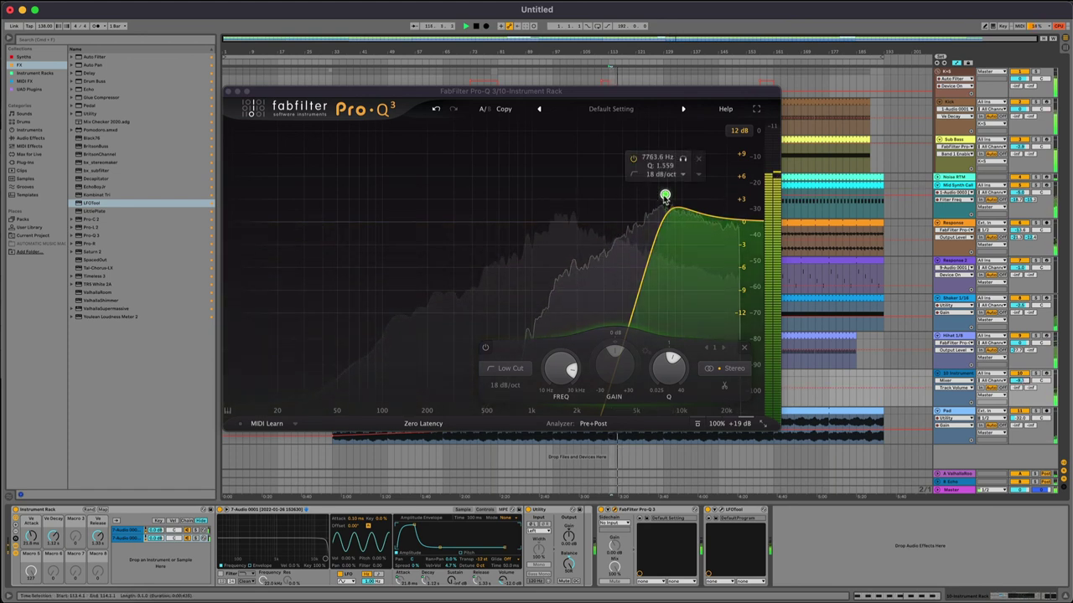
Add a 12 dB/oct high cut at about 10.2 kHz and readjust the low cut to leave a narrow high band
drag(665, 197, 647, 242)
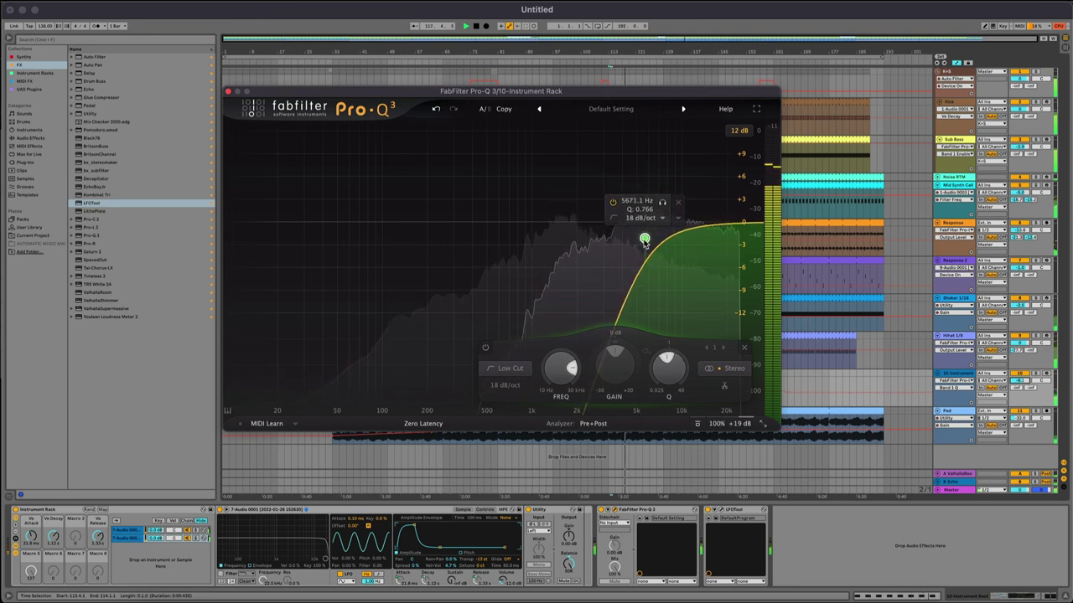
click(725, 224)
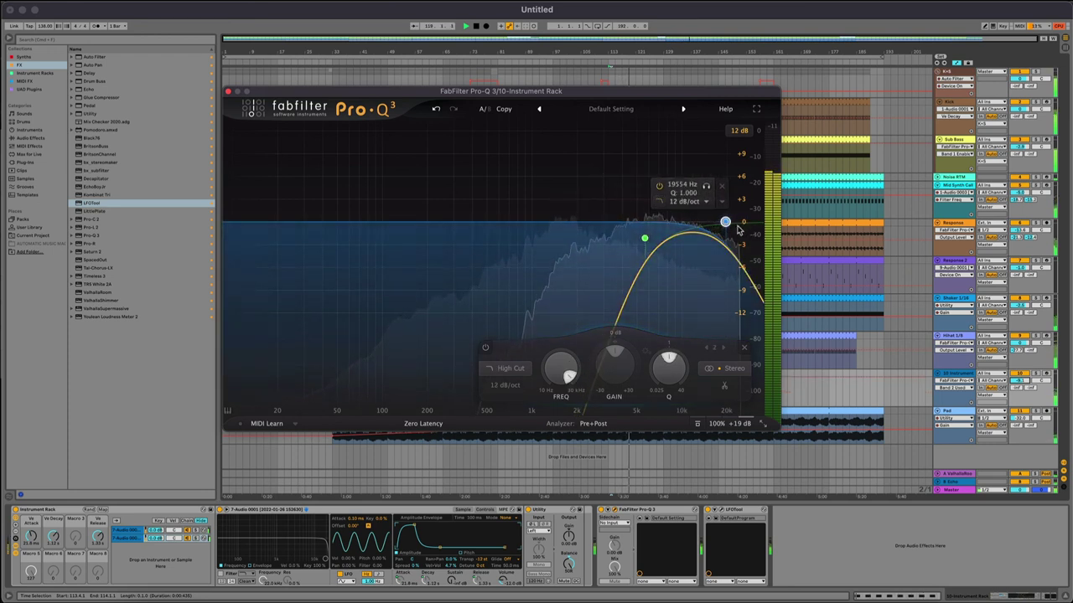
drag(725, 221, 675, 202)
click(1036, 373)
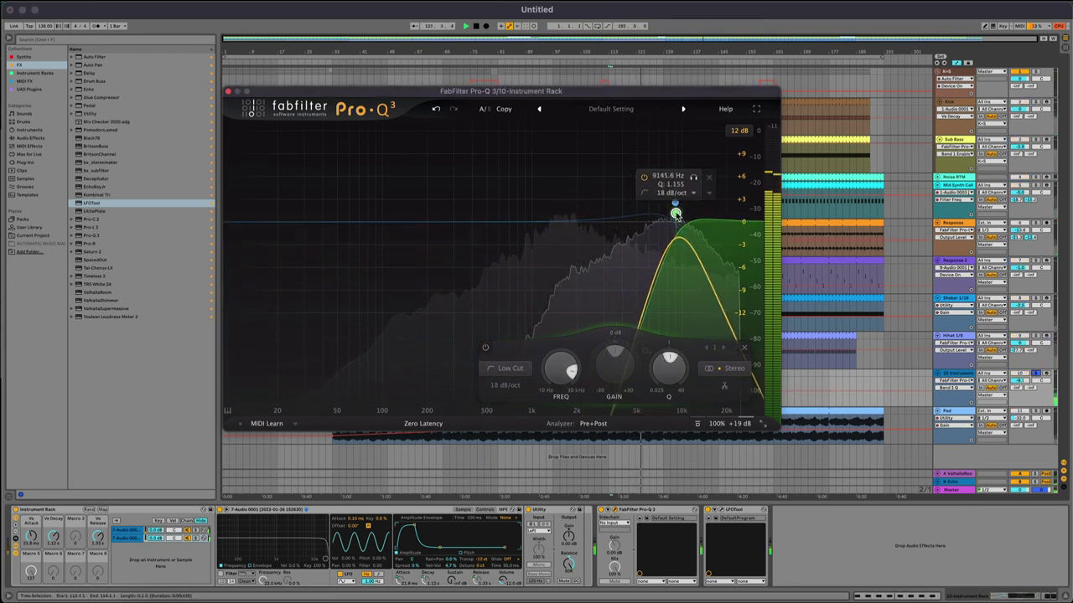
mouse_move(676, 205)
mouse_down()
mouse_move(676, 247)
mouse_move(676, 223)
mouse_up()
scroll(677, 213, up, 1)
scroll(677, 213, down, 1)
key(space)
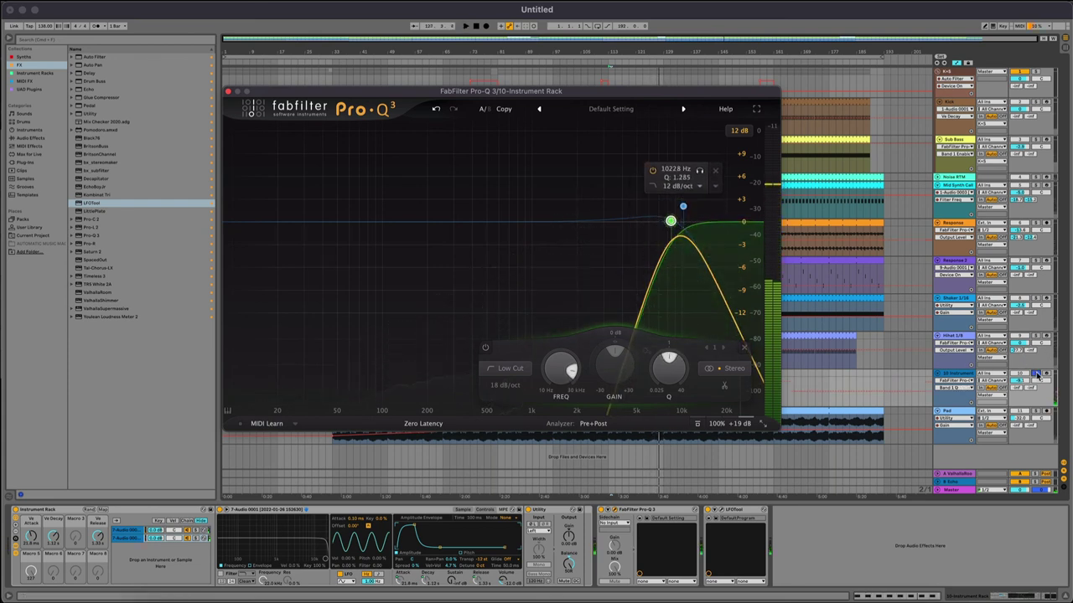
Unsolo the instrument rack track, close Pro-Q 3 and play the full arrangement
click(1036, 374)
key(space)
click(229, 91)
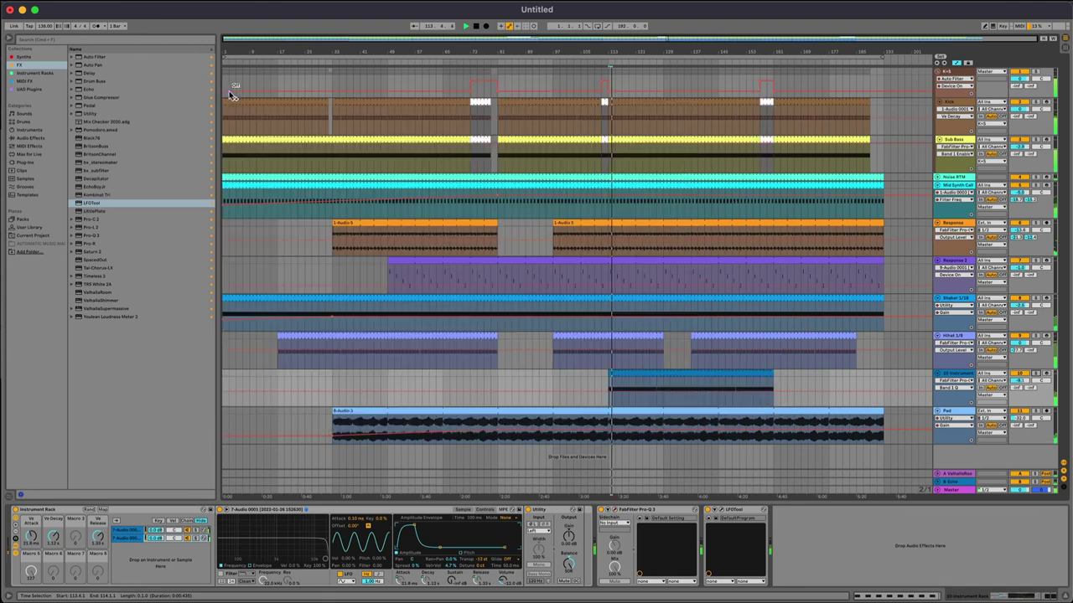
Audition the arrangement from bar 129 and extend the arrangement loop to 196 bars
click(663, 382)
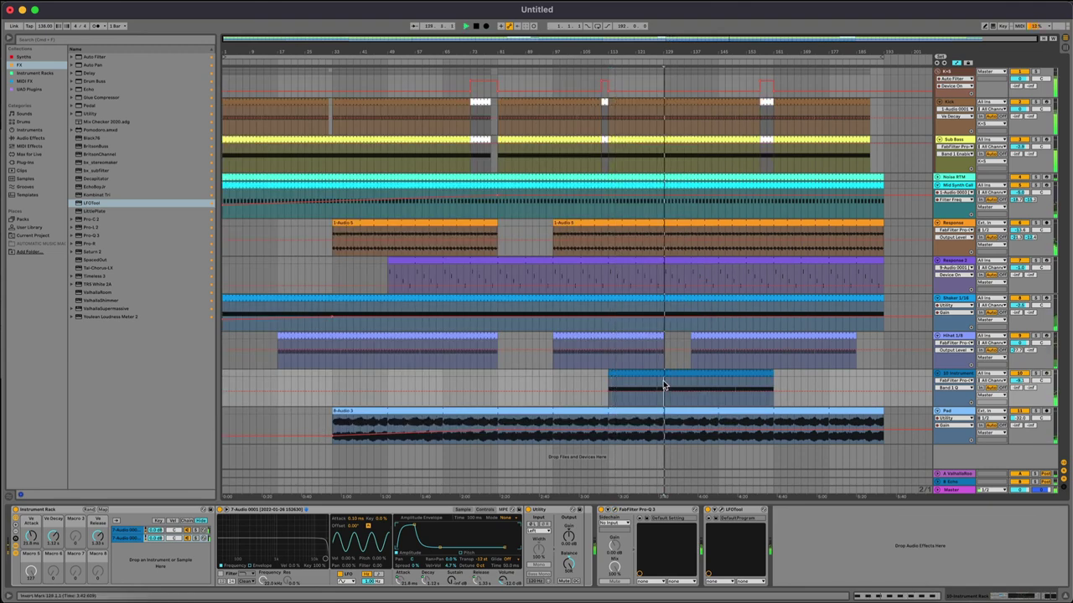
click(679, 374)
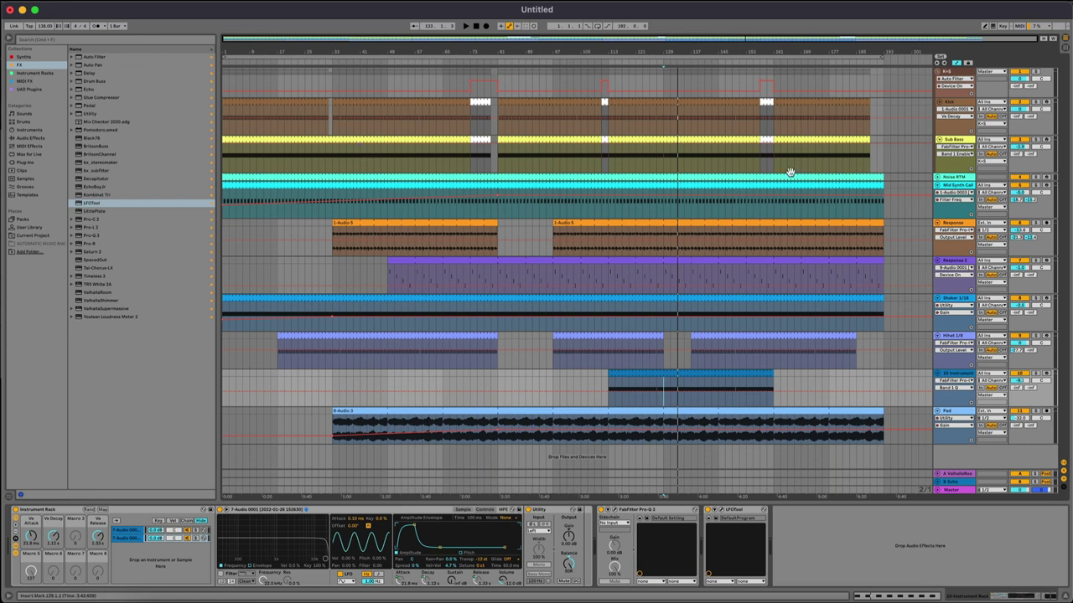
drag(882, 58, 893, 58)
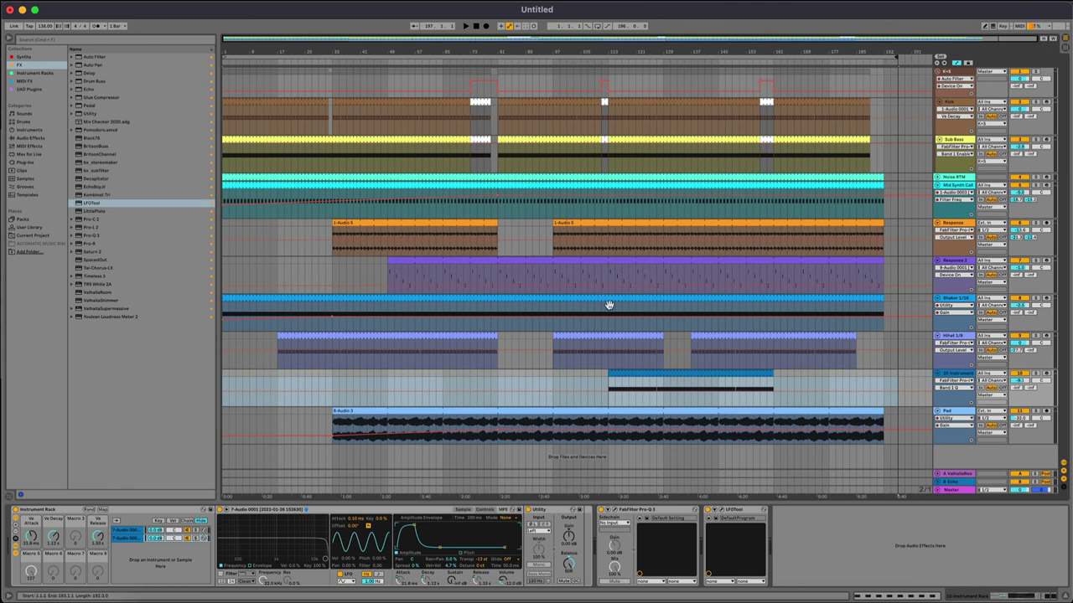
Copy a 16-bar section of the instrument rack clip to bar 49 on the same track and extend the copy to 32 bars
click(688, 371)
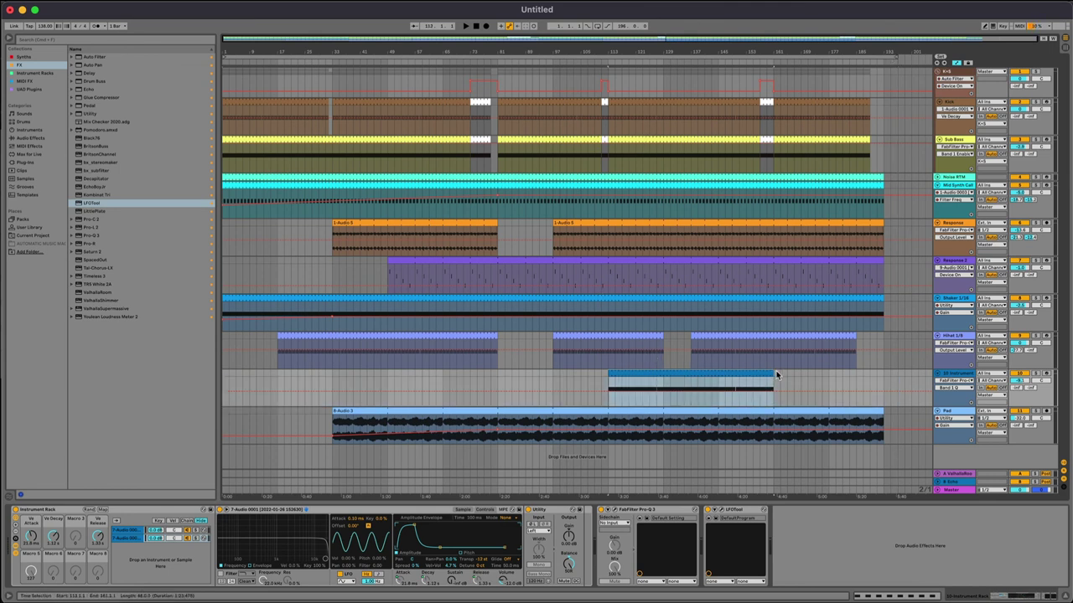
drag(775, 374, 717, 382)
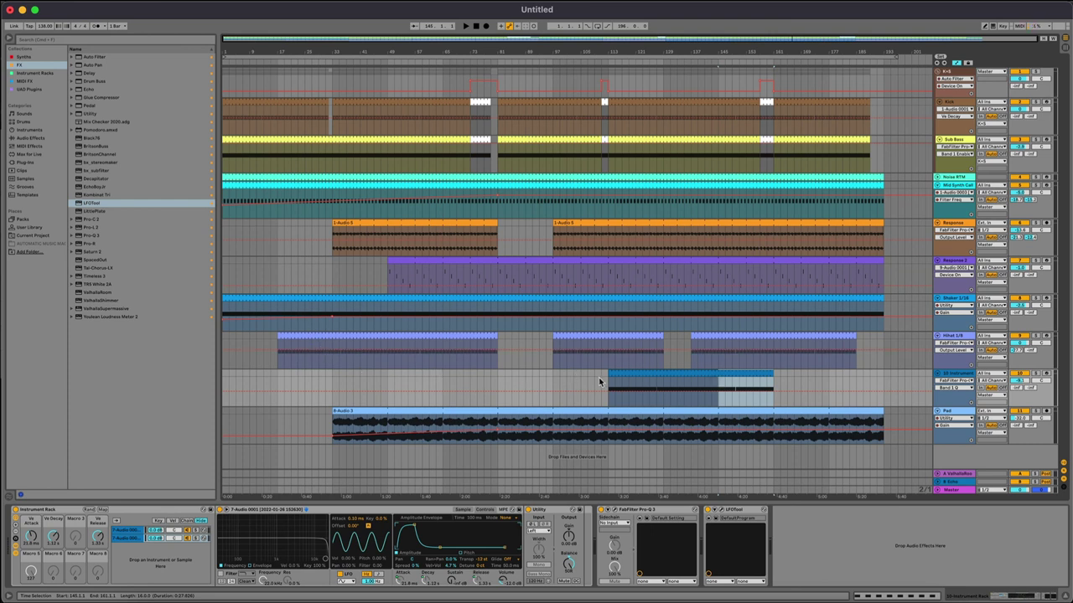
mouse_move(609, 379)
mouse_down()
mouse_move(484, 378)
mouse_move(609, 377)
mouse_up()
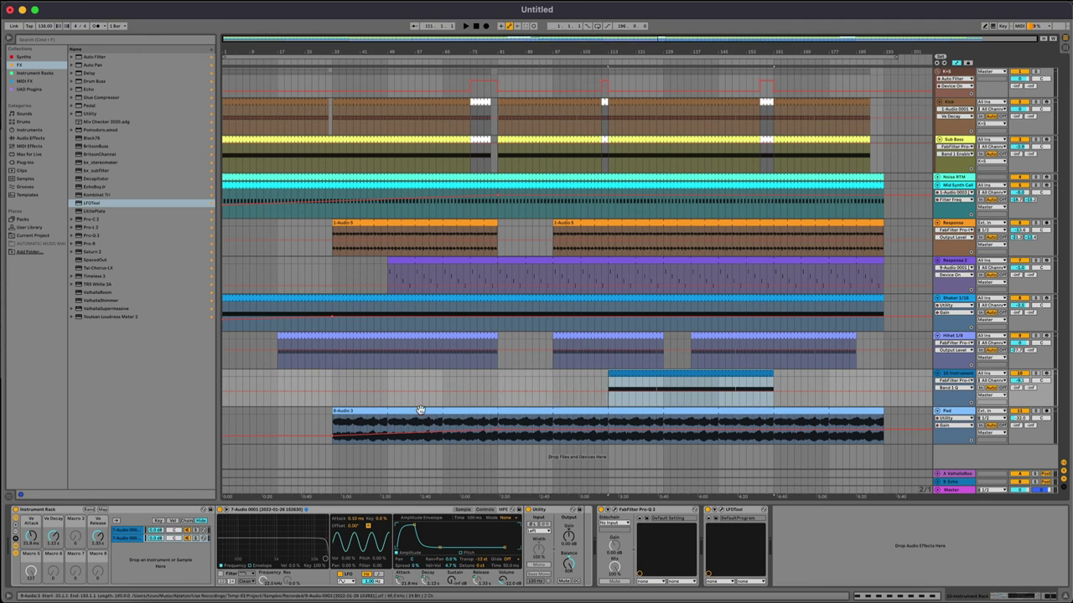
click(385, 372)
key(super+v)
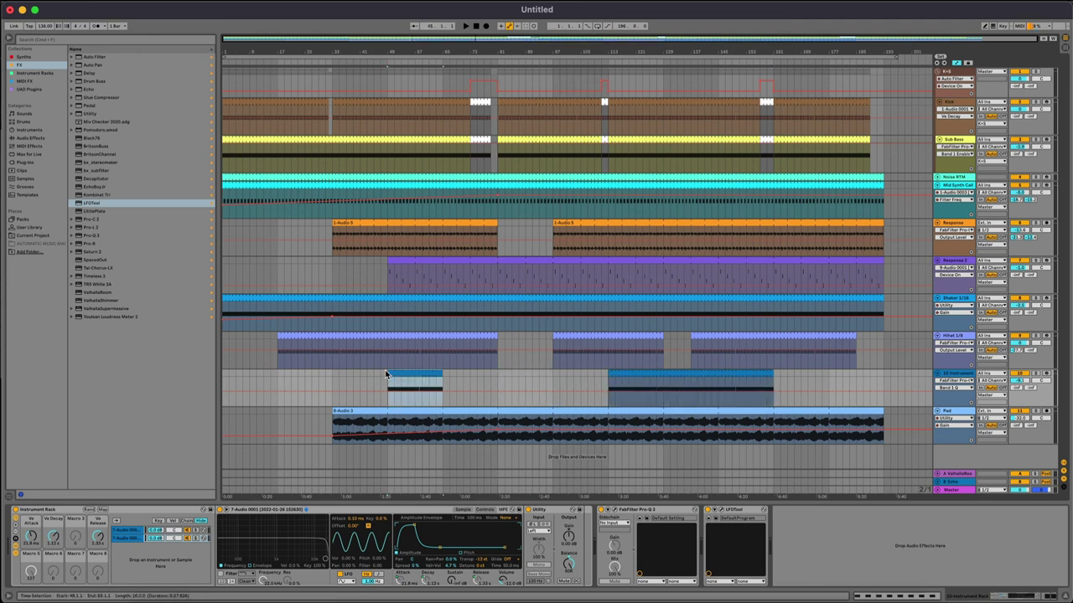
drag(442, 374, 496, 371)
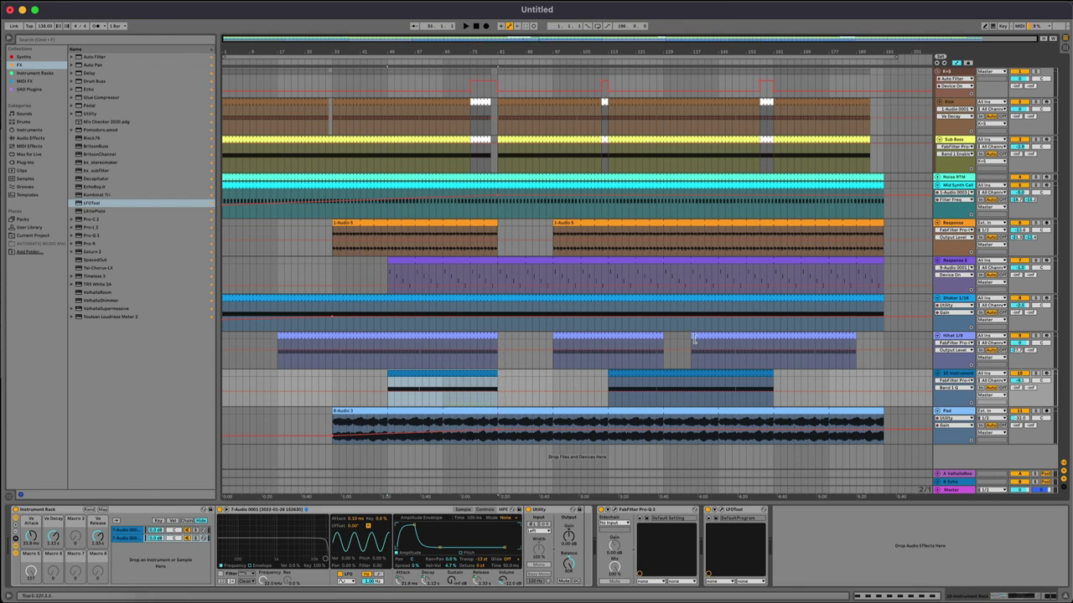
key(space)
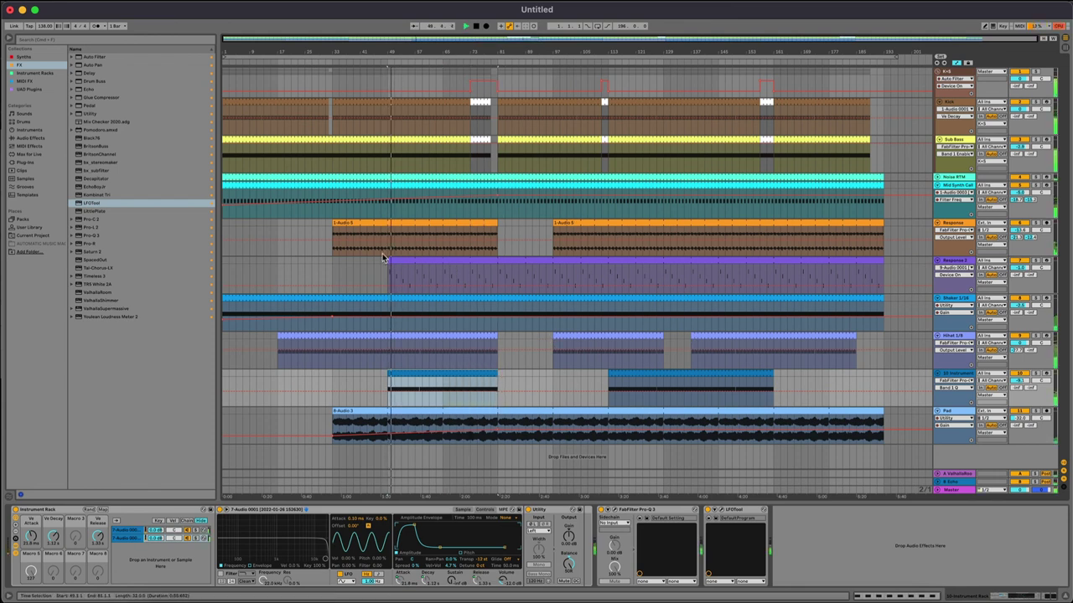